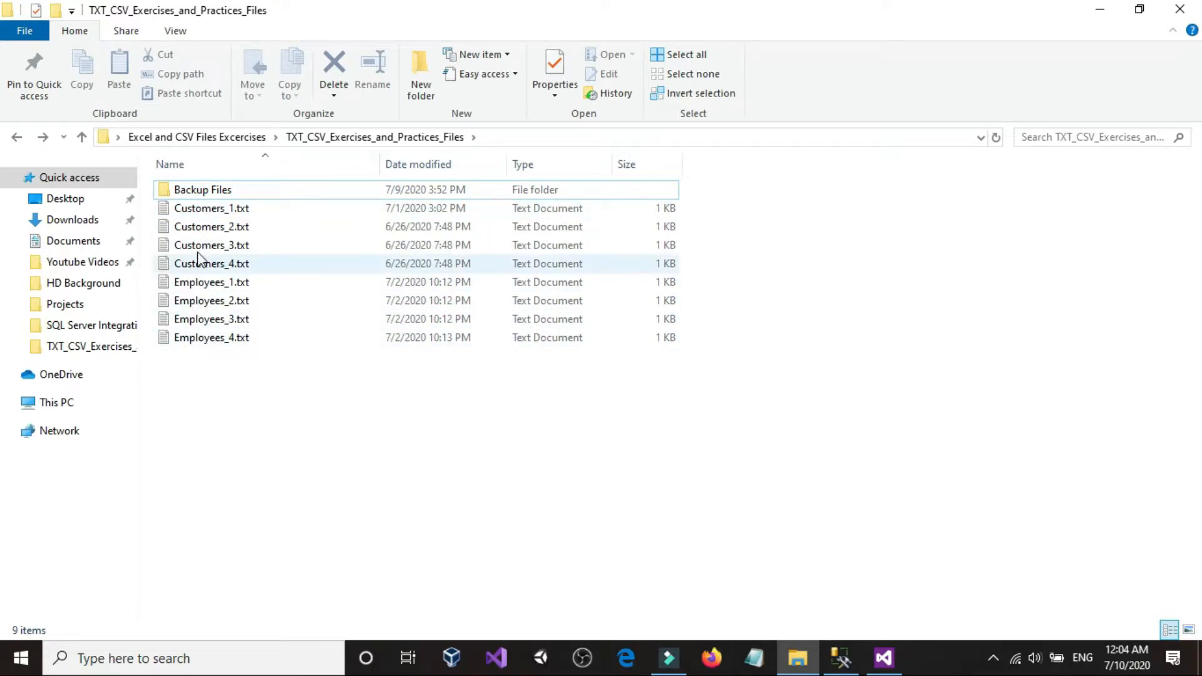
Review the contents of Customers_1.txt in Notepad and close the file.
double_click(206, 209)
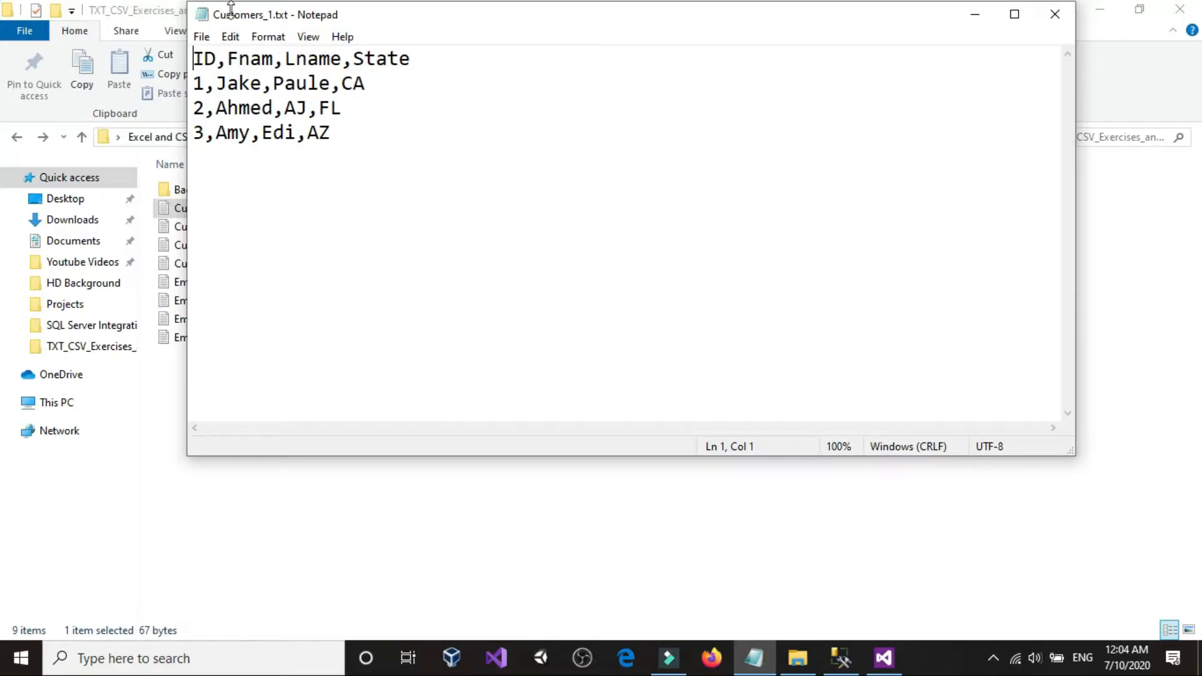
click(1050, 23)
click(296, 431)
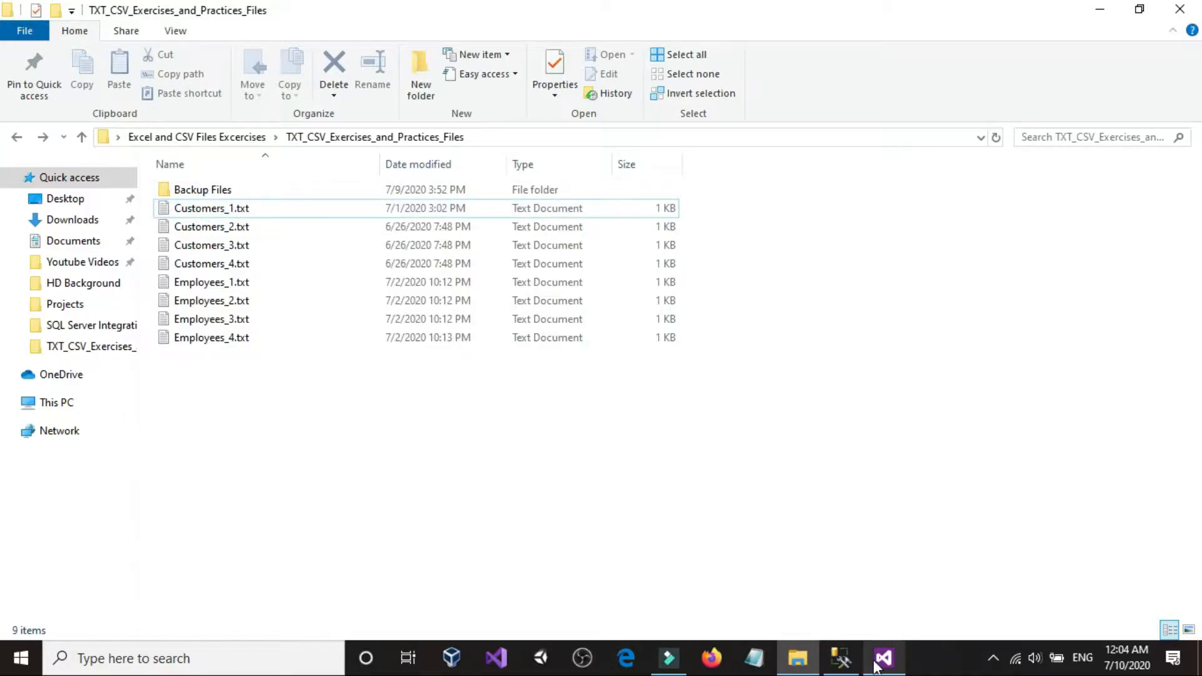
Check the open query in SQL Server Management Studio and return to the text files folder in File Explorer.
mouse_move(843, 663)
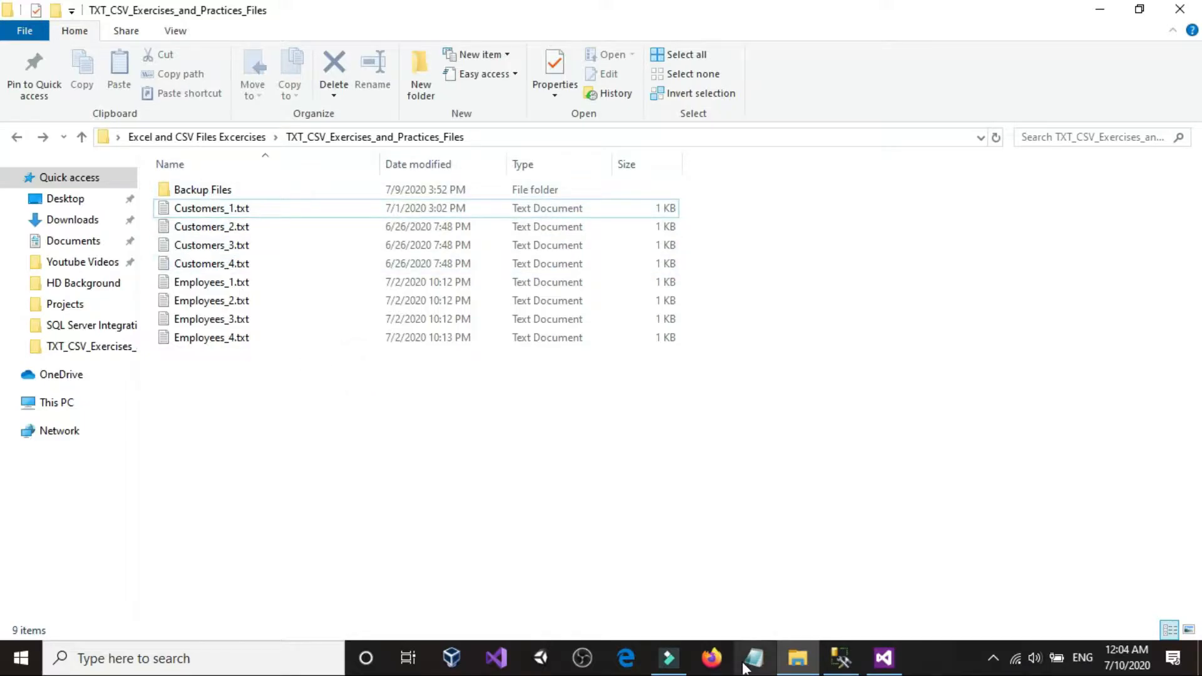
click(841, 657)
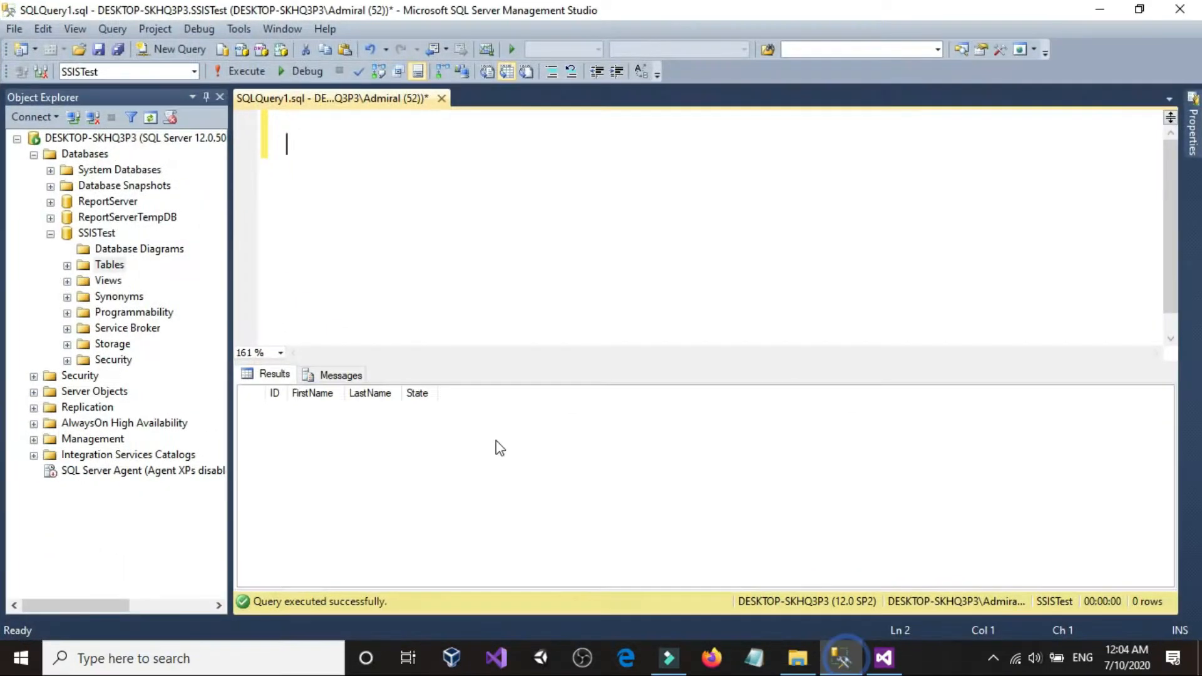
click(799, 659)
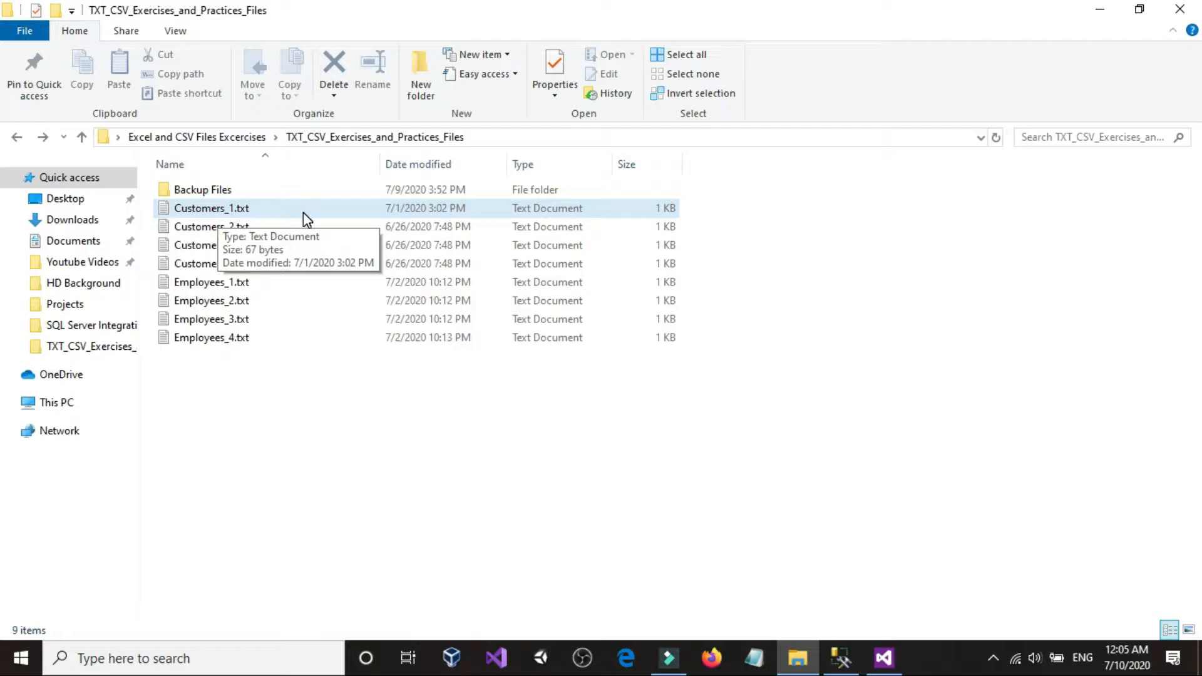
Create a folder named MovedFiles in TXT_CSV_Exercises_and_Practices_Files and look inside it.
click(257, 363)
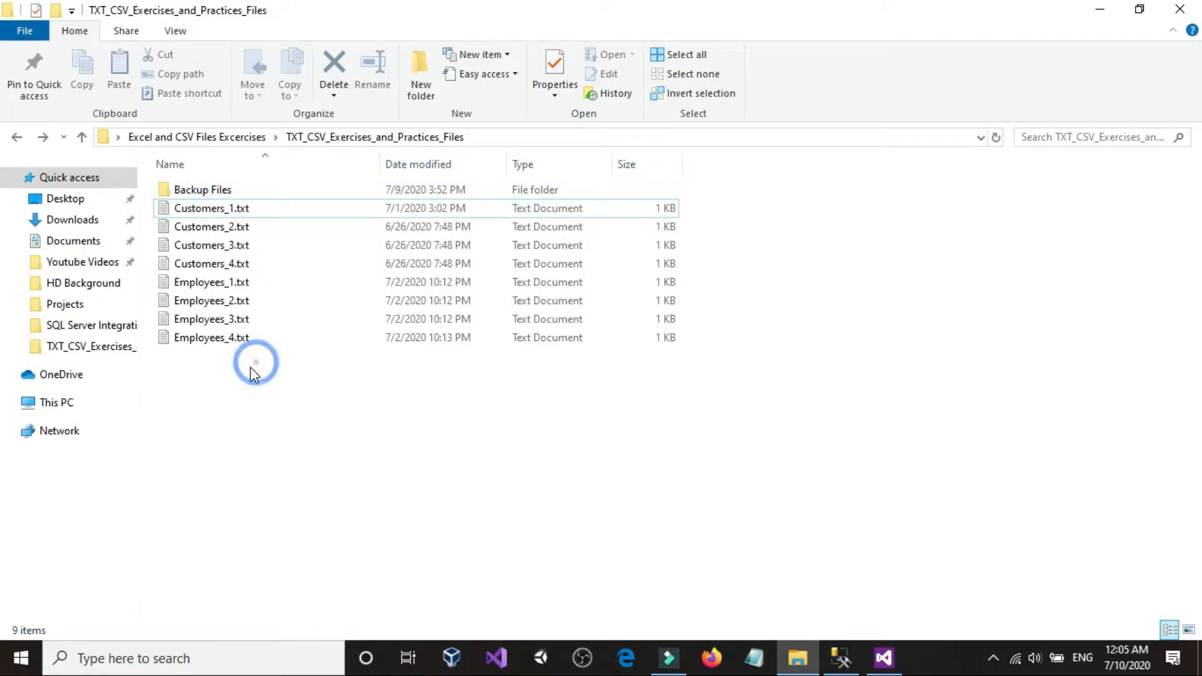
right_click(244, 417)
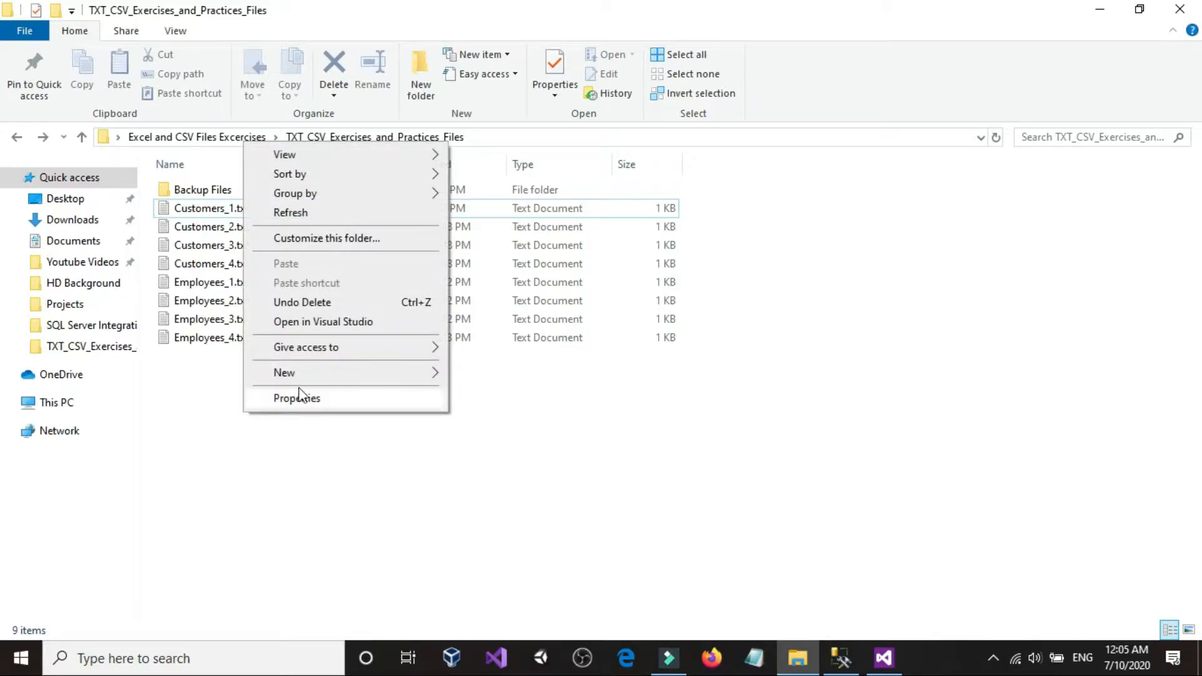
mouse_move(332, 373)
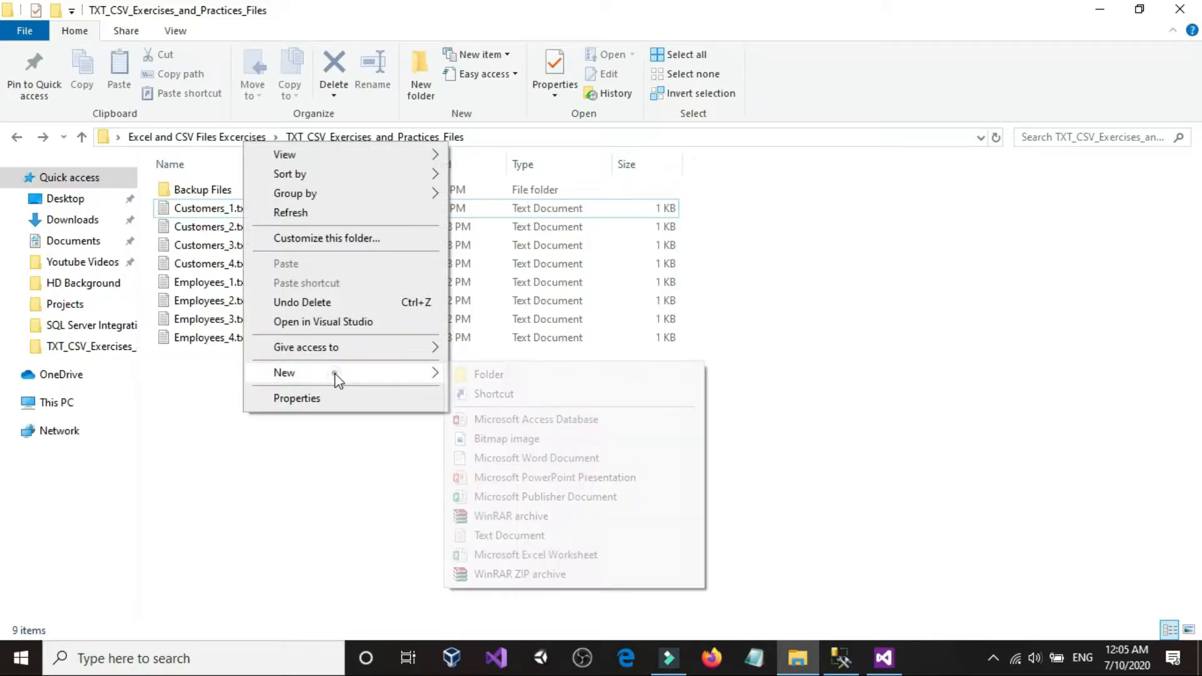
click(516, 380)
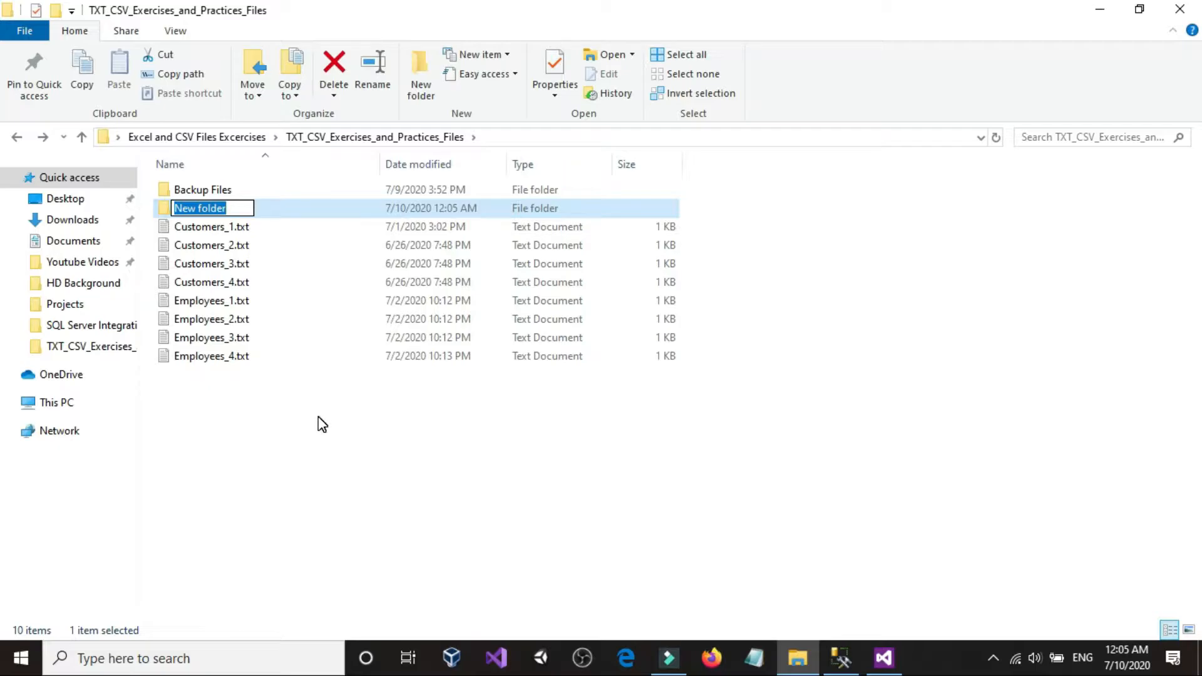
text(Moved)
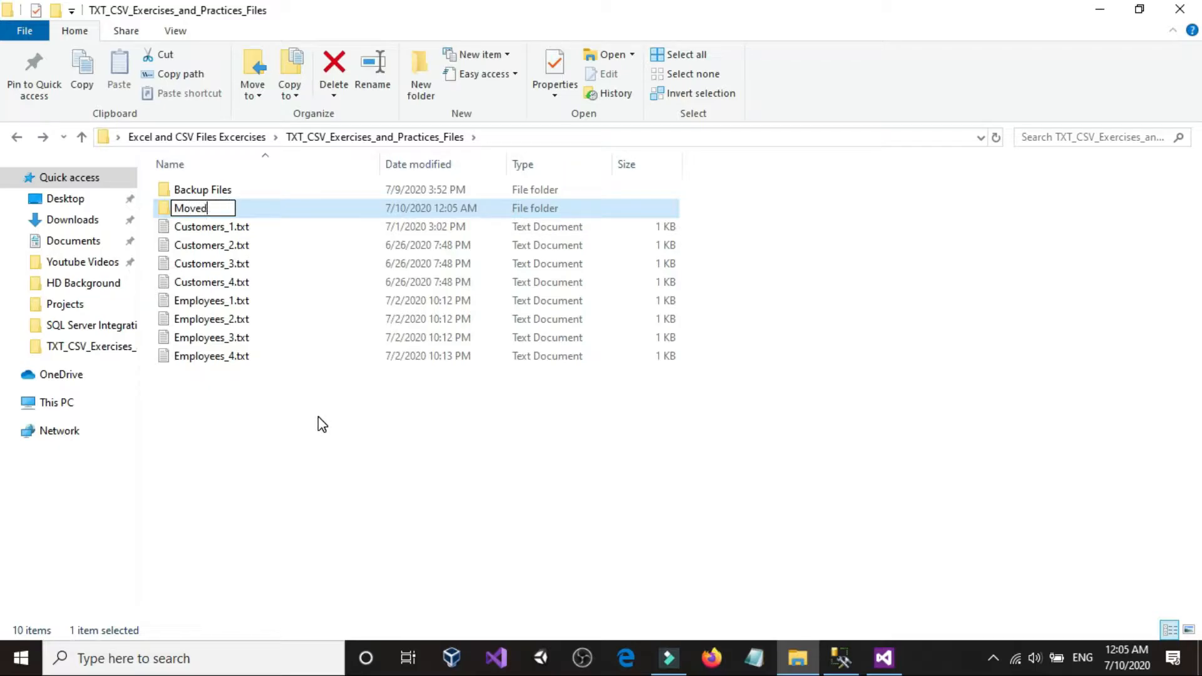
key(BackSpace)
key(BackSpace)
key(BackSpace)
key(BackSpace)
key(BackSpace)
text(Achive)
key(ctrl+a)
key(BackSpace)
text(MovedFiles)
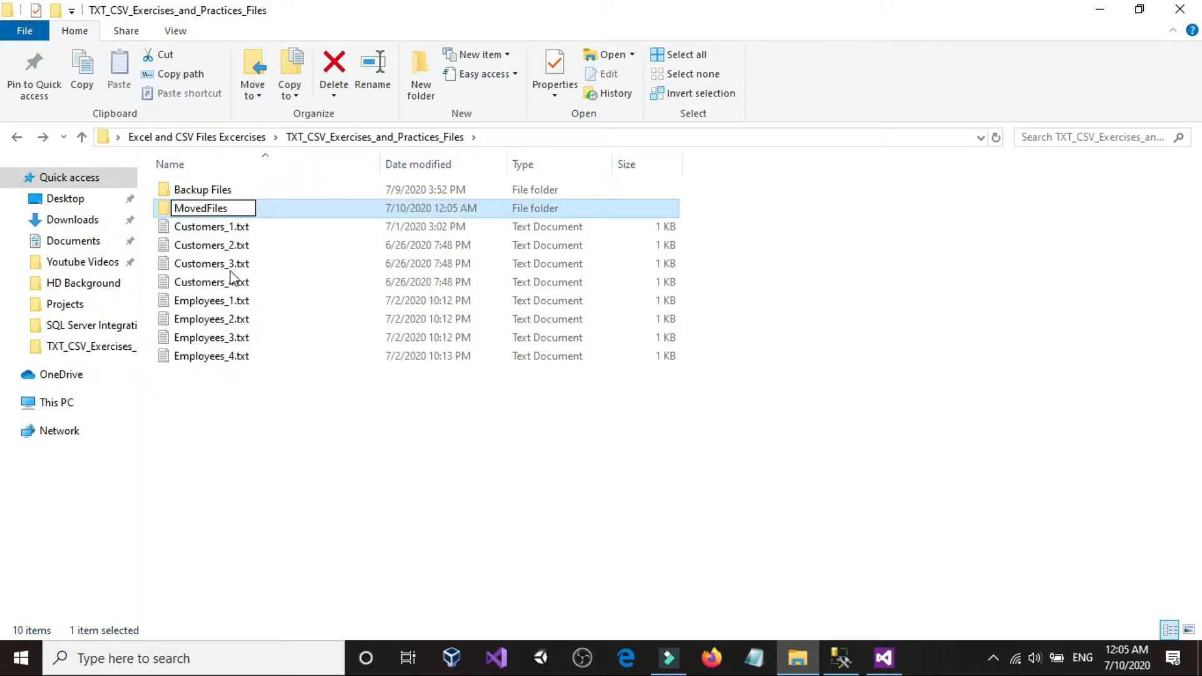
click(229, 410)
double_click(214, 212)
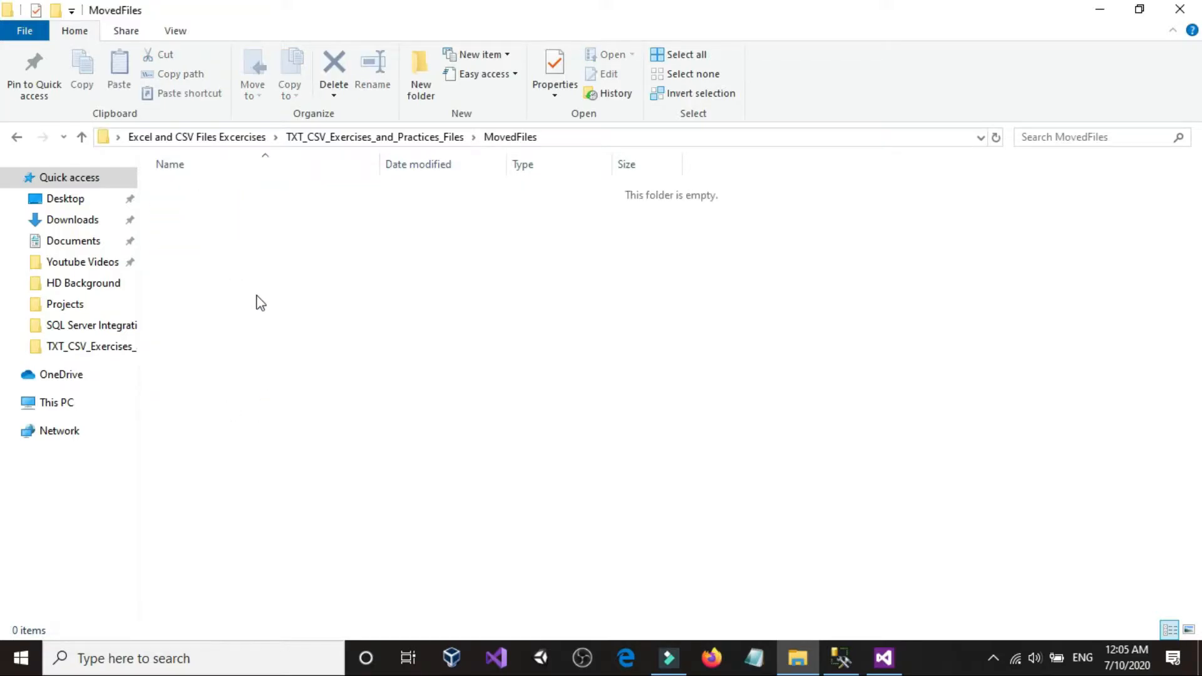
click(17, 137)
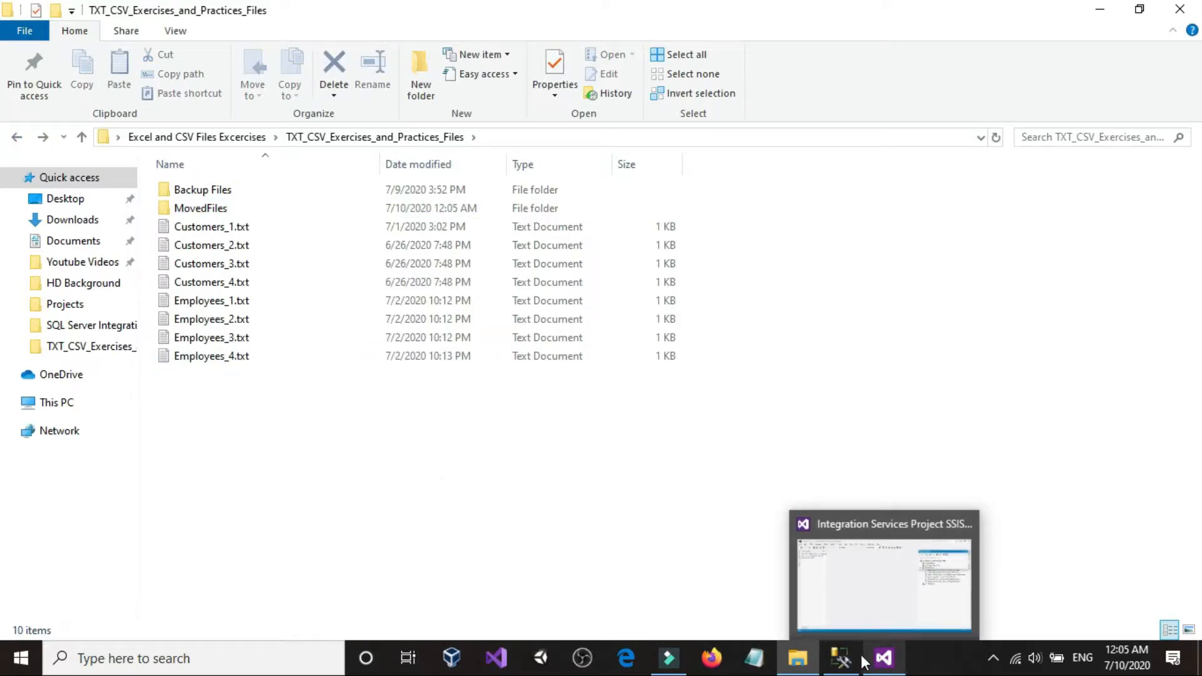
In SQL Server Management Studio, expand the SSISTest tables and run the query select * from dbo.Customers.
click(841, 657)
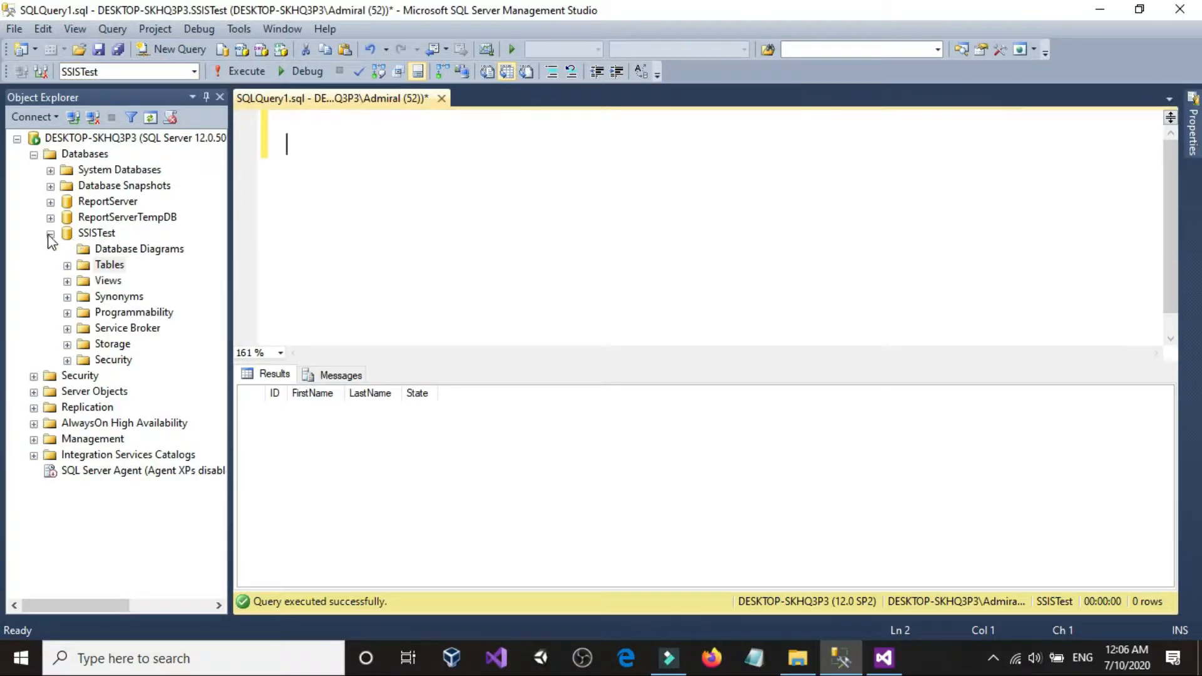
click(67, 265)
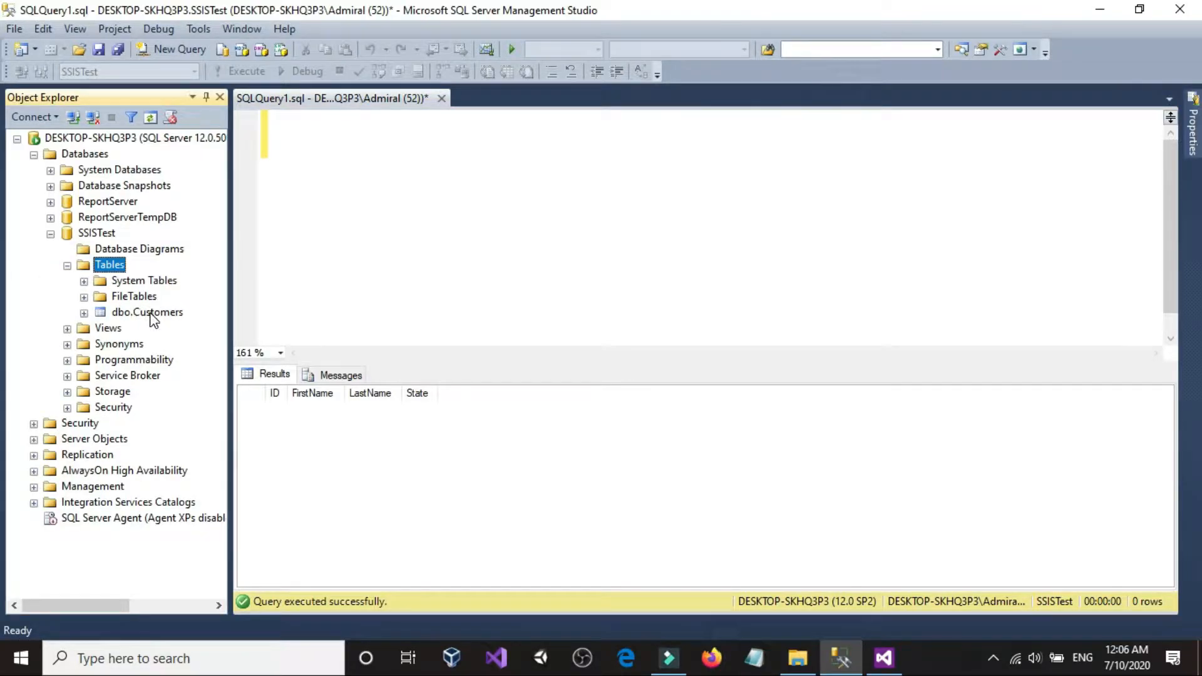
click(393, 161)
text(sleect)
key(BackSpace)
key(BackSpace)
key(BackSpace)
key(BackSpace)
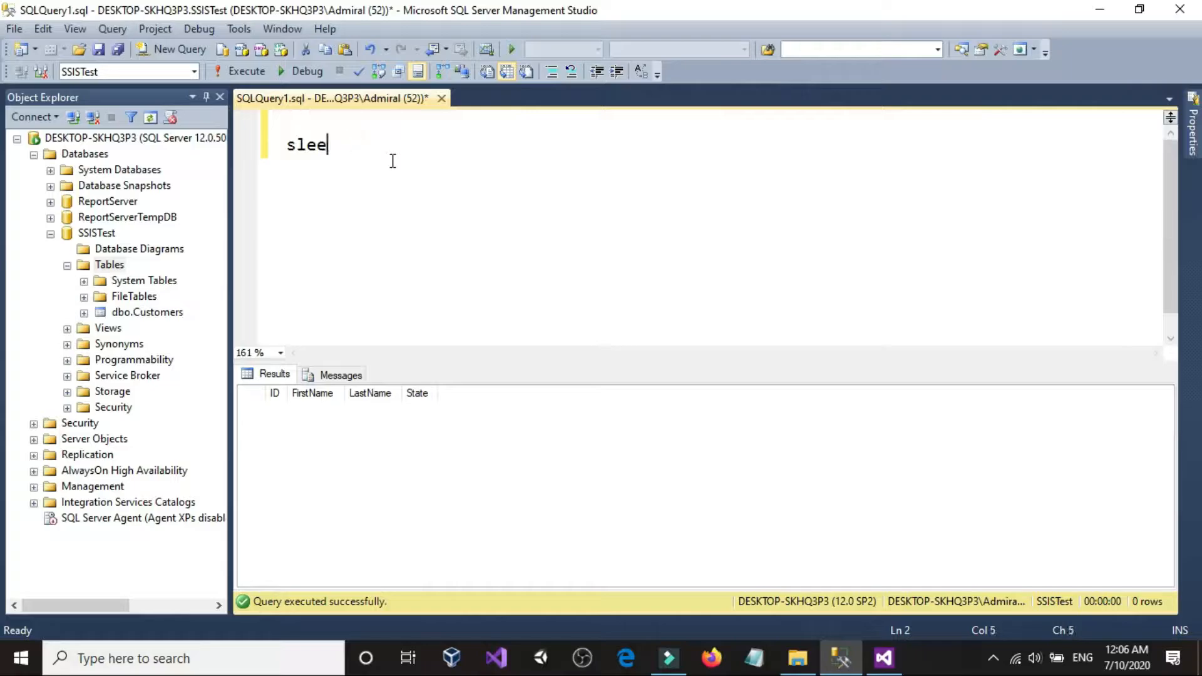
text(lect)
key(BackSpace)
key(BackSpace)
key(BackSpace)
key(BackSpace)
key(BackSpace)
key(BackSpace)
key(BackSpace)
text(elect * from dbo)
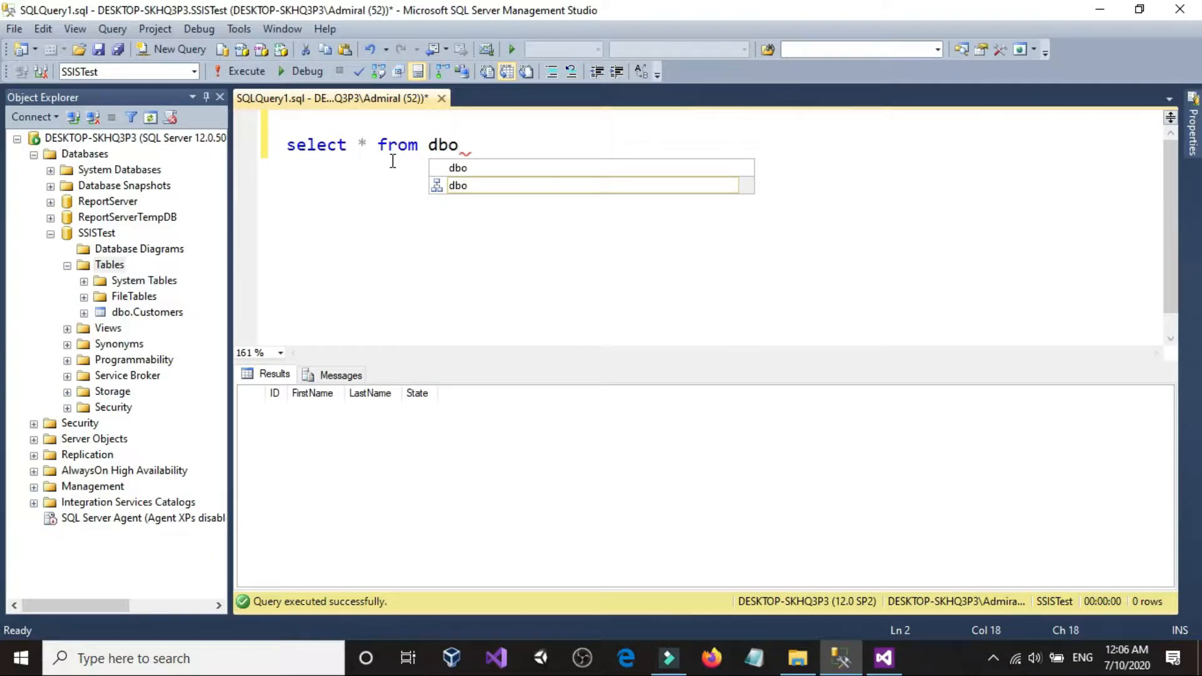
text(.c)
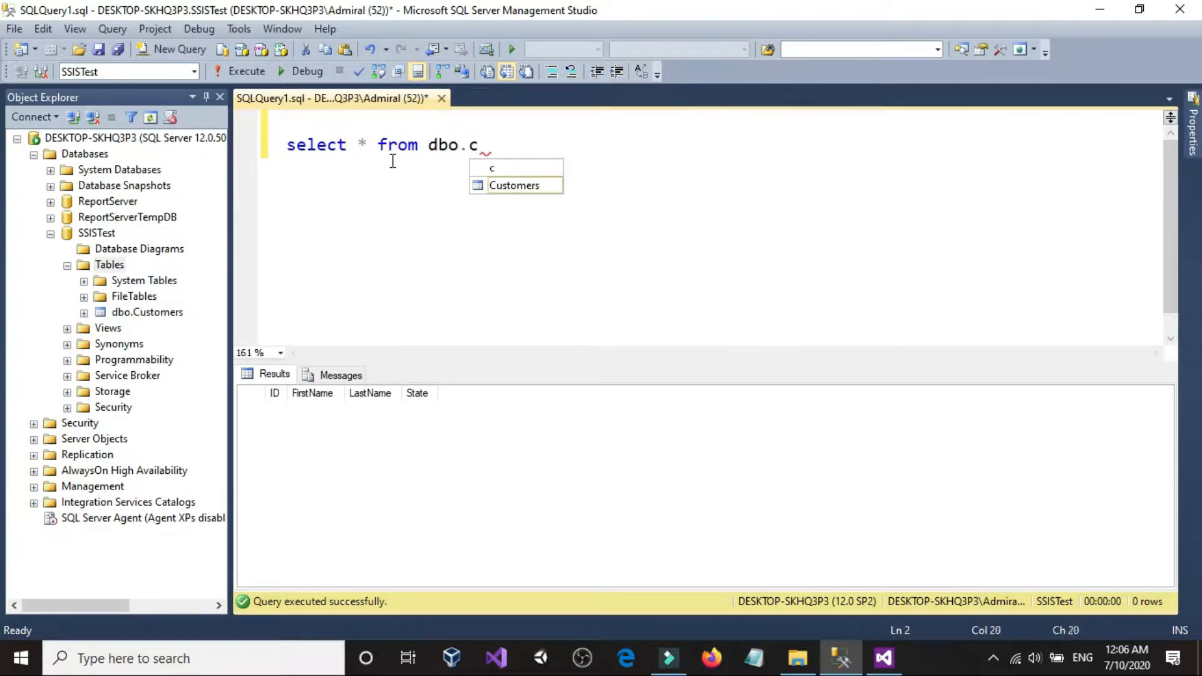
double_click(532, 183)
click(247, 72)
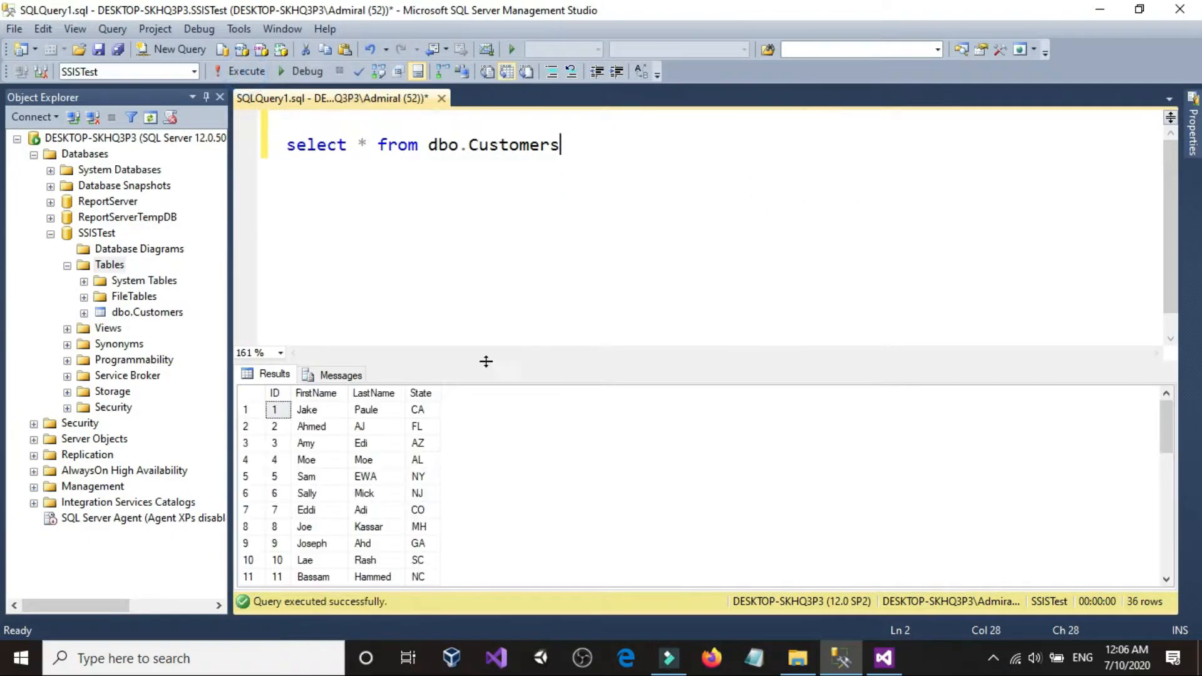
Add truncate table dbo.Customers below the select query, execute it, and rerun the select statement.
key(Return)
key(Return)
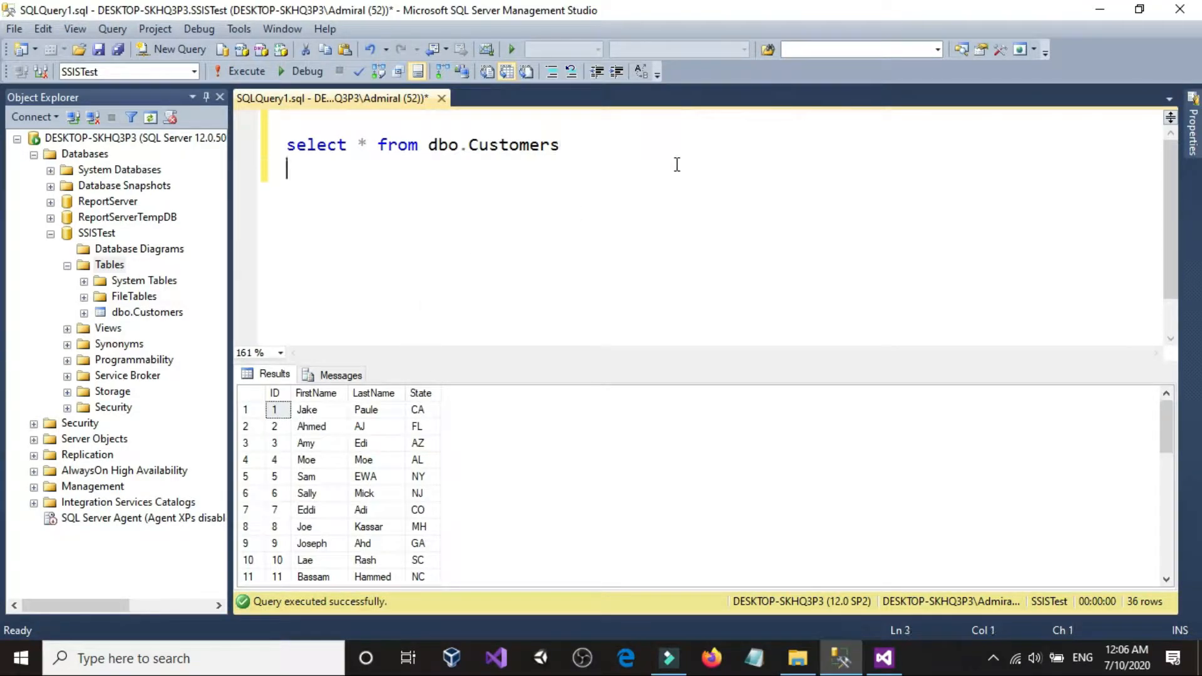
text(truncat)
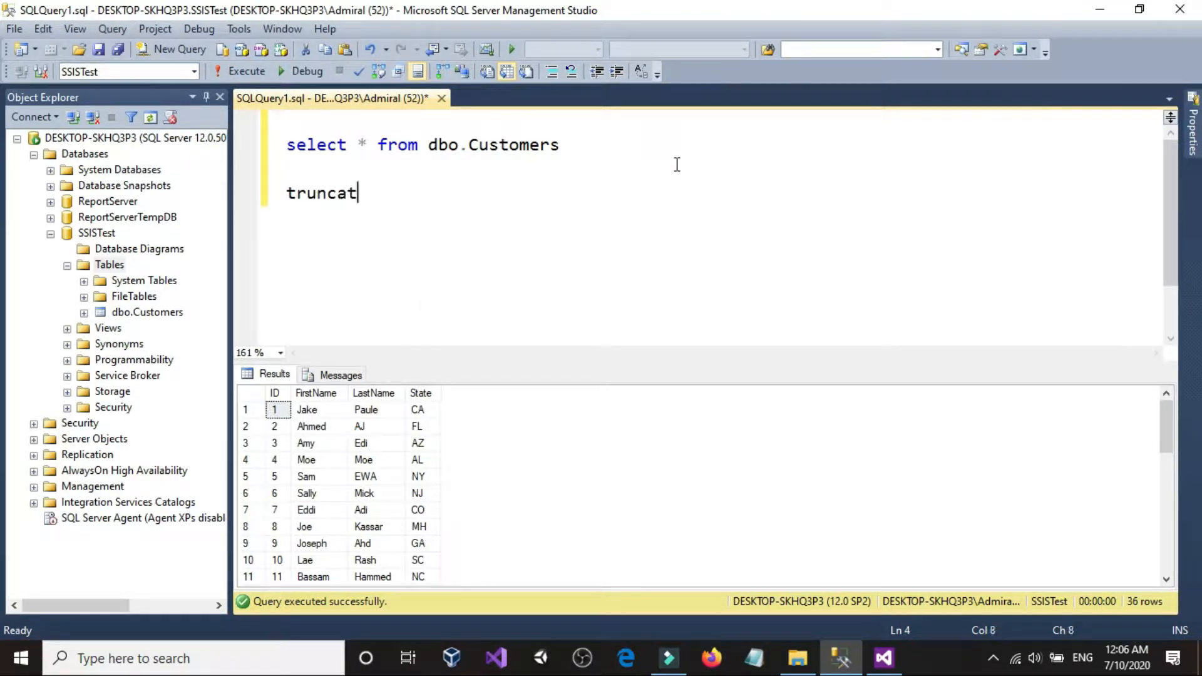
text(e table)
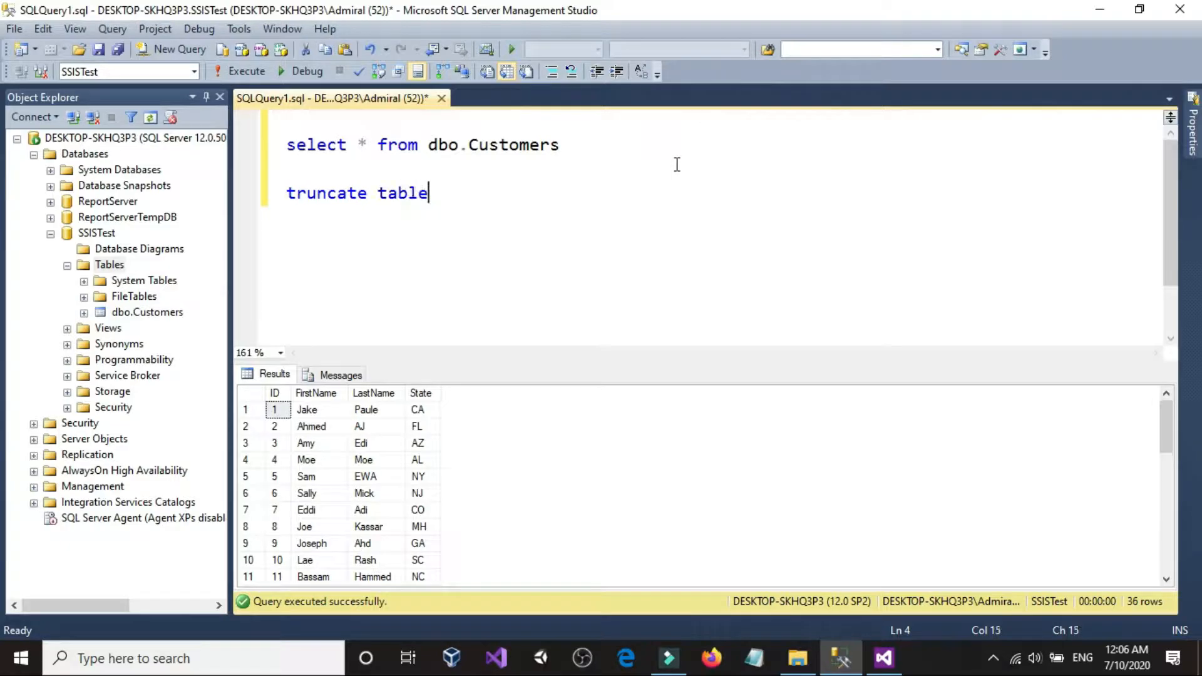
drag(673, 161, 434, 152)
key(ctrl+c)
click(469, 182)
click(467, 188)
key(ctrl+v)
key(Return)
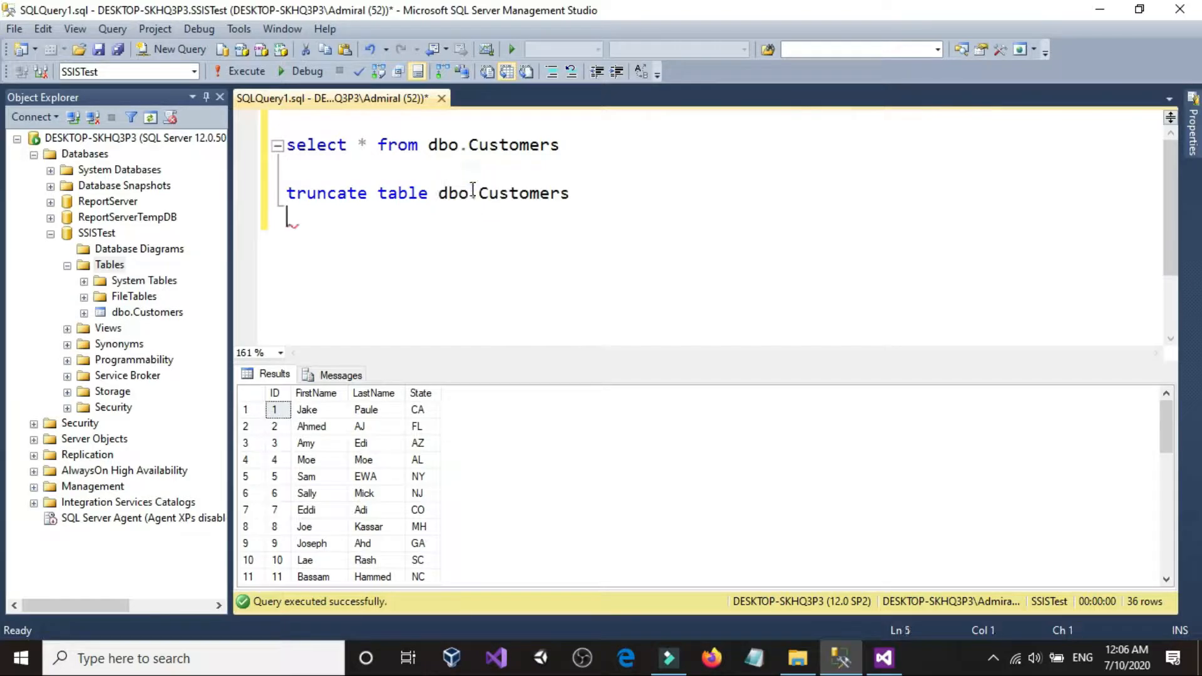
click(236, 67)
drag(589, 160, 283, 147)
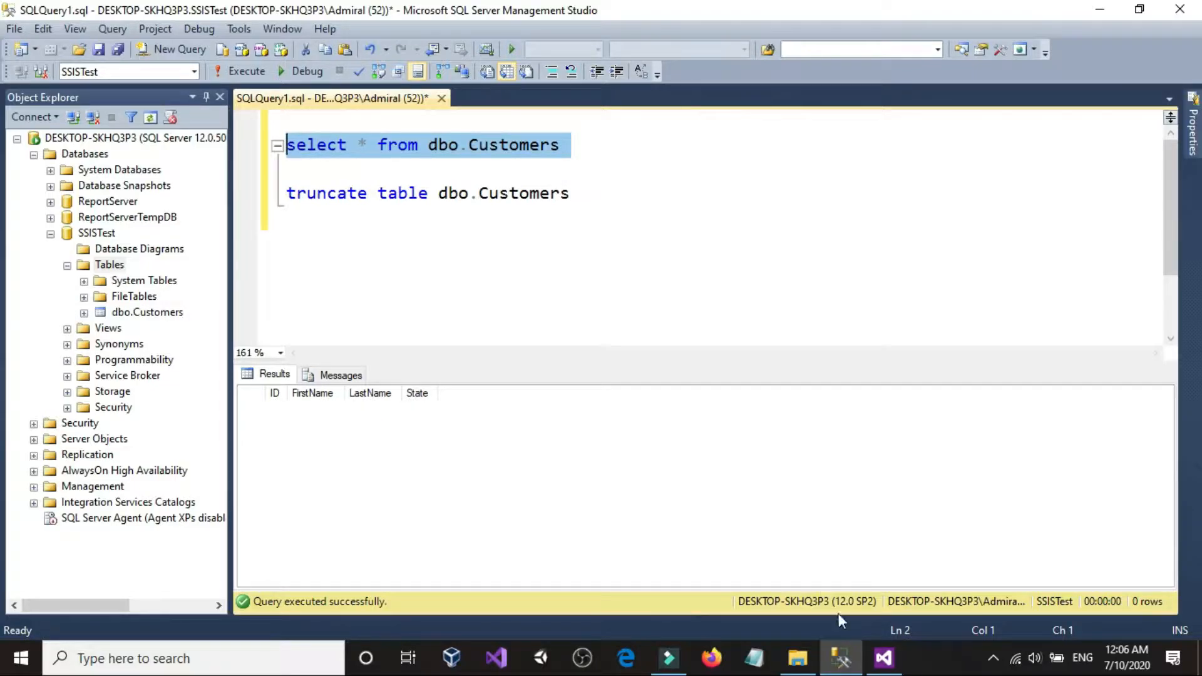
Switch to Visual Studio and add a new SSIS package to the Integration Services project.
click(884, 659)
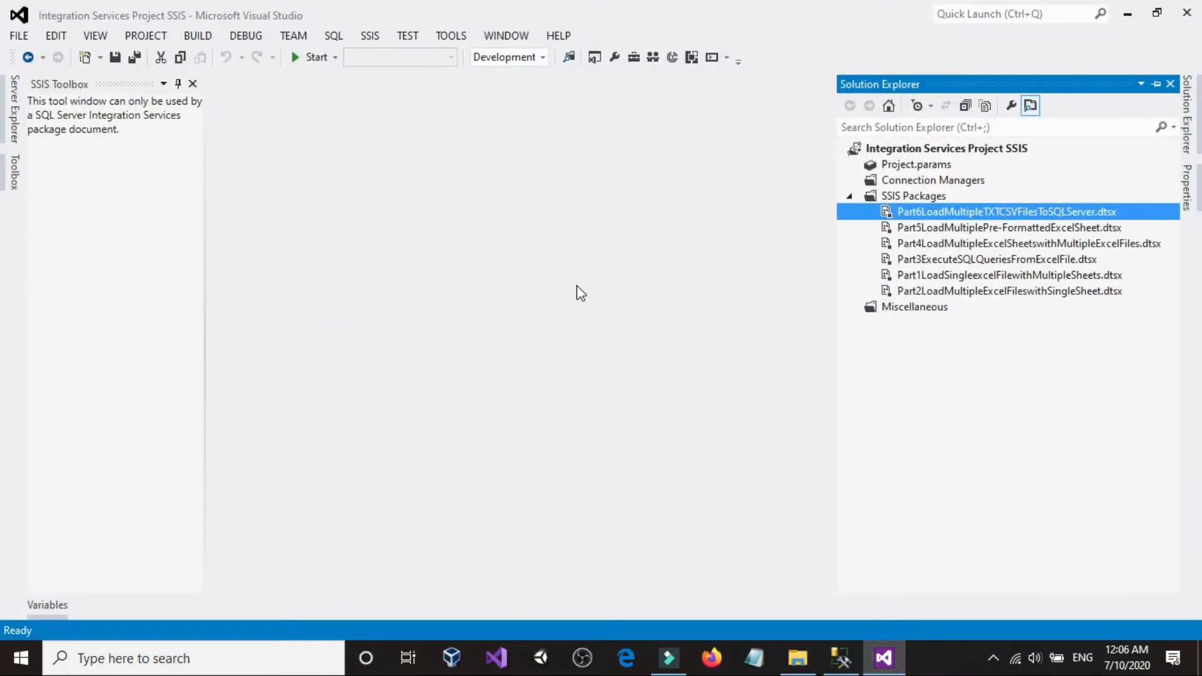
right_click(910, 198)
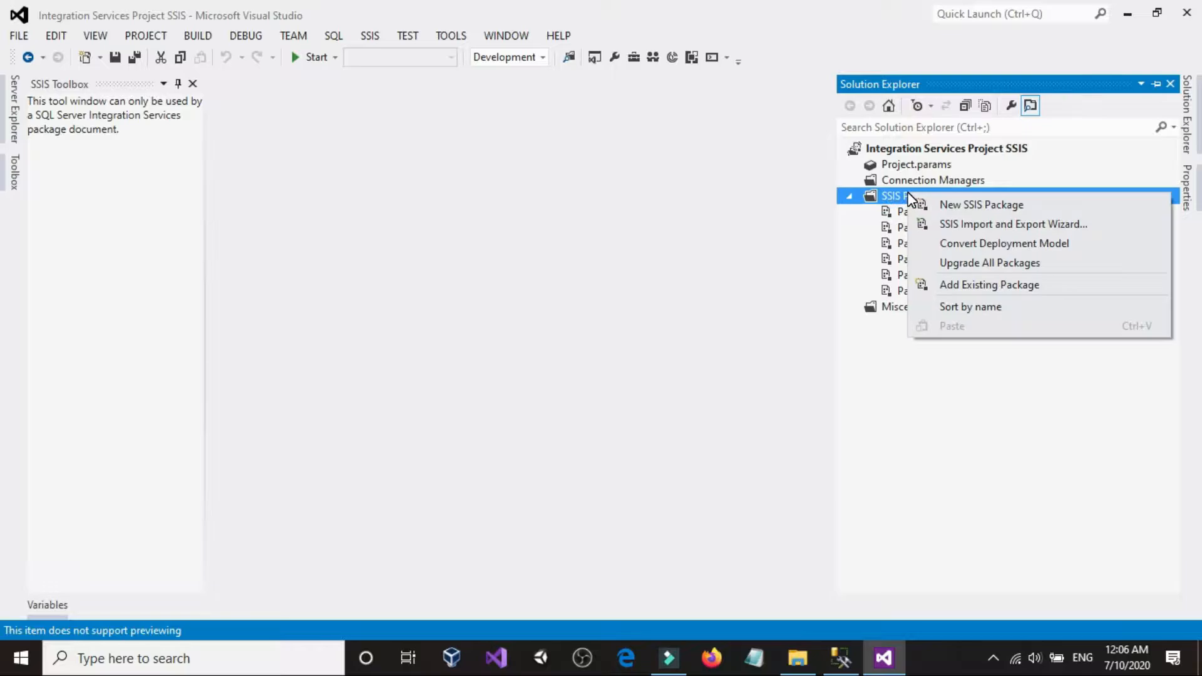
click(966, 205)
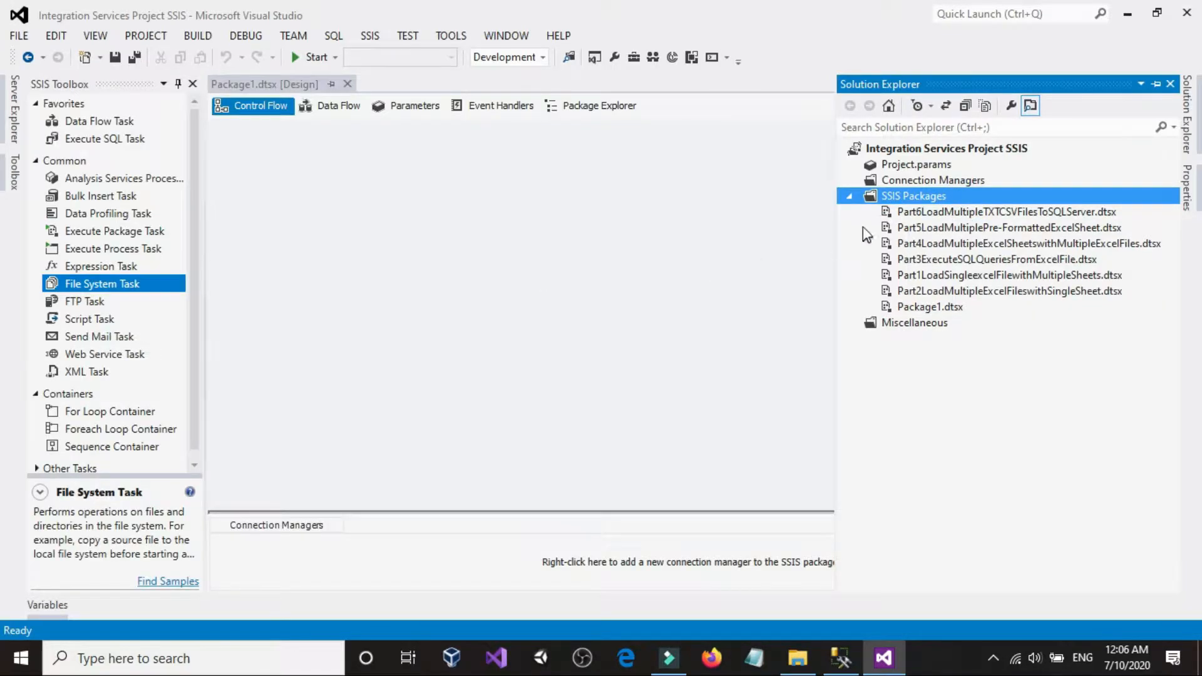
Rename Package1.dtsx as Part7LoadMultipleFlatFileandRenamANdMovethem.dtsx.
click(922, 308)
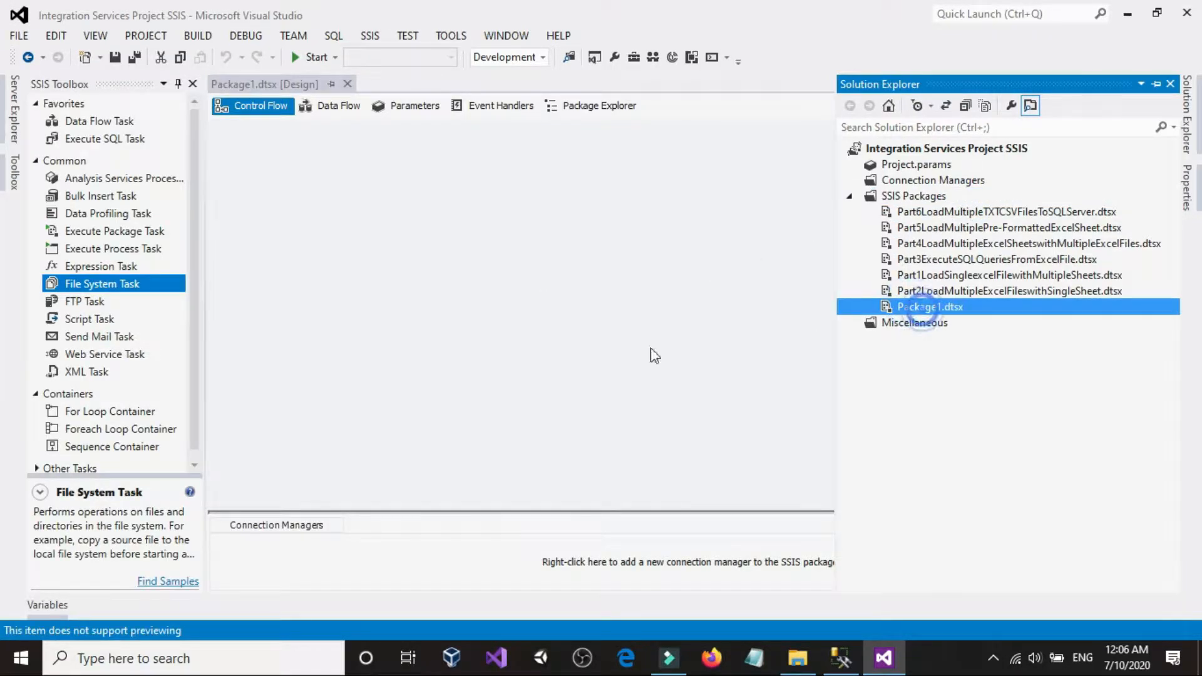
text(Load)
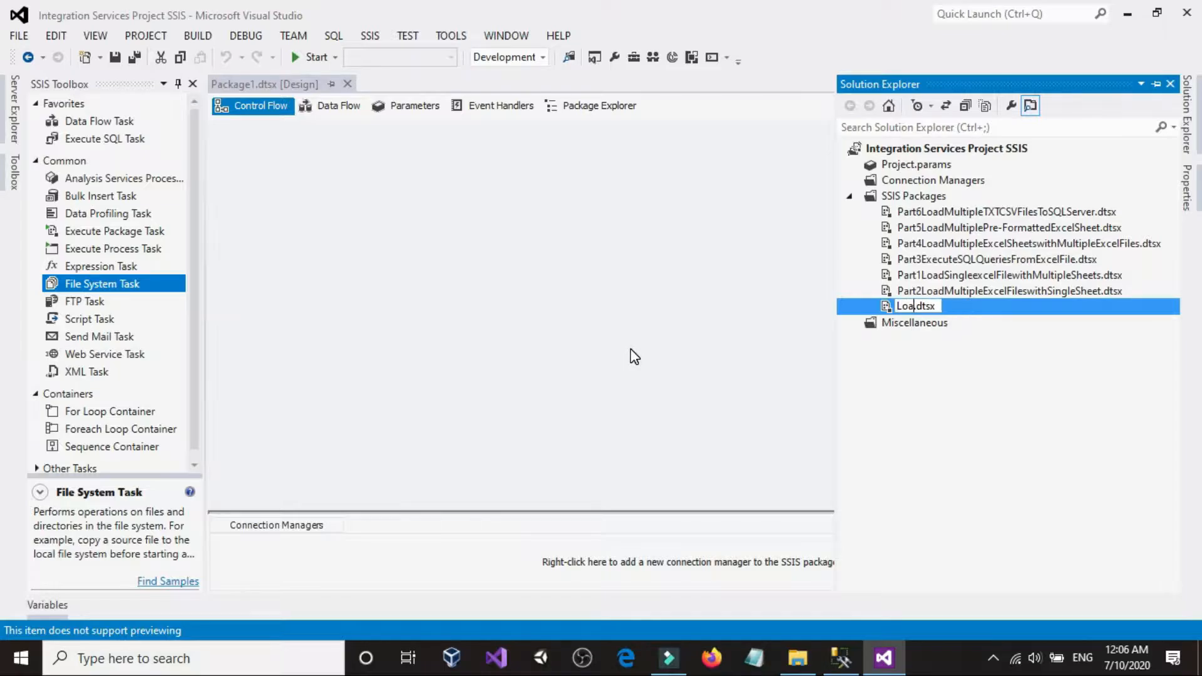
text(Multiple)
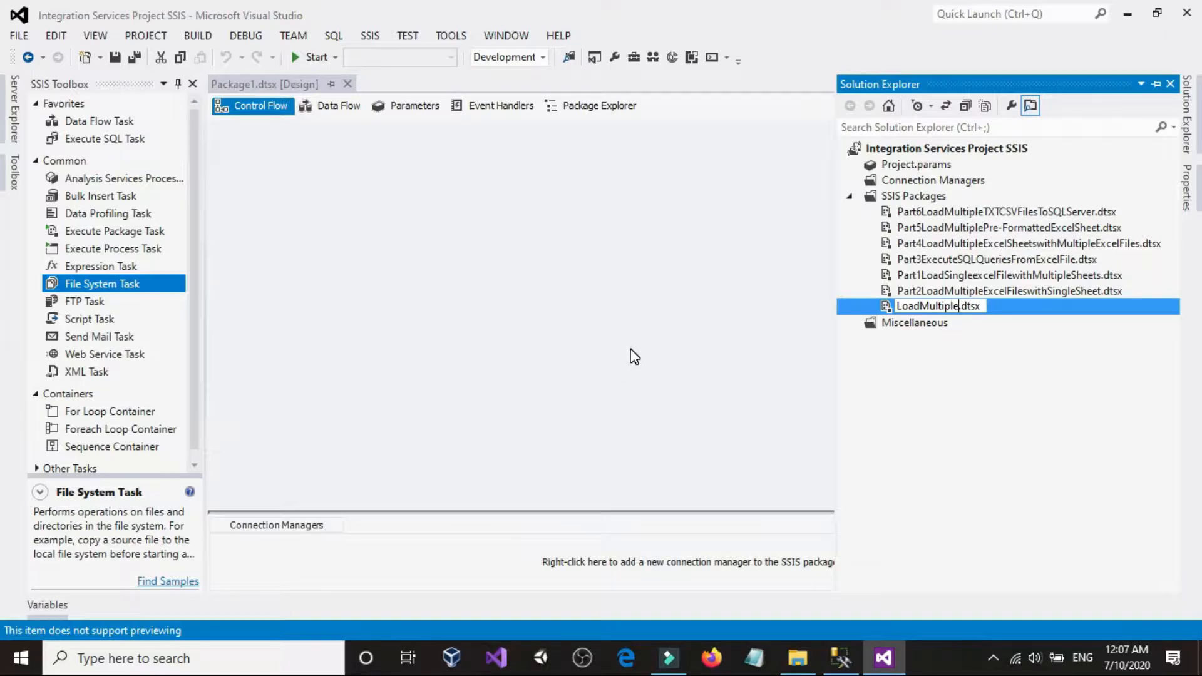
text(FlatFileand)
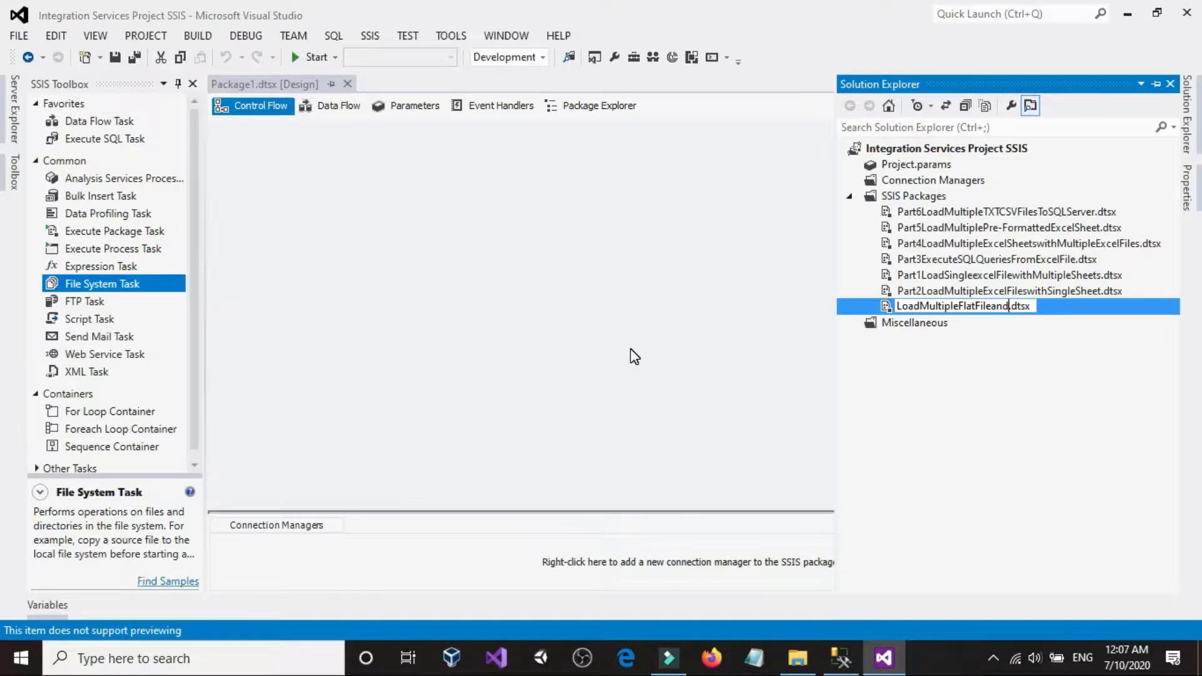
text(Renam)
text(ANdMov)
text(e)
text(YT)
key(BackSpace)
key(BackSpace)
text(them)
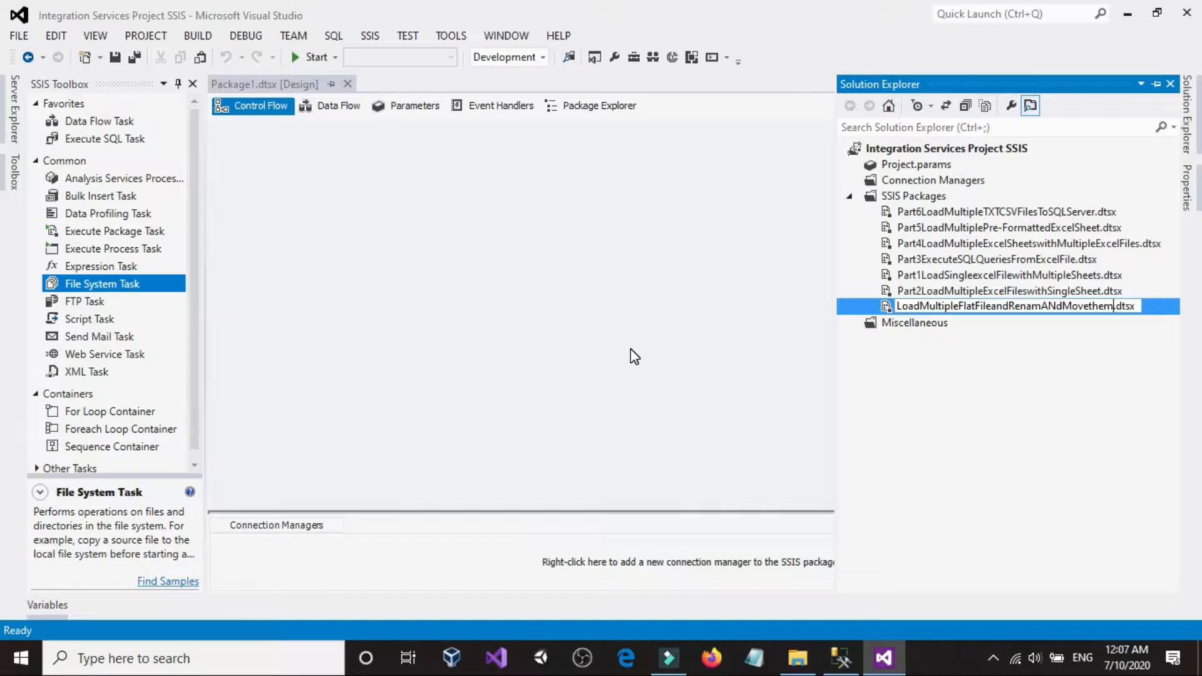
key(Home)
text(Part7)
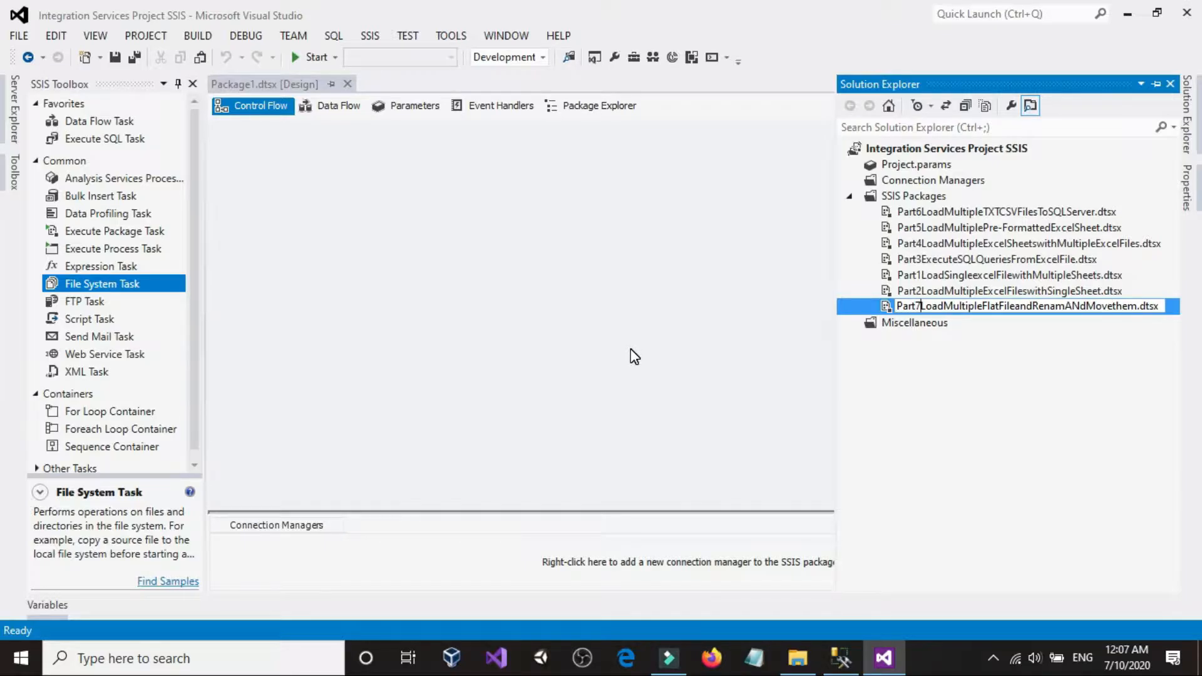
key(Return)
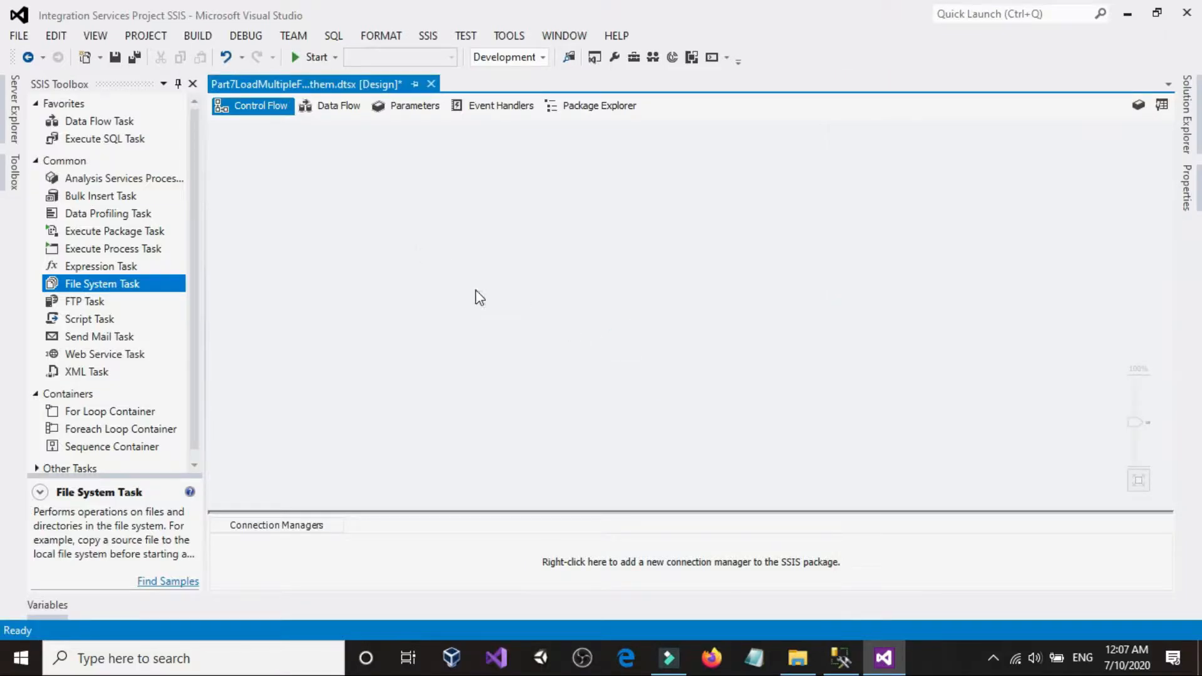
click(559, 315)
Check the text files in the TXT_CSV_Exercises_and_Practices_Files folder and the dbo.Customers table in SQL Server Management Studio, and return to Visual Studio.
click(798, 658)
click(560, 439)
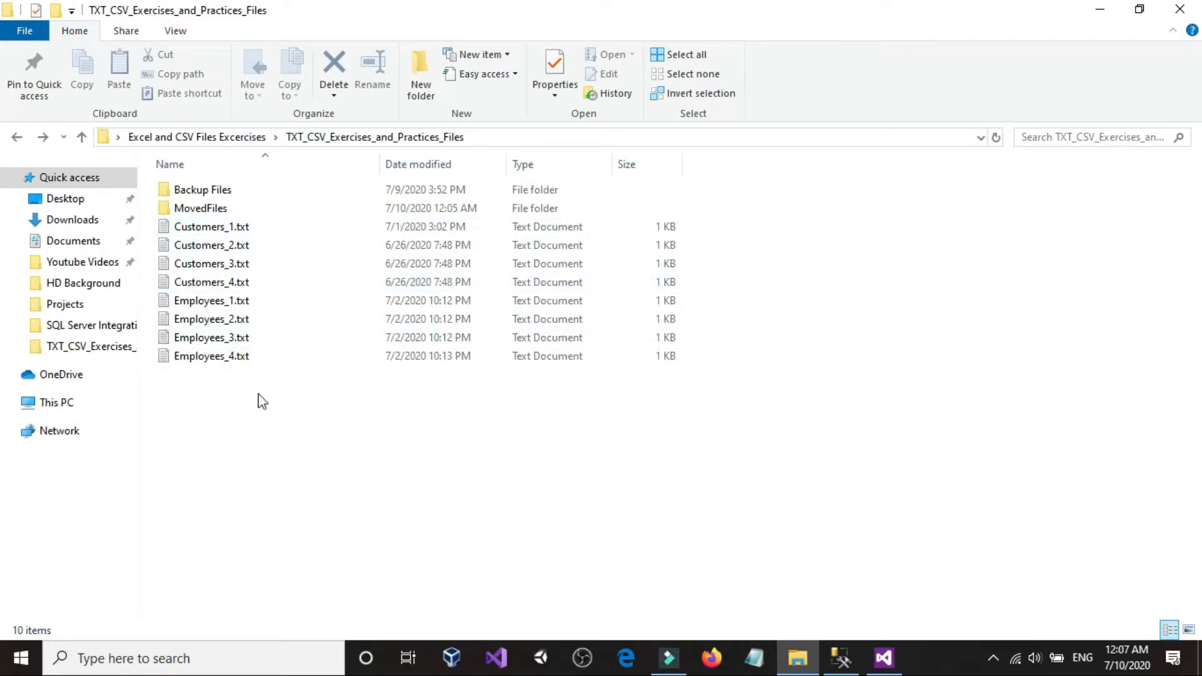
click(841, 658)
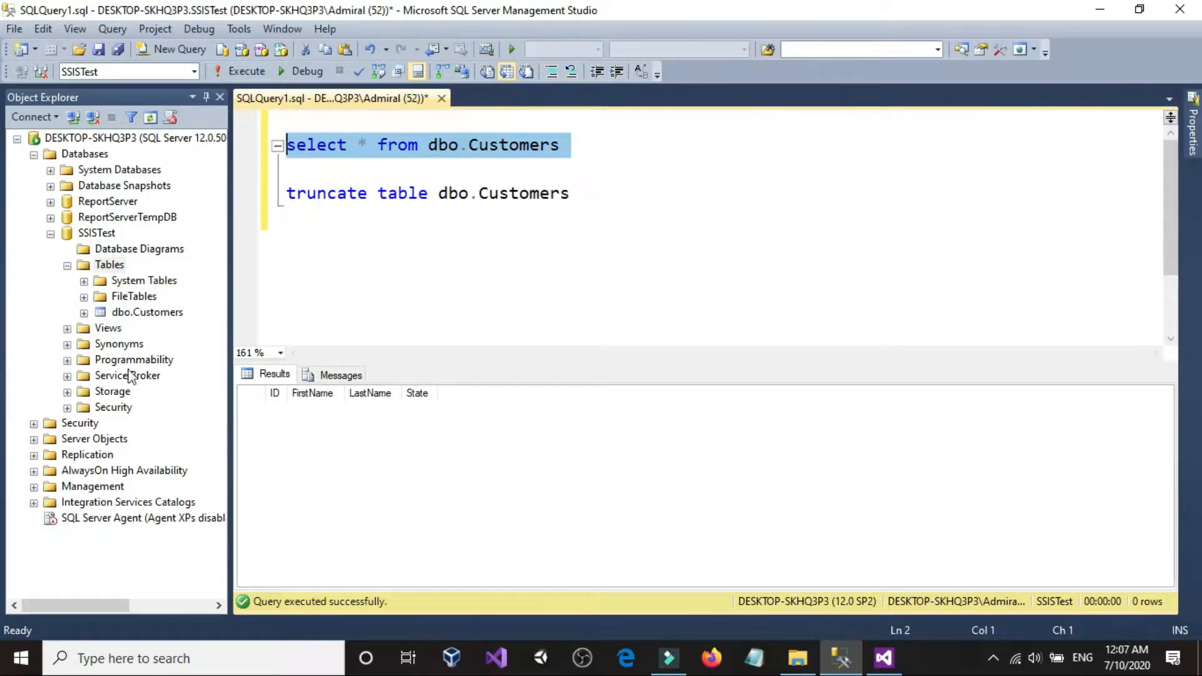
click(883, 658)
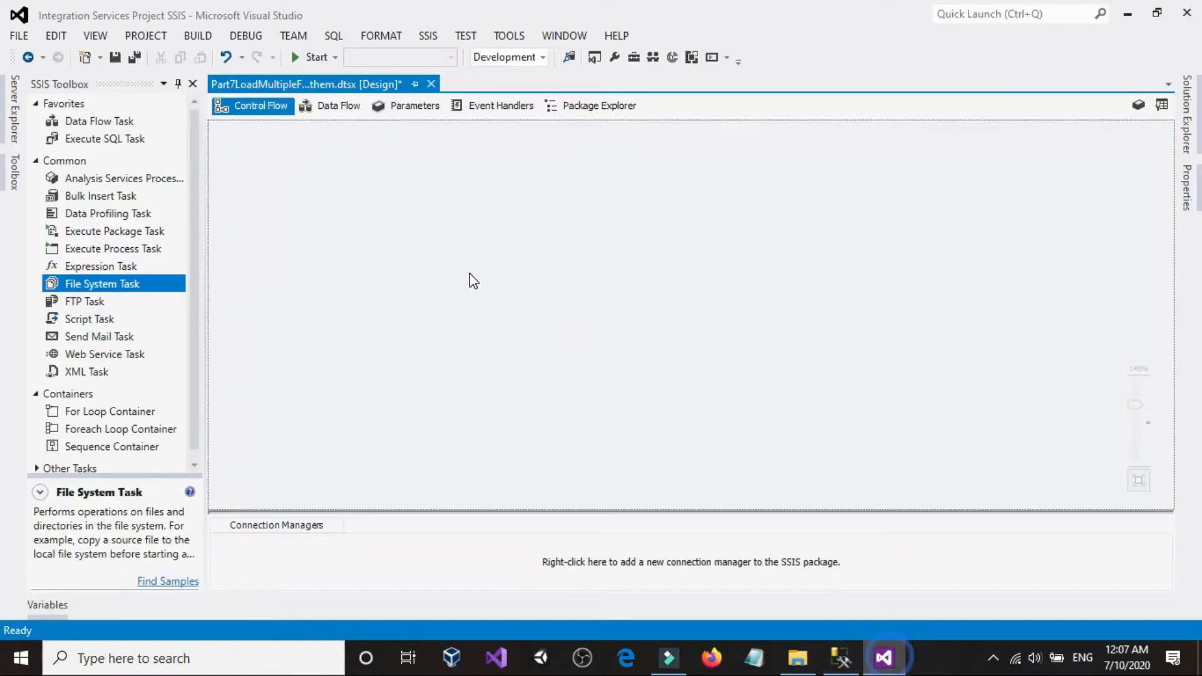
Add a Data Flow Task to the package's control flow and open its data flow design surface.
drag(89, 121, 394, 227)
click(356, 231)
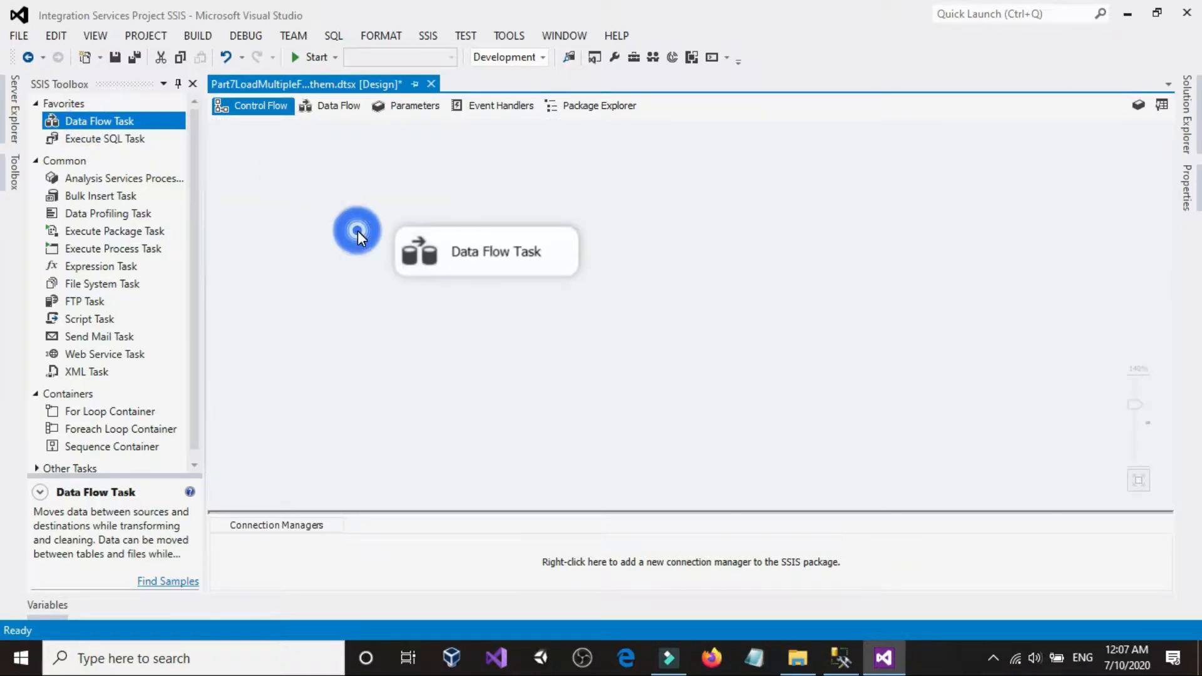
double_click(417, 243)
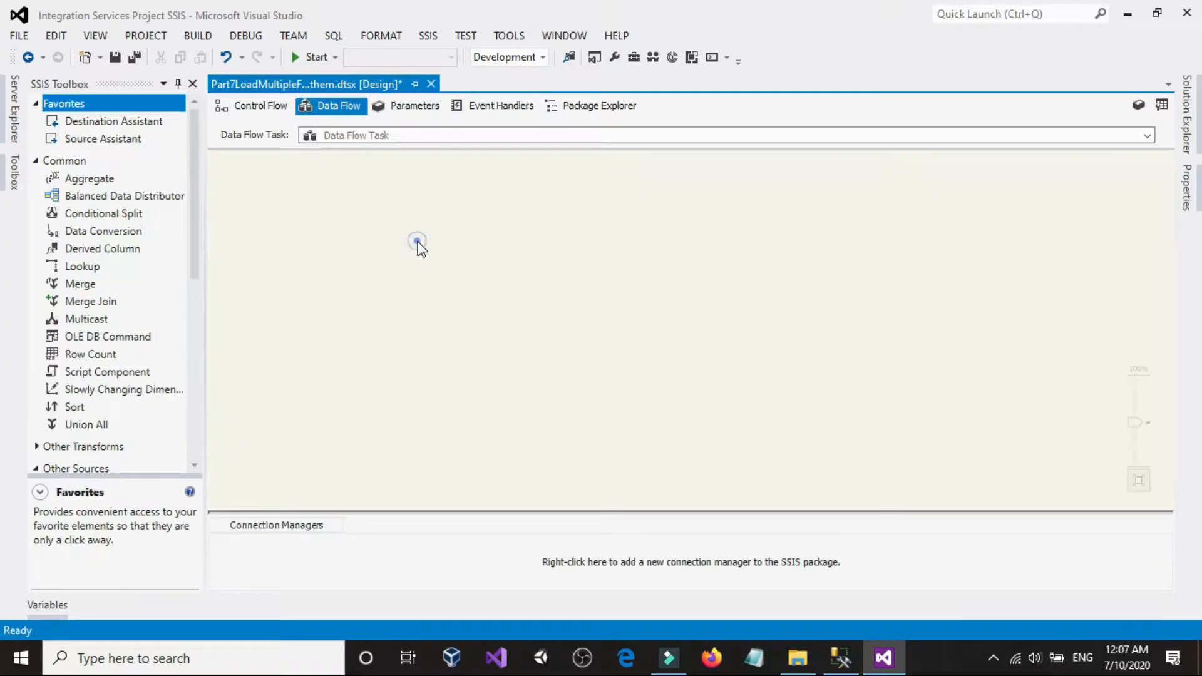
Add a Flat File Source to the data flow and position it in the upper part of the canvas.
scroll(172, 281, down, 3)
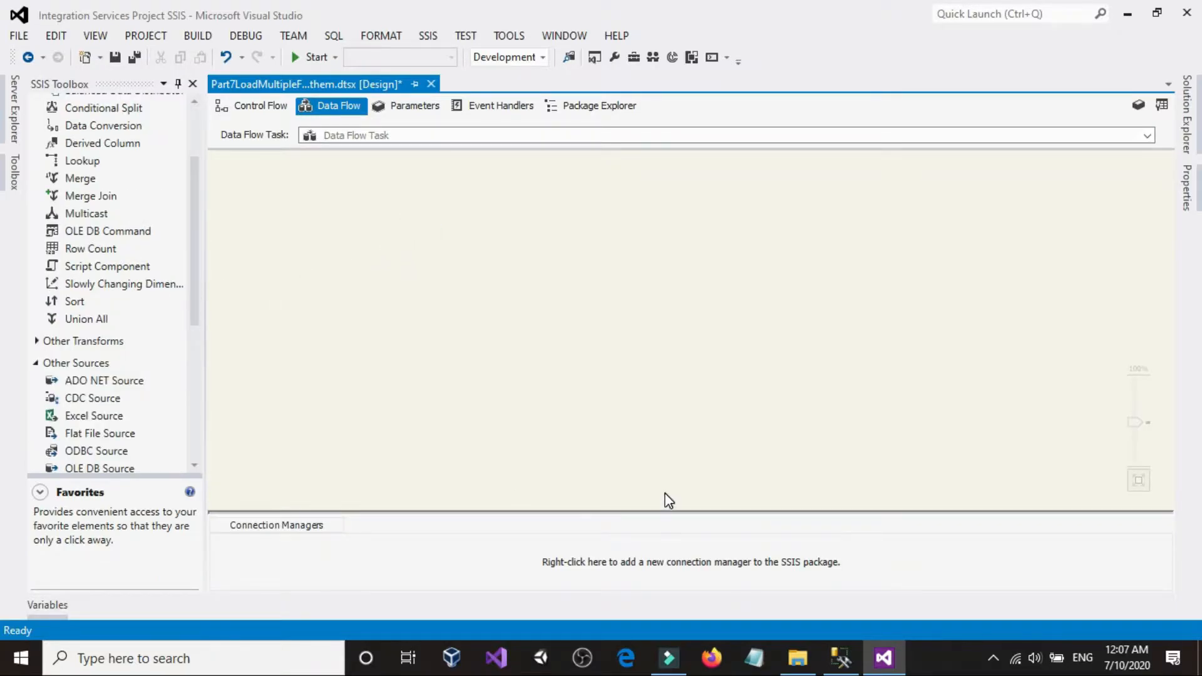
click(799, 664)
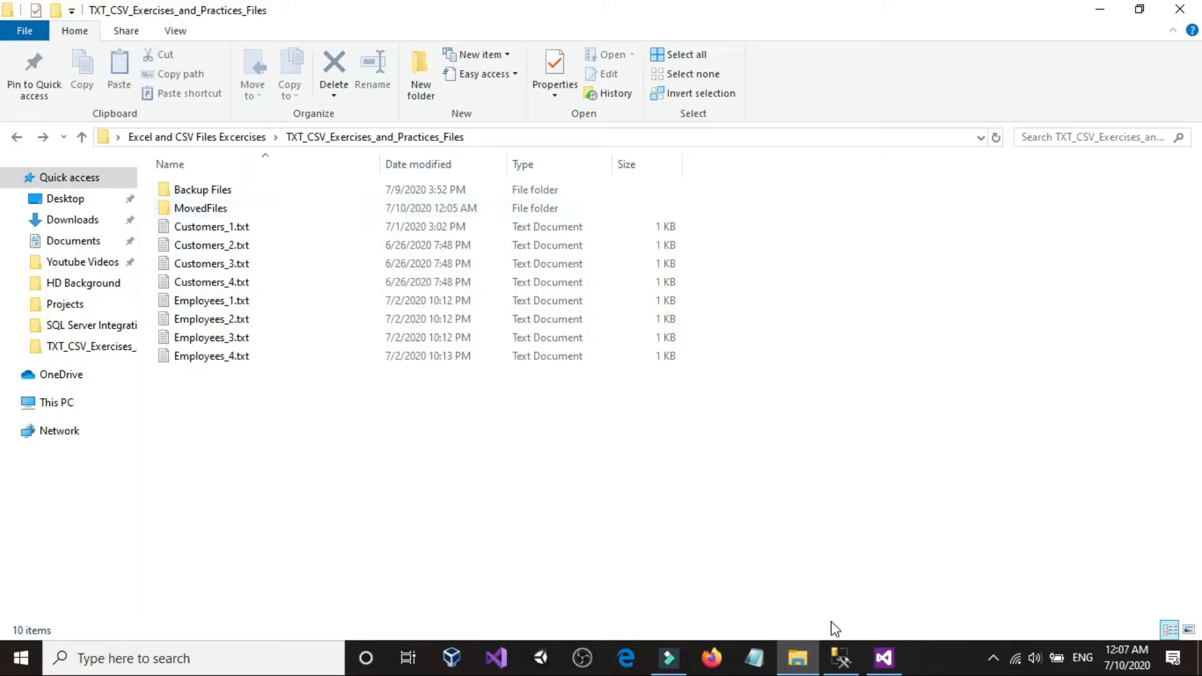
click(814, 654)
scroll(140, 376, down, 2)
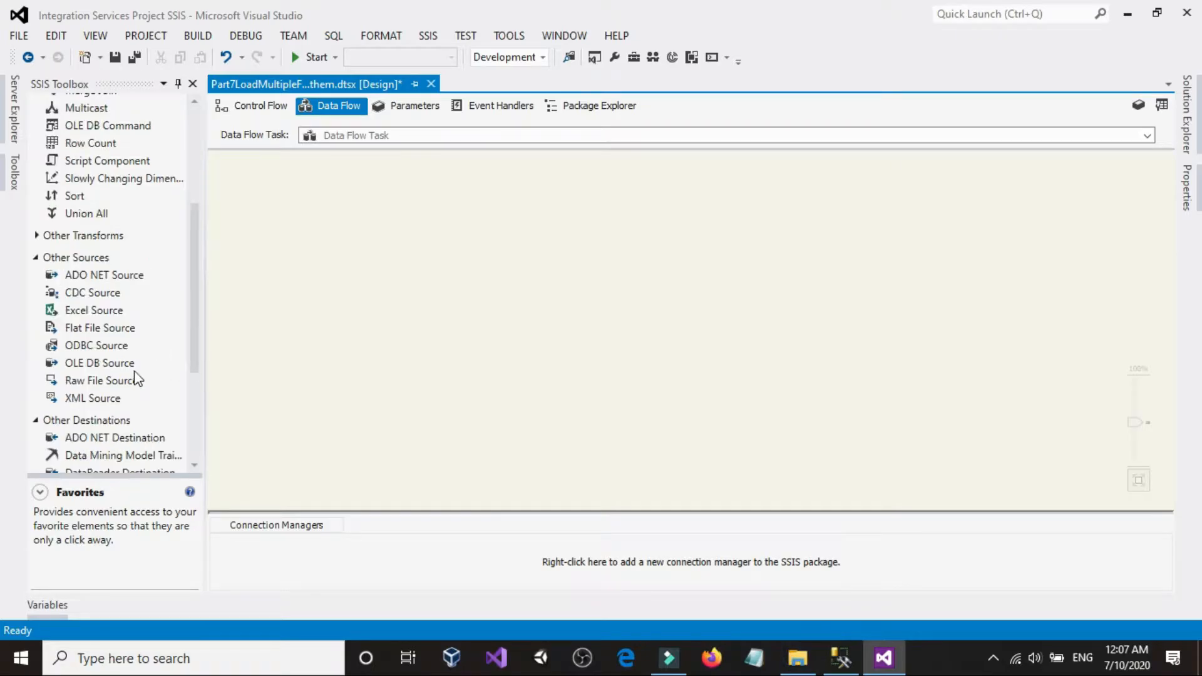
drag(80, 332, 274, 239)
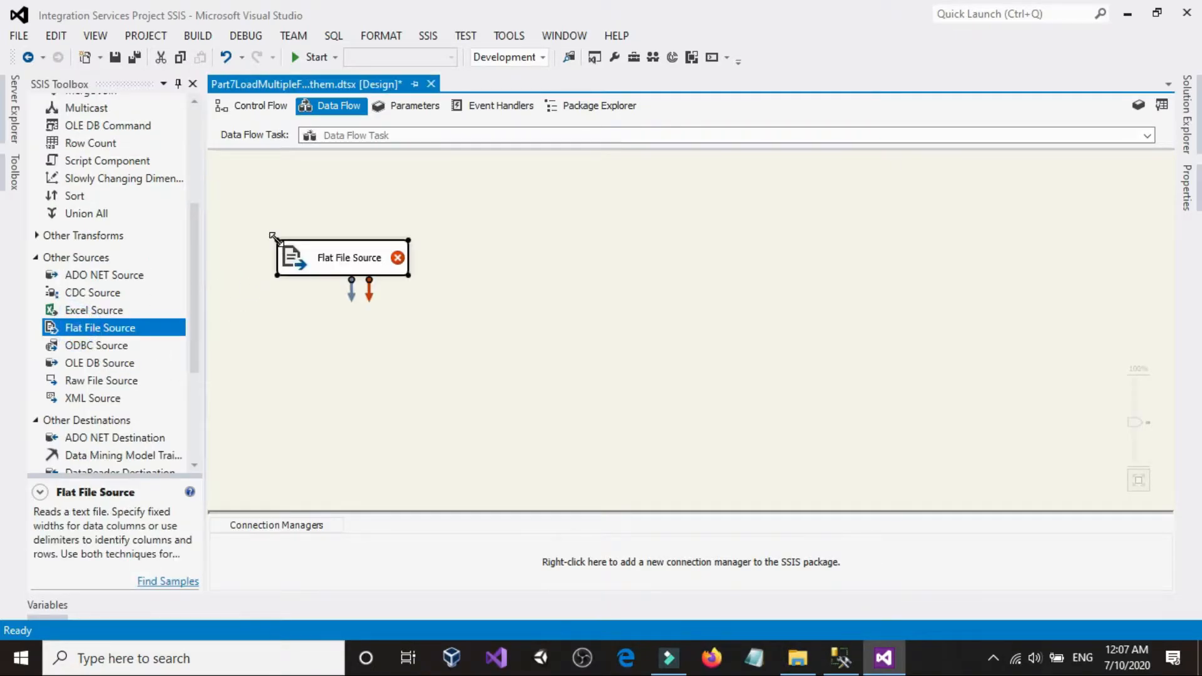
scroll(288, 318, up, 2)
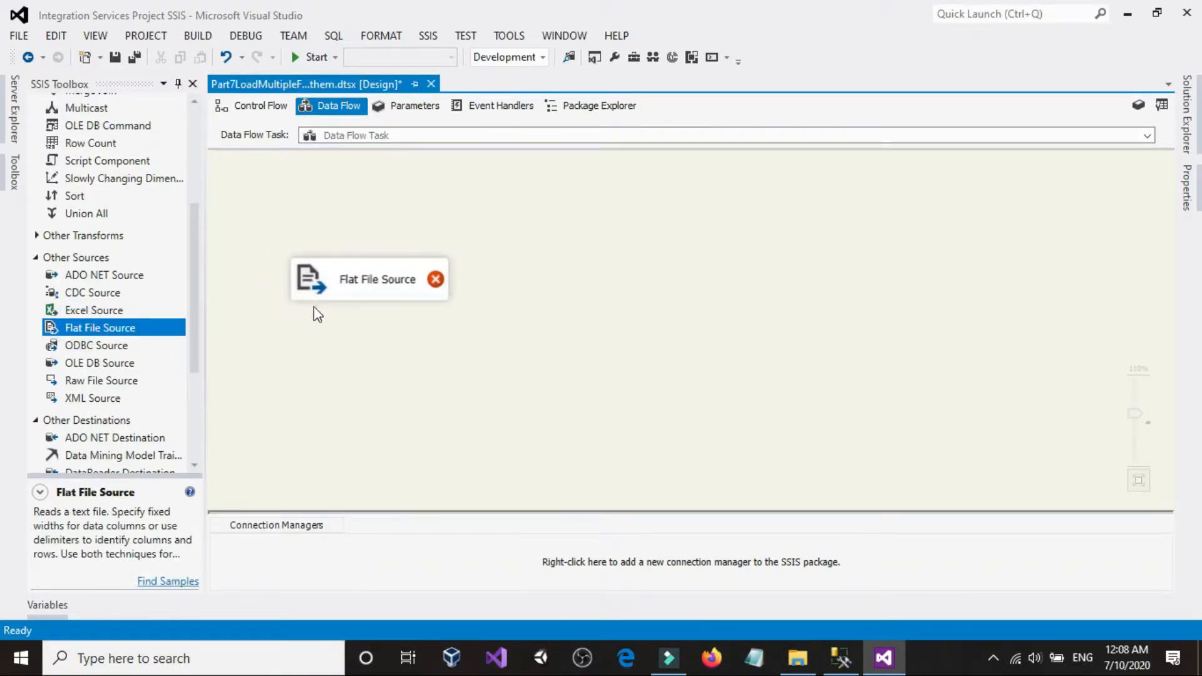
drag(335, 283, 358, 240)
click(357, 277)
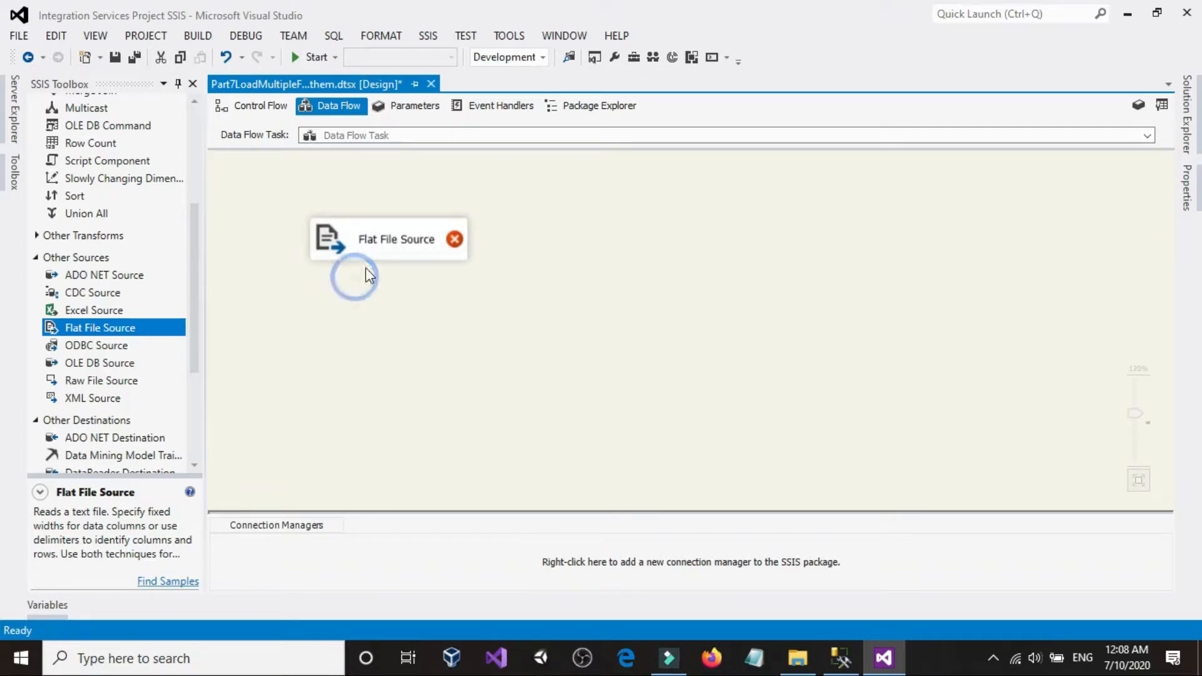
Open the Flat File Source for editing and start creating a new flat file connection manager.
click(796, 657)
click(795, 658)
click(363, 240)
double_click(363, 240)
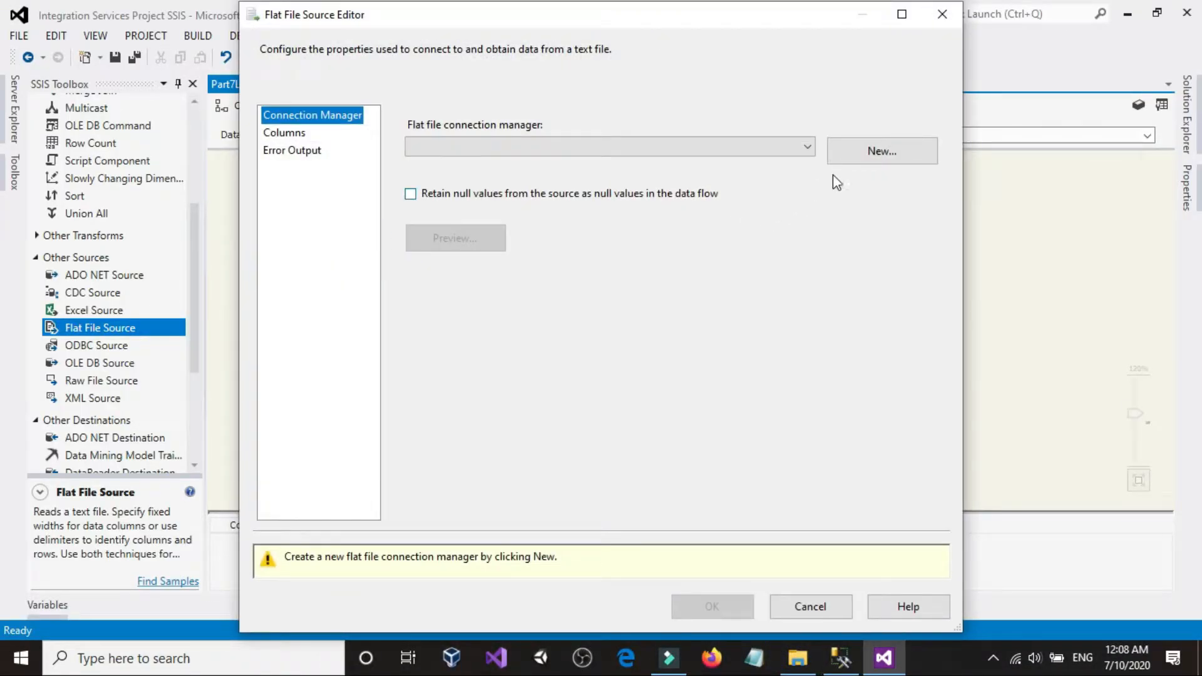
click(875, 156)
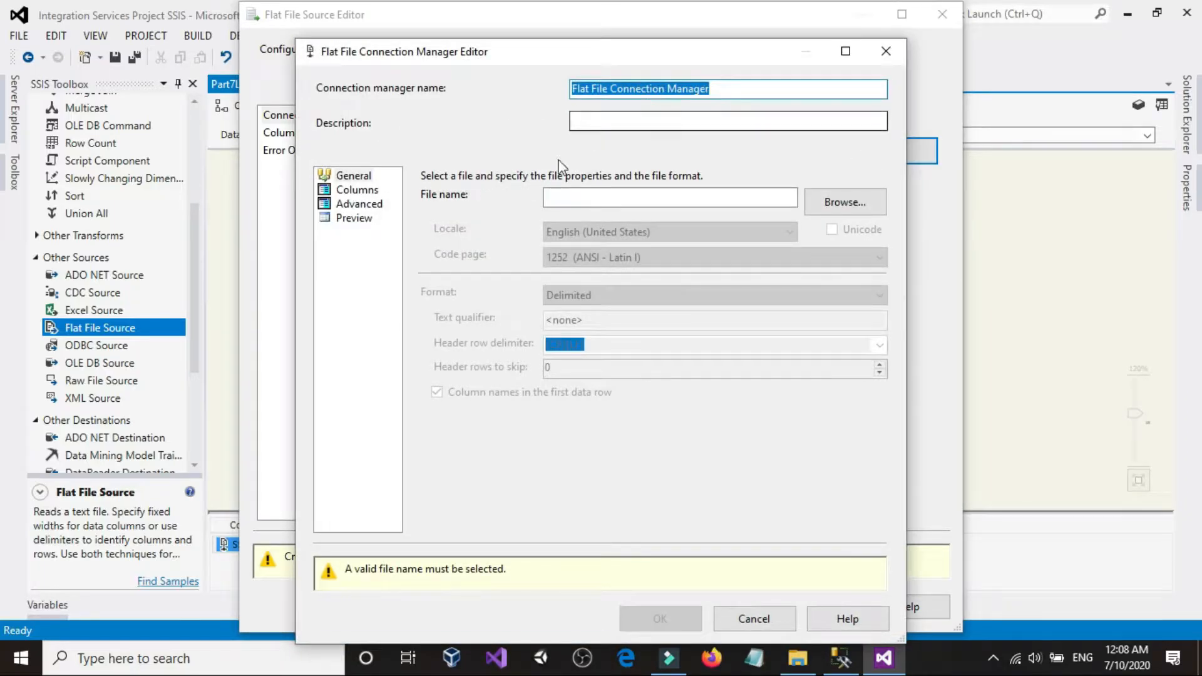
Select Customers_1.txt as the connection manager's file and keep the Delimited format.
click(842, 202)
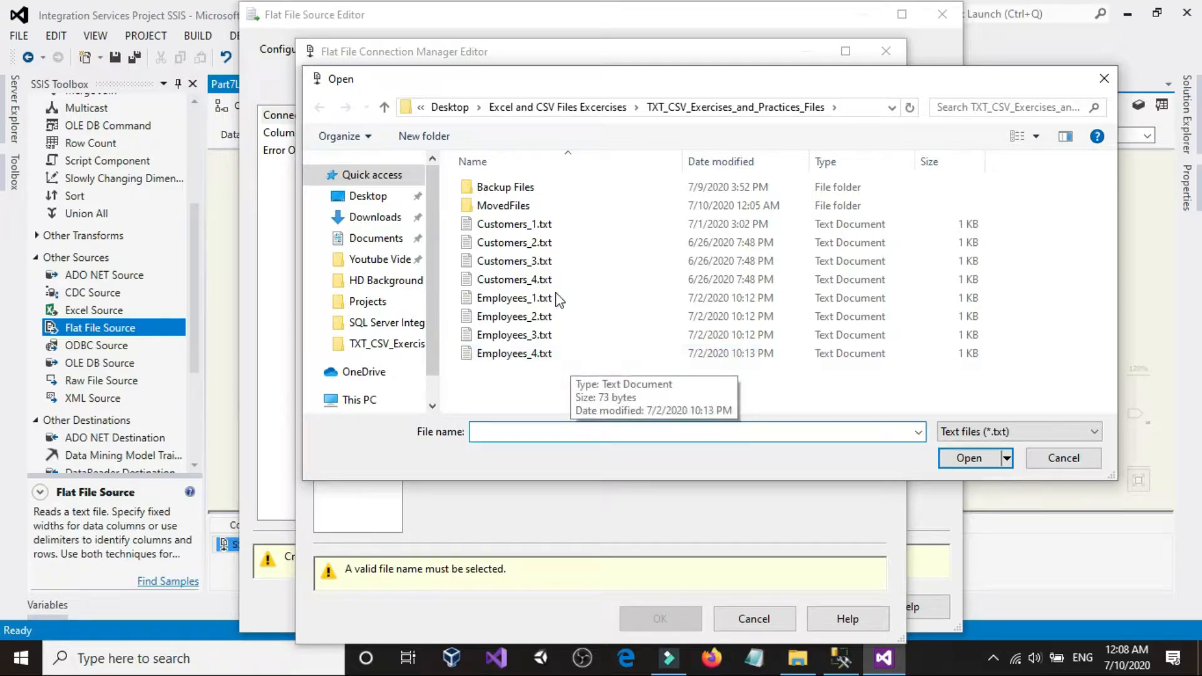
click(530, 367)
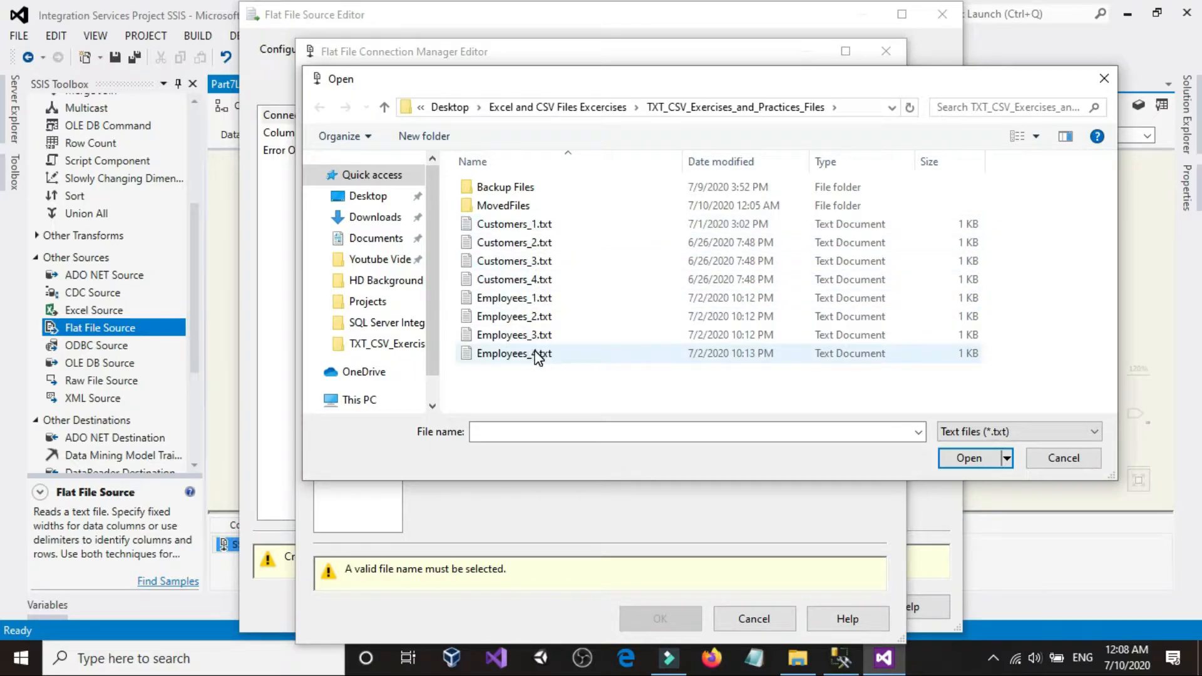
click(542, 357)
key(Up)
key(Up)
key(Up)
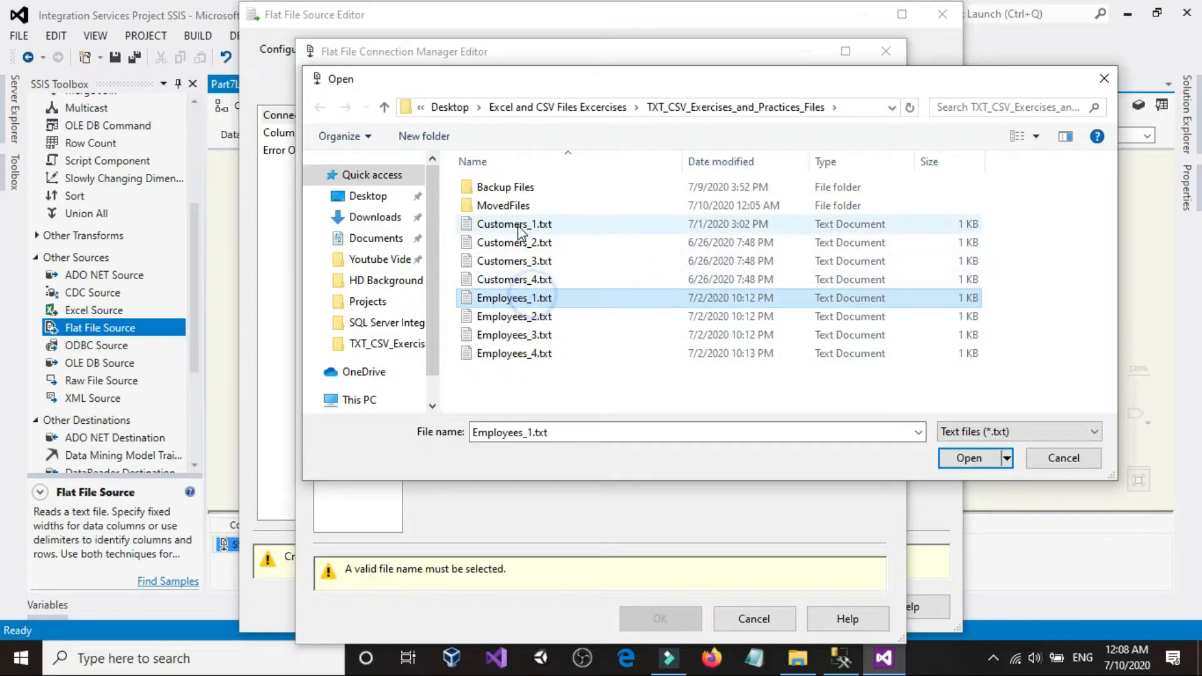
click(559, 374)
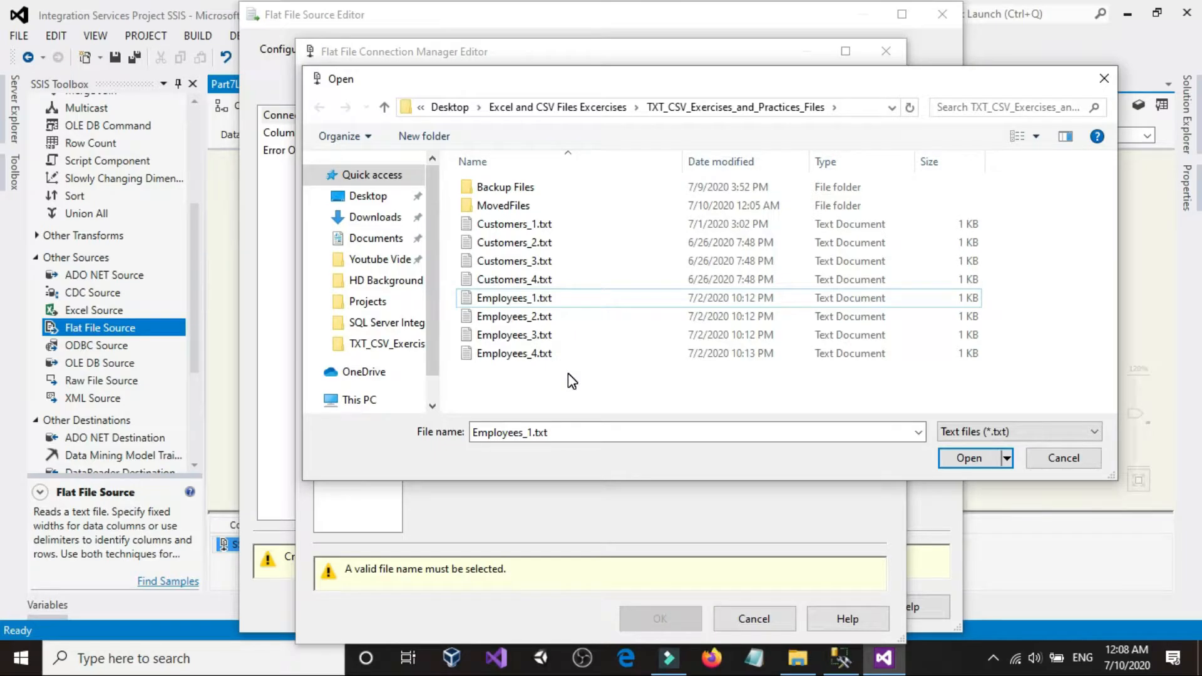
click(512, 228)
click(963, 459)
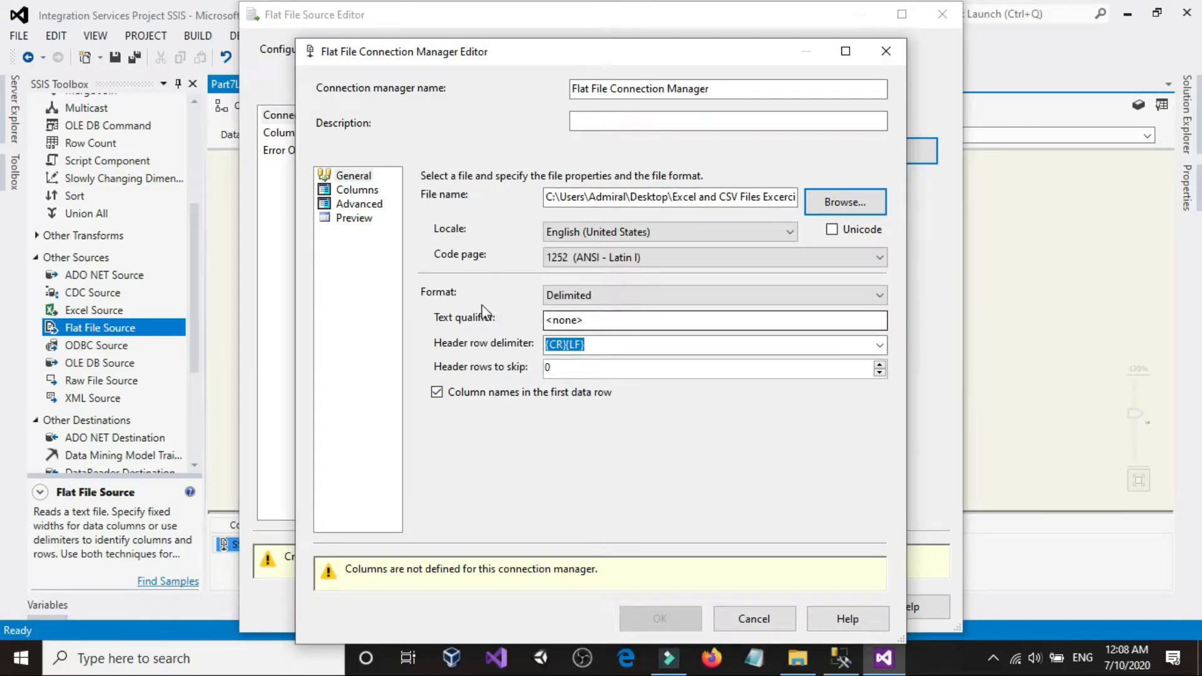
click(629, 297)
click(633, 306)
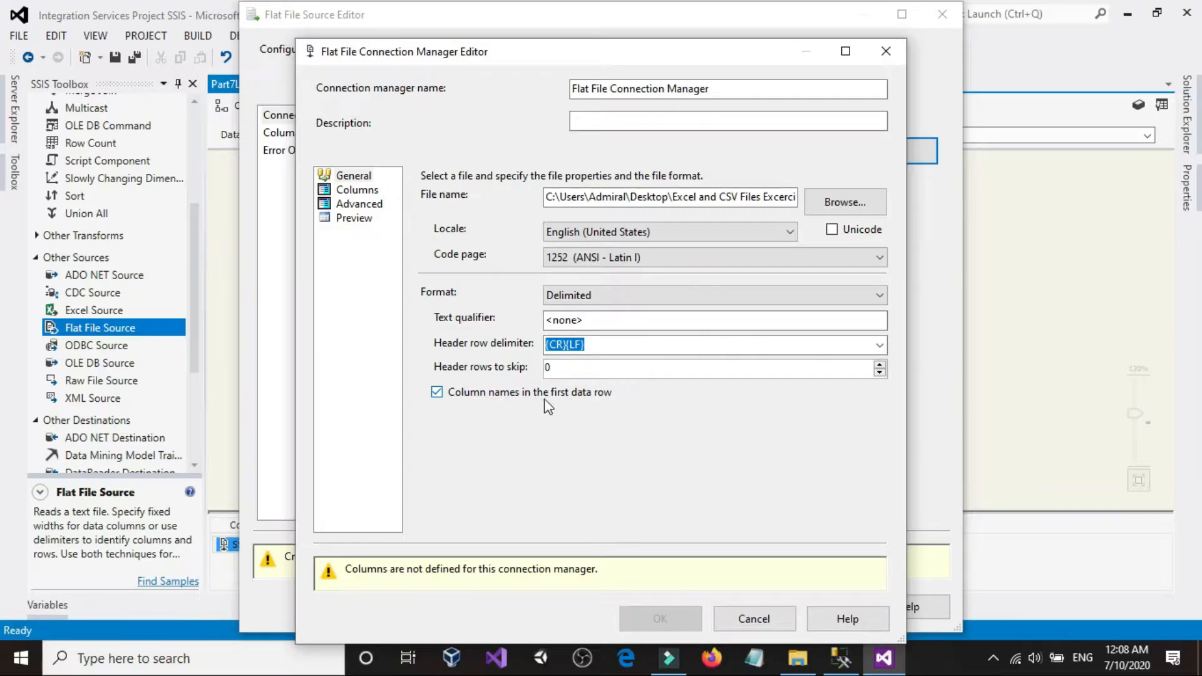
Open Customers_1.txt from File Explorer to check its header row, close it, and return to Visual Studio.
click(798, 658)
double_click(210, 227)
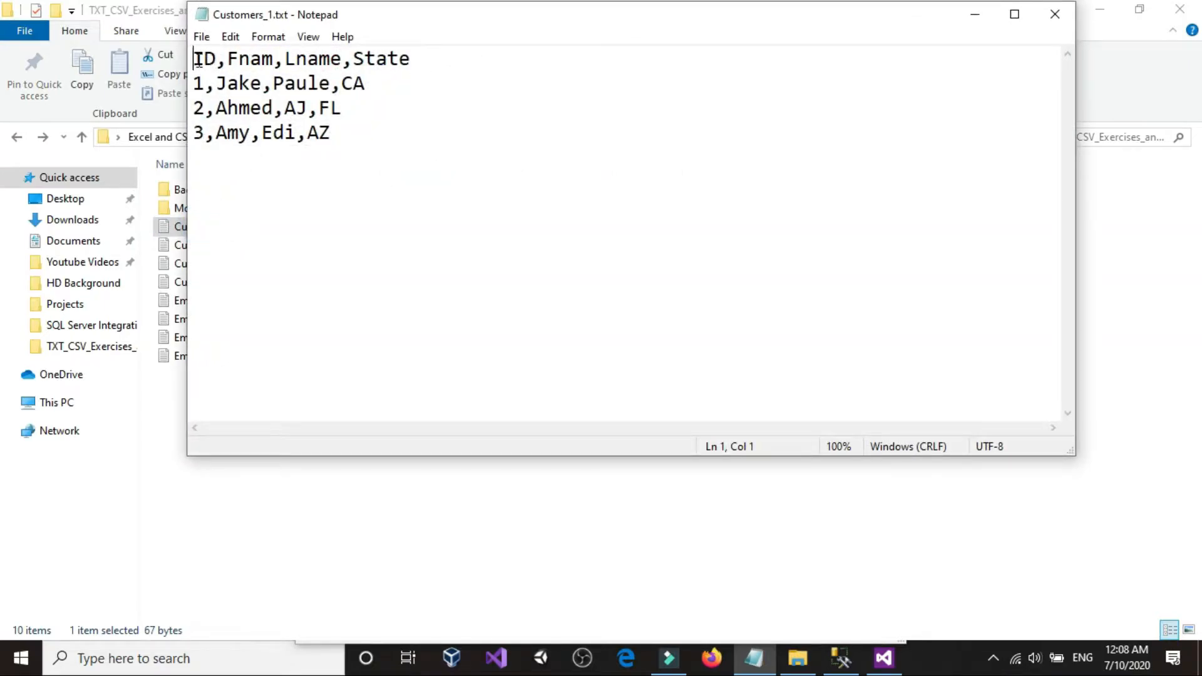
click(1055, 14)
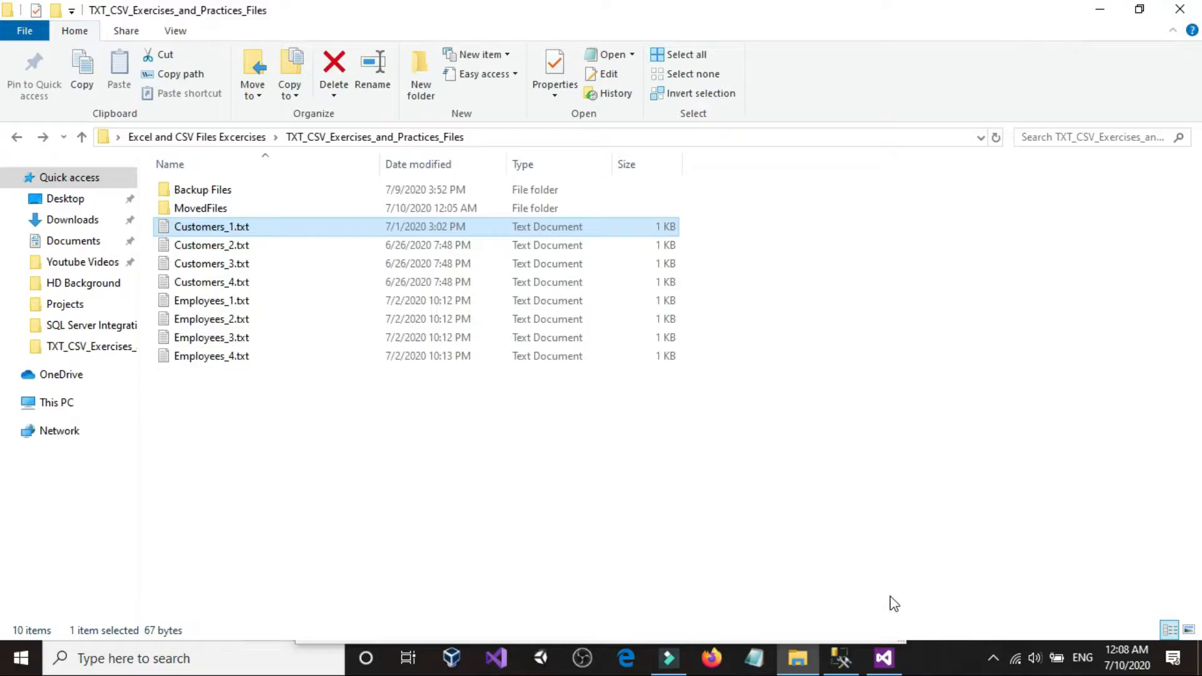
click(884, 658)
Load the file's columns in the connection manager, review the properties of ID, Fnam, Lname and State and the data preview, and accept it.
click(360, 191)
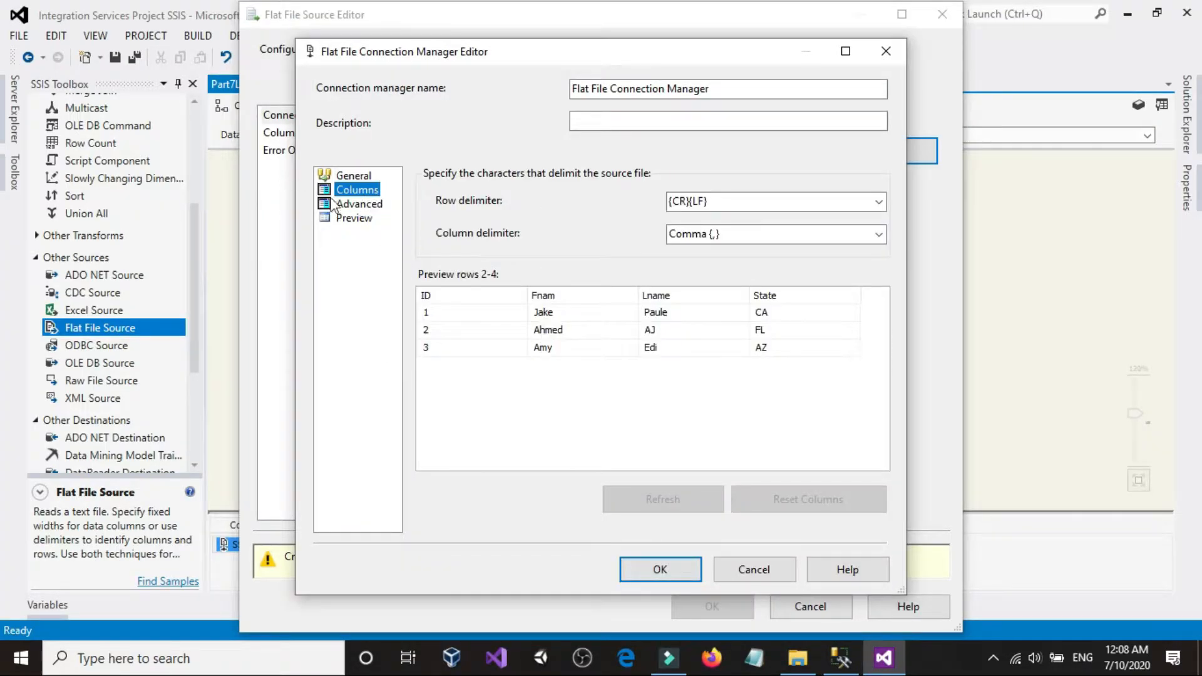
click(358, 205)
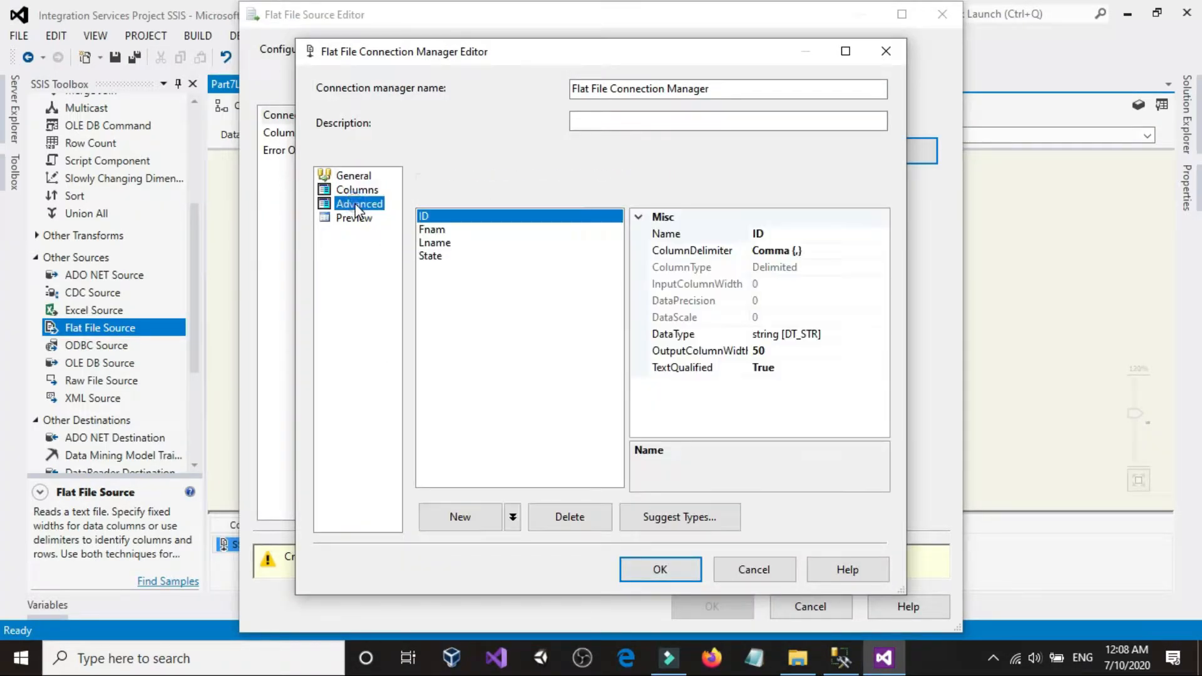
click(463, 243)
click(467, 229)
click(447, 255)
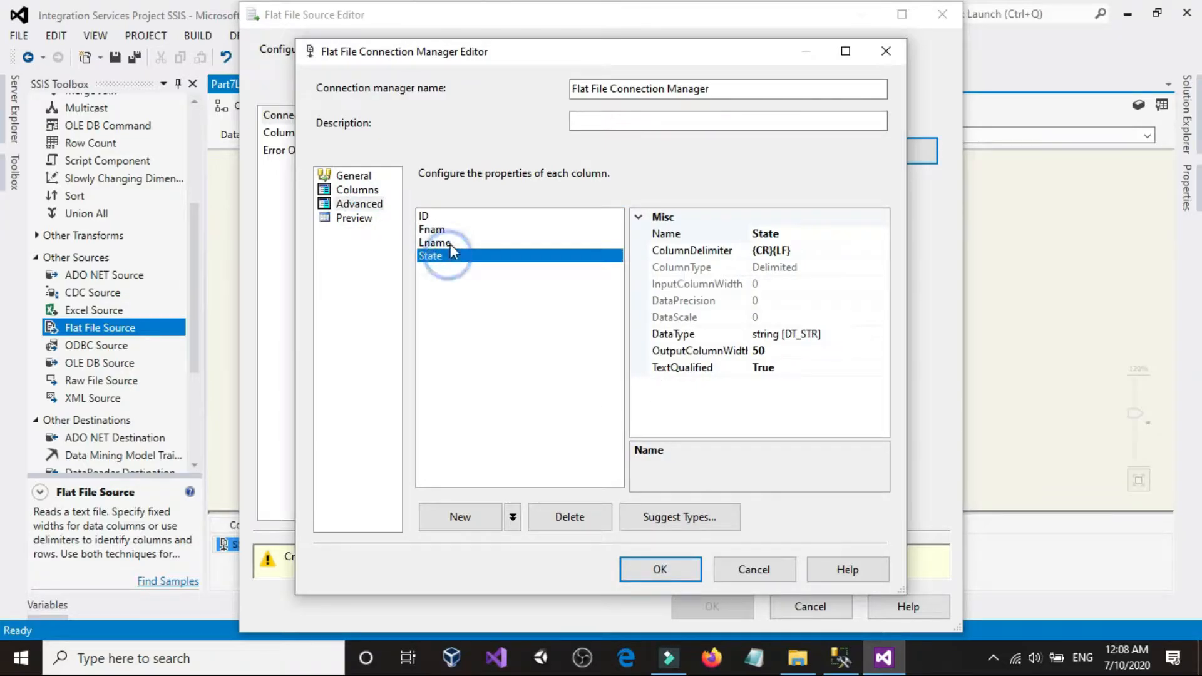
click(451, 242)
click(432, 216)
click(351, 217)
click(652, 570)
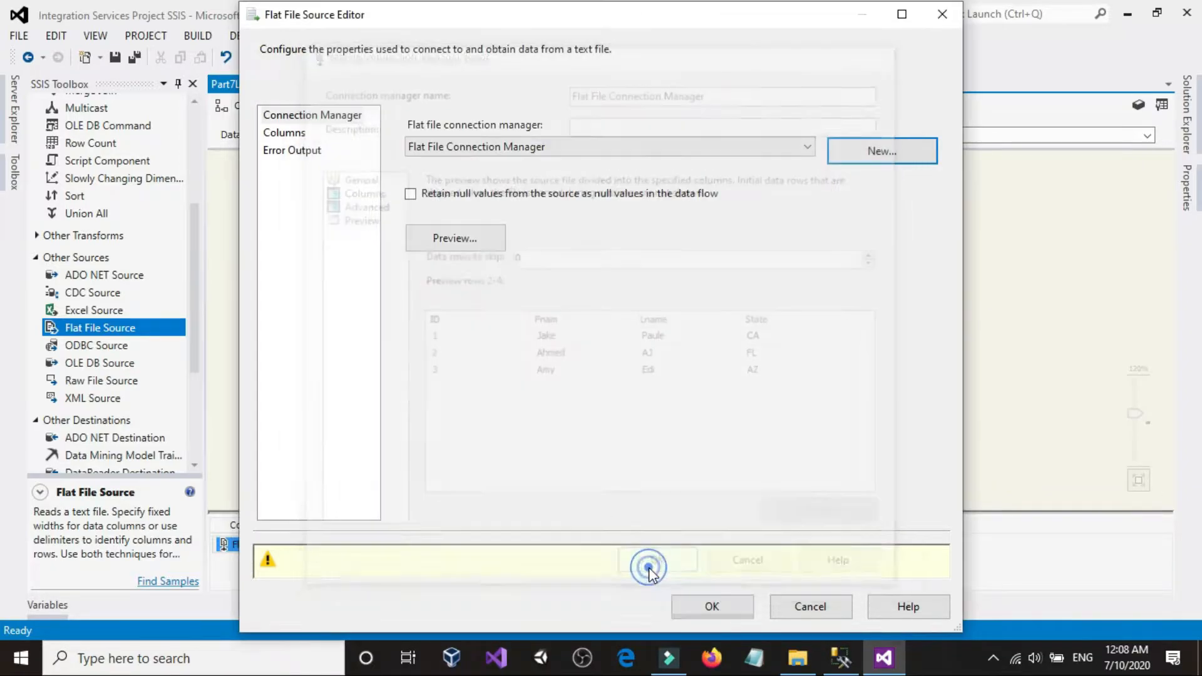
Review the external and output column mapping of the Flat File Source and accept its configuration.
click(285, 134)
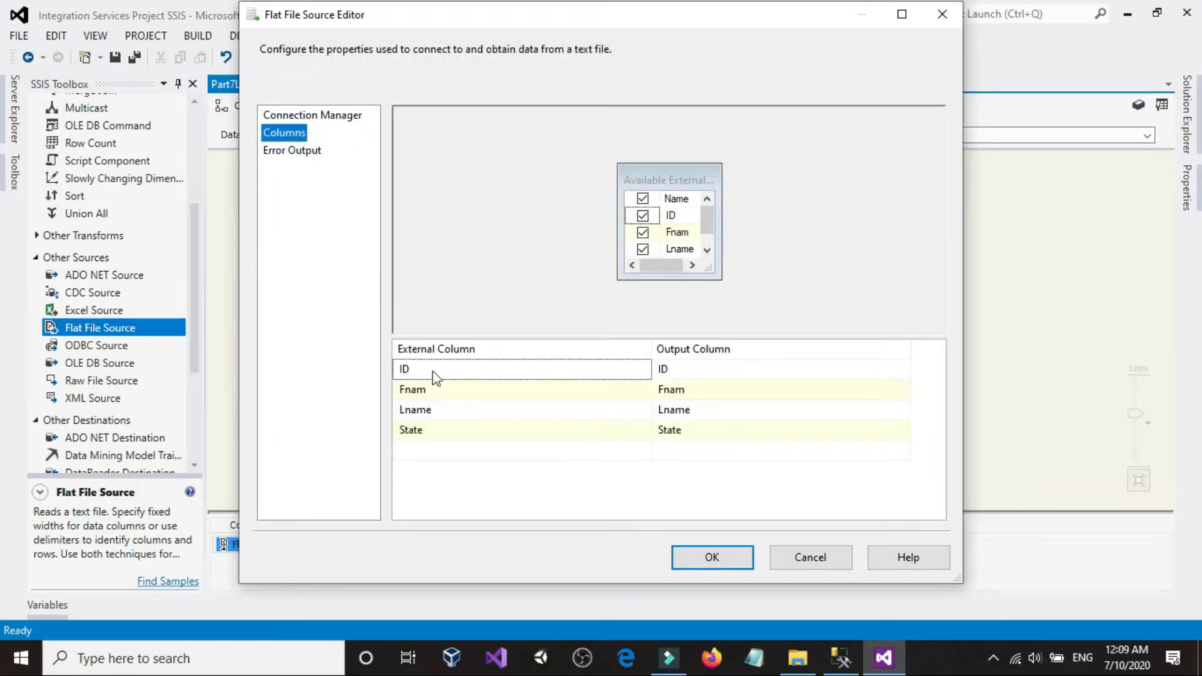
click(557, 376)
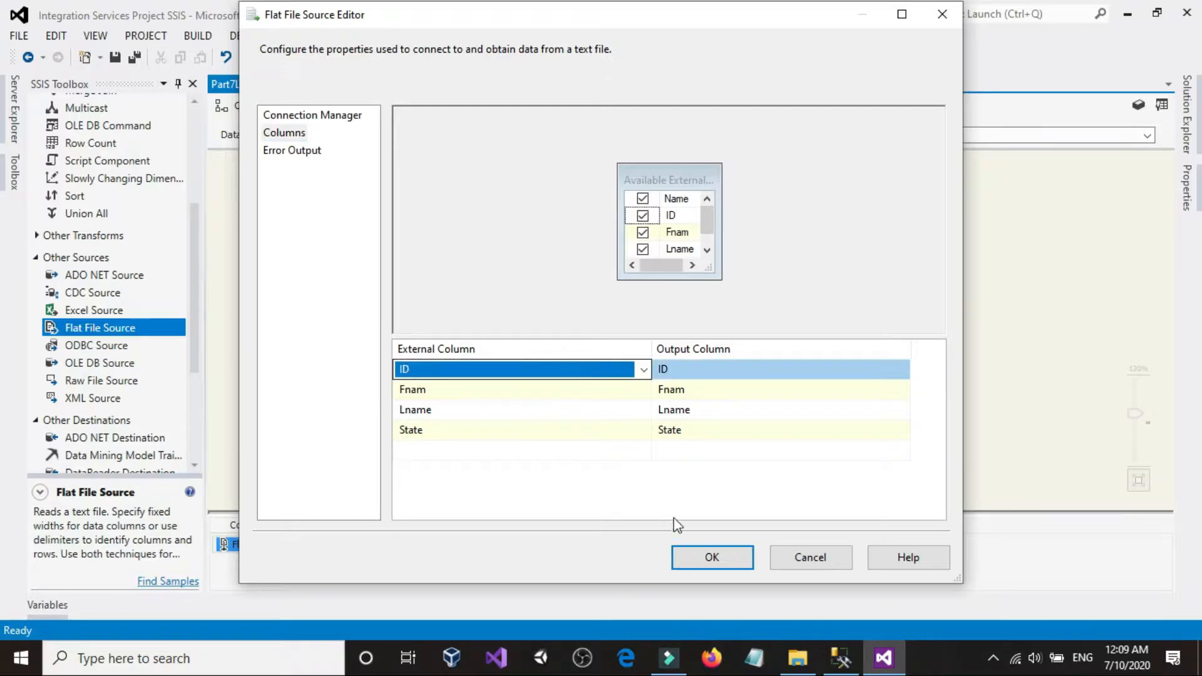
click(712, 558)
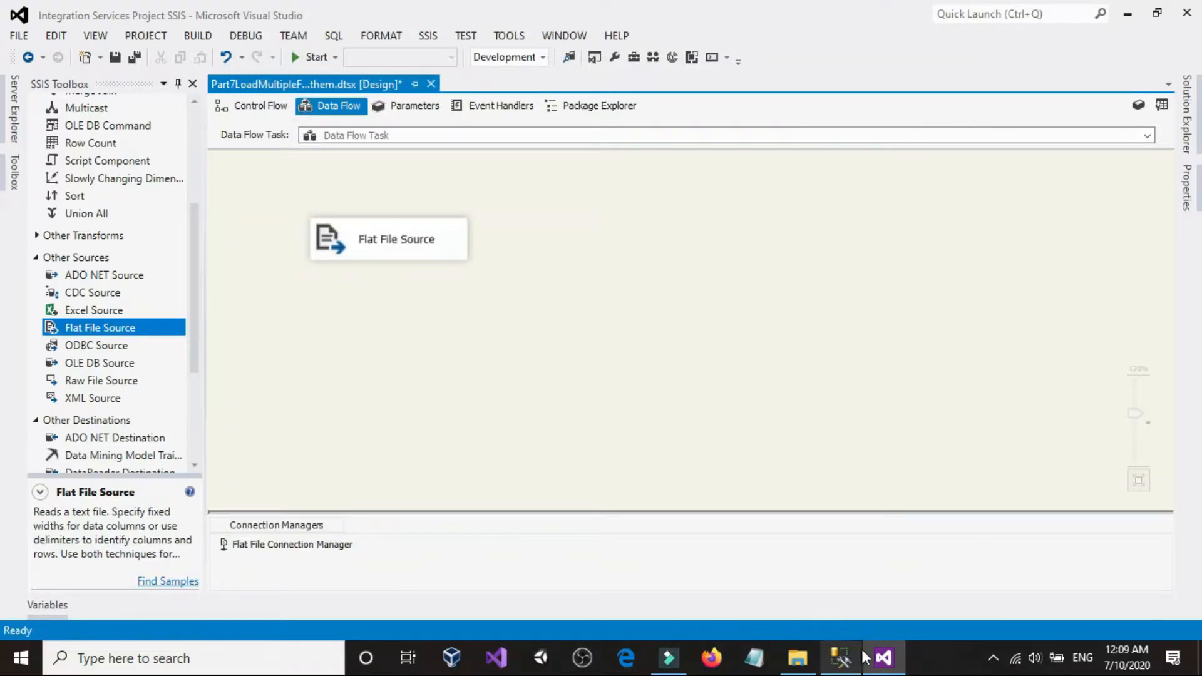
Add an OLE DB Destination below the Flat File Source and connect the source's data output to it.
click(841, 658)
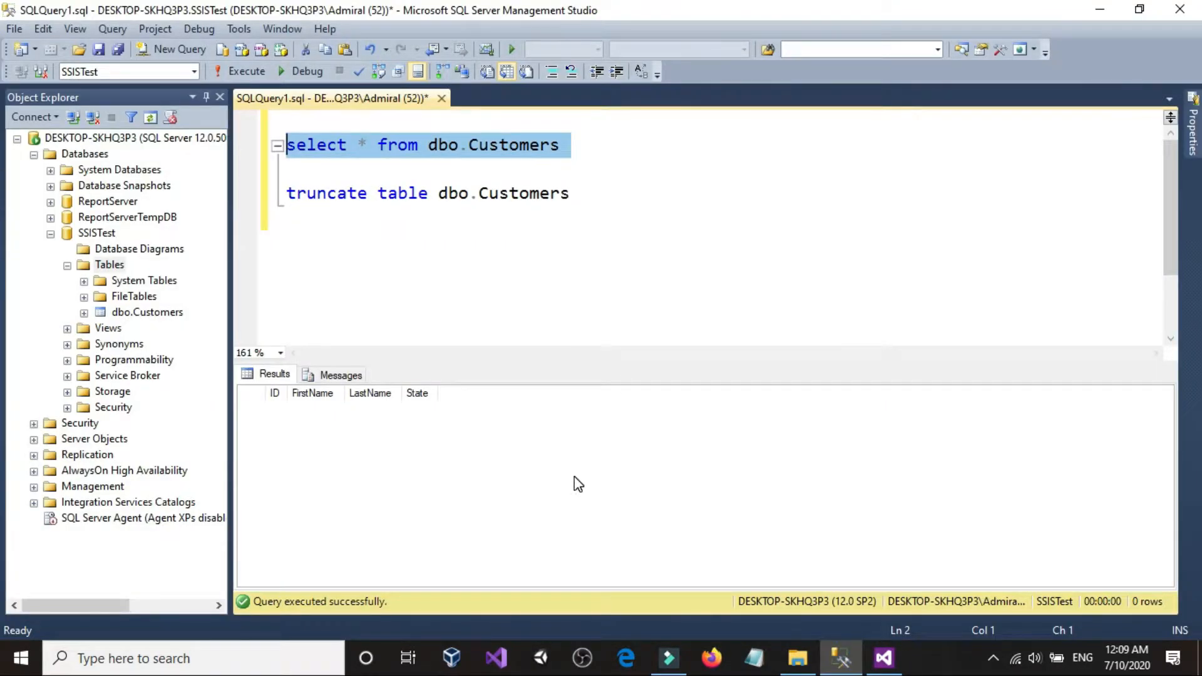
click(857, 661)
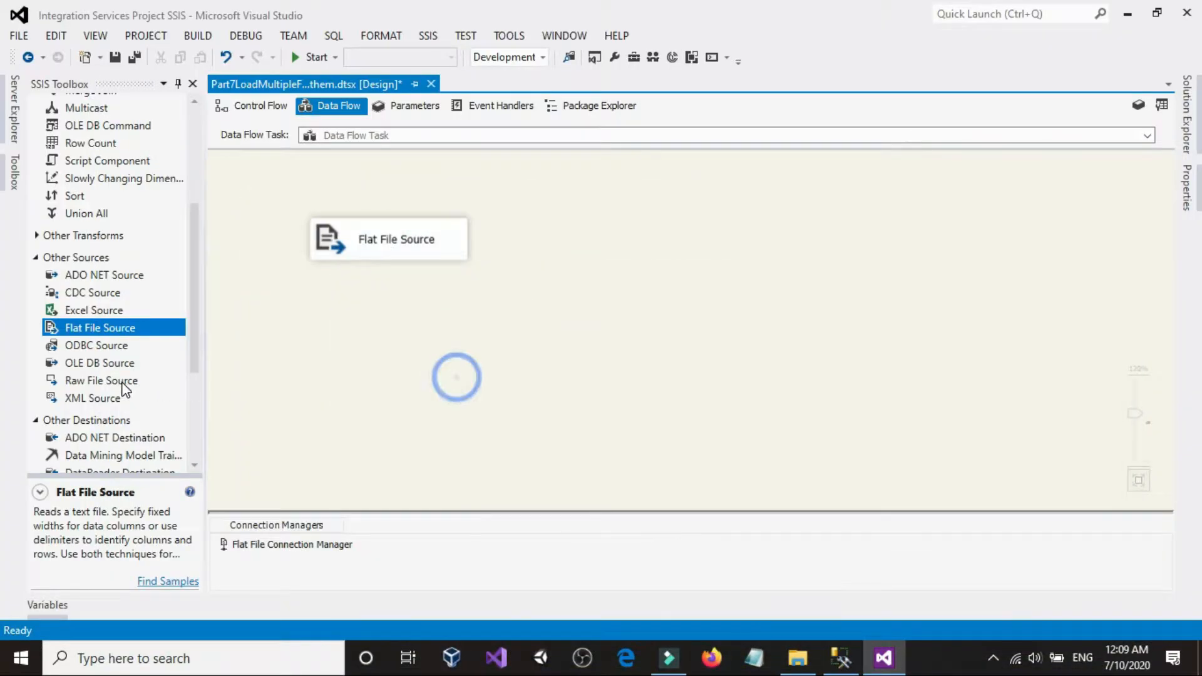
scroll(121, 384, down, 4)
drag(111, 371, 538, 382)
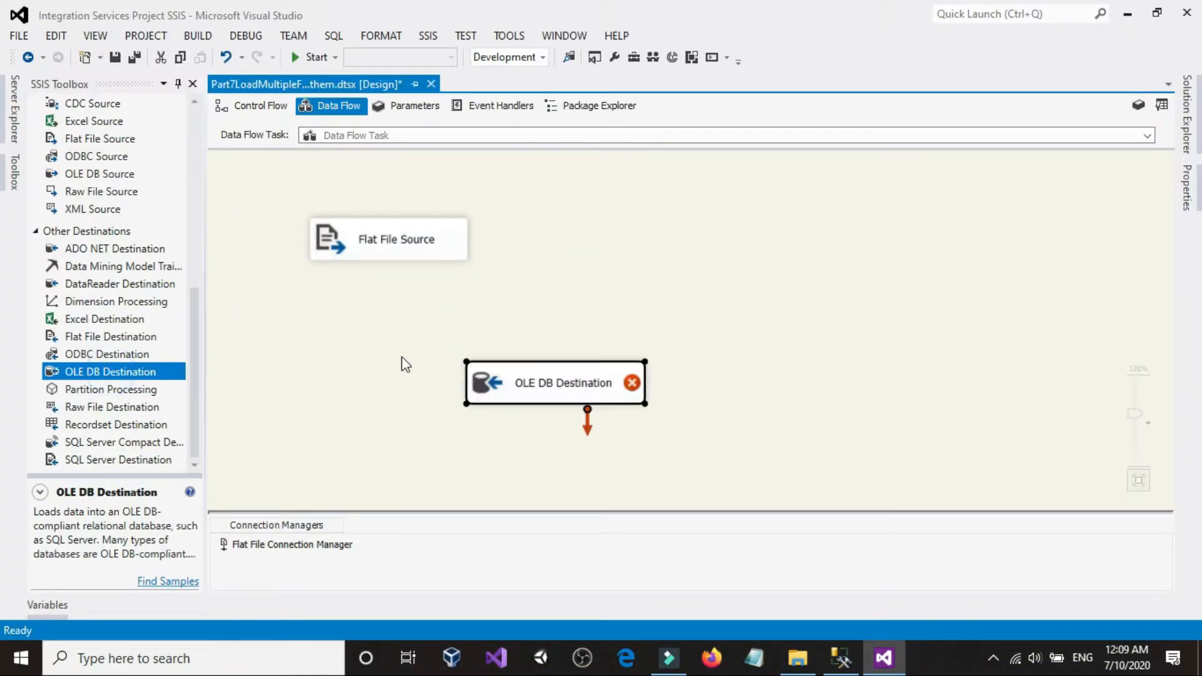
click(397, 243)
drag(399, 279, 556, 400)
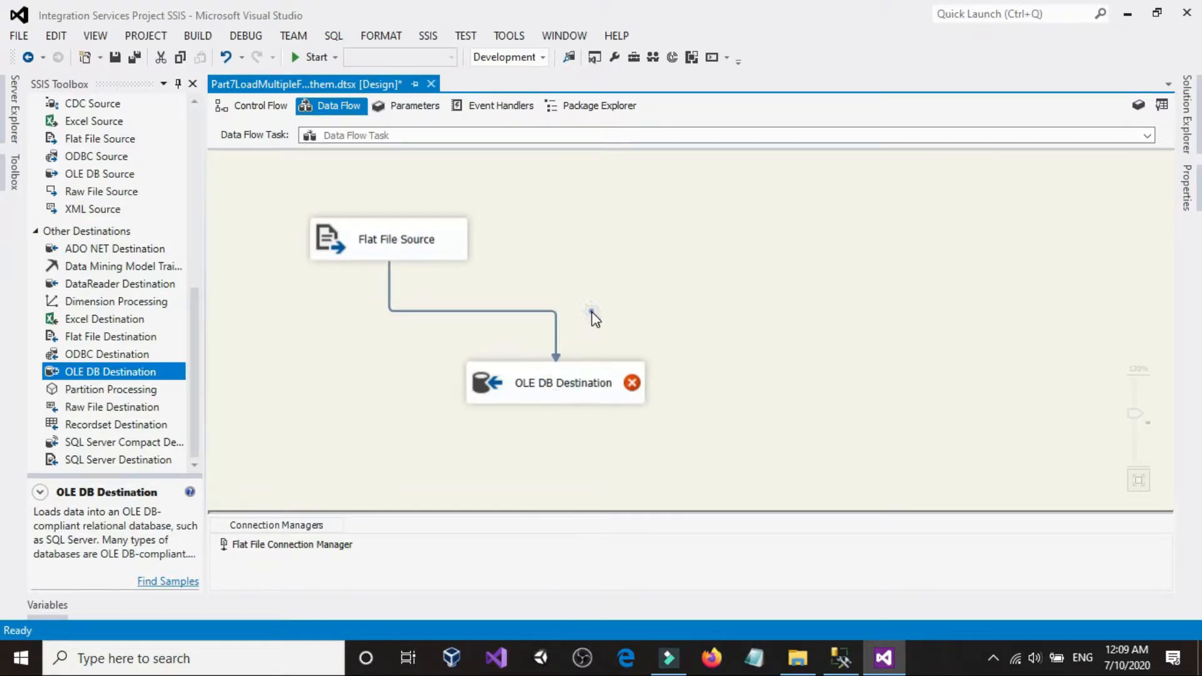
Open the OLE DB Destination's configuration and start creating a new OLE DB connection.
click(589, 388)
double_click(586, 382)
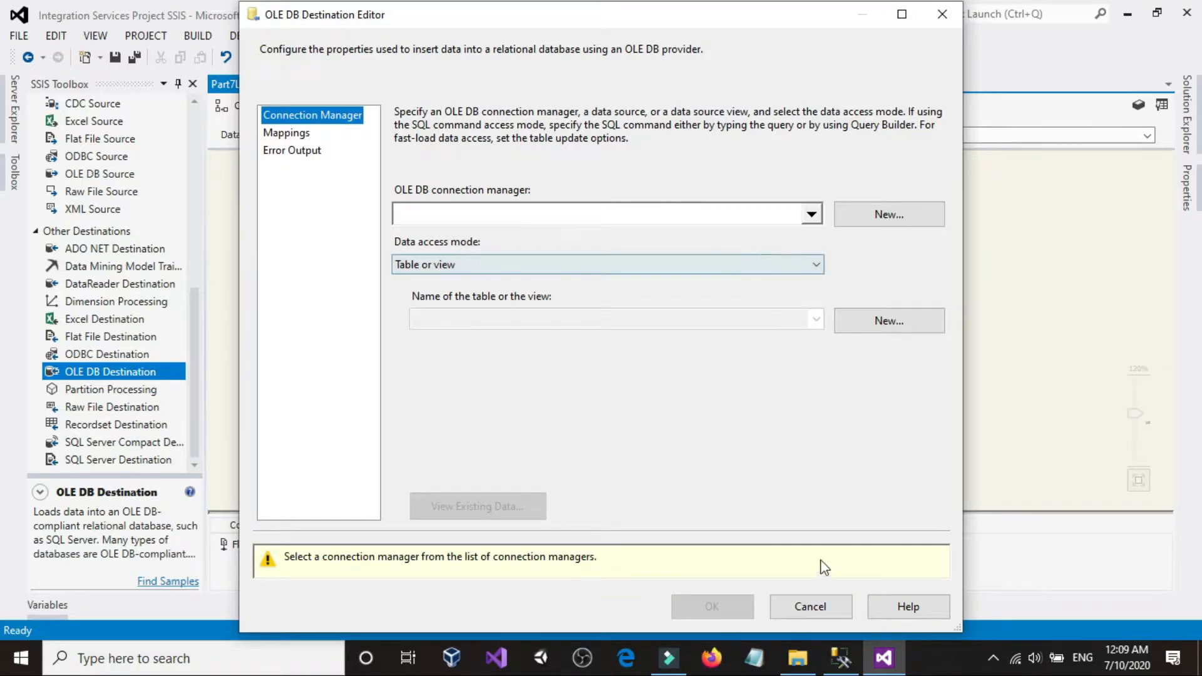
click(841, 658)
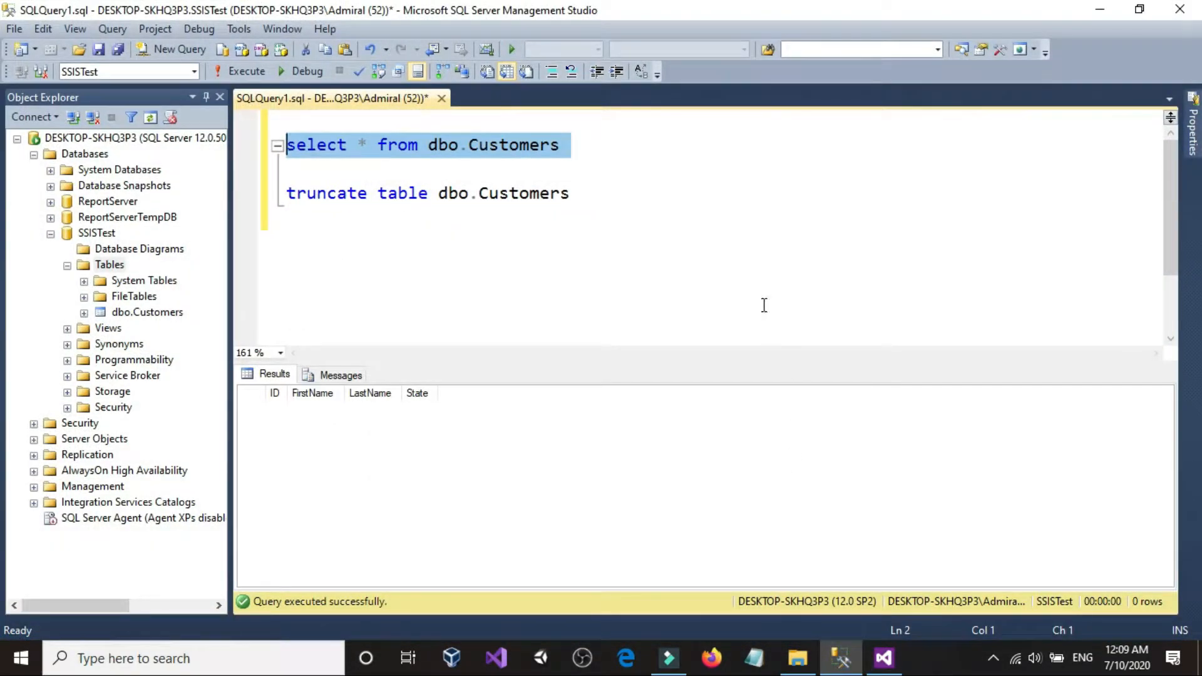
click(883, 657)
click(903, 206)
click(814, 492)
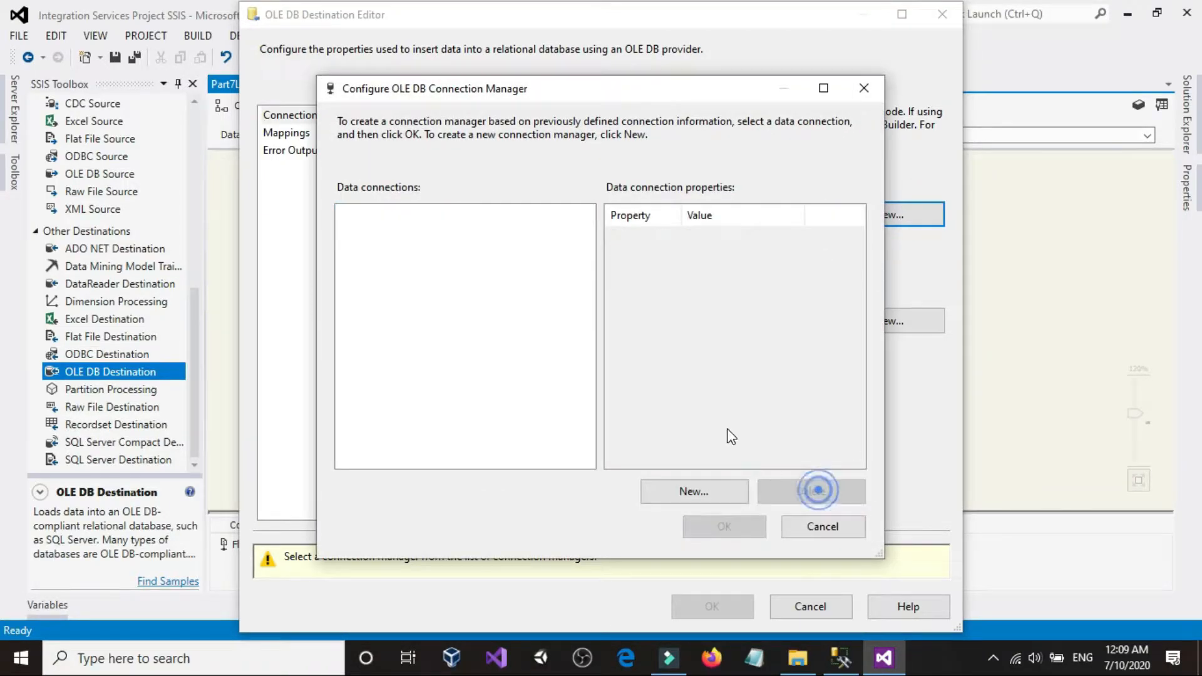
click(712, 491)
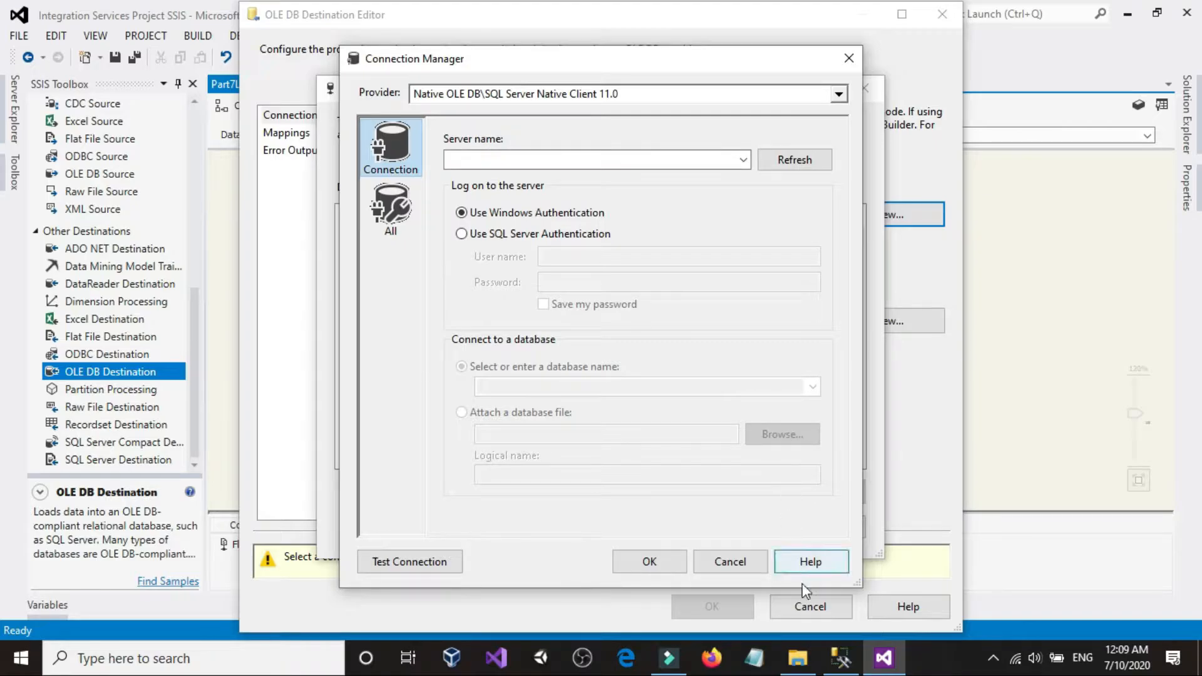
Switch to SQL Server Management Studio, copy the Database Engine server name from the server connection dialog, and cancel the dialog.
click(841, 658)
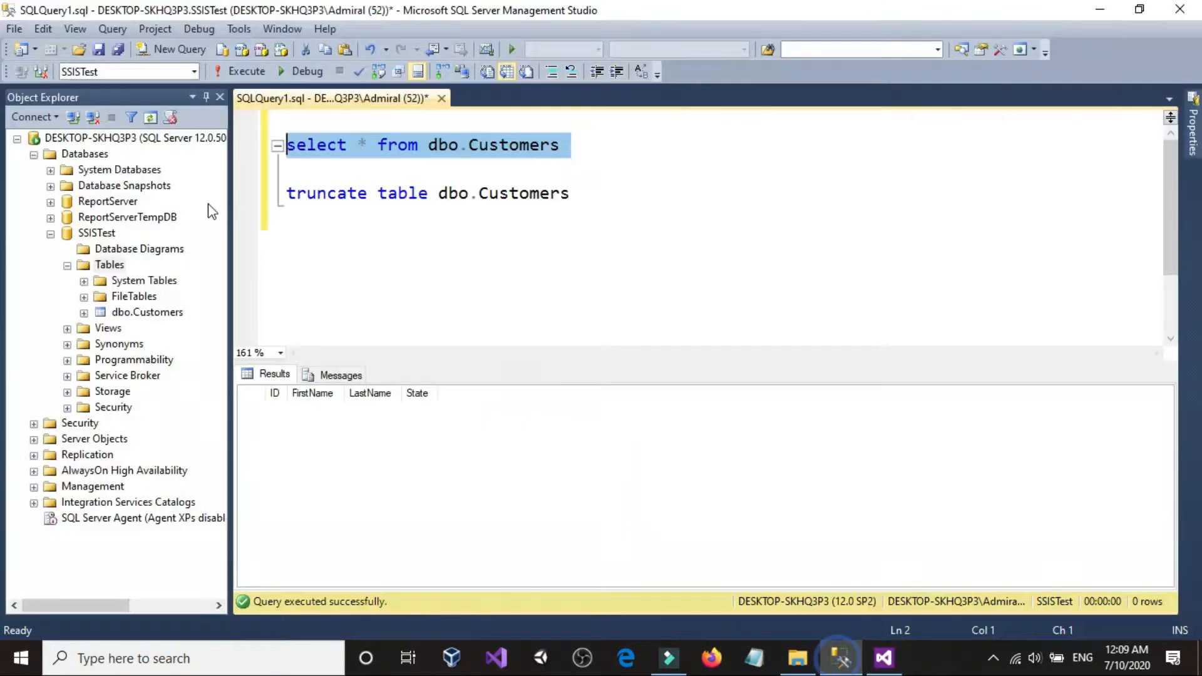
click(34, 117)
click(34, 133)
right_click(586, 228)
click(617, 280)
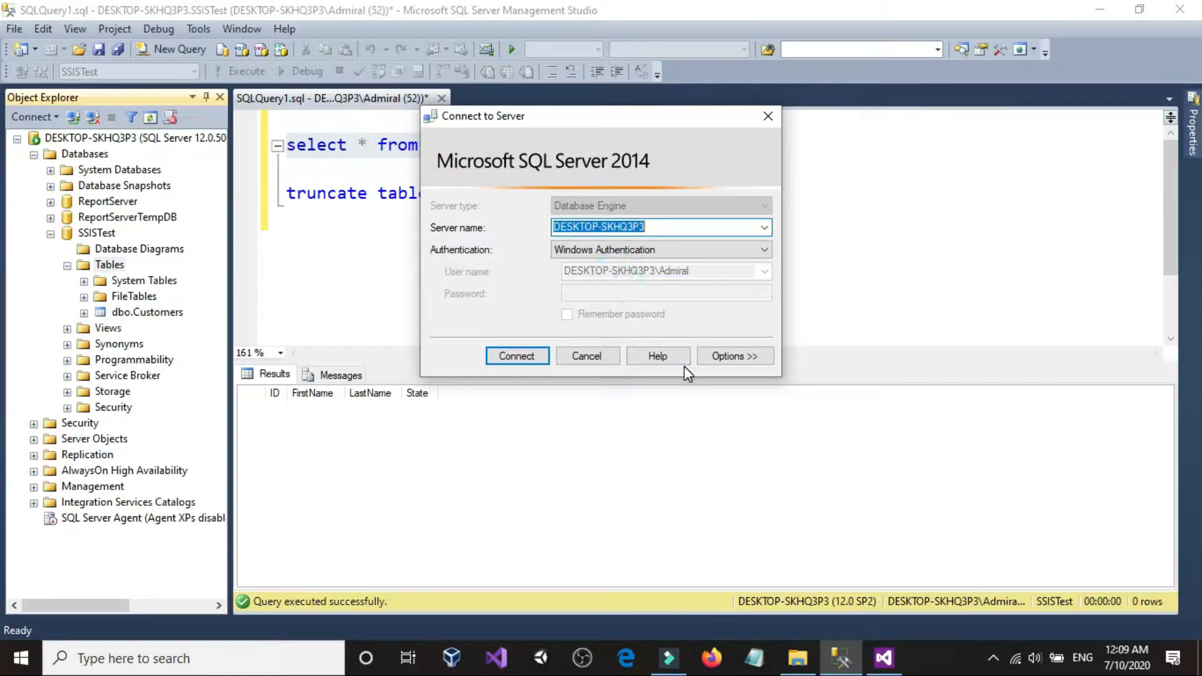
click(587, 356)
click(406, 253)
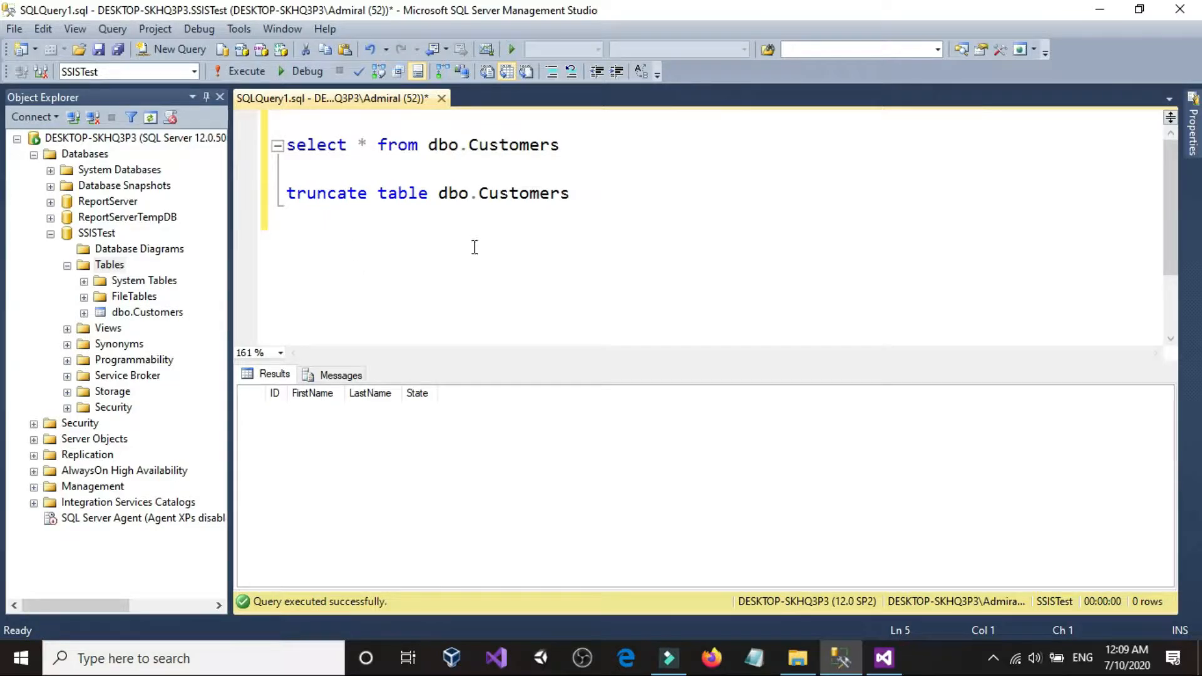
Return to Visual Studio and paste DESKTOP-SKHQ3P3 as the new connection's server name.
click(883, 658)
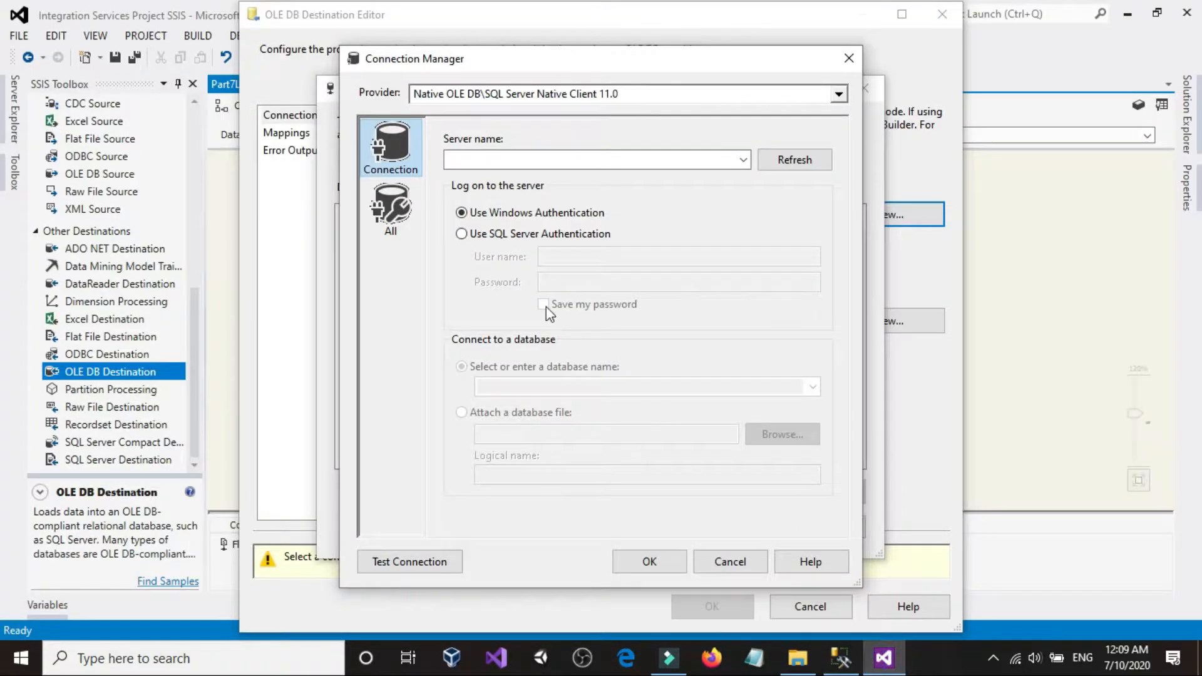
click(533, 160)
right_click(533, 161)
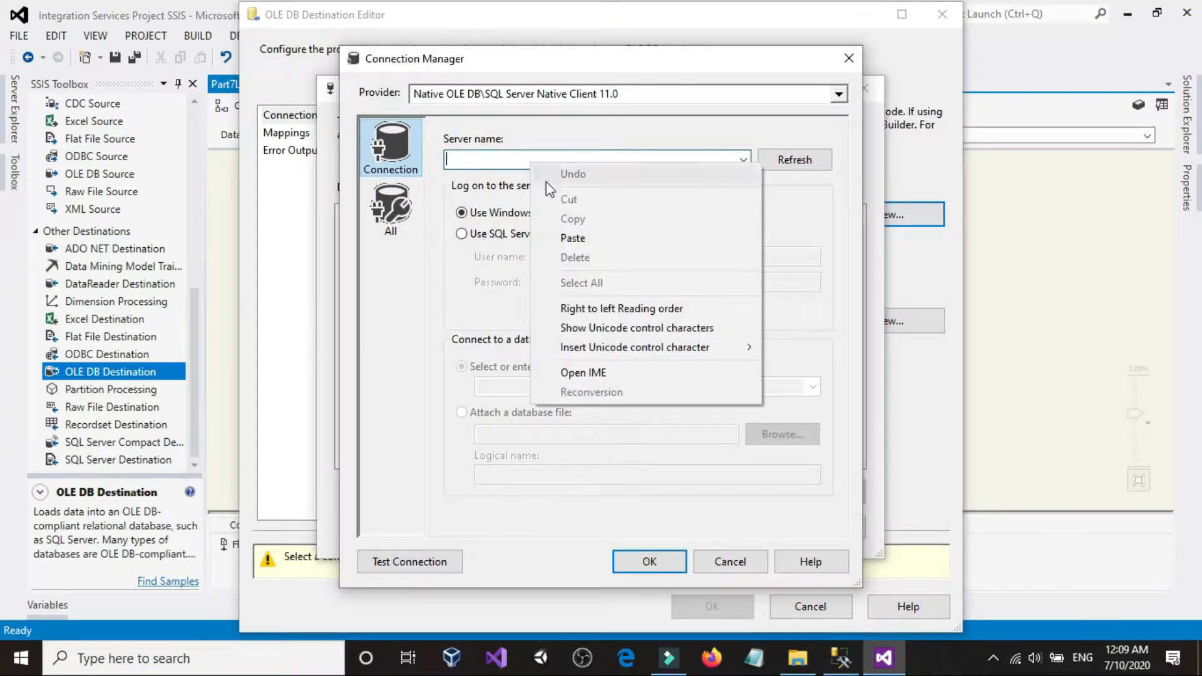
click(571, 239)
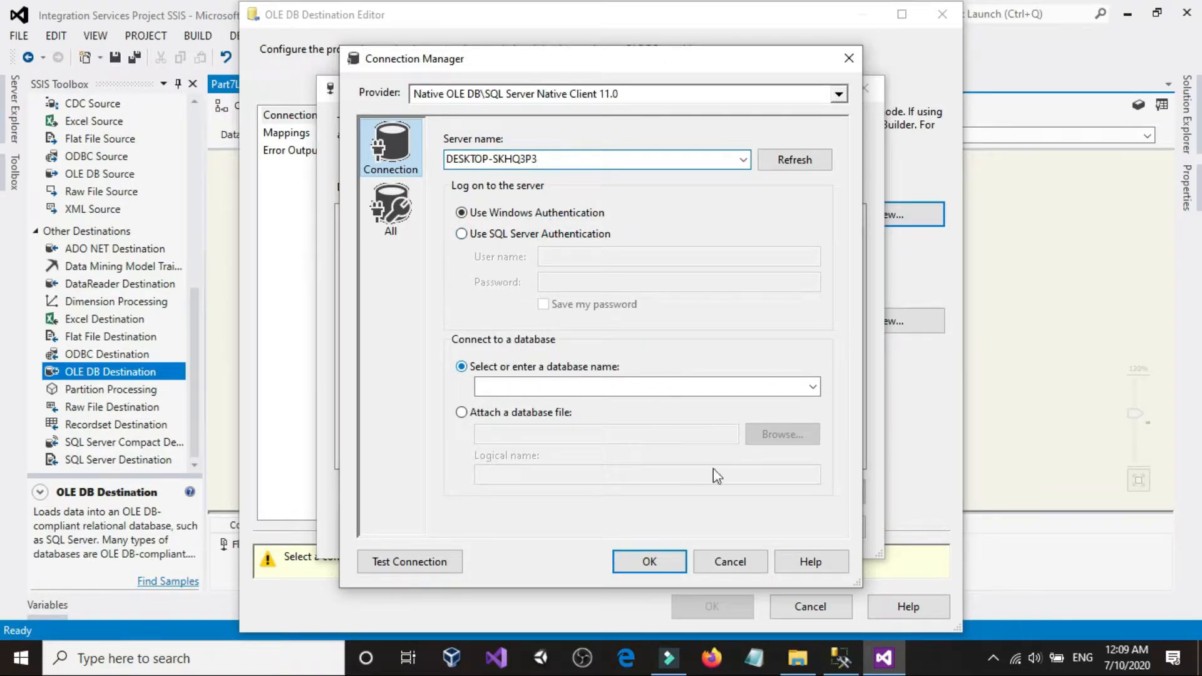
Choose SSISTest as the connection's database, test the connection, and accept the new connection manager.
click(841, 658)
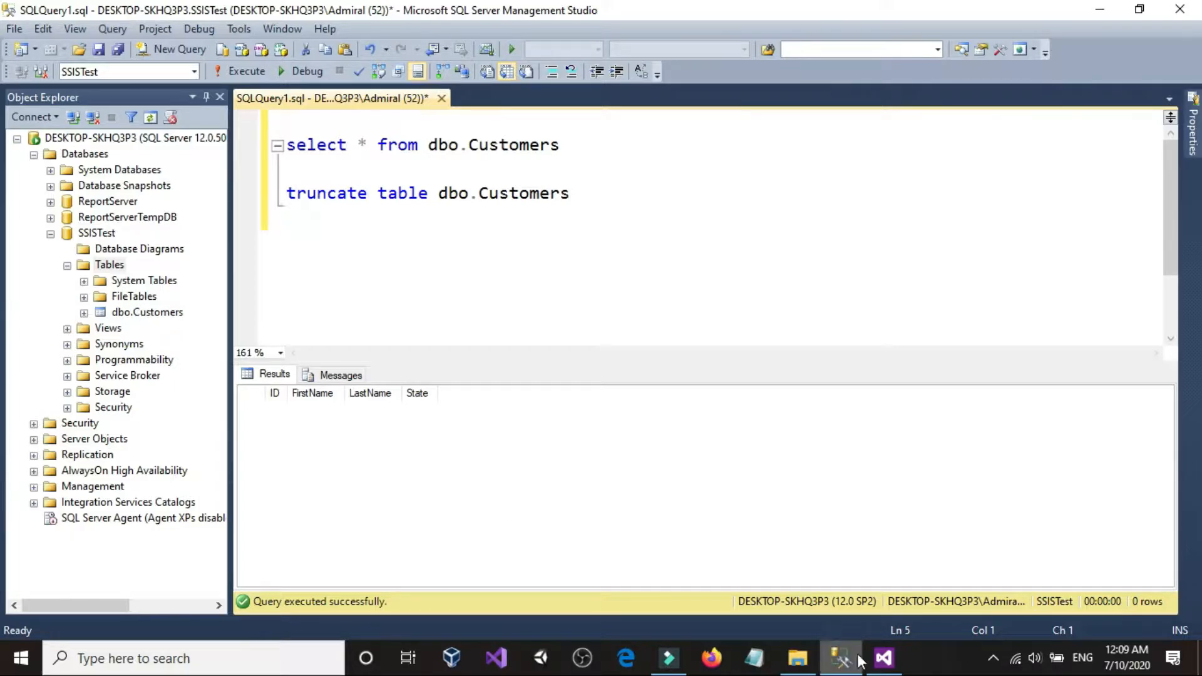
click(884, 658)
click(813, 386)
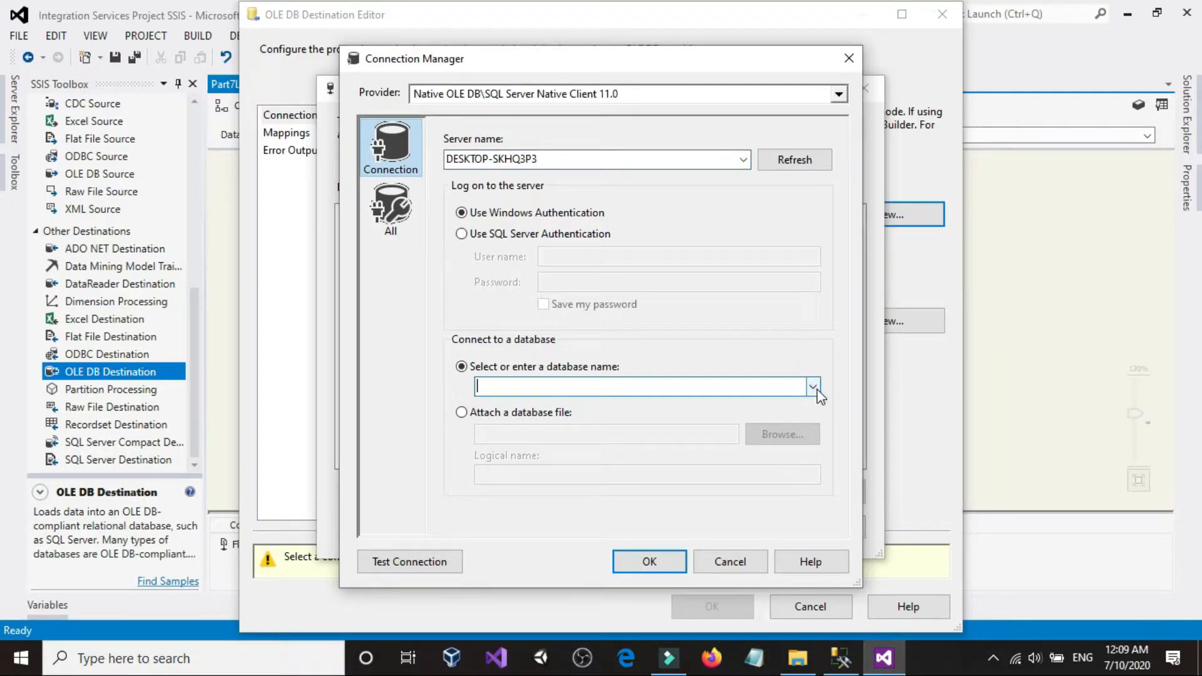
click(515, 472)
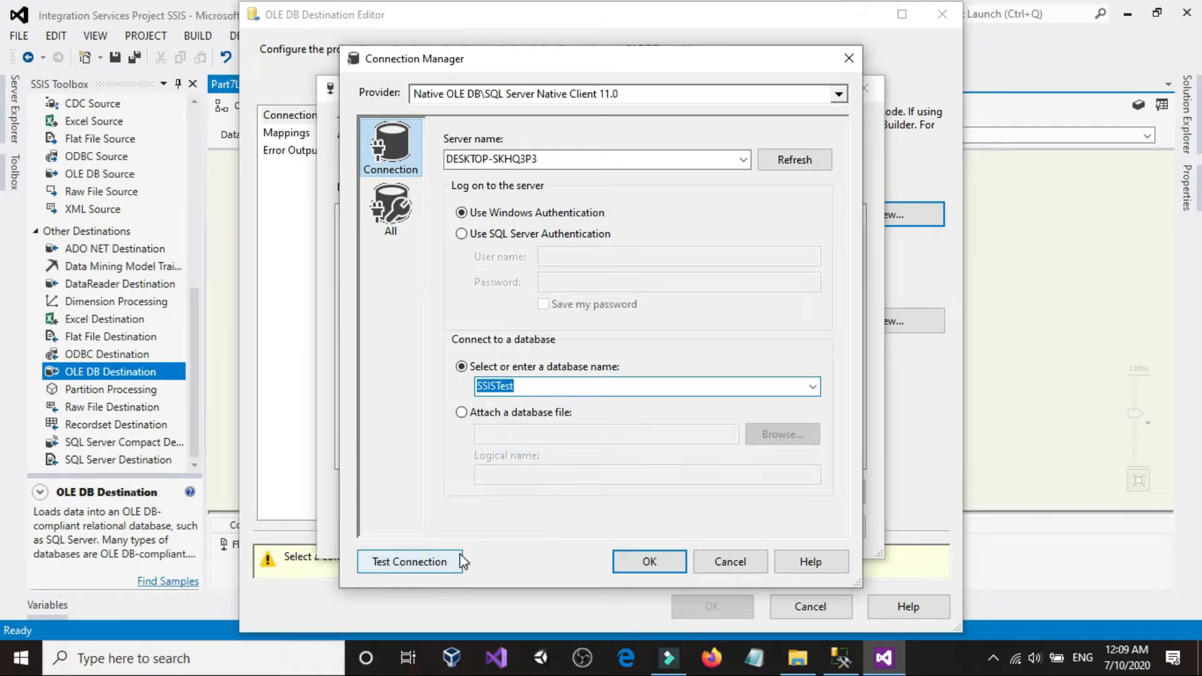
click(439, 562)
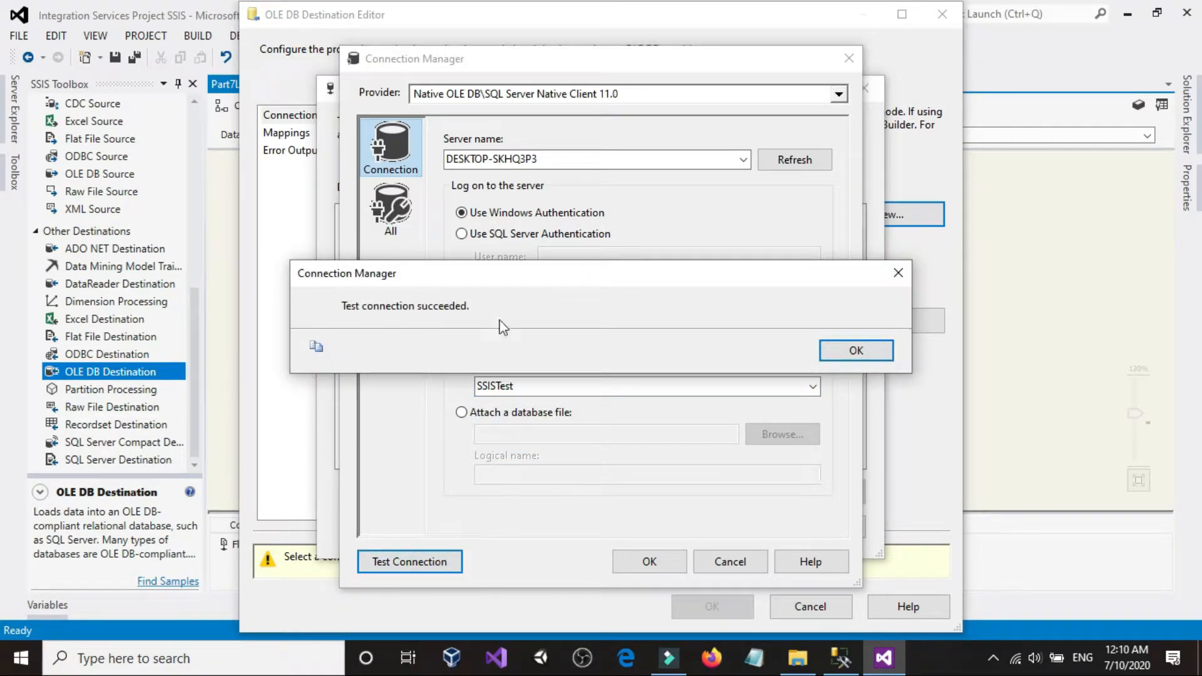
click(857, 345)
click(629, 563)
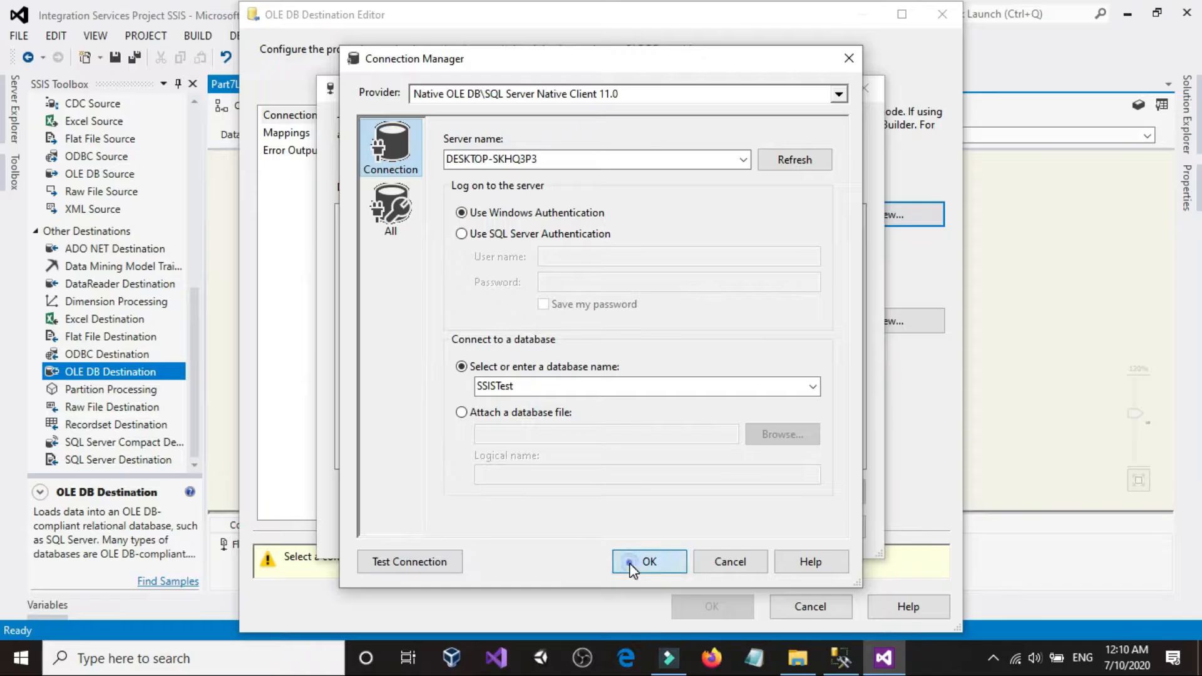
click(750, 529)
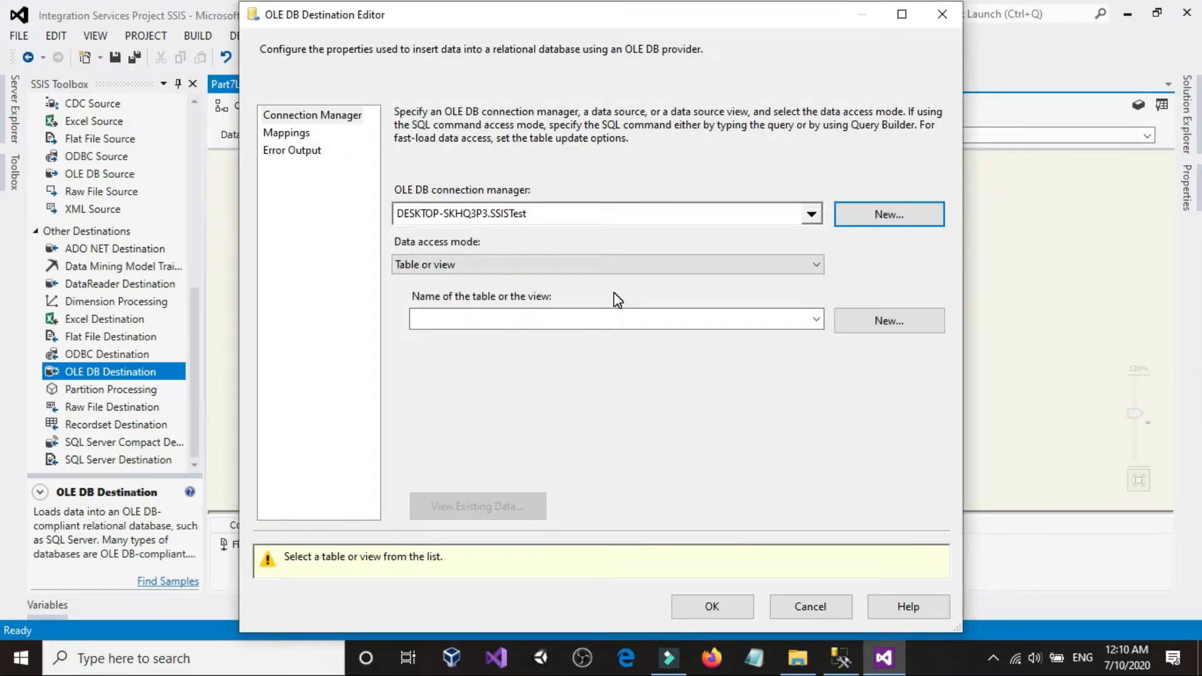
Set the destination table to [dbo].[Customers] and open the column mappings.
click(586, 318)
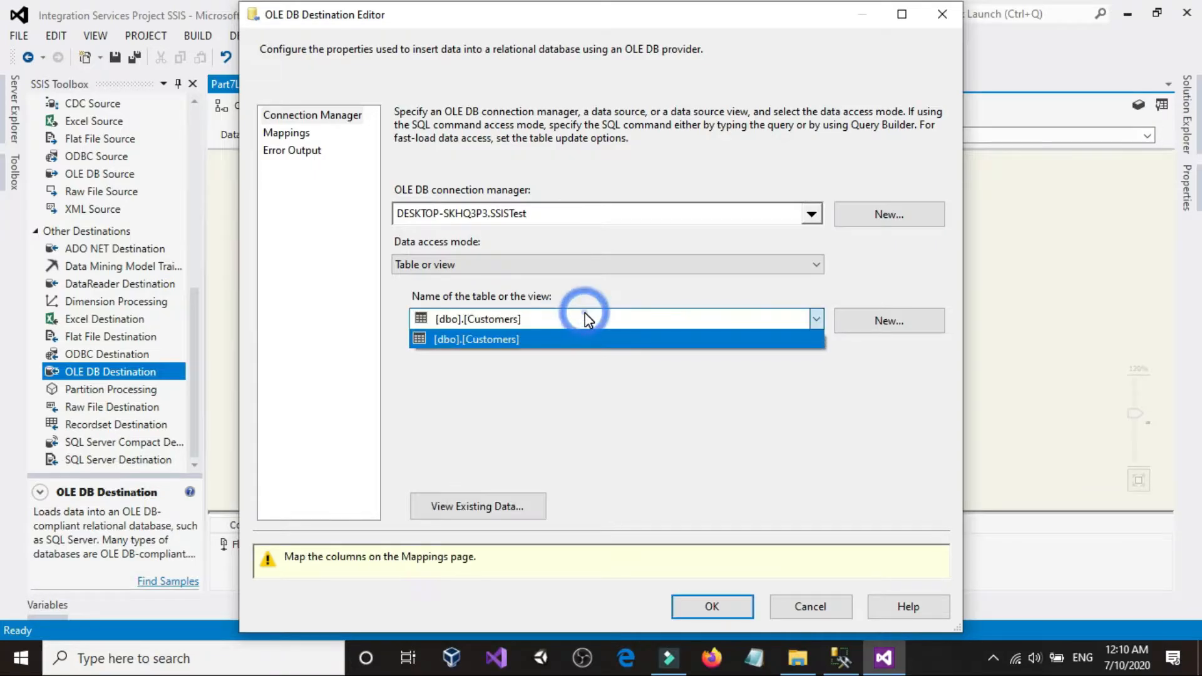
click(491, 340)
click(295, 132)
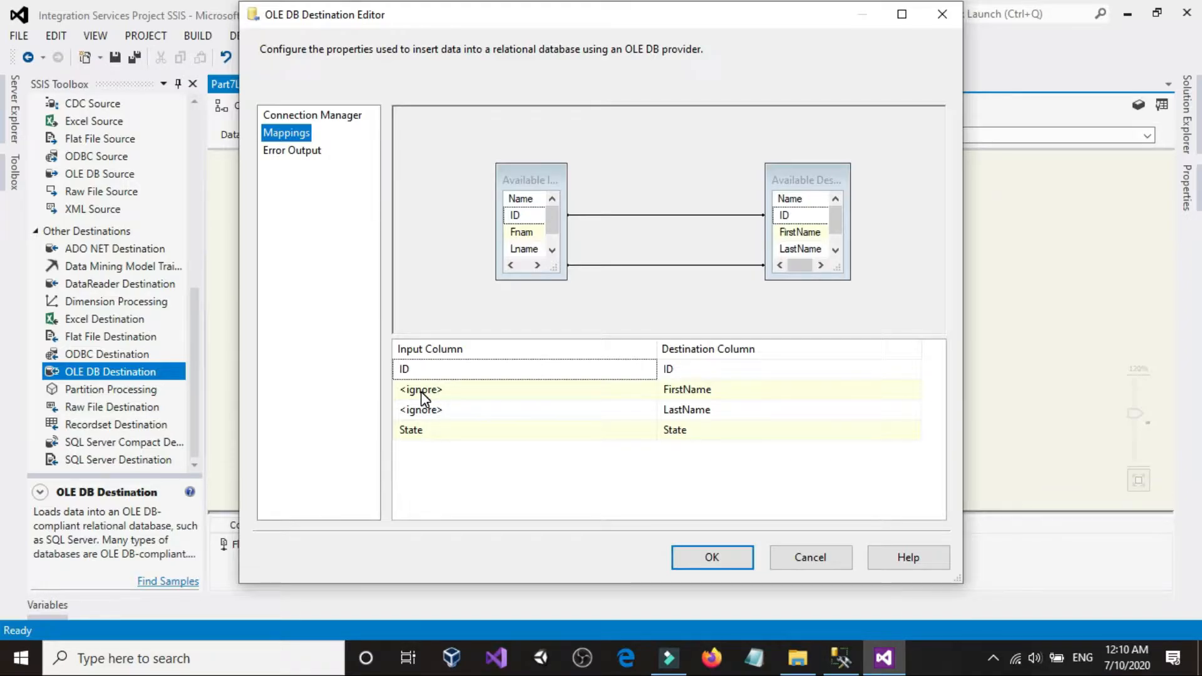
Map the input column Fnam to FirstName and Lname to LastName, and accept the OLE DB Destination's configuration.
click(519, 391)
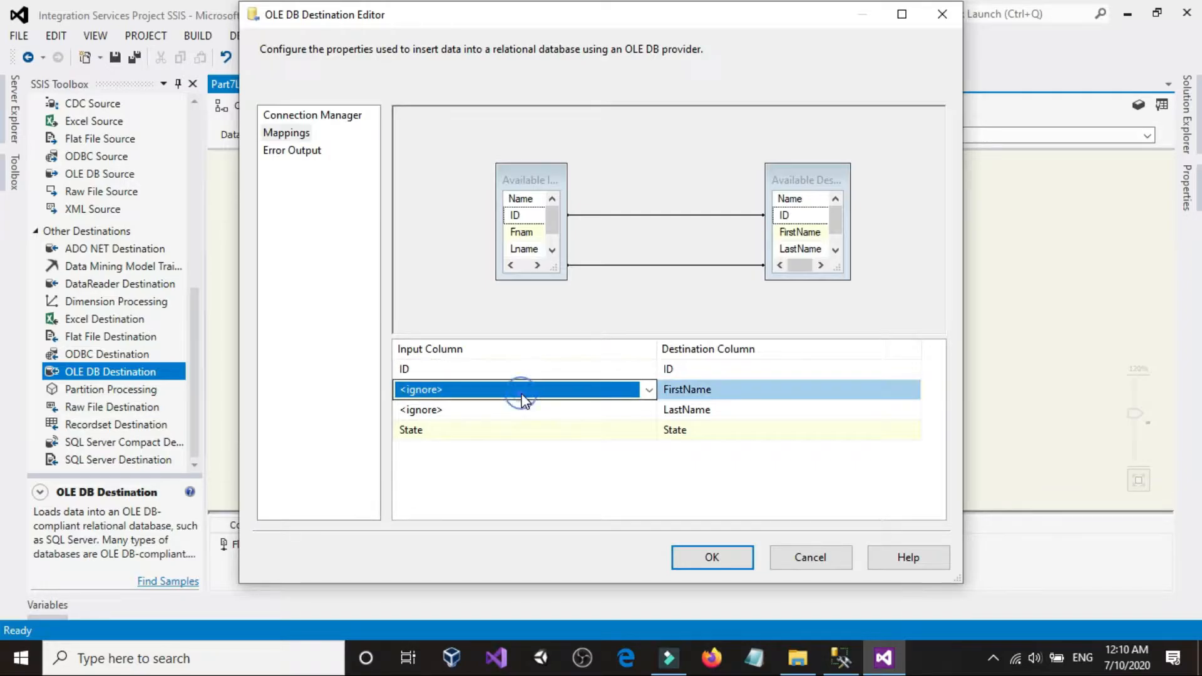
click(519, 391)
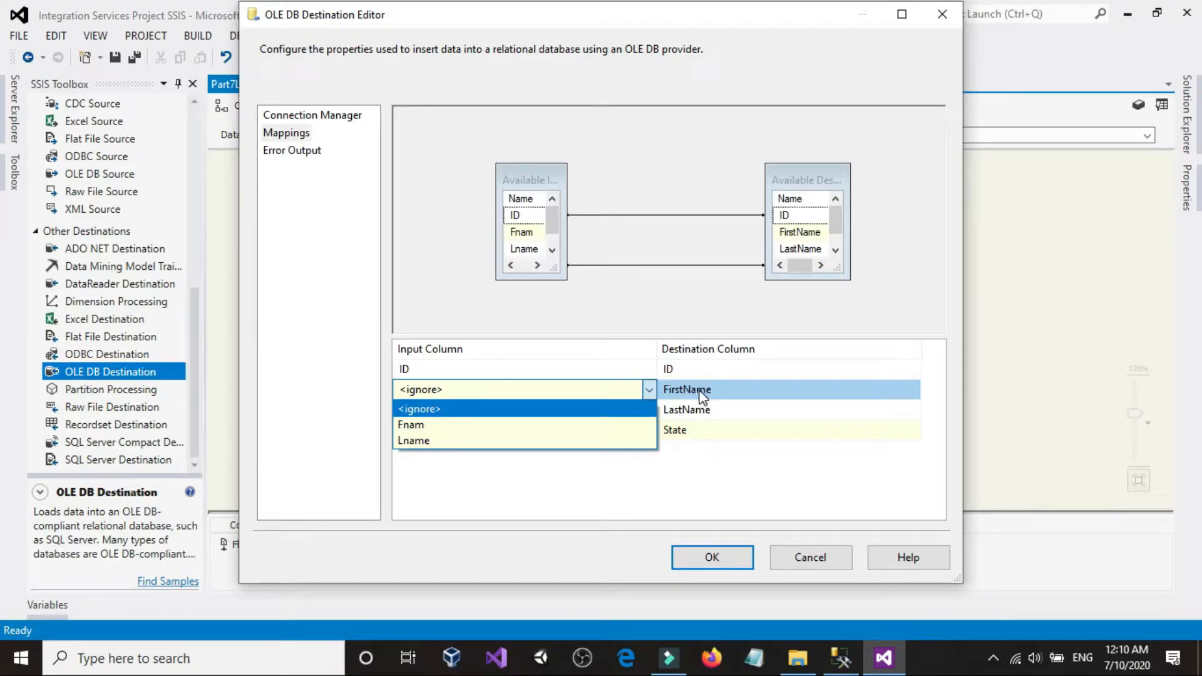
click(486, 425)
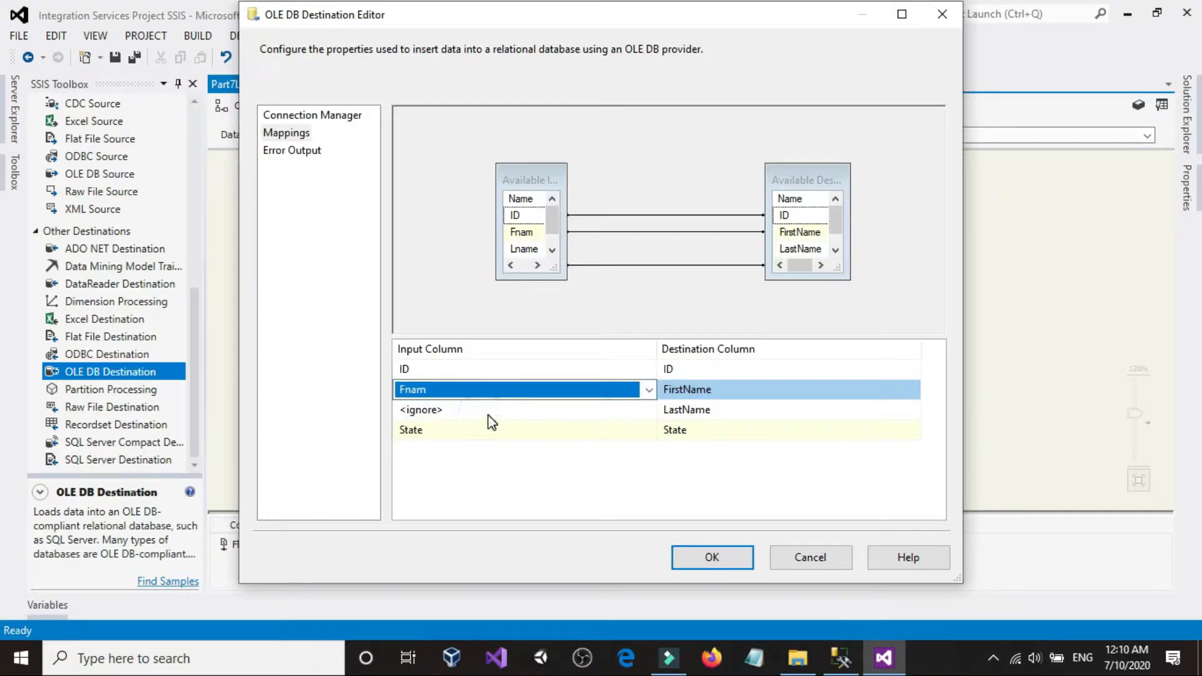
click(487, 412)
click(488, 446)
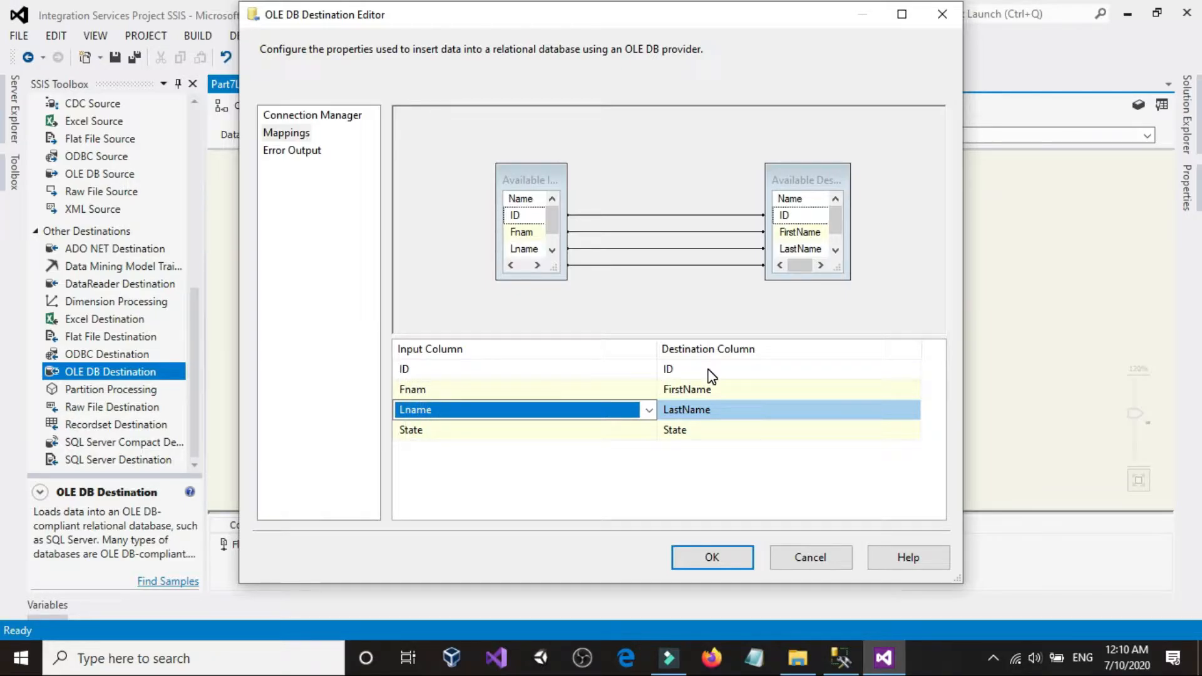
mouse_move(712, 376)
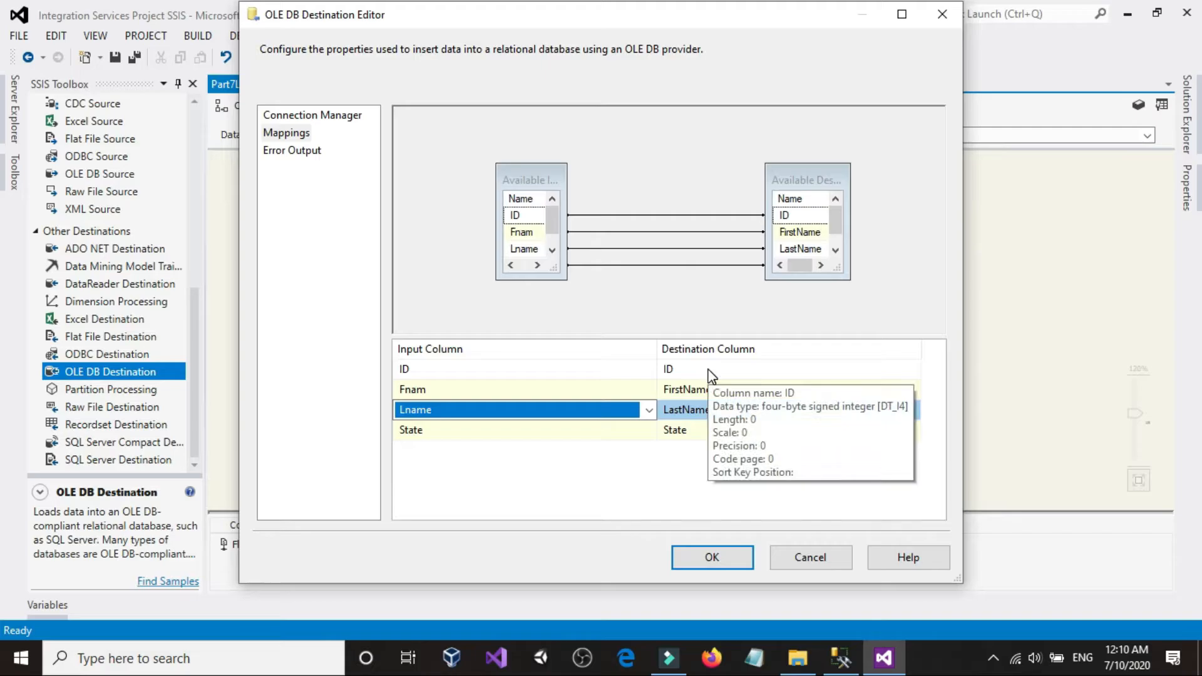
click(713, 558)
Read the OLE DB Destination's warning, and examine the column data types of dbo.Customers in SQL Server Management Studio.
mouse_move(633, 387)
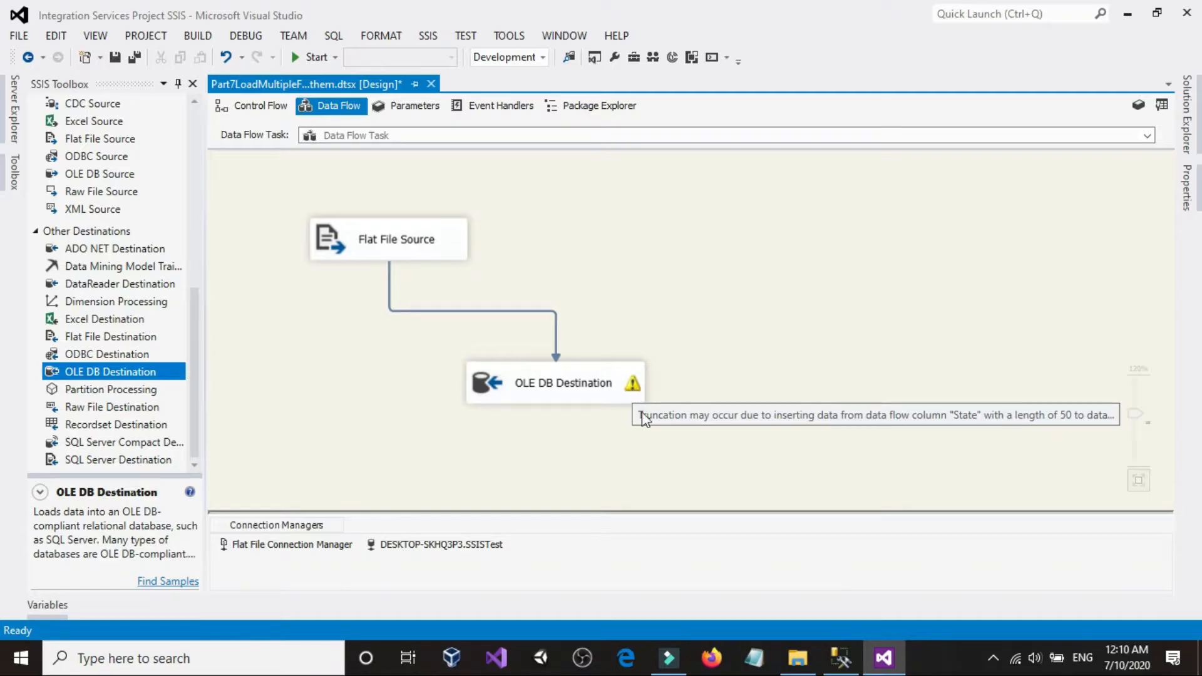
click(841, 657)
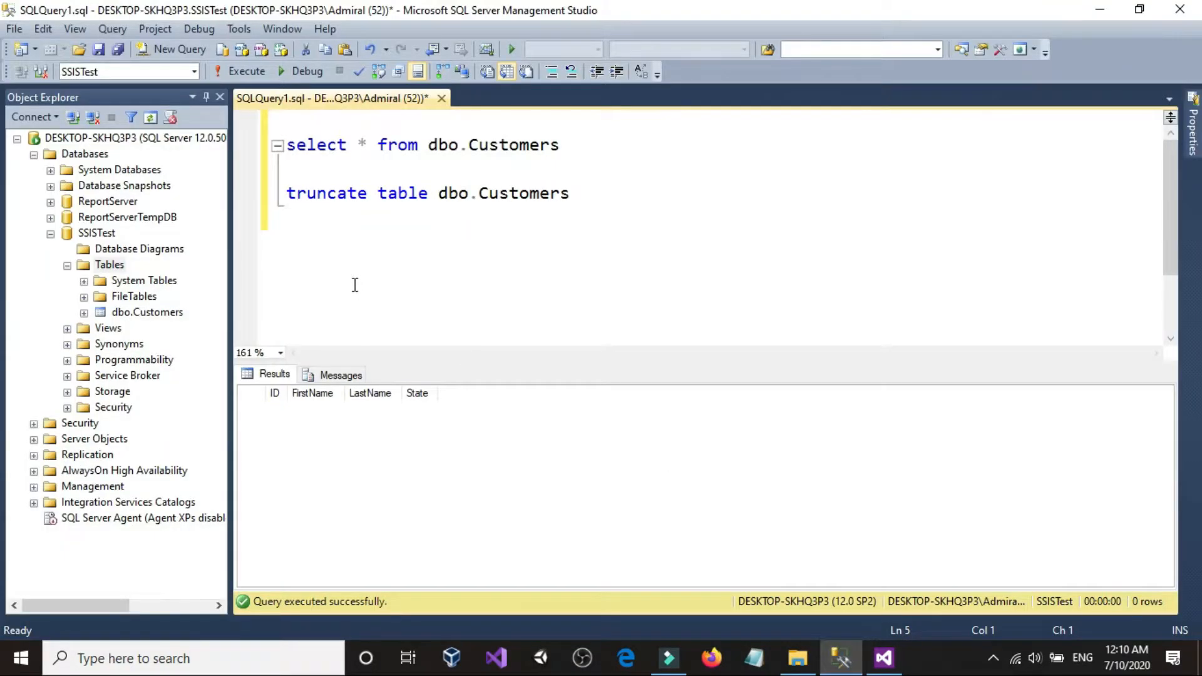
click(84, 313)
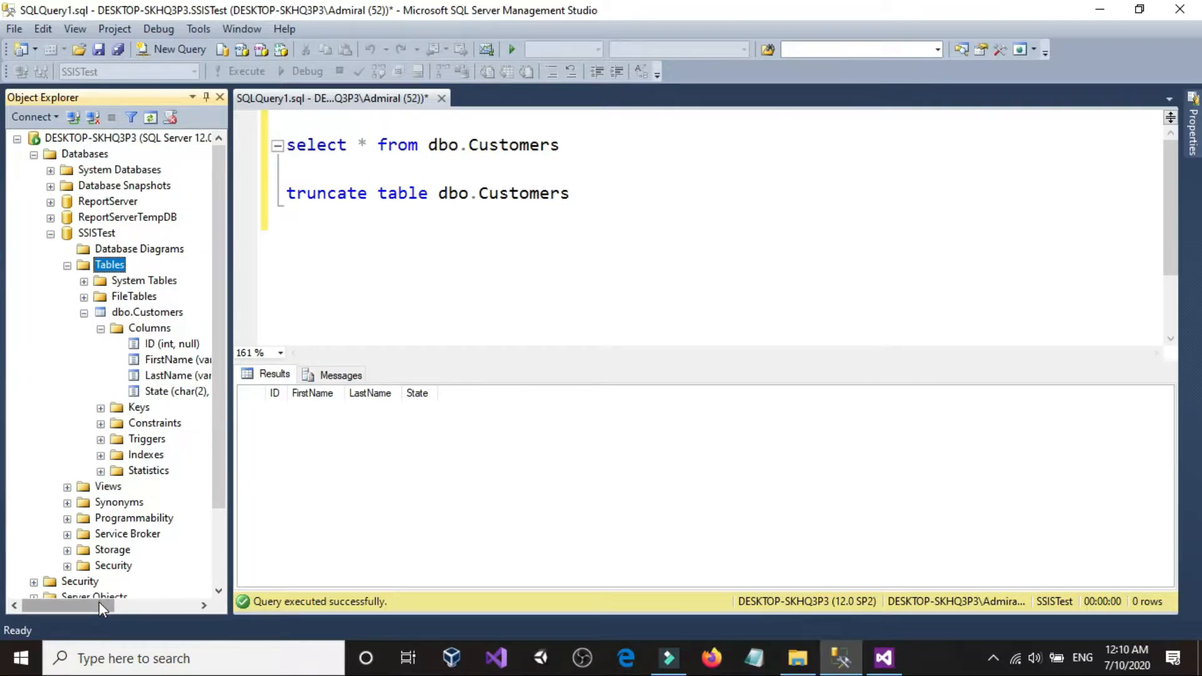
drag(99, 603, 127, 603)
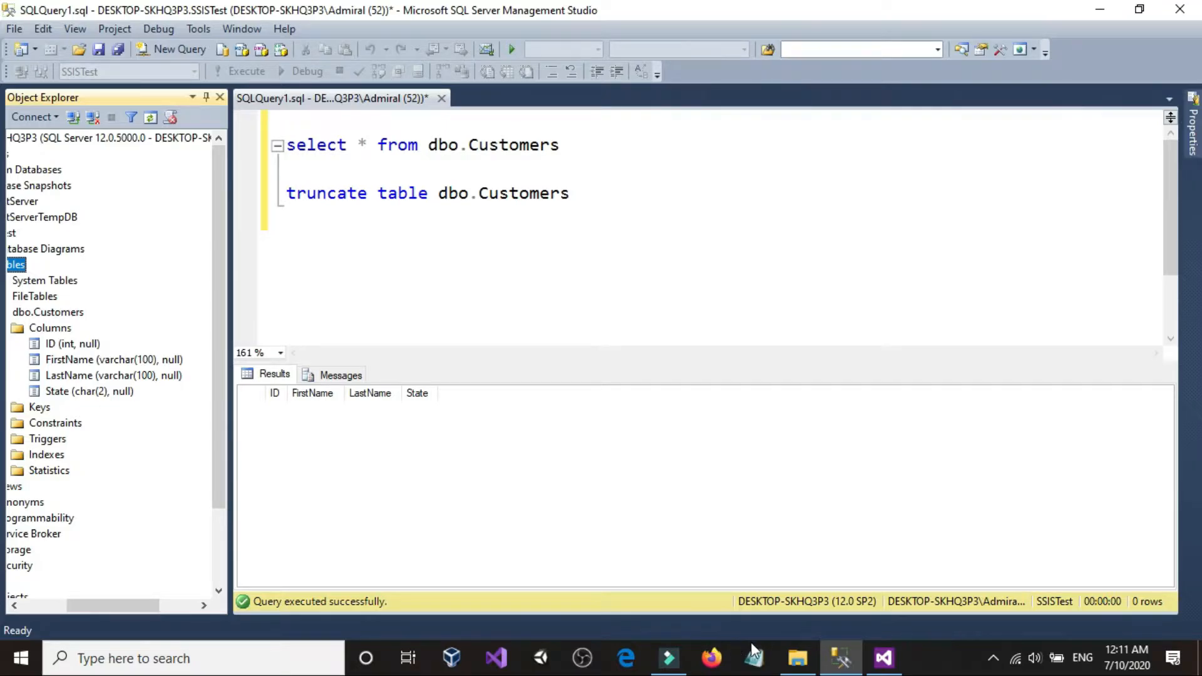
Compare the State column's data type and width in the Flat File Connection Manager with the dbo.Customers table, and close the editor without changes.
click(884, 658)
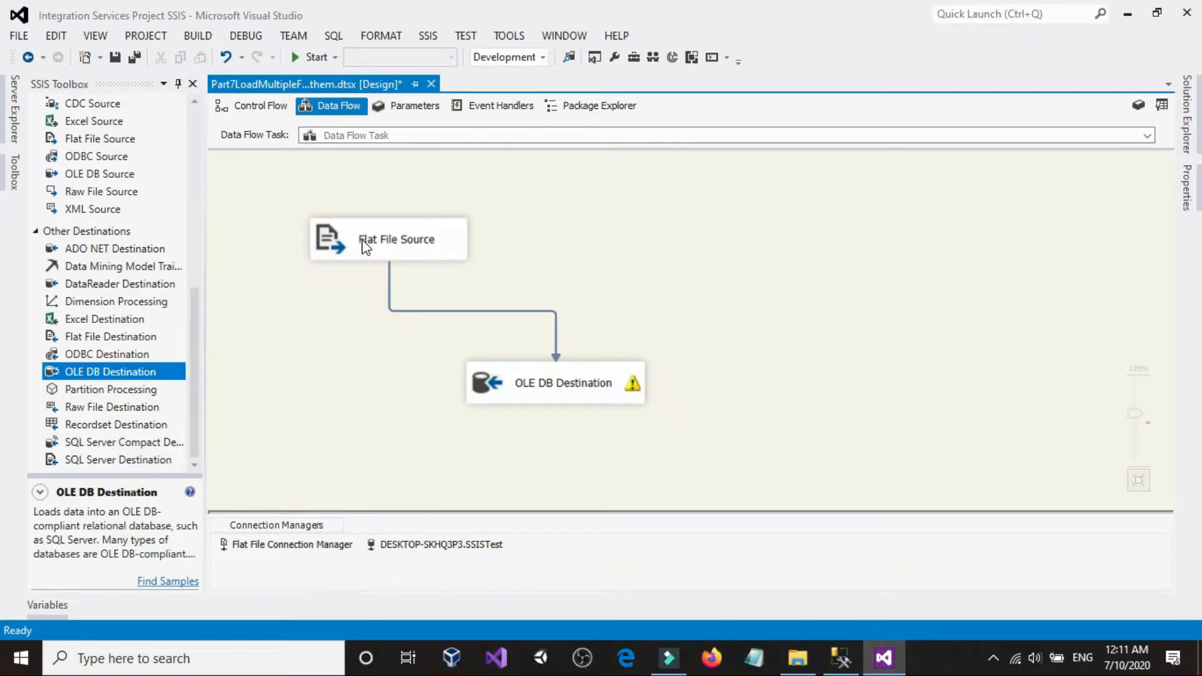
click(302, 545)
double_click(302, 544)
click(358, 203)
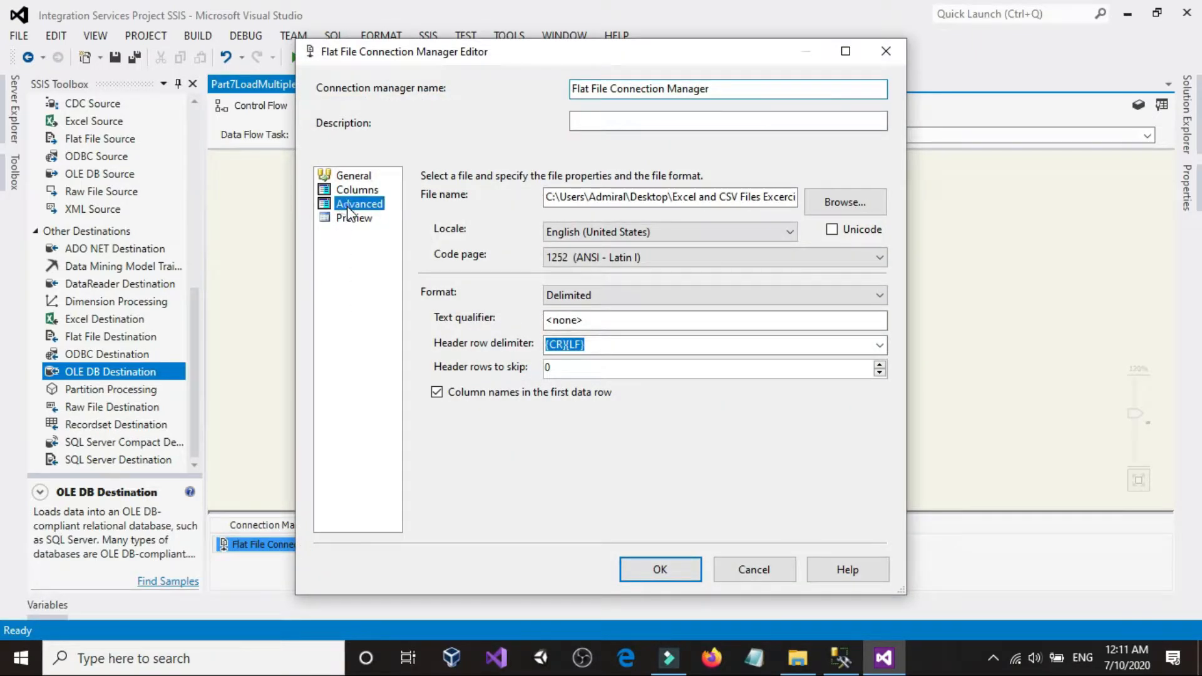
click(414, 256)
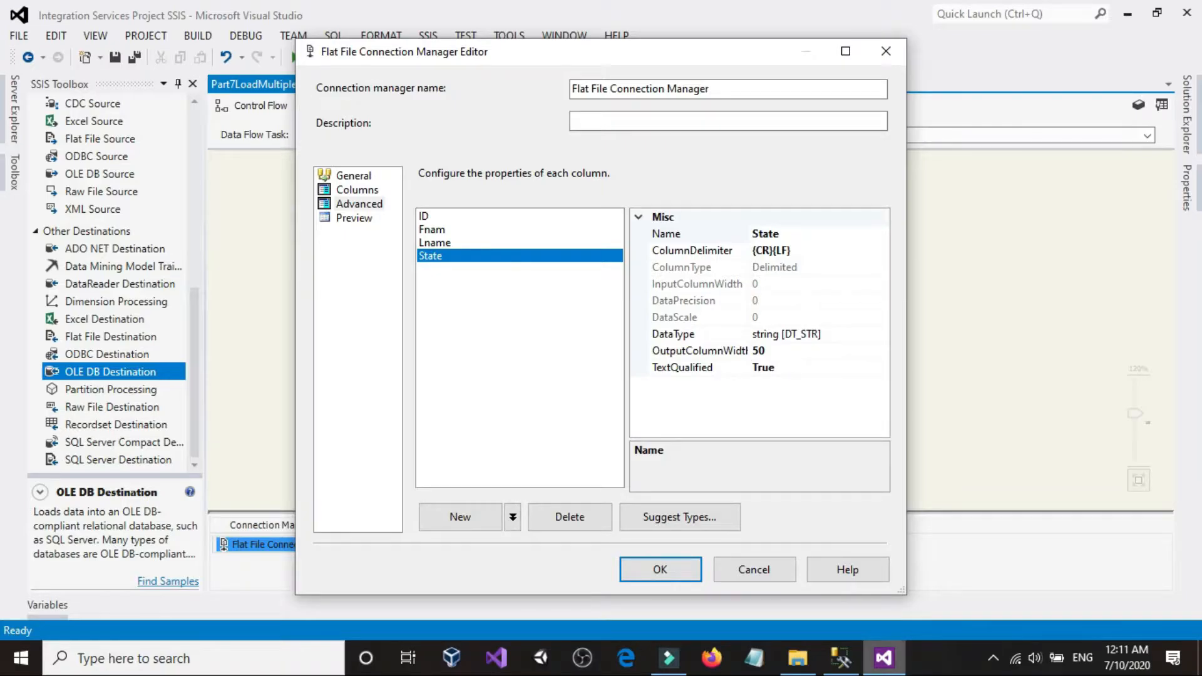
click(841, 658)
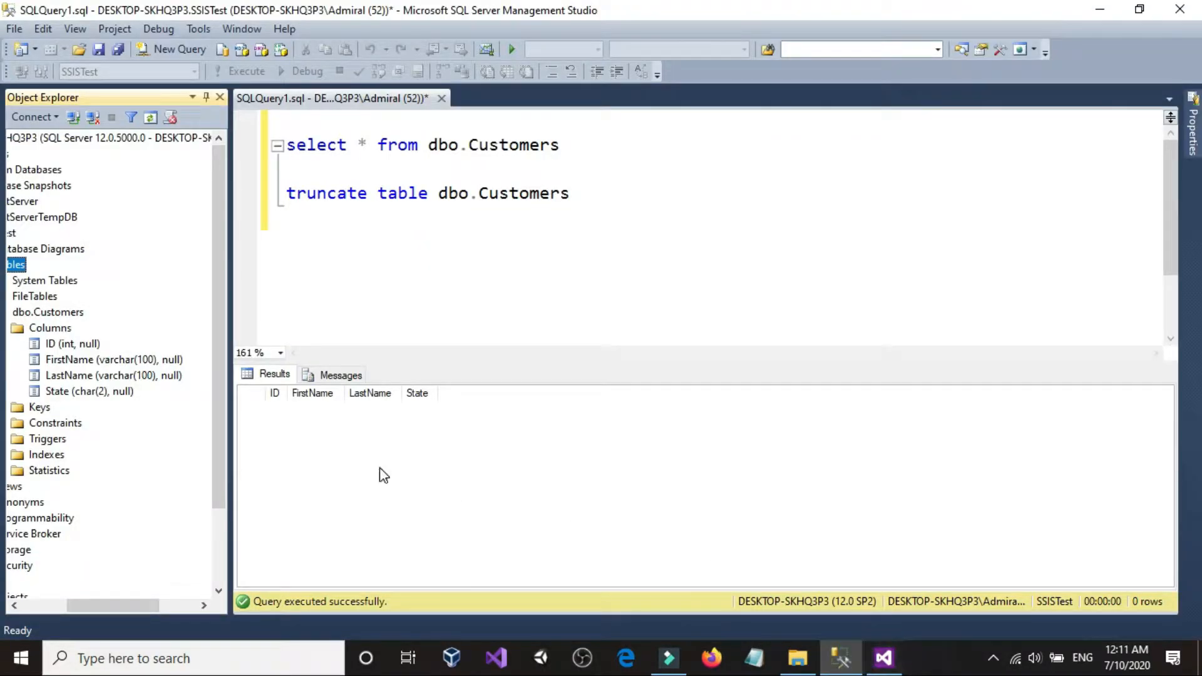
click(883, 658)
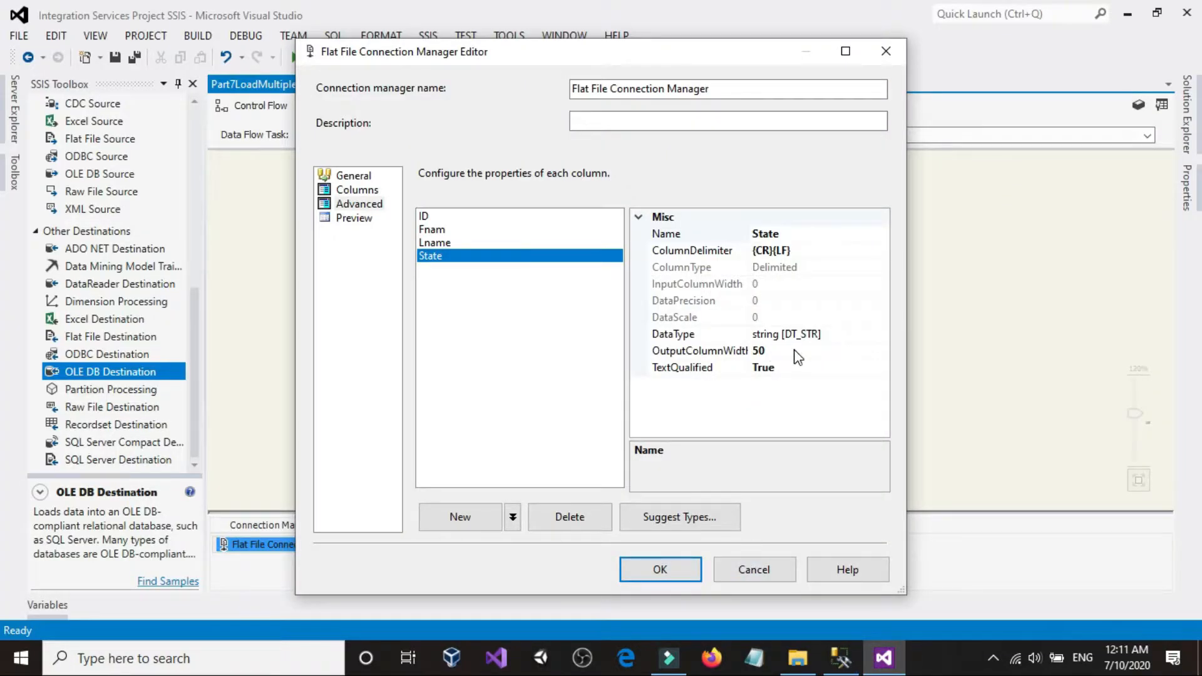
click(763, 569)
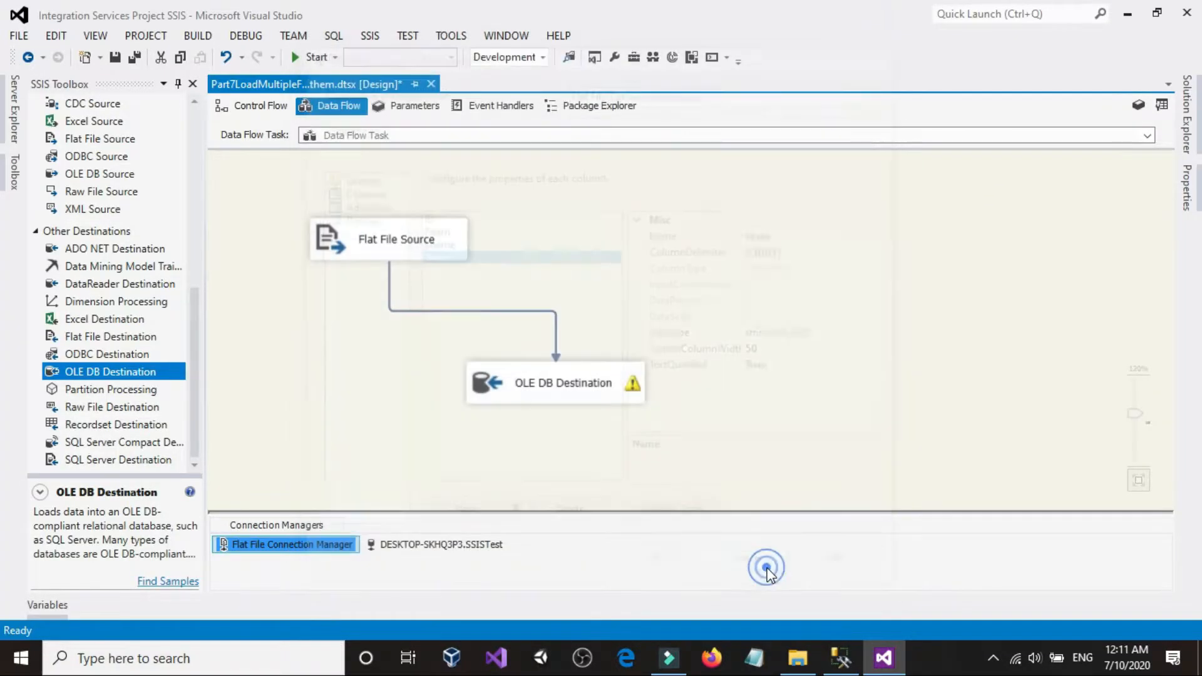
Add a Data Conversion transformation to the data flow and position it directly below the Flat File Source.
click(310, 300)
scroll(100, 212, up, 8)
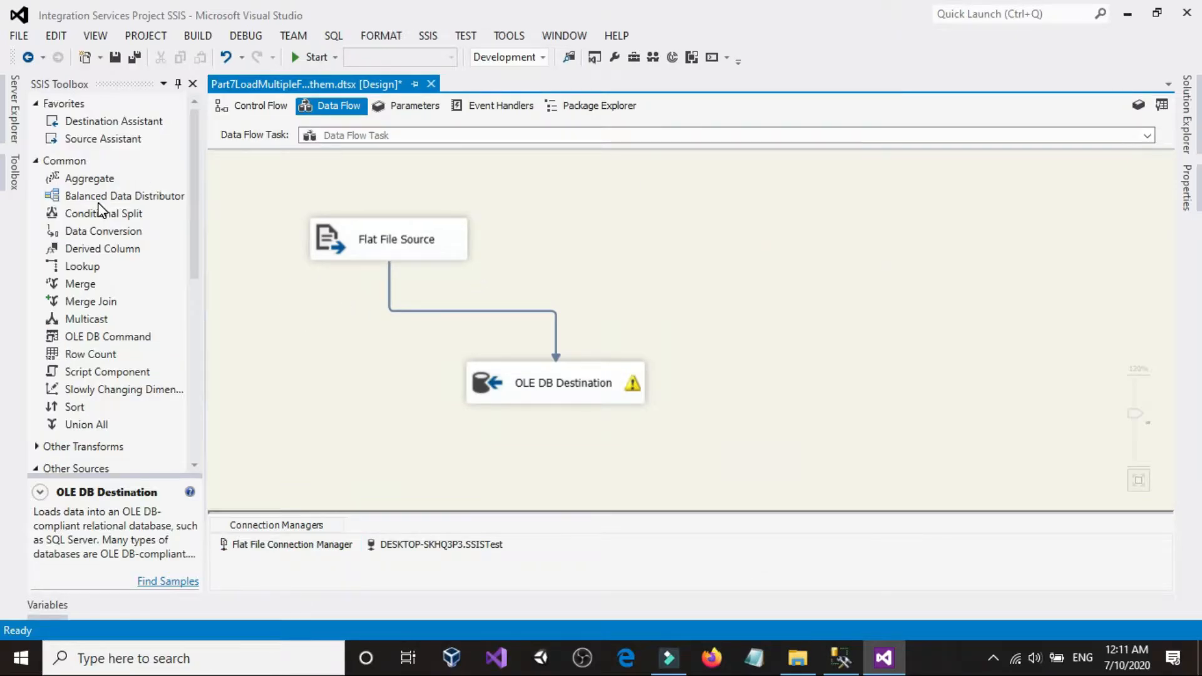
drag(98, 238, 355, 321)
click(529, 279)
drag(442, 350, 398, 357)
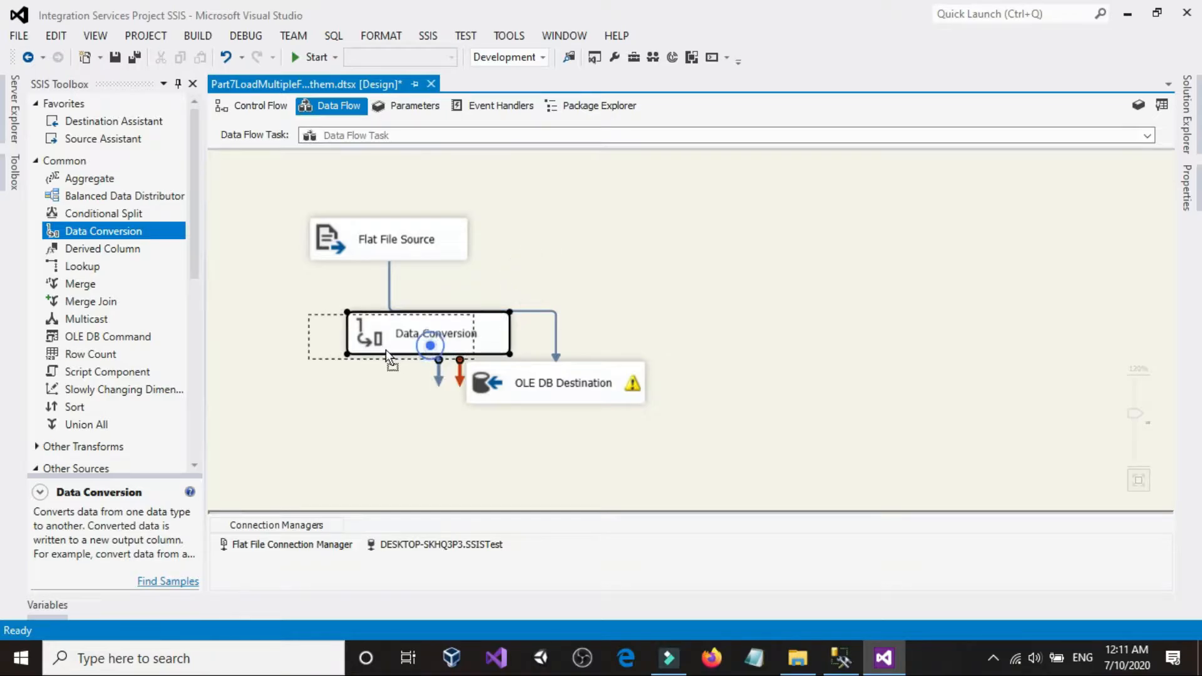
Remove the direct connection between Flat File Source and OLE DB Destination, and route the data flow through the Data Conversion transformation instead.
click(636, 271)
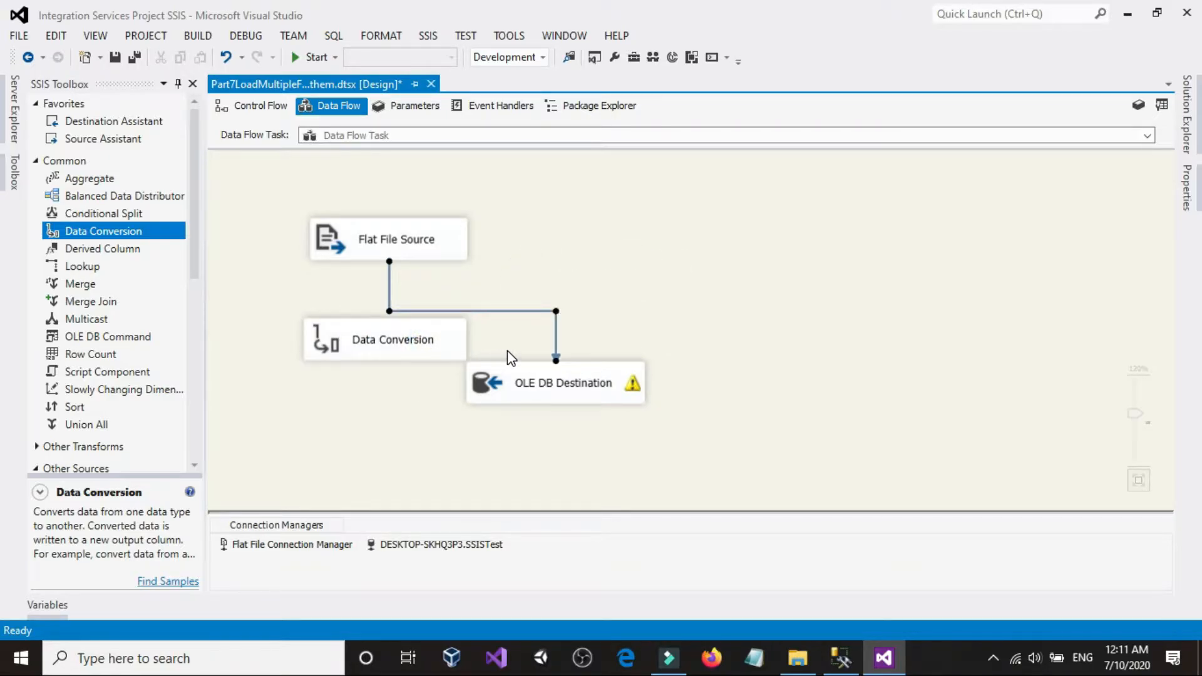
key(Delete)
click(434, 251)
drag(398, 277, 529, 383)
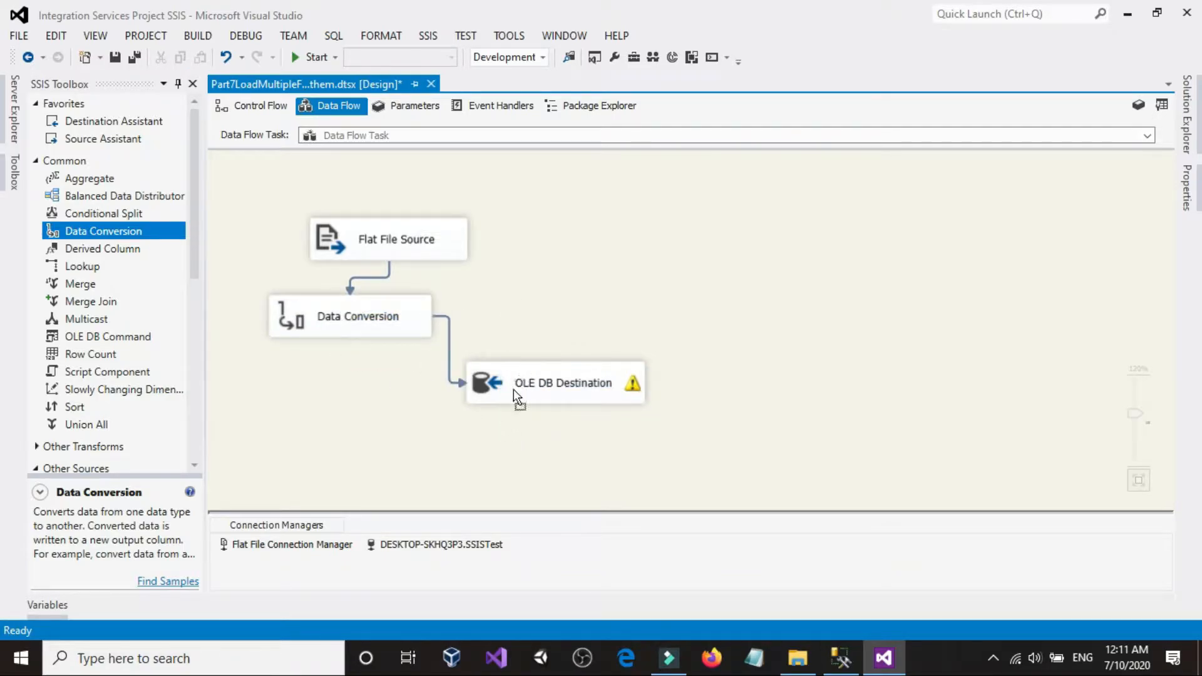
click(518, 388)
click(529, 314)
Select the input columns ID, Fnam, Lname and State for conversion in the Data Conversion transformation.
double_click(405, 307)
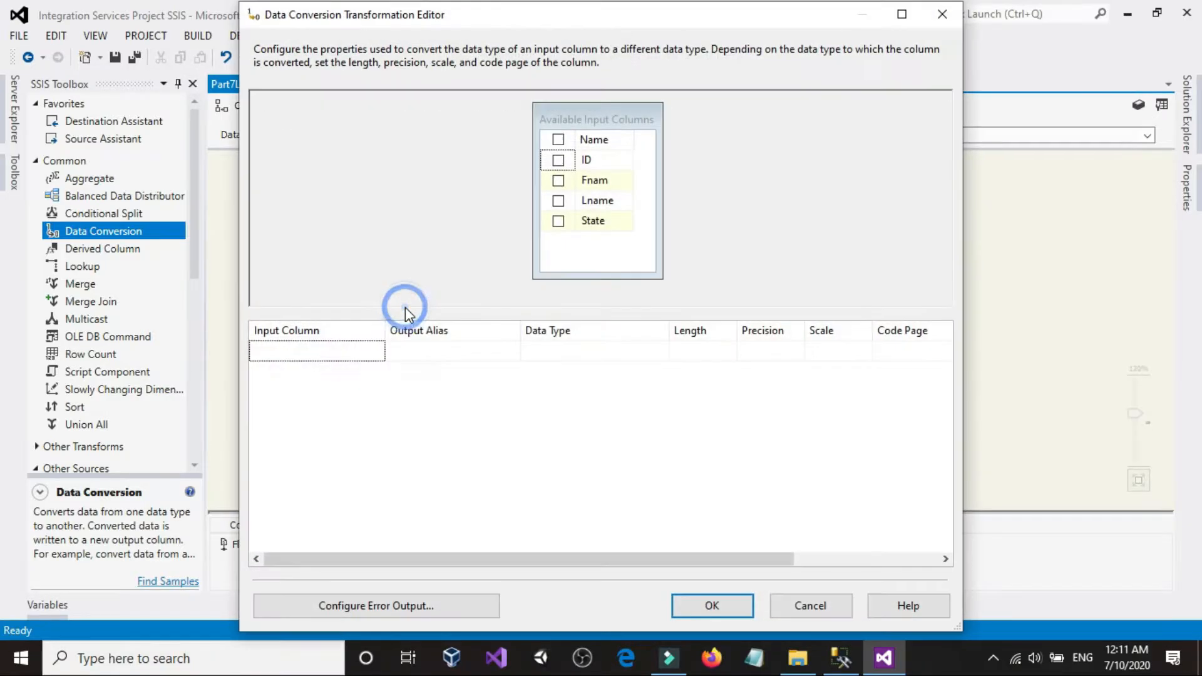
click(558, 161)
click(558, 180)
click(558, 201)
click(558, 221)
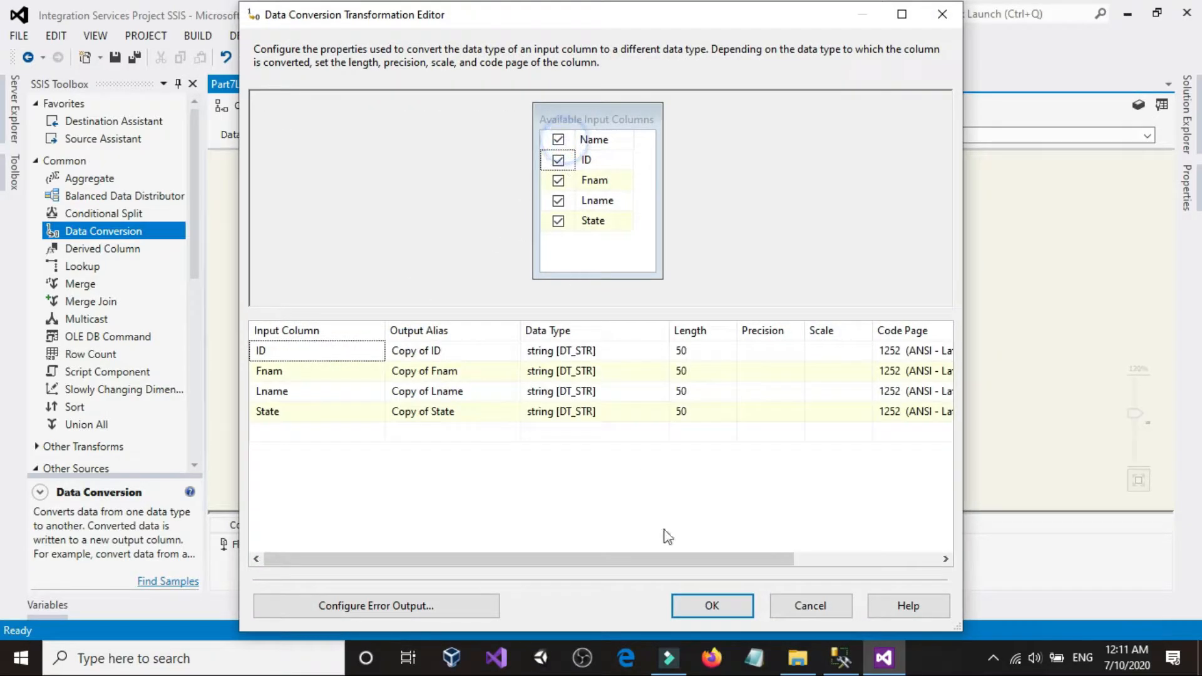
Check the dbo.Customers column types in SQL Server Management Studio, and set the converted ID column's data type to four-byte signed integer [DT_I4].
click(835, 658)
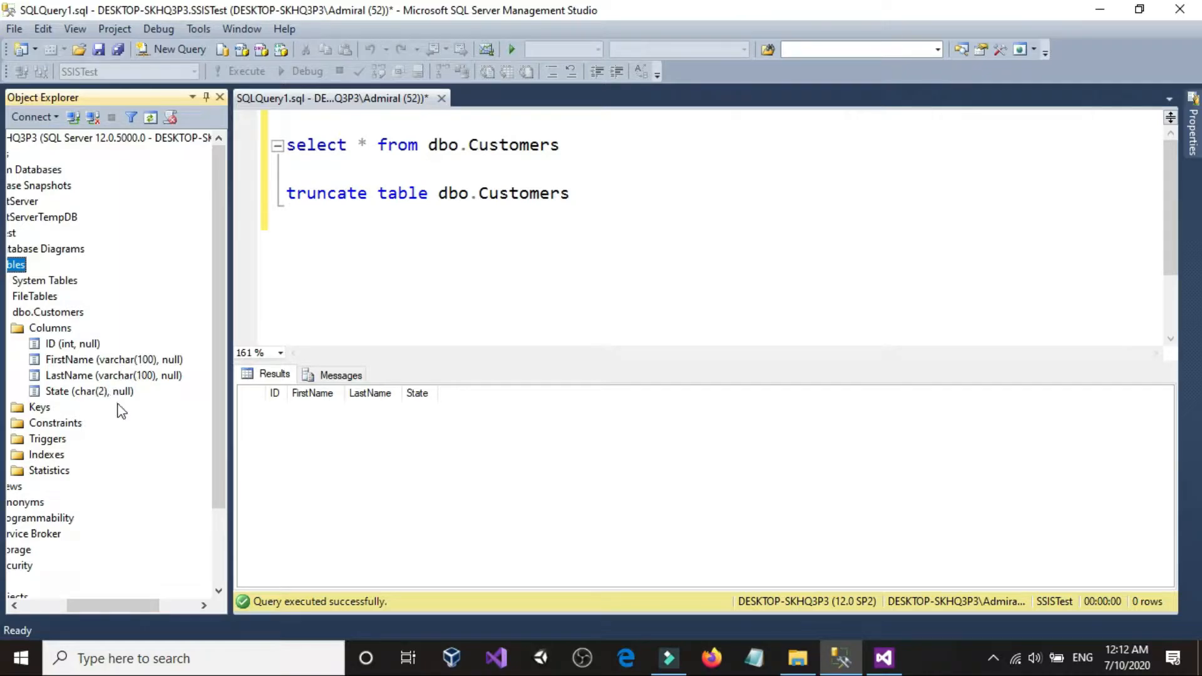
click(883, 657)
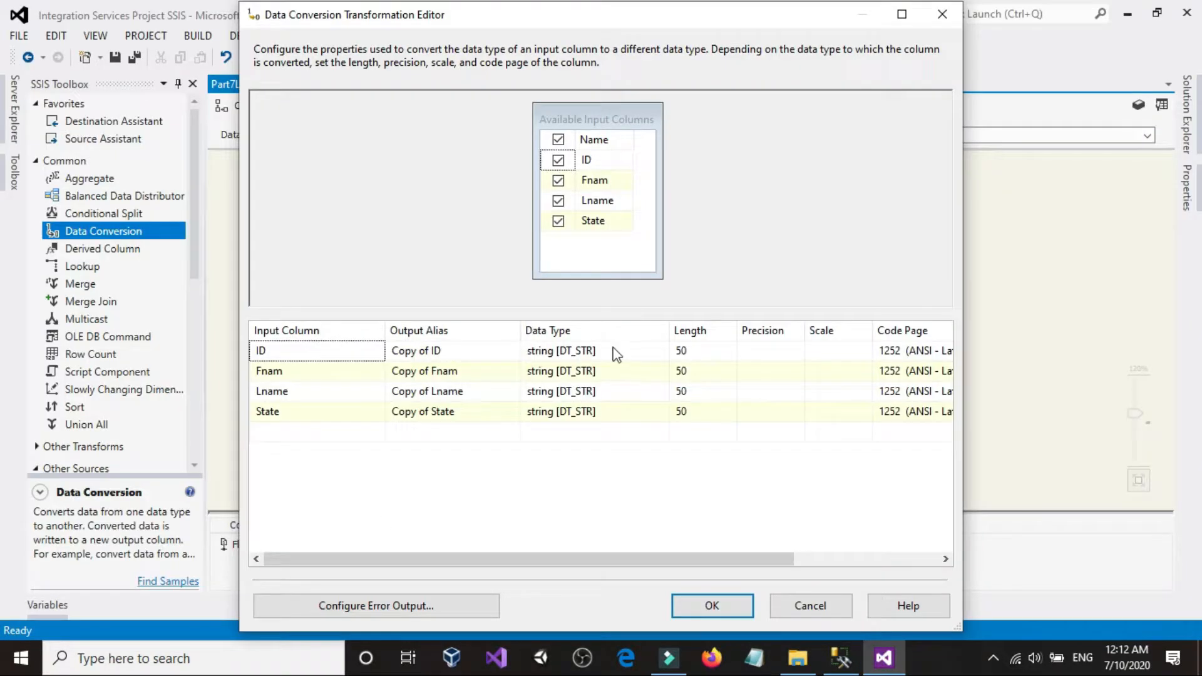
drag(667, 325, 721, 328)
click(647, 351)
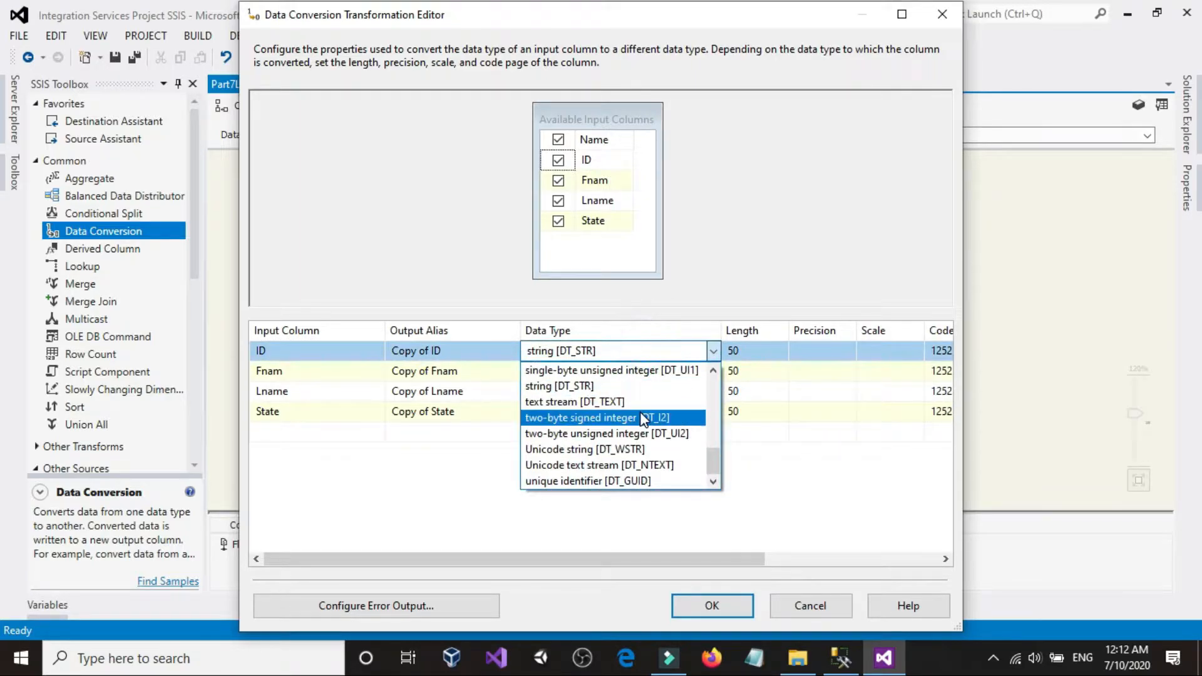
scroll(640, 407, up, 3)
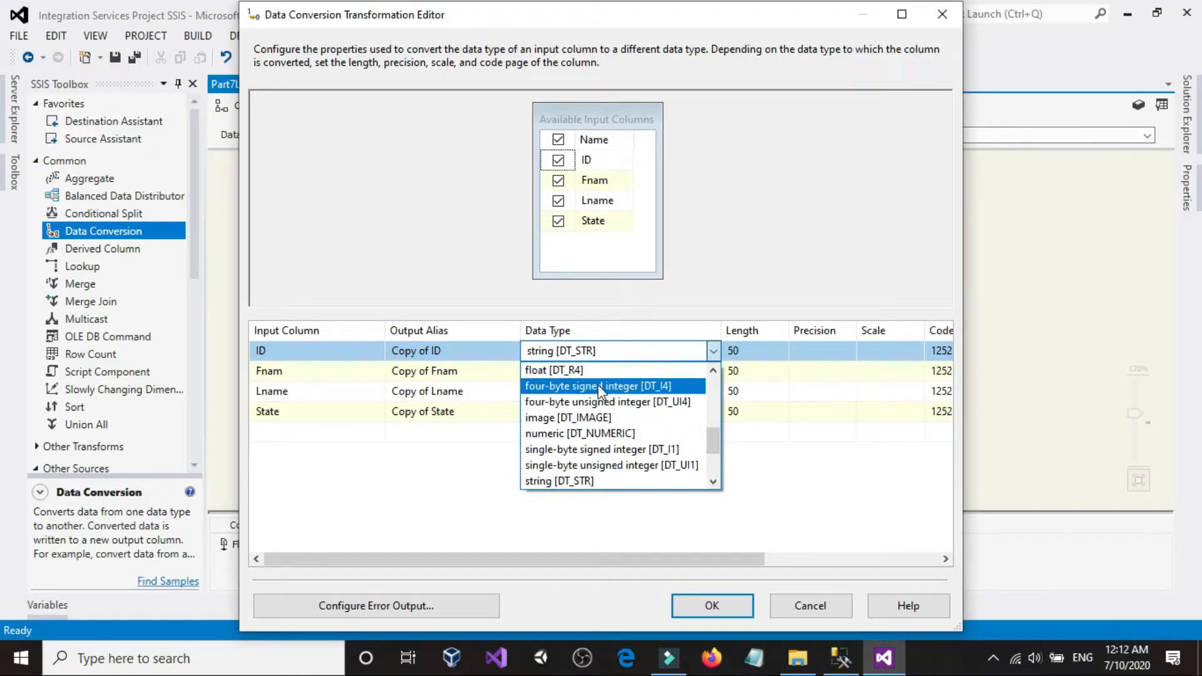
click(653, 384)
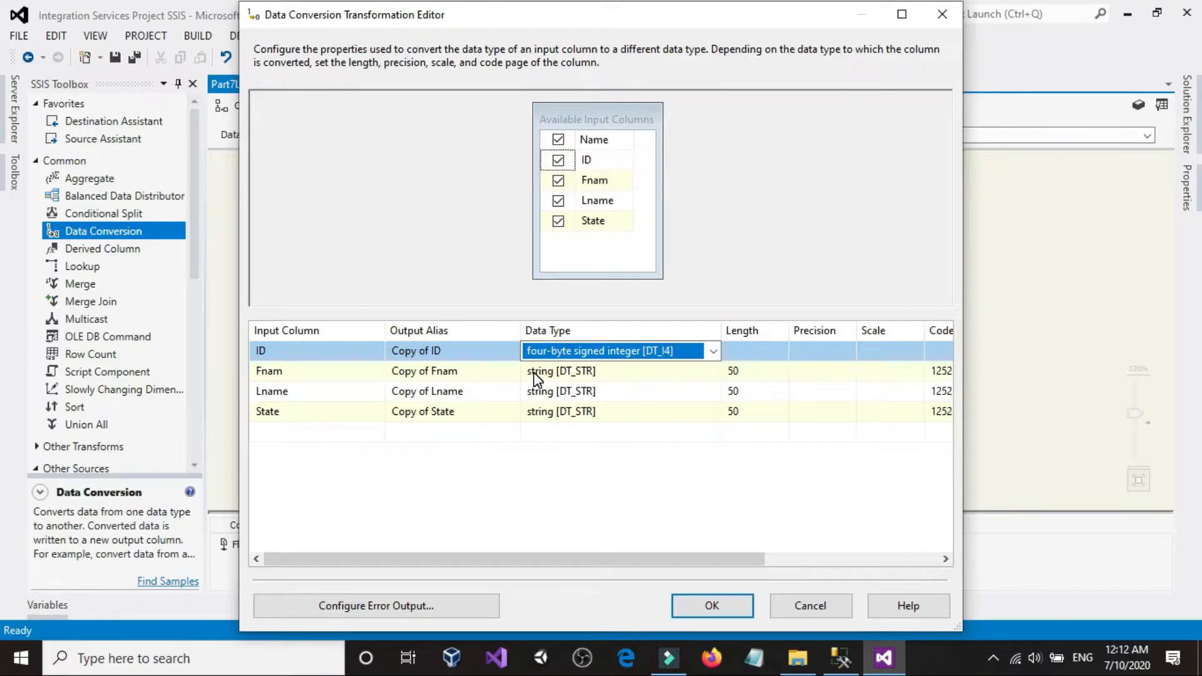
Match the converted string lengths to dbo.Customers, with 100 for Fnam and Lname and 2 for State, and accept the Data Conversion settings.
click(841, 657)
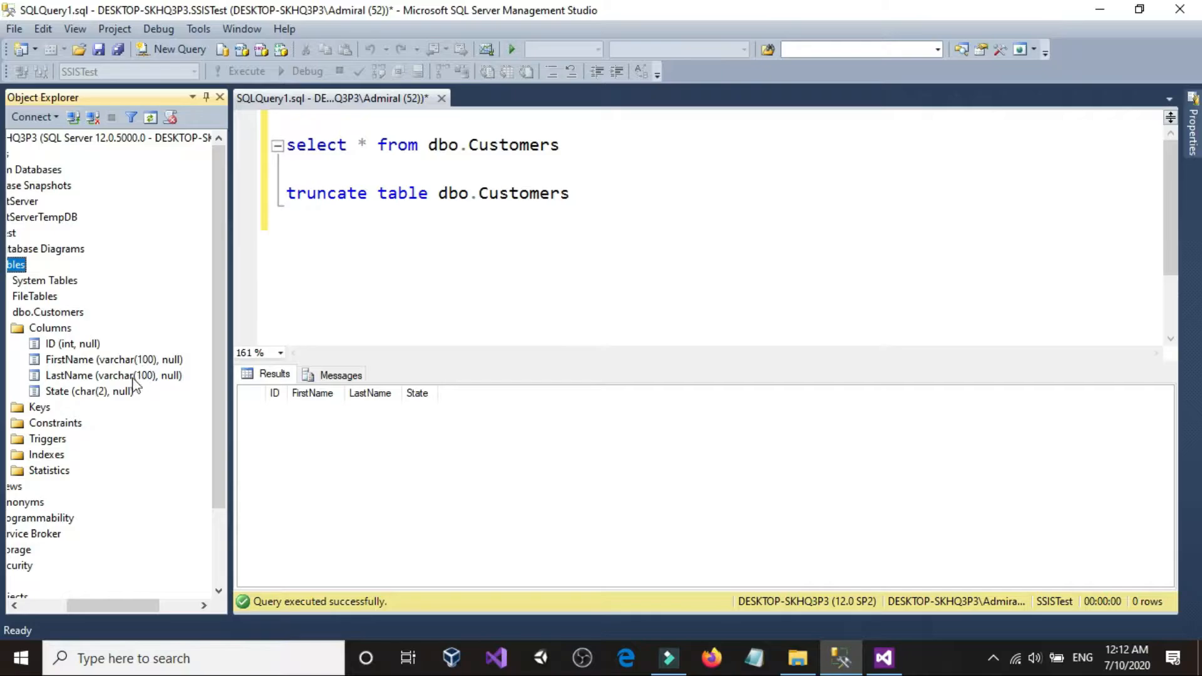
click(872, 659)
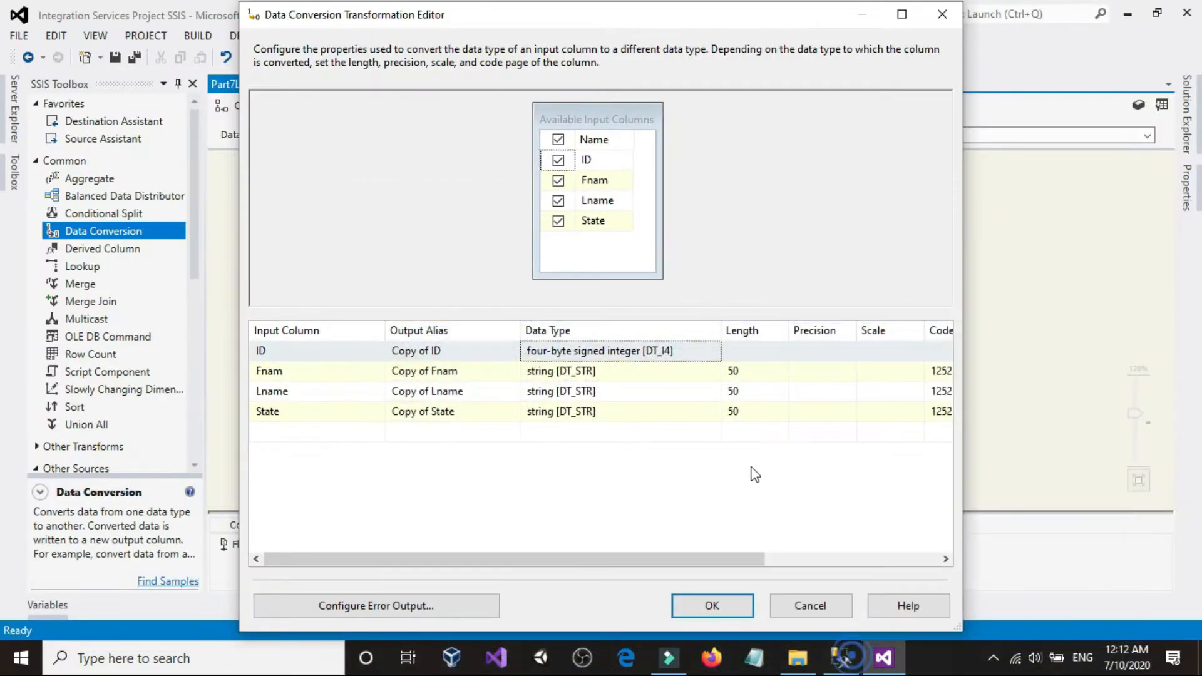
click(767, 371)
text(100)
click(766, 392)
text(100)
click(782, 431)
click(768, 411)
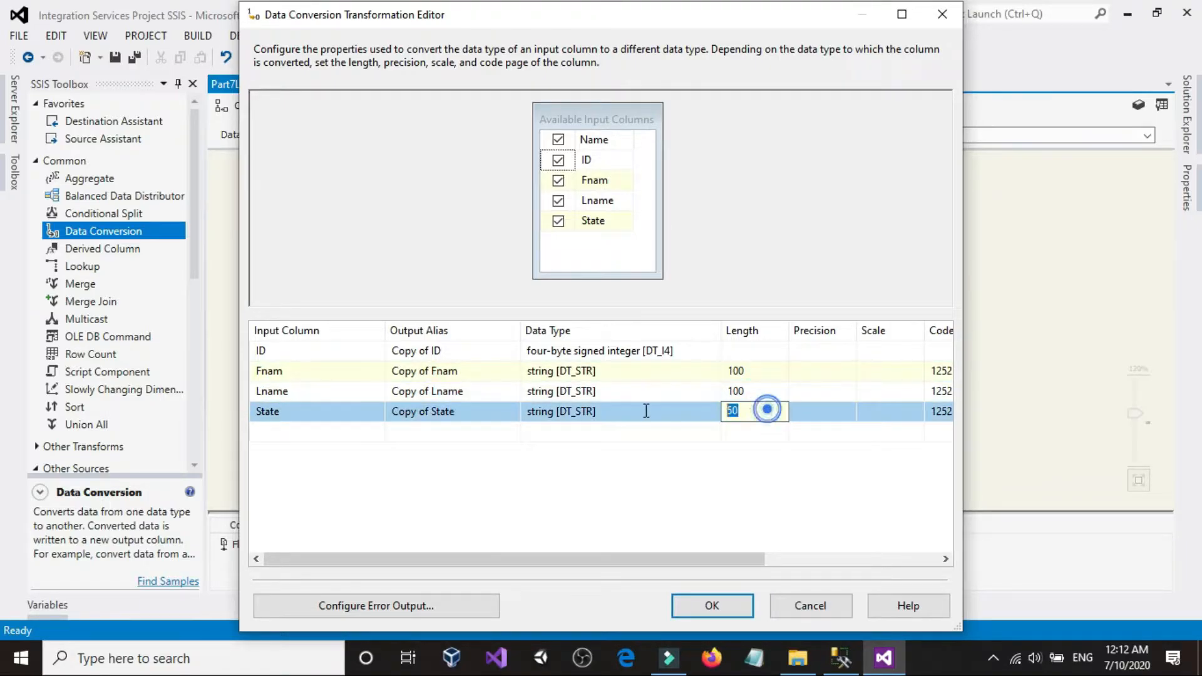
text(2)
click(853, 668)
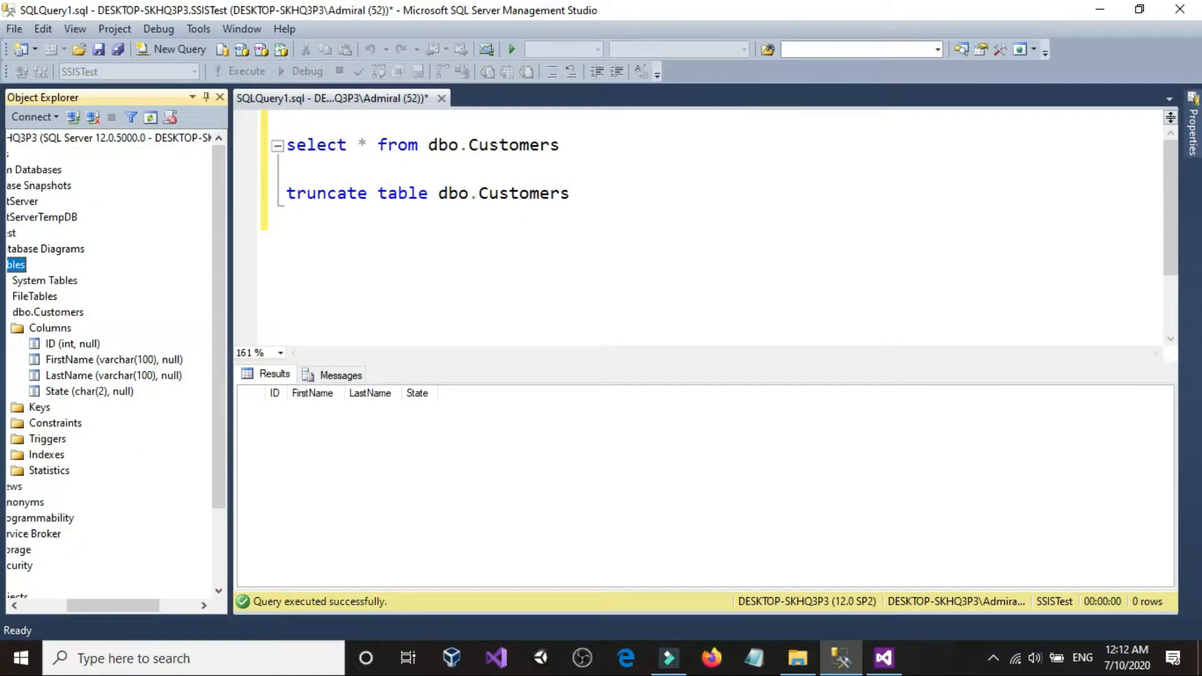
click(884, 658)
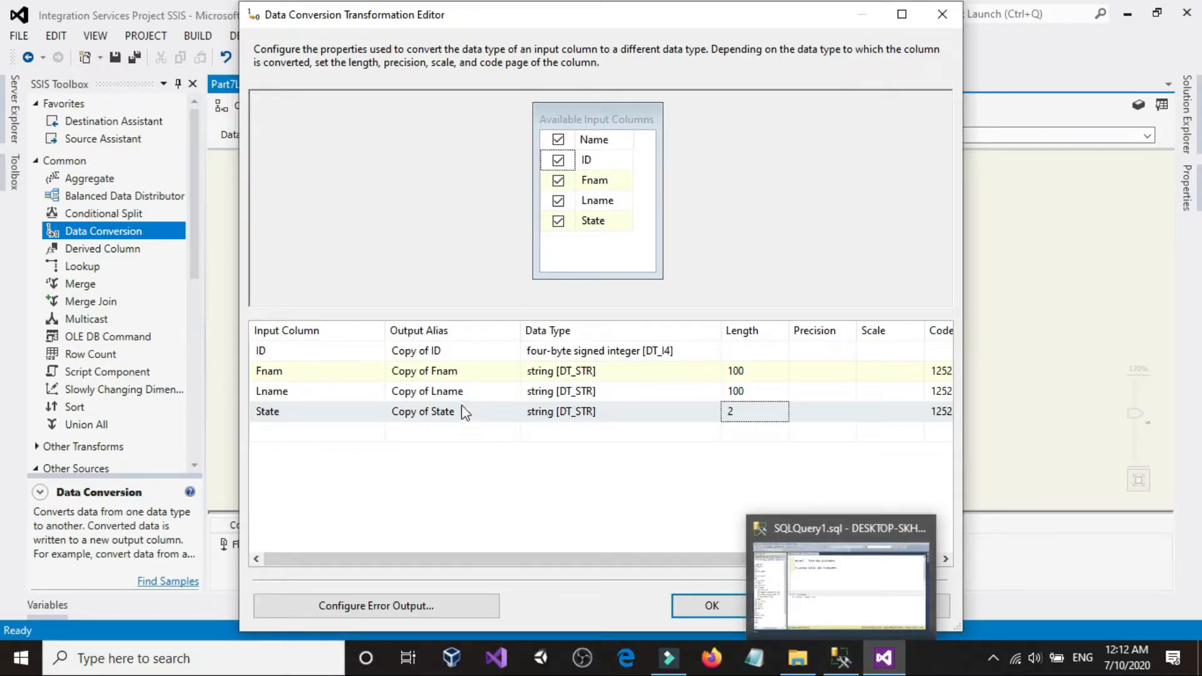
click(739, 615)
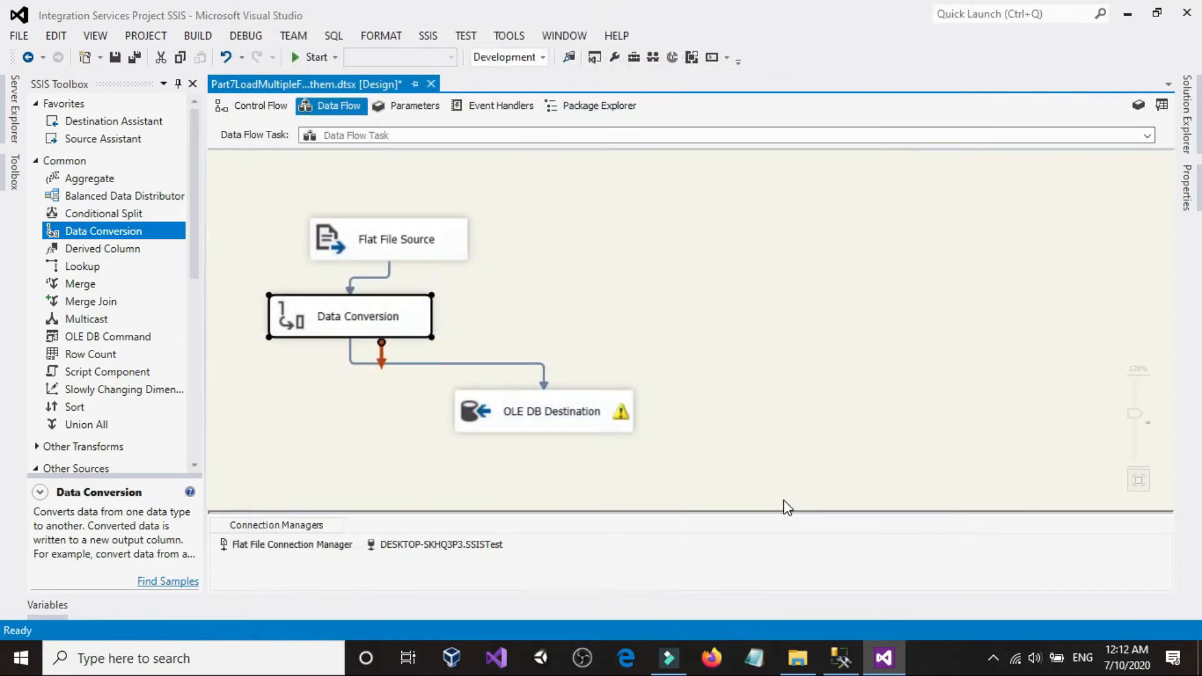
Open the OLE DB Destination's column mappings, and inspect the data types of the original and converted input columns.
double_click(560, 412)
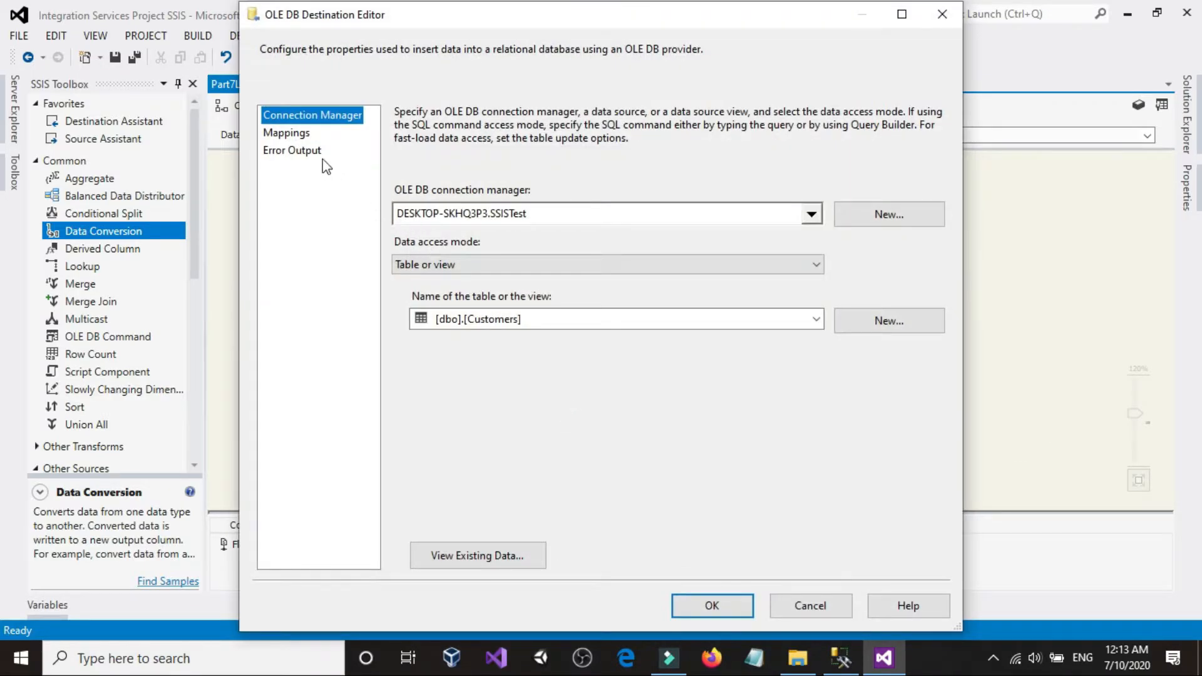
click(299, 137)
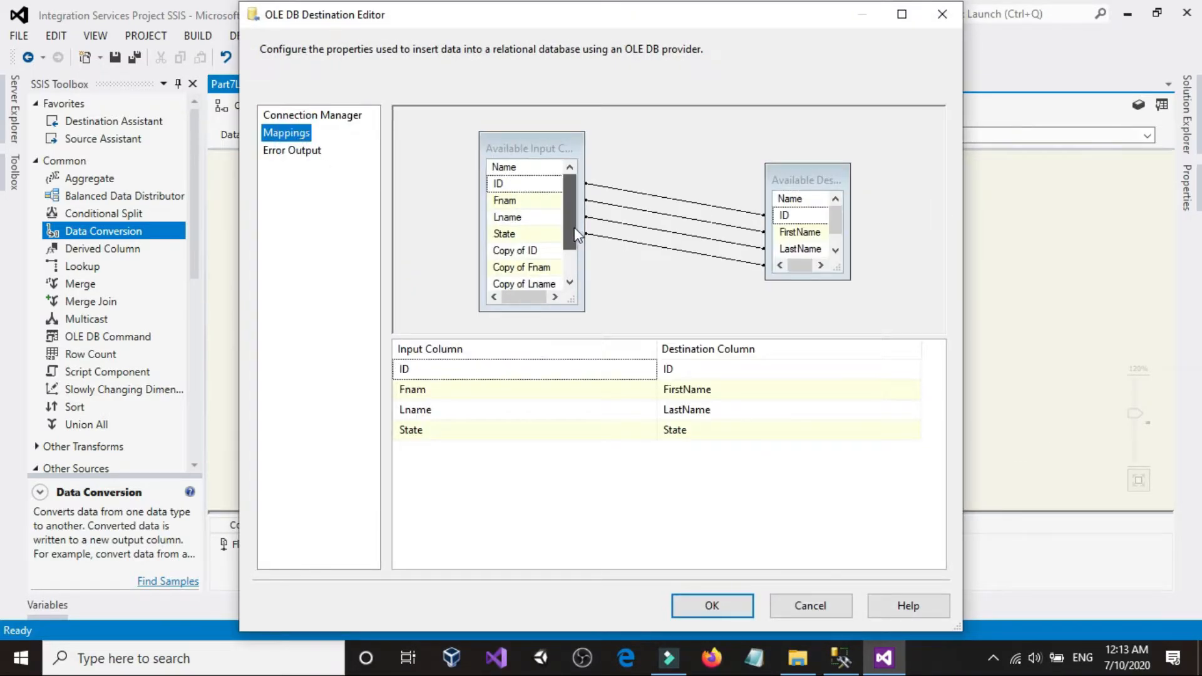
drag(574, 227, 569, 241)
mouse_move(515, 241)
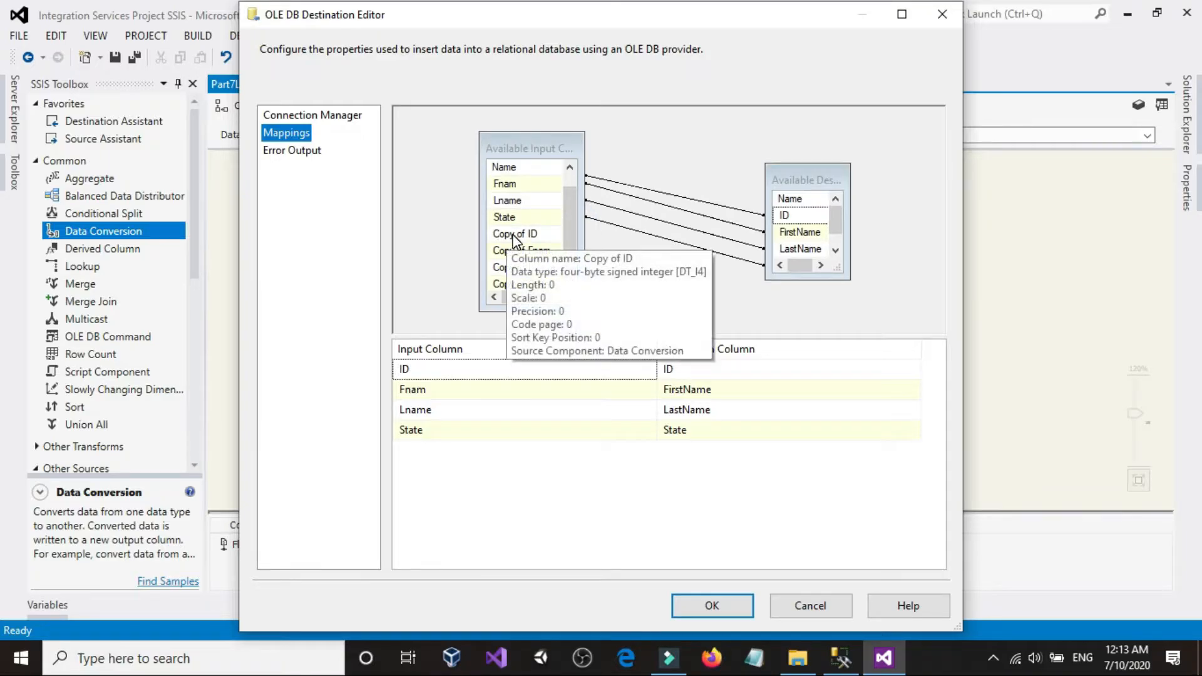
scroll(507, 196, up, 1)
mouse_move(513, 192)
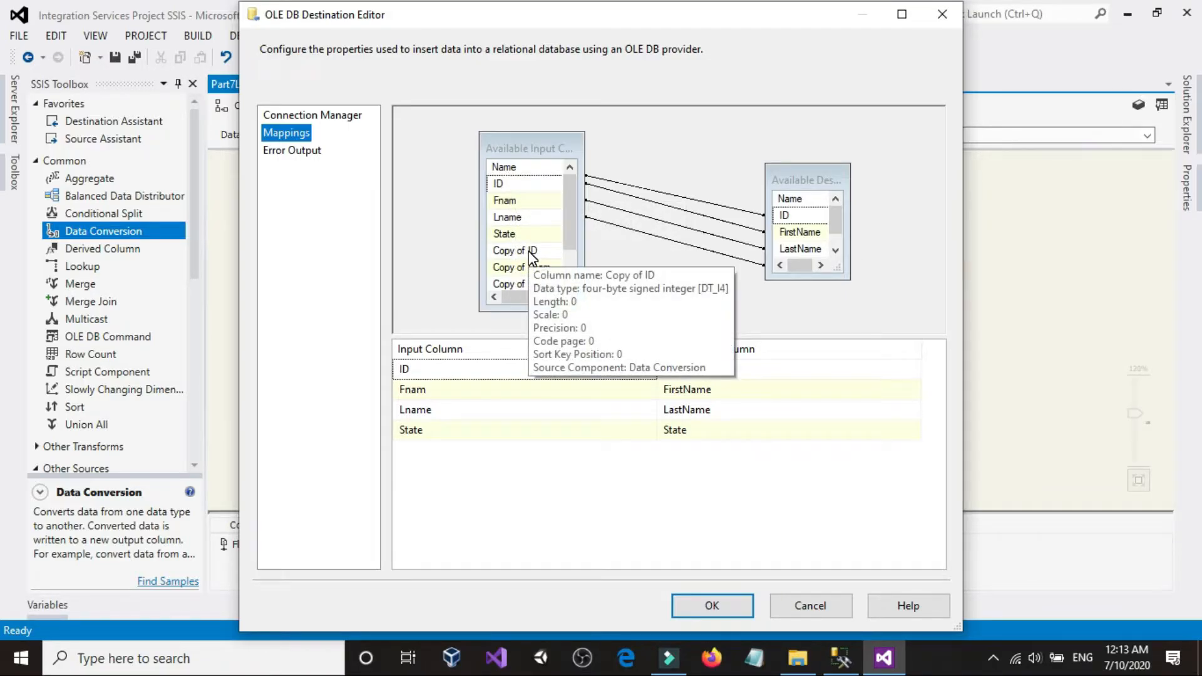
scroll(532, 253, down, 1)
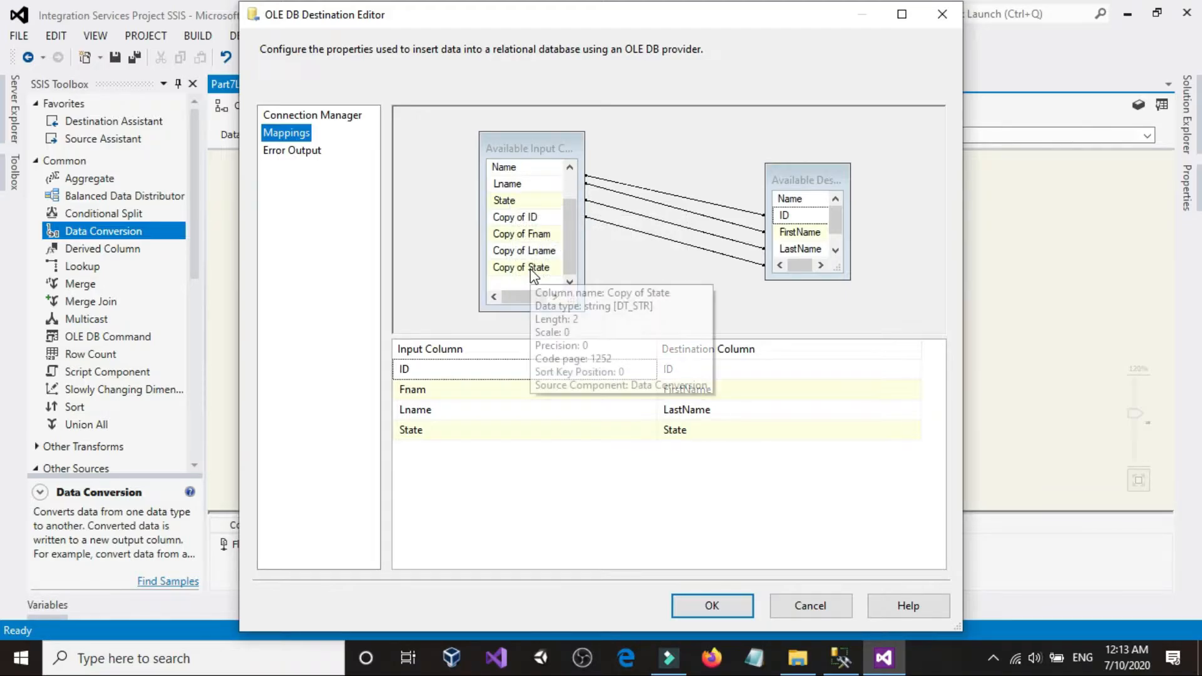
scroll(529, 274, up, 1)
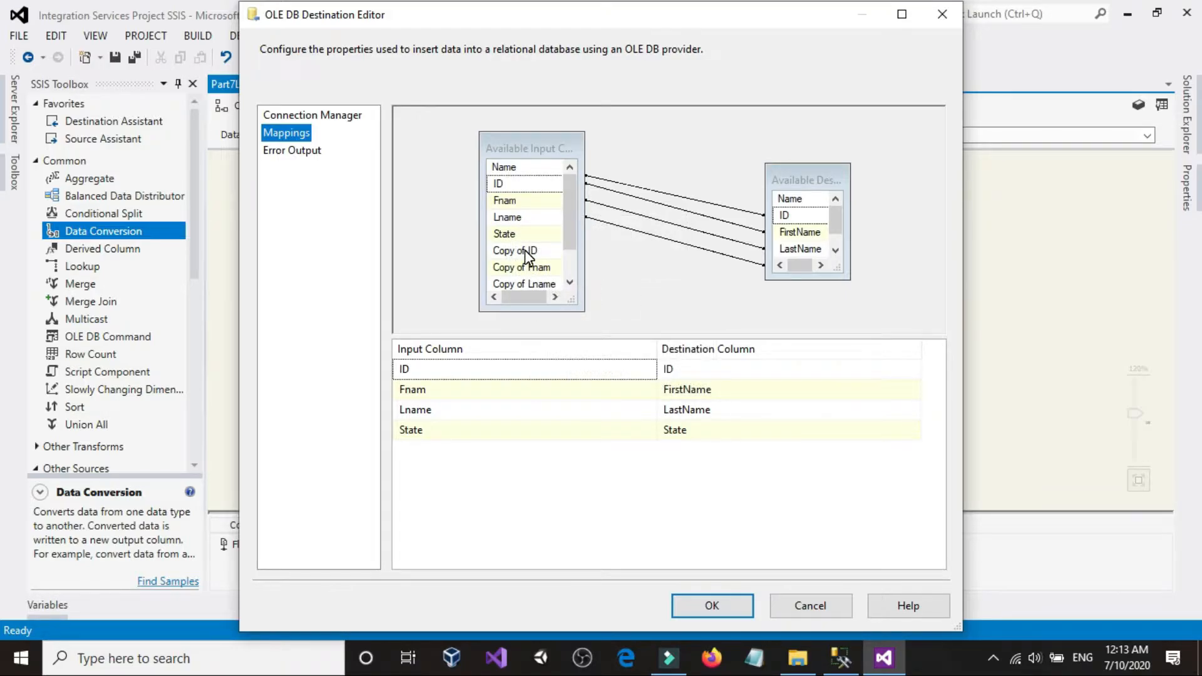
Map Copy of ID, Copy of Fnam, Copy of Lname and Copy of State to ID, FirstName, LastName and State, and accept the mappings.
drag(527, 254, 797, 221)
click(464, 387)
click(463, 457)
click(461, 408)
click(462, 494)
click(463, 430)
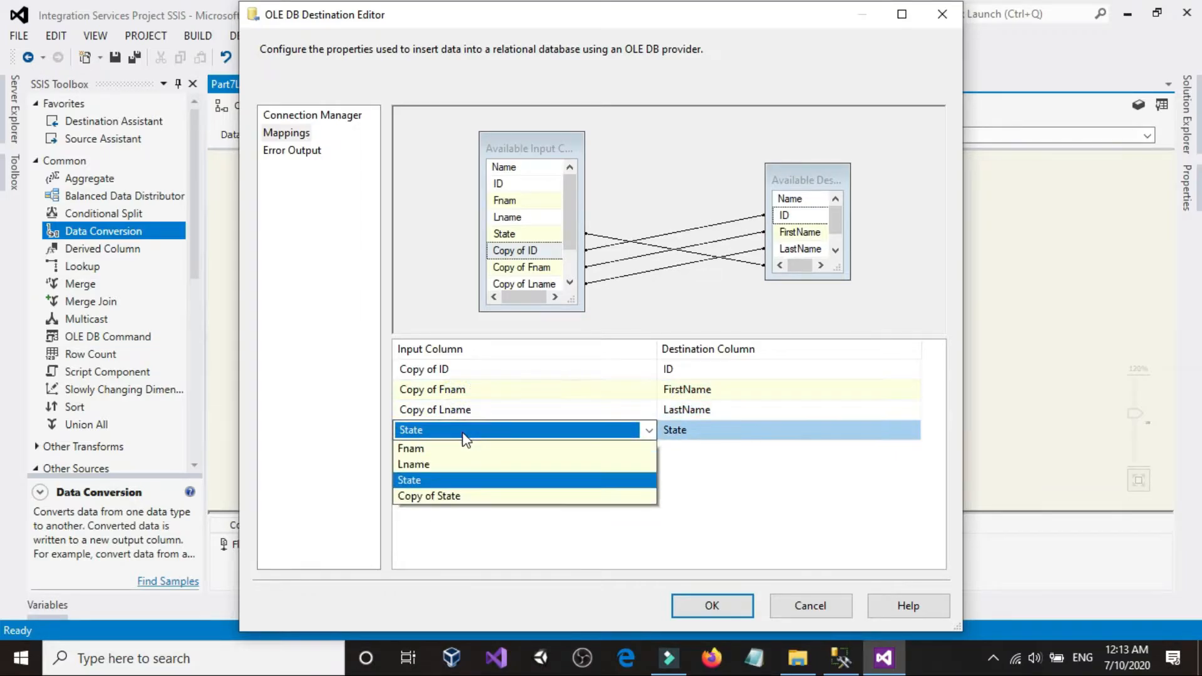
click(458, 526)
click(714, 606)
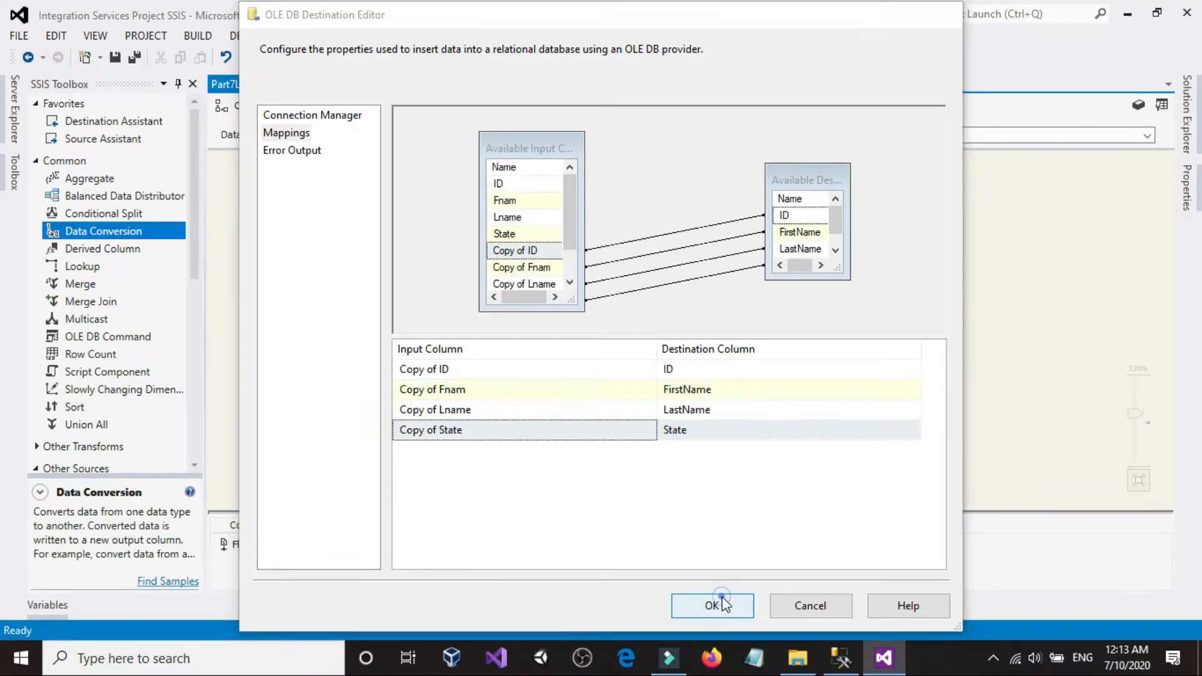
Return to the package's control flow, and review the source folder's text files and the dbo.Customers table before setting up the loop.
click(245, 106)
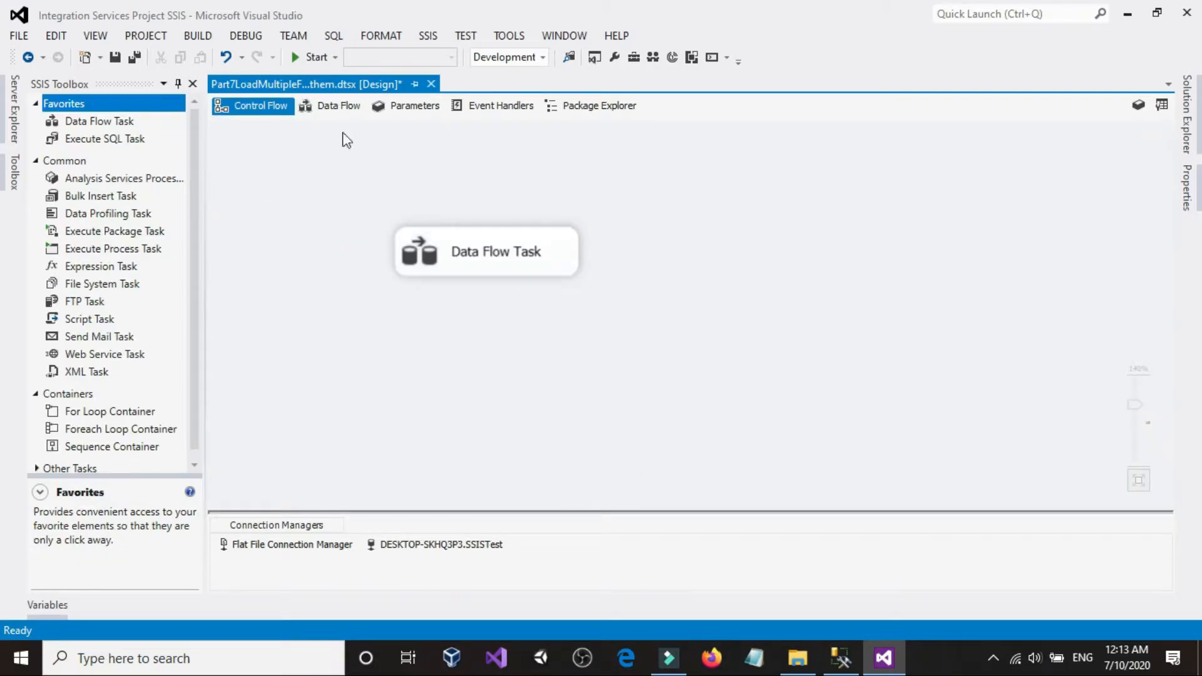
click(797, 658)
click(231, 477)
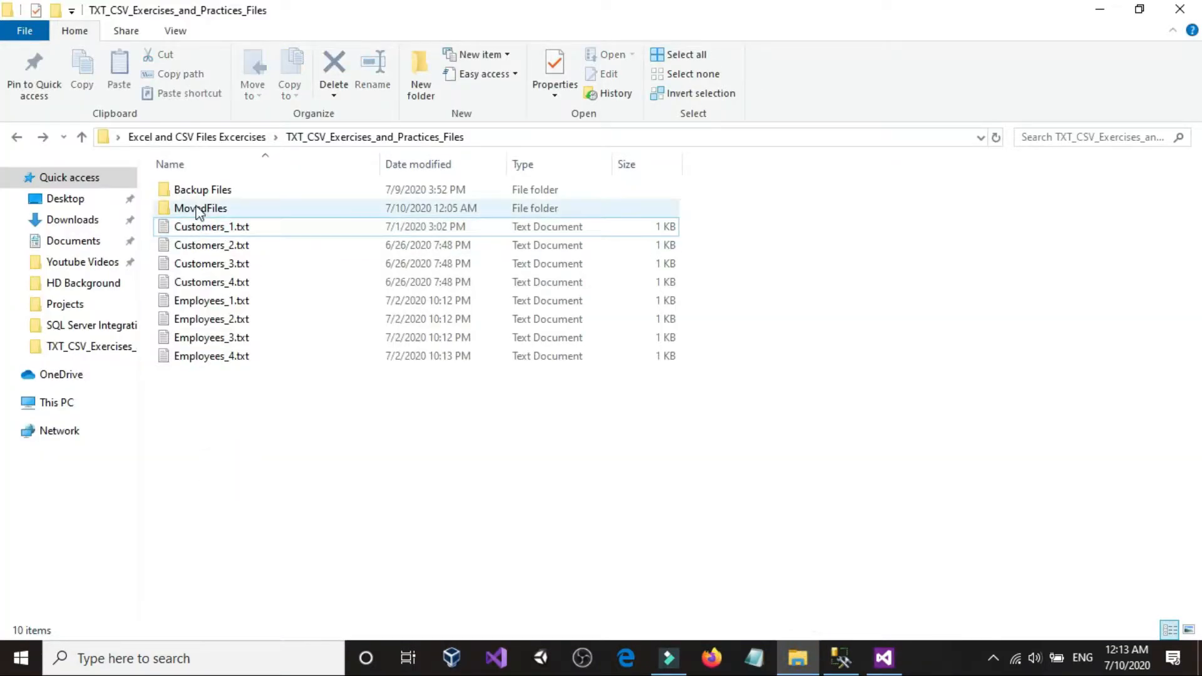
click(855, 653)
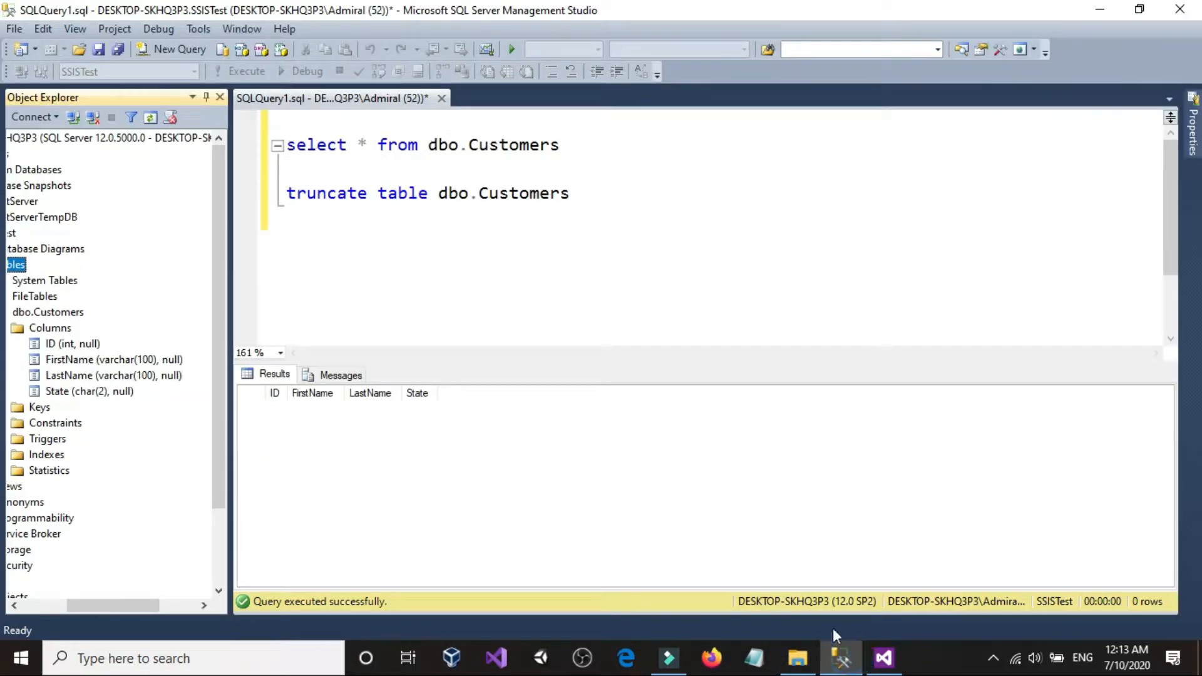
click(884, 658)
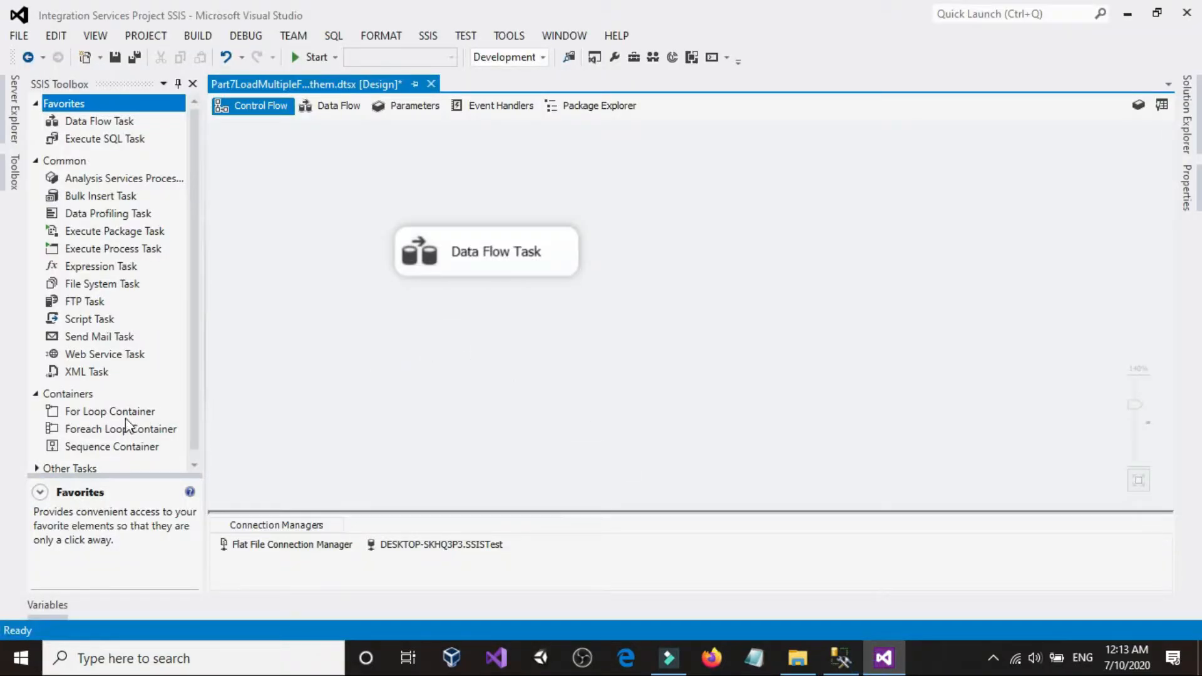
Add a Foreach Loop Container to the control flow, below the Data Flow Task.
click(108, 432)
drag(108, 433, 399, 348)
click(479, 352)
click(448, 272)
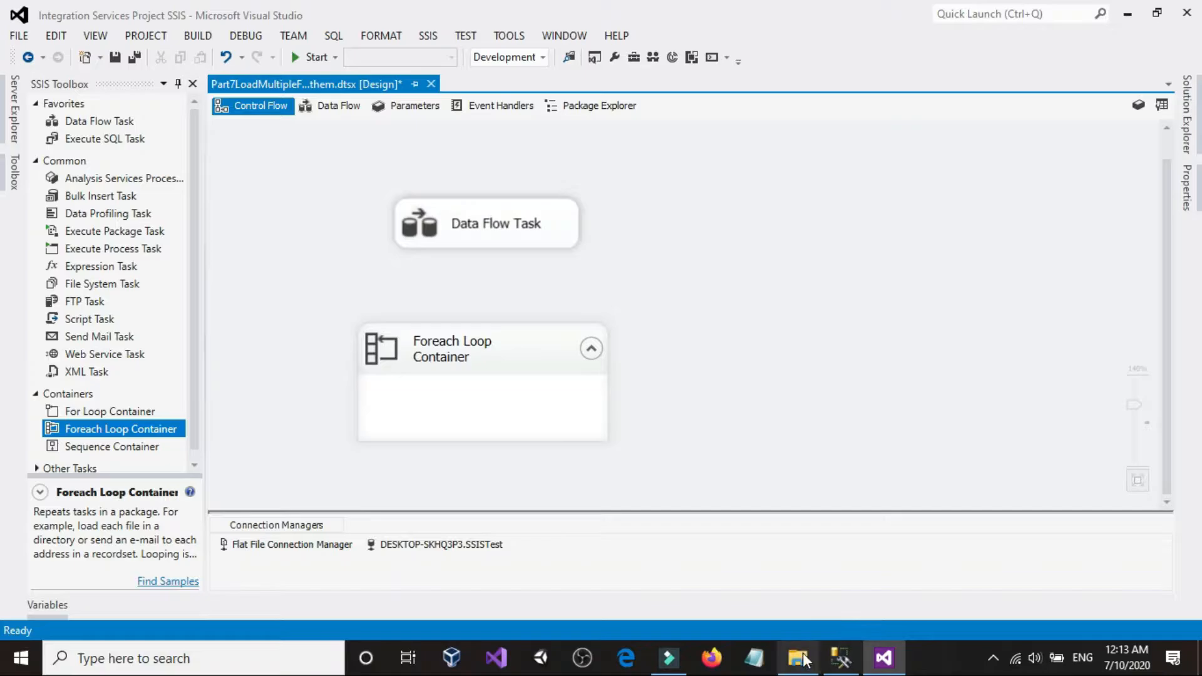
Move the Data Flow Task into the Foreach Loop Container, and reposition the container on the control flow canvas.
click(796, 658)
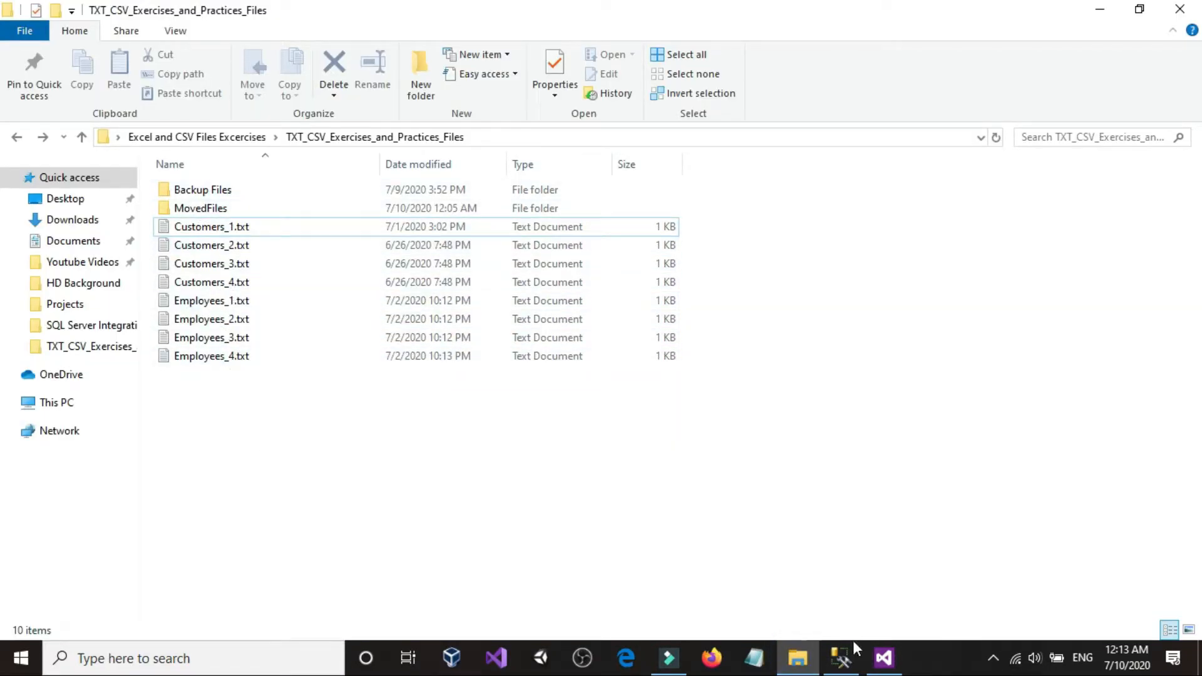
click(842, 658)
click(884, 658)
drag(499, 357, 422, 314)
drag(499, 235, 433, 395)
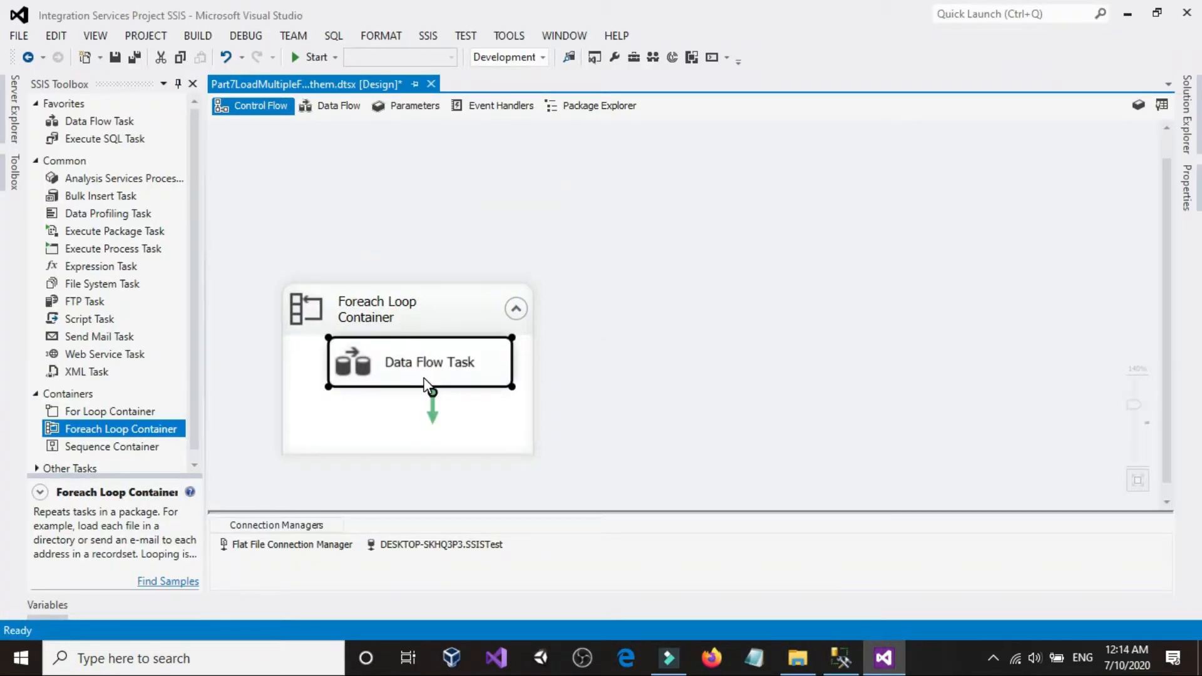
drag(416, 311, 421, 298)
click(746, 275)
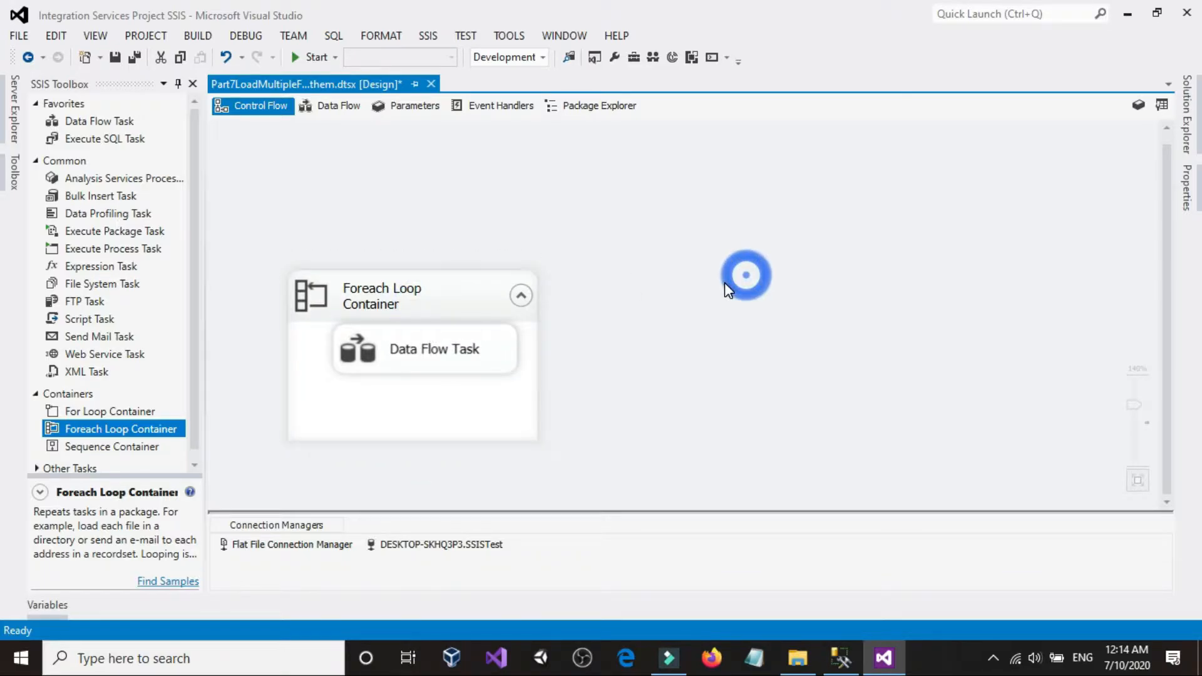
scroll(724, 283, up, 6)
drag(509, 278, 511, 235)
click(537, 230)
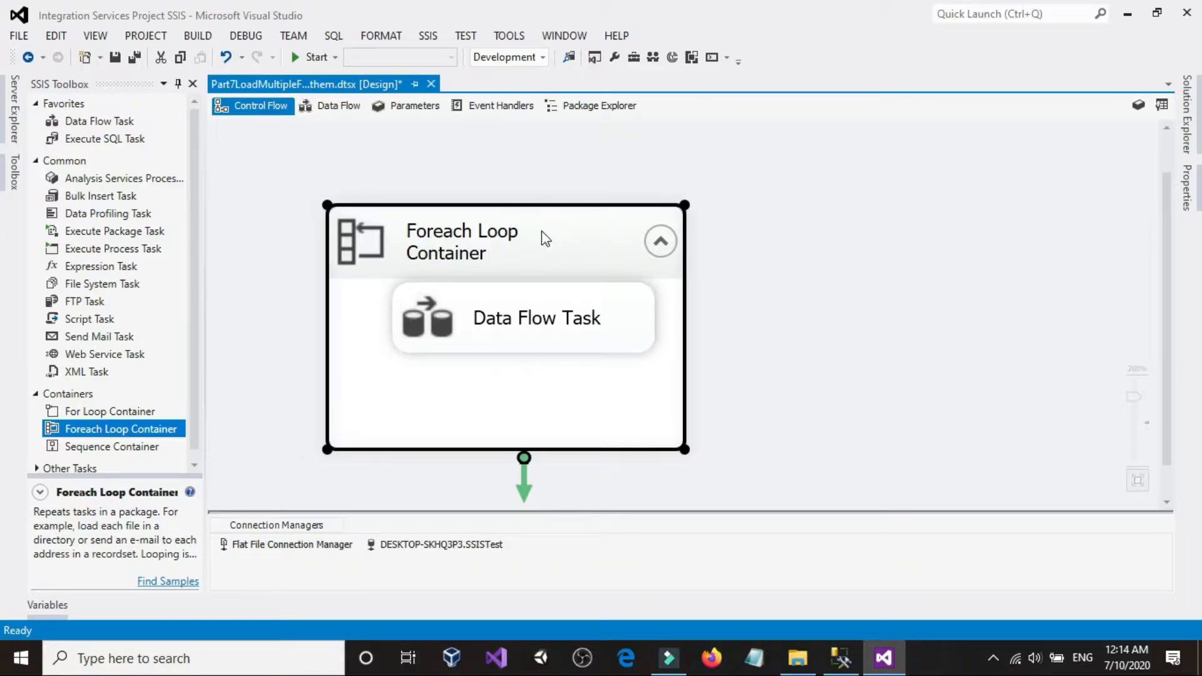
Open the Foreach Loop Container's collection settings and copy the full path of the TXT_CSV_Exercises_and_Practices_Files folder from File Explorer.
double_click(542, 233)
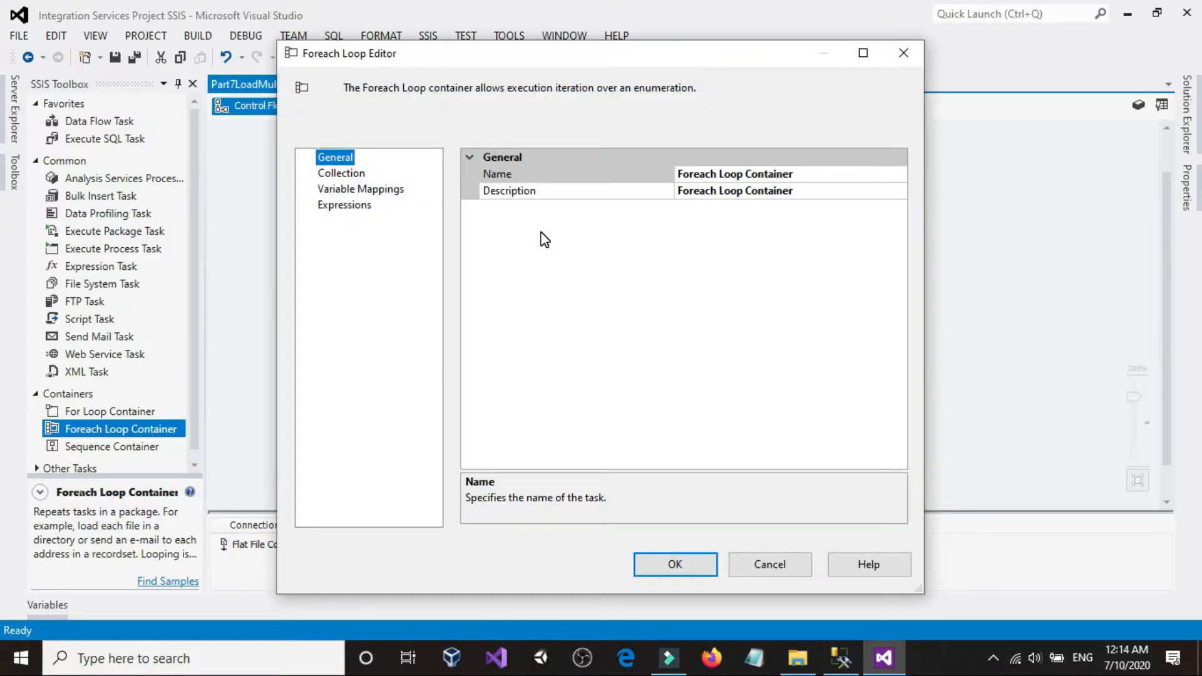
click(343, 174)
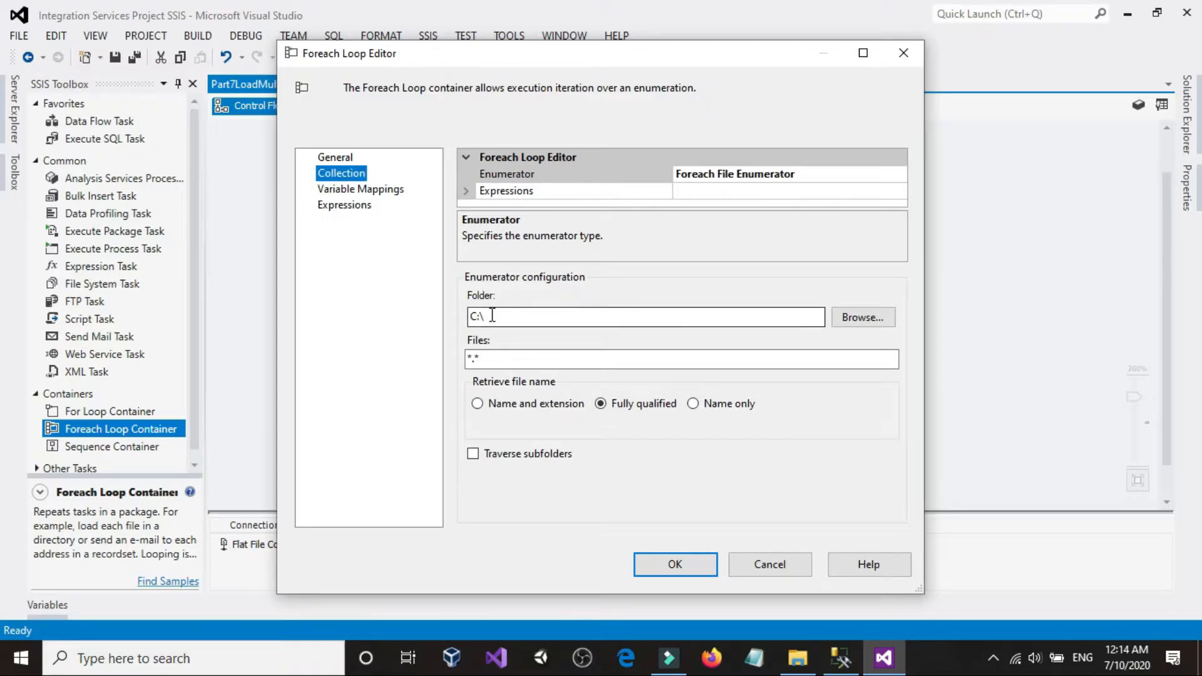
click(818, 664)
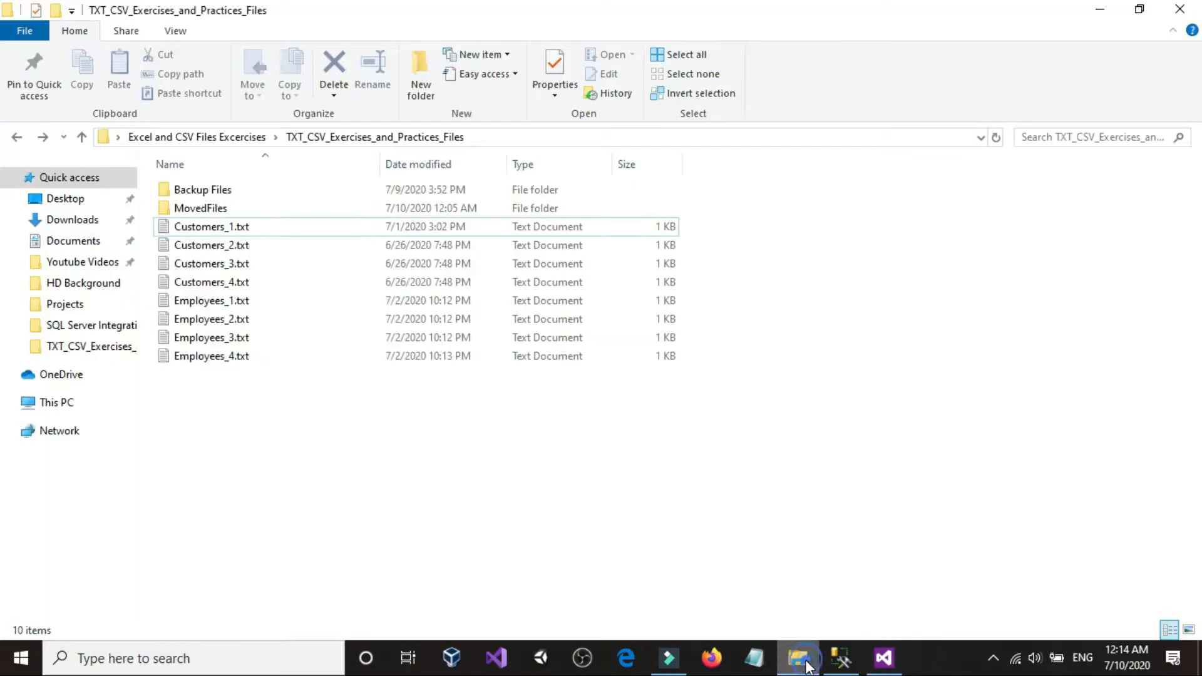
click(706, 143)
right_click(706, 143)
key(ctrl+c)
click(741, 192)
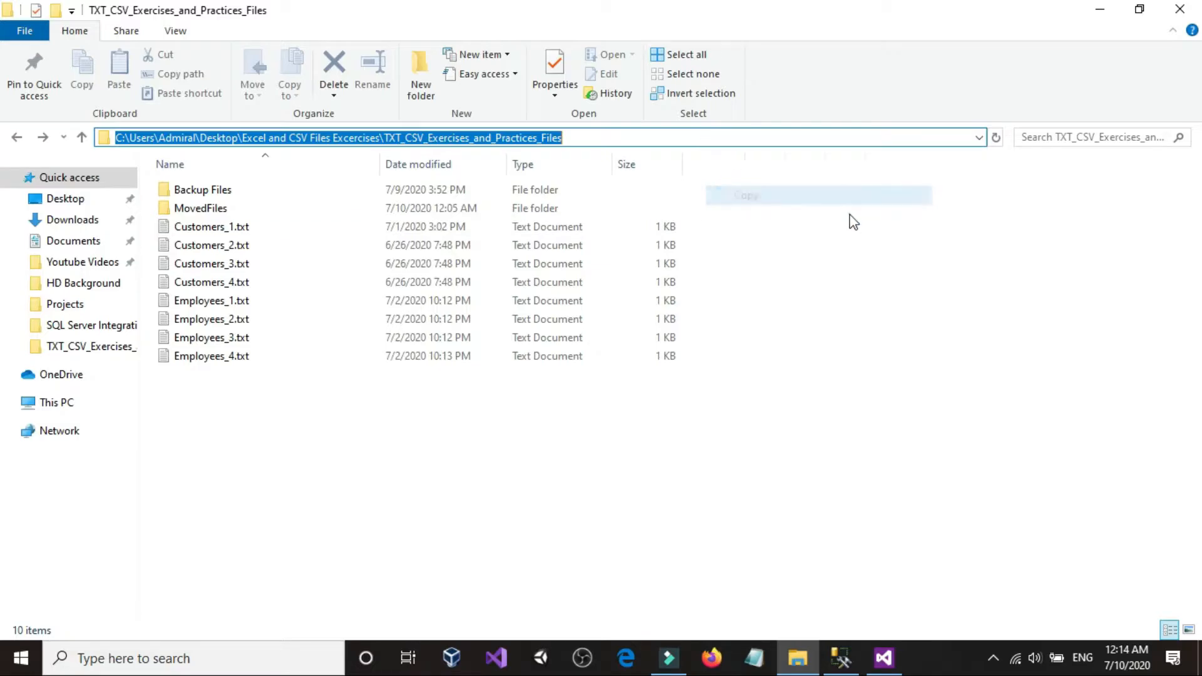
click(848, 215)
click(877, 668)
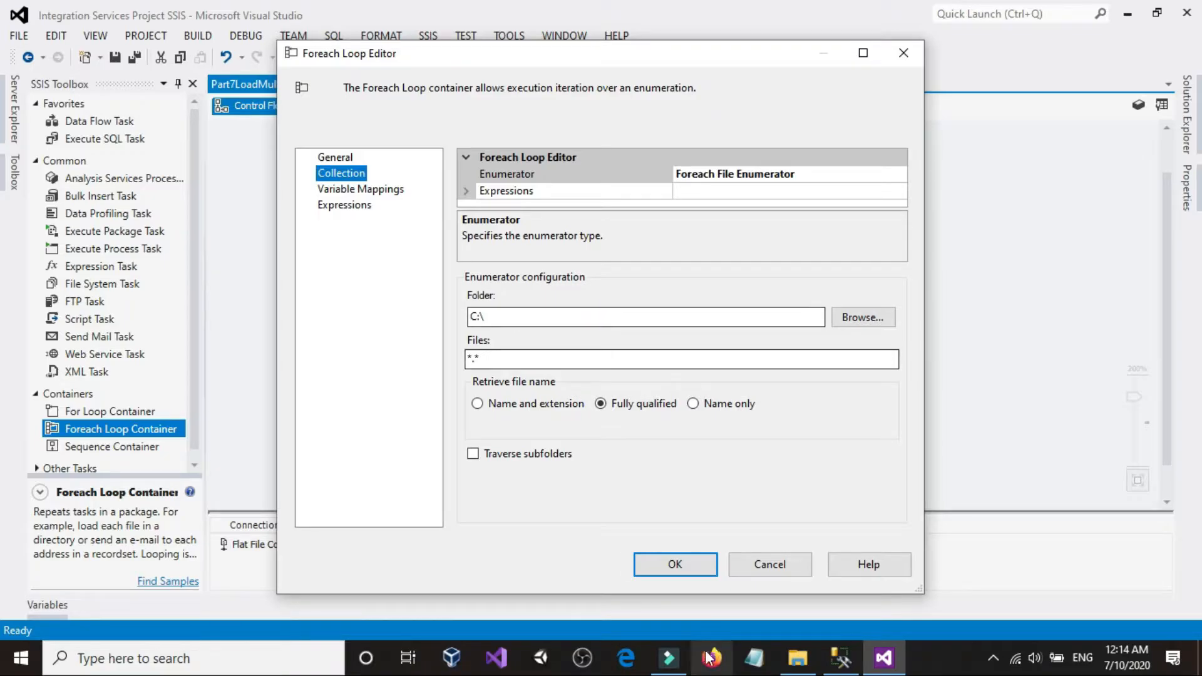
Recheck the source folder in File Explorer, and dismiss the Foreach Loop Editor in Visual Studio without saving.
key(alt+Tab)
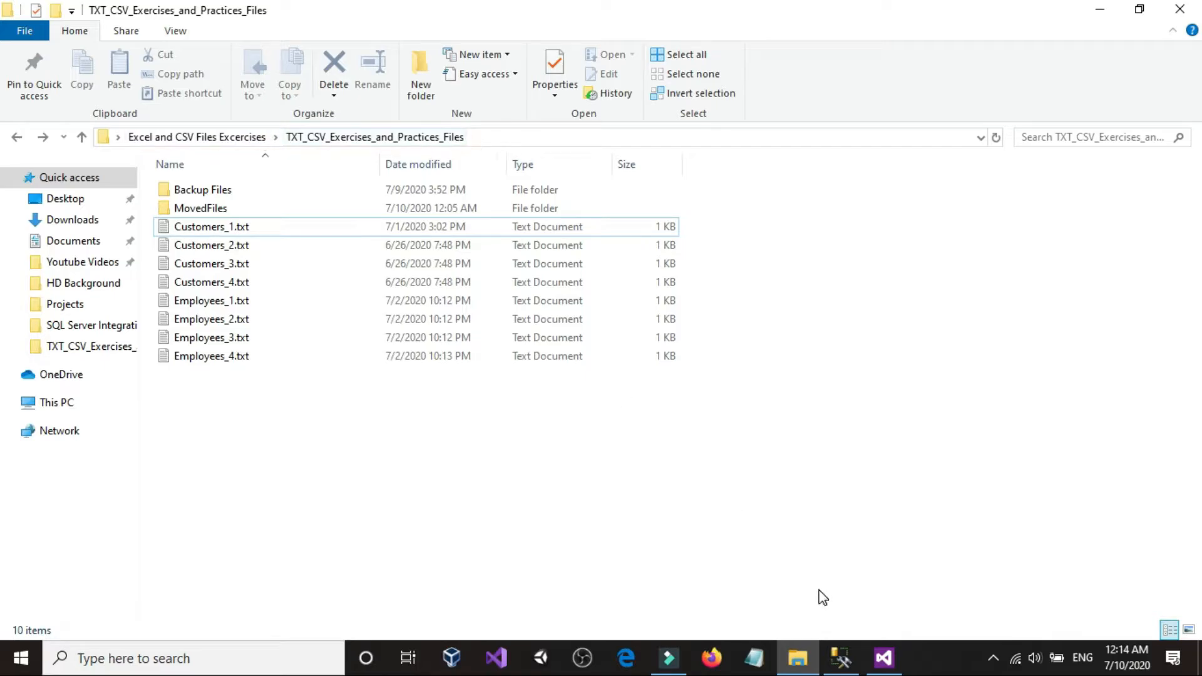
click(882, 659)
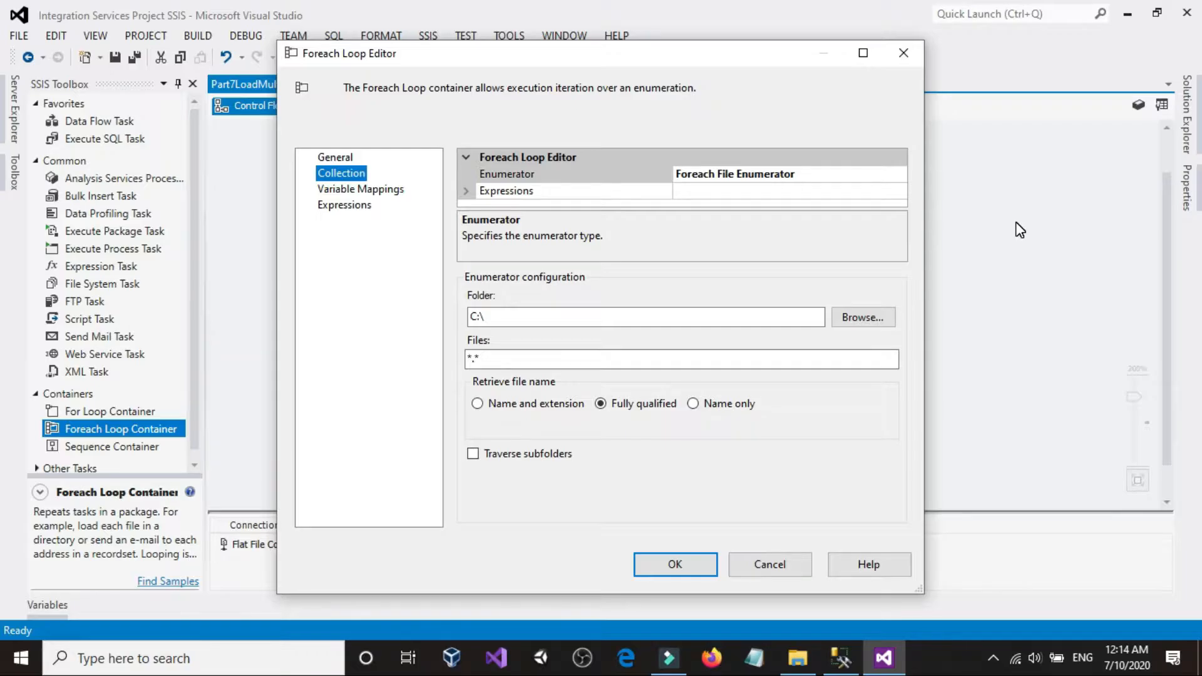
click(762, 573)
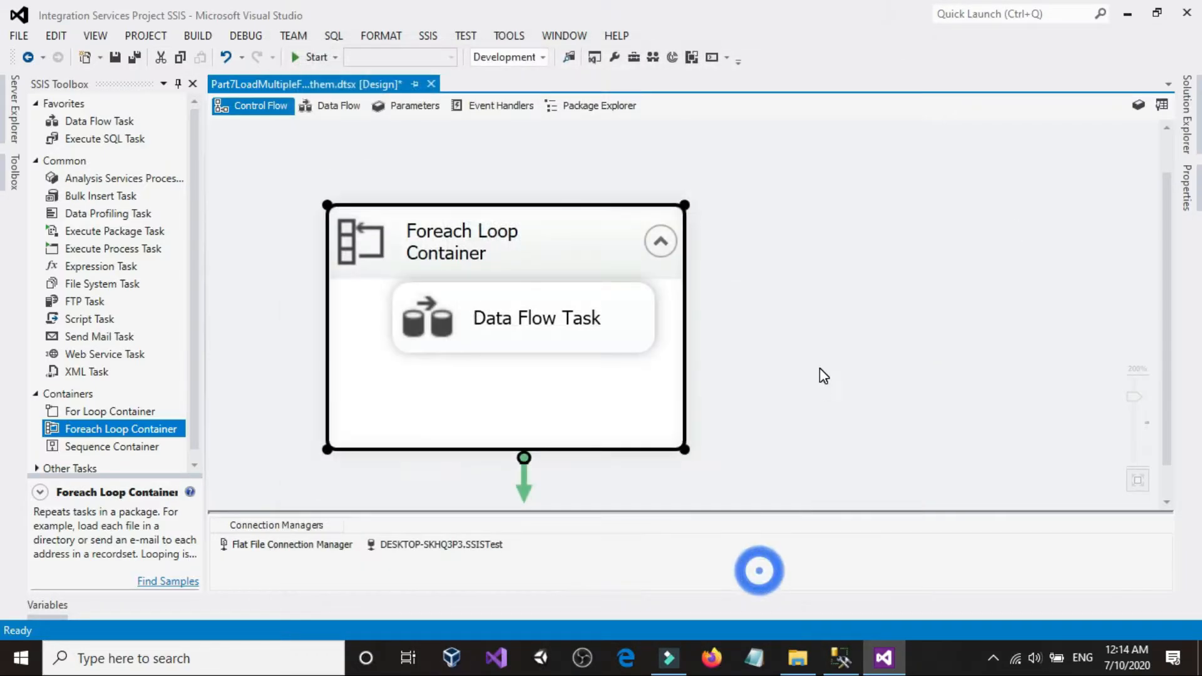
Add a package variable named FilePath with the data type String.
right_click(802, 223)
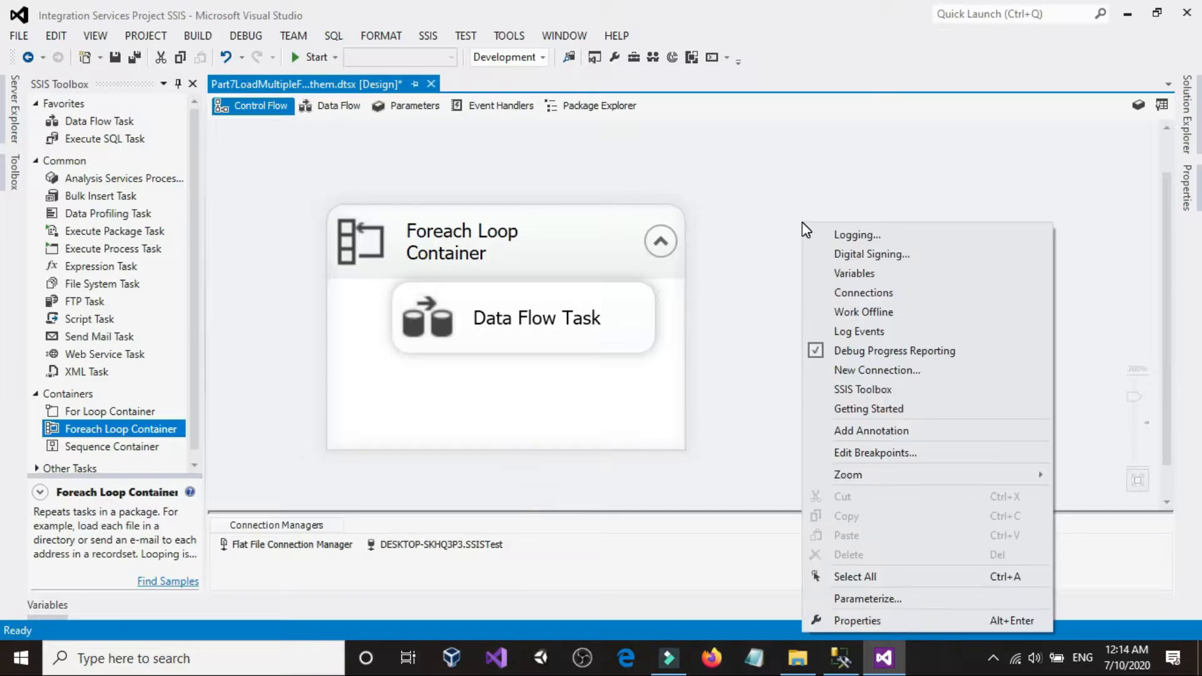
click(827, 274)
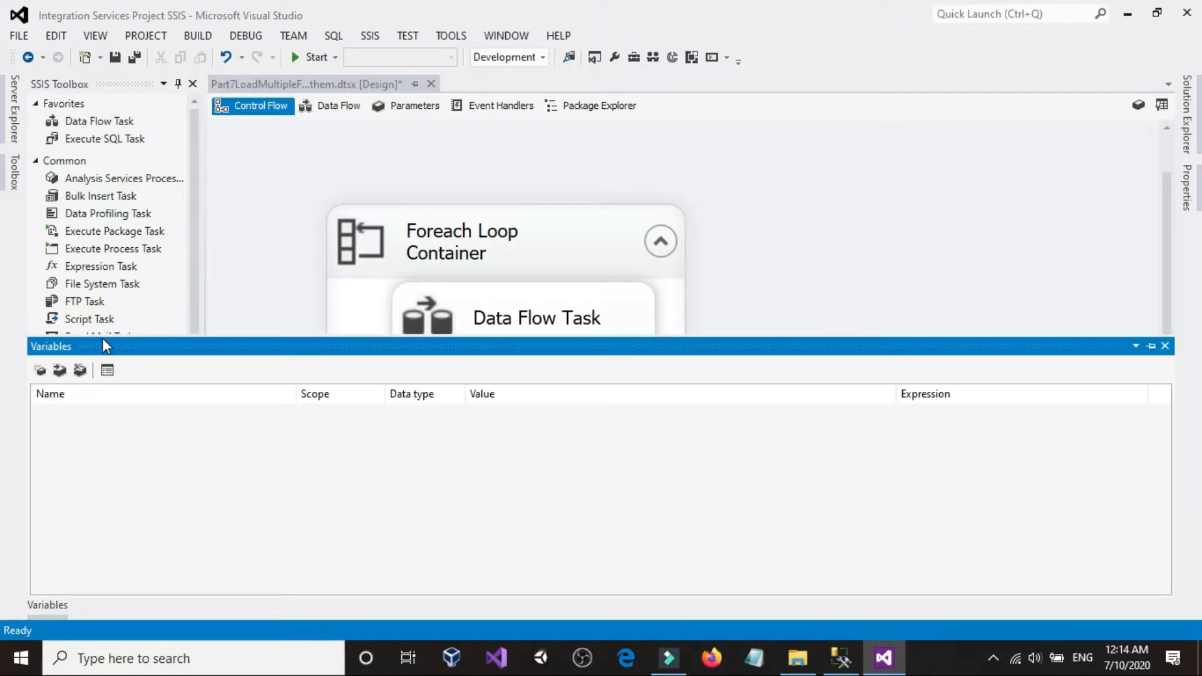
click(40, 370)
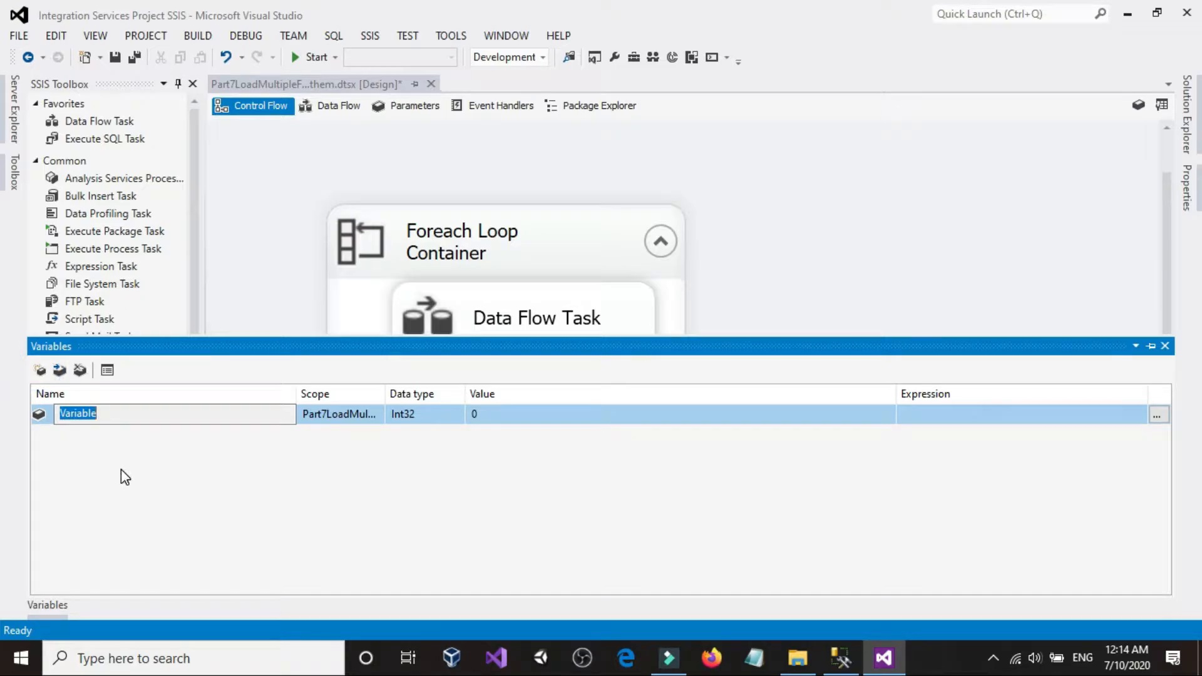
text(FilePath)
click(448, 414)
click(454, 414)
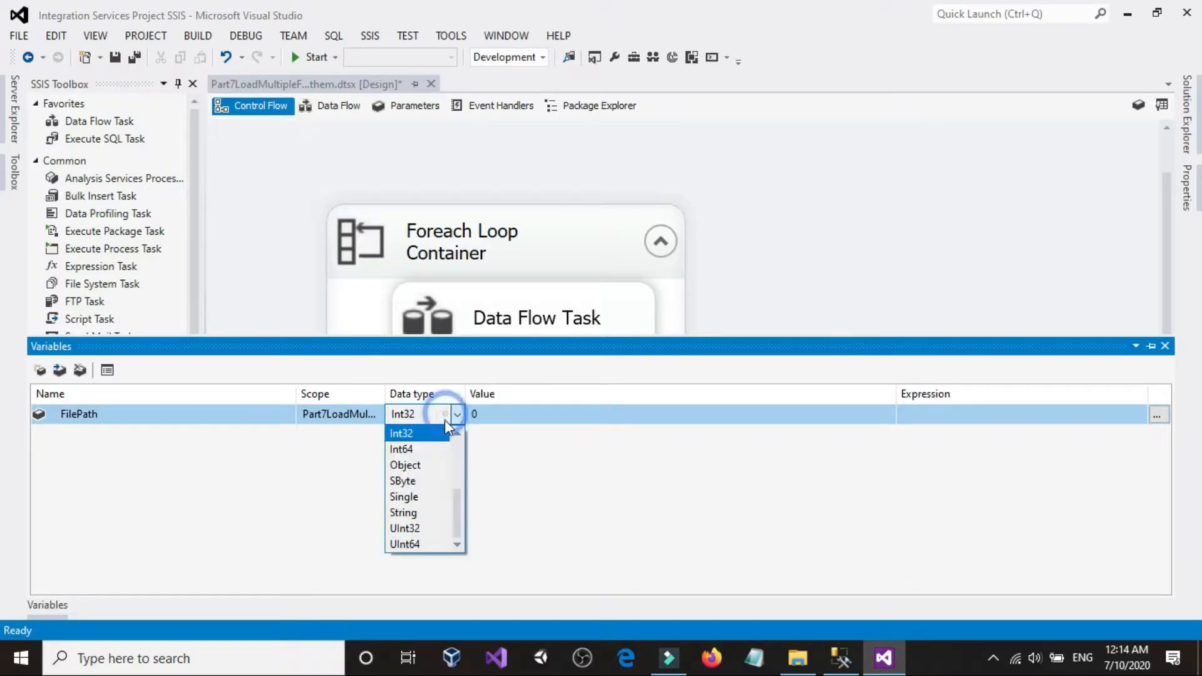
click(441, 513)
Set FilePath's value to the copied TXT_CSV_Exercises_and_Practices_Files folder path, check the source folder, and return to the control flow canvas.
click(537, 416)
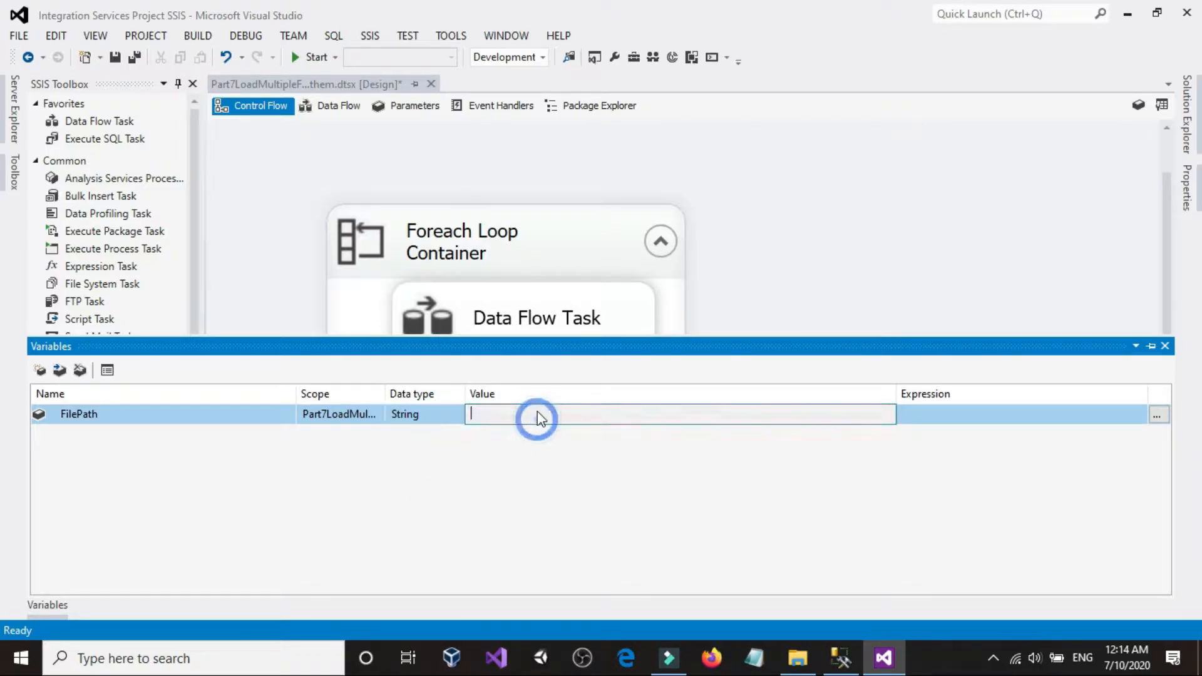
right_click(538, 415)
click(616, 246)
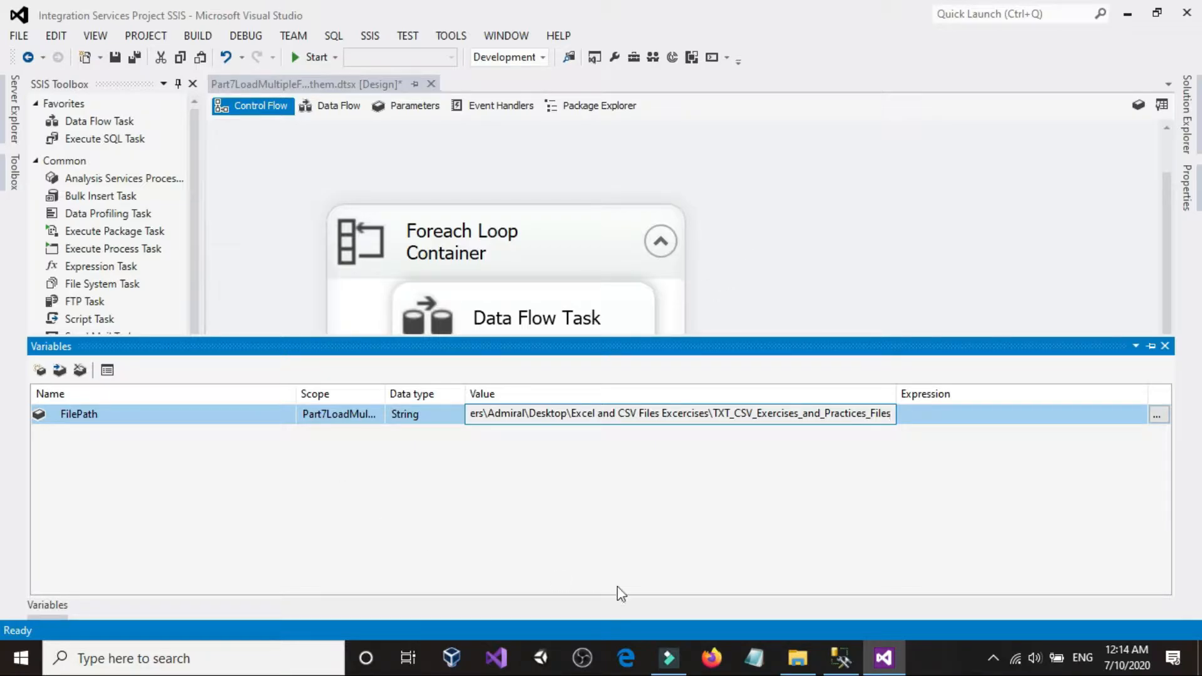
click(790, 662)
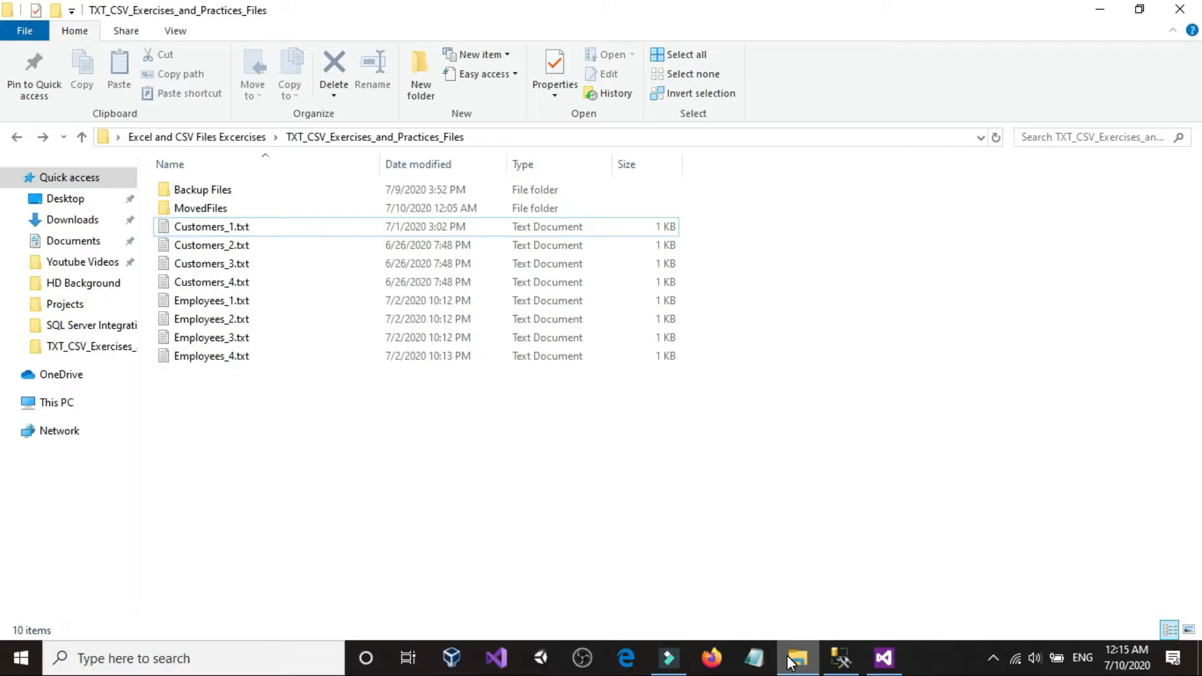
click(791, 661)
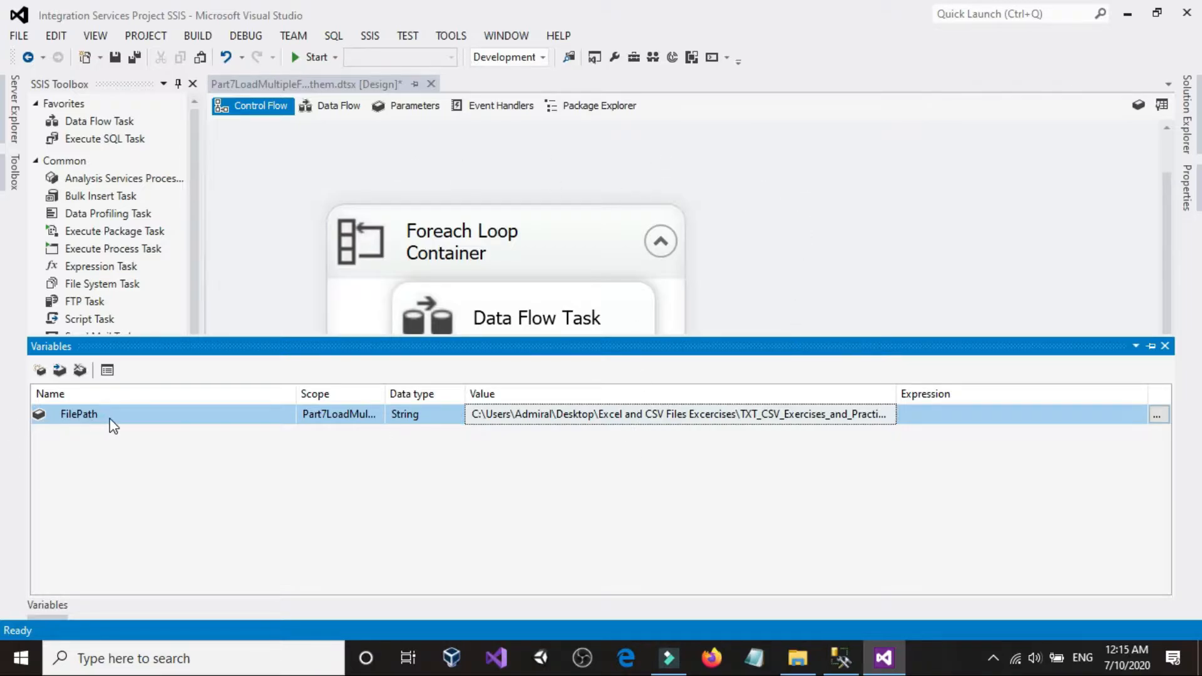
click(846, 212)
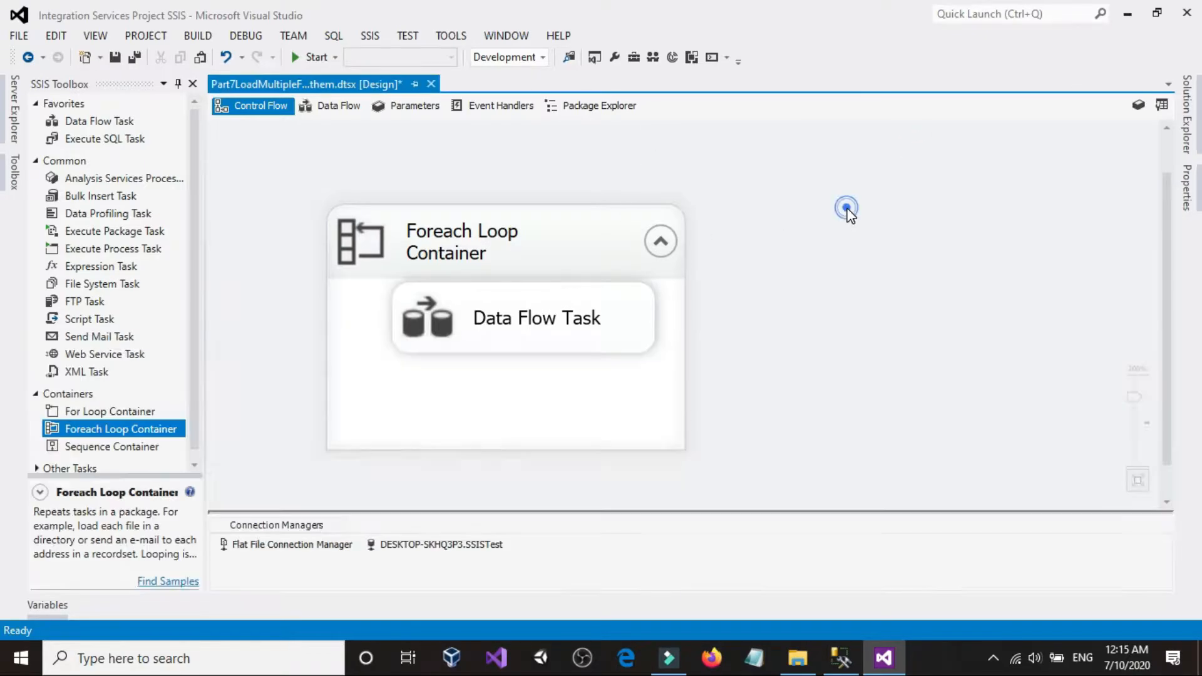
Reopen the Foreach Loop Container's collection settings and choose Foreach File Enumerator as the enumerator.
double_click(558, 246)
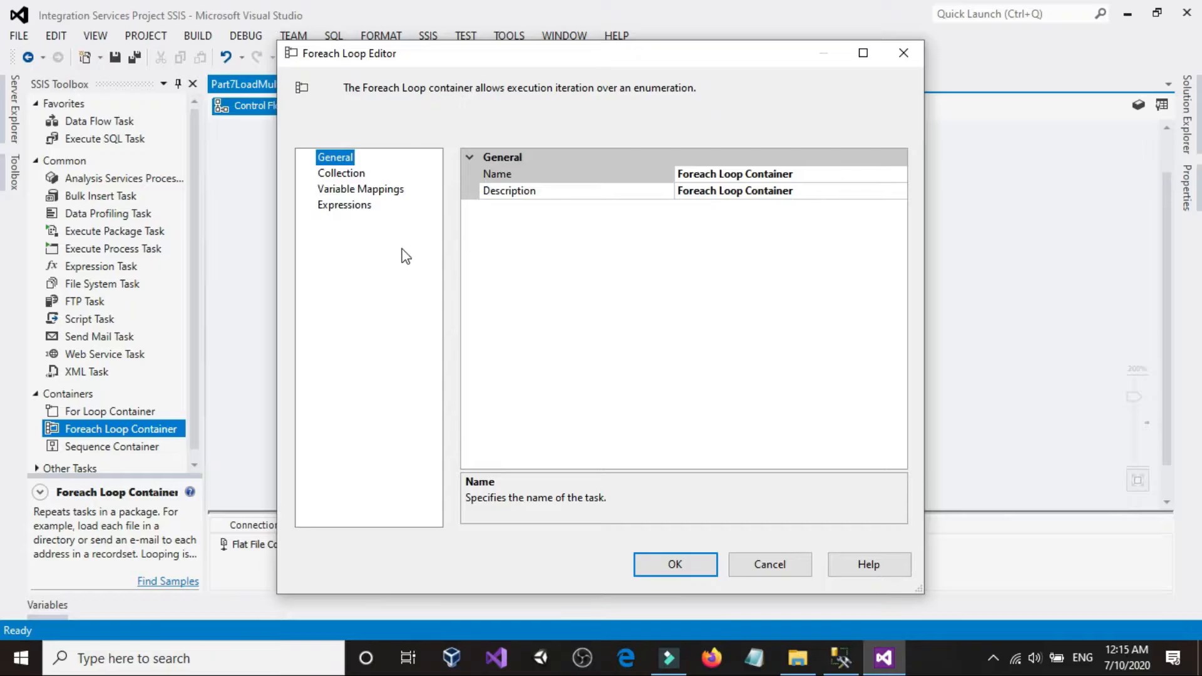
click(339, 175)
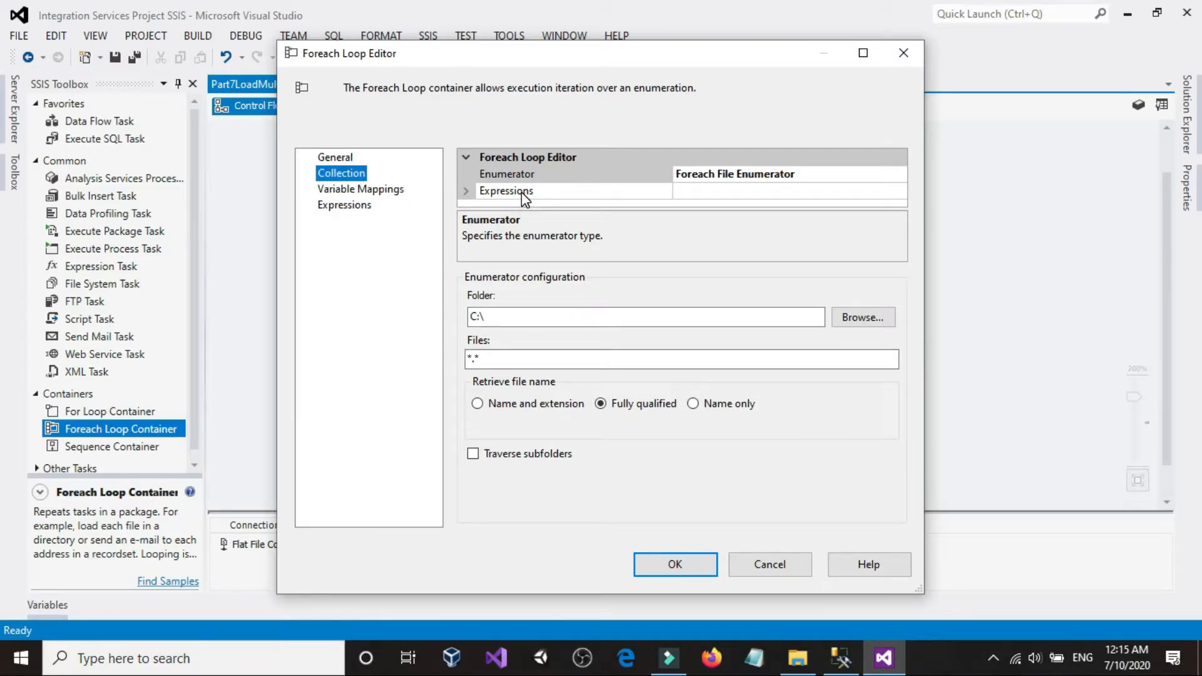
click(752, 191)
click(896, 192)
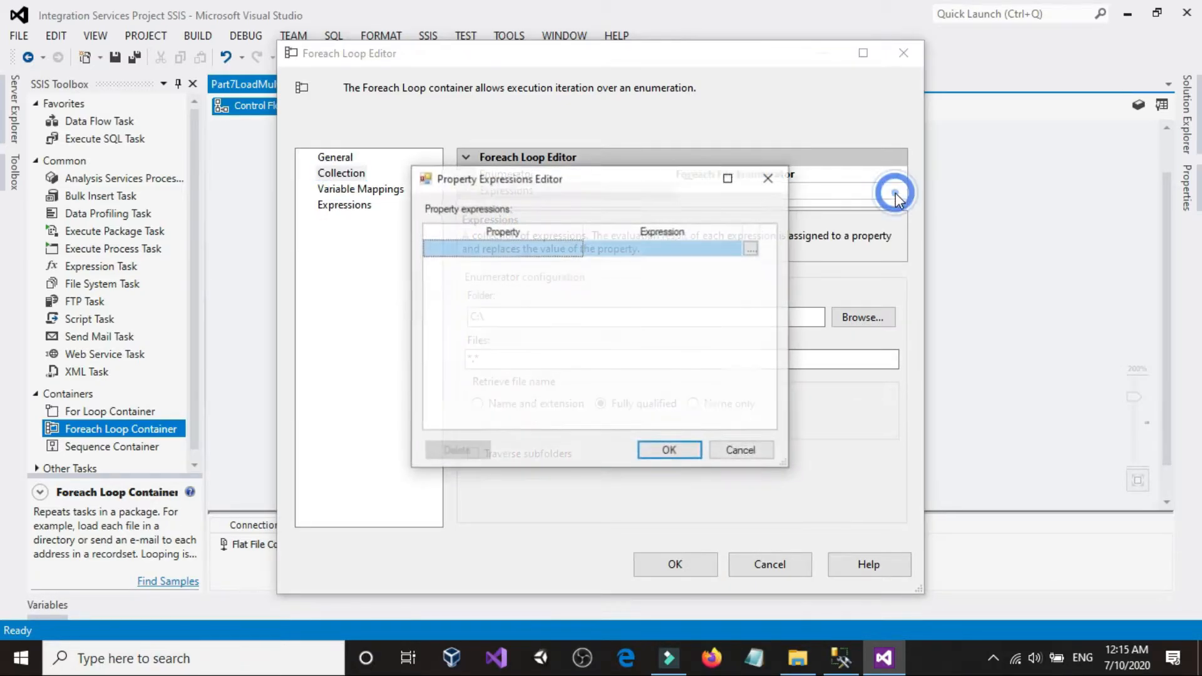
click(732, 449)
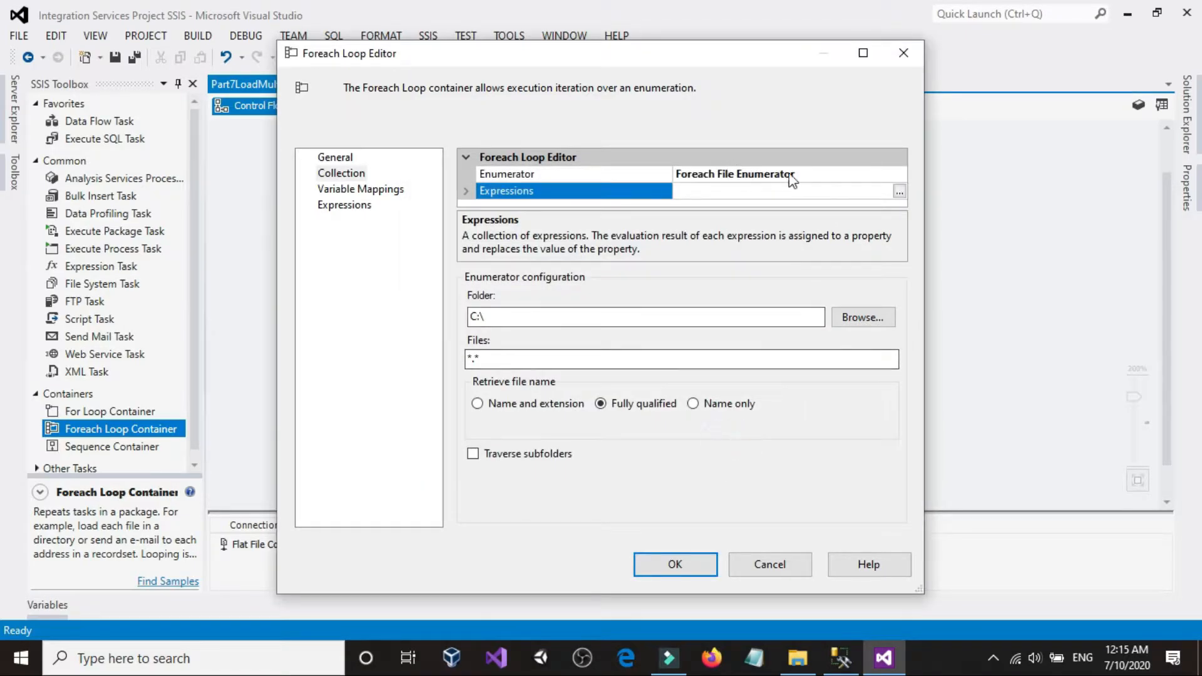
click(750, 179)
click(898, 174)
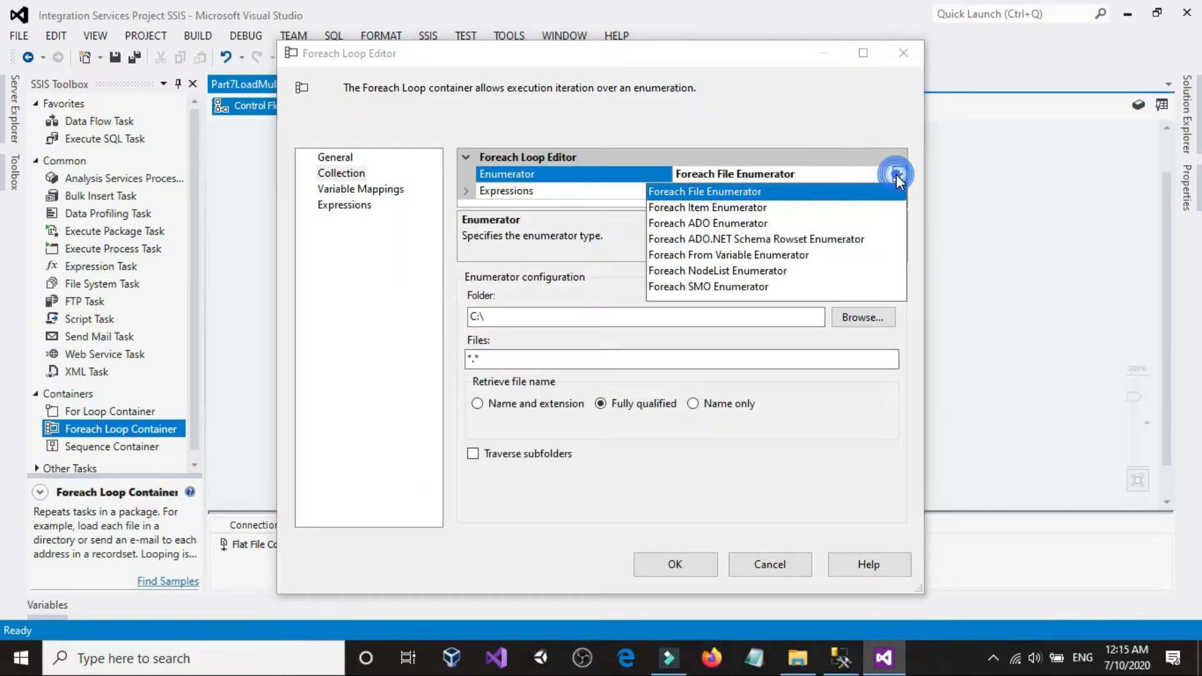
click(730, 192)
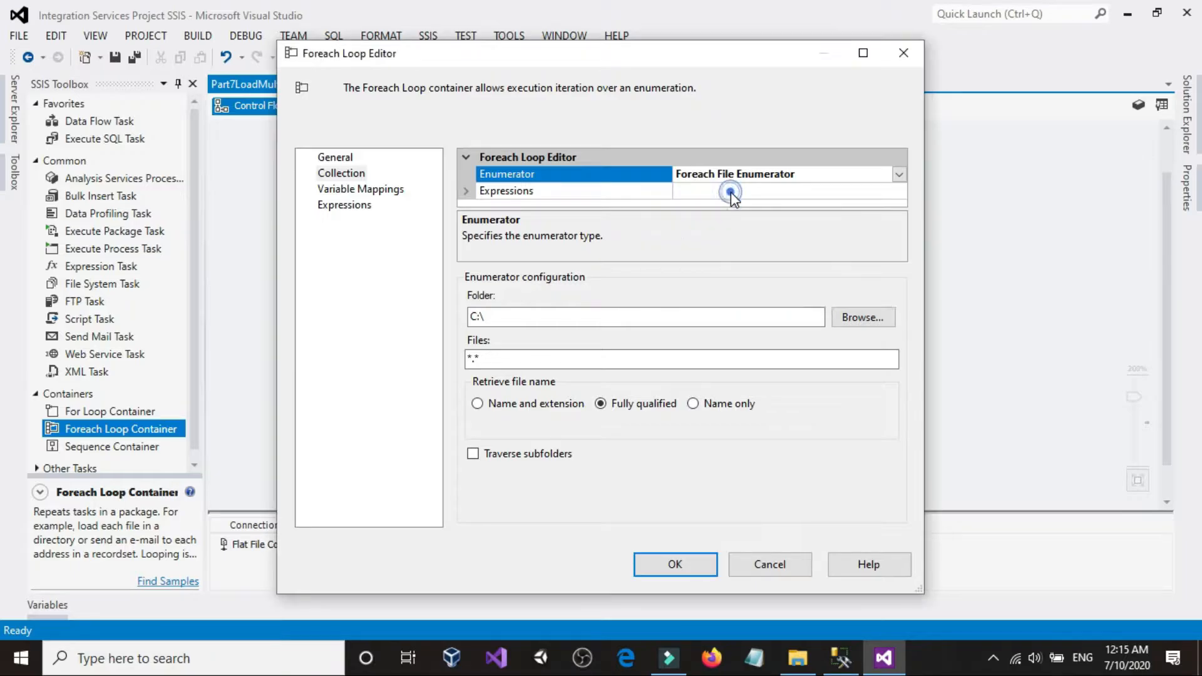
Add a property expression that sets the enumerator's Directory to @[User::FilePath], evaluate it, and accept it.
click(765, 195)
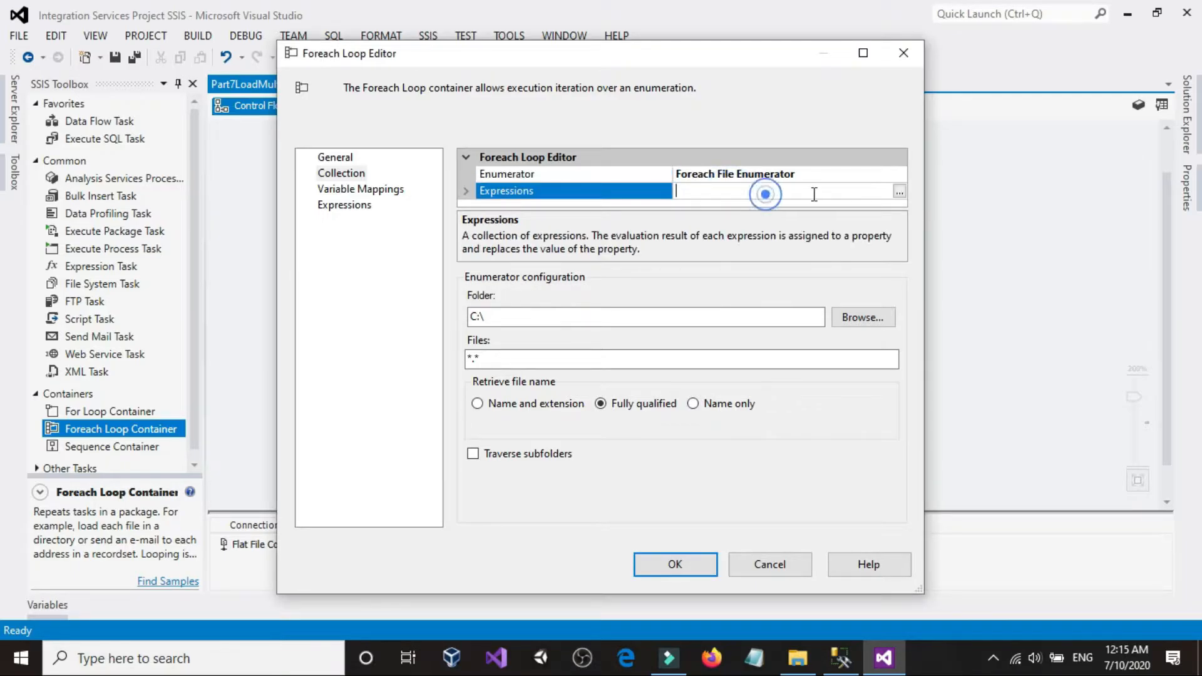
click(899, 192)
click(565, 244)
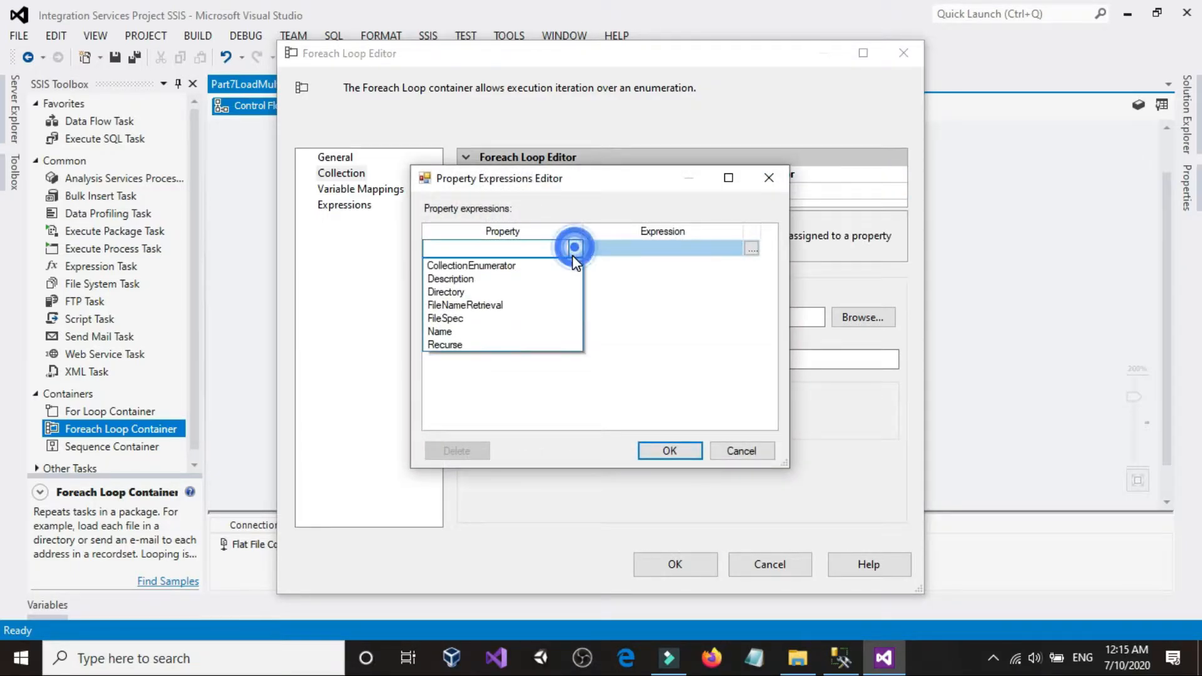
click(527, 292)
click(751, 249)
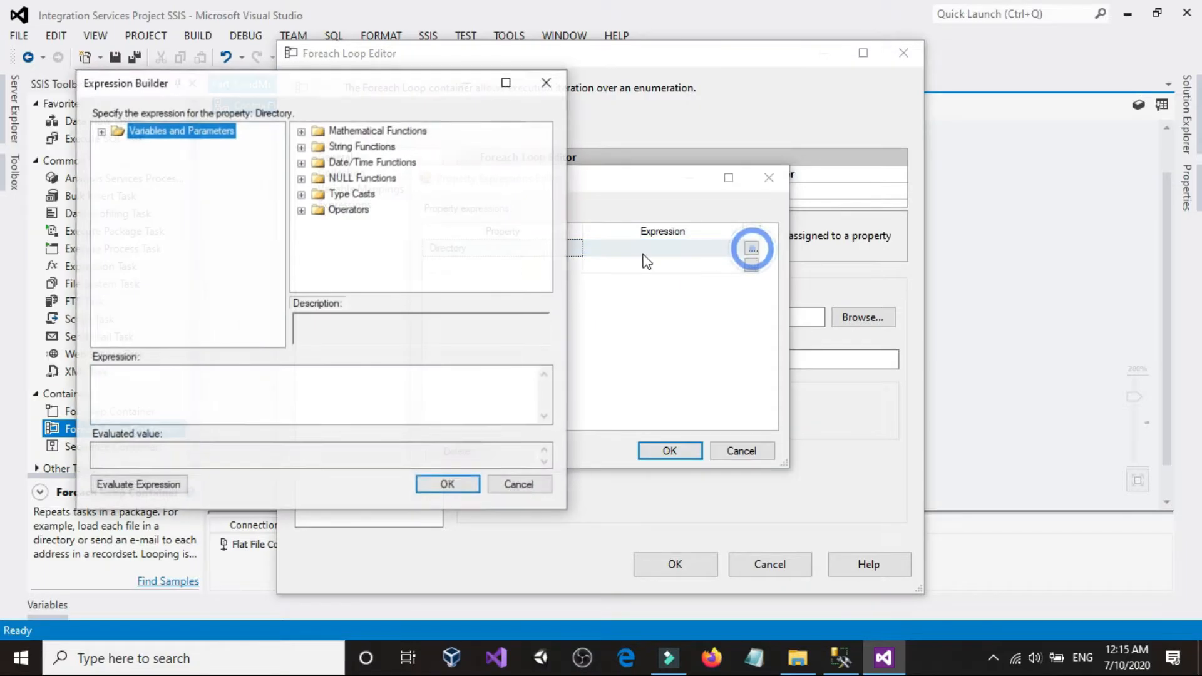
double_click(213, 132)
drag(174, 162, 188, 404)
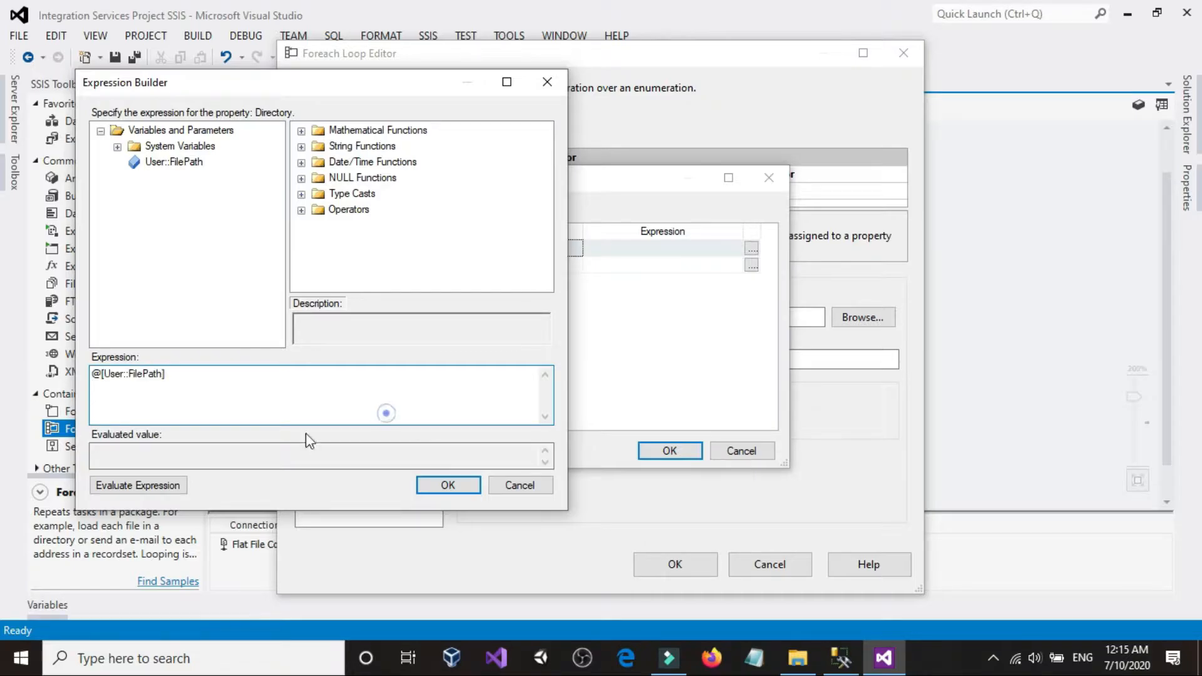
click(135, 486)
click(449, 486)
click(667, 451)
Check the file names and extensions in the source folder, and set the enumerator's Files filter to *.txt.
click(524, 360)
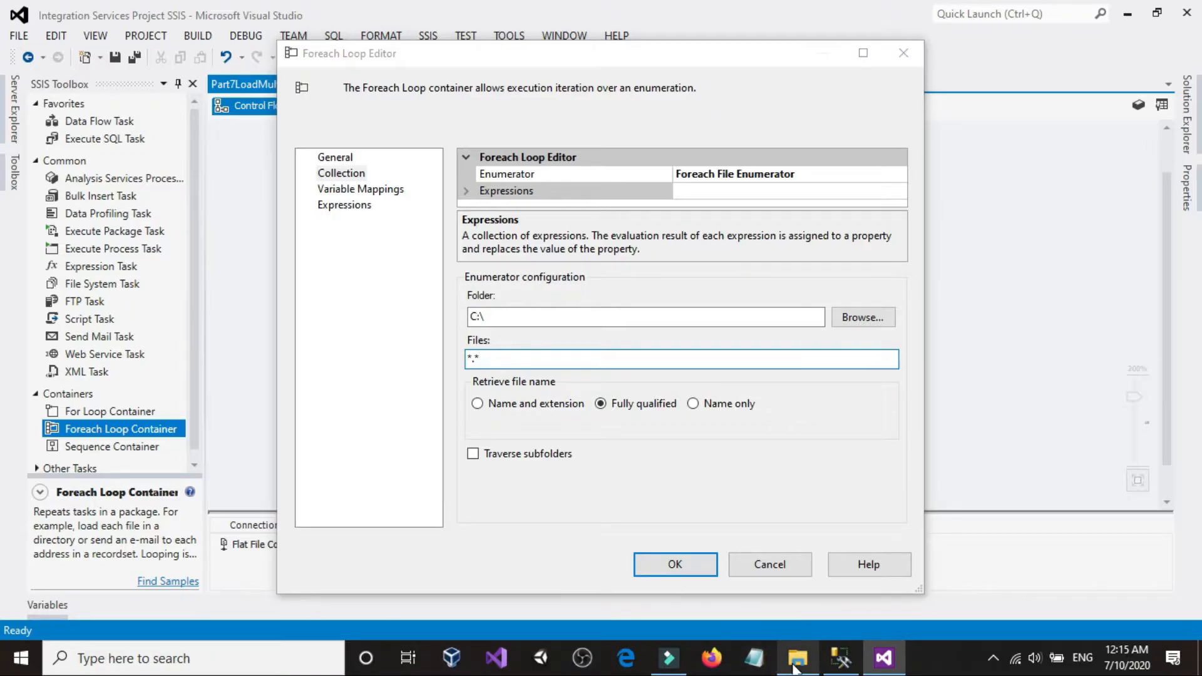
click(798, 657)
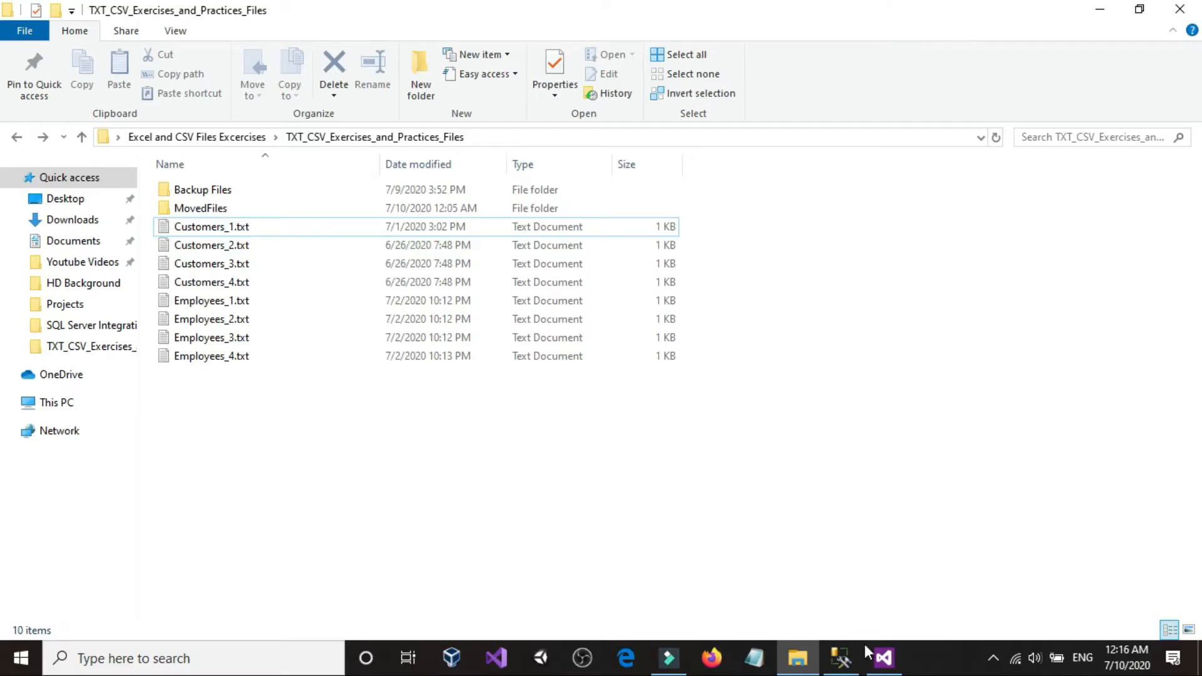
click(883, 658)
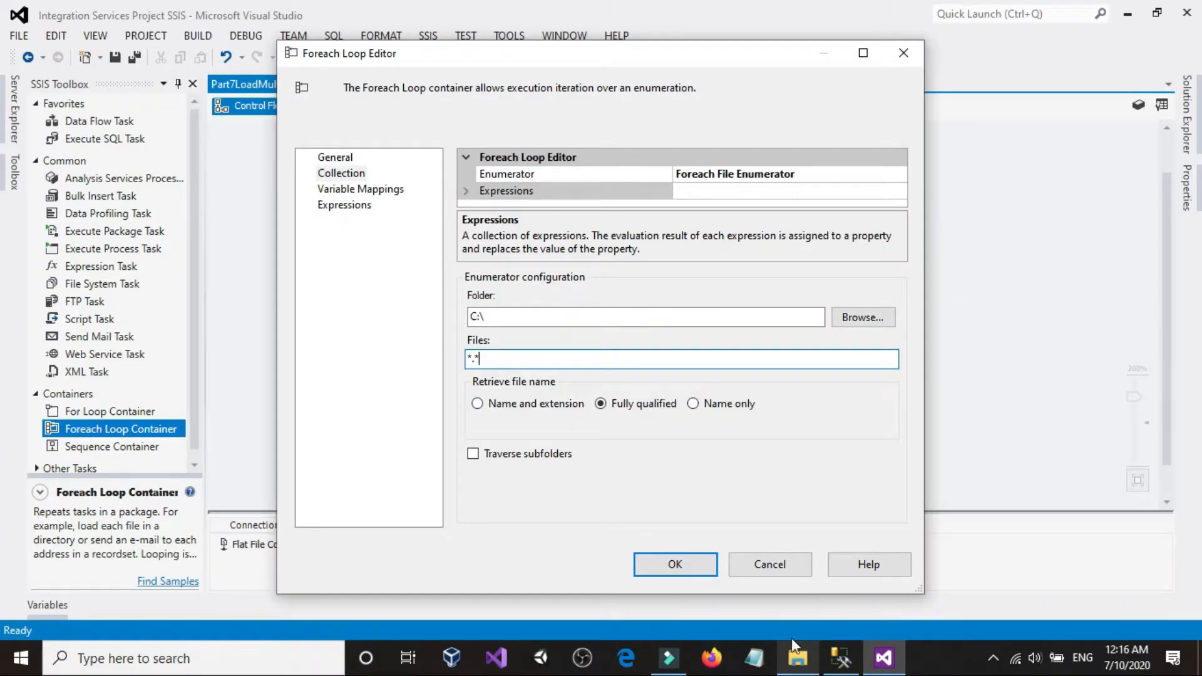
click(799, 661)
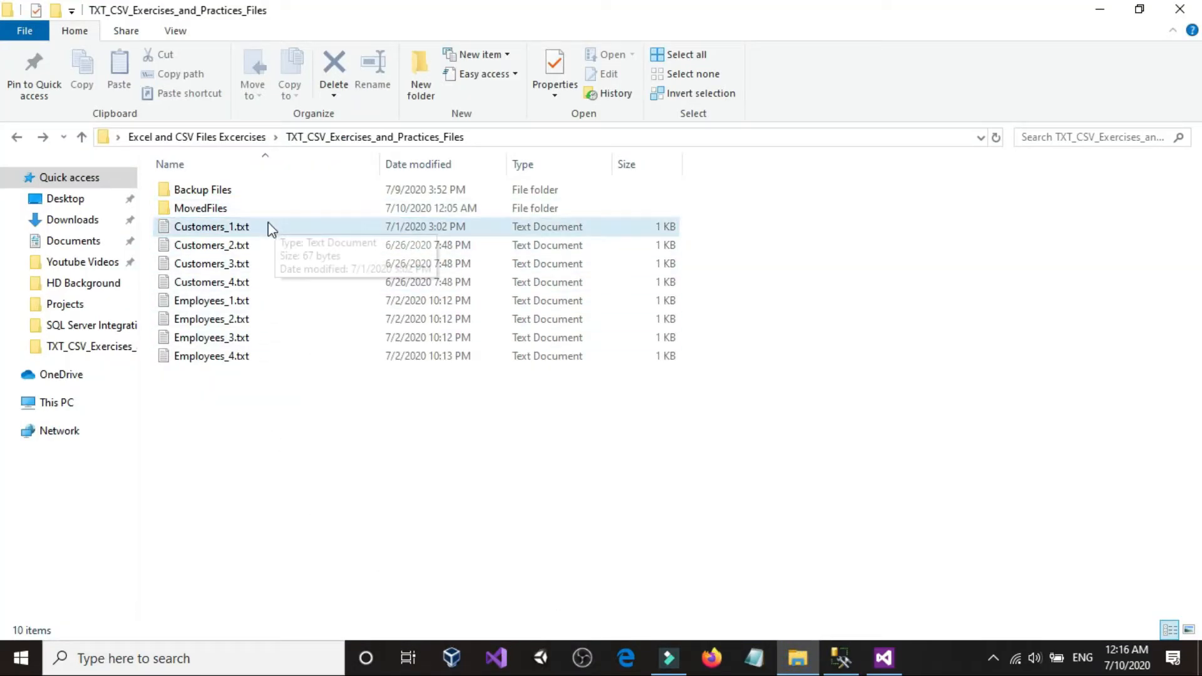
click(869, 658)
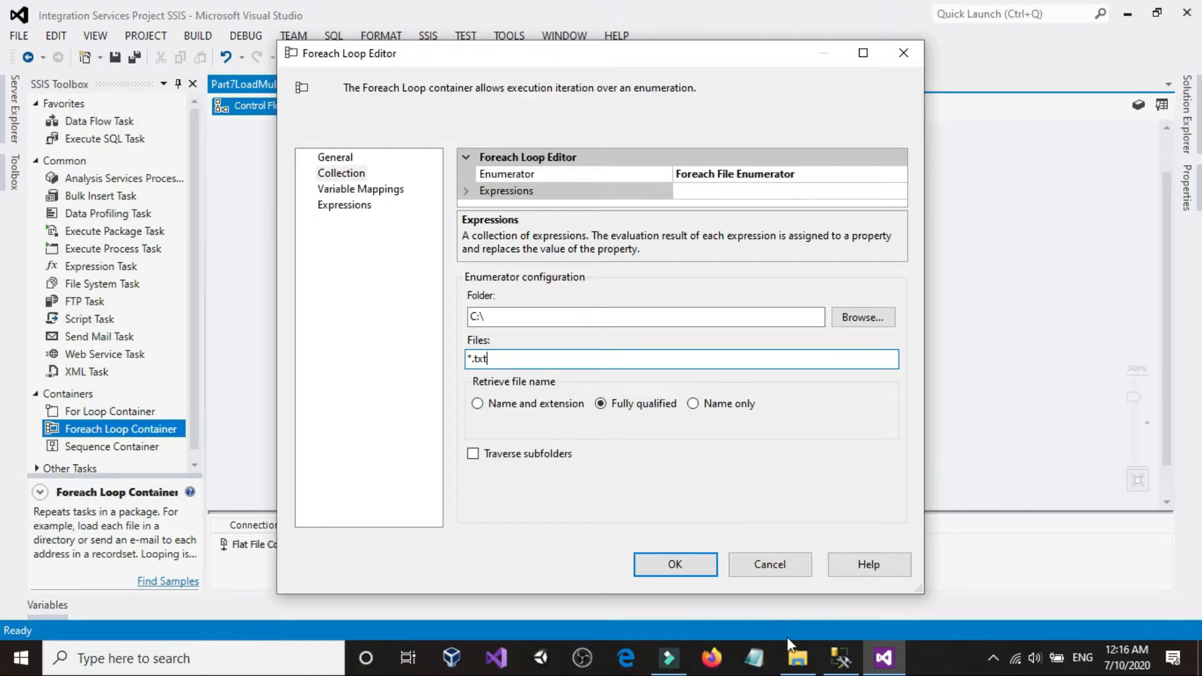
Review the source folder's text files and the dbo.Customers query in SQL Server Management Studio, and return to the Foreach Loop Editor.
click(808, 658)
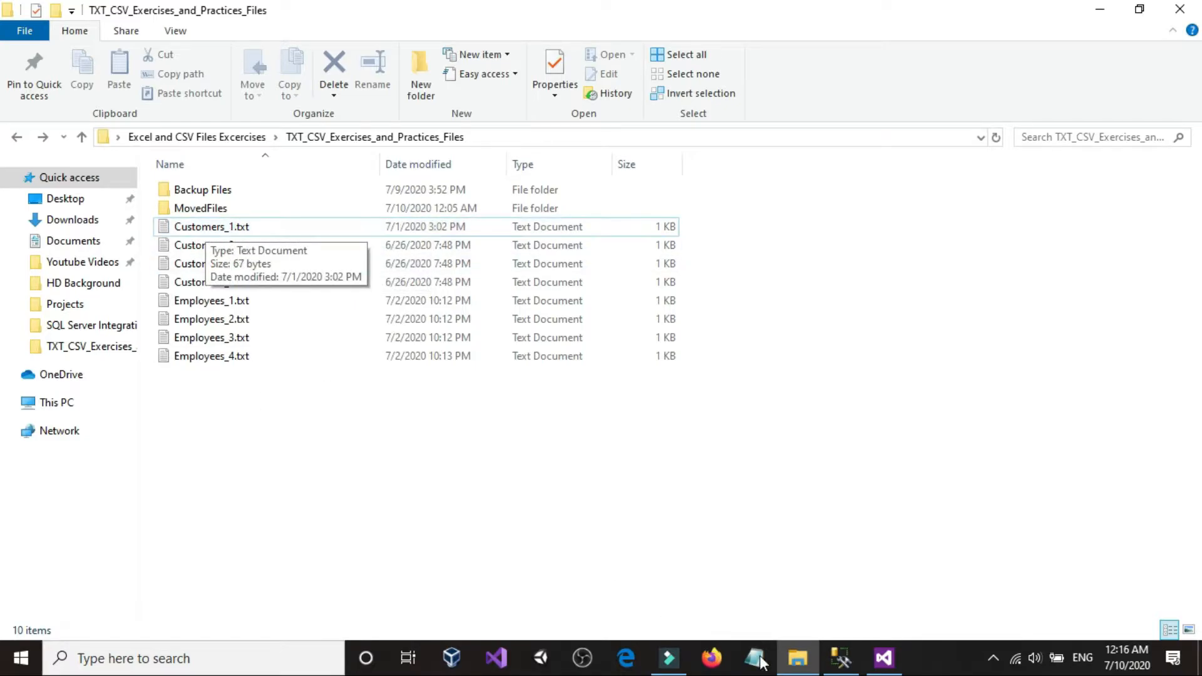
click(844, 656)
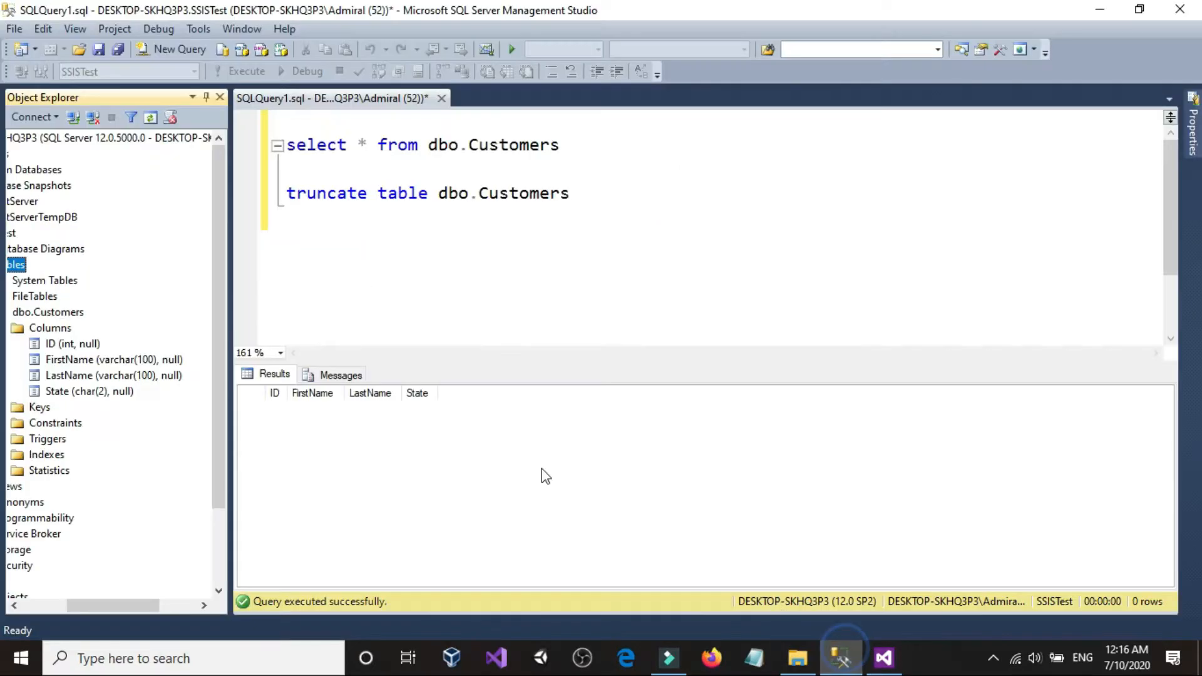
click(882, 660)
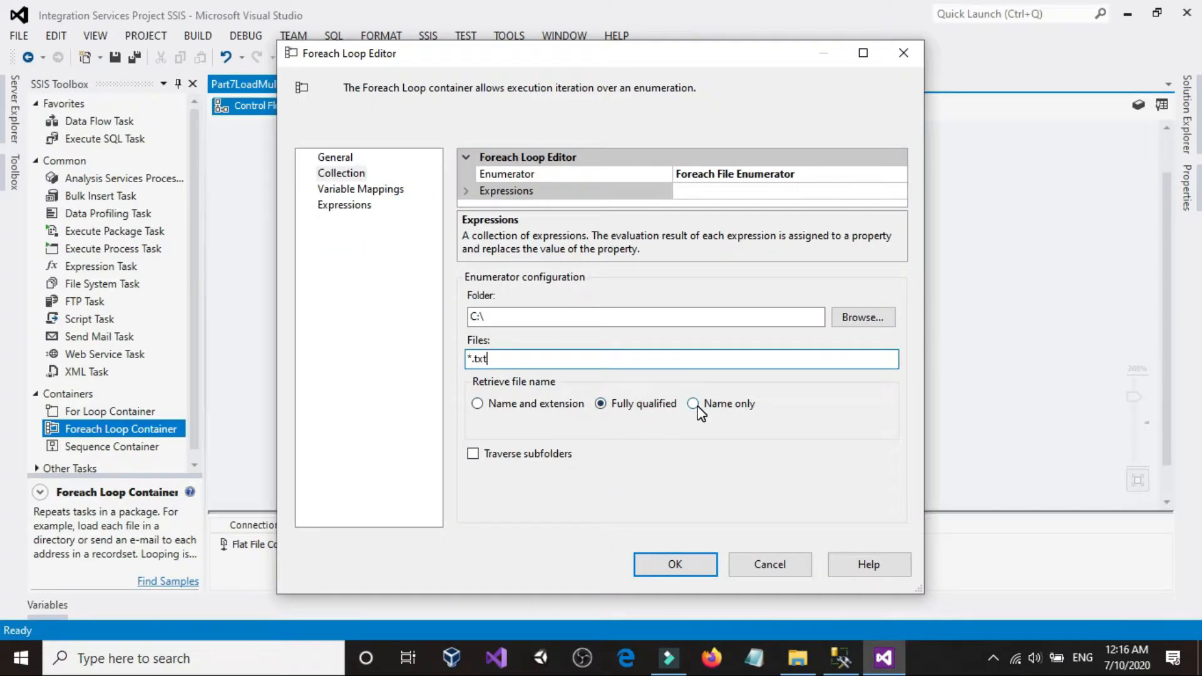
Set the enumerator to retrieve name and extension, map its collection value to a new String variable FileName, and accept the loop settings.
click(531, 404)
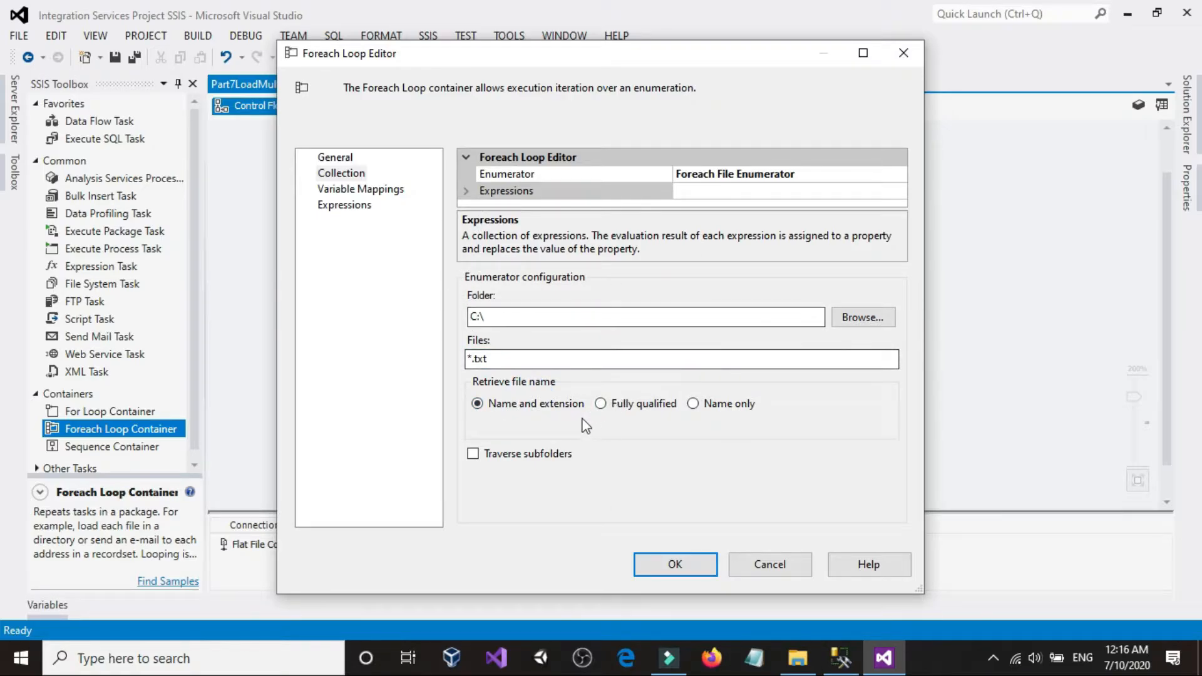
click(370, 189)
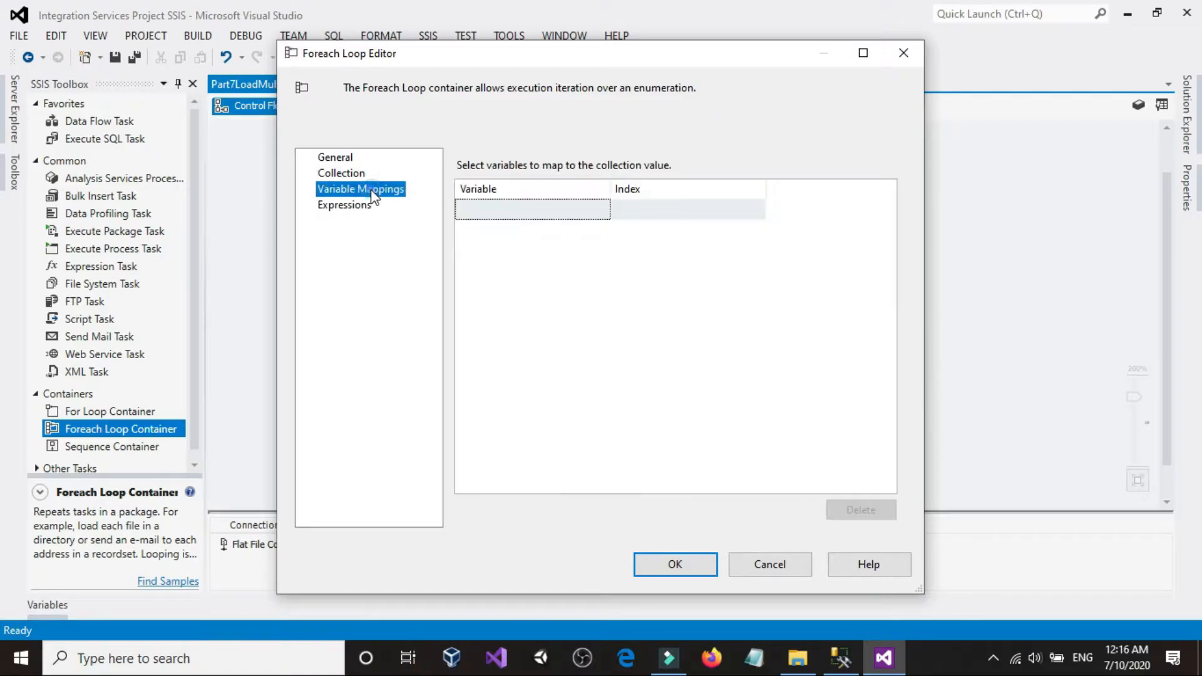
click(604, 213)
click(539, 226)
drag(637, 284, 543, 285)
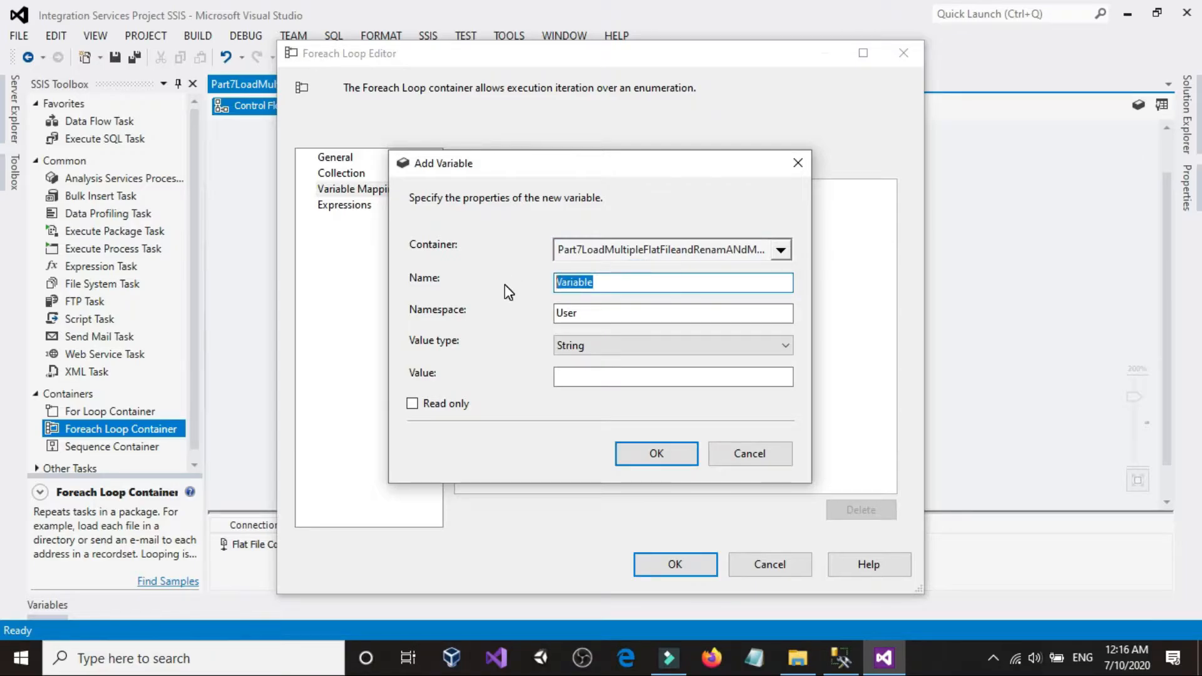
text(FileName)
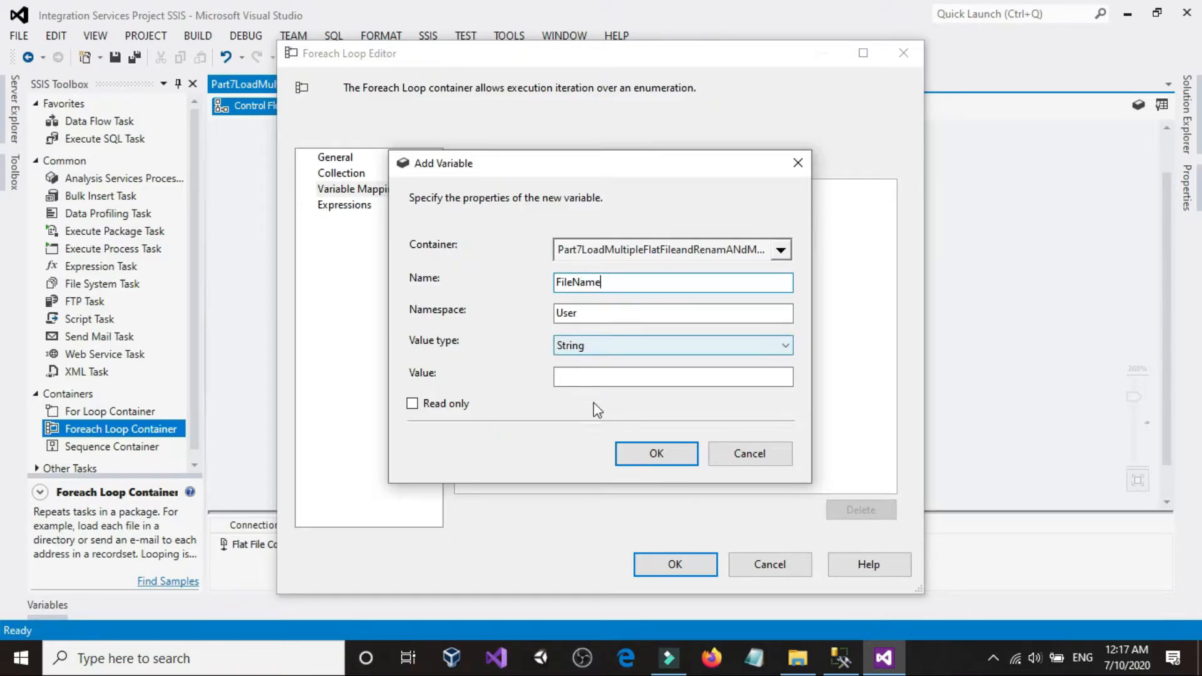
click(645, 455)
click(672, 563)
click(746, 287)
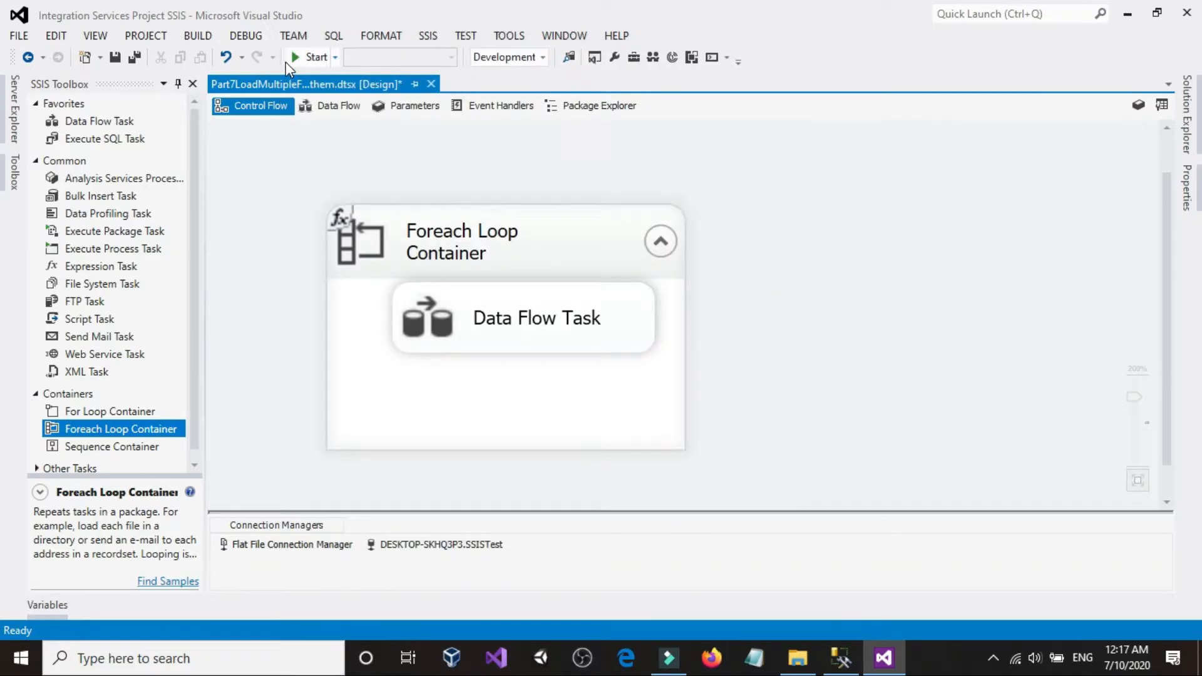
Review the text files in the source folder in File Explorer, inspect the contents of Customers_1.txt, and return to Visual Studio.
click(797, 657)
click(411, 473)
drag(272, 402, 239, 216)
drag(226, 404, 227, 233)
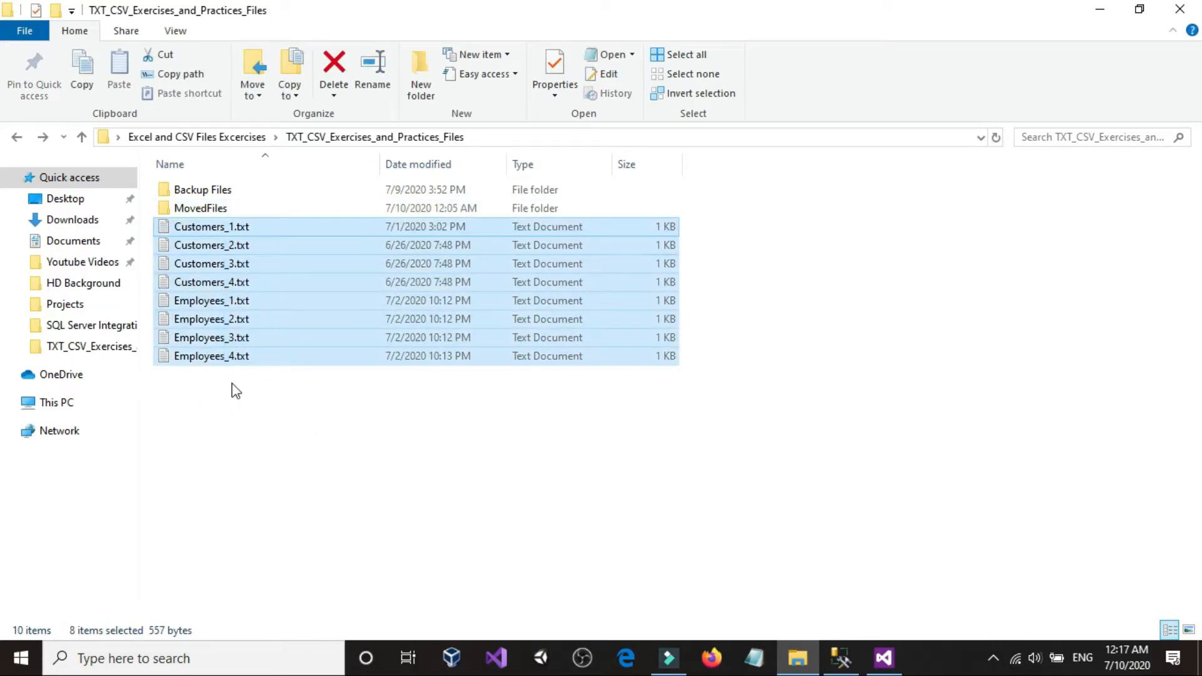
click(240, 429)
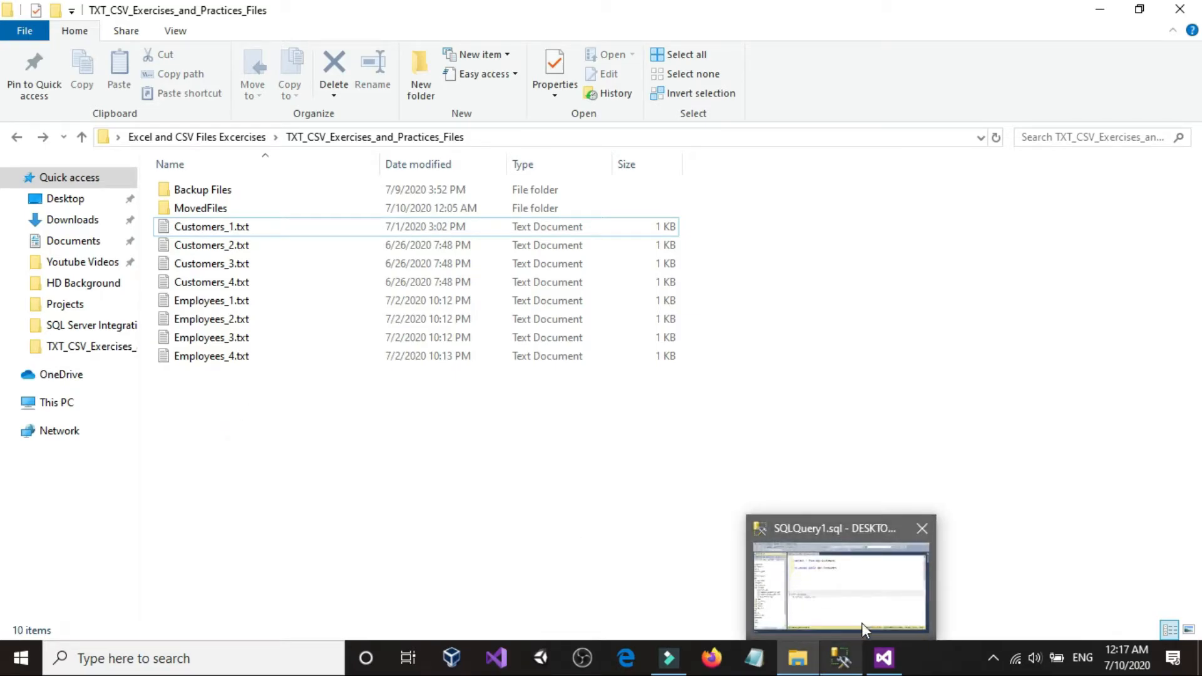
mouse_move(884, 658)
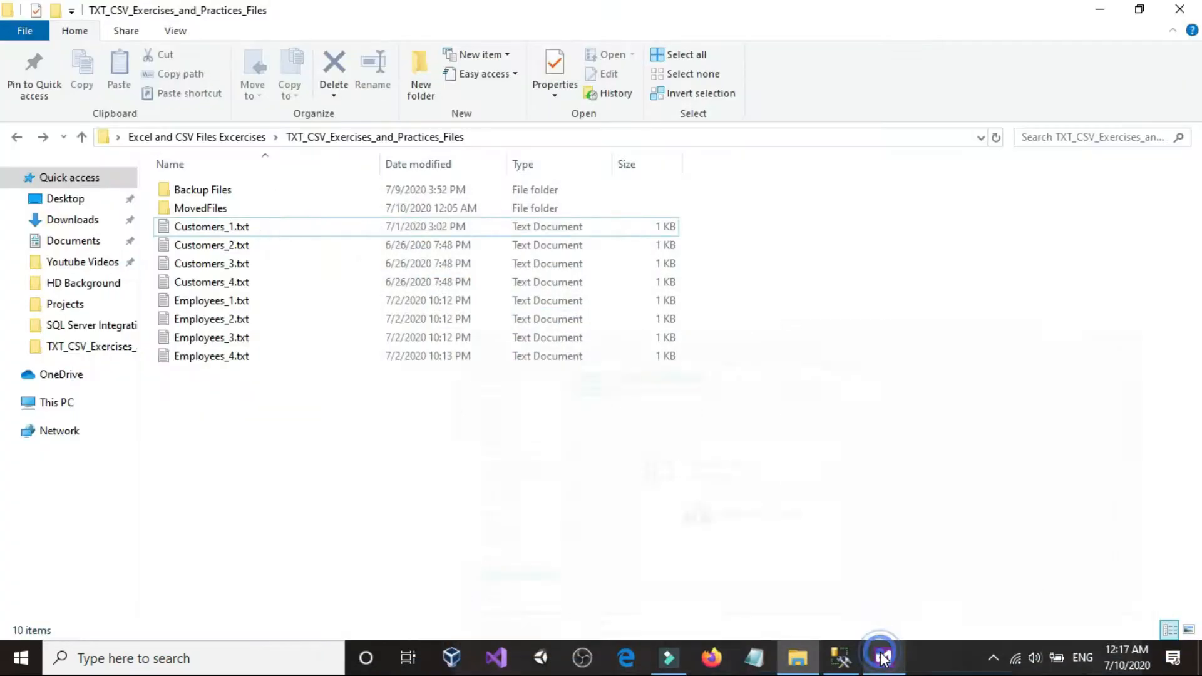
double_click(220, 228)
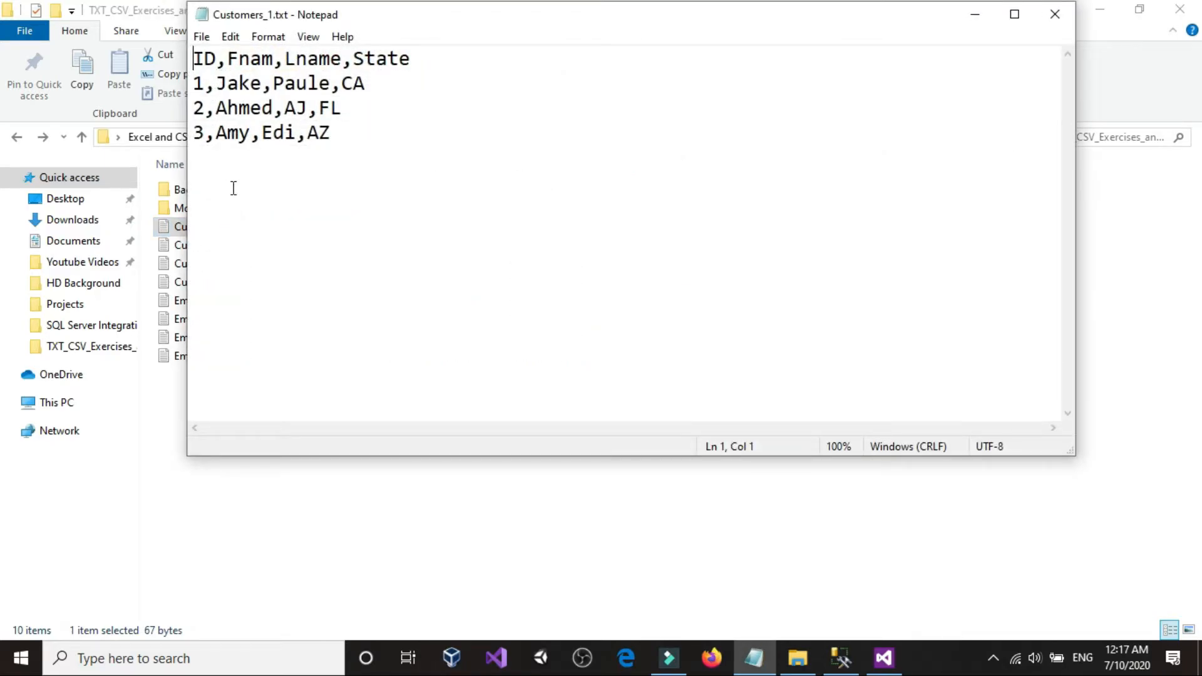
click(1056, 15)
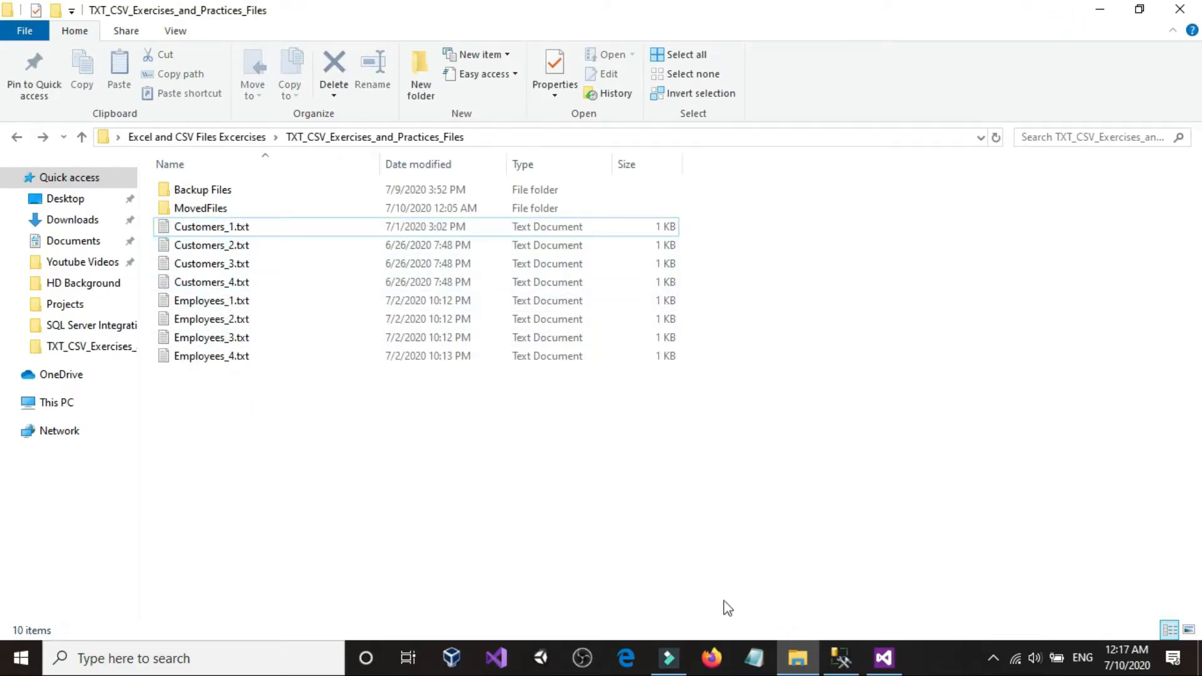
click(883, 657)
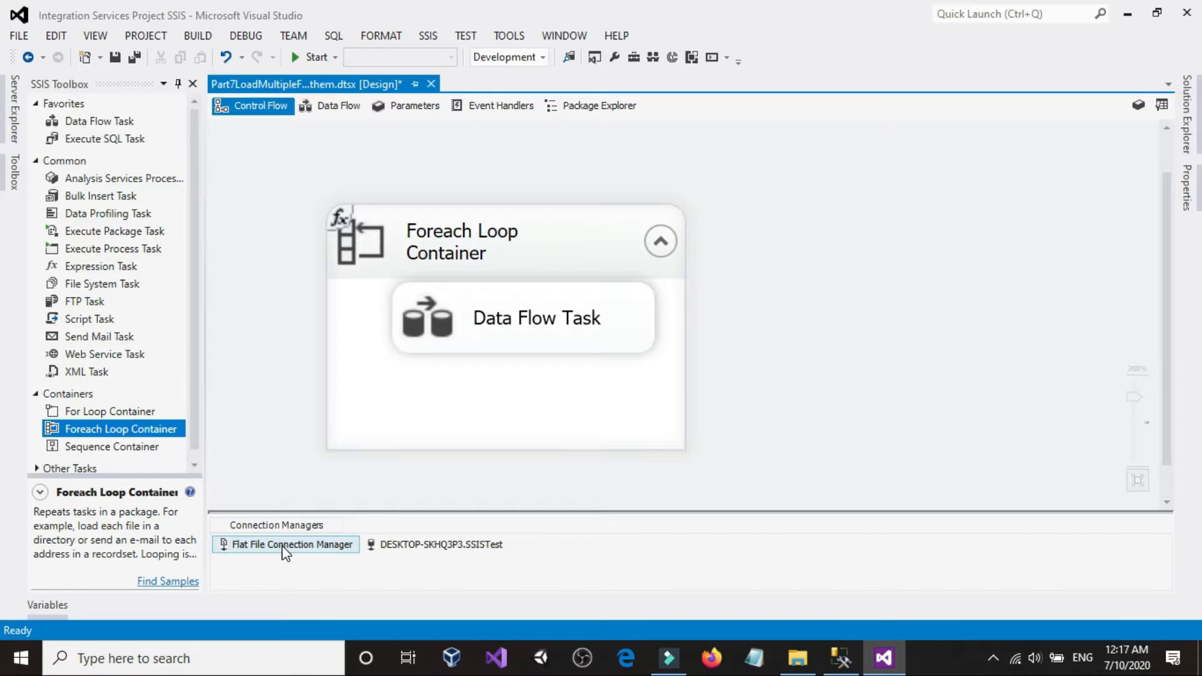
Open the Flat File Connection Manager's property expressions and choose ConnectionString as the property.
right_click(281, 546)
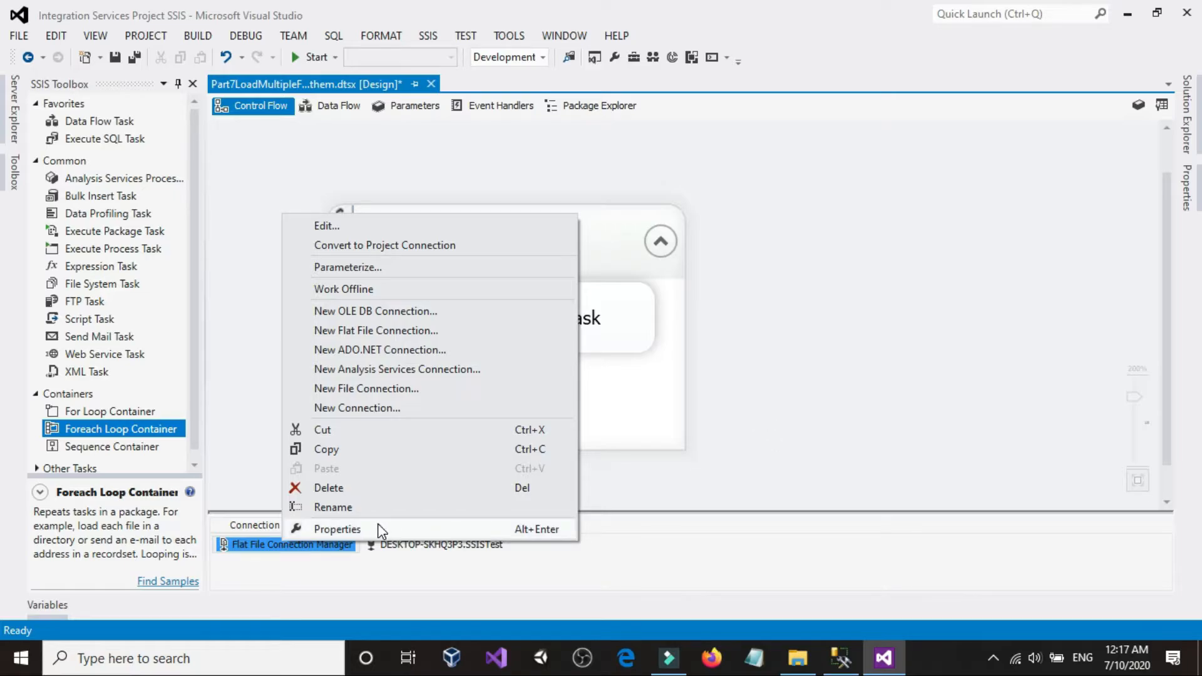
click(301, 559)
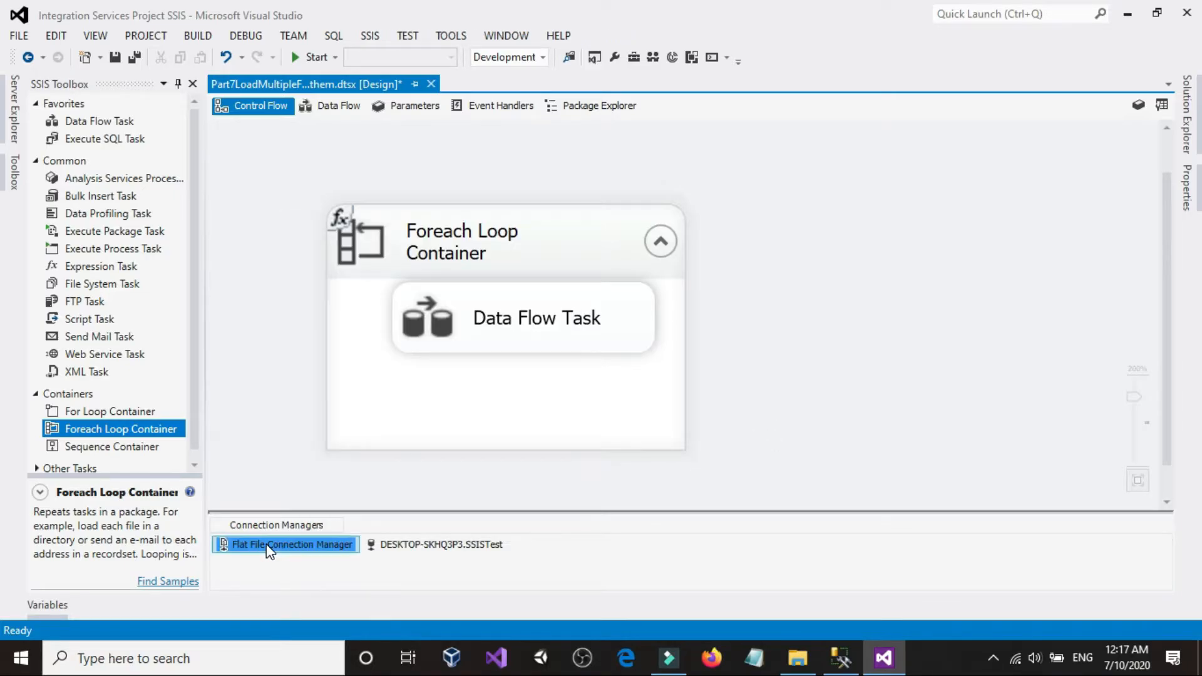
right_click(266, 544)
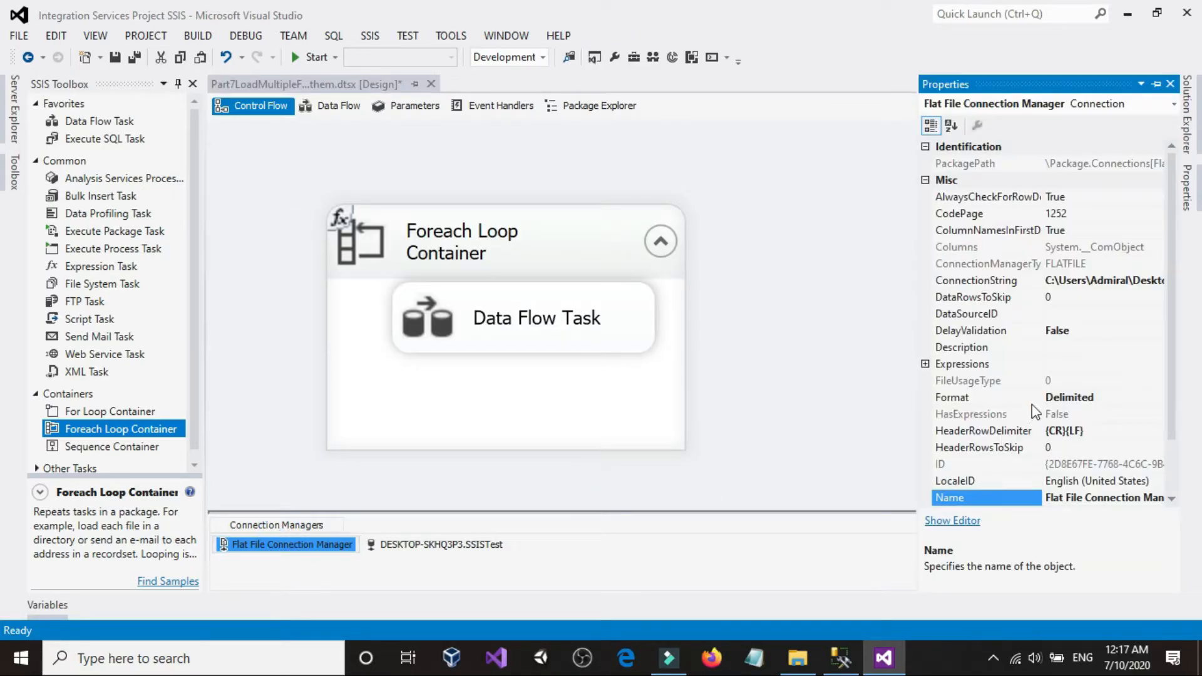
click(1080, 366)
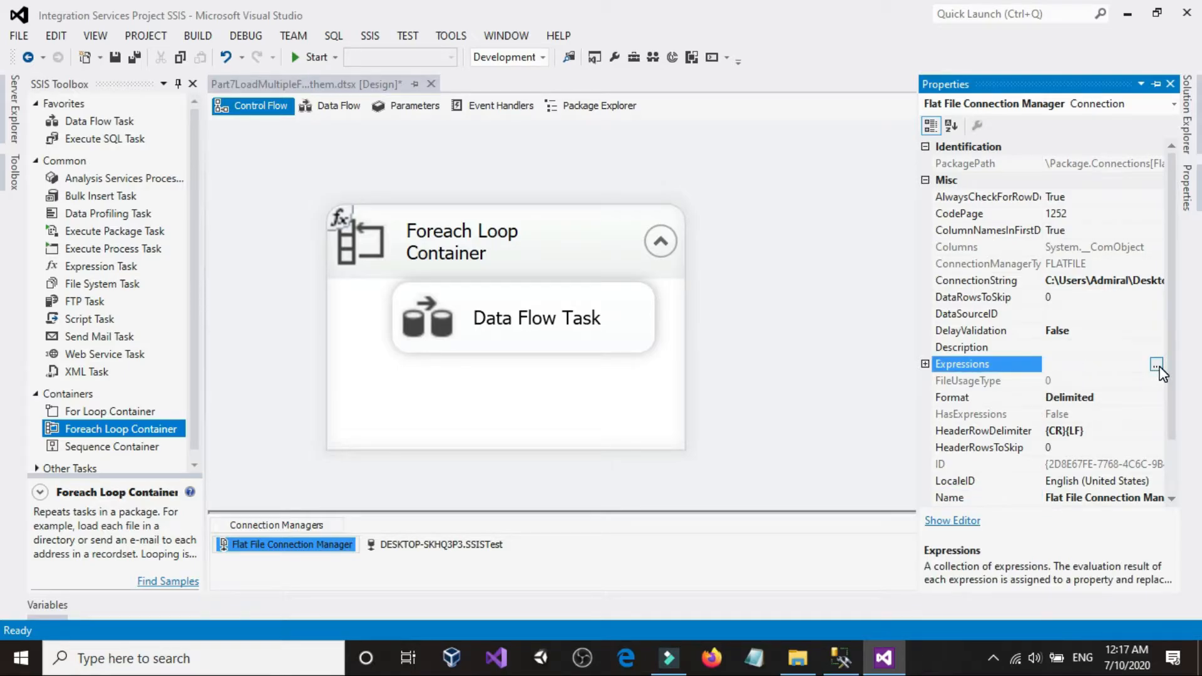
click(1156, 364)
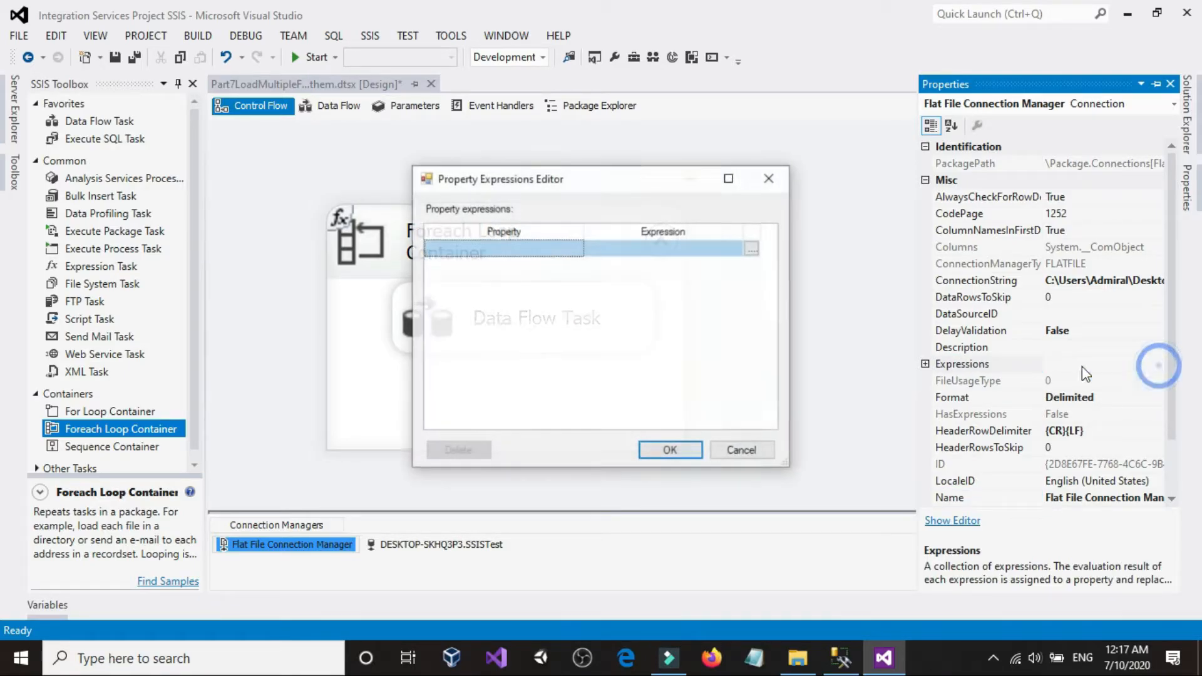
click(578, 249)
click(522, 303)
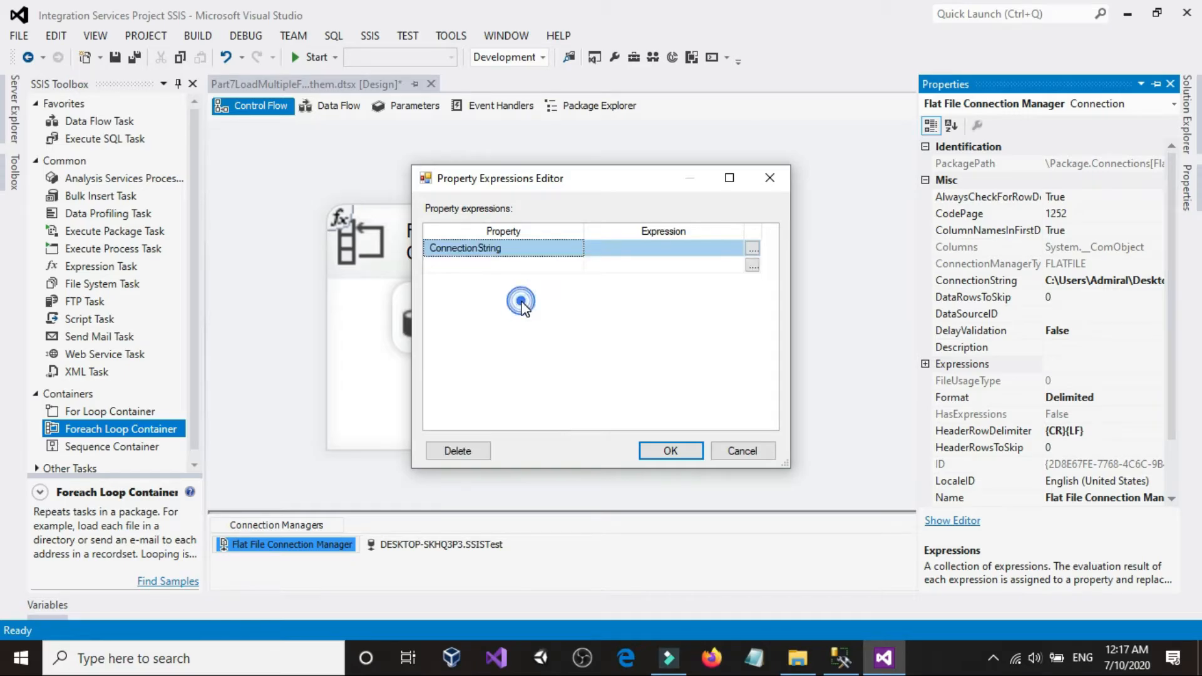
Build the ConnectionString expression @[User::FilePath]+"\\"+ @[User::FileName], evaluate it, and accept the property expression.
click(752, 249)
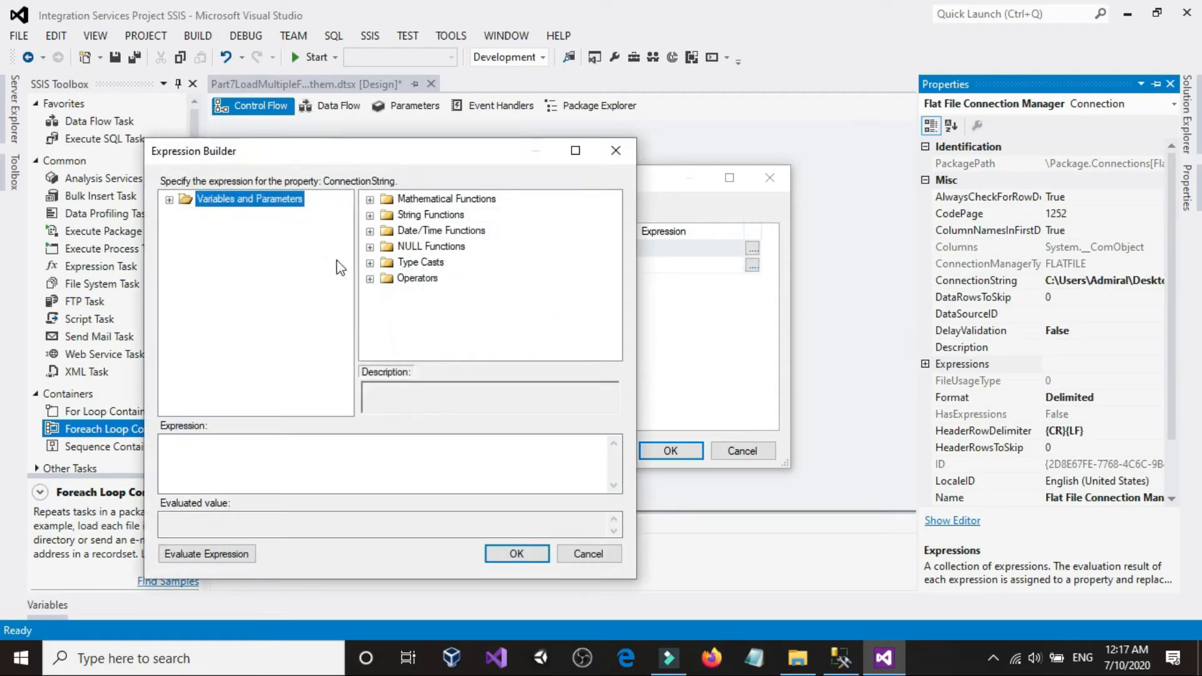
double_click(265, 198)
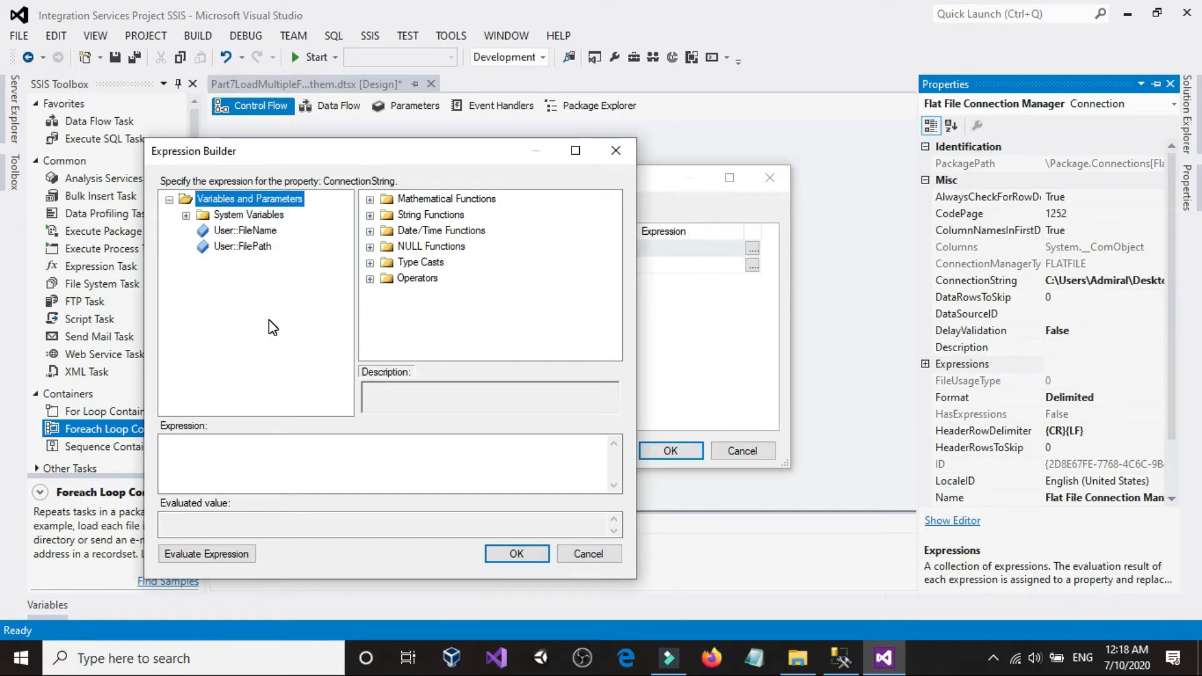
drag(243, 246, 285, 450)
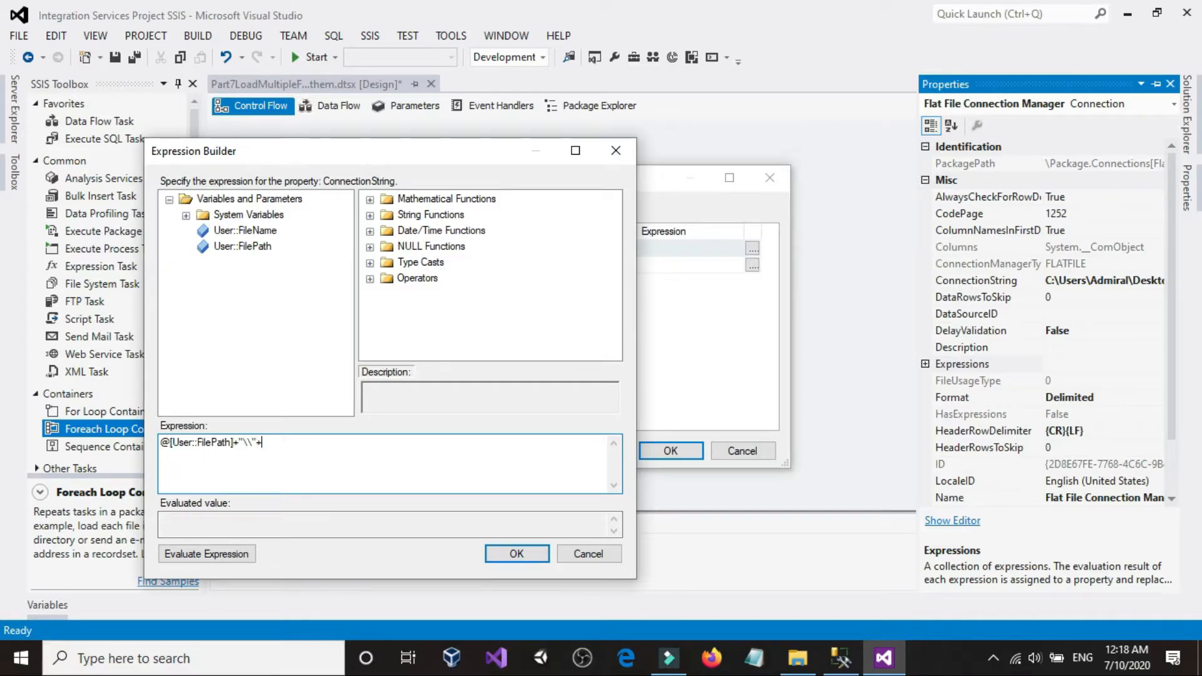
drag(278, 231, 349, 454)
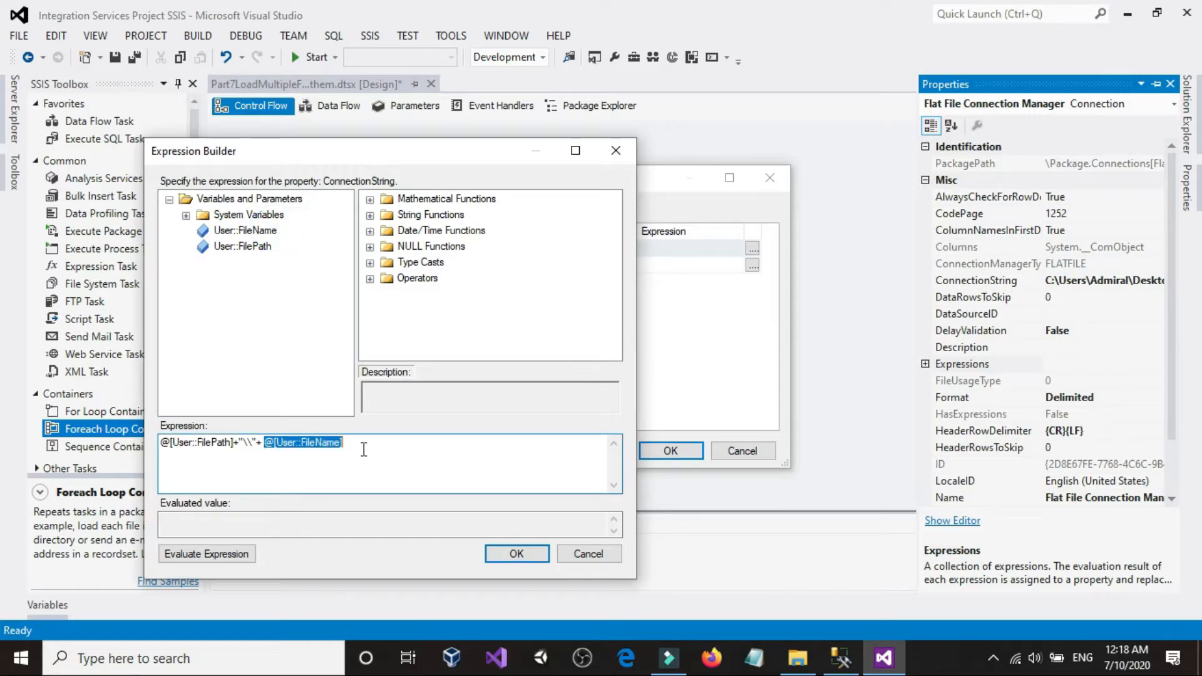
click(232, 555)
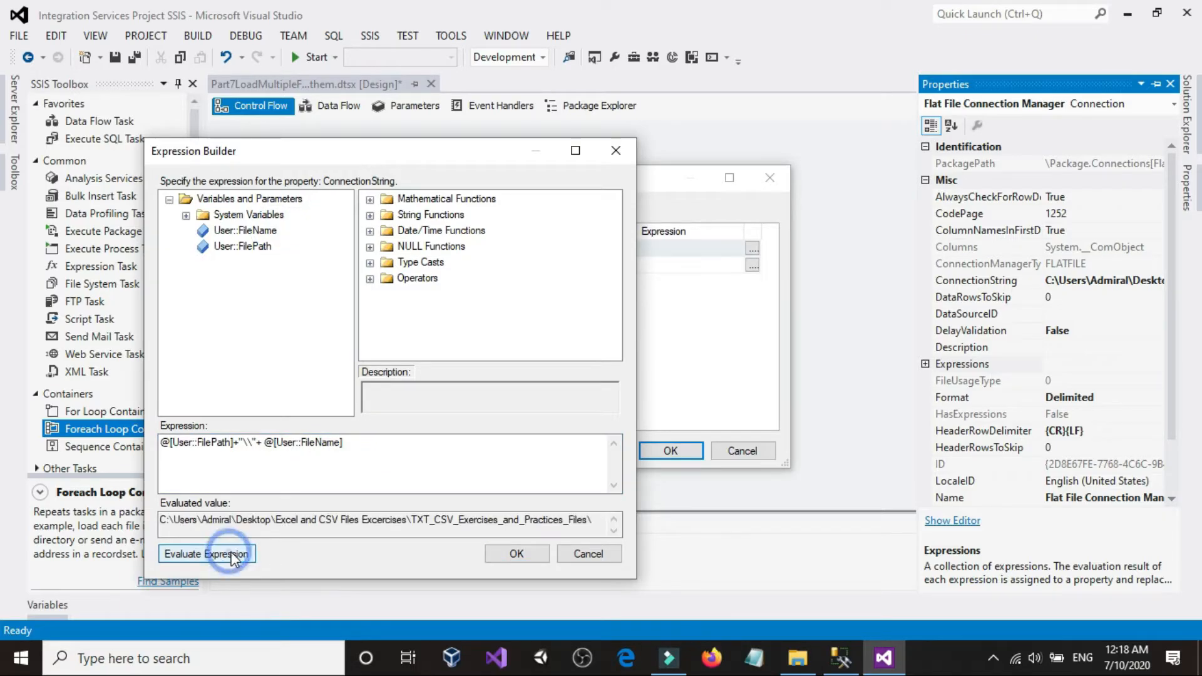
click(528, 555)
click(670, 451)
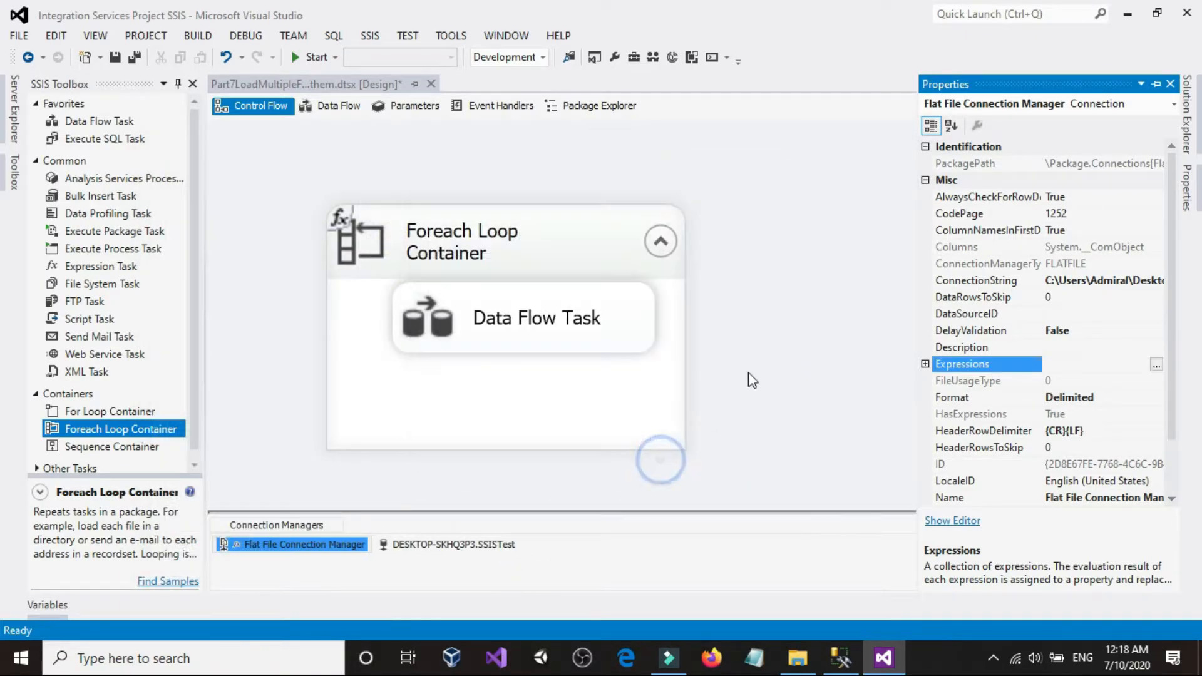
Switch to SQL Server Management Studio, check the dbo.Customers contents with the select query, and return to Visual Studio.
click(841, 658)
drag(562, 146, 231, 156)
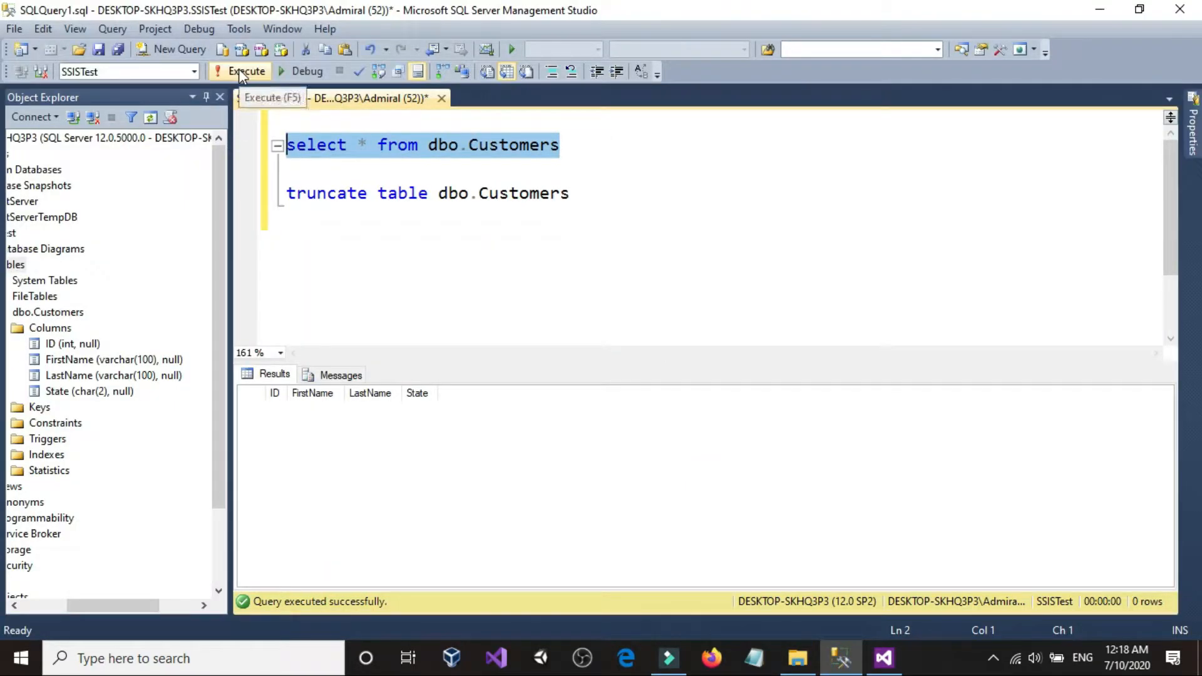
click(851, 667)
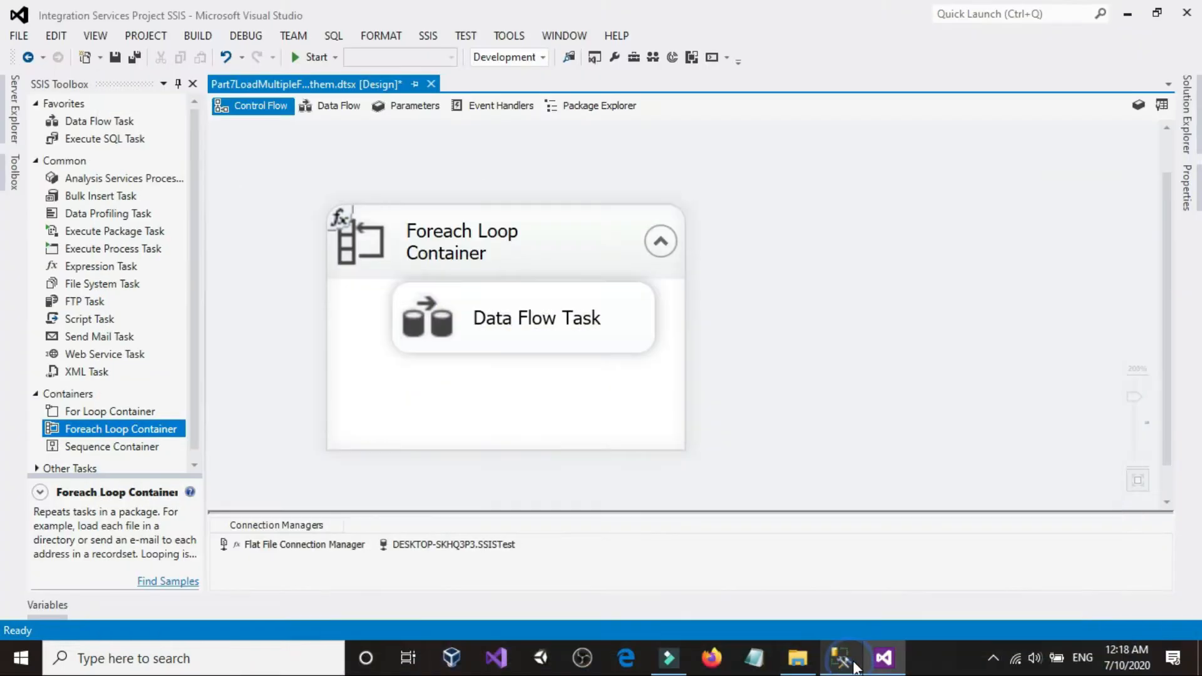
Run the package to load the text files through the Foreach Loop Container, and stop debugging once execution completes.
click(316, 57)
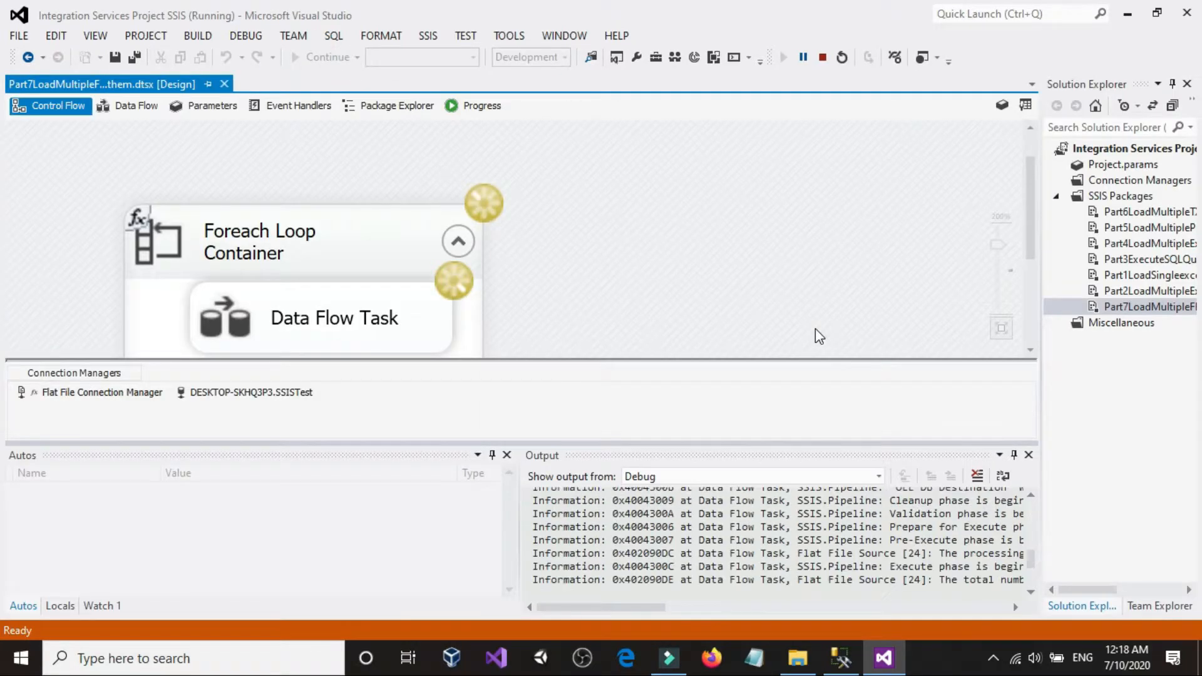
scroll(807, 321, down, 1)
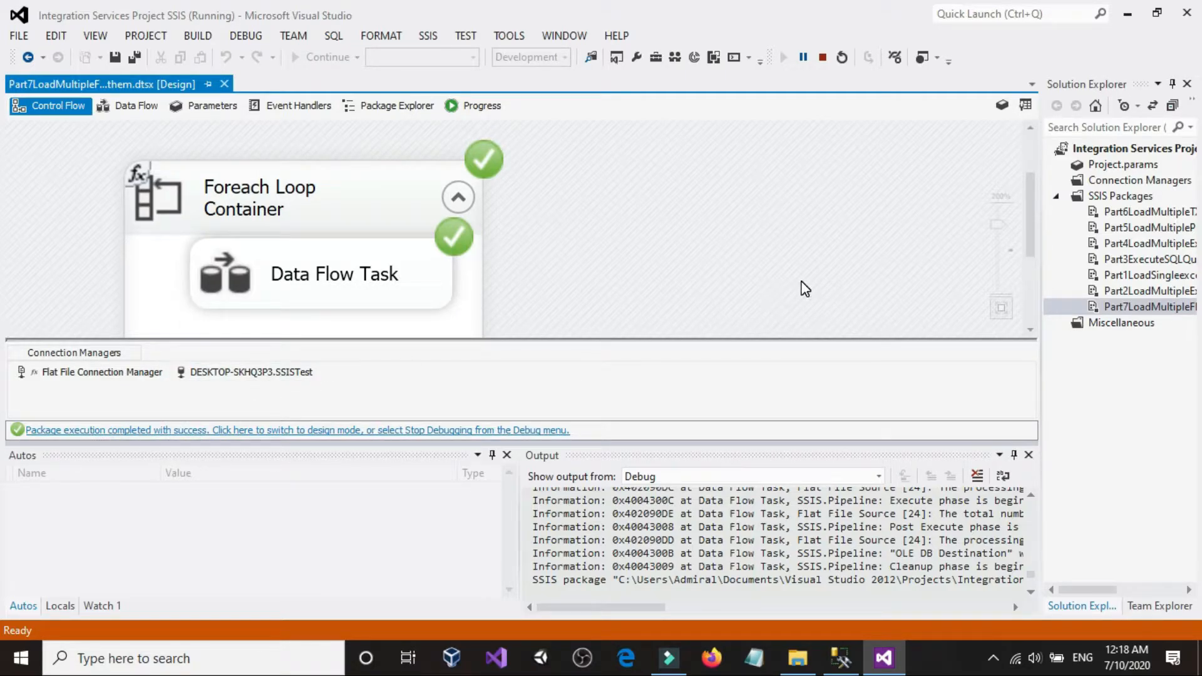
click(824, 58)
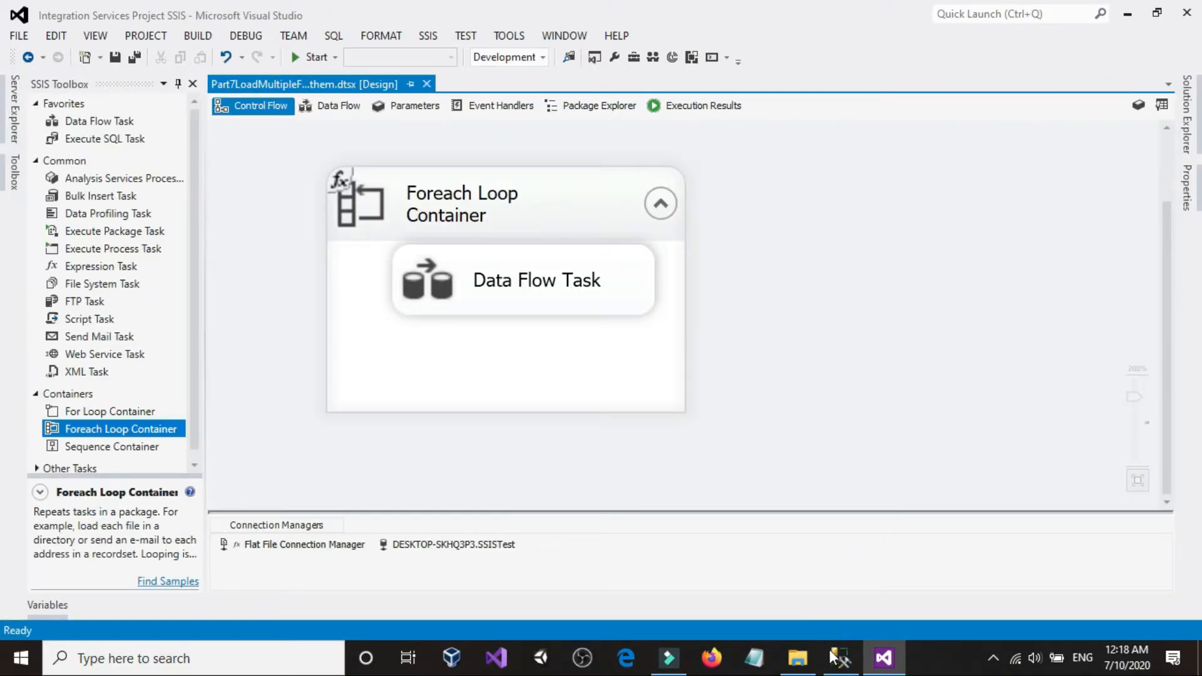
Run select * from dbo.Customers in SQL Server Management Studio and look through all the returned rows.
click(835, 657)
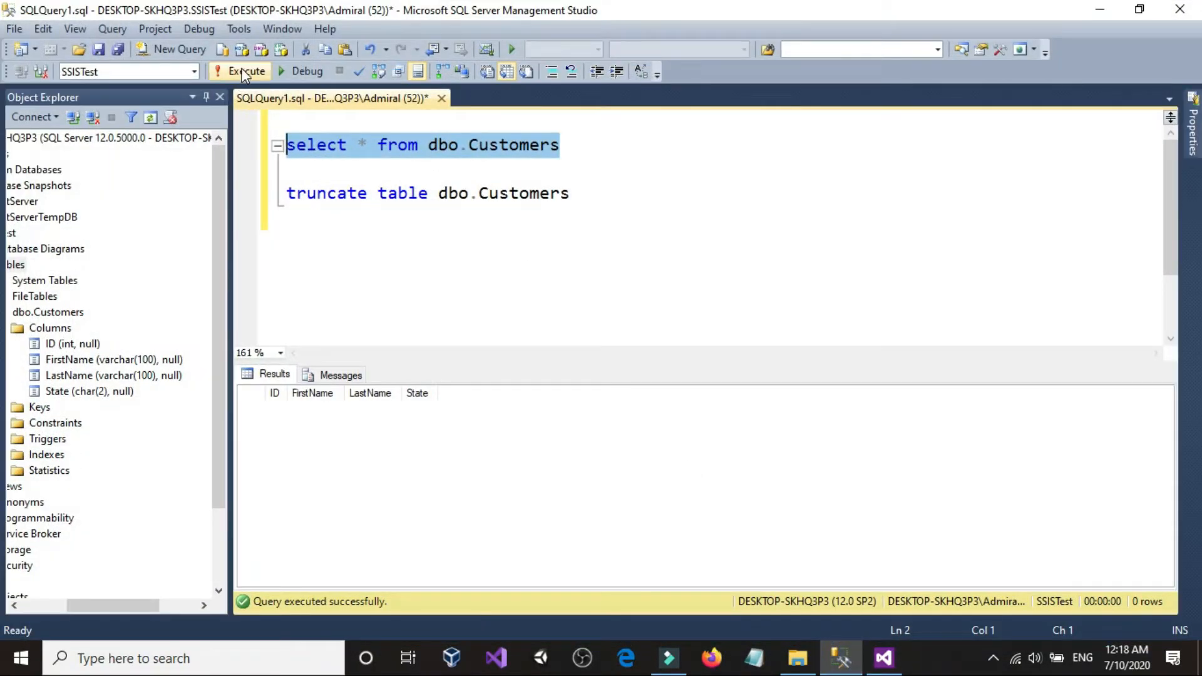
click(242, 70)
click(291, 395)
drag(306, 396, 313, 396)
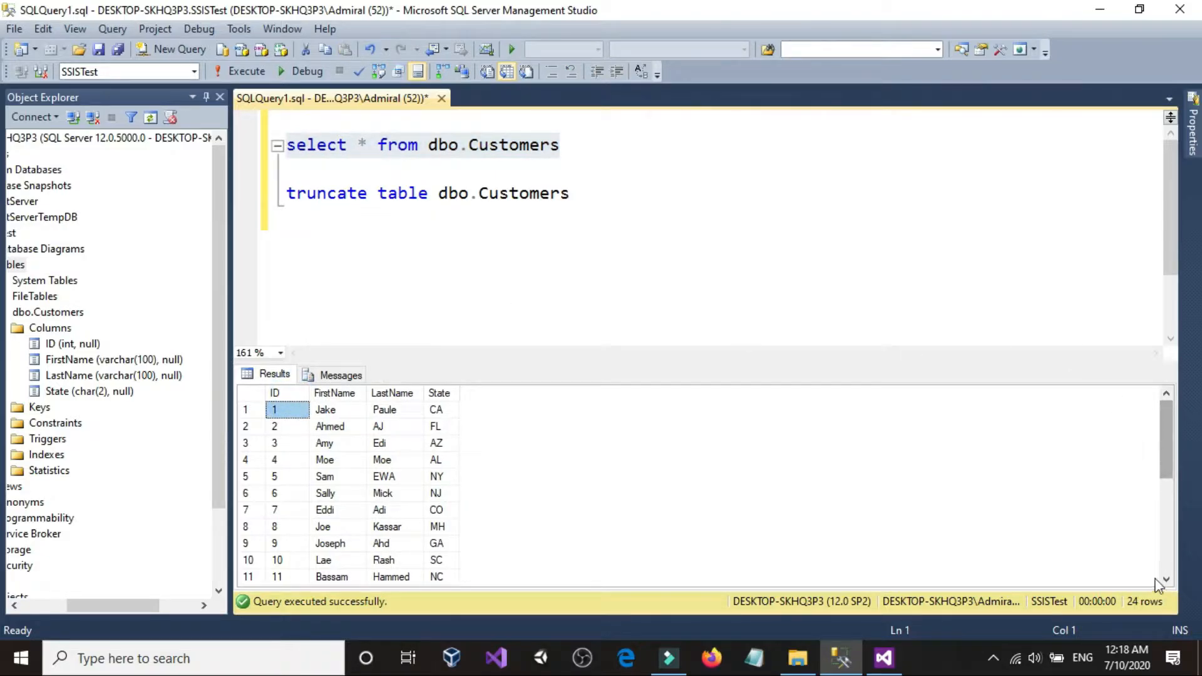
drag(1167, 435, 1166, 539)
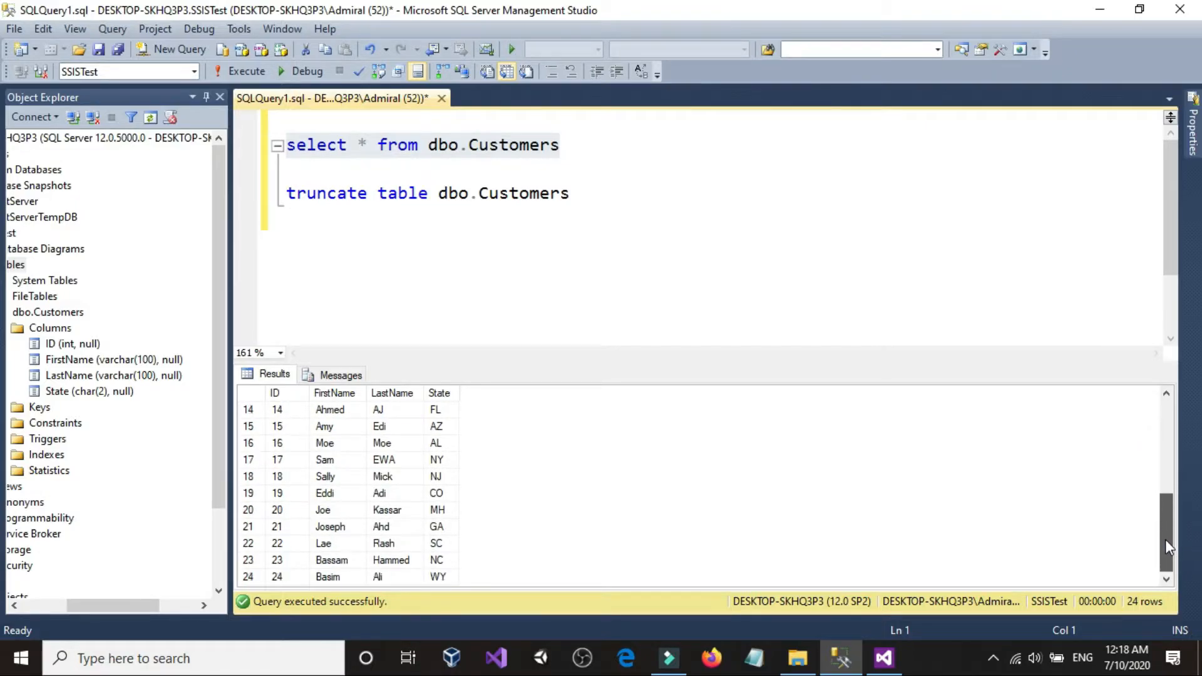
Open Customers_1.txt from the source folder to compare it with the loaded rows, and return to SQL Server Management Studio.
click(797, 657)
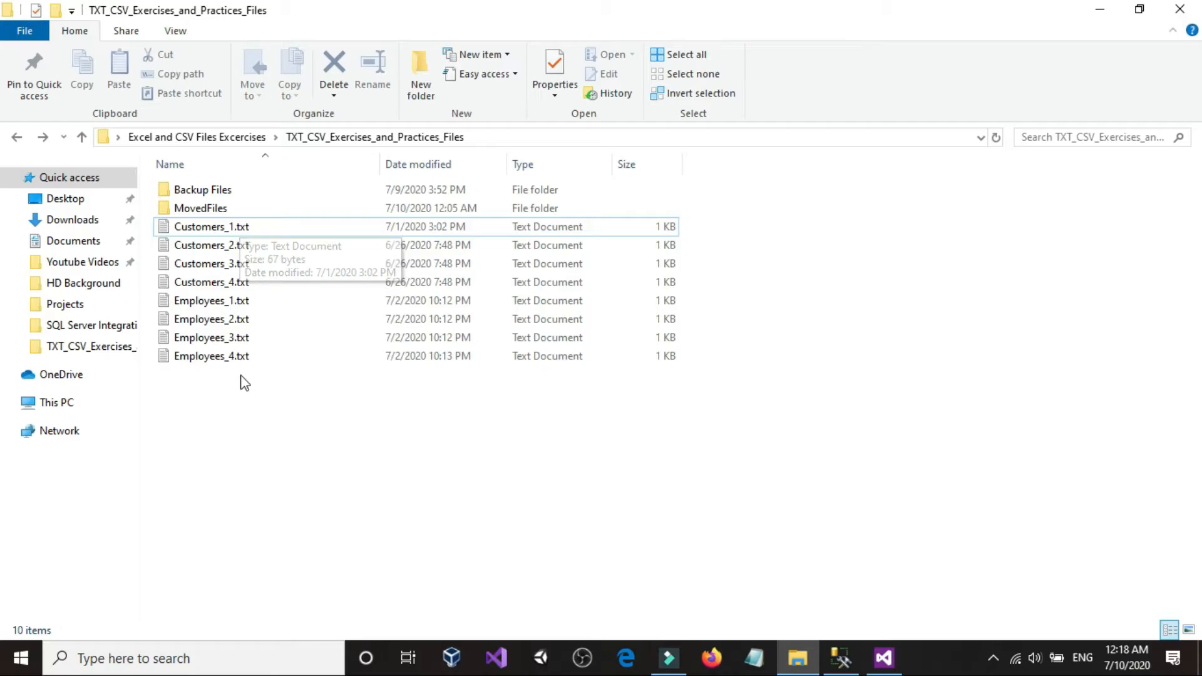
double_click(238, 226)
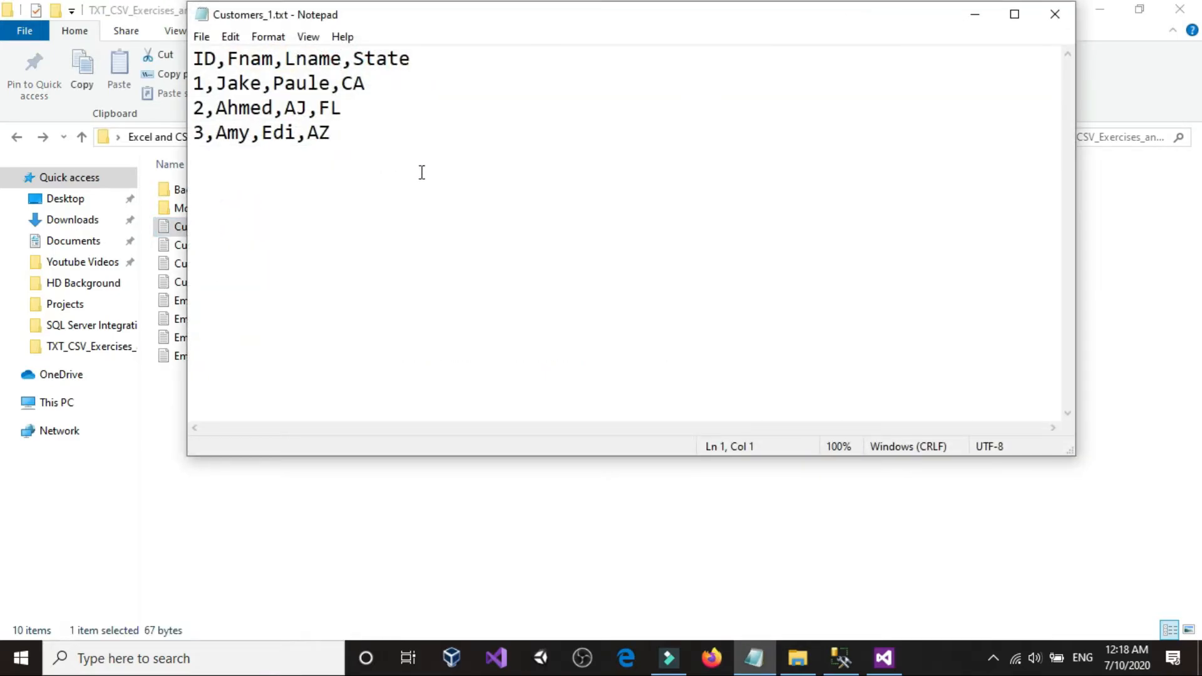
click(1055, 13)
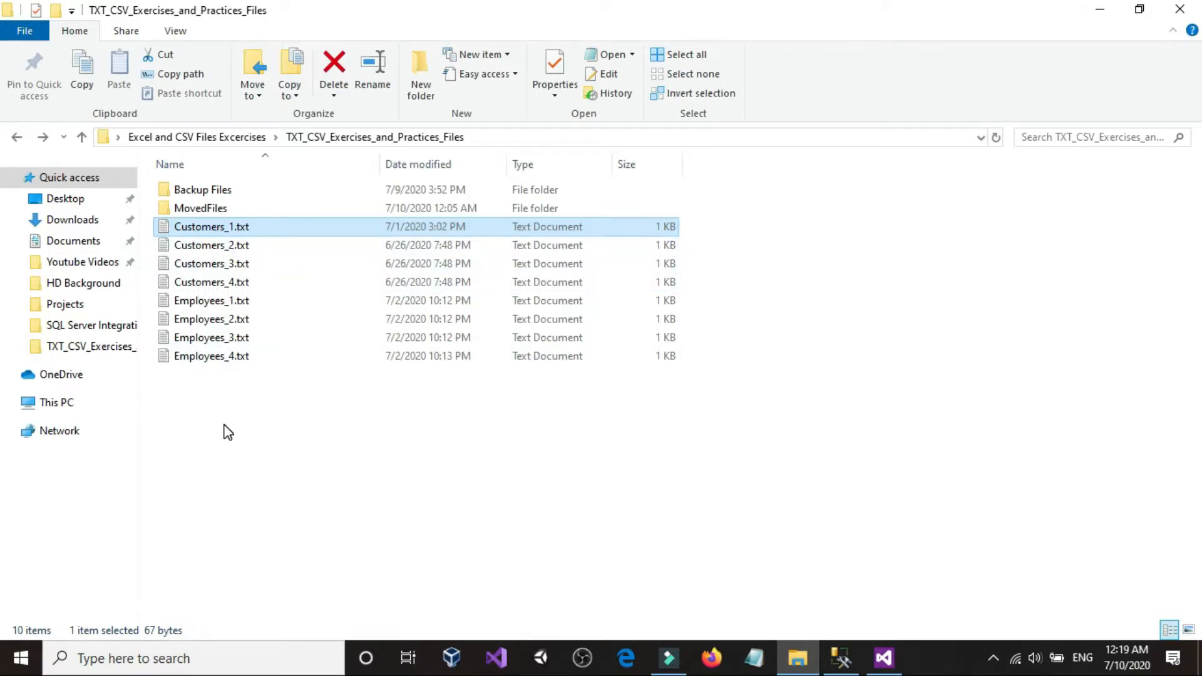
click(852, 662)
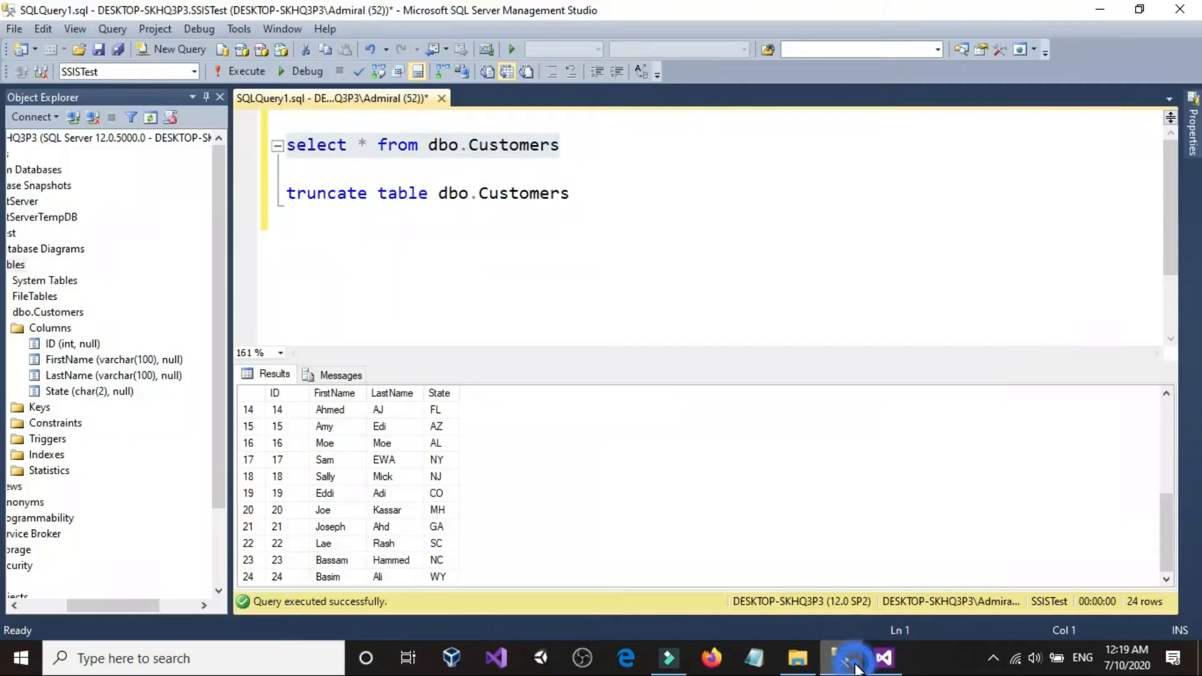
Look over the last rows of the dbo.Customers query results.
click(1166, 516)
drag(1170, 536, 1199, 555)
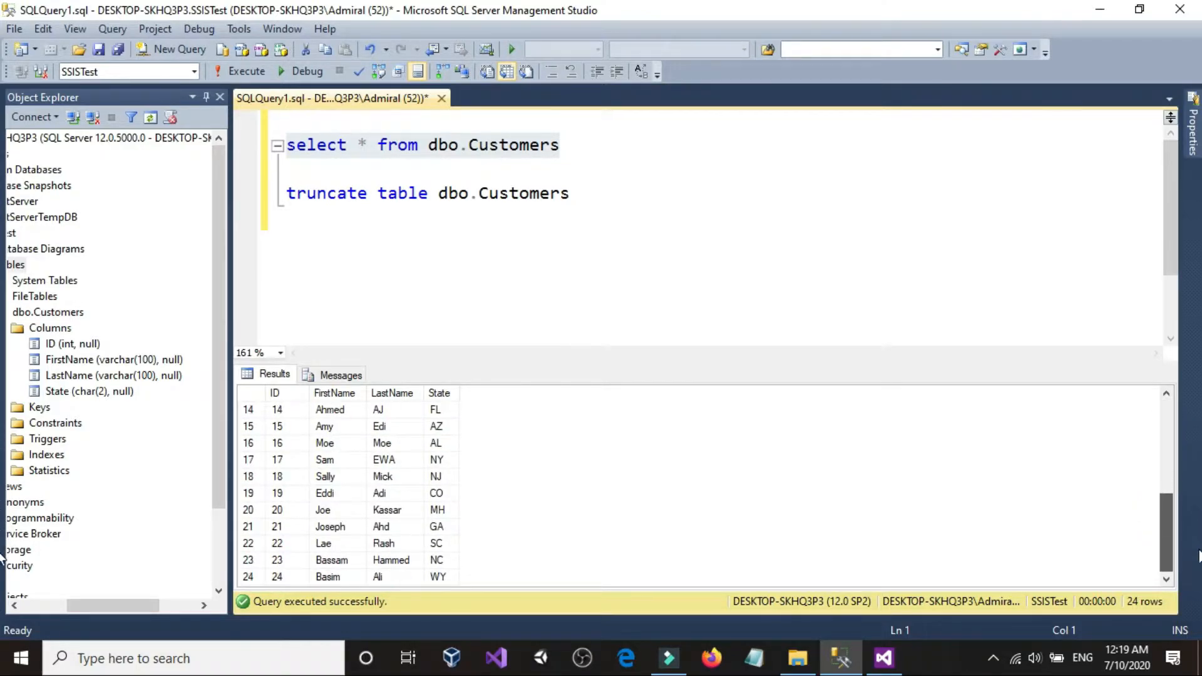
click(880, 212)
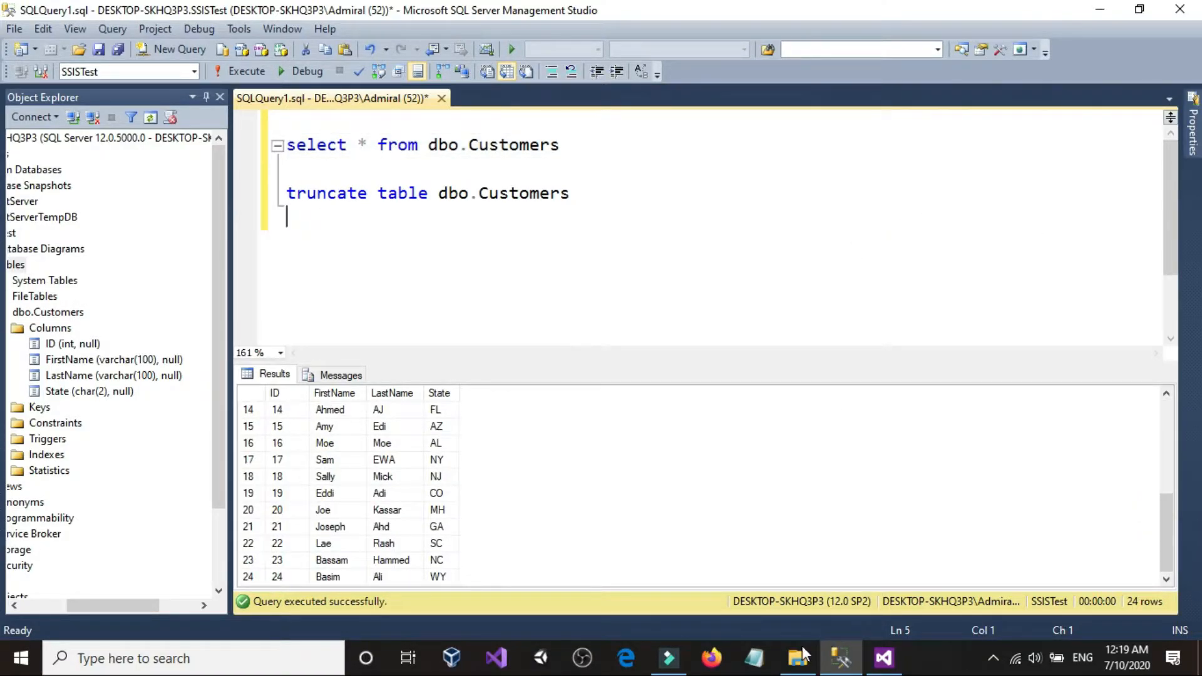
Check the contents of the MovedFiles folder in File Explorer, and return to Visual Studio.
click(800, 656)
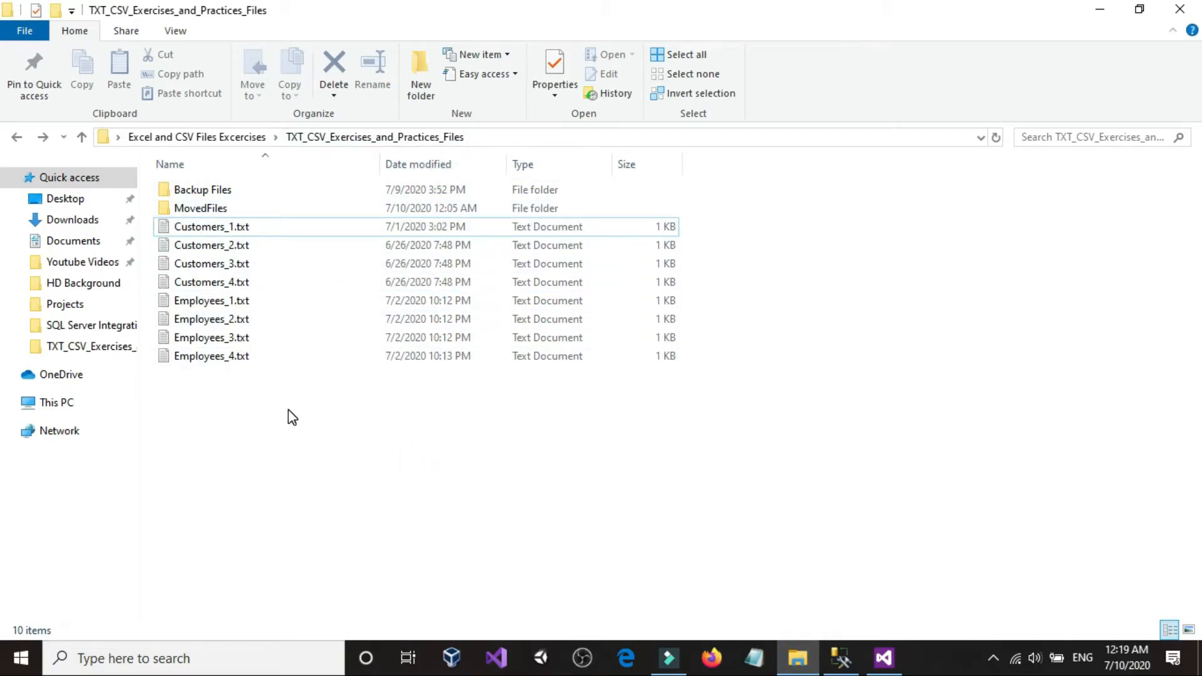
double_click(209, 207)
click(15, 141)
click(252, 406)
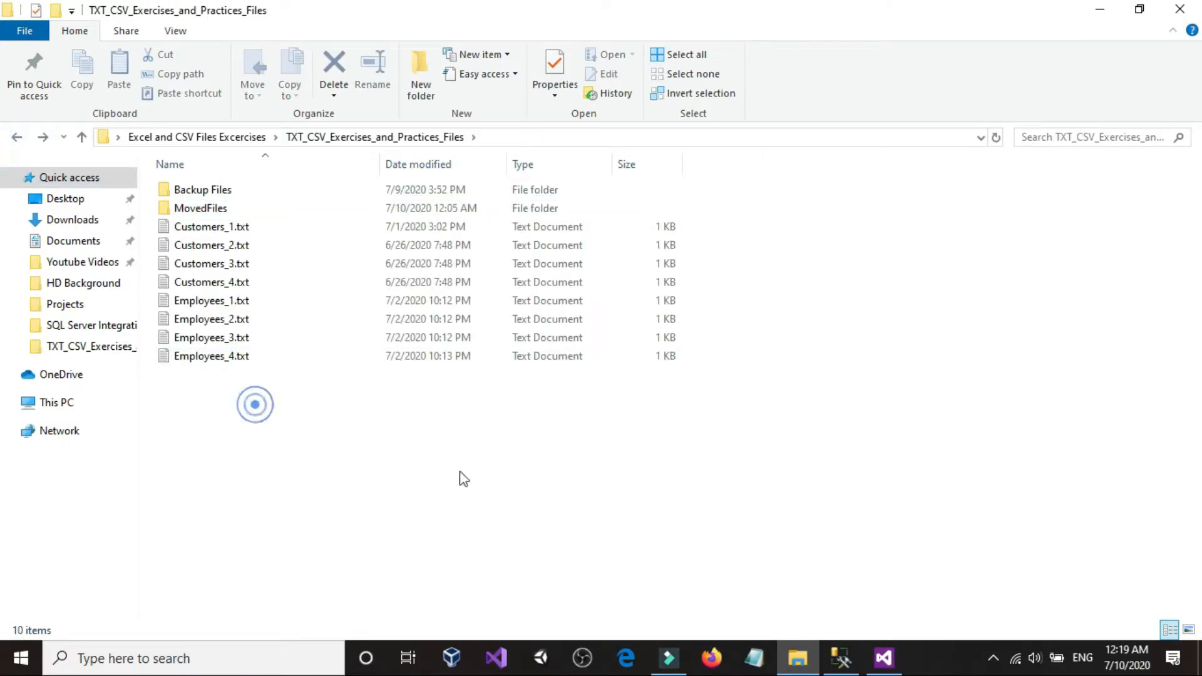
click(883, 657)
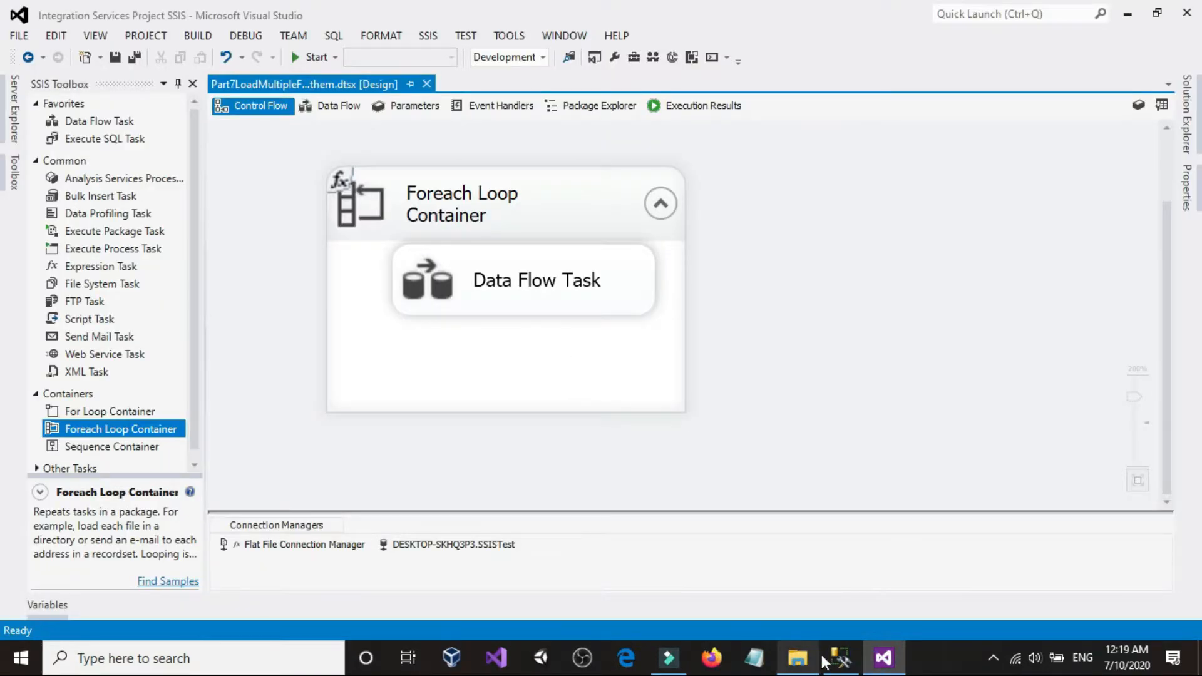
Truncate dbo.Customers in SQL Server Management Studio, rerun the select query to check it, and return to Visual Studio.
click(841, 658)
drag(649, 201, 246, 145)
click(241, 71)
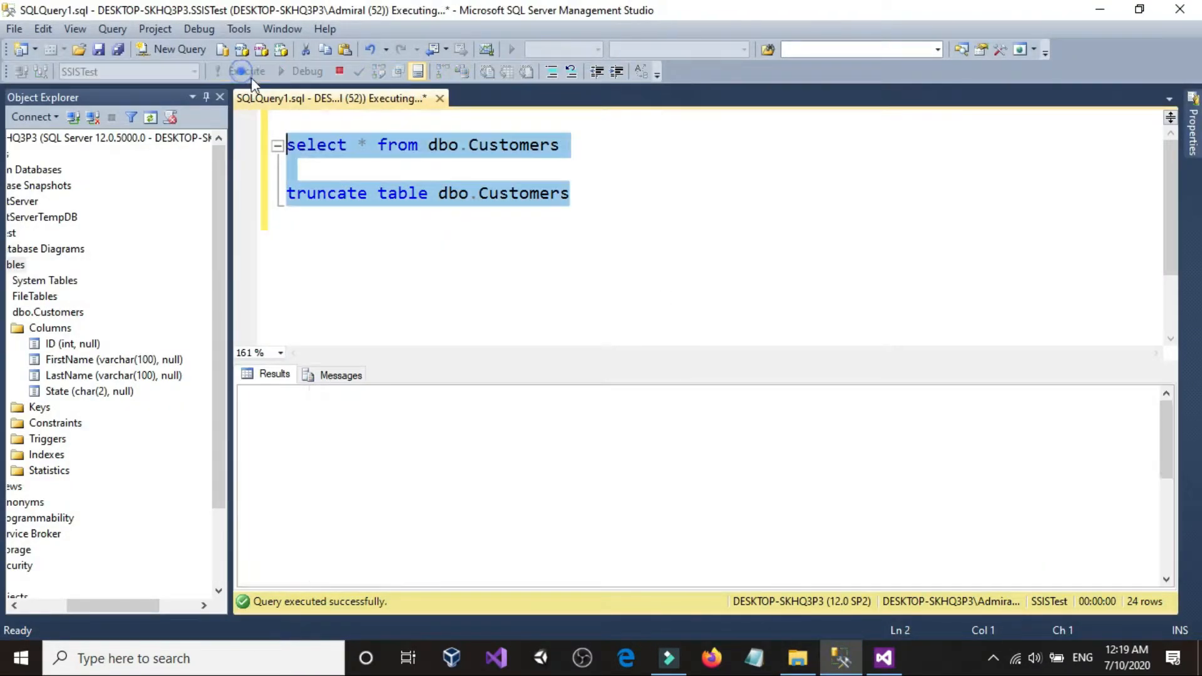
drag(612, 156, 286, 145)
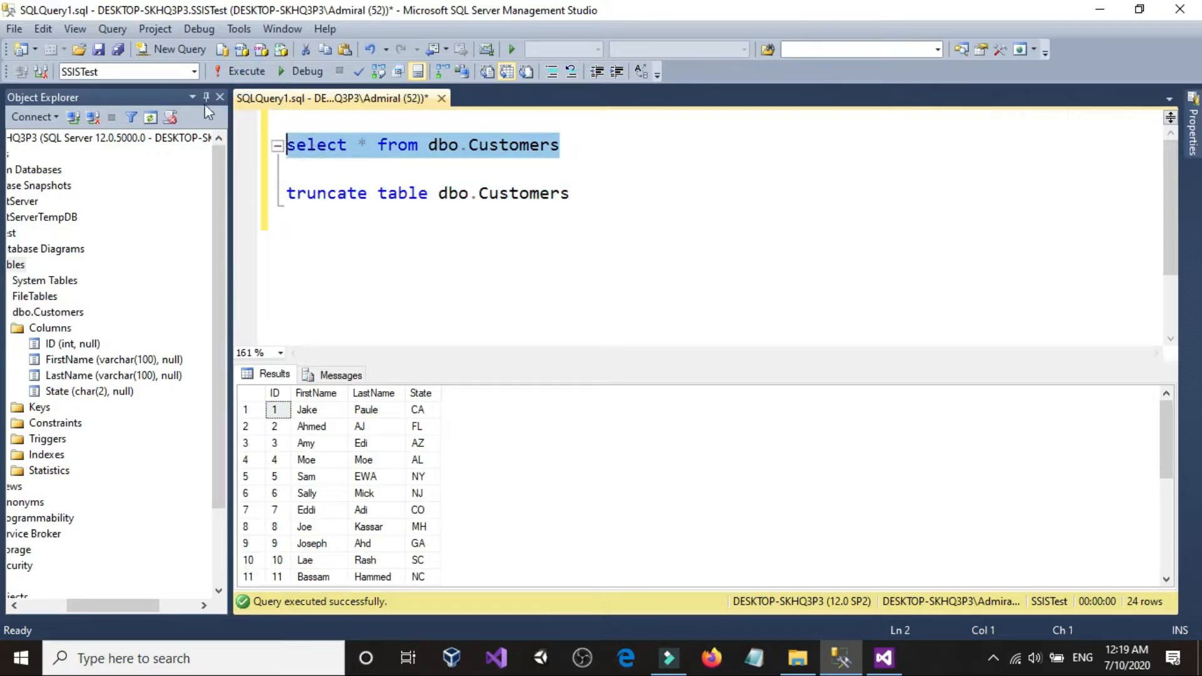
click(224, 70)
click(883, 658)
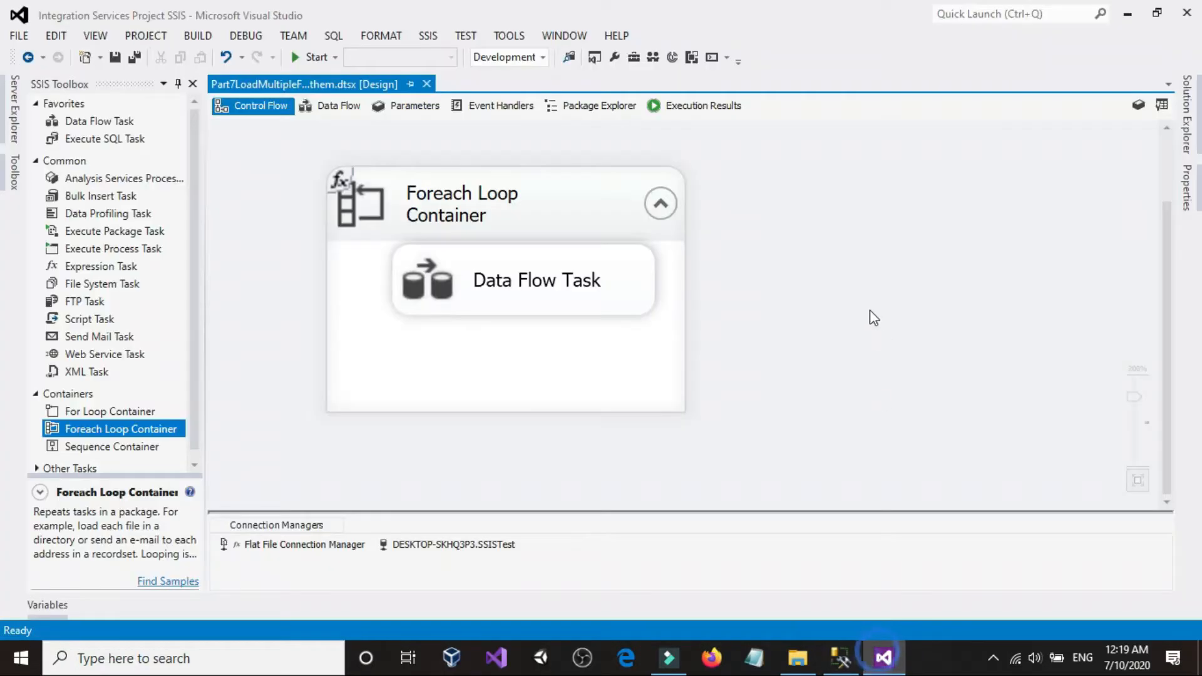
Enlarge the Foreach Loop Container to make room for another task below the Data Flow Task.
click(576, 397)
click(327, 411)
drag(327, 411, 290, 476)
click(746, 343)
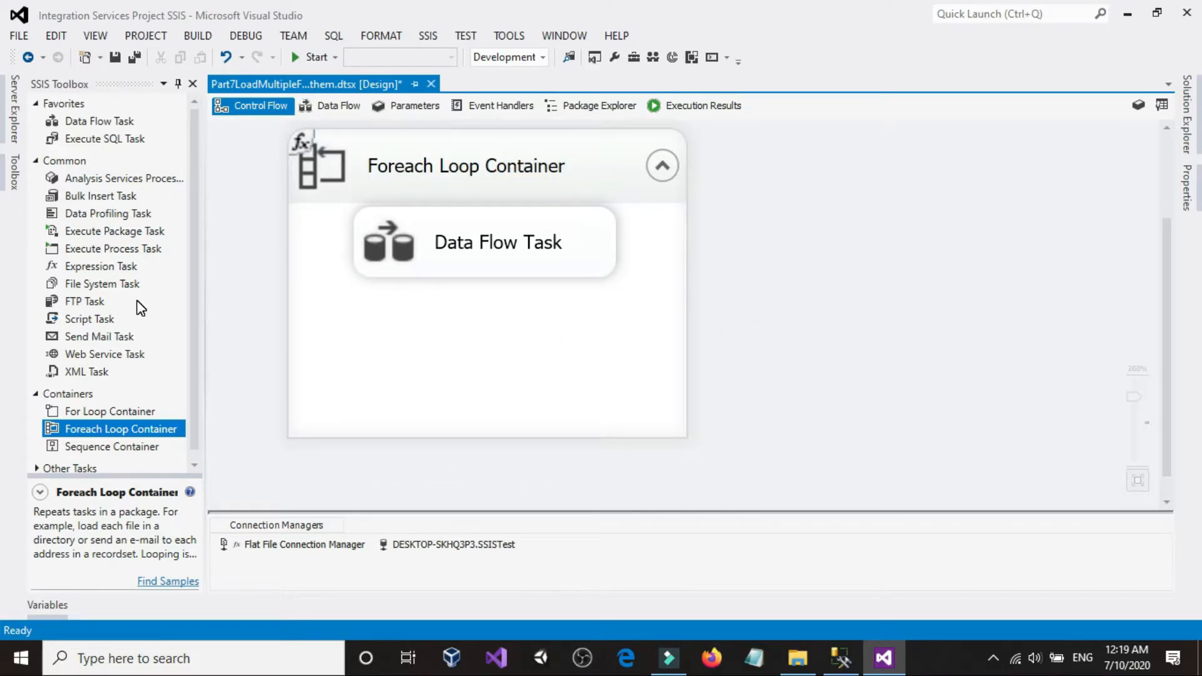
Add a File System Task inside the Foreach Loop Container and connect the Data Flow Task to it.
drag(100, 283, 417, 344)
drag(488, 353, 431, 352)
scroll(451, 252, up, 1)
click(462, 228)
drag(501, 304, 504, 371)
click(841, 330)
double_click(554, 370)
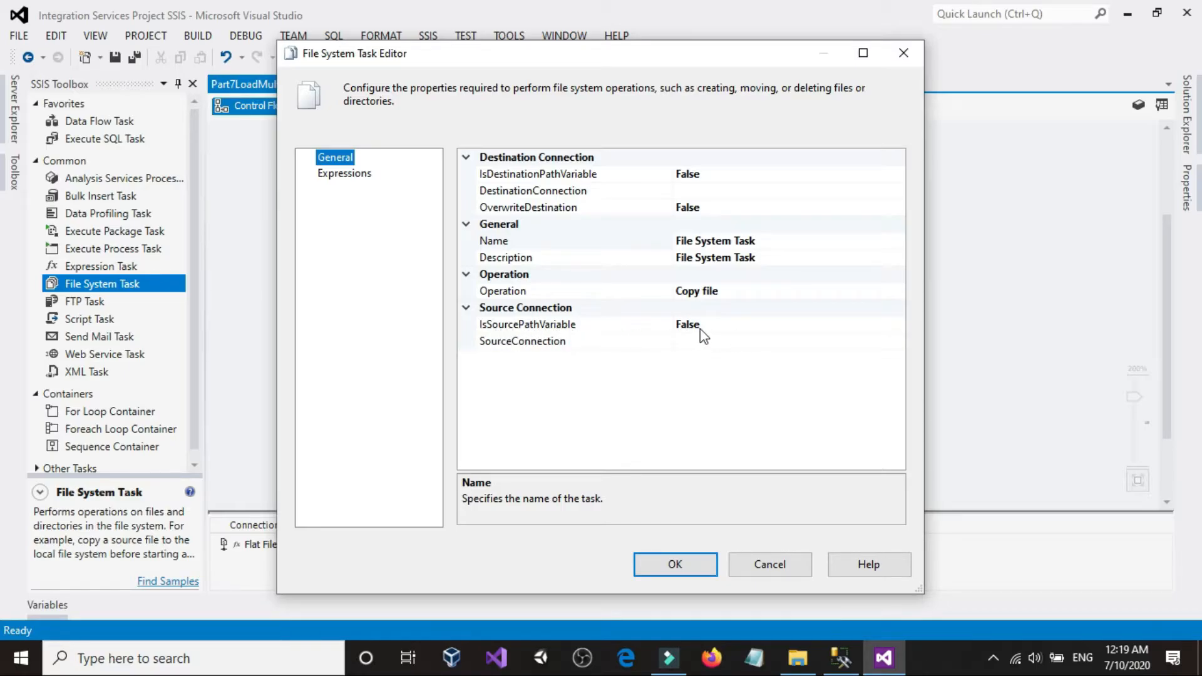
click(733, 325)
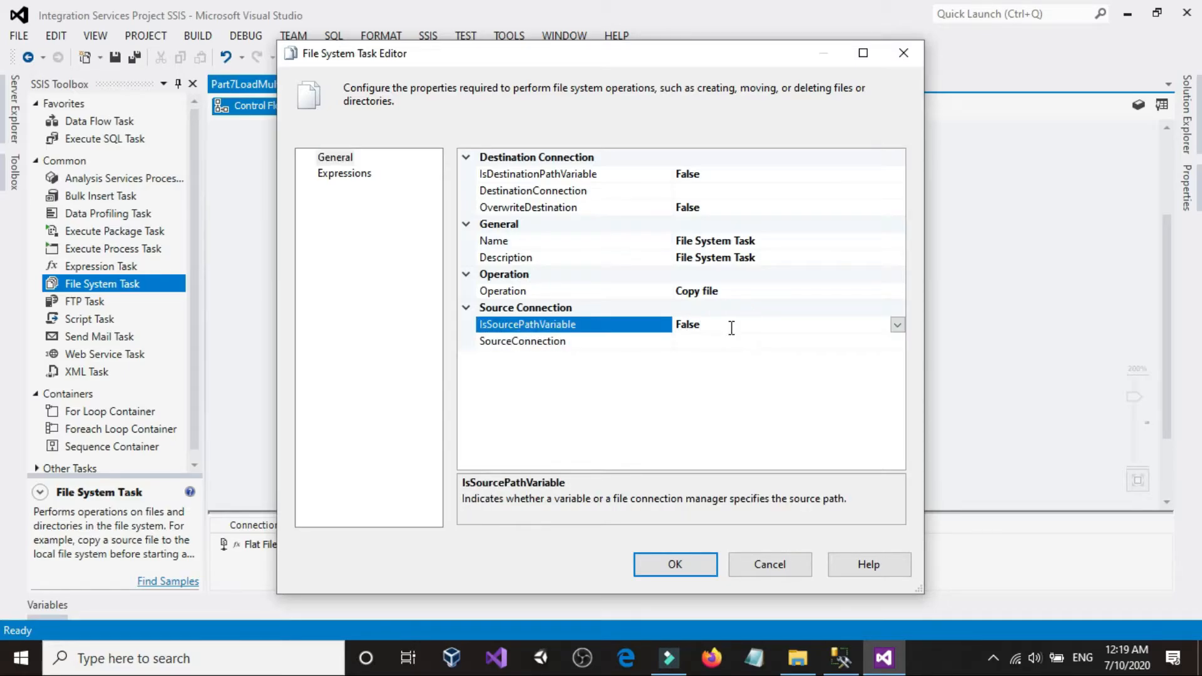
click(714, 175)
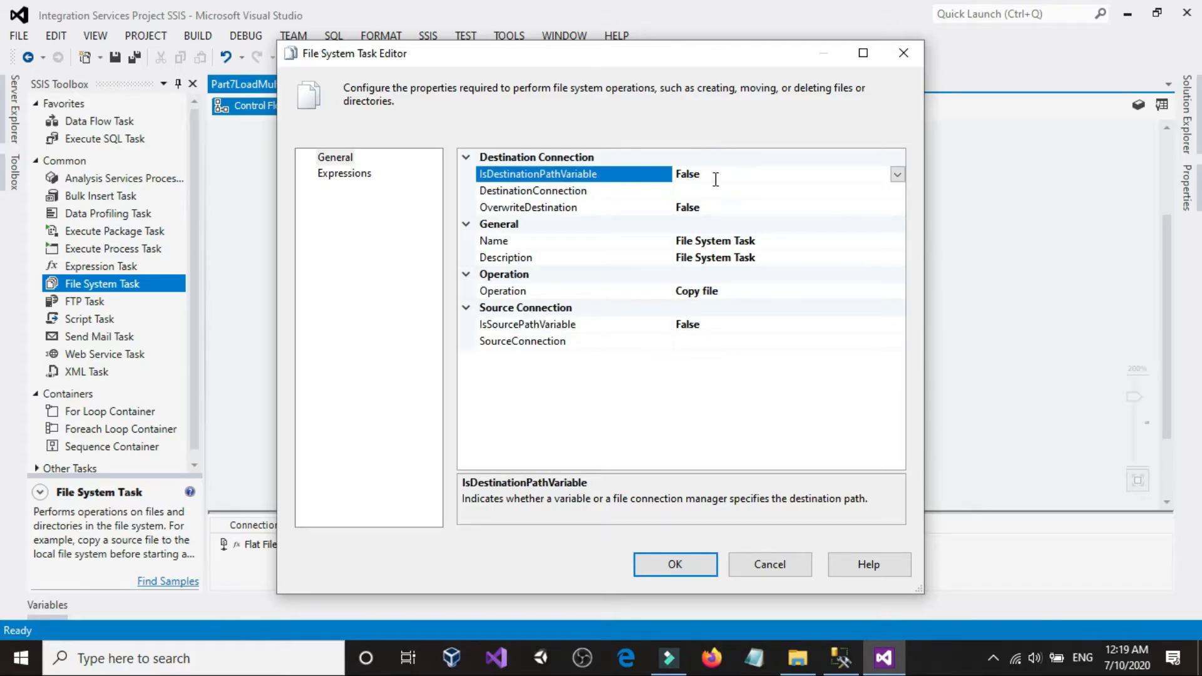
click(751, 291)
click(897, 292)
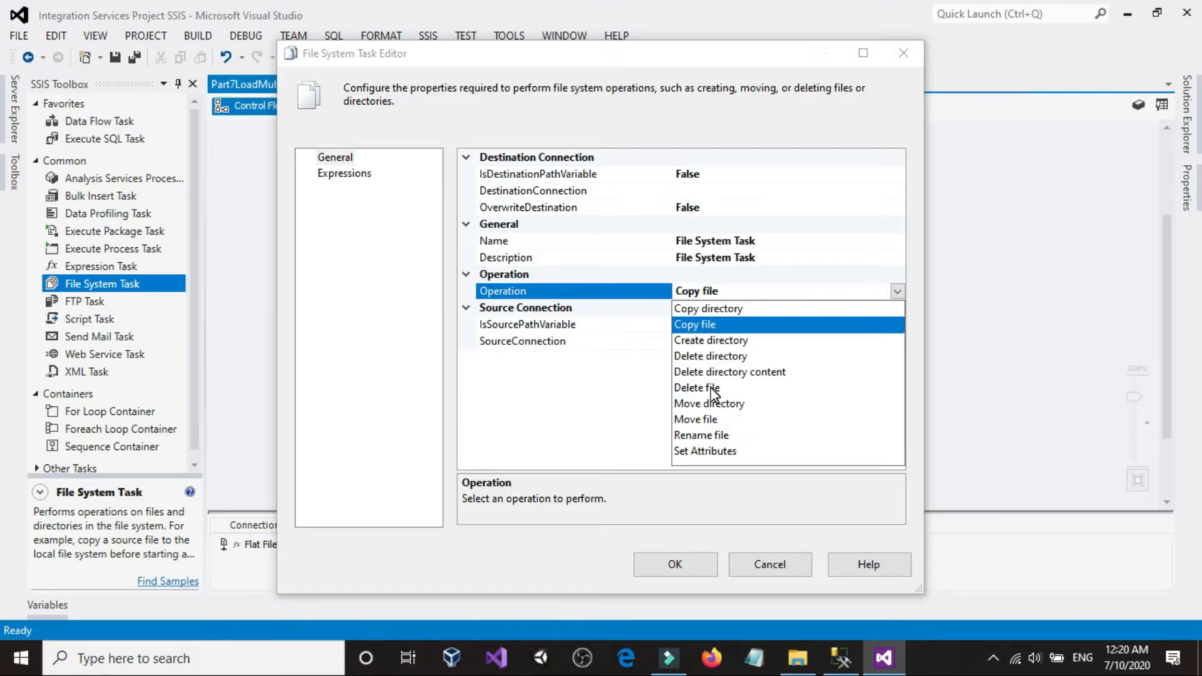
click(702, 435)
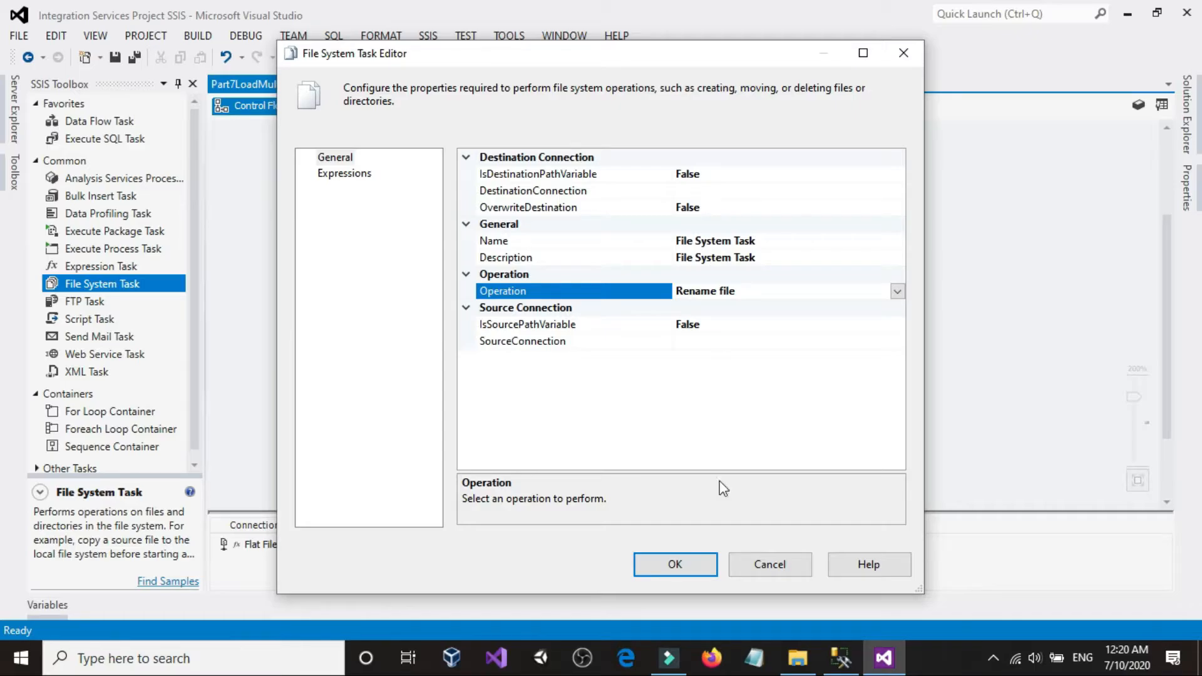
click(759, 568)
Add a package variable named FileFullPath with data type String.
click(841, 267)
right_click(841, 268)
click(889, 276)
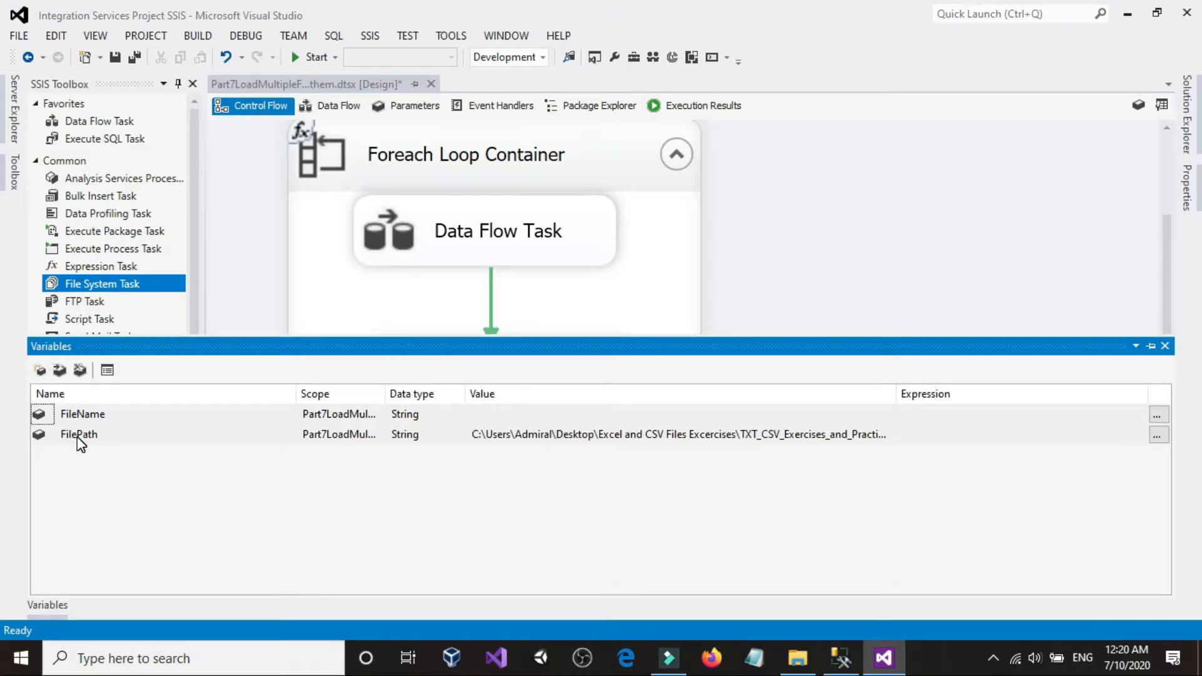
click(40, 371)
text(FileFullPa)
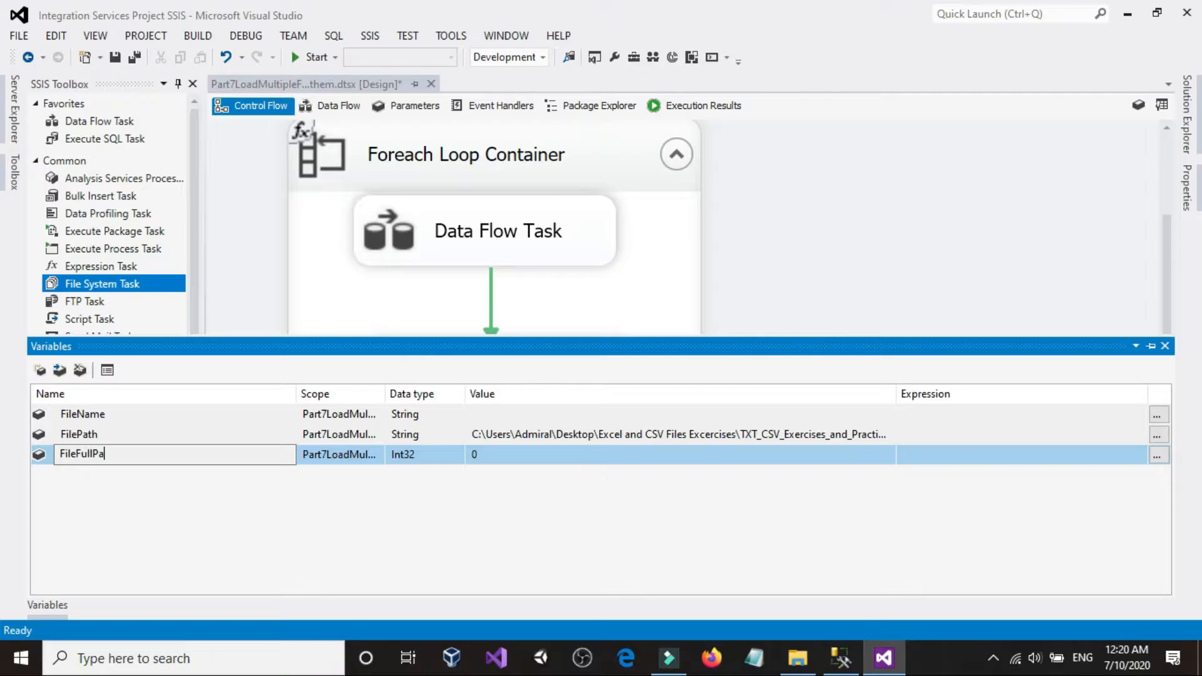
text(th)
click(438, 456)
click(449, 456)
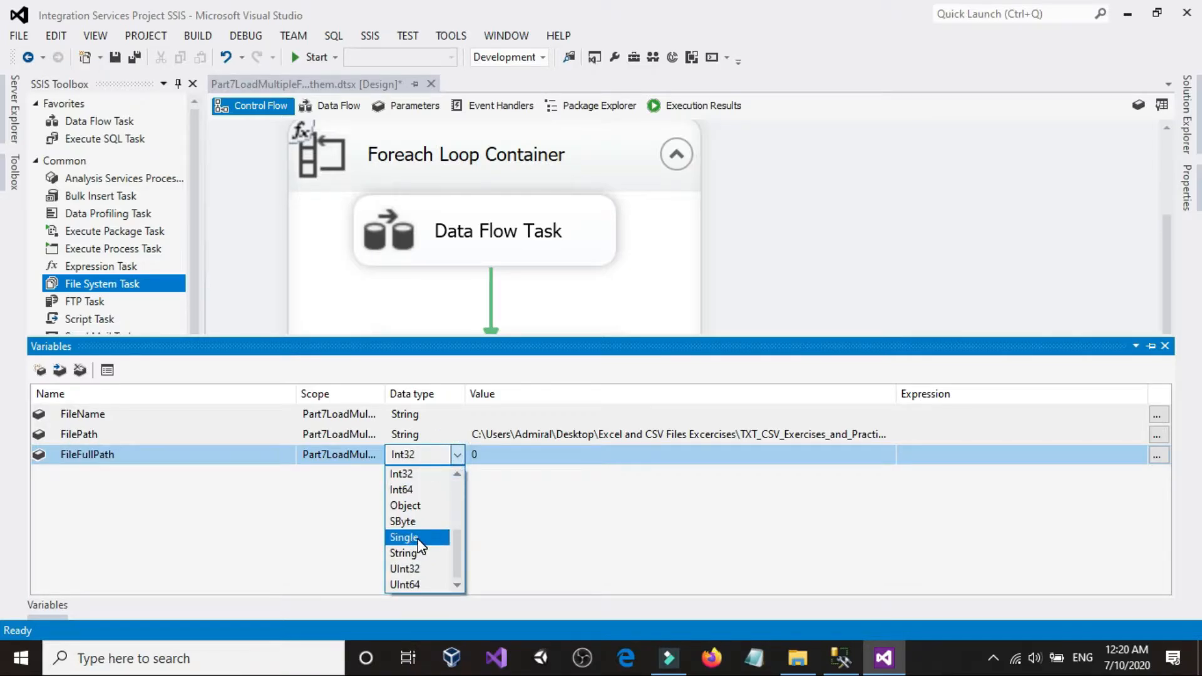
click(418, 539)
click(429, 461)
click(425, 554)
Set the FileFullPath expression to @[User::FilePath]+"\\"+ @[User::FileName] and evaluate it.
click(623, 456)
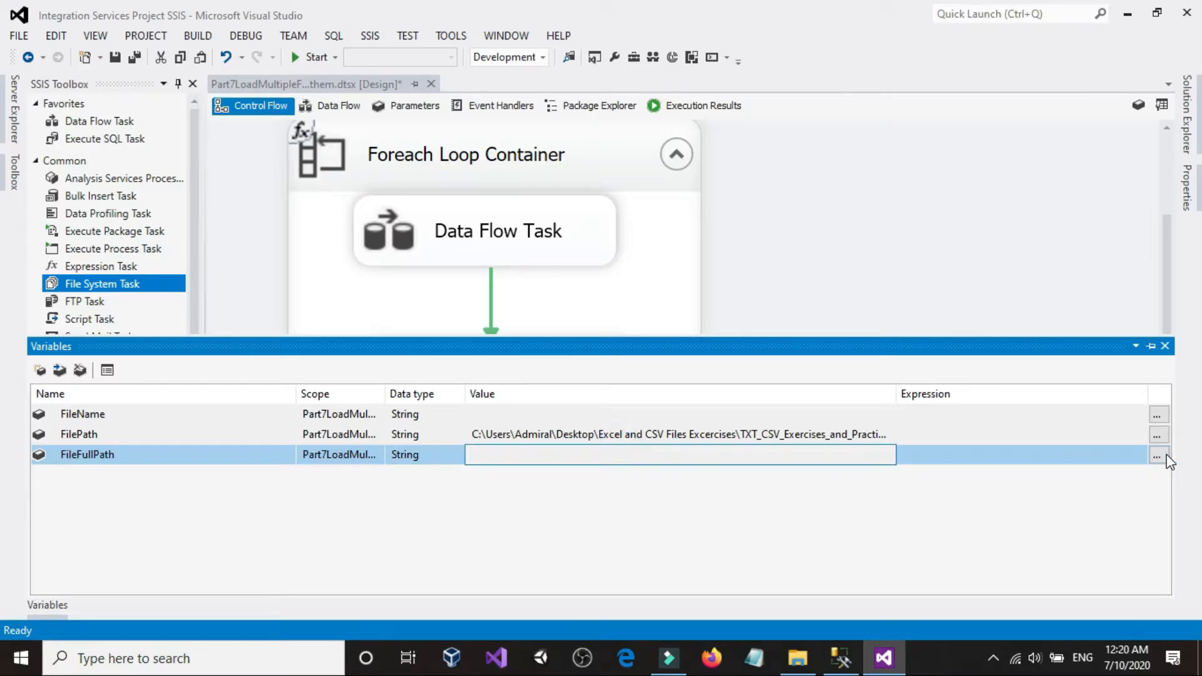
click(1157, 456)
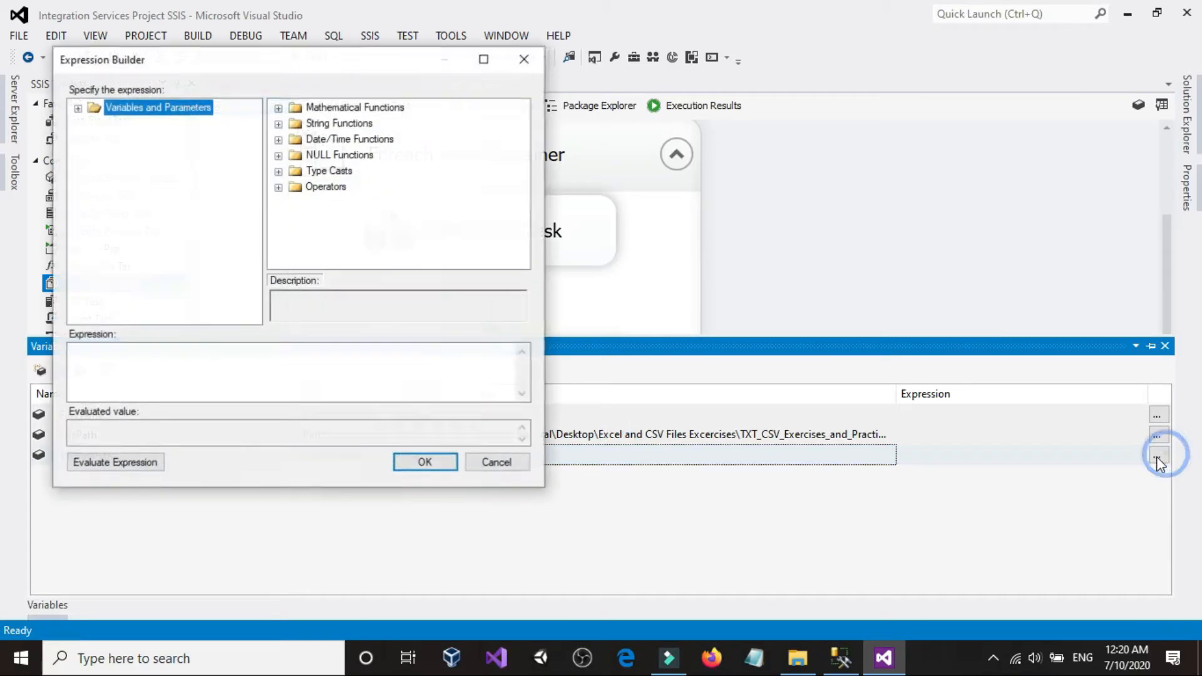
double_click(158, 107)
drag(160, 172, 255, 362)
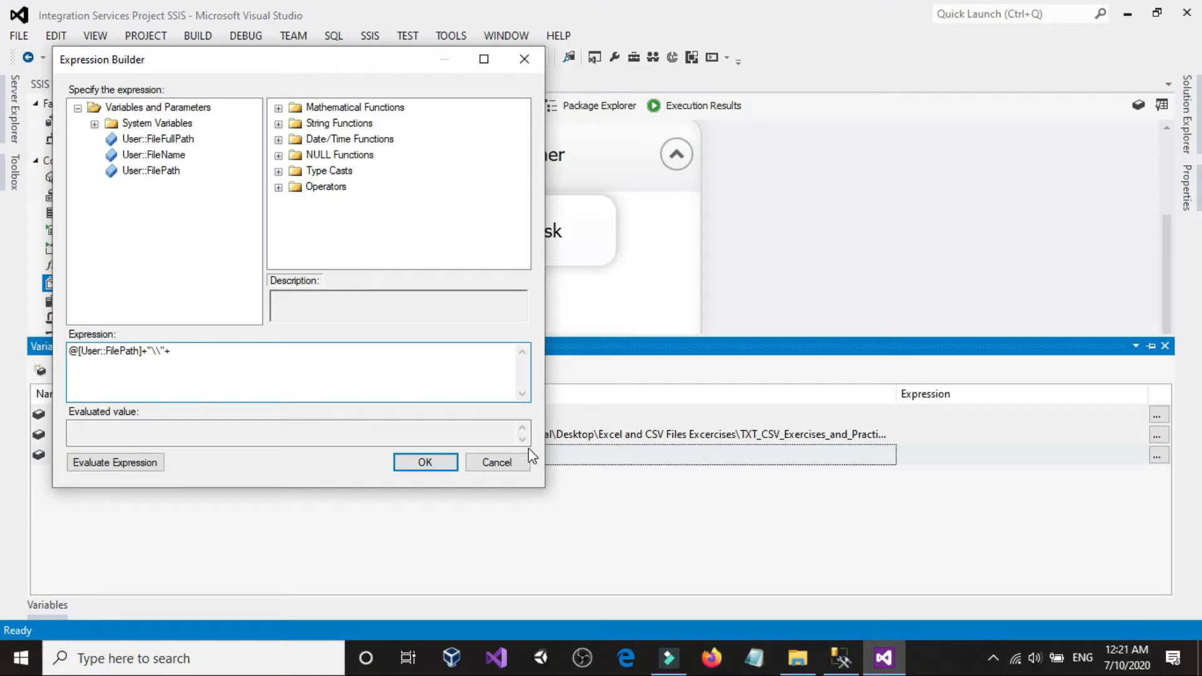
drag(146, 156, 269, 352)
click(117, 462)
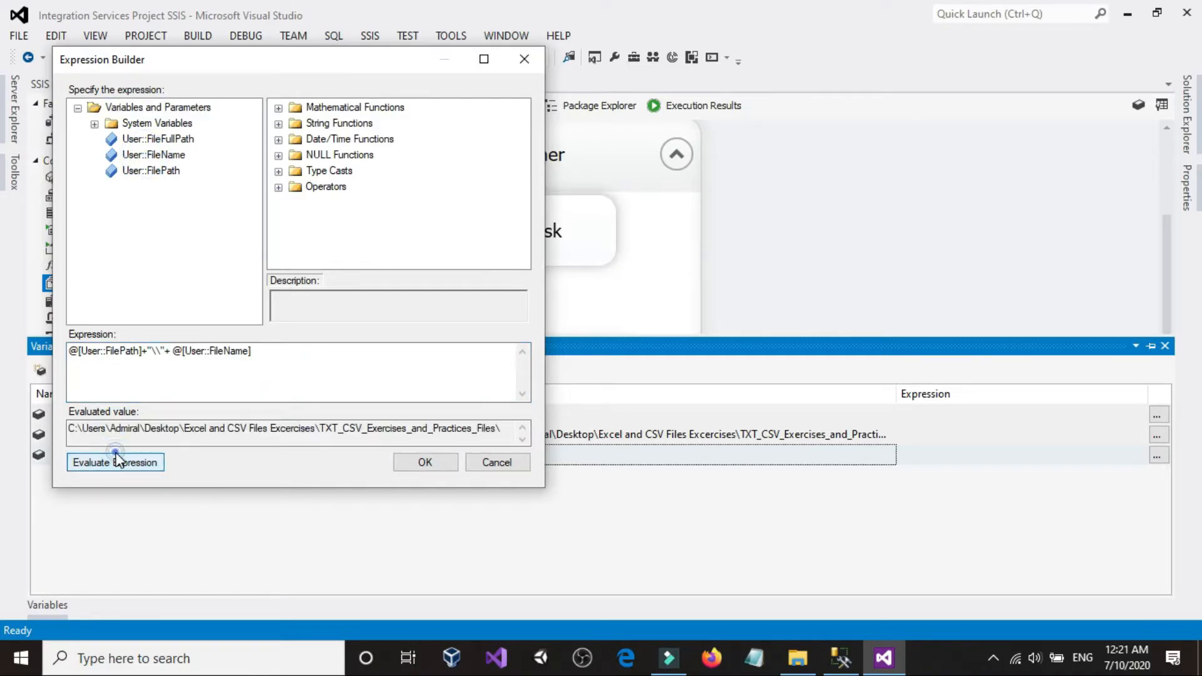
click(422, 462)
click(857, 235)
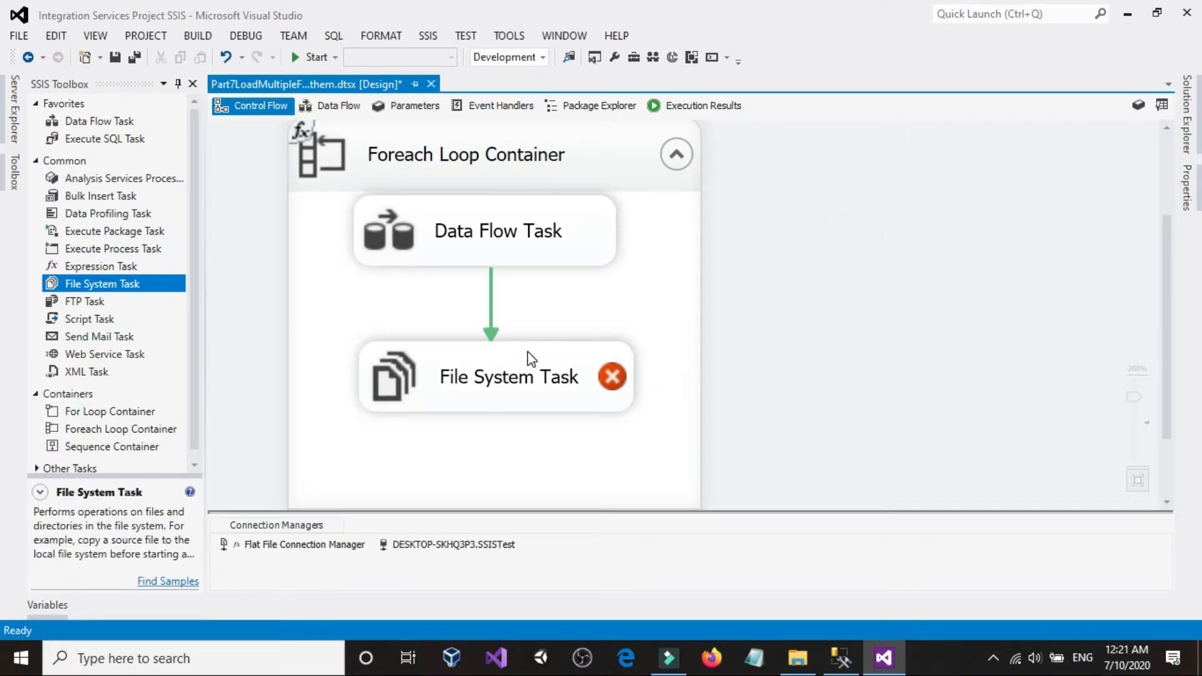
double_click(530, 355)
click(751, 324)
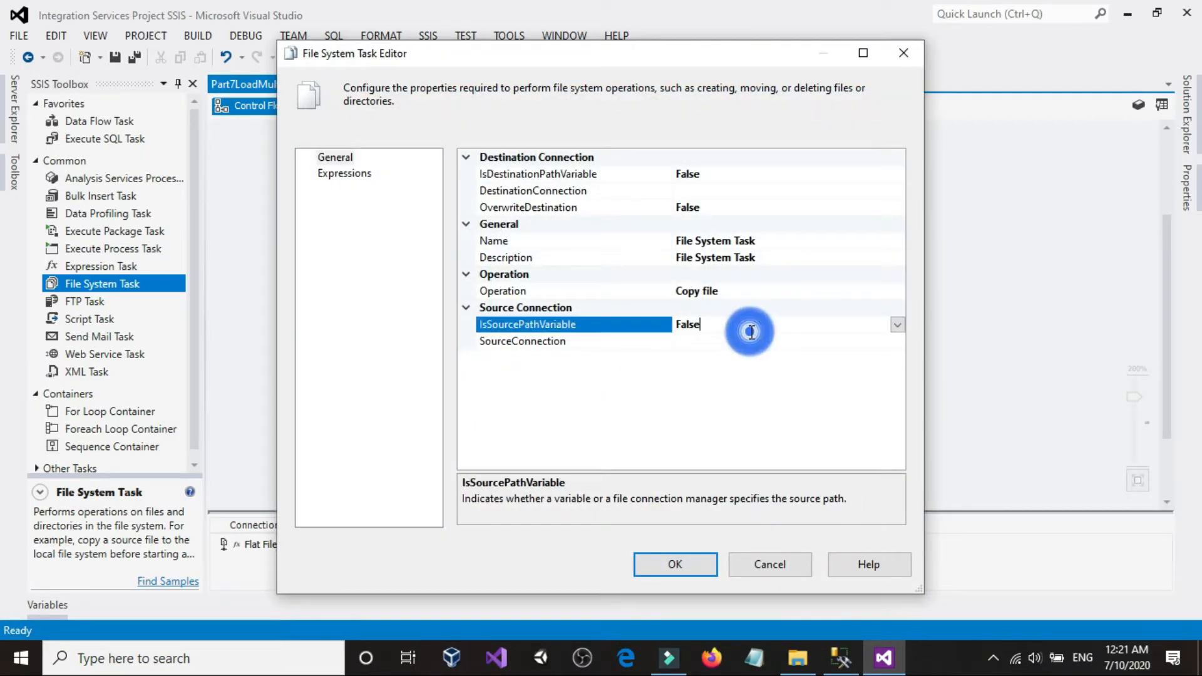
click(711, 193)
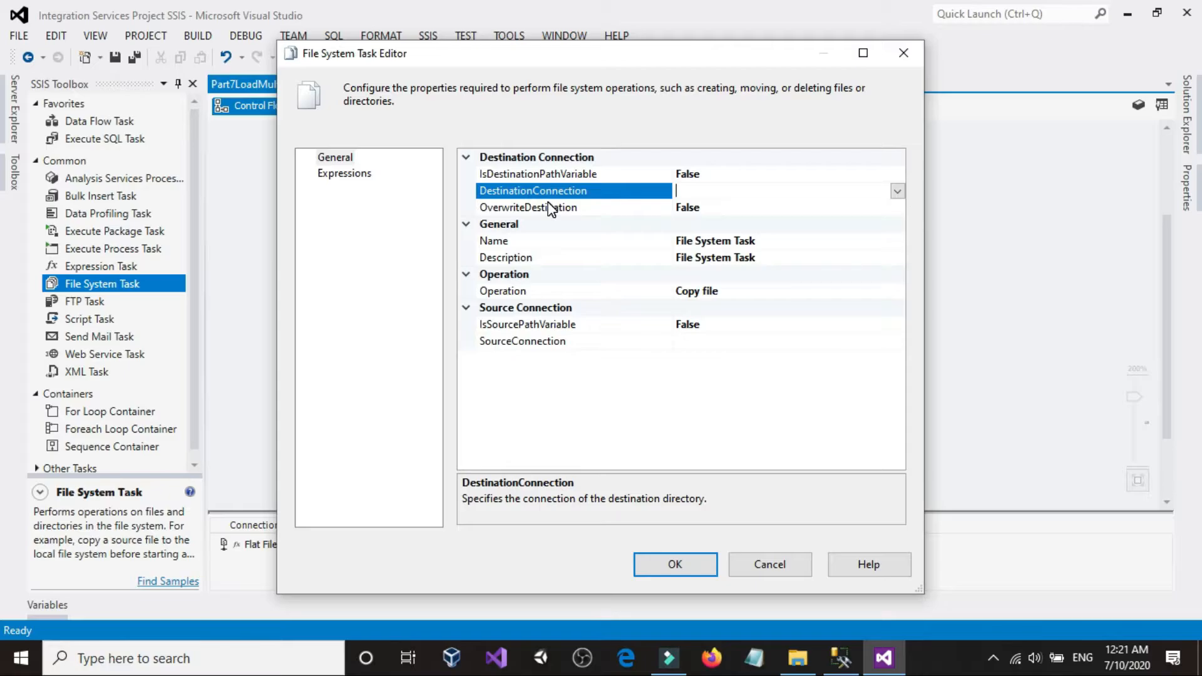
click(787, 570)
Switch to File Explorer, open the MovedFiles folder, and copy its address as text.
click(784, 662)
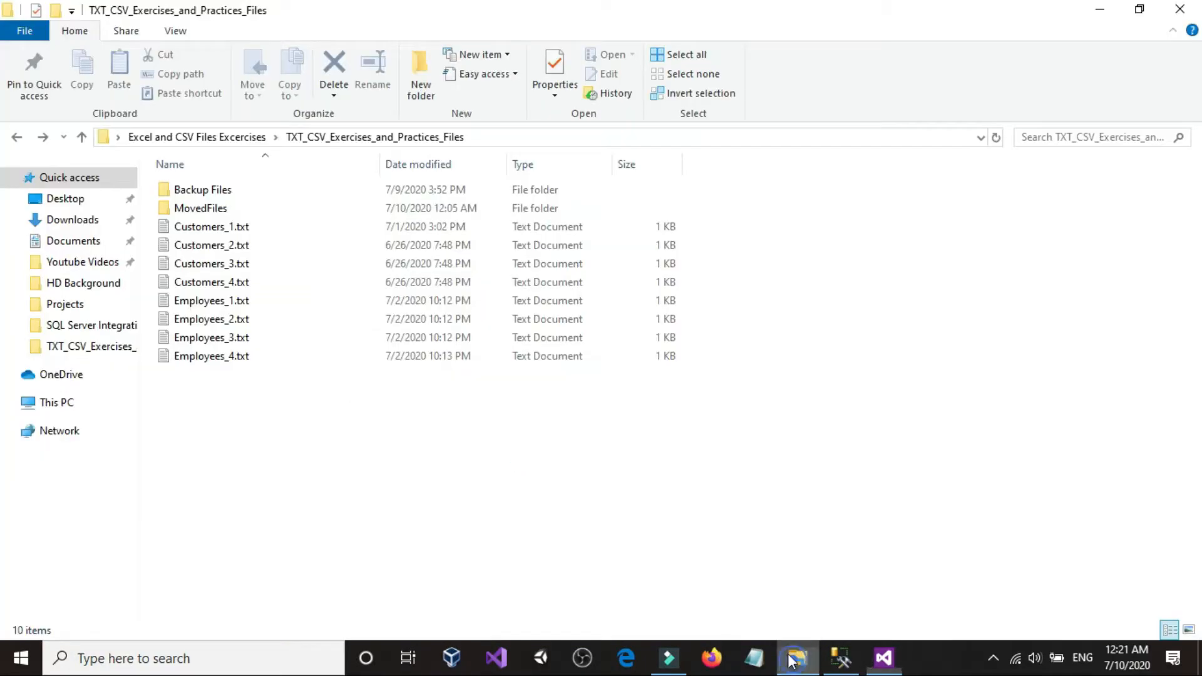
double_click(219, 210)
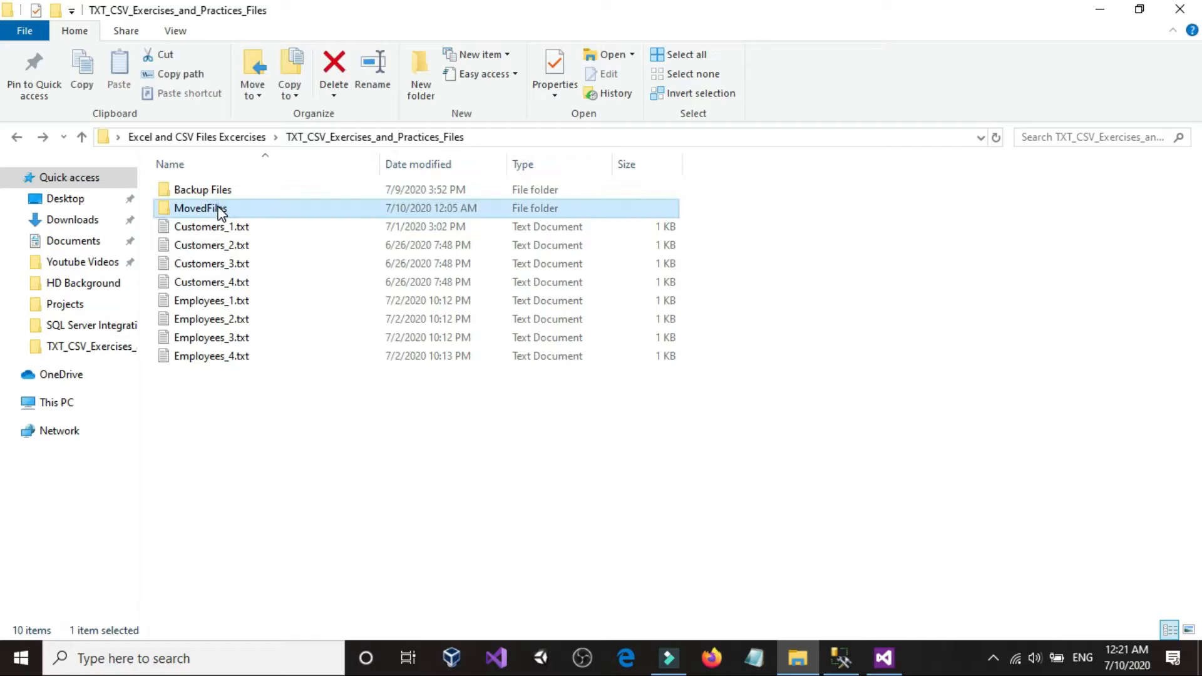
click(562, 136)
right_click(562, 135)
click(602, 188)
click(730, 335)
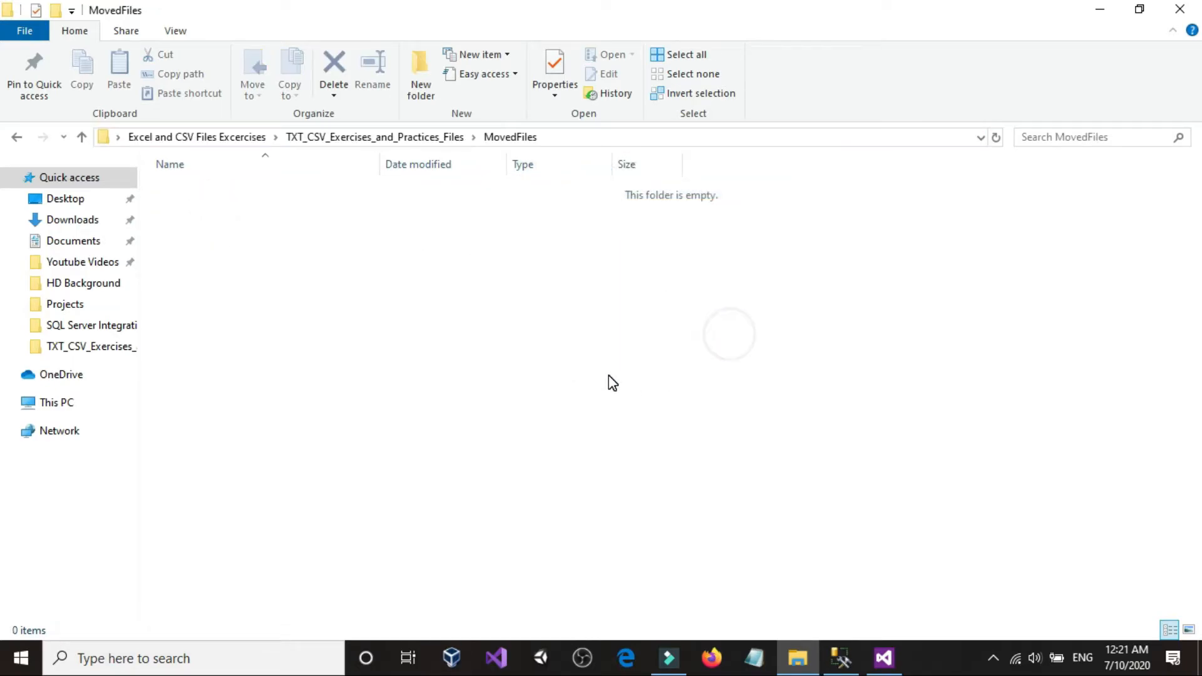
Return to Visual Studio and add a package variable named MovedFolderPath with data type String.
click(884, 658)
right_click(865, 243)
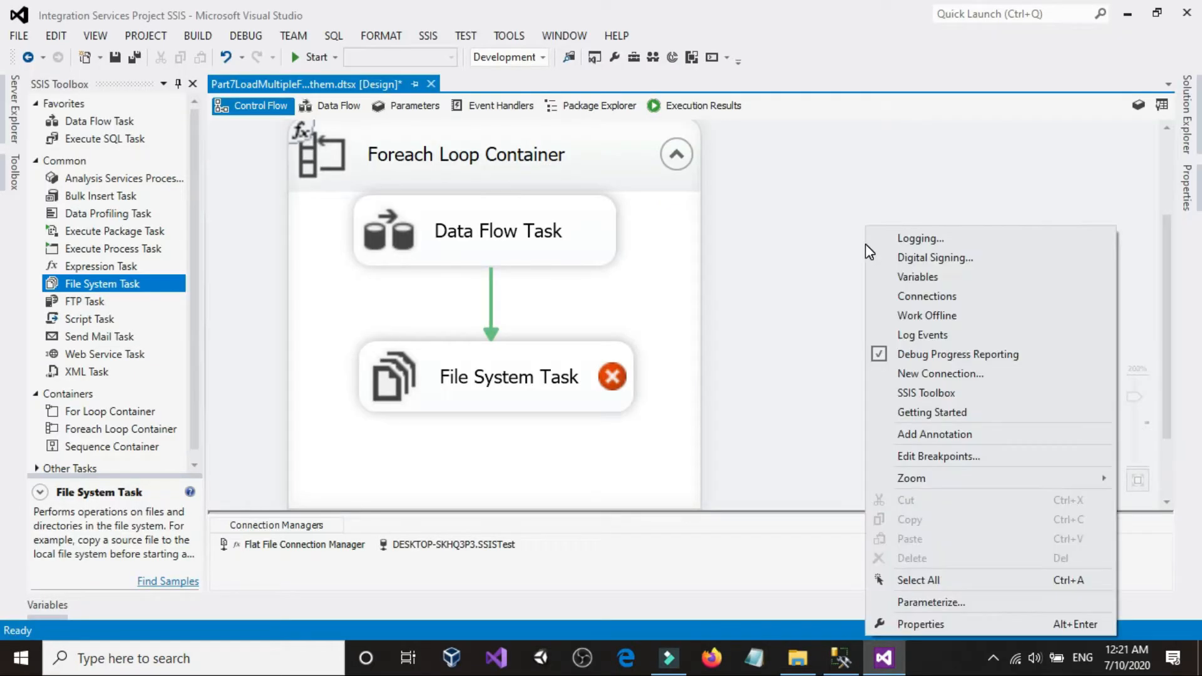
click(887, 269)
click(41, 371)
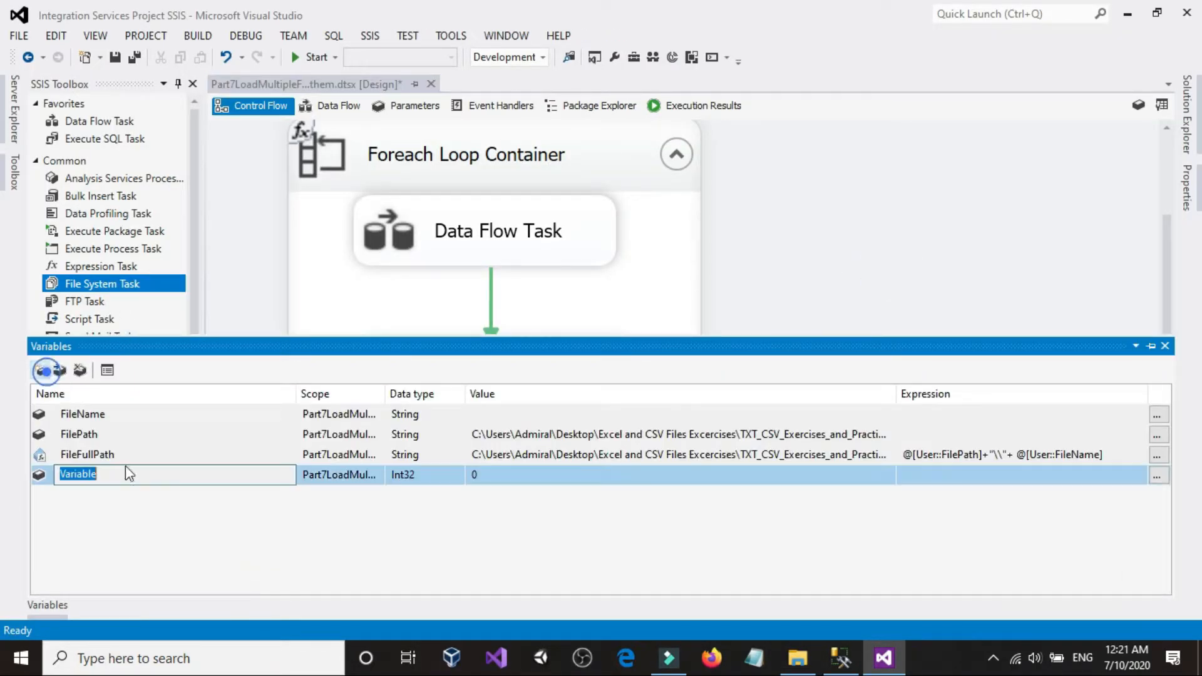
text(MovedFolderPath)
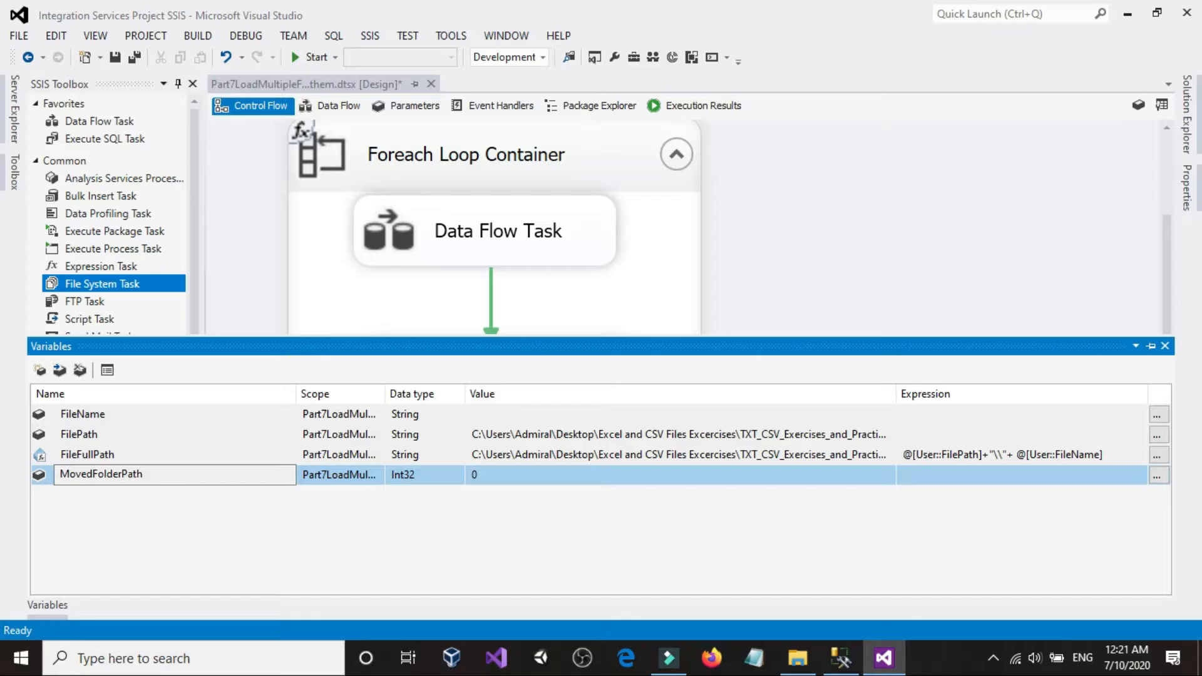
click(439, 475)
click(442, 475)
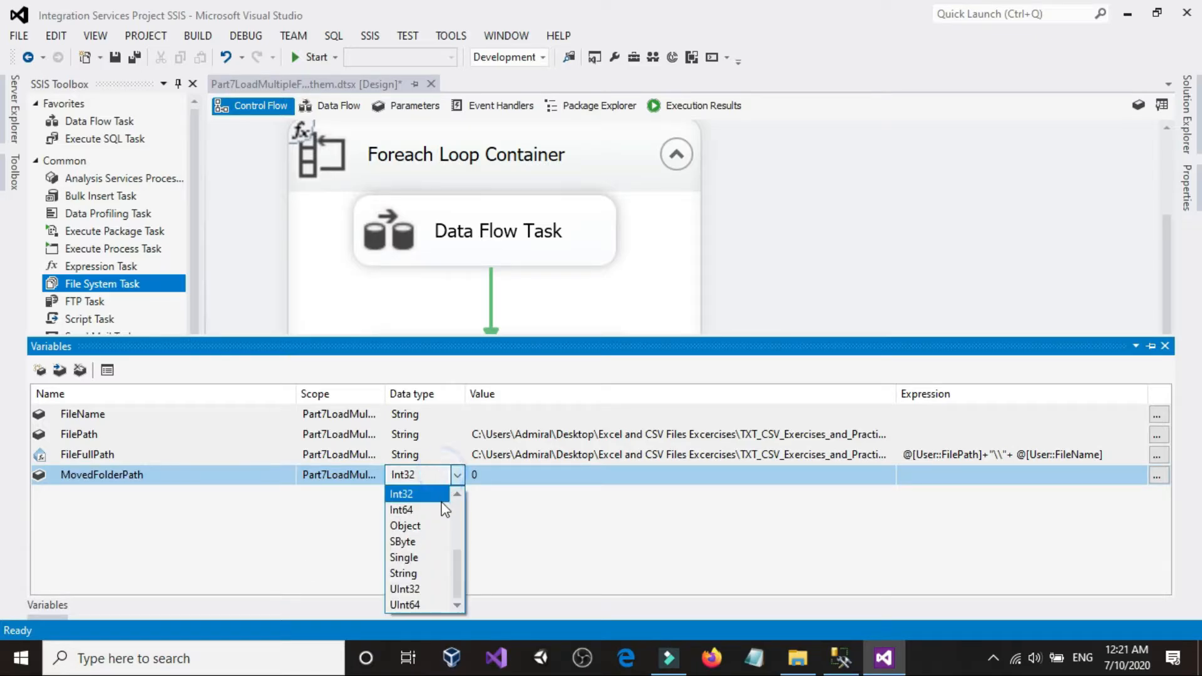
click(428, 574)
Paste the copied MovedFiles folder path as the value of MovedFolderPath.
click(502, 475)
right_click(501, 475)
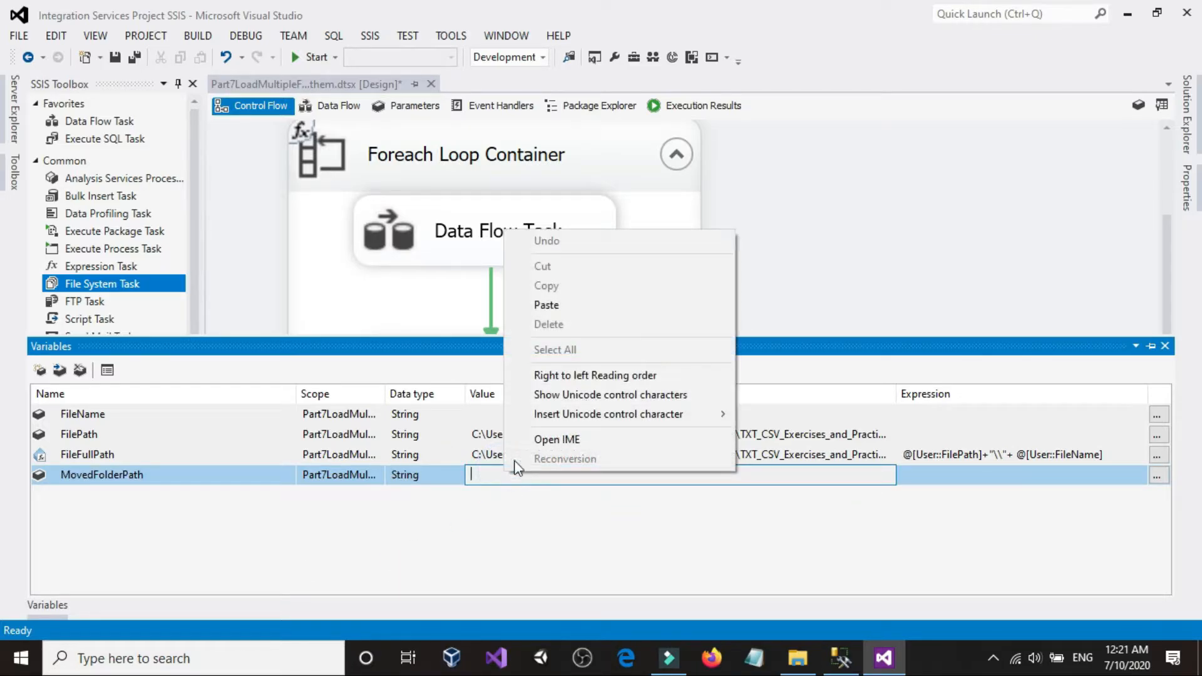
click(659, 310)
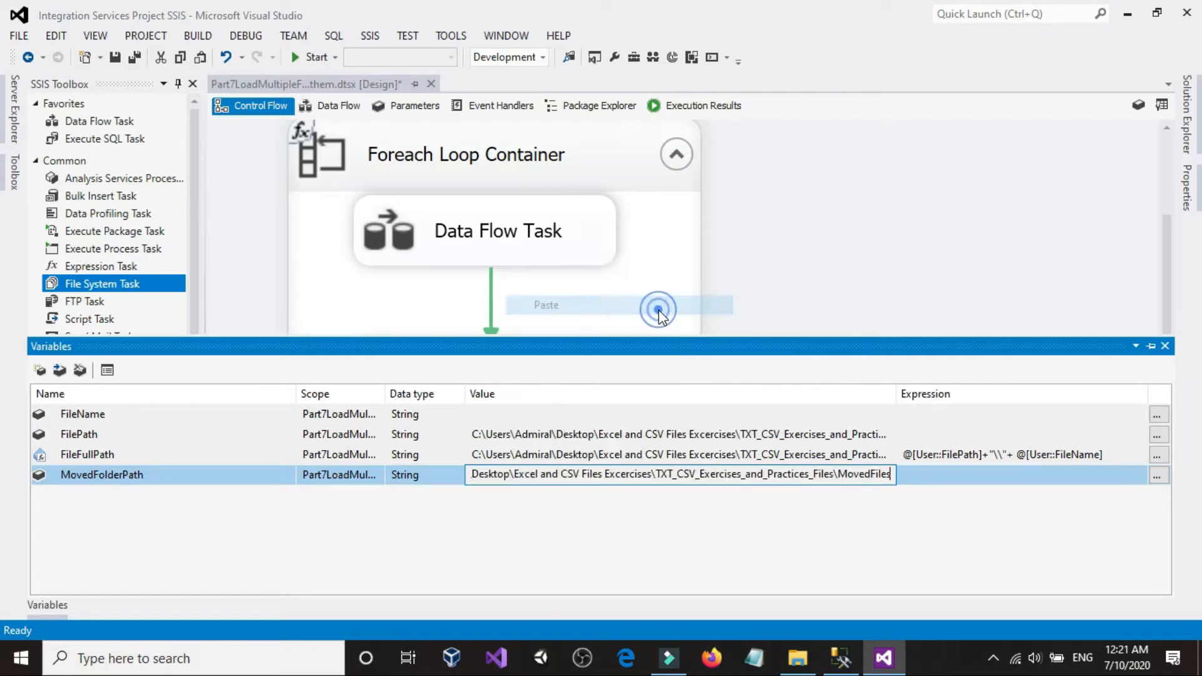
click(798, 296)
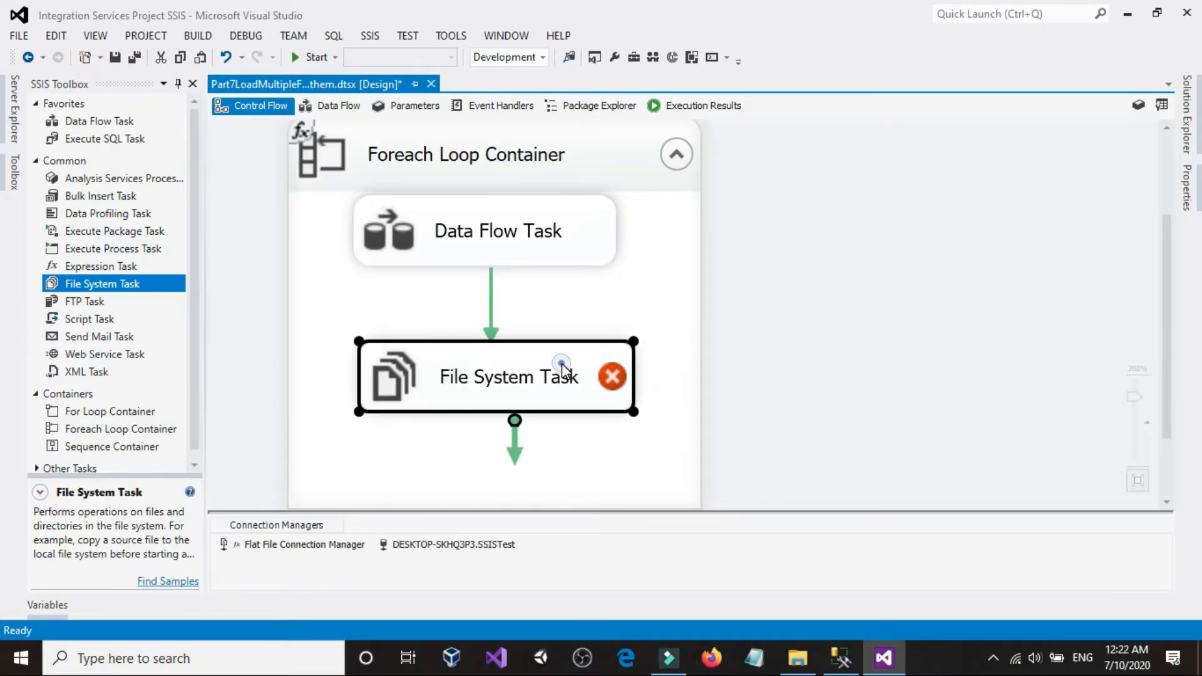
double_click(556, 363)
click(718, 191)
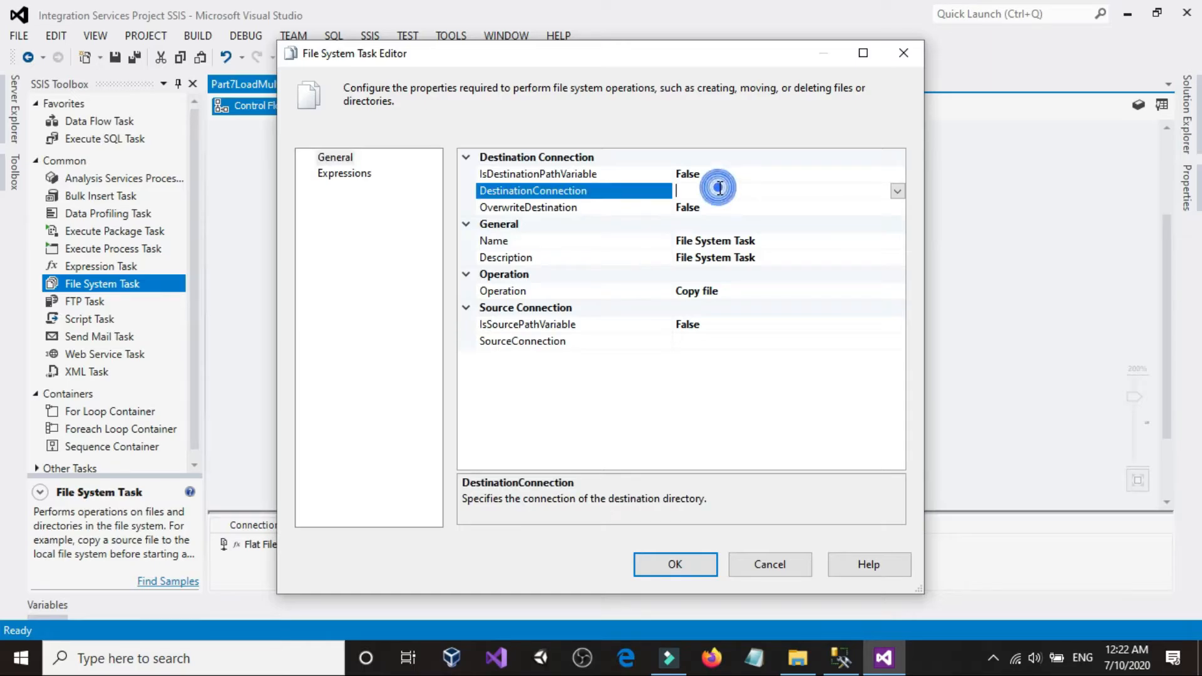
click(854, 173)
click(893, 174)
click(894, 175)
click(894, 175)
click(748, 191)
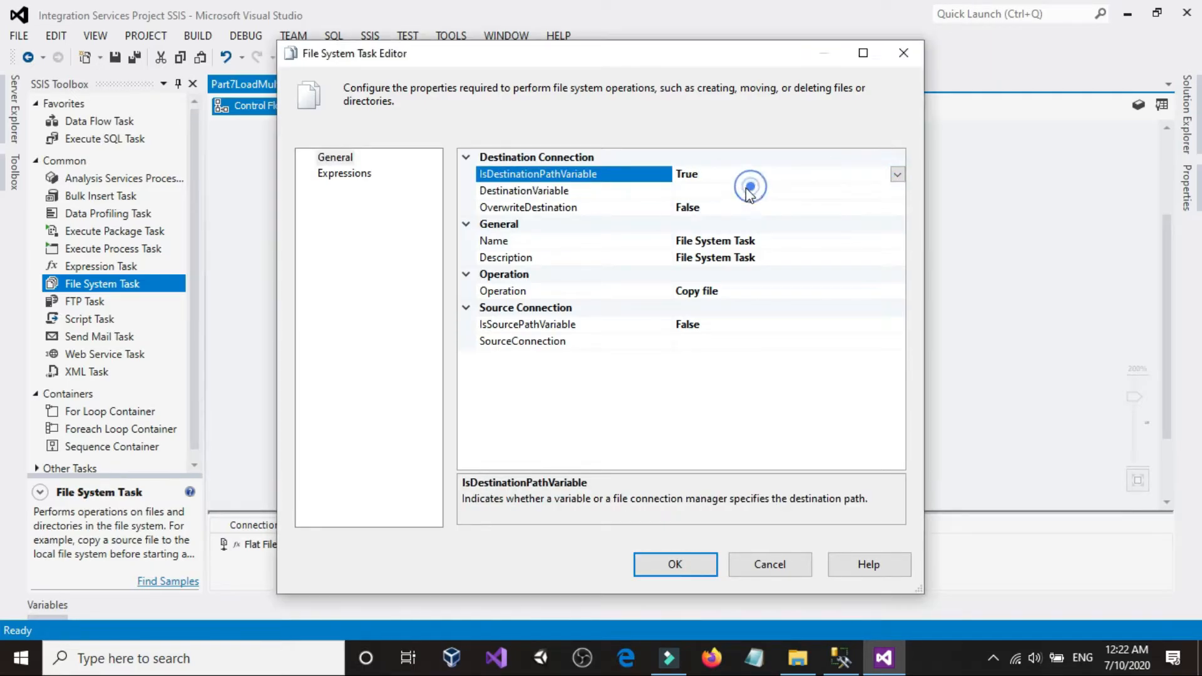
click(727, 191)
click(896, 192)
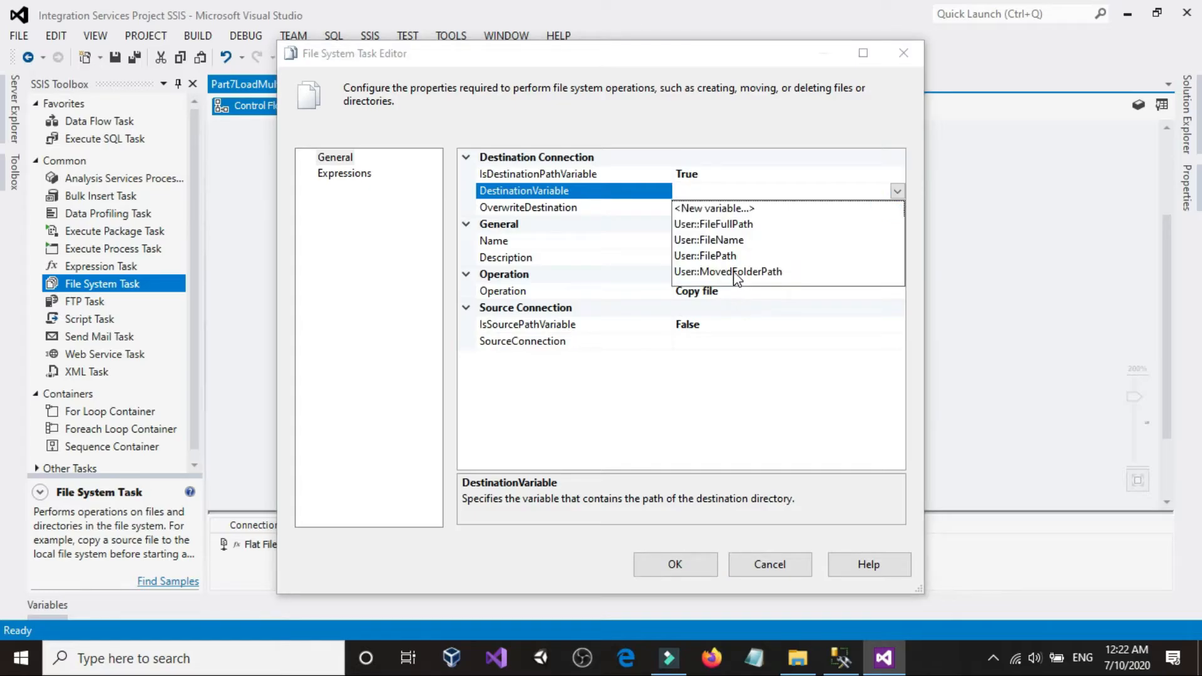
click(737, 273)
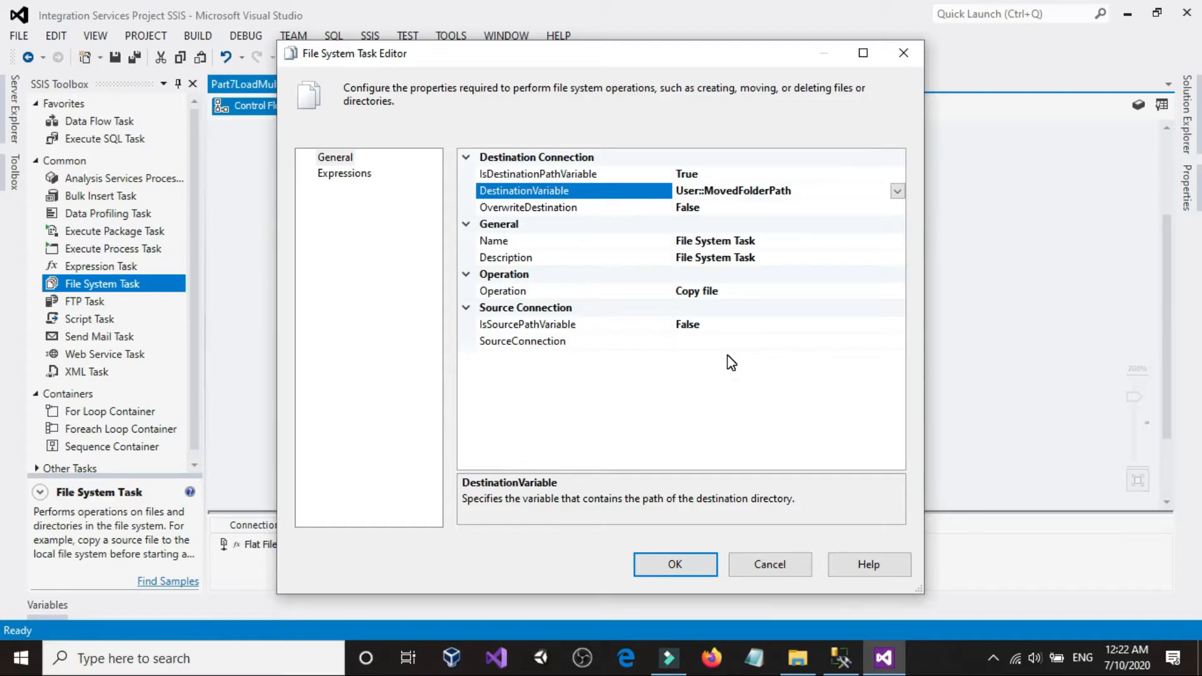
click(769, 563)
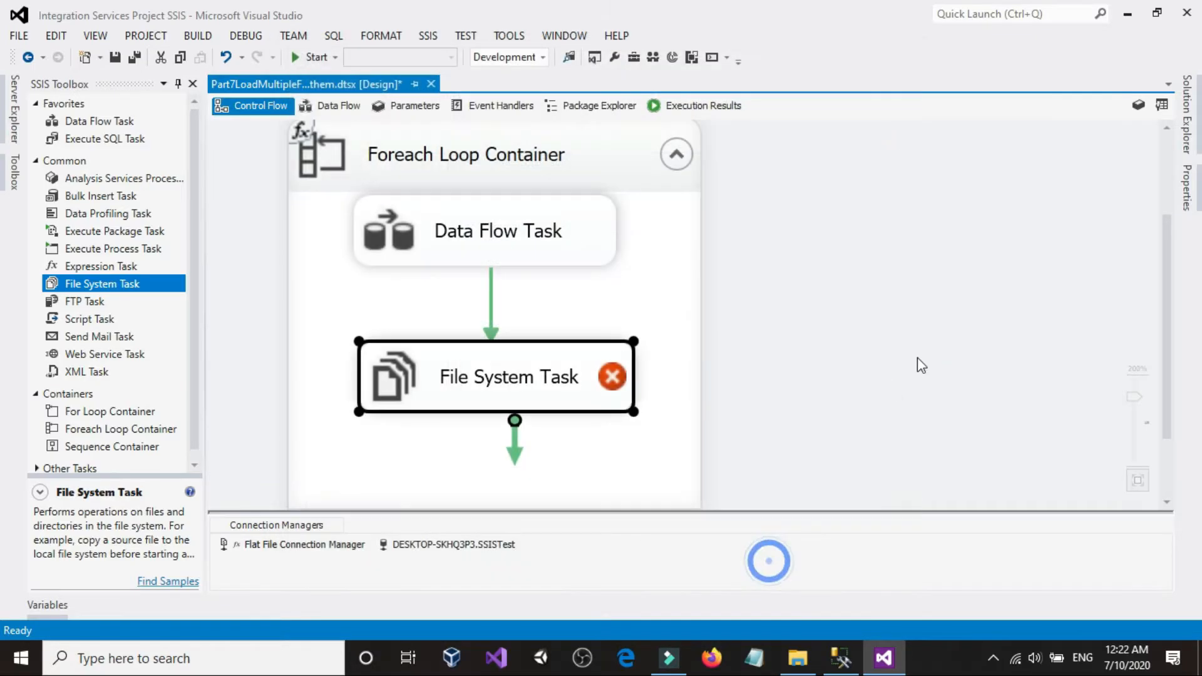
Open the list of package variables.
right_click(875, 299)
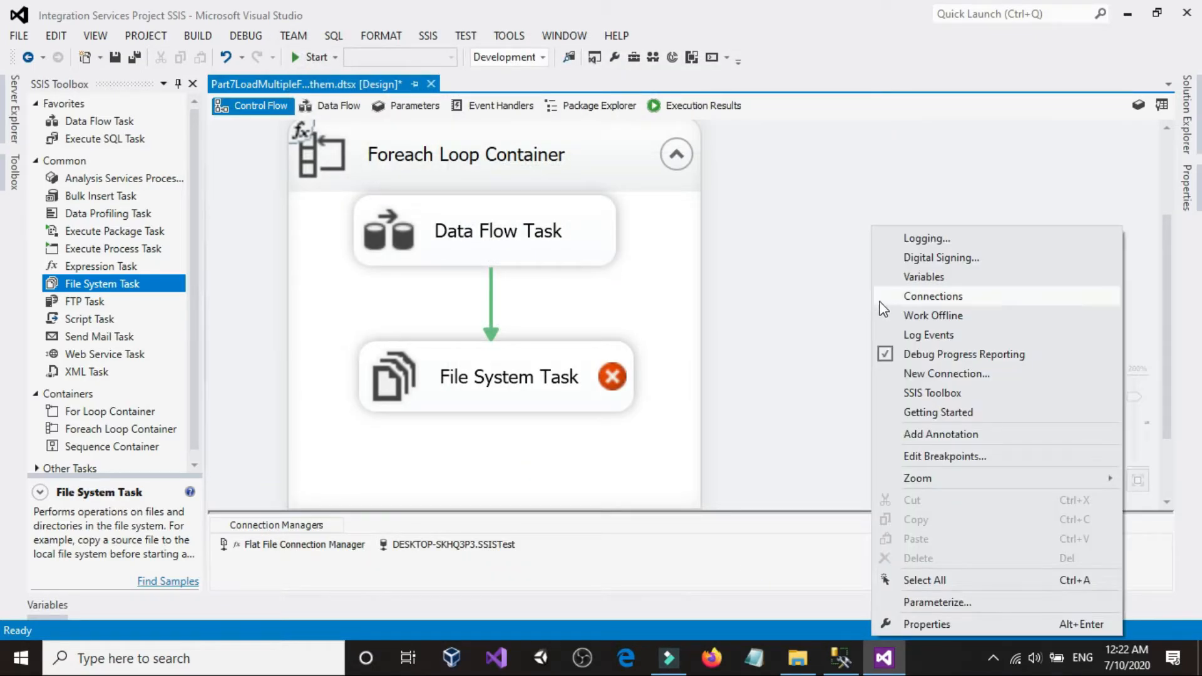
click(914, 281)
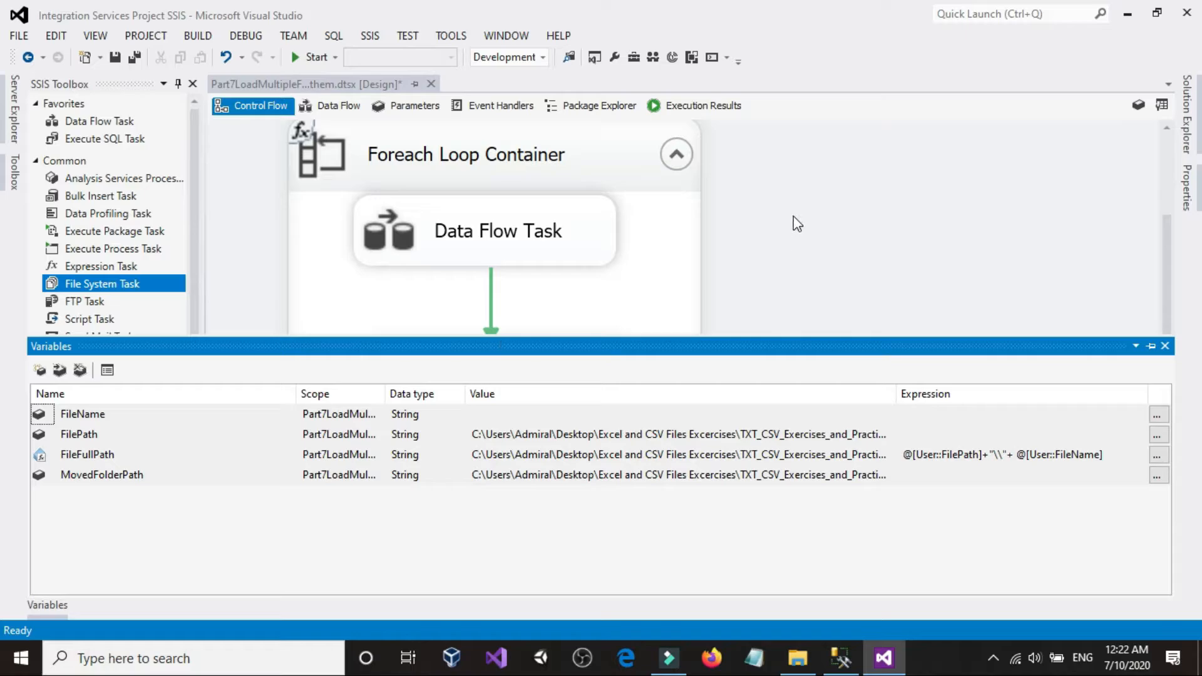
Add a package variable named MovedFolderFullPath with data type String and leave its value empty.
click(40, 370)
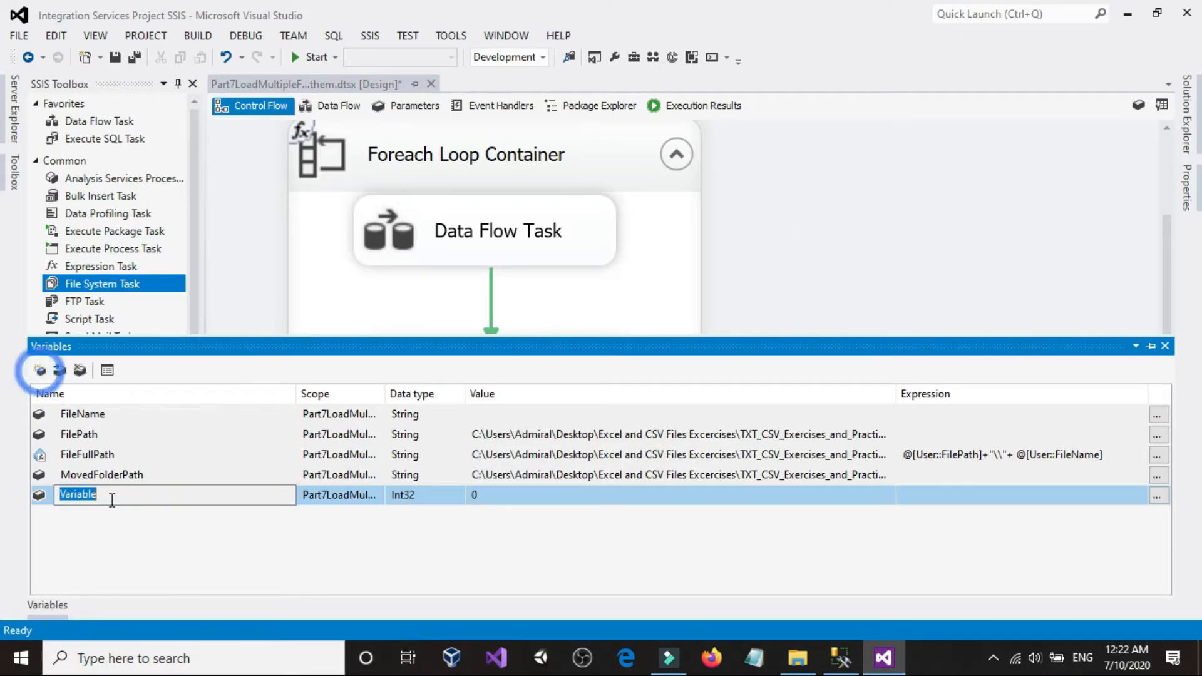
text(MovedFolderFullPath)
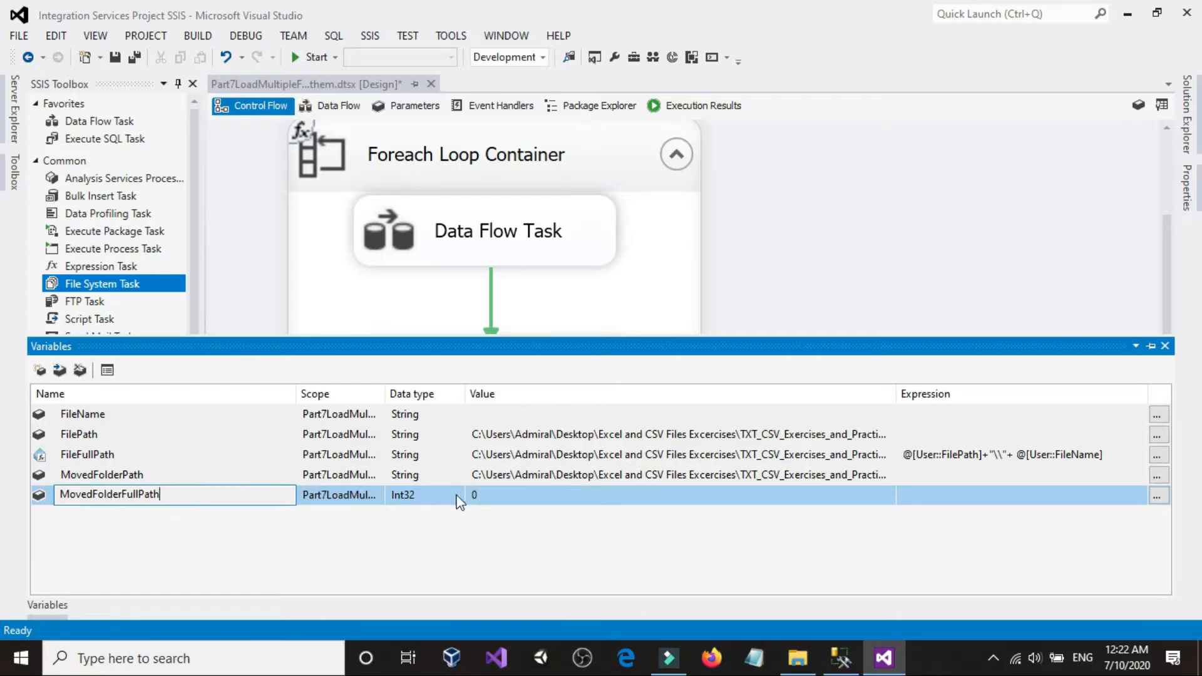
click(451, 494)
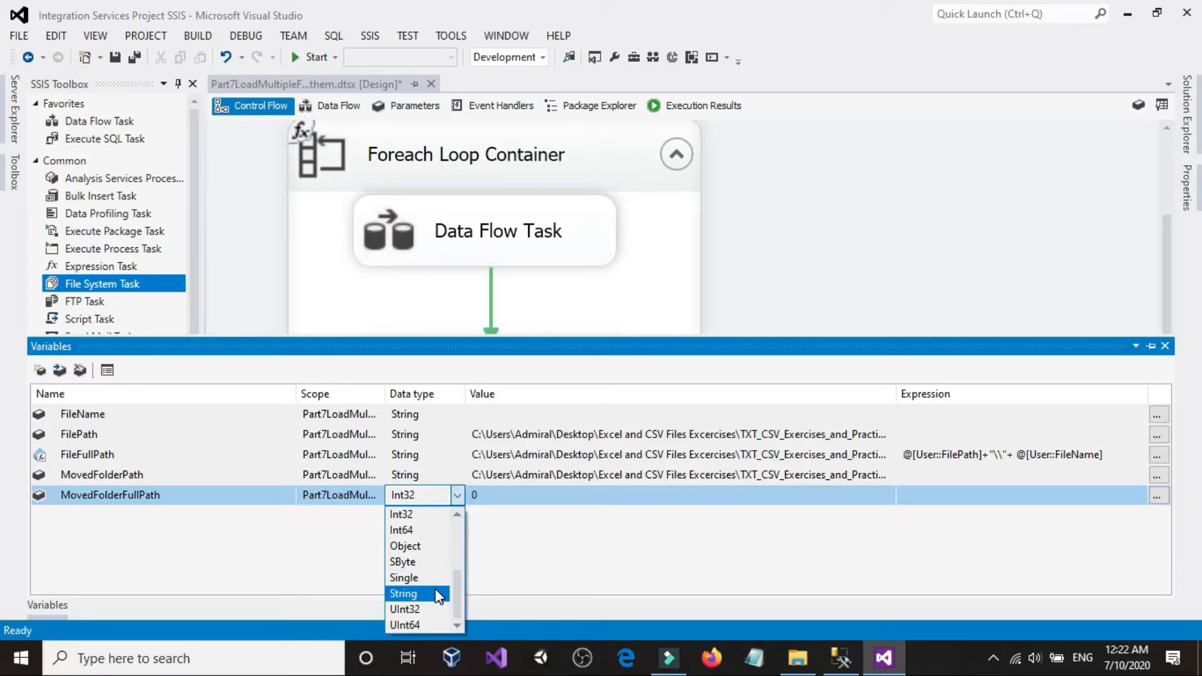
click(435, 591)
click(542, 481)
click(519, 499)
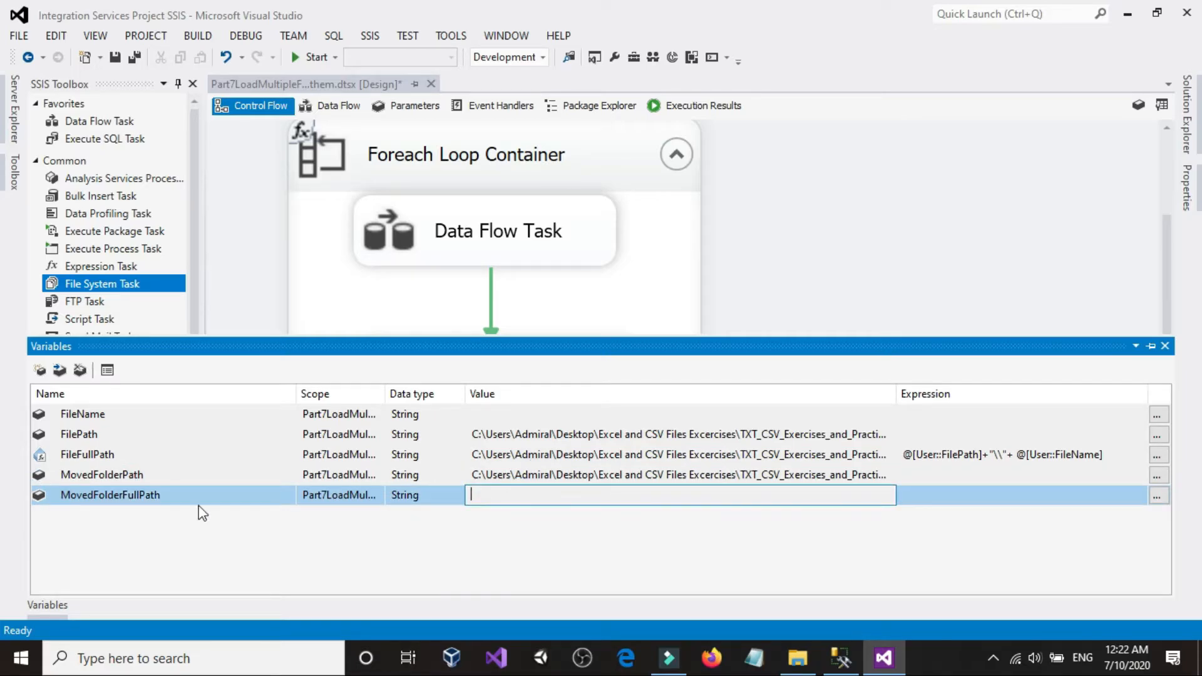
Begin the MovedFolderFullPath expression with @[User::MovedFolderPath] in the maximized Expression Builder and evaluate it.
click(1156, 496)
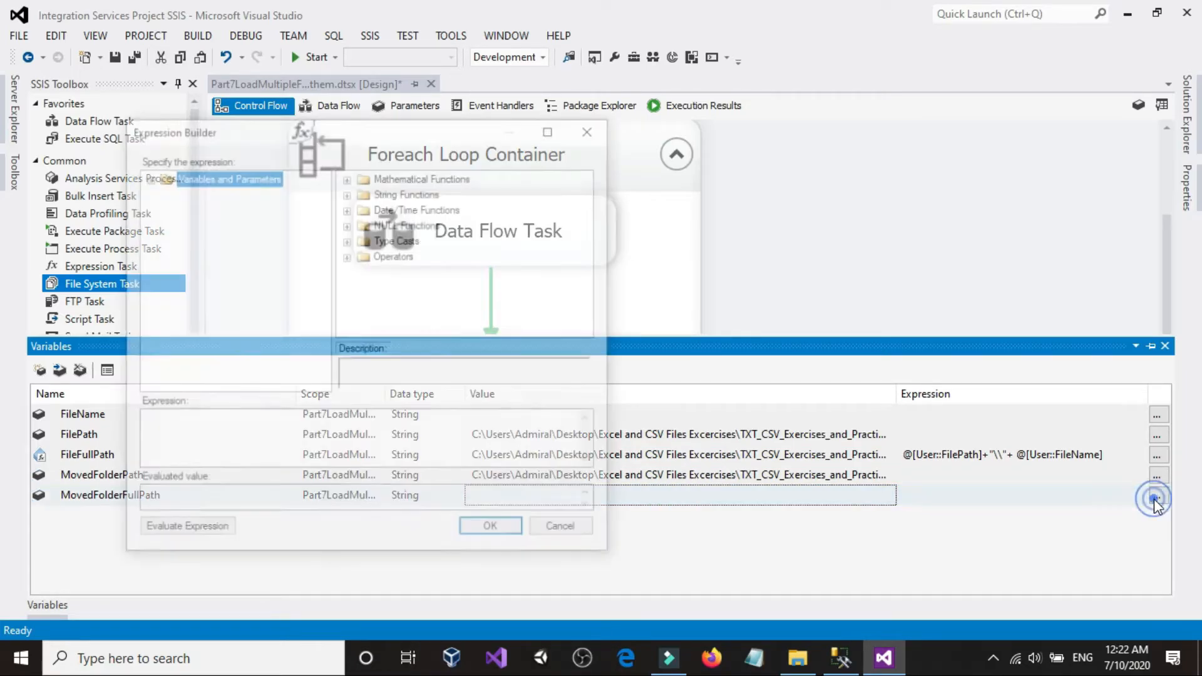
click(552, 128)
double_click(84, 50)
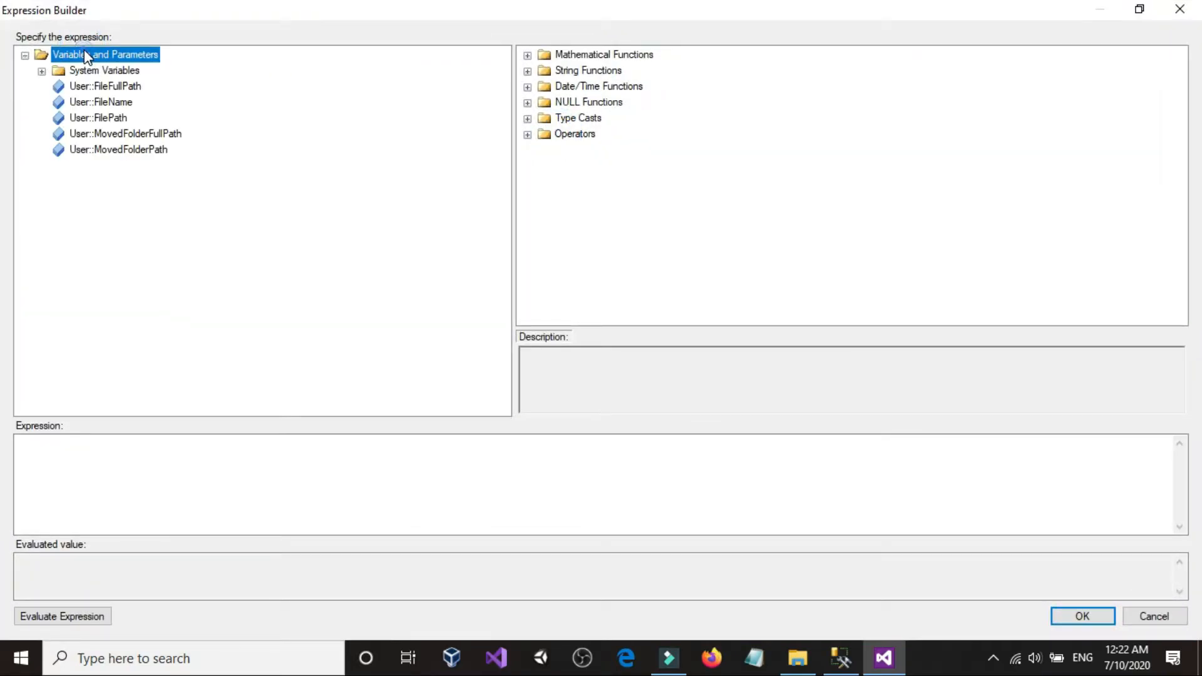
drag(120, 148, 172, 462)
click(182, 461)
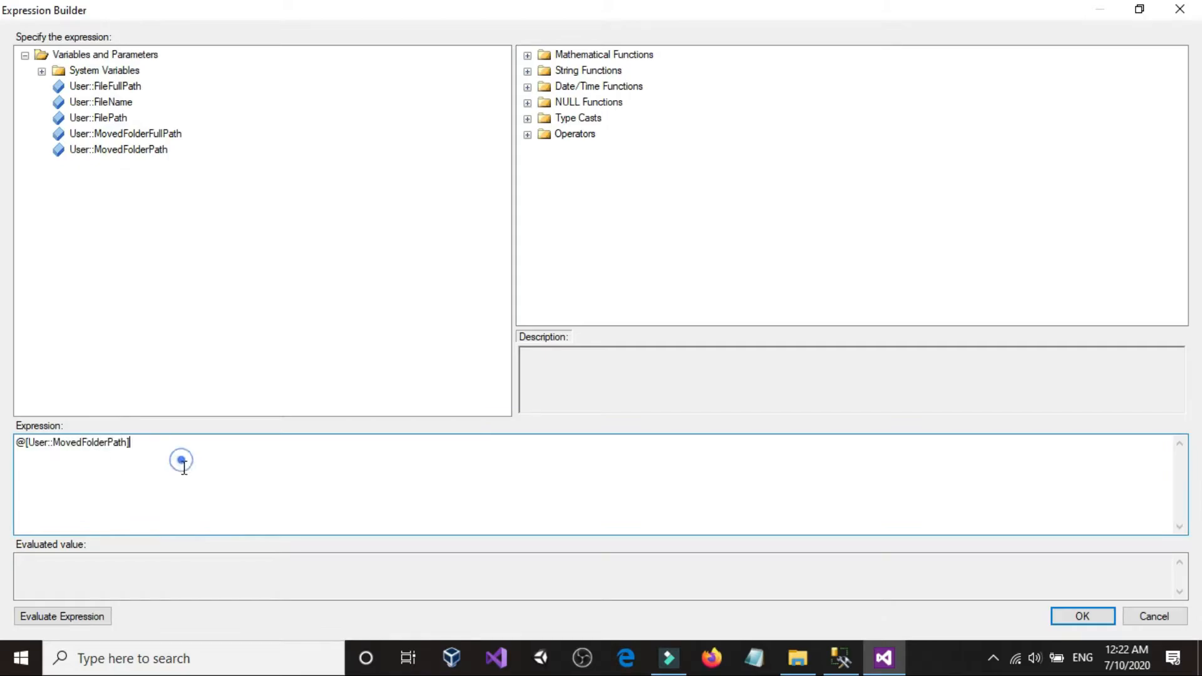
click(38, 616)
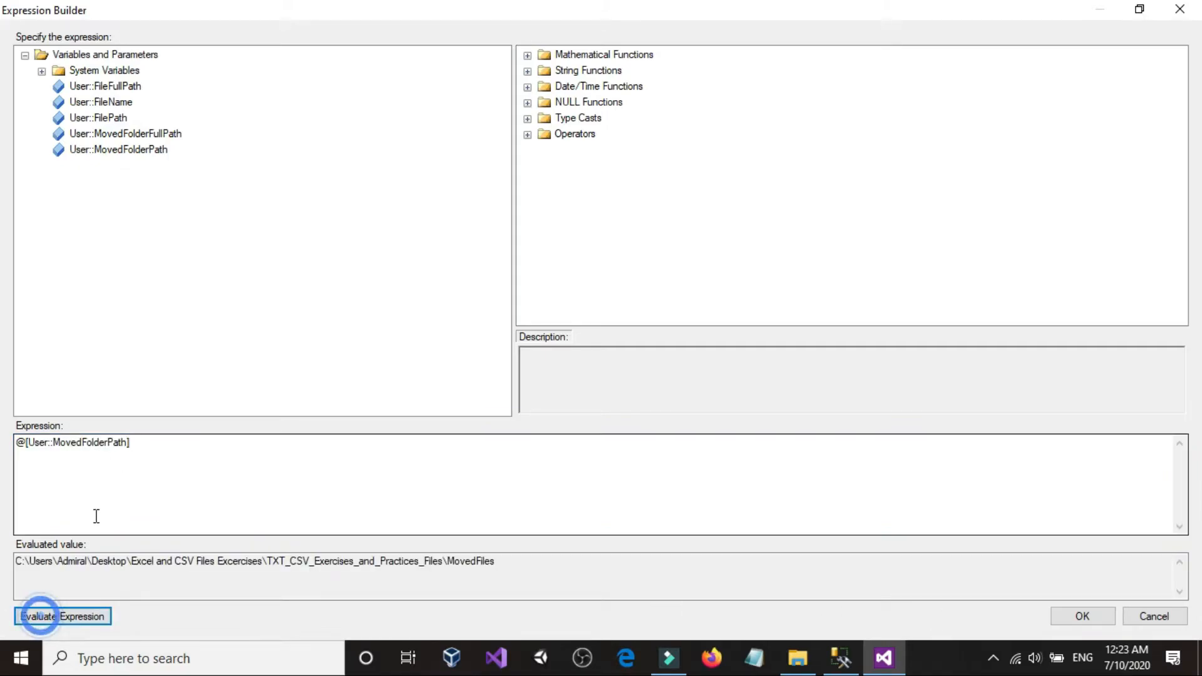
Check the MovedFiles folder, extend the expression with +"\\"+ @[User::FileName], evaluate it and accept it.
click(802, 657)
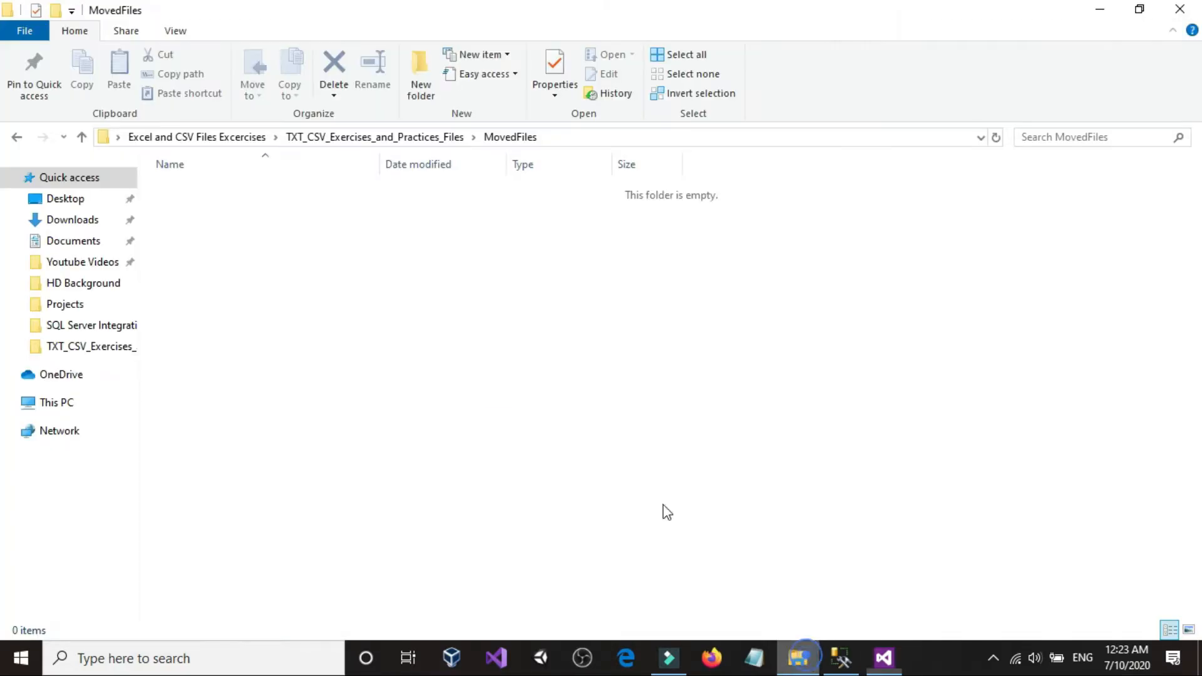
click(889, 669)
click(295, 493)
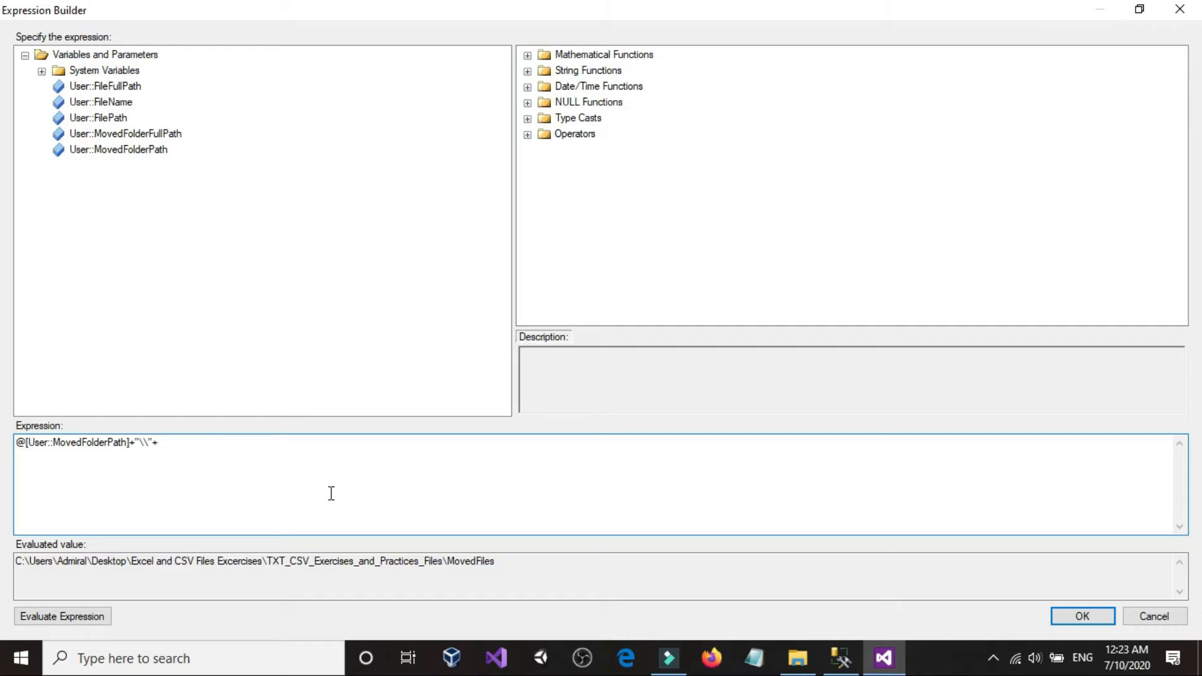
drag(119, 102, 252, 448)
click(66, 618)
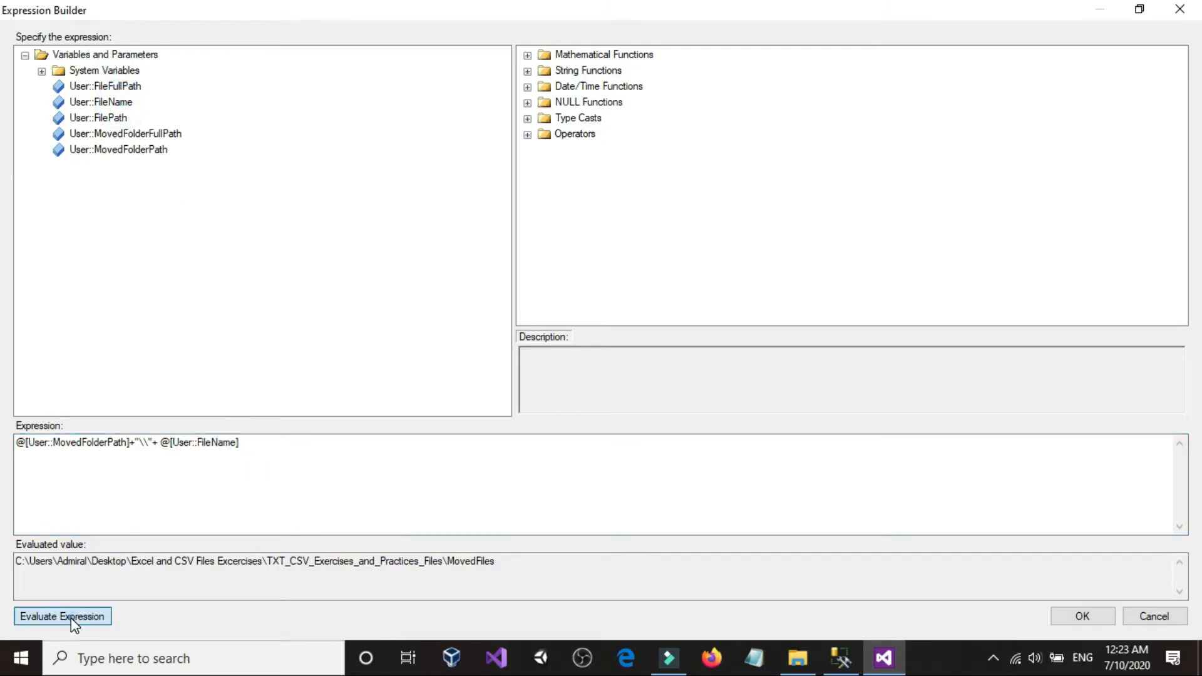
click(67, 615)
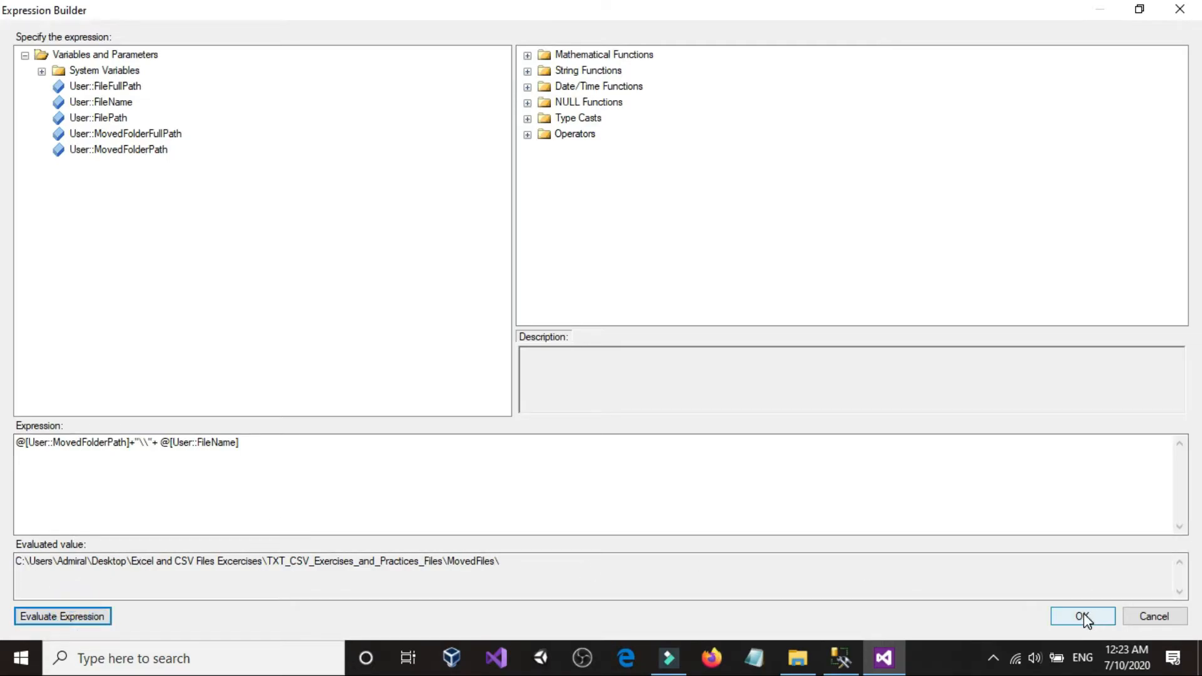
click(408, 453)
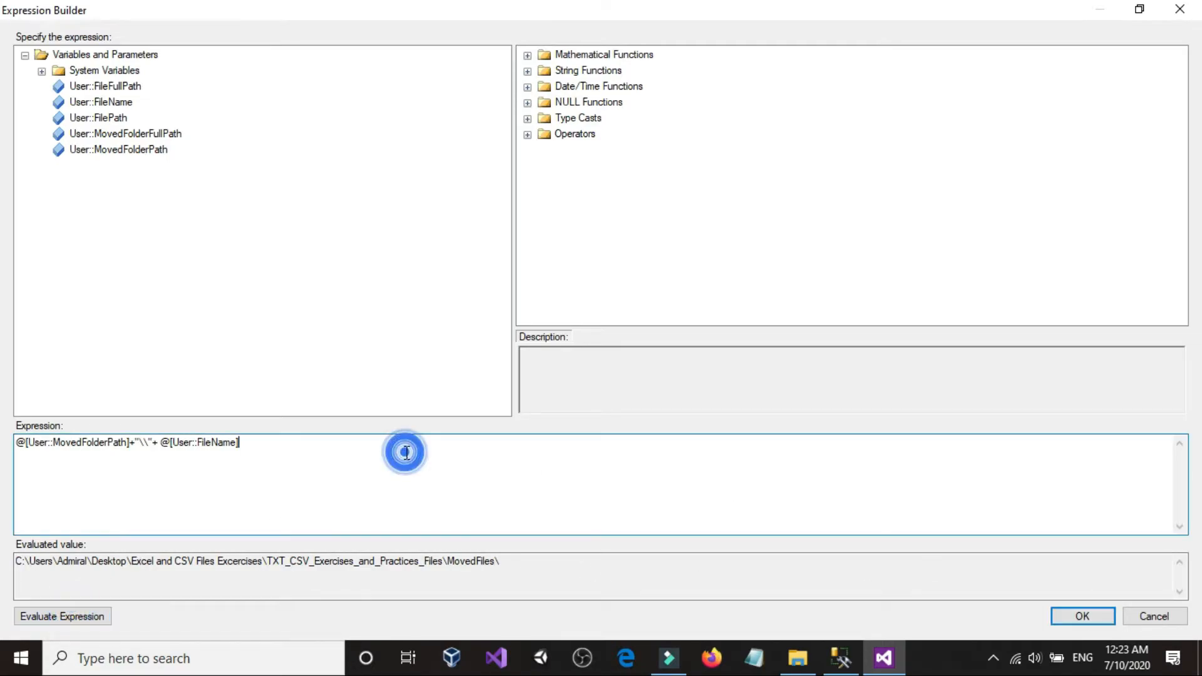
click(1095, 618)
Copy the file name Customers_1.txt from the TXT_CSV_Exercises_and_Practices_Files folder and paste it as the FileName variable's value.
click(510, 413)
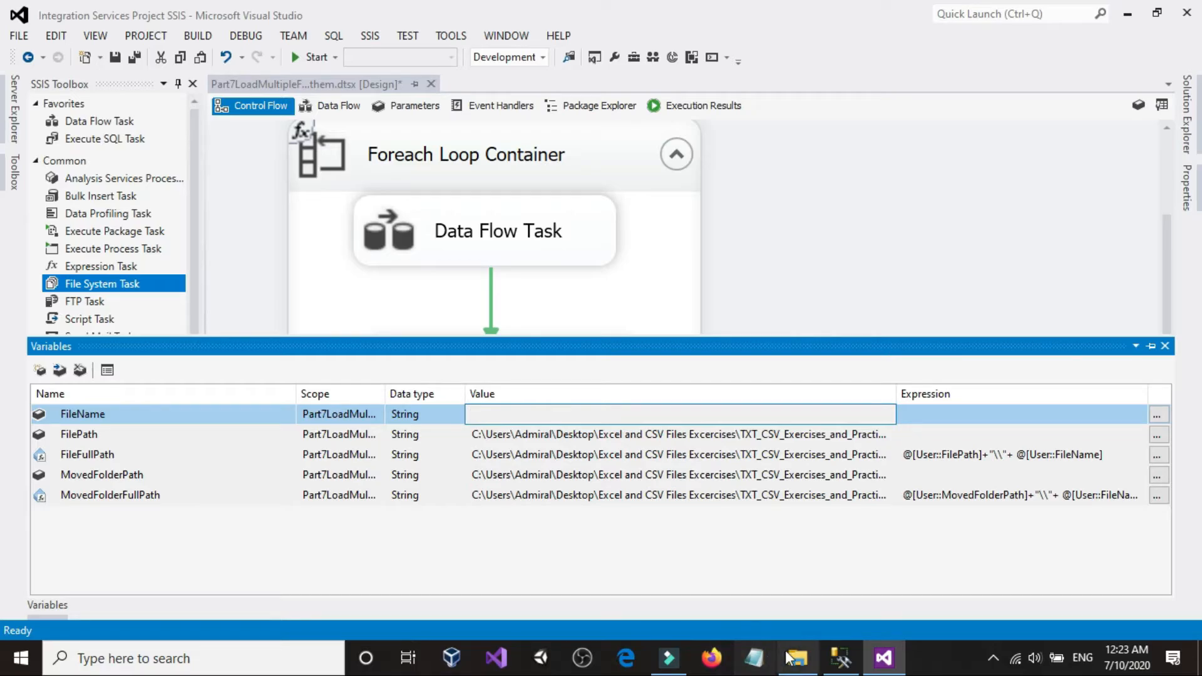
click(786, 658)
click(25, 139)
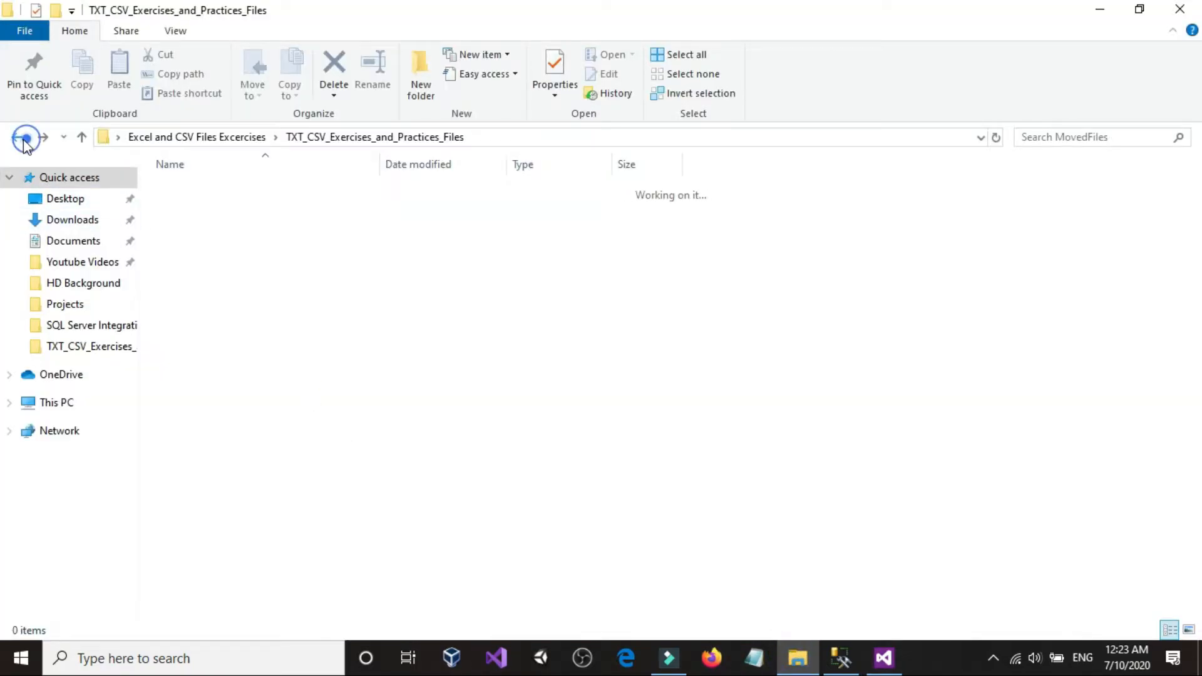
click(216, 227)
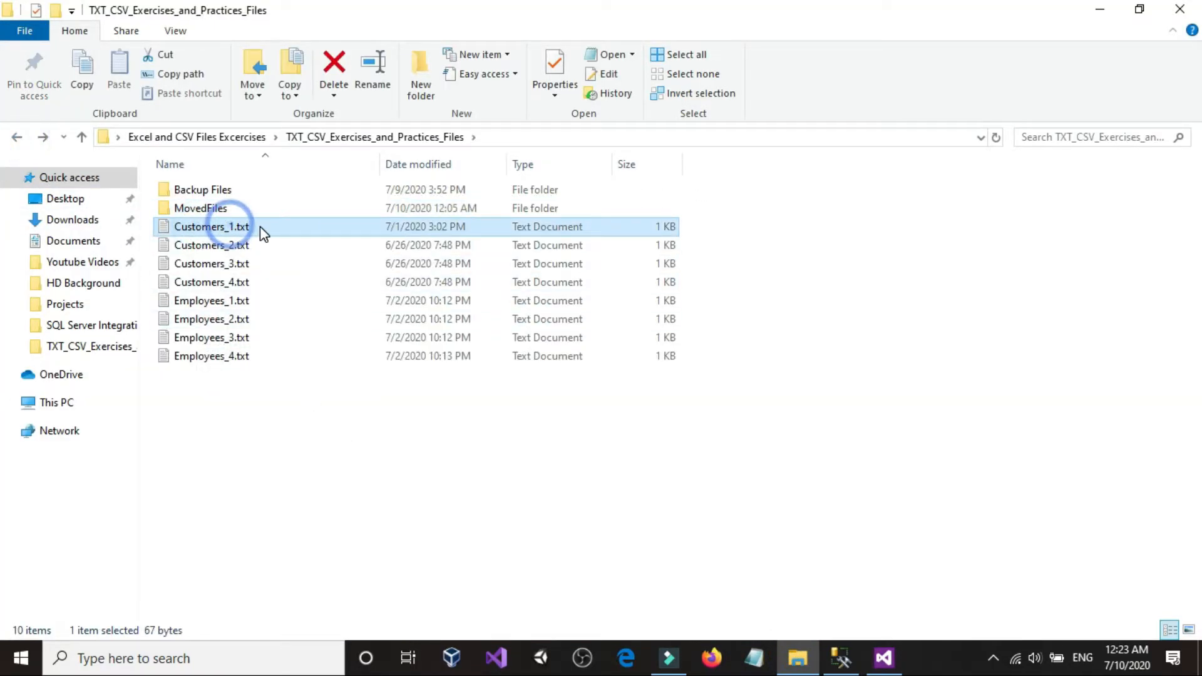
right_click(187, 228)
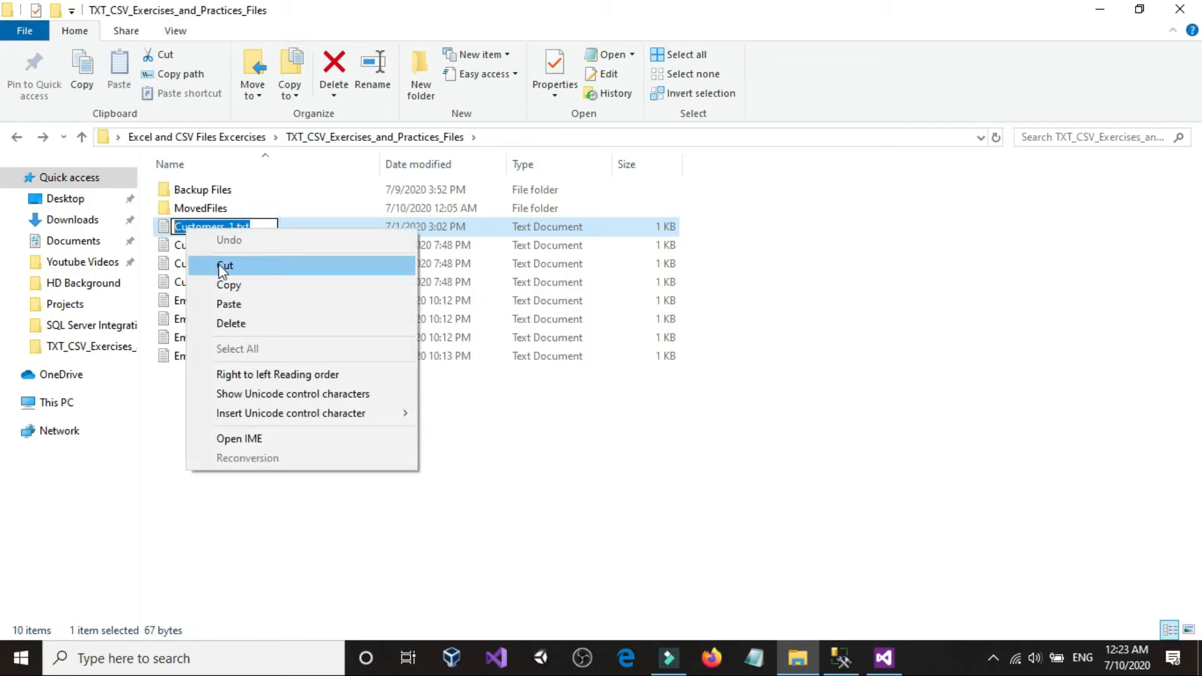
click(226, 285)
click(299, 449)
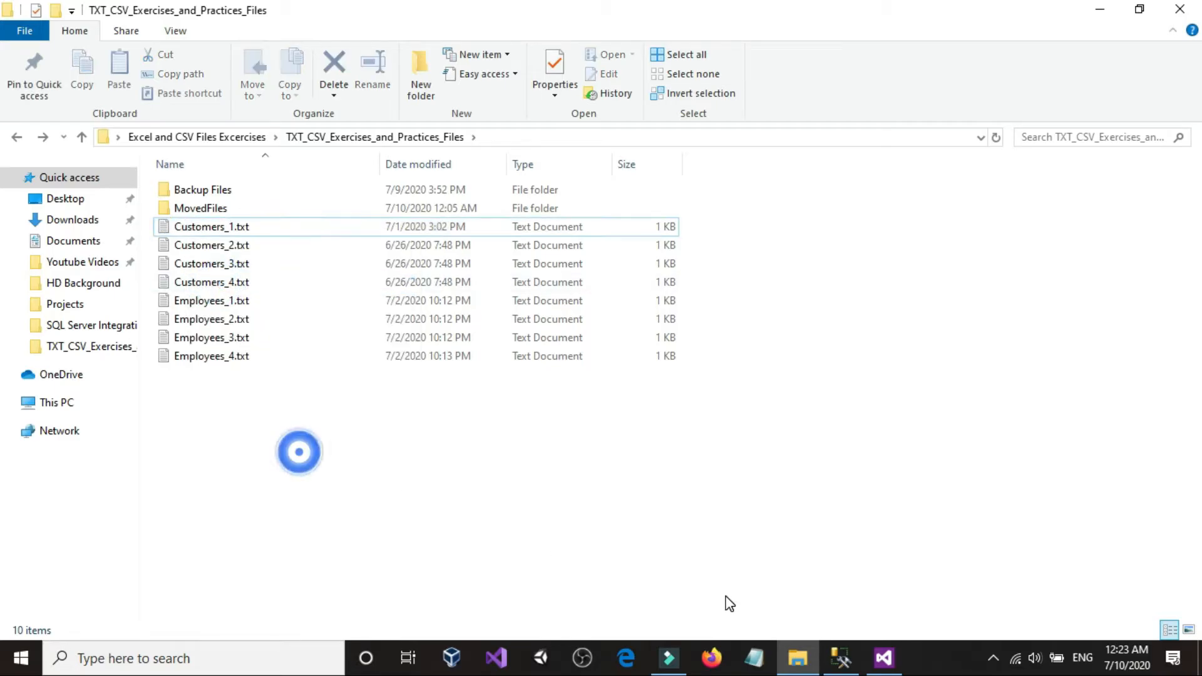
click(883, 666)
click(497, 413)
right_click(497, 414)
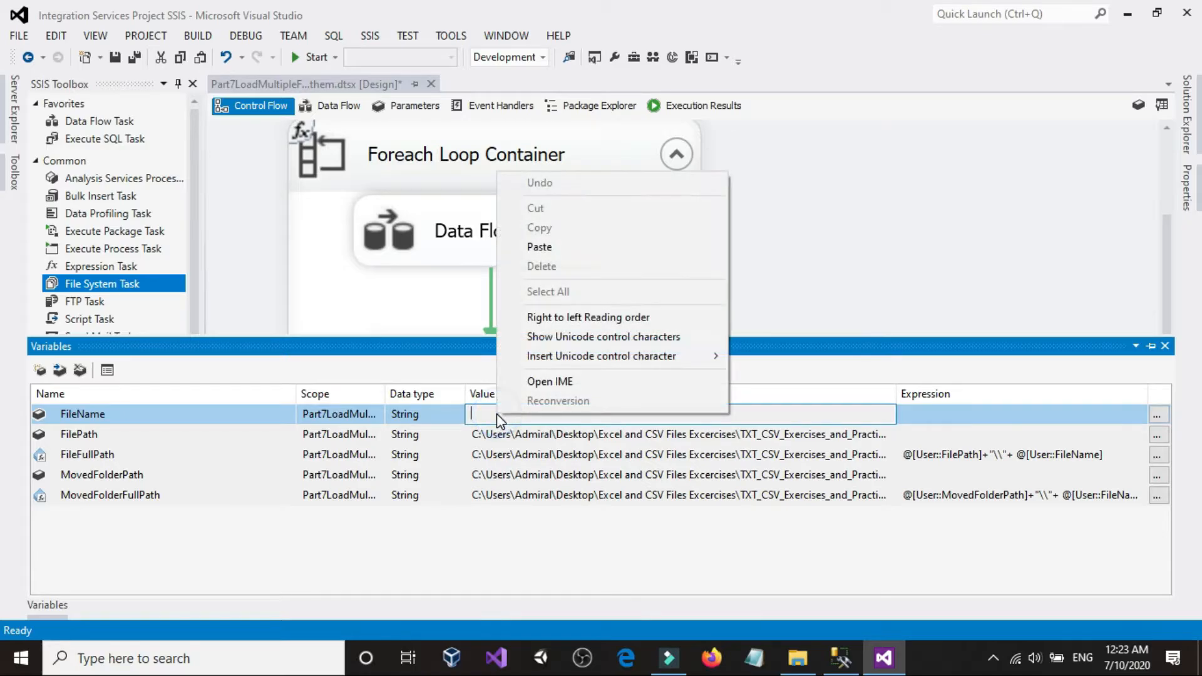
click(547, 244)
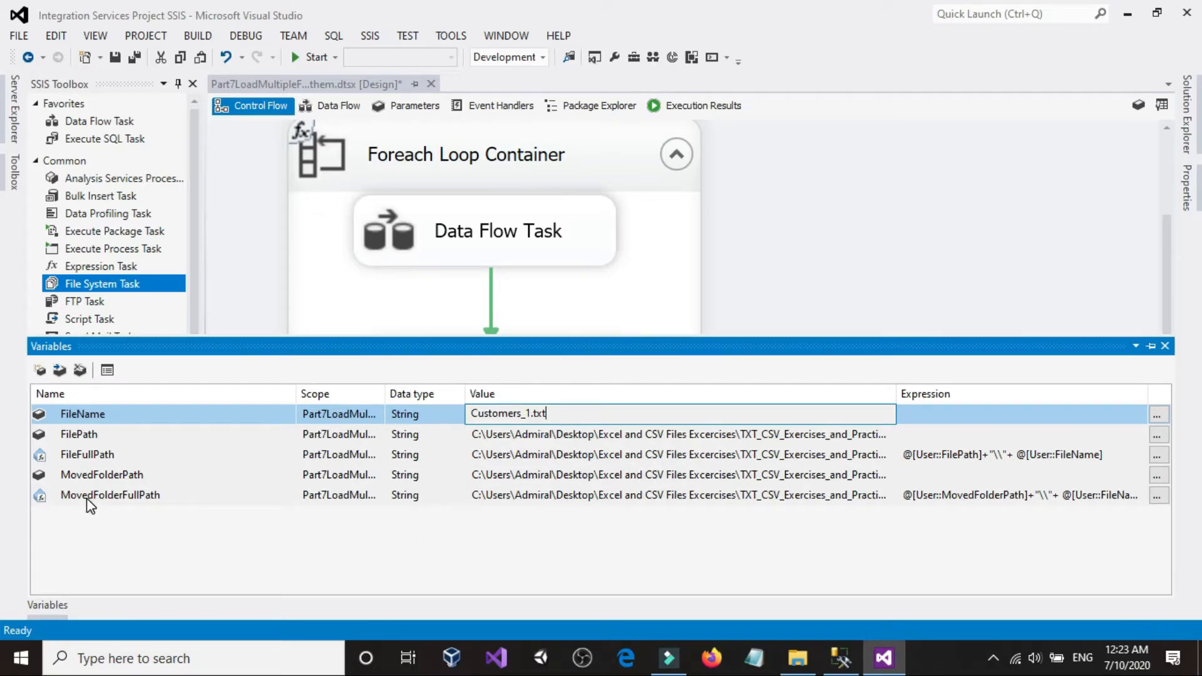
Reopen the MovedFolderFullPath expression in a maximized builder, evaluate it and examine the file extension in the evaluated path.
click(1157, 496)
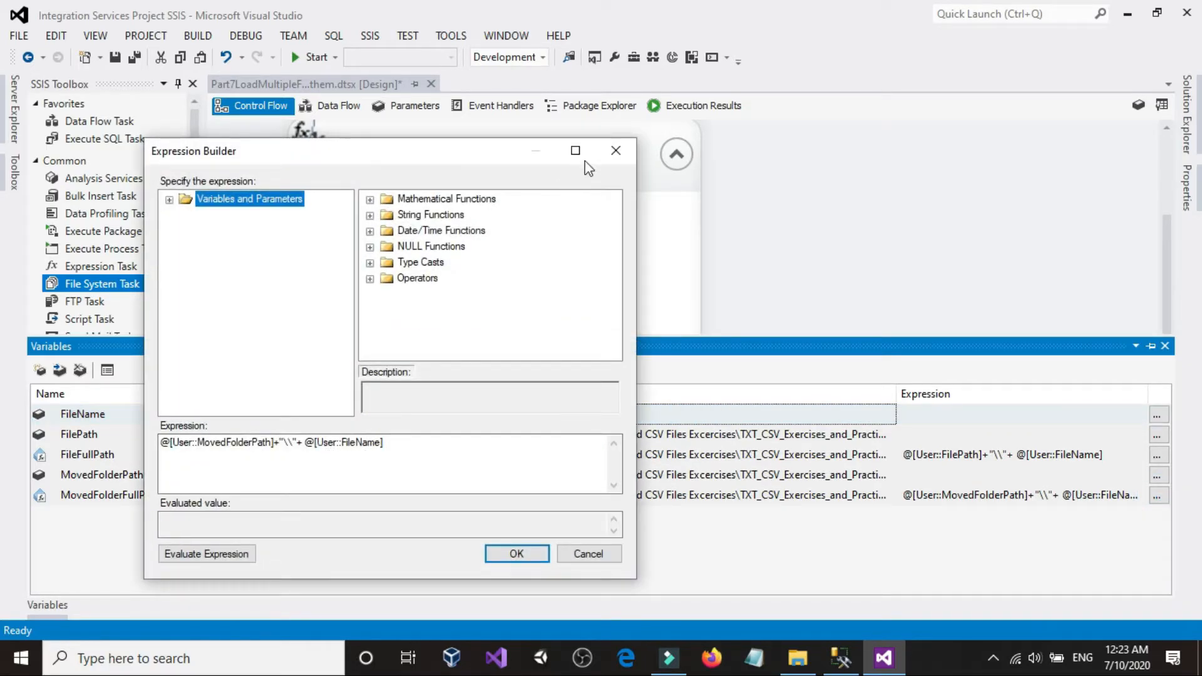
click(577, 152)
click(67, 616)
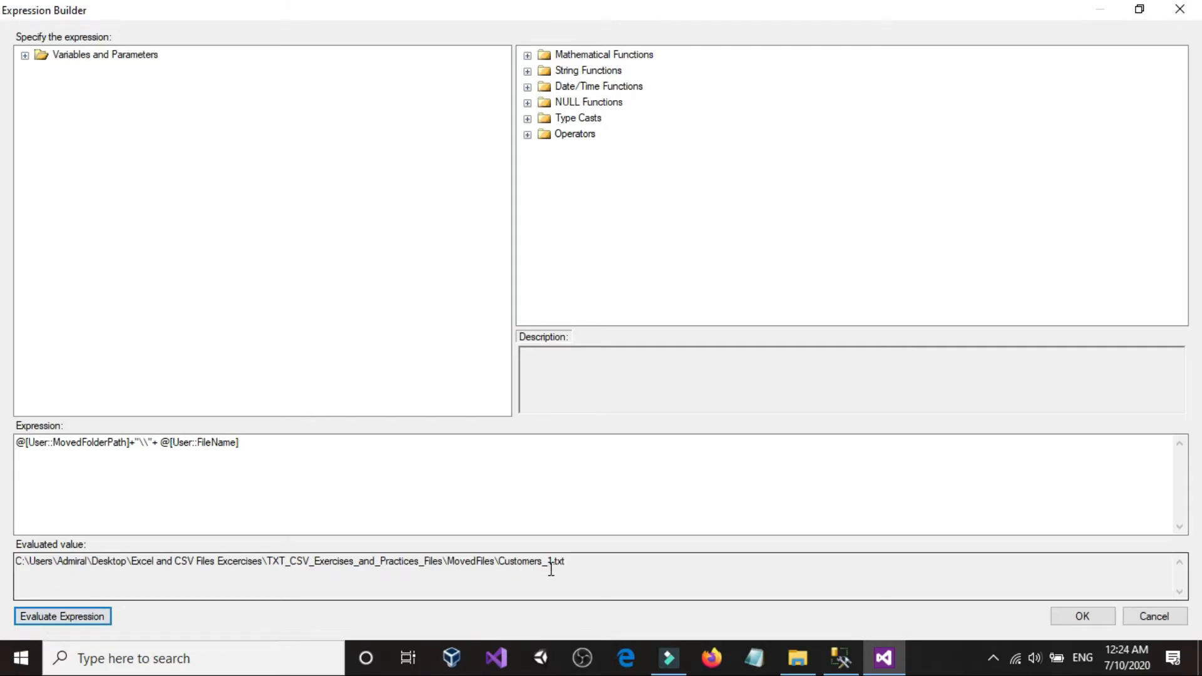
click(350, 465)
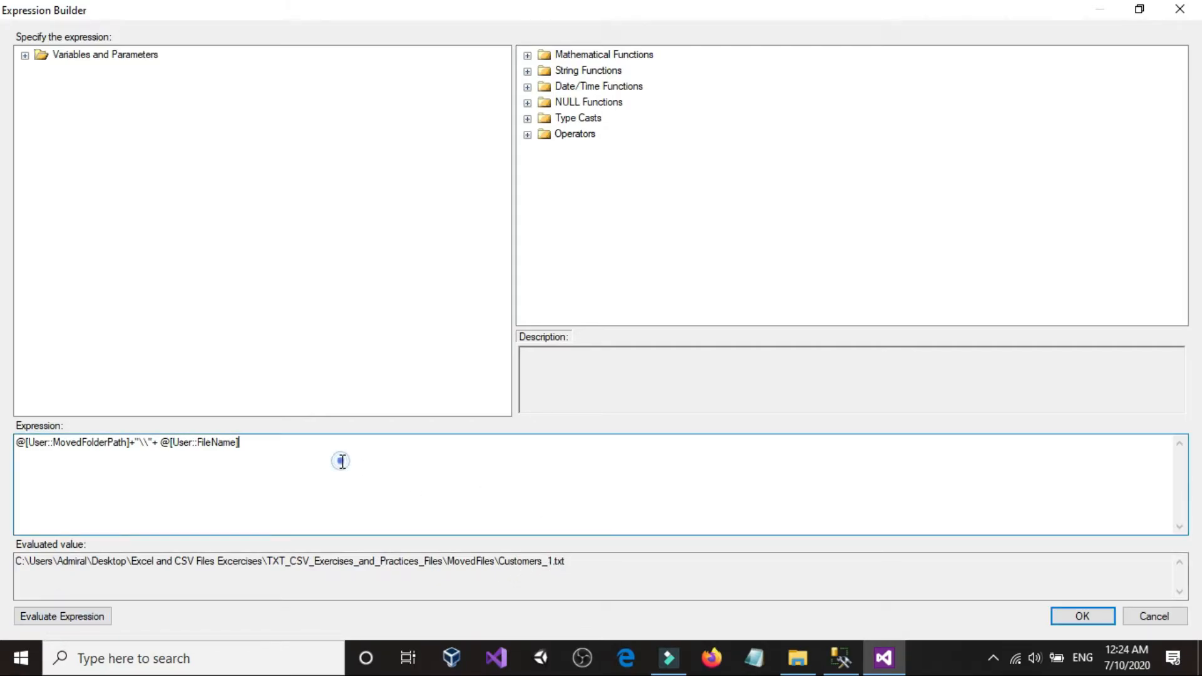
double_click(554, 563)
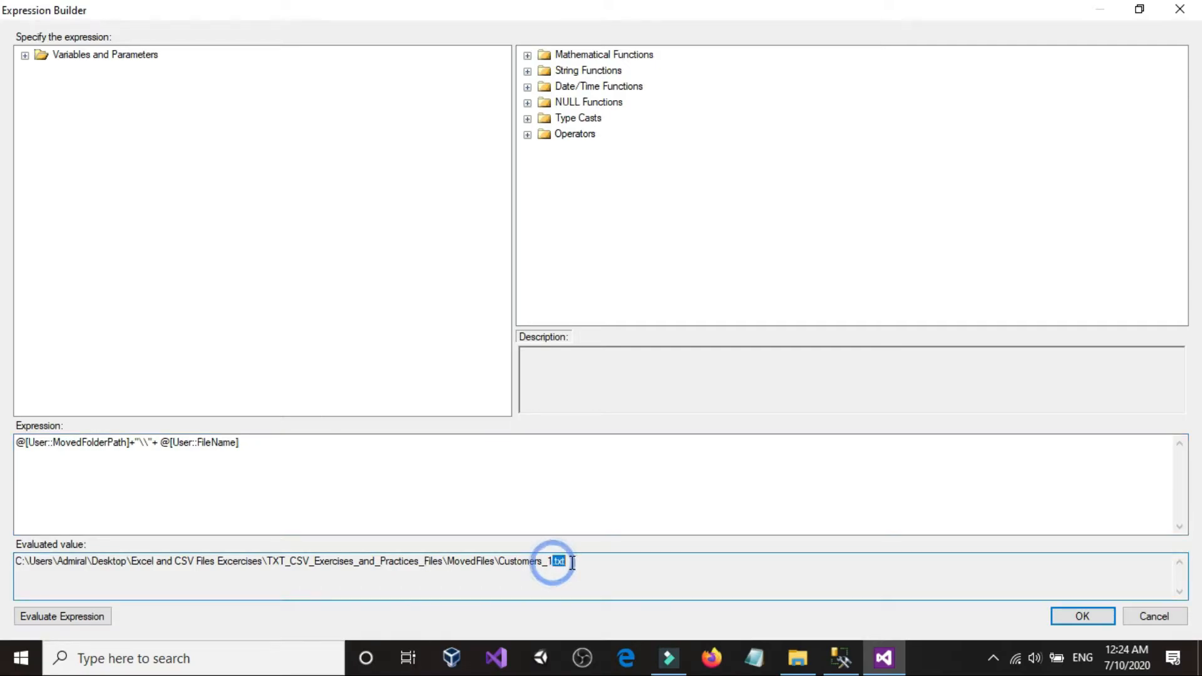
click(588, 563)
double_click(566, 562)
click(565, 564)
Wrap the file name part of the expression as Replace(@[User::FileName],".txt","_"), evaluate it and check the path's ending.
click(310, 441)
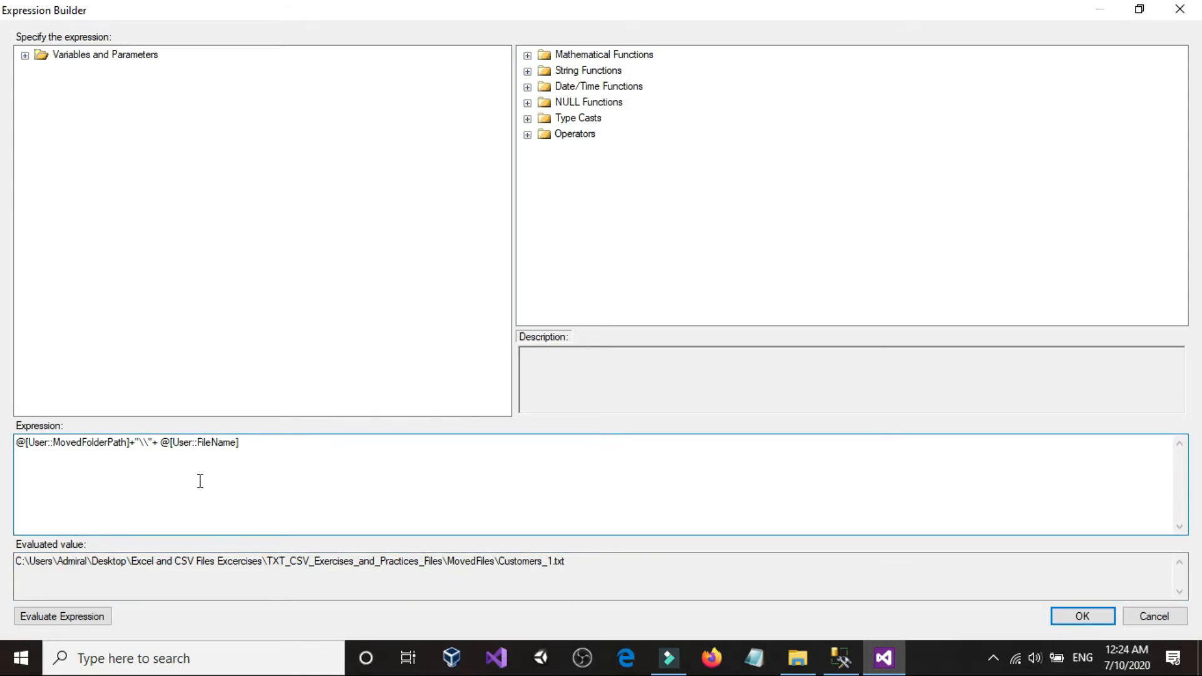
text(Replace)
click(291, 446)
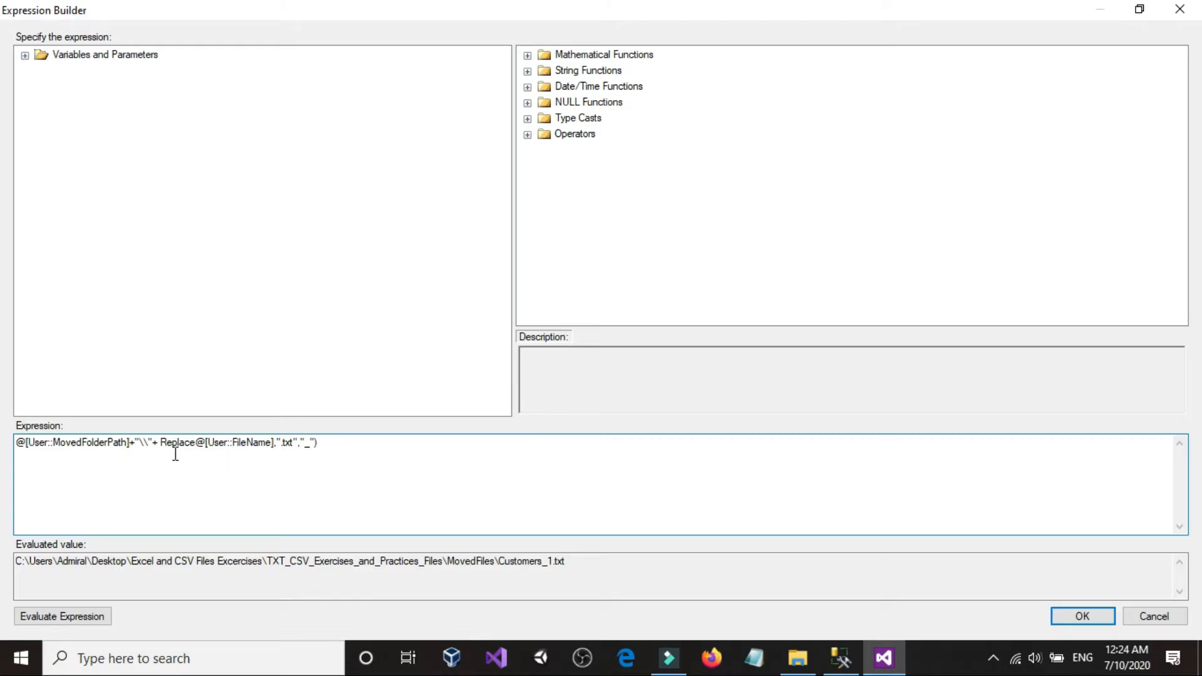
click(195, 443)
text(()
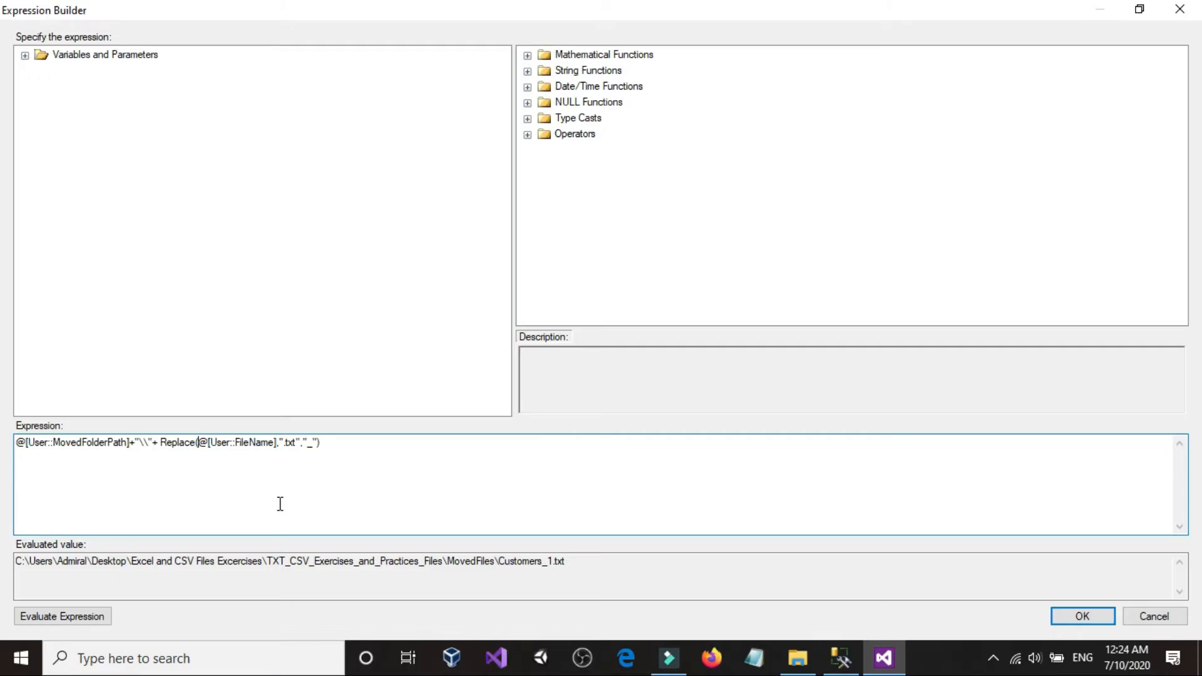
click(94, 616)
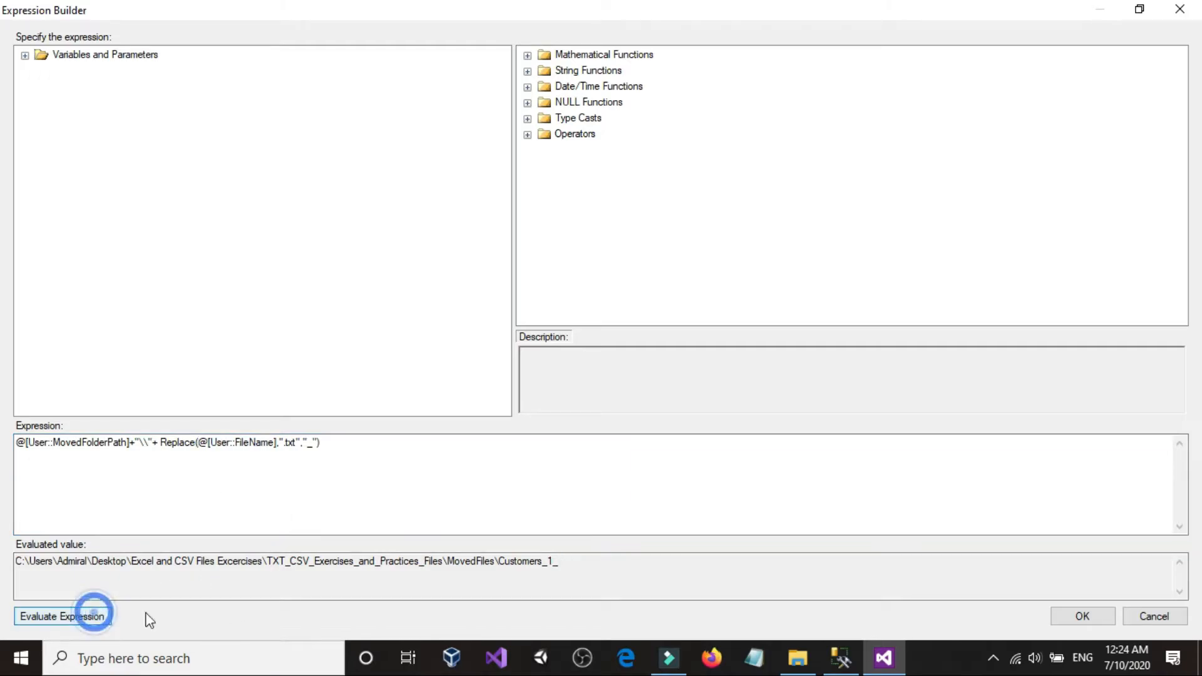
drag(551, 563, 571, 565)
click(570, 563)
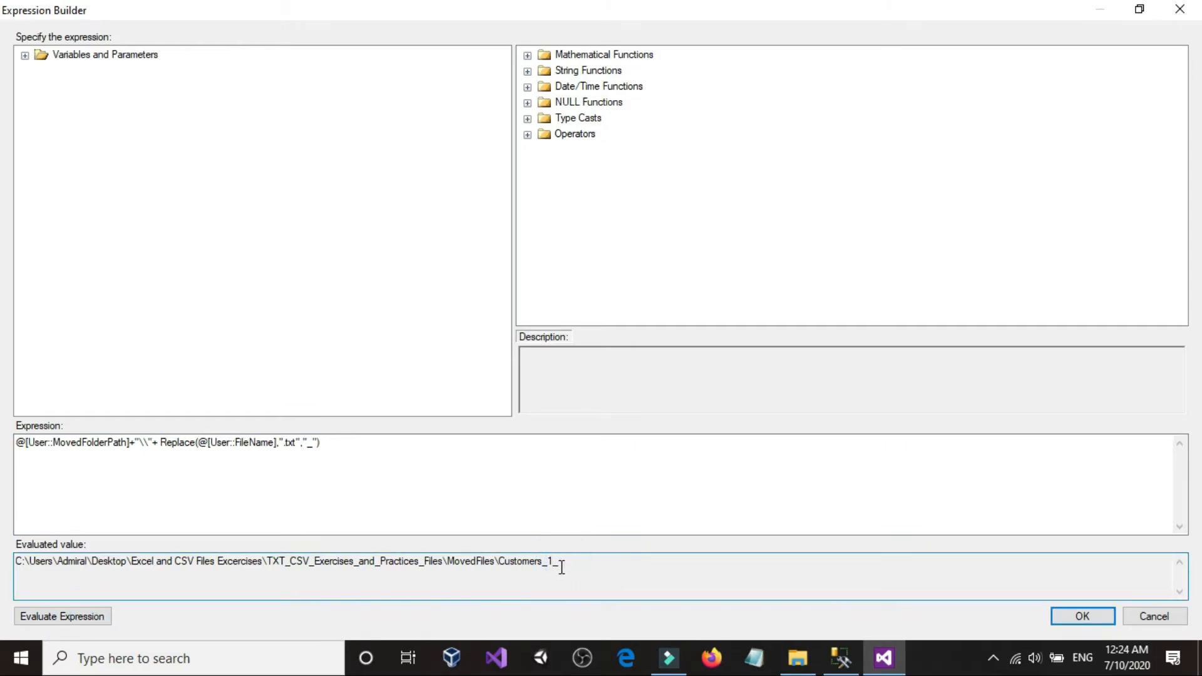
Try appending getdate() directly after the Replace function, evaluate the expression and dismiss the message.
click(418, 457)
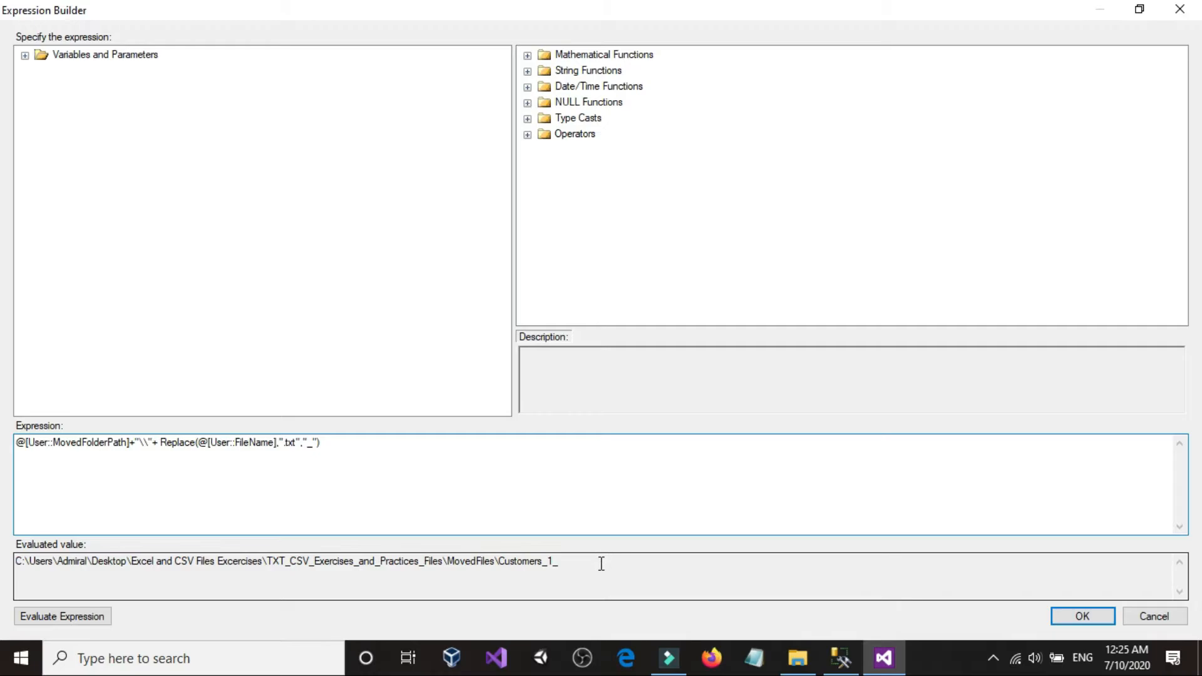
text(getdate()
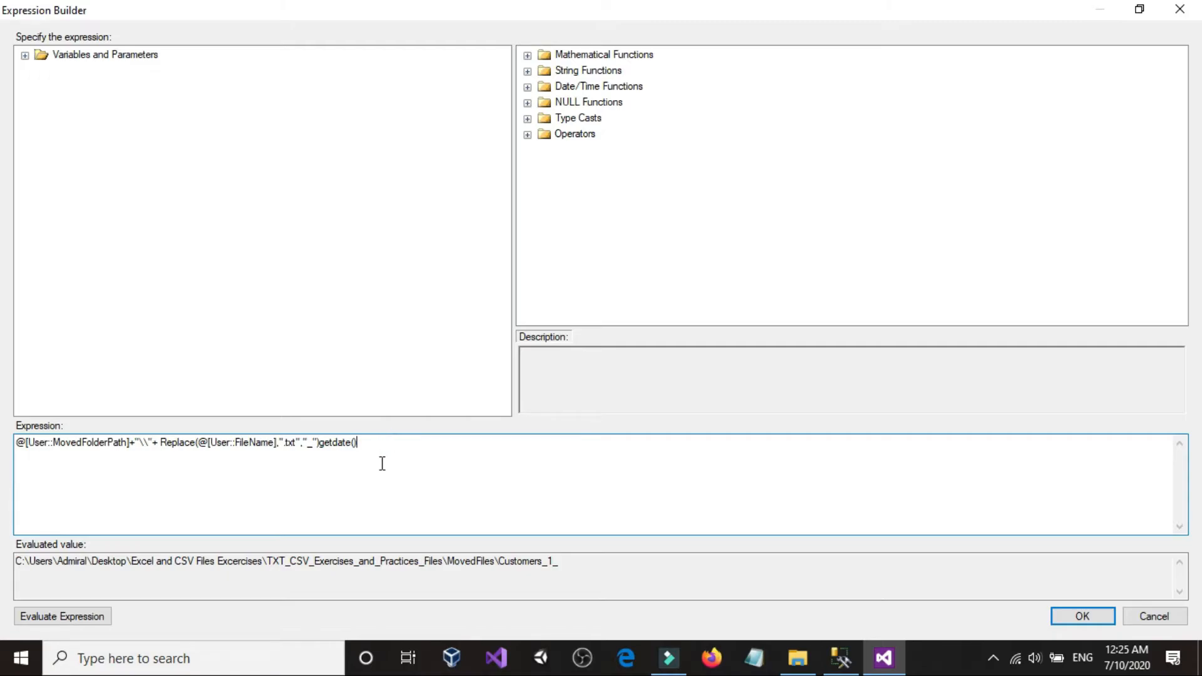
click(95, 618)
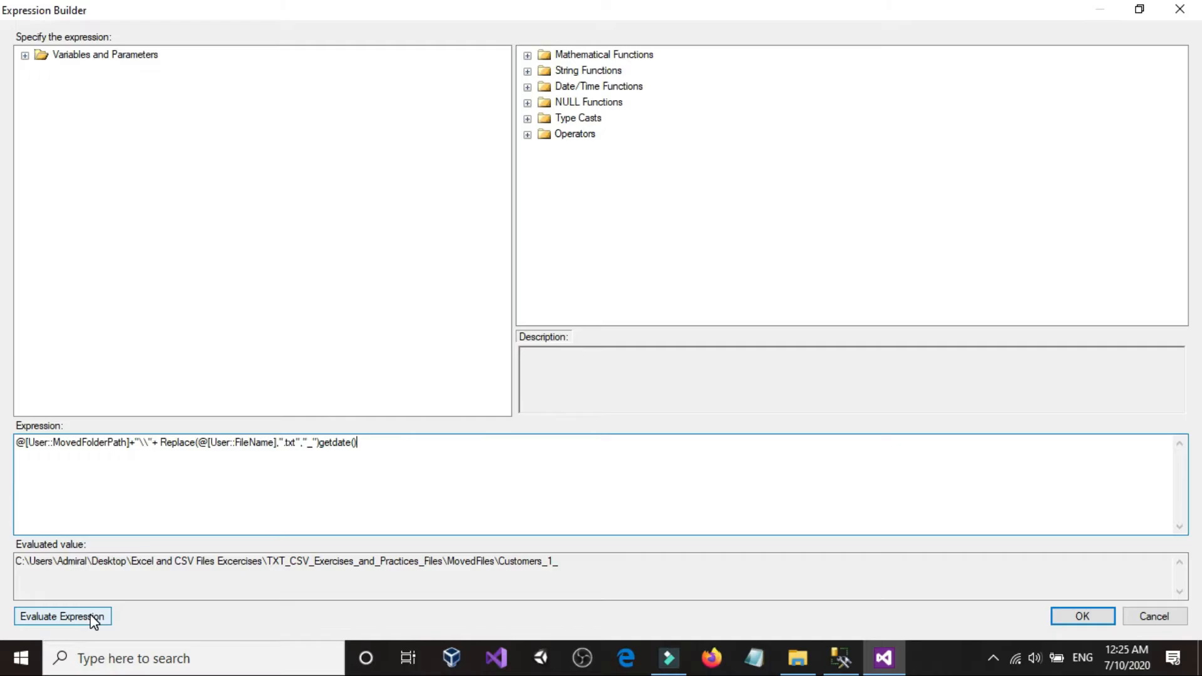
click(95, 617)
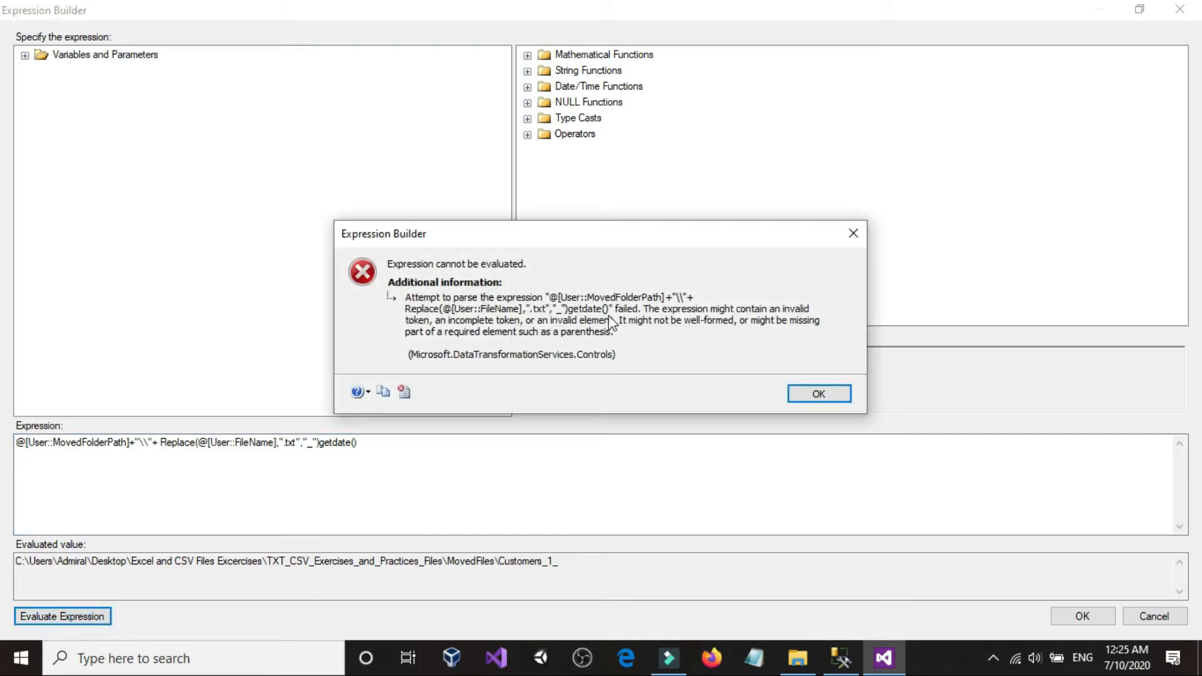
click(837, 393)
mouse_move(262, 444)
mouse_down()
mouse_move(229, 445)
mouse_move(246, 444)
mouse_up()
click(236, 441)
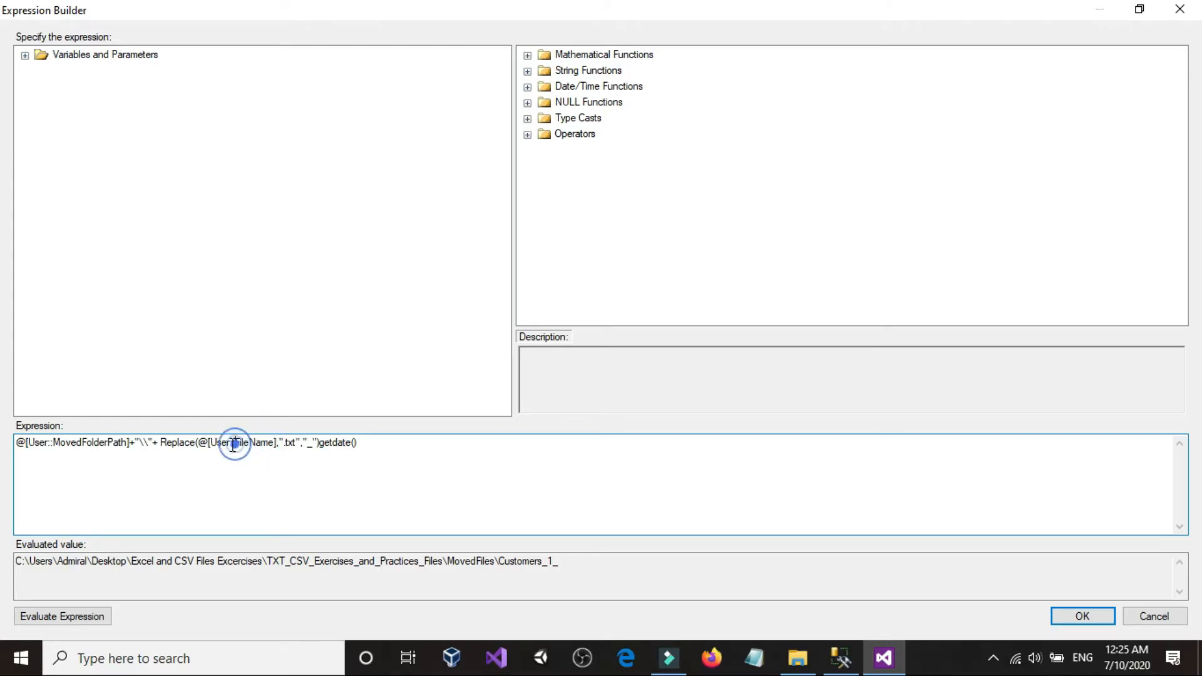
drag(360, 442, 320, 446)
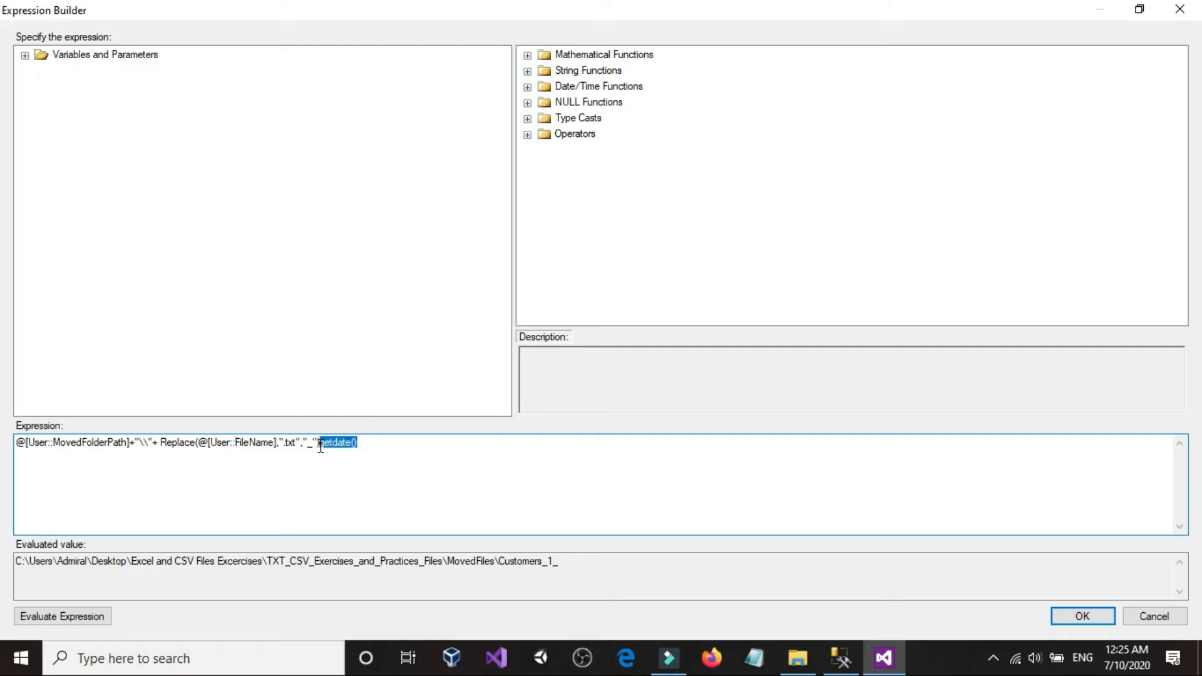
click(360, 444)
drag(363, 444, 331, 445)
click(332, 444)
click(358, 443)
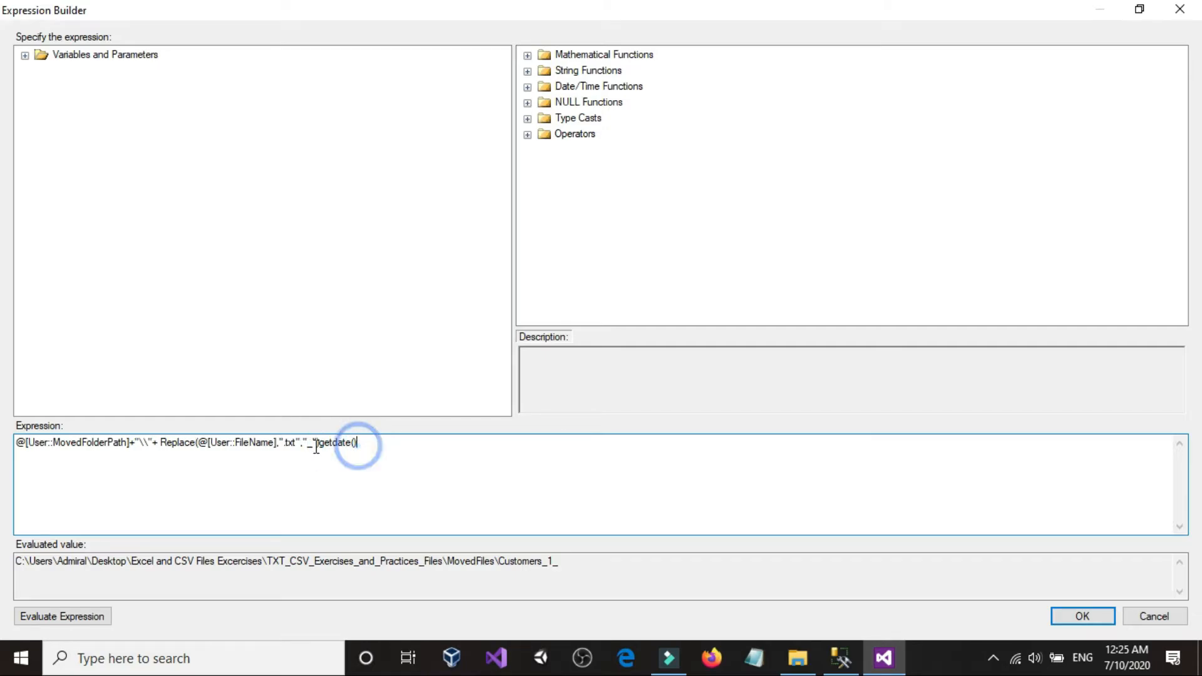
Look up the DT_STR type cast syntax and insert (DT_STR directly before getdate() in the expression.
click(531, 121)
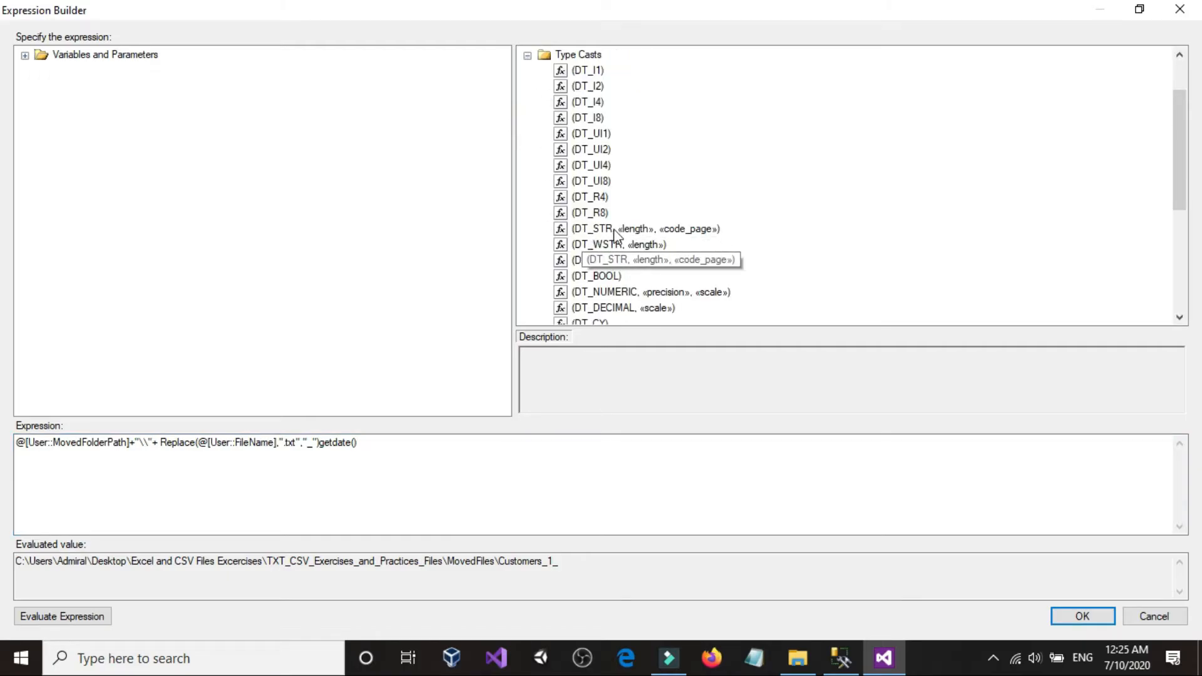
click(293, 474)
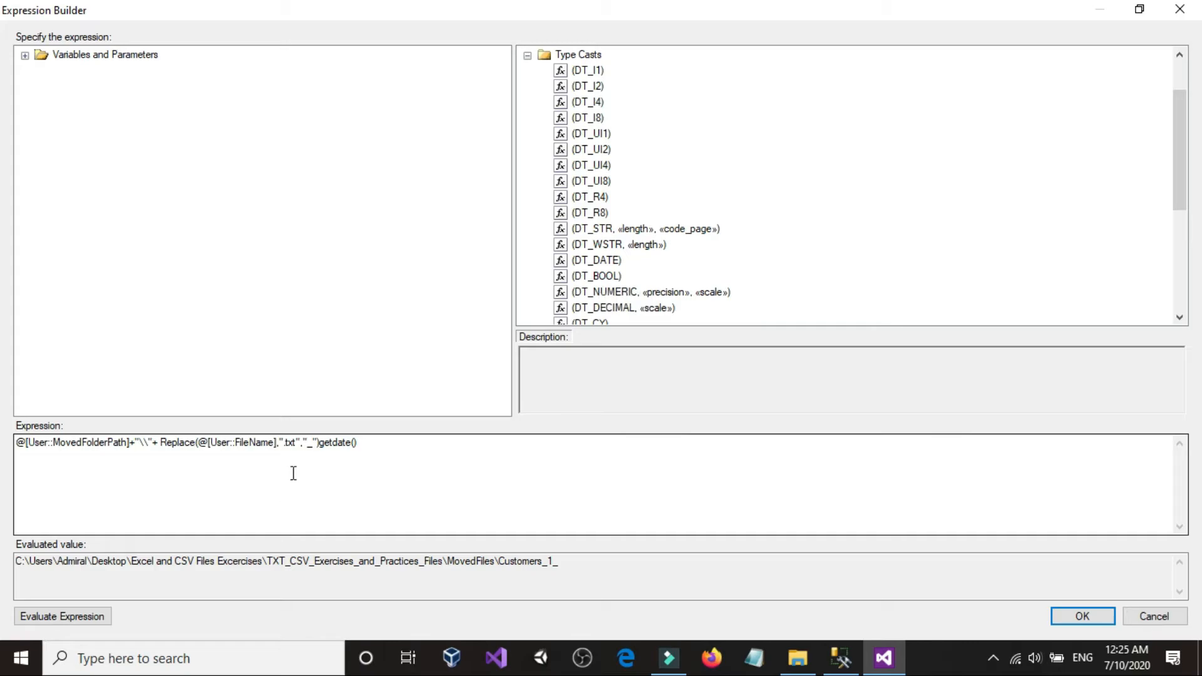
click(319, 444)
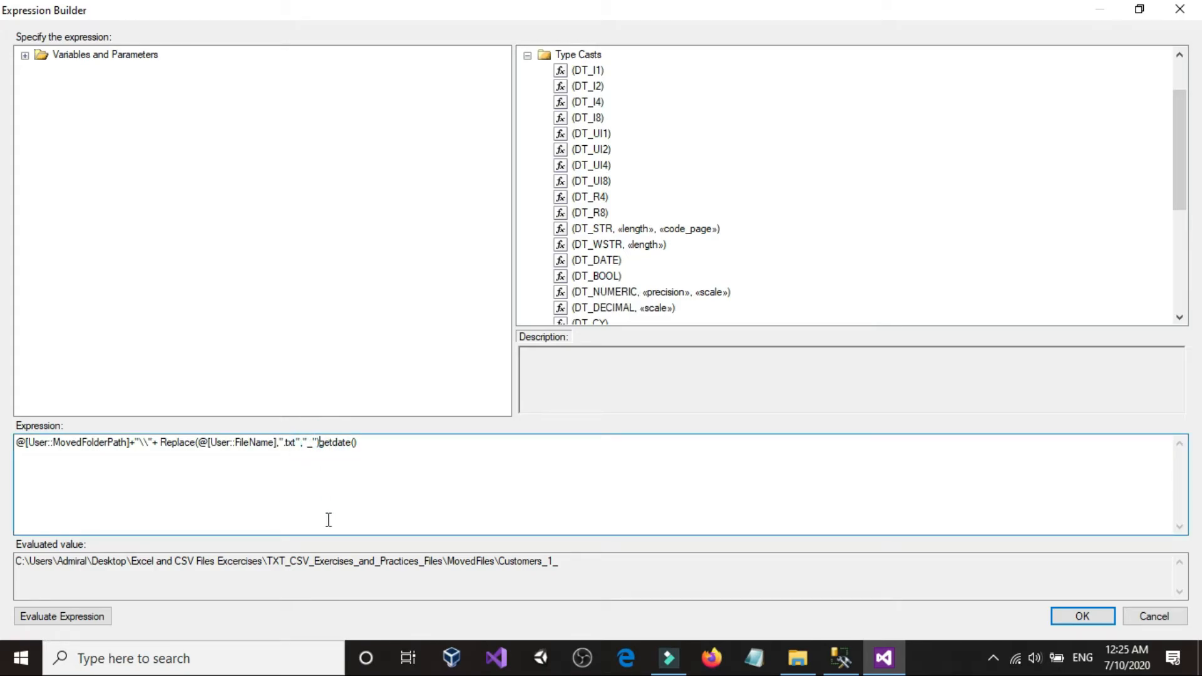
text((Dt)
key(BackSpace)
text(T_SRT)
key(BackSpace)
key(BackSpace)
text(TR)
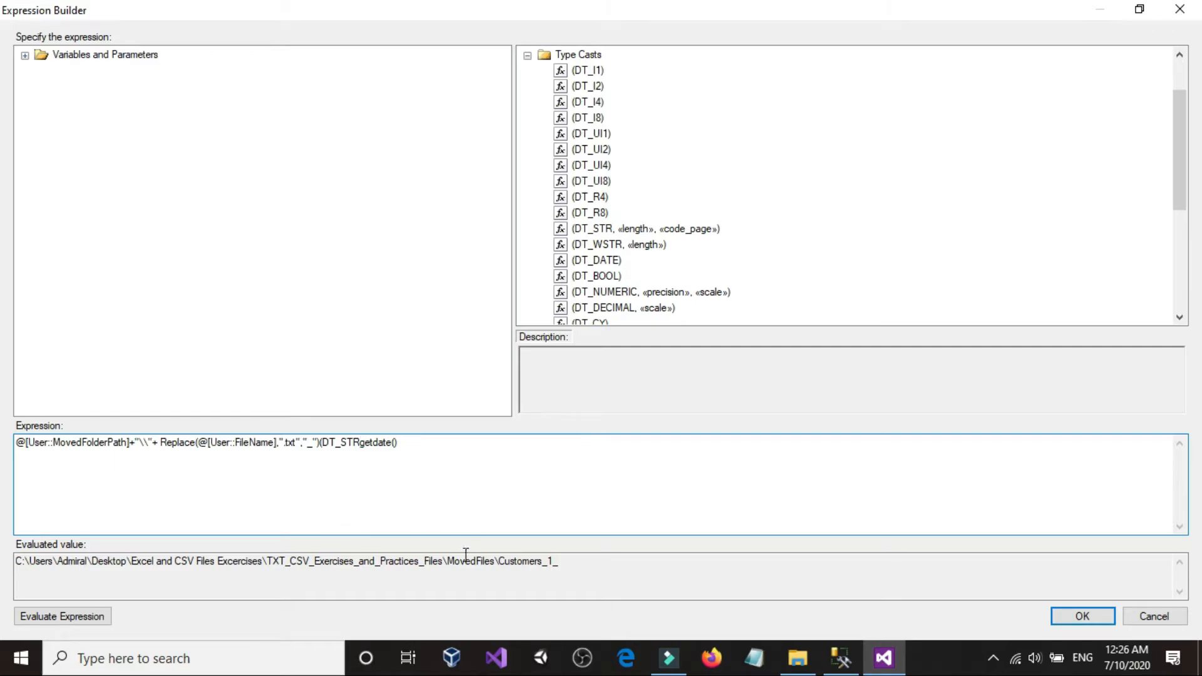
Check the dbo.Customers column types in SQL Server Management Studio, return to the expression builder and try changing the cast to DT_WSTR.
click(841, 657)
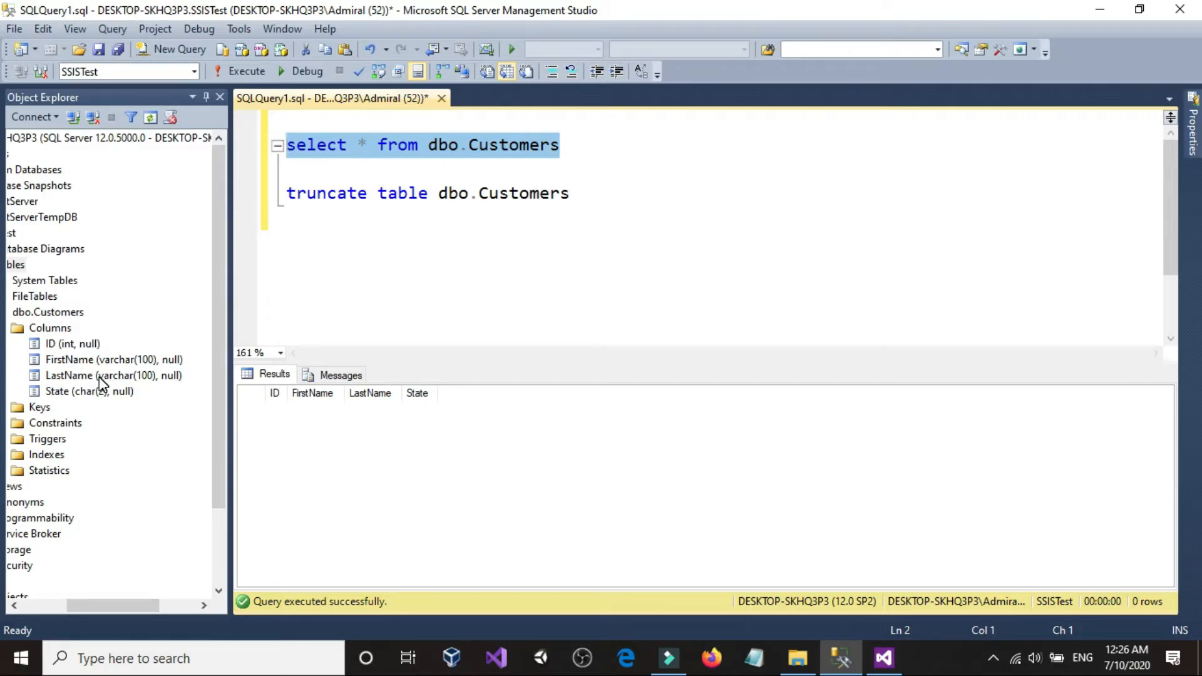
click(883, 658)
click(341, 446)
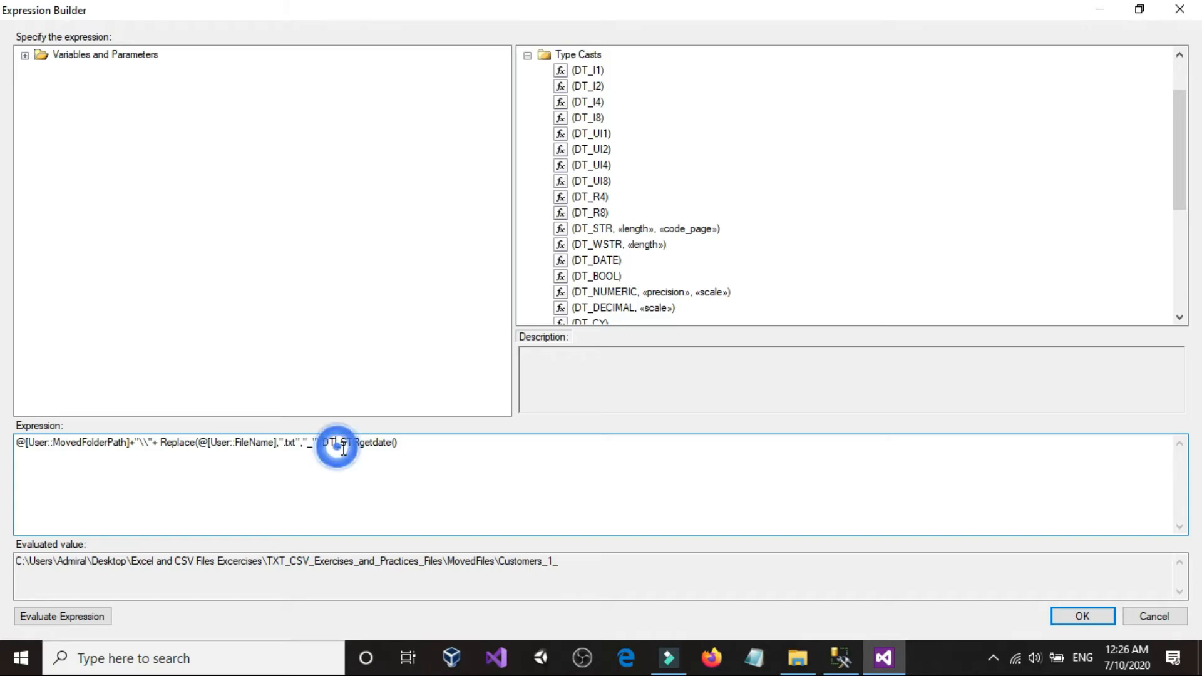
text(W)
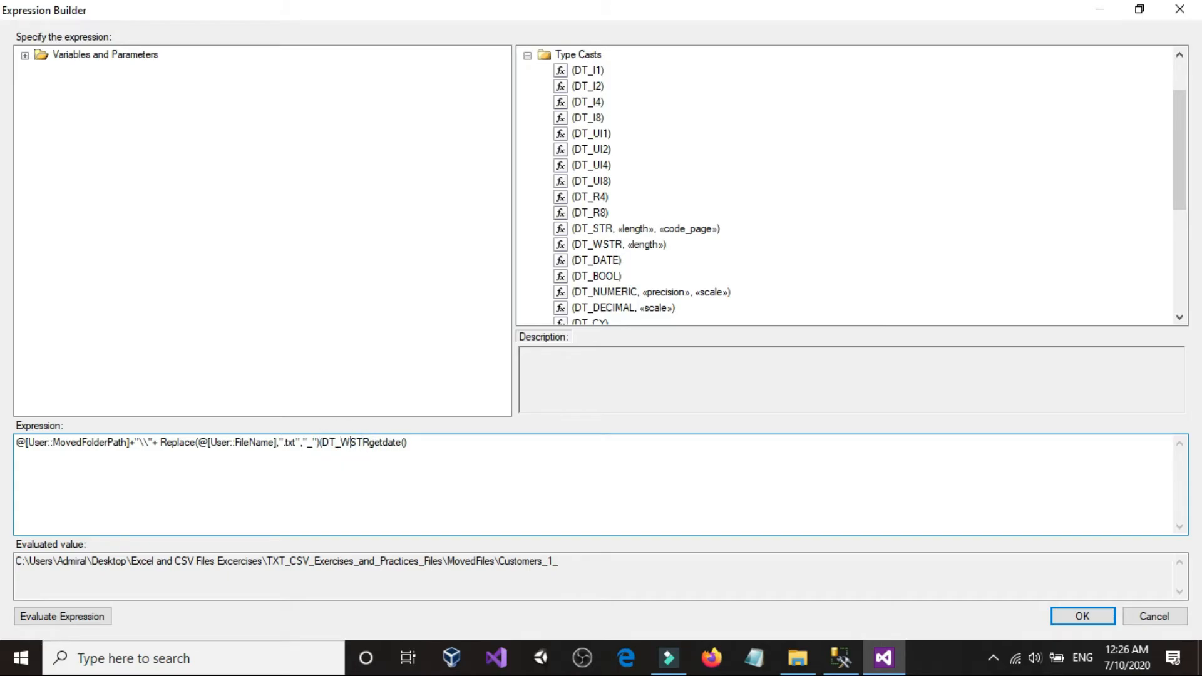
key(BackSpace)
Complete the cast before getdate() as (DT_STR,50,1252).
click(362, 449)
text(,50,1252)
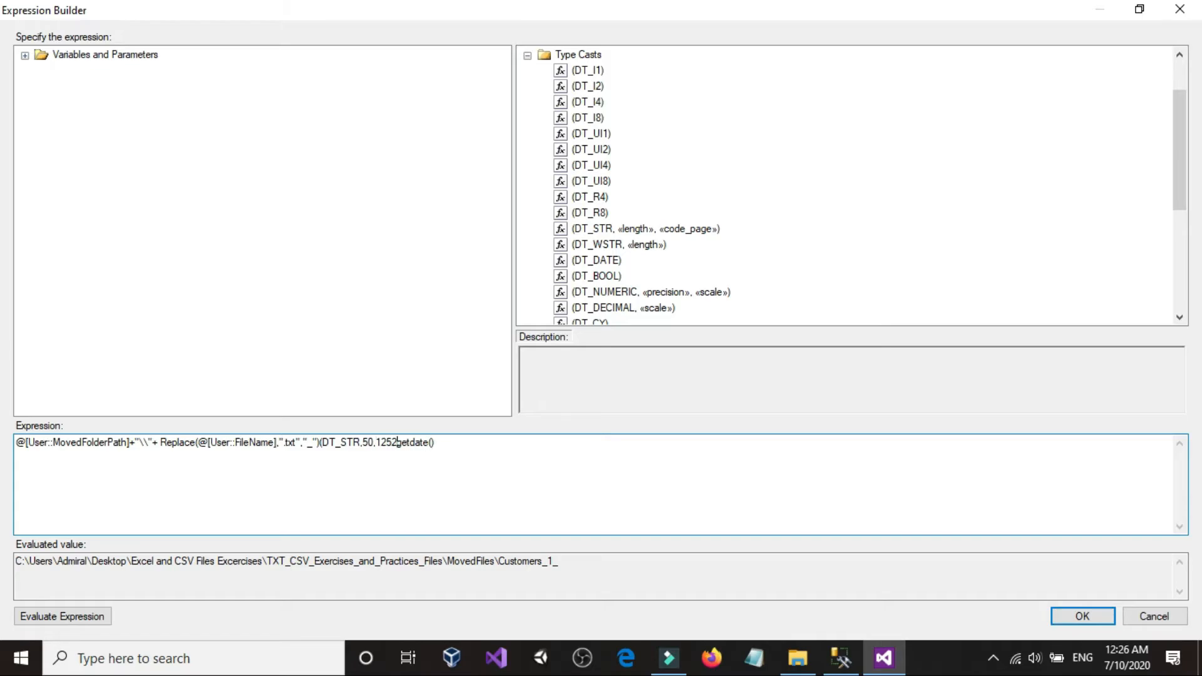
text())
click(544, 461)
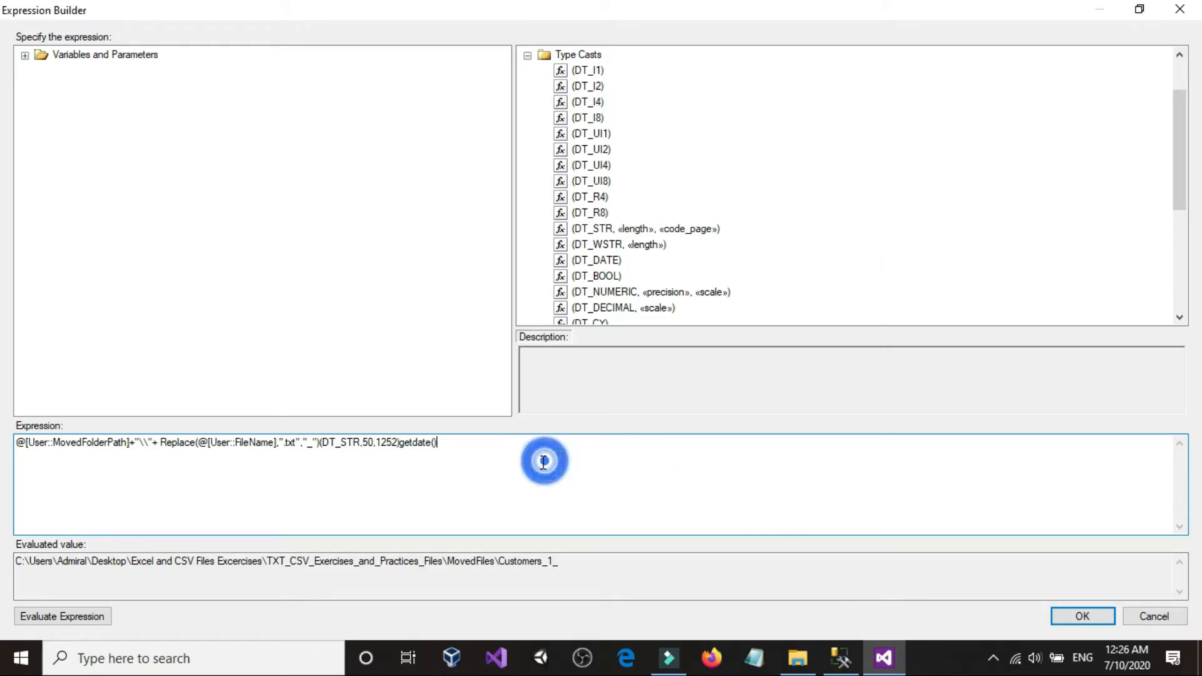
drag(531, 445, 9, 444)
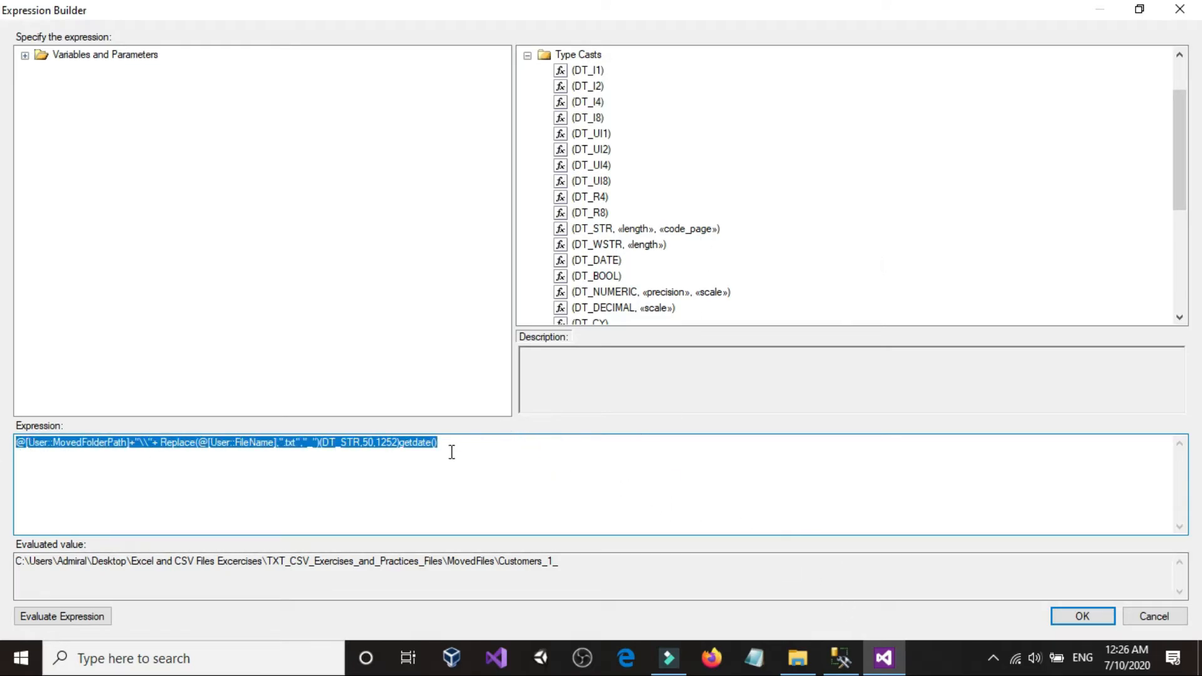
click(498, 451)
key(ctrl+a)
click(466, 443)
key(ctrl+a)
click(489, 454)
key(ctrl+a)
click(492, 454)
click(496, 447)
drag(476, 446, 16, 443)
click(386, 458)
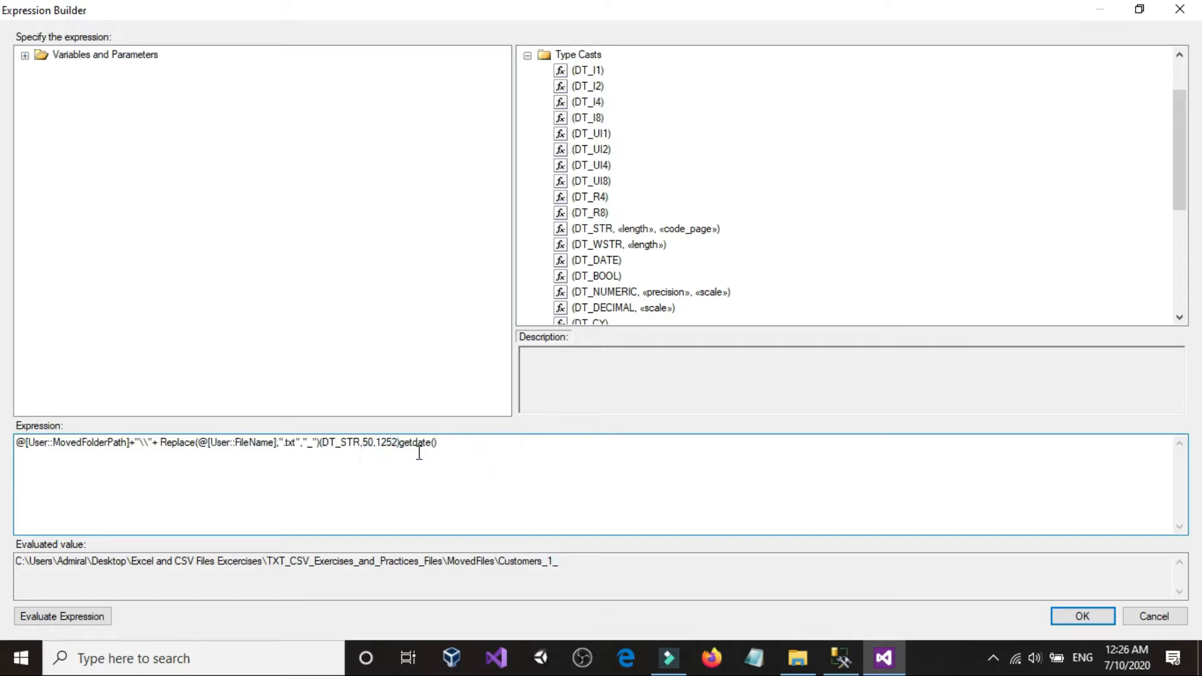
Evaluate the expression with the DT_STR cast and dismiss the message.
click(450, 447)
click(99, 617)
click(98, 617)
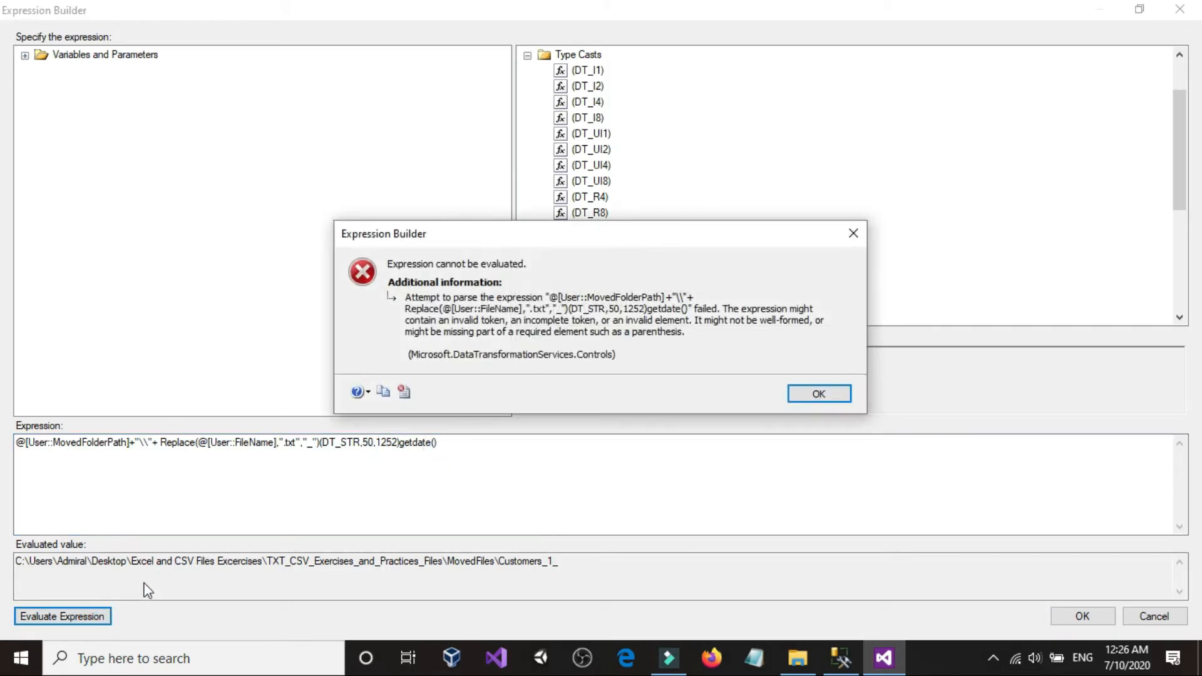
click(818, 394)
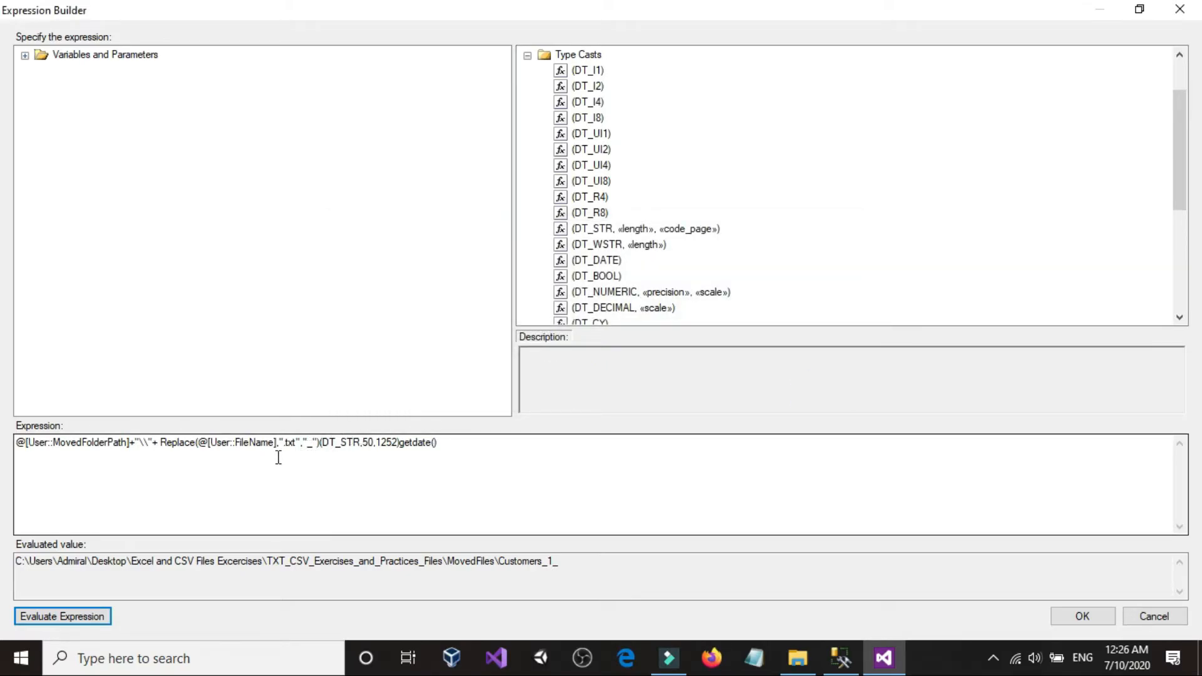
Insert a + between the Replace function and the (DT_STR,50,1252) cast and evaluate the expression.
click(321, 444)
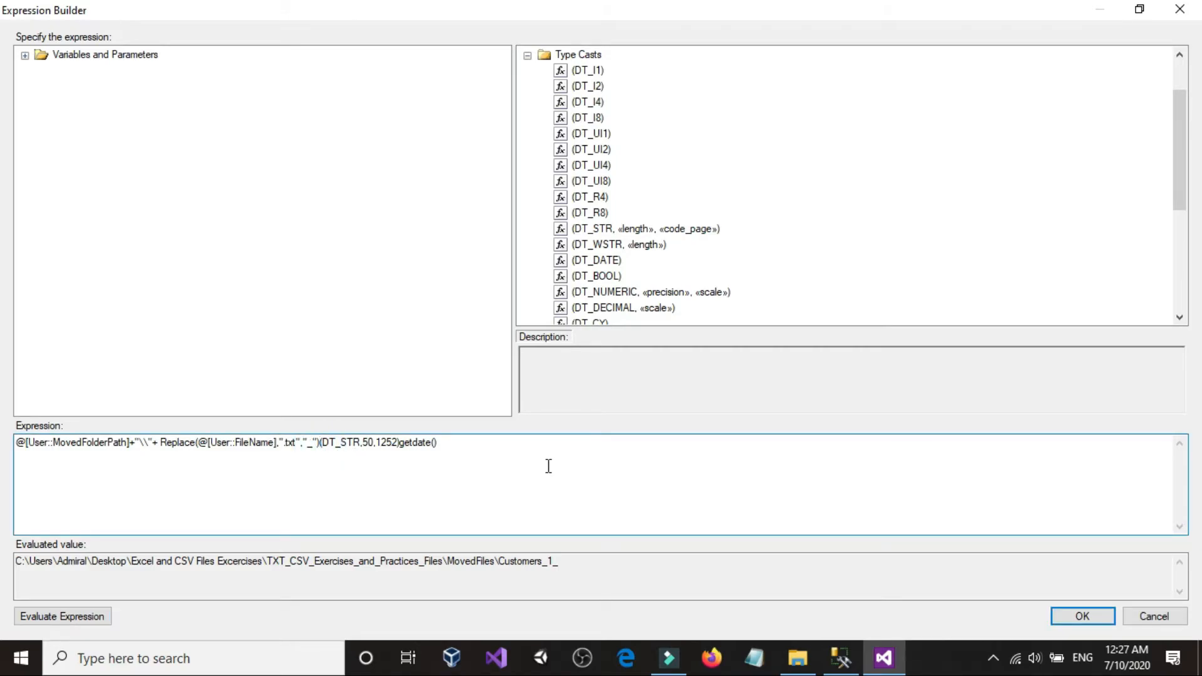
text(+)
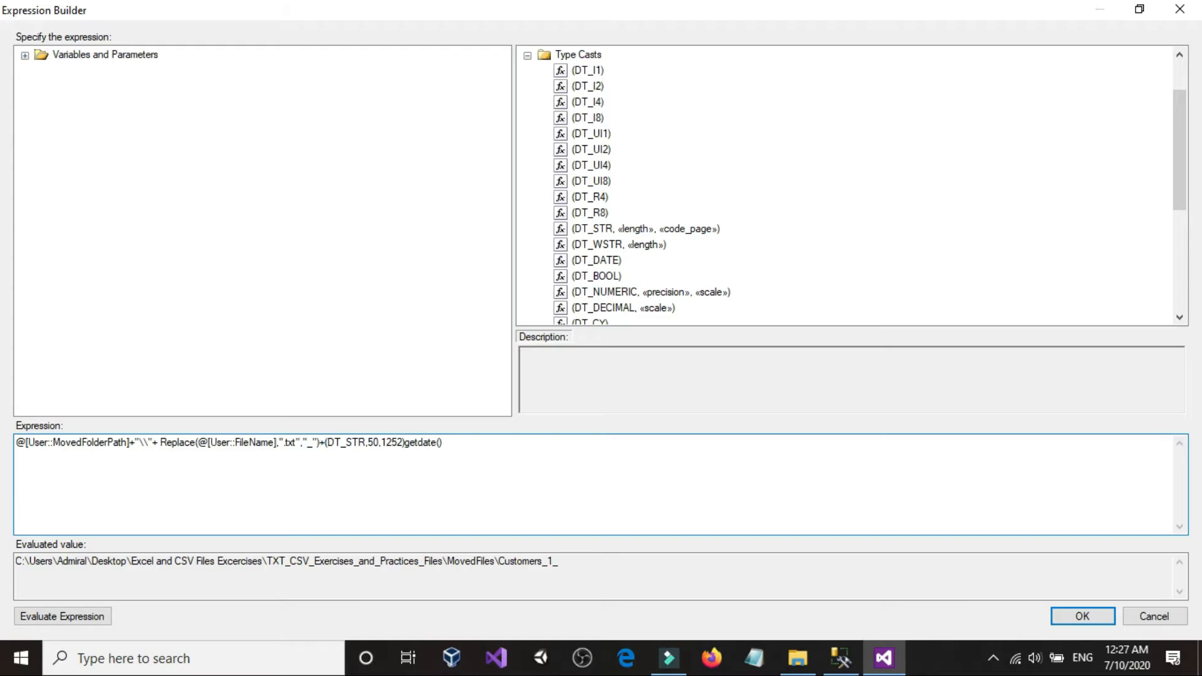
click(88, 618)
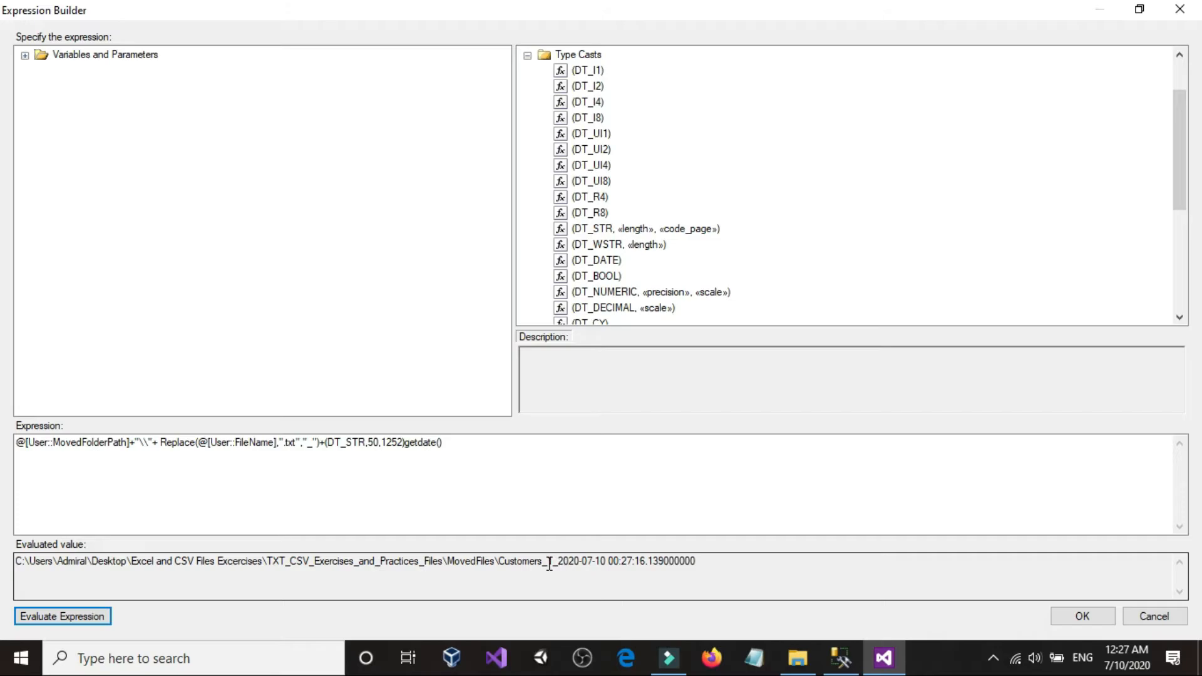
Copy the file name part of the evaluated path into a new select statement in the SQL Server Management Studio query and execute it.
drag(713, 564, 515, 563)
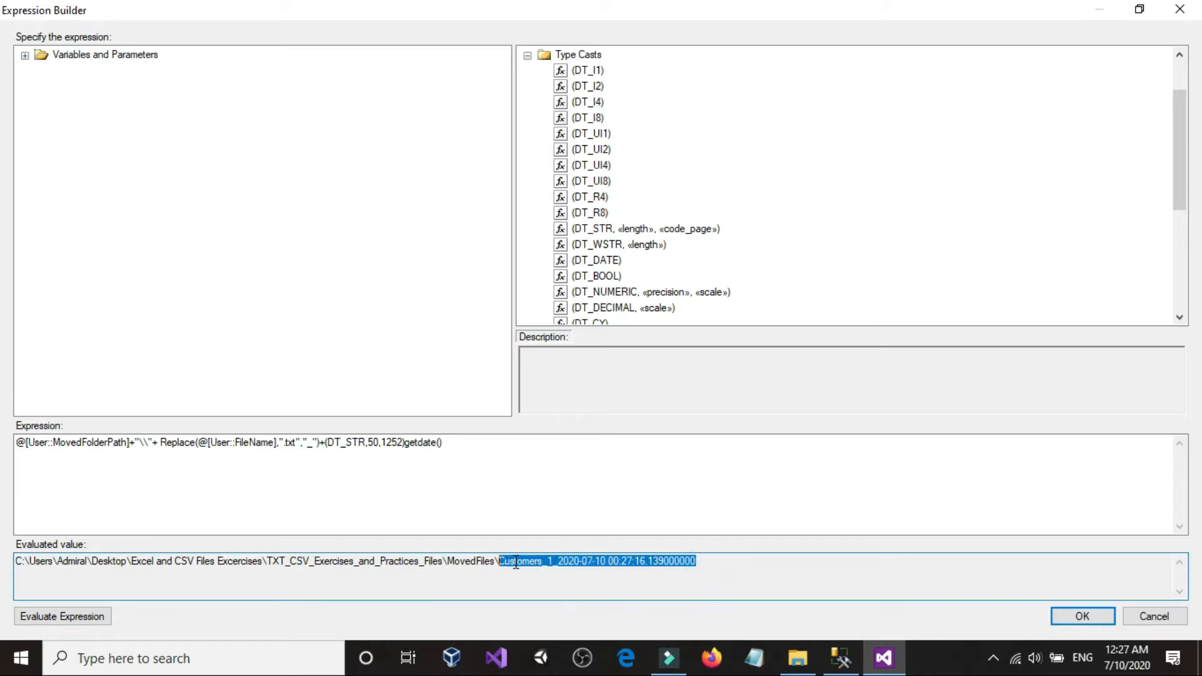
right_click(515, 564)
click(569, 420)
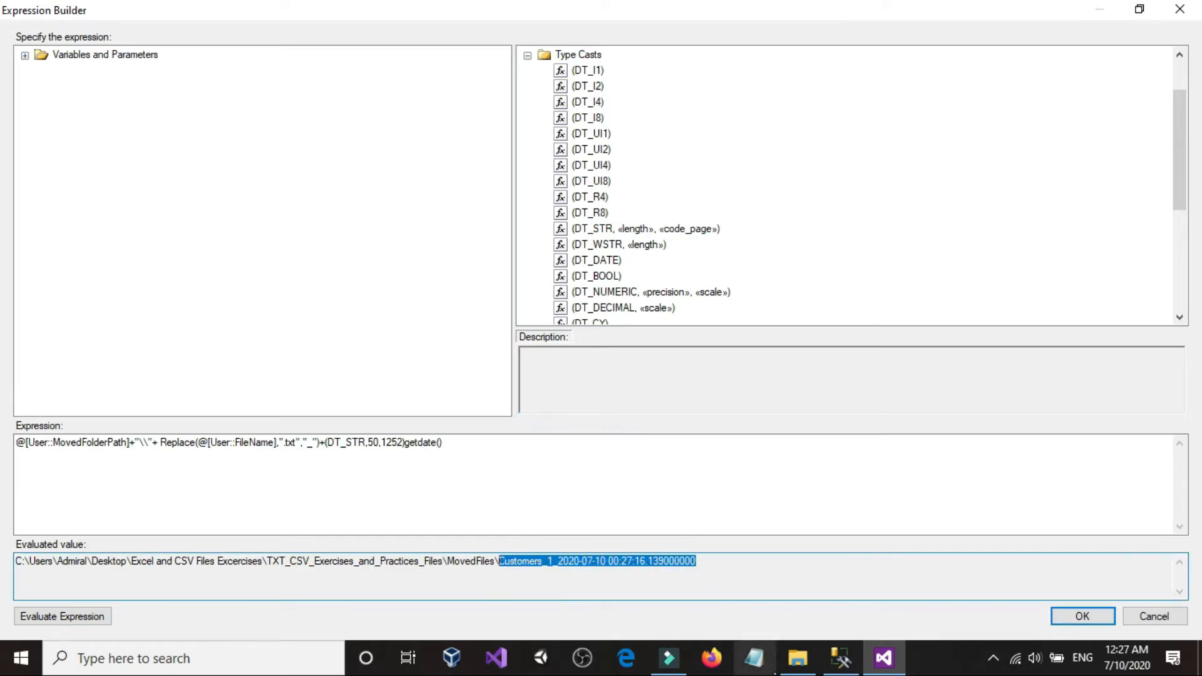
click(841, 658)
click(490, 269)
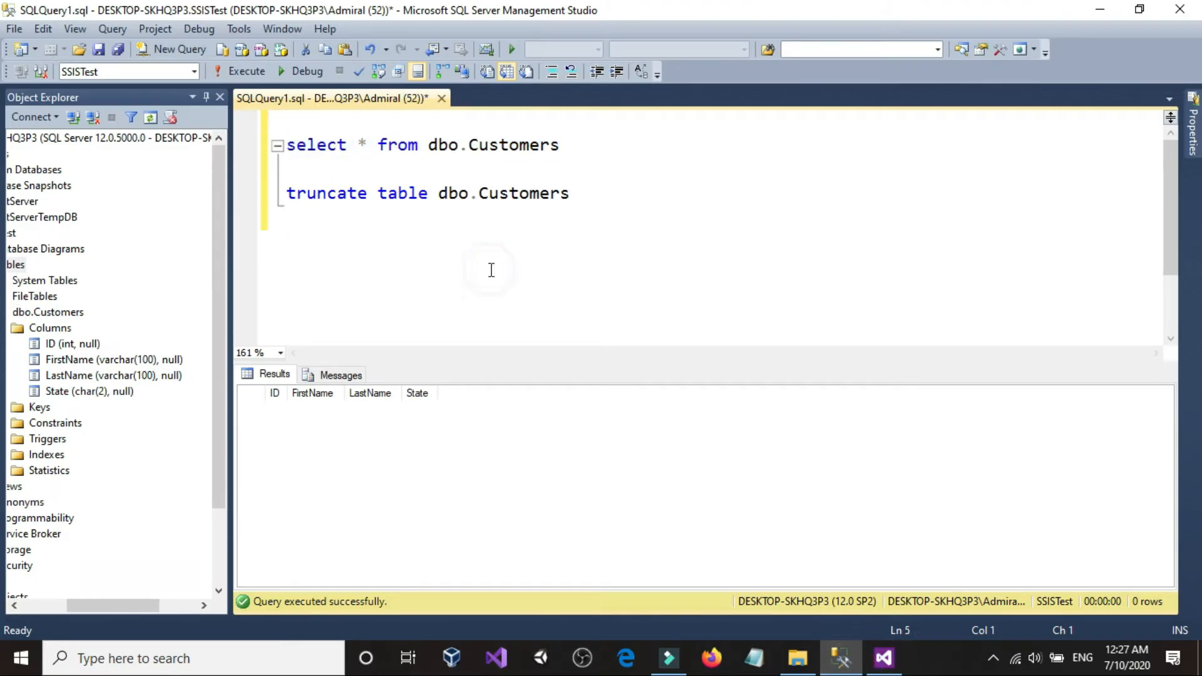
key(Return)
text(select ')
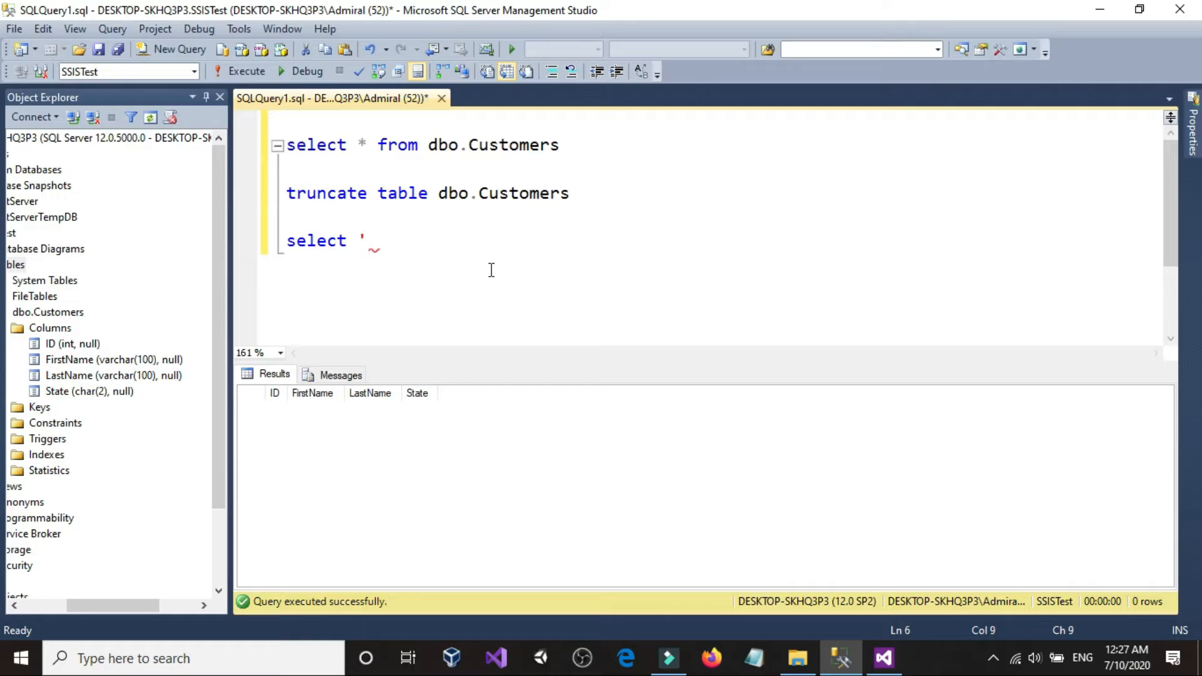
key(ctrl+v)
text(')
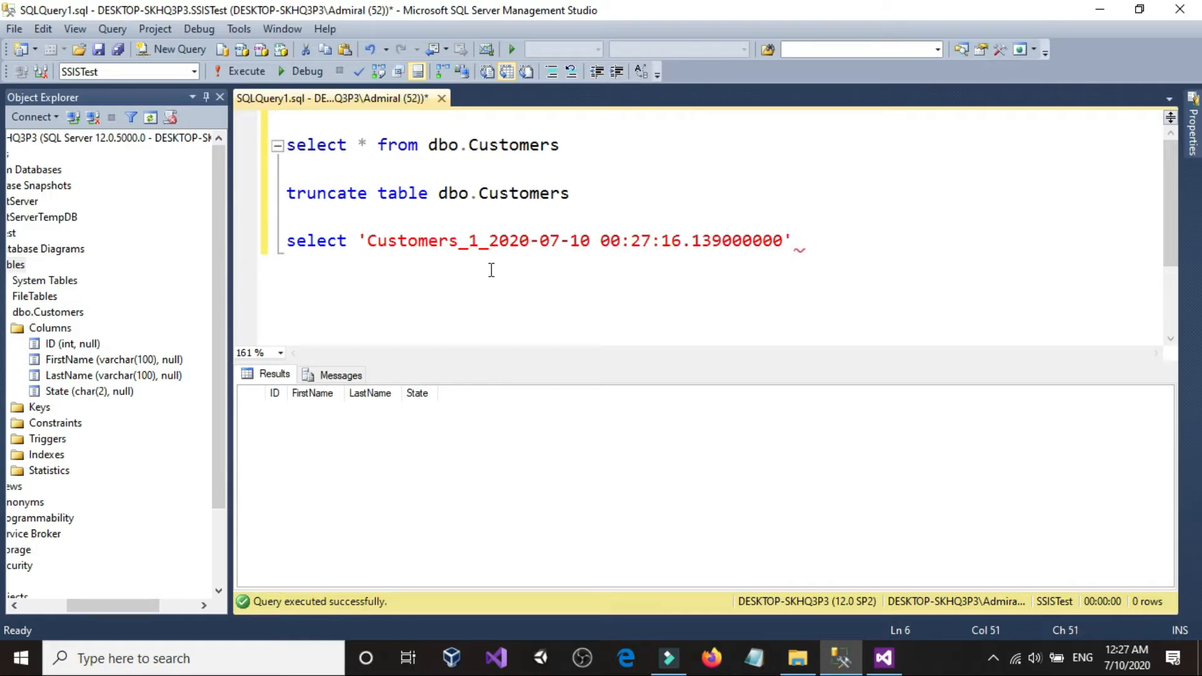
key(shift+Home)
click(230, 73)
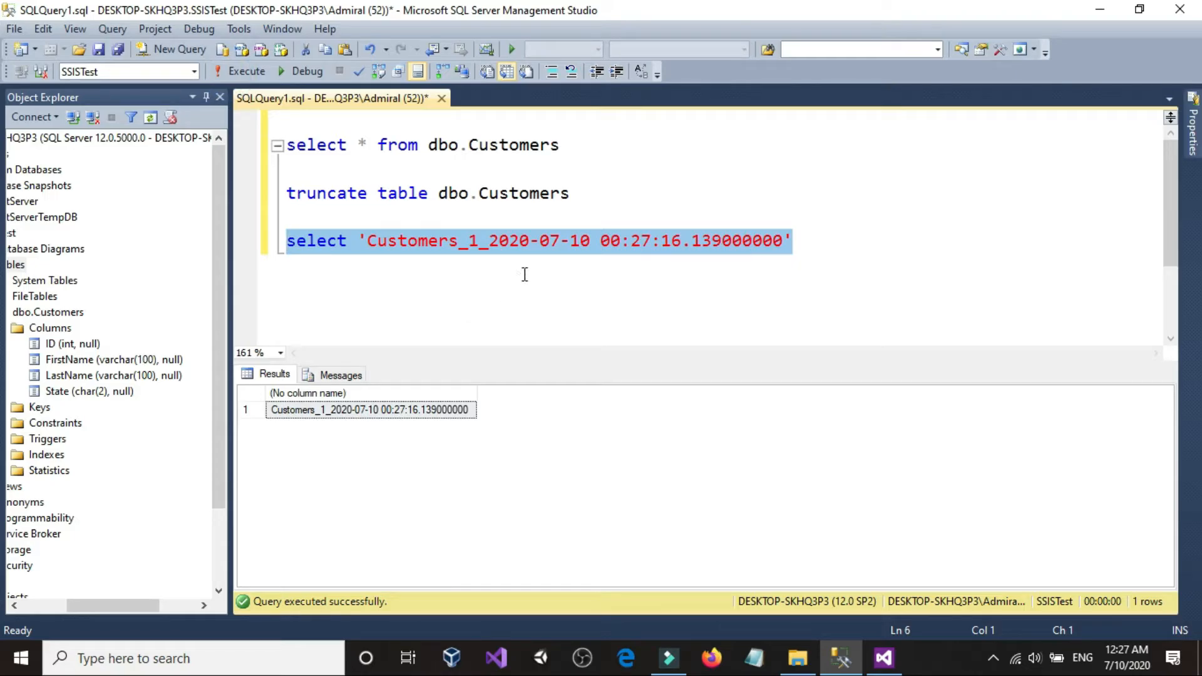
Examine the underscores, dashes, space, colons and fractional seconds in the selected file name string.
click(703, 258)
click(461, 246)
click(528, 246)
click(559, 246)
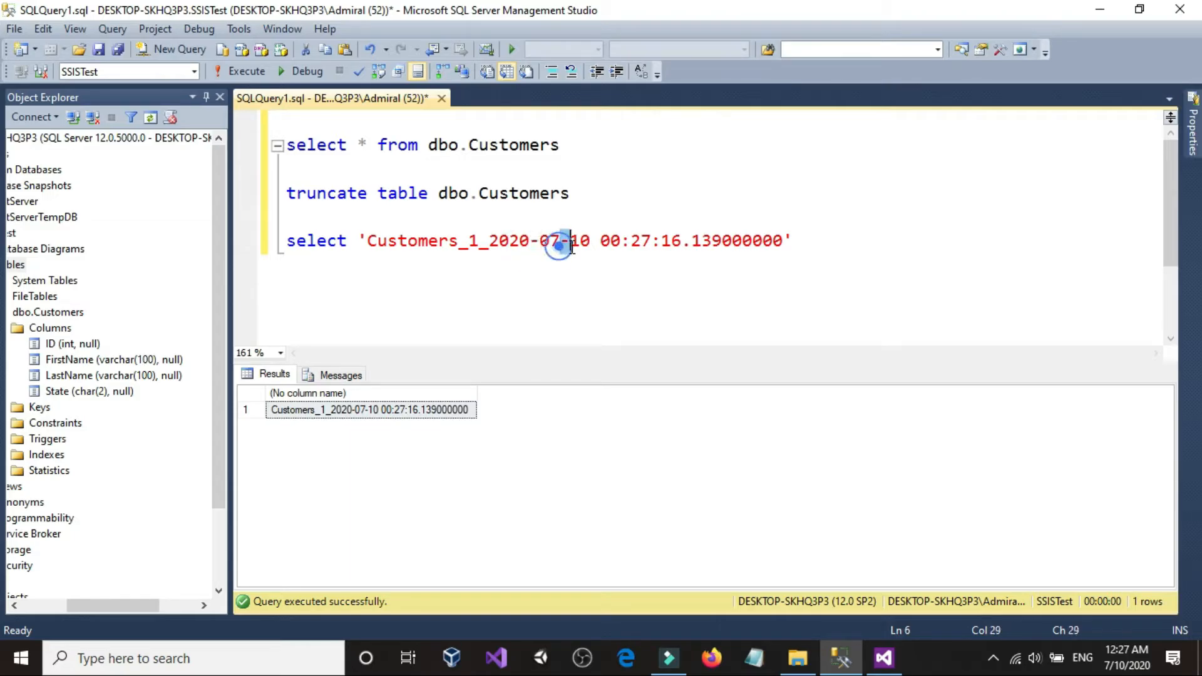
click(600, 246)
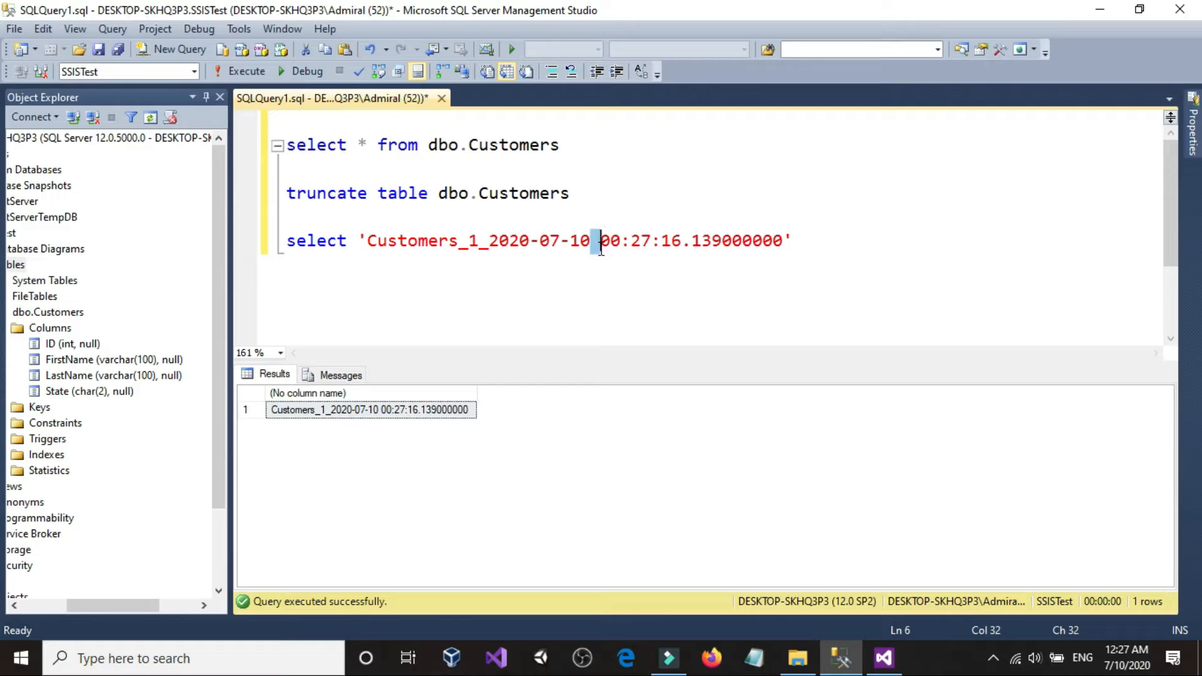
click(629, 247)
click(662, 246)
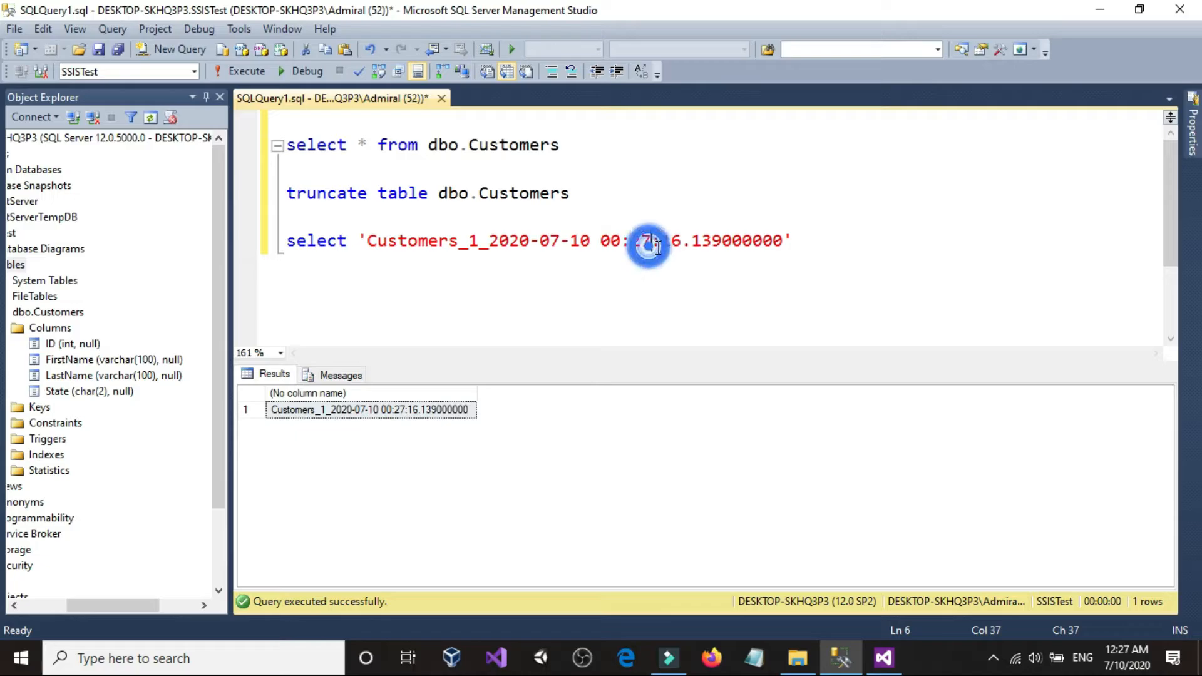
drag(681, 248, 783, 250)
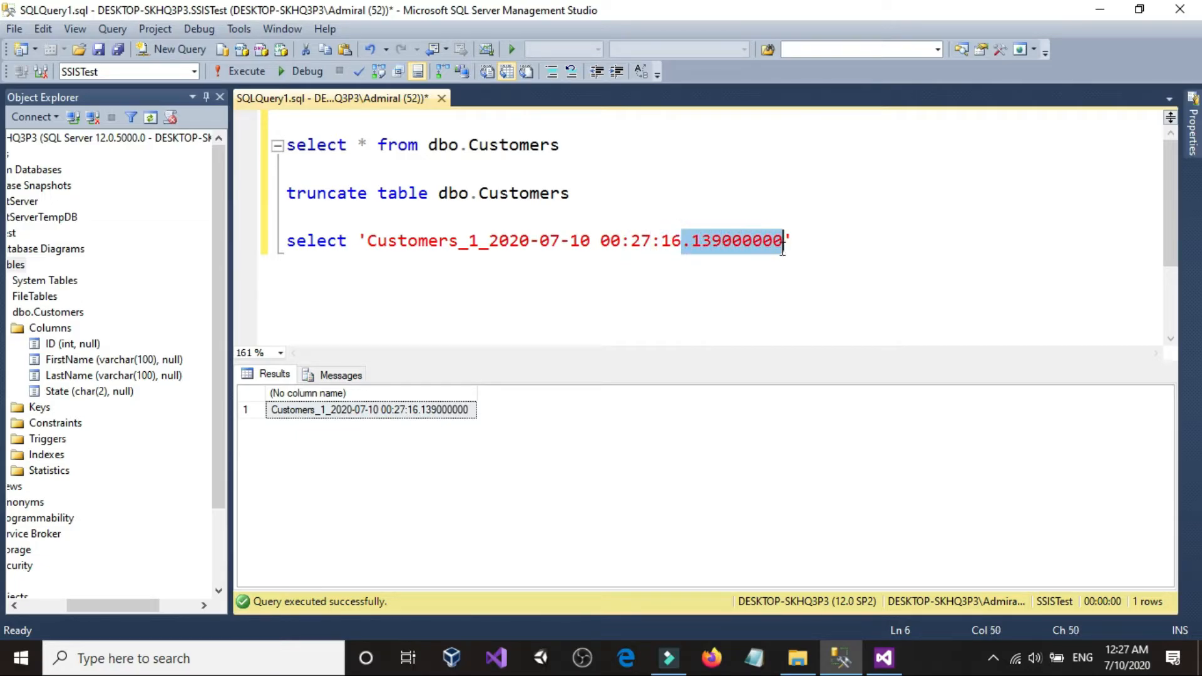
click(602, 248)
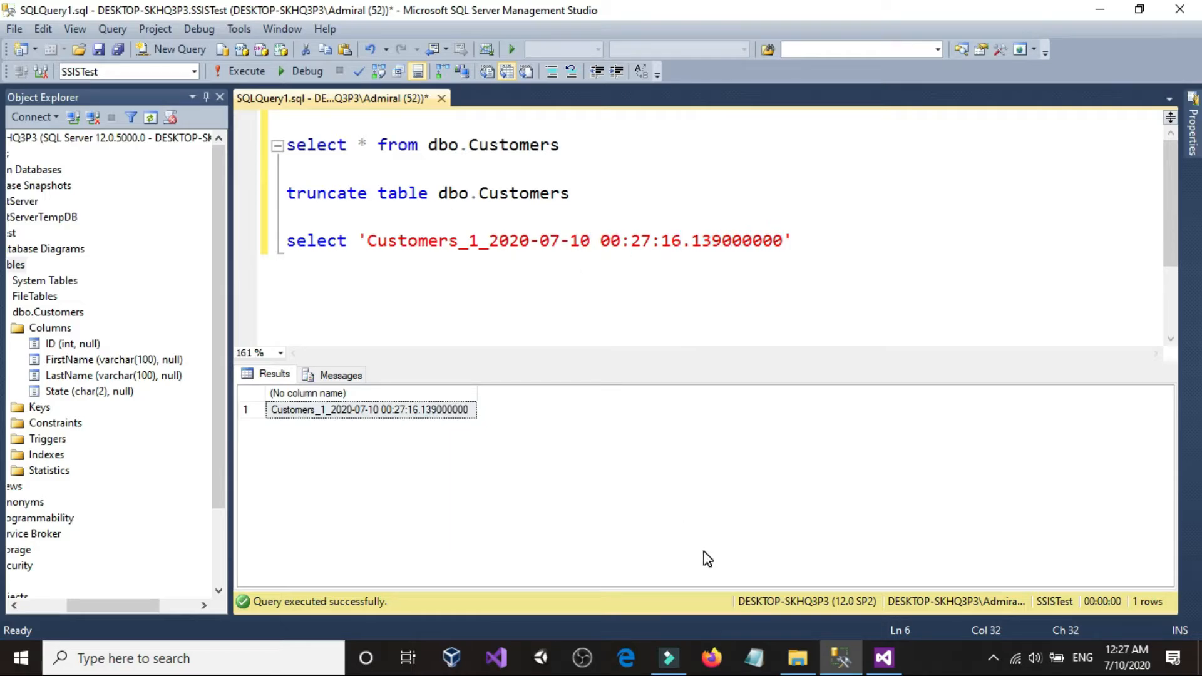
In Visual Studio's Expression Builder, wrap the date-time cast in a Replace function swapping "-" for an empty string and evaluate the expression.
click(883, 658)
click(505, 459)
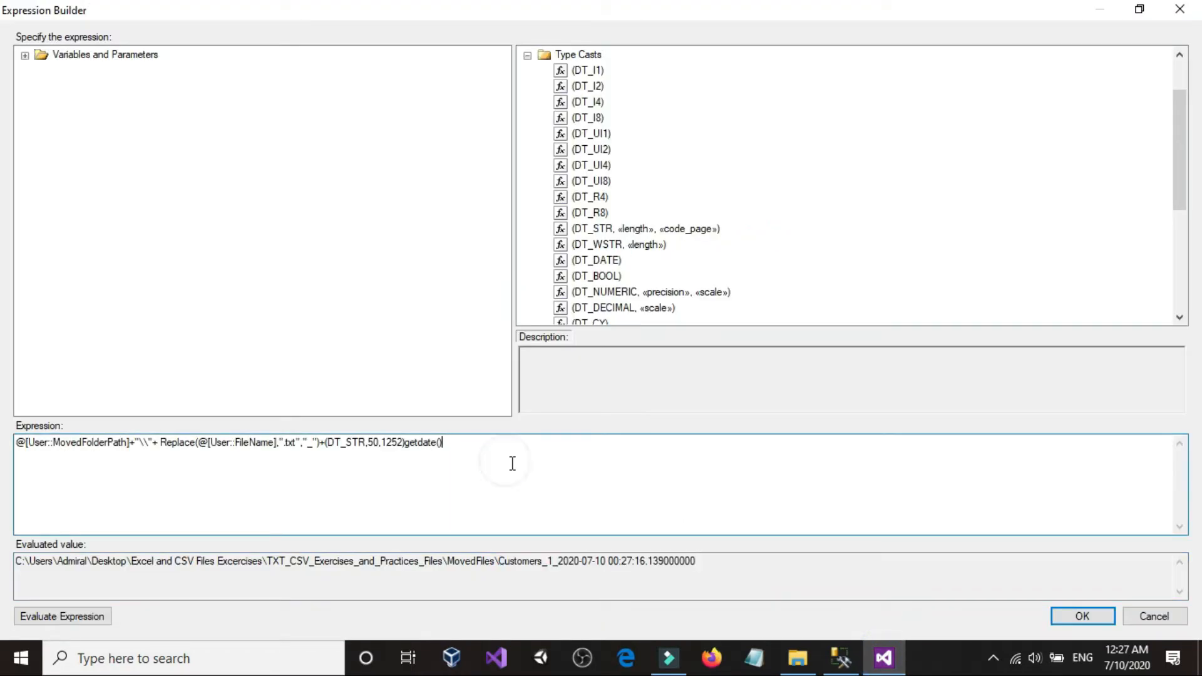
click(326, 446)
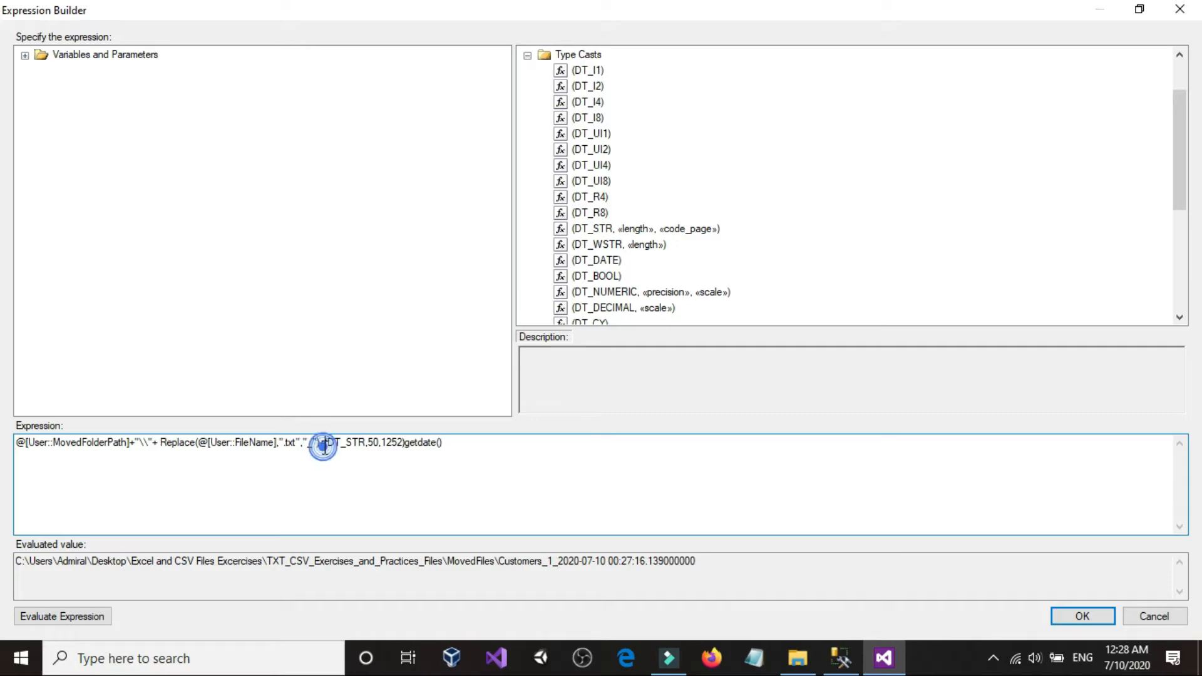
click(326, 487)
key(BackSpace)
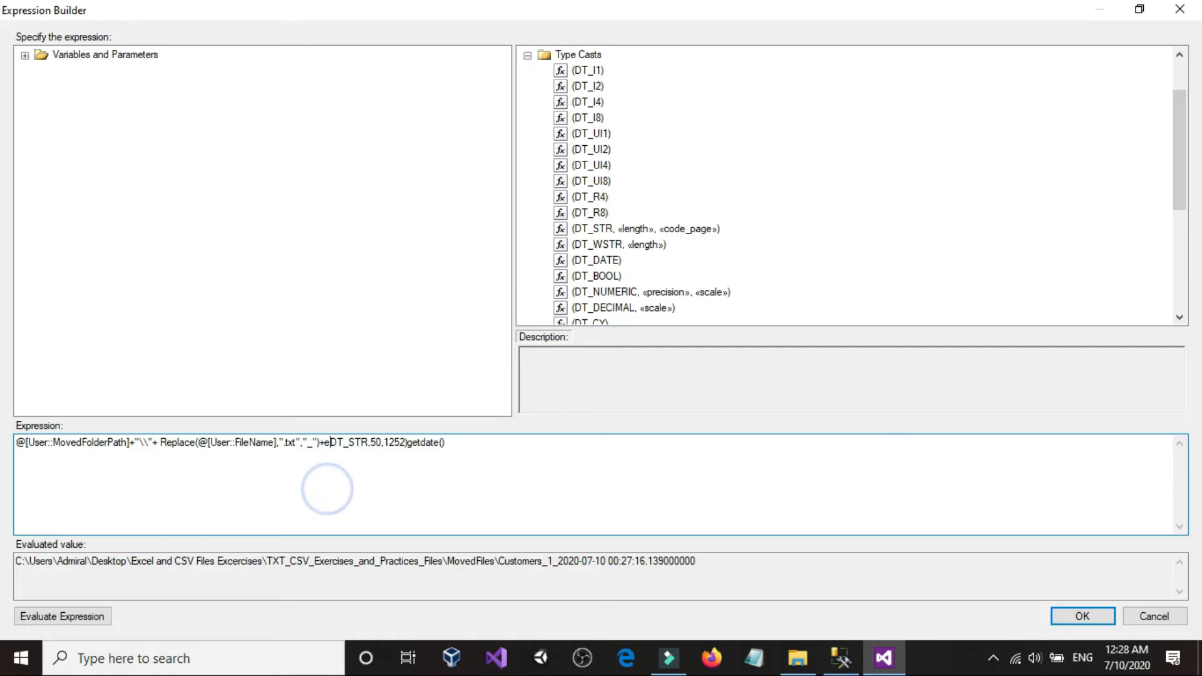
text(Repla)
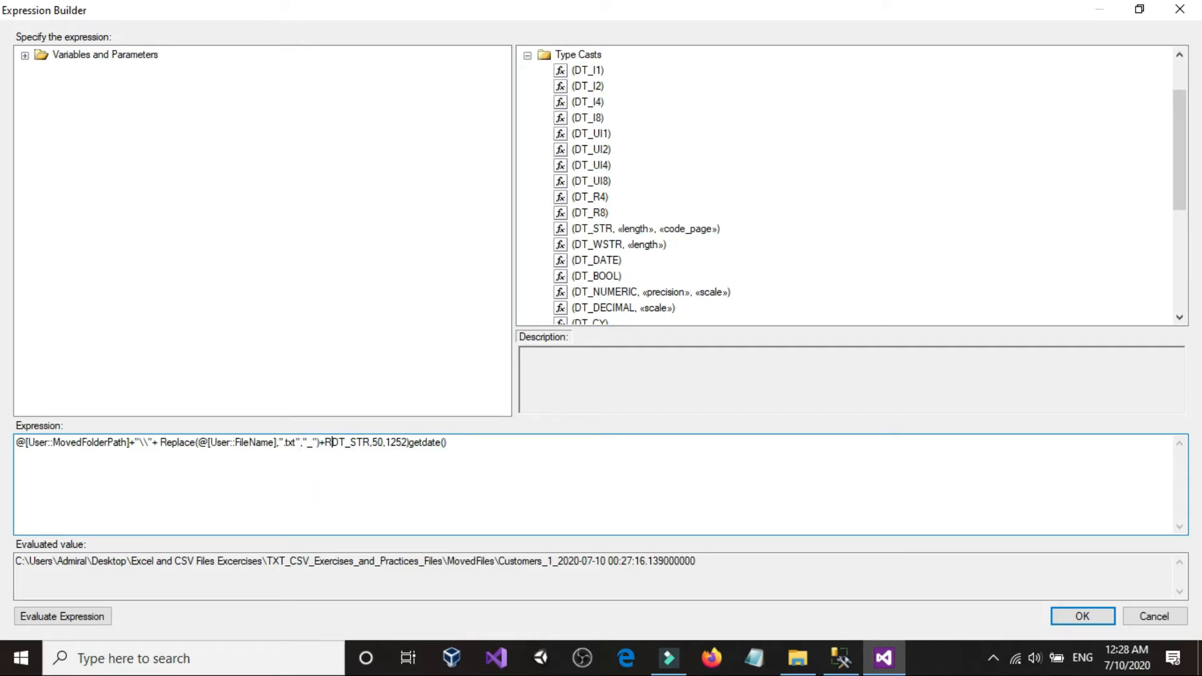
text(ce)
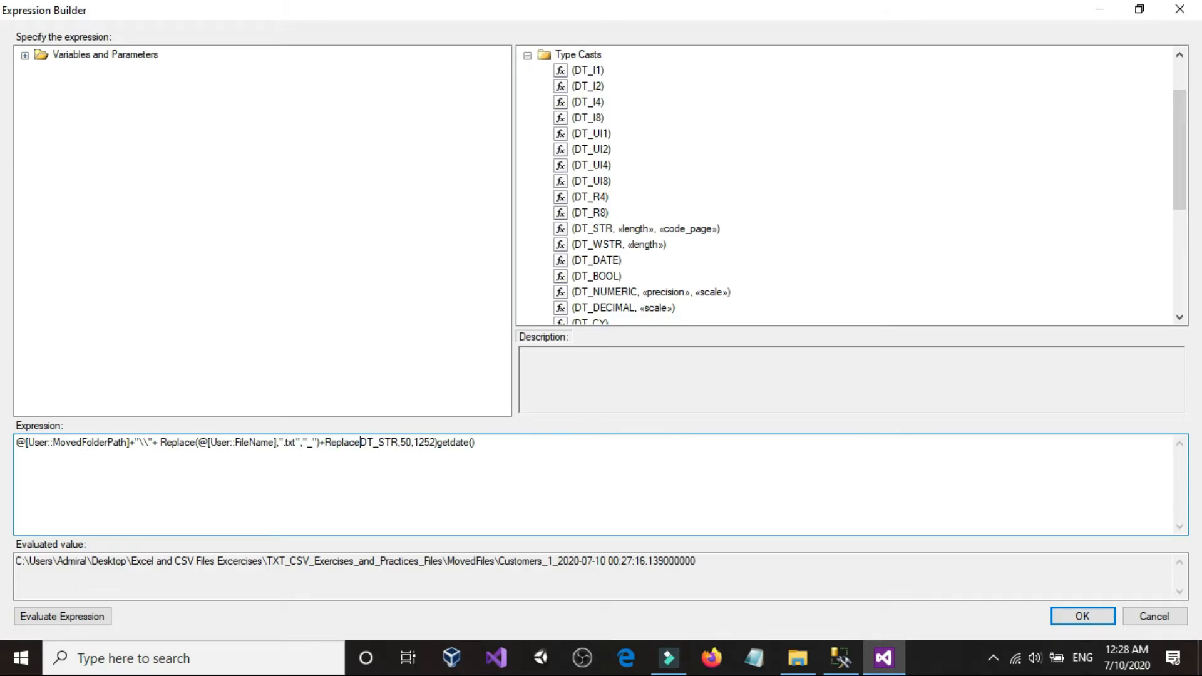
text(()
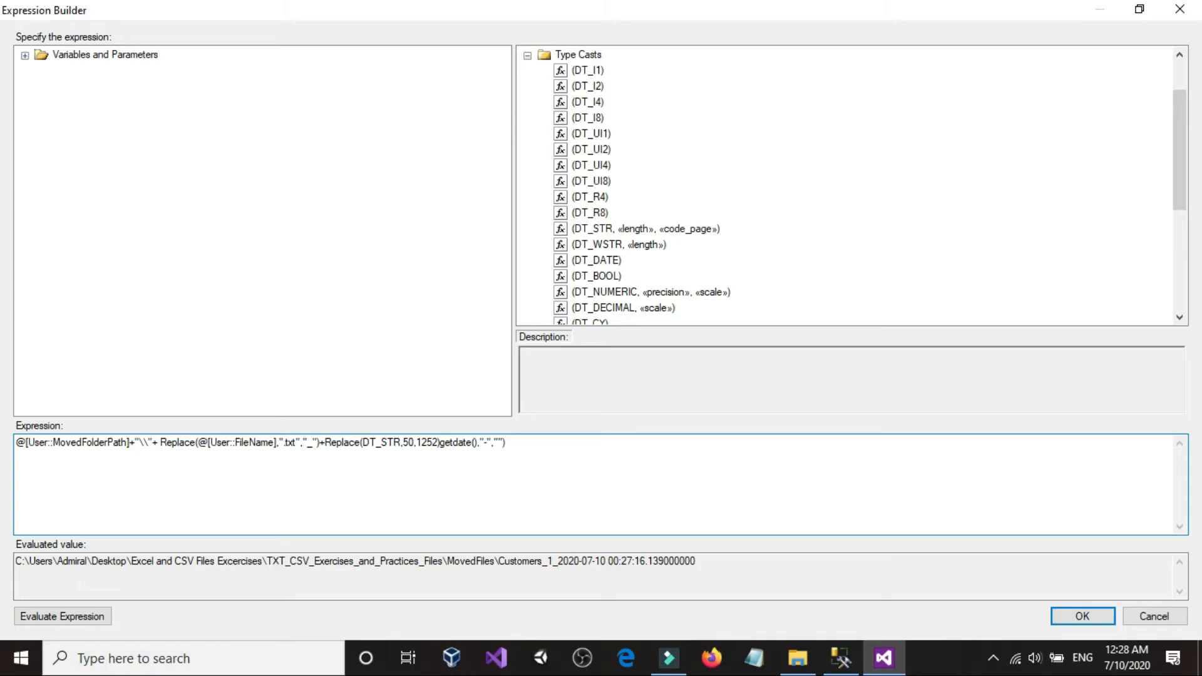
click(54, 610)
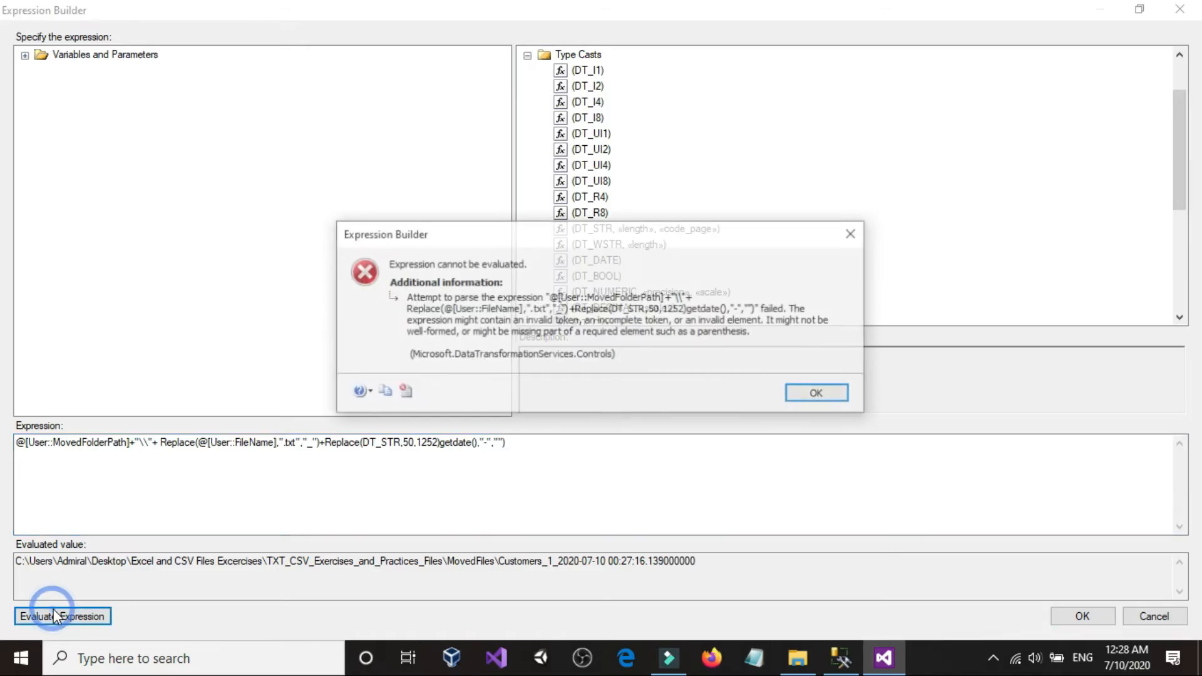
click(797, 391)
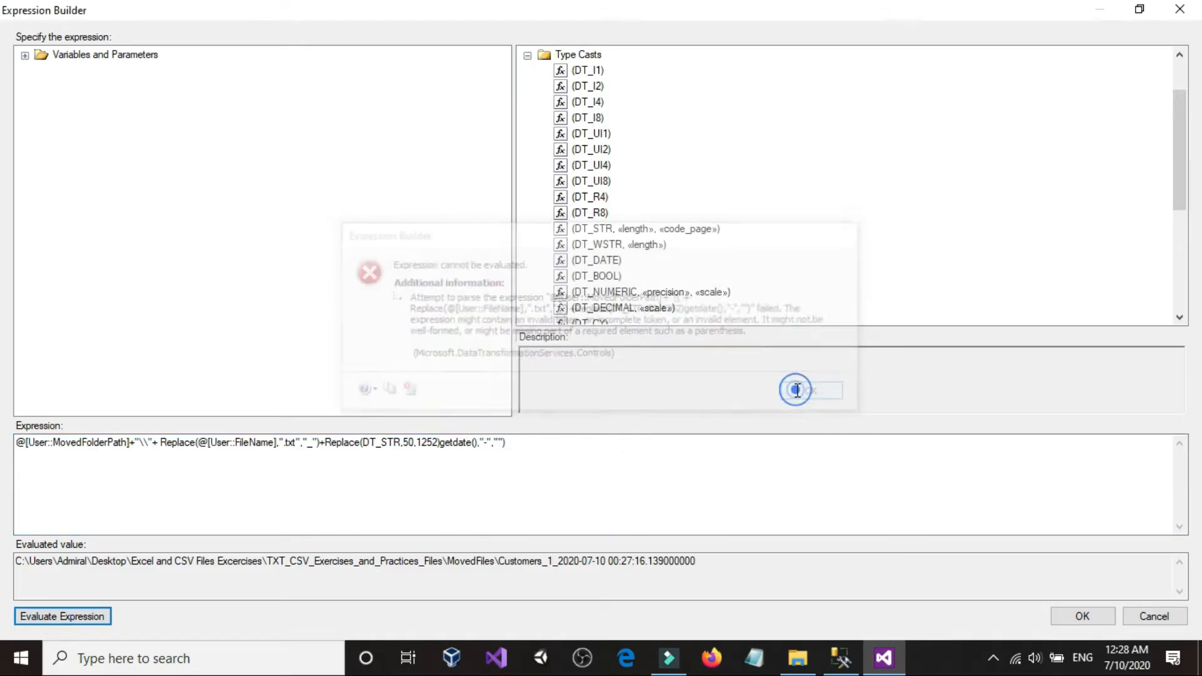
Add the missing opening parenthesis before DT_STR, evaluate the expression and check the space between date and time in the result.
click(359, 446)
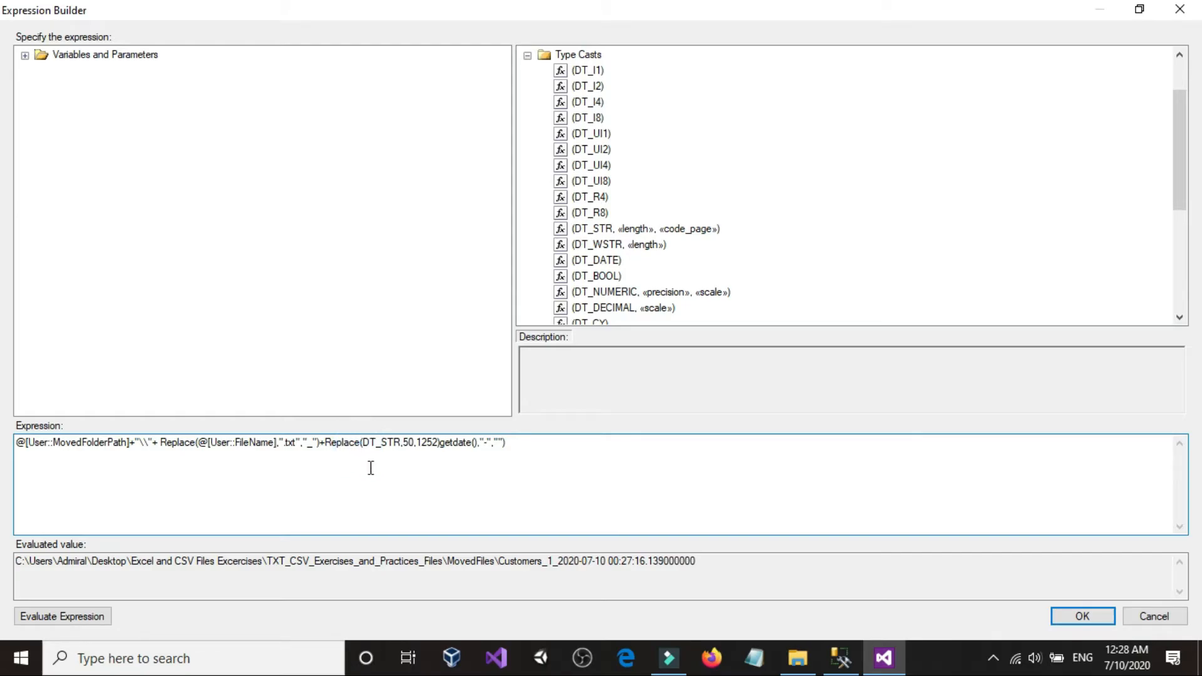
text(()
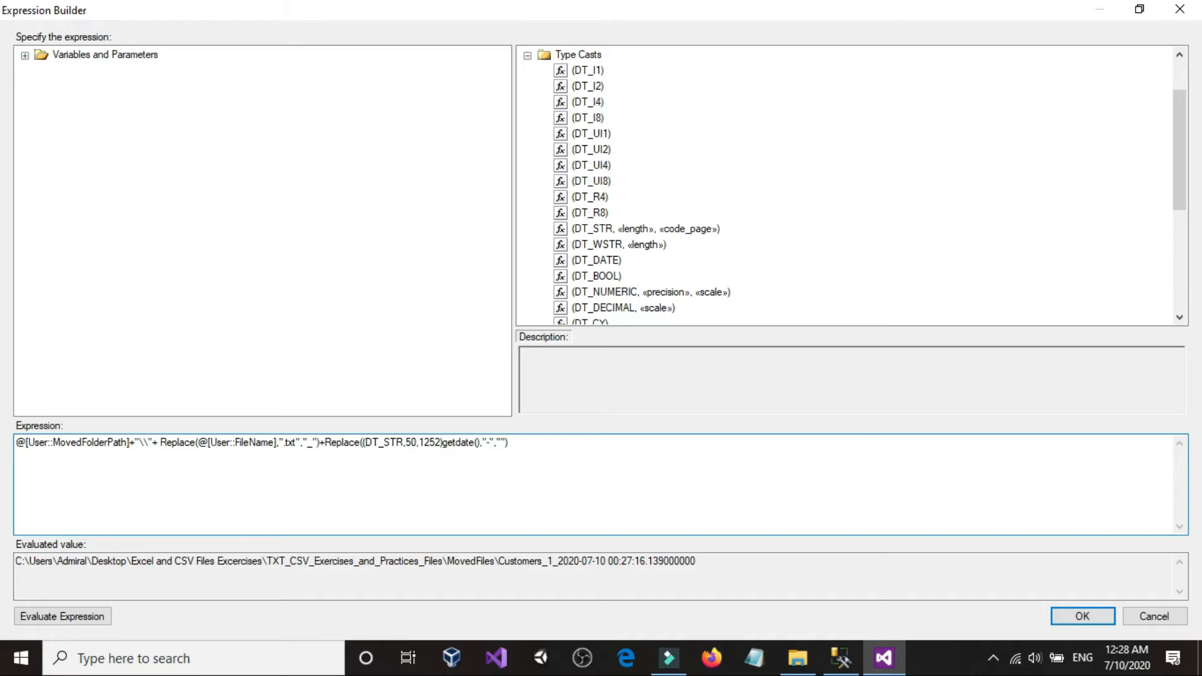
click(63, 613)
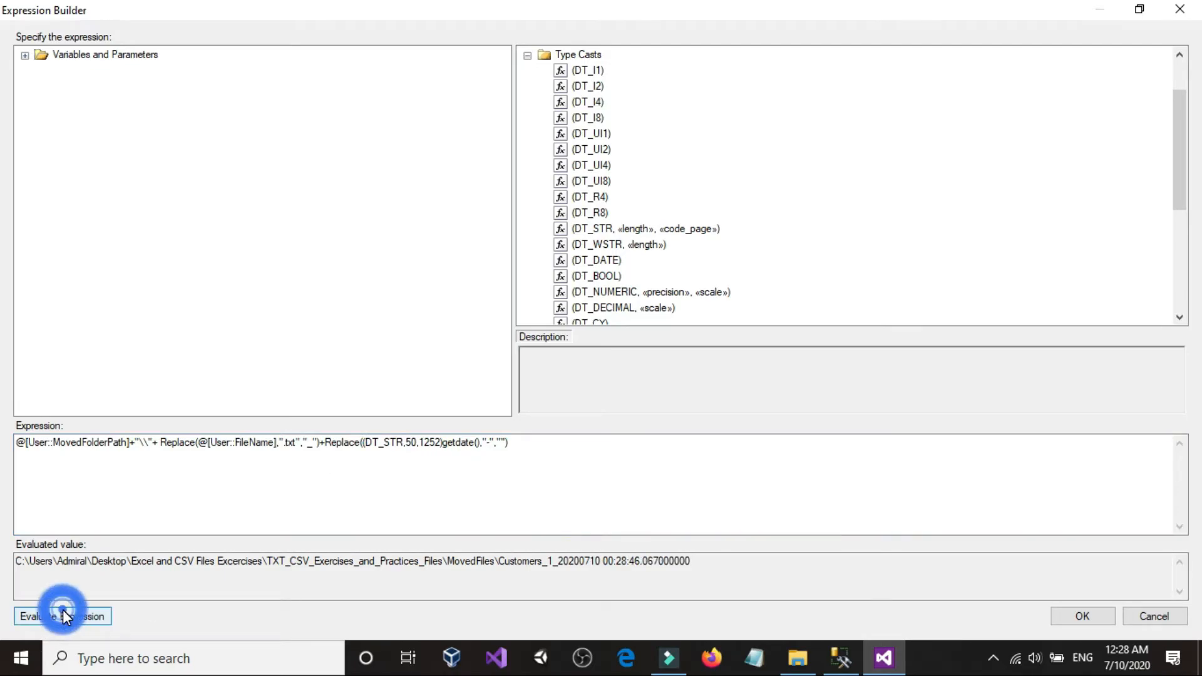
click(592, 568)
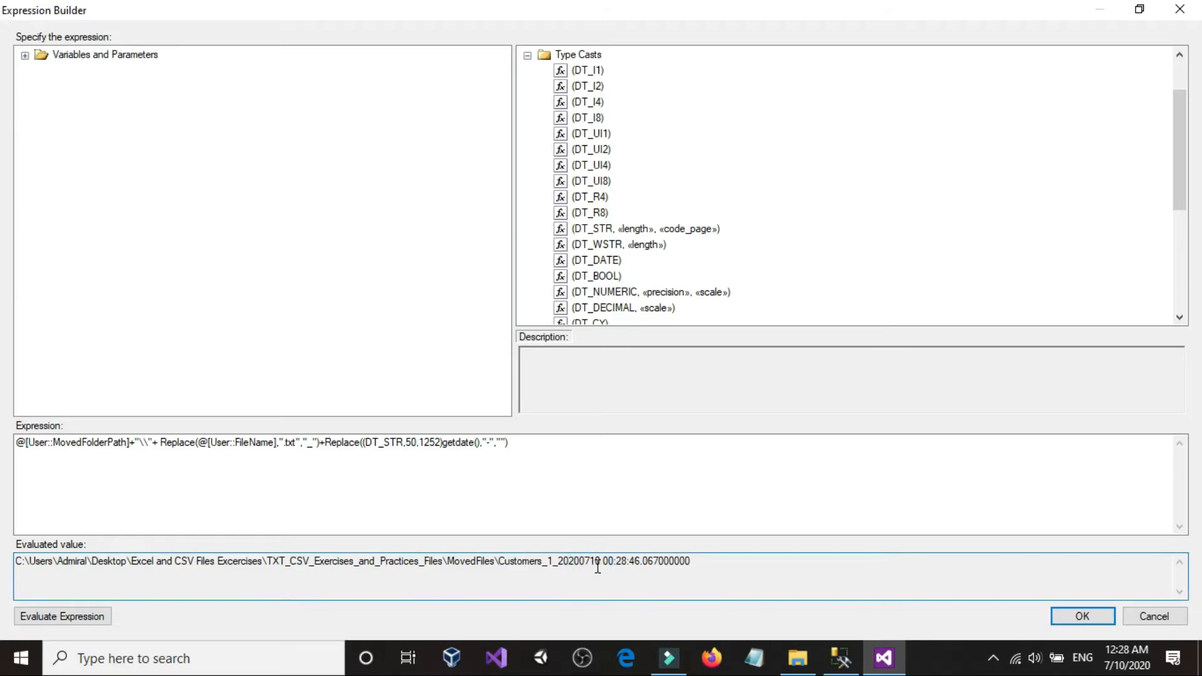
click(589, 567)
click(589, 566)
drag(600, 568, 607, 568)
Nest the date-time Replace in another Replace that turns " " into "_", evaluate the expression and check the resulting separator.
click(581, 475)
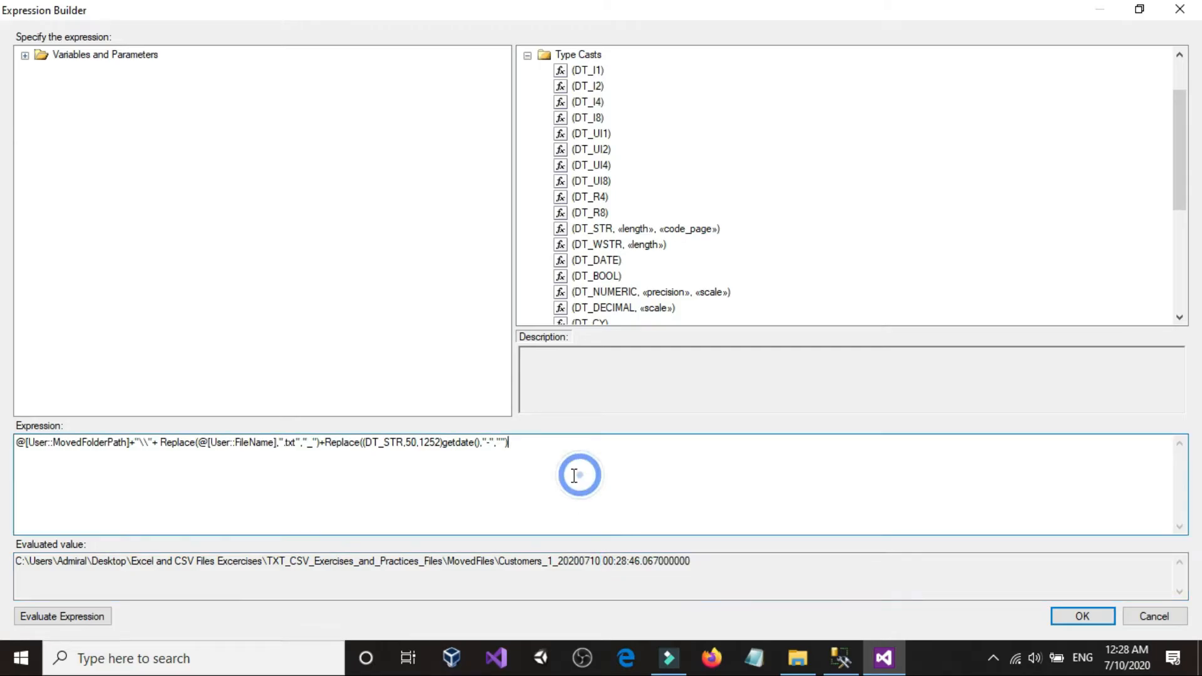
click(324, 444)
text(Replace()
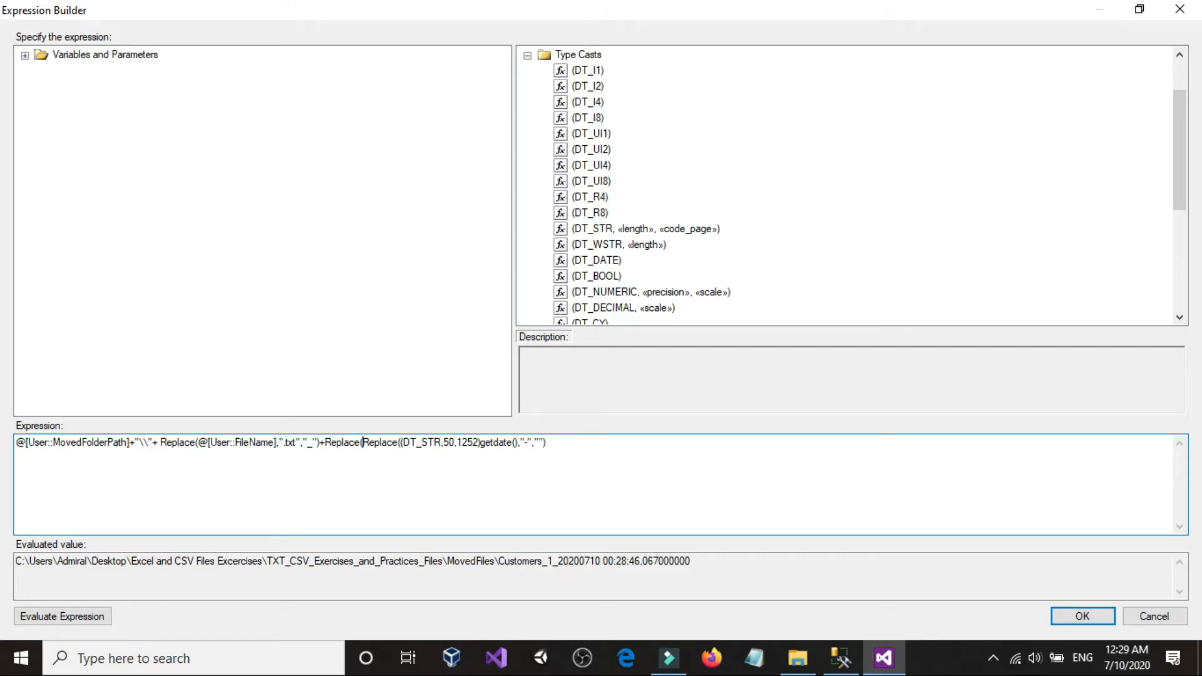
click(591, 443)
text(," ","_)
click(558, 444)
double_click(556, 445)
click(554, 445)
click(103, 613)
drag(601, 563, 606, 563)
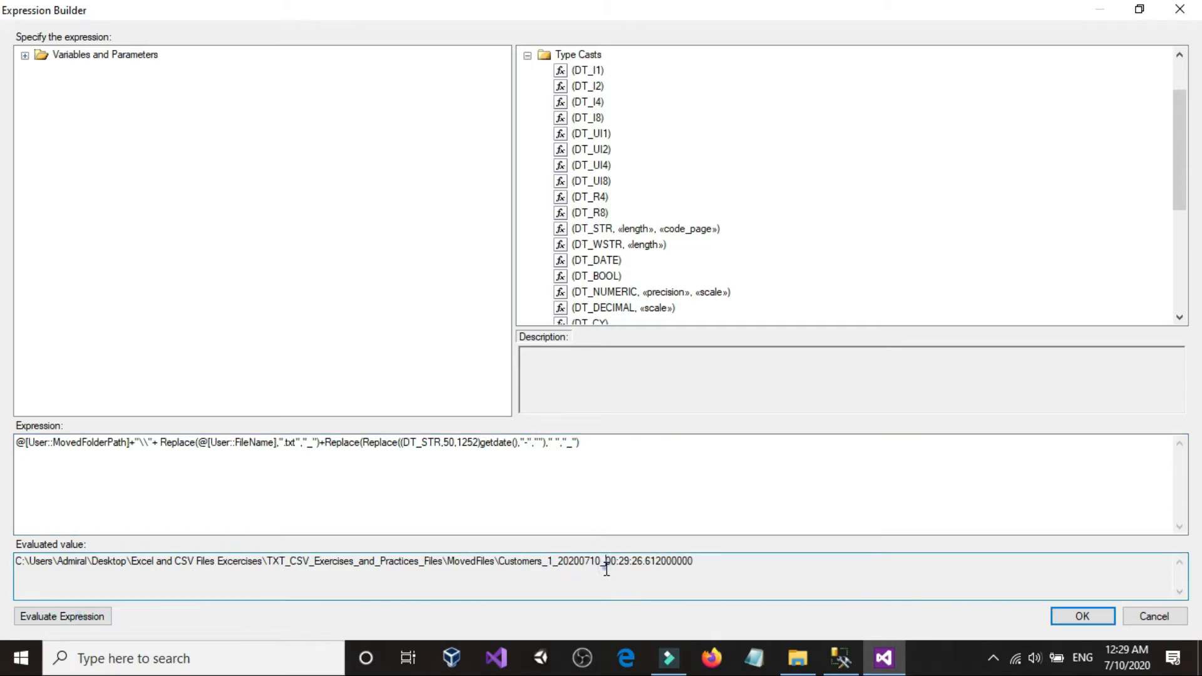
click(605, 565)
Wrap the nested date-time functions in a third Replace that swaps ":" for an empty string and evaluate the expression.
click(325, 448)
text(Replace)
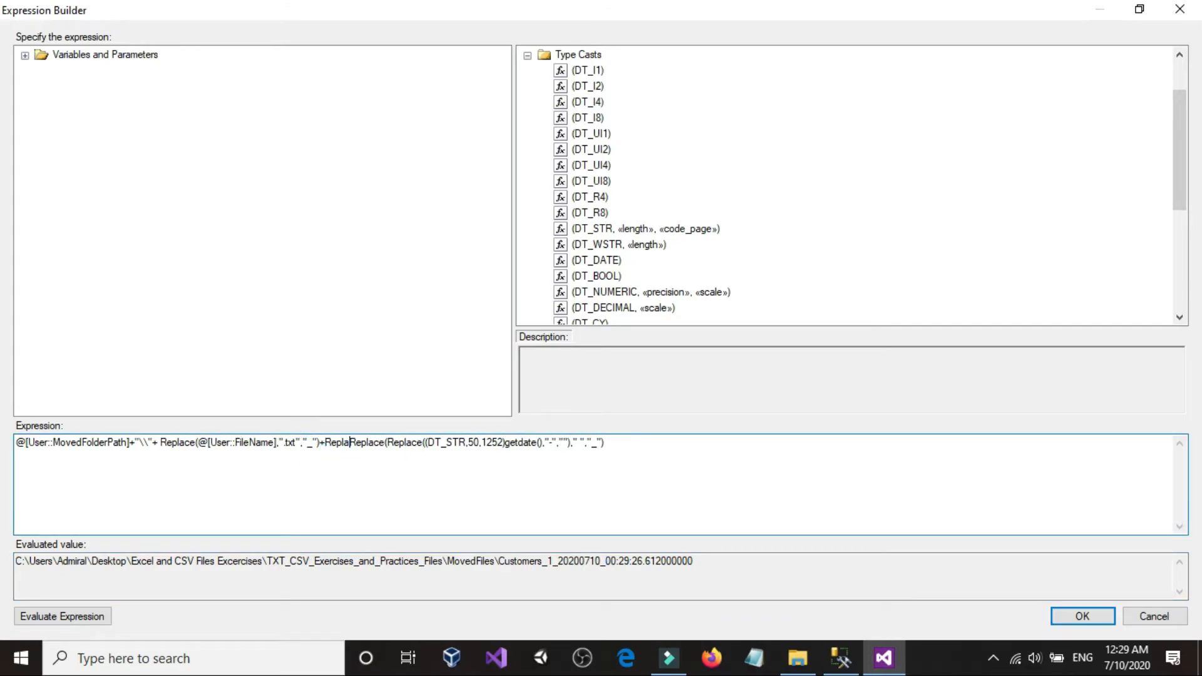
text(()
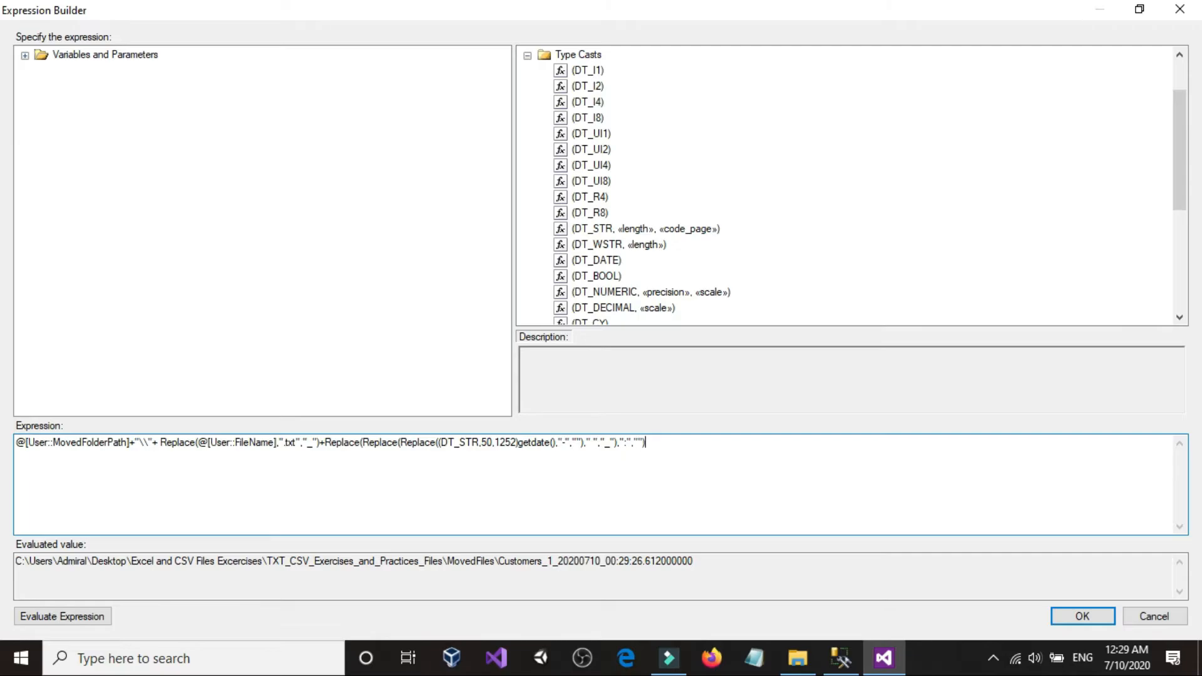
click(62, 618)
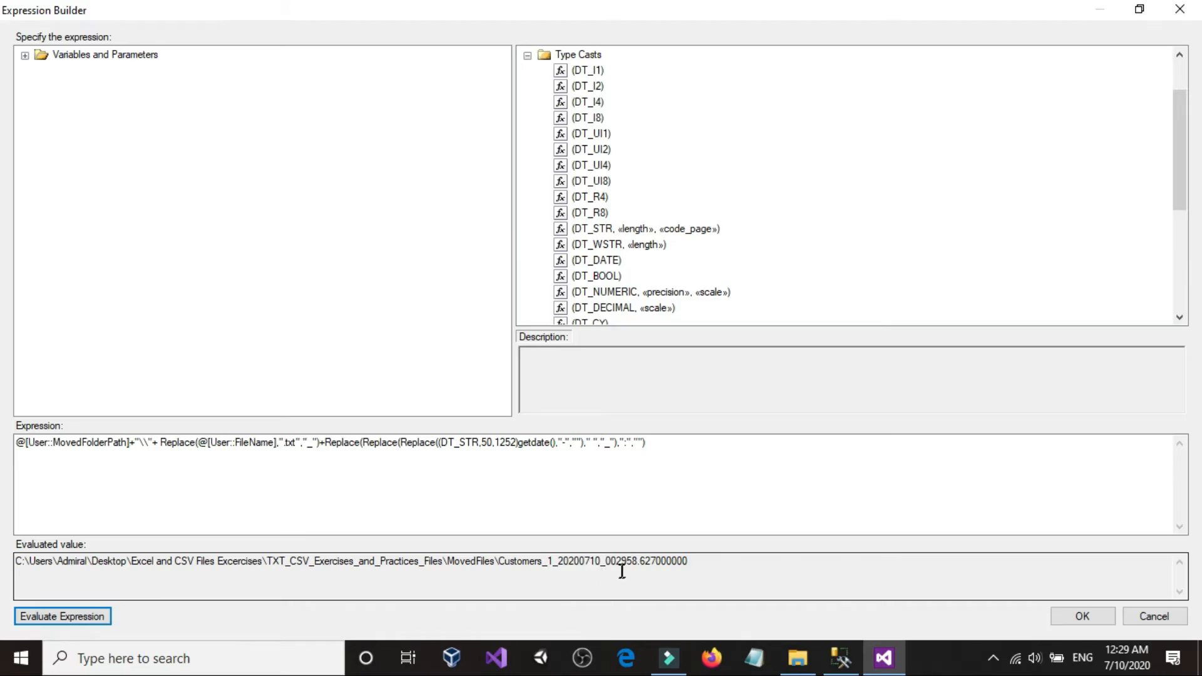
Copy the evaluated file name over the string in the SQL Server Management Studio select statement and execute that statement.
drag(696, 562, 499, 563)
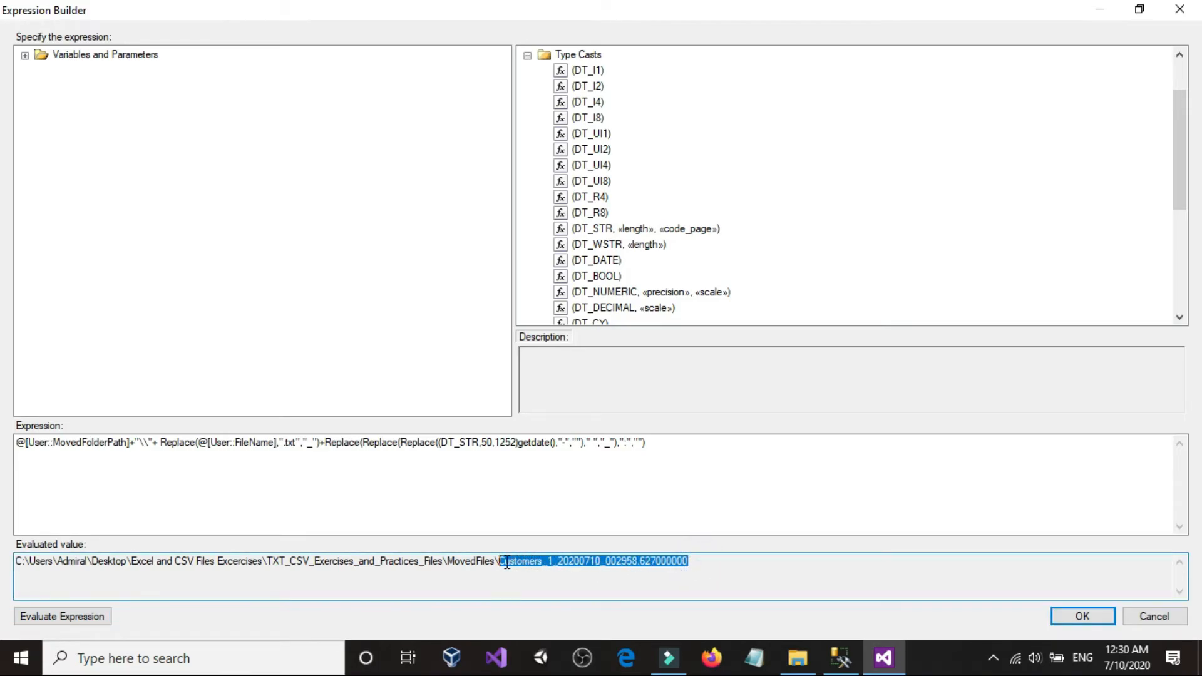
right_click(505, 562)
click(548, 420)
click(842, 655)
drag(361, 244, 622, 244)
click(368, 243)
drag(368, 243, 788, 253)
right_click(700, 246)
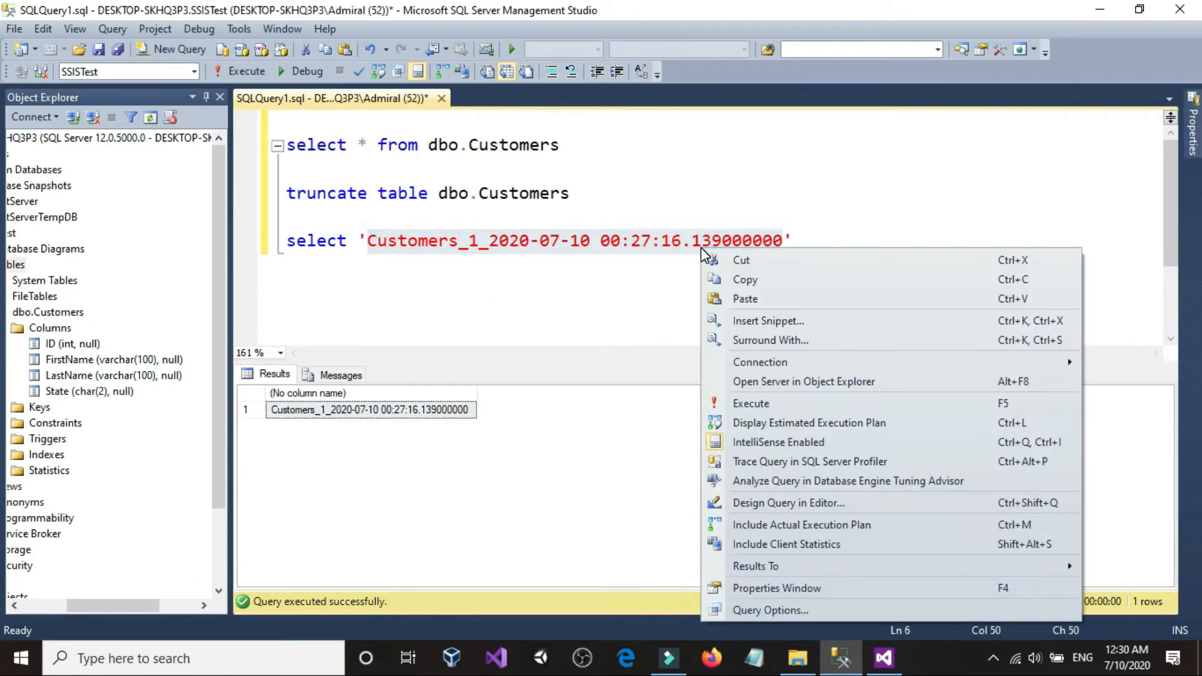
click(726, 300)
drag(821, 250, 227, 245)
click(232, 70)
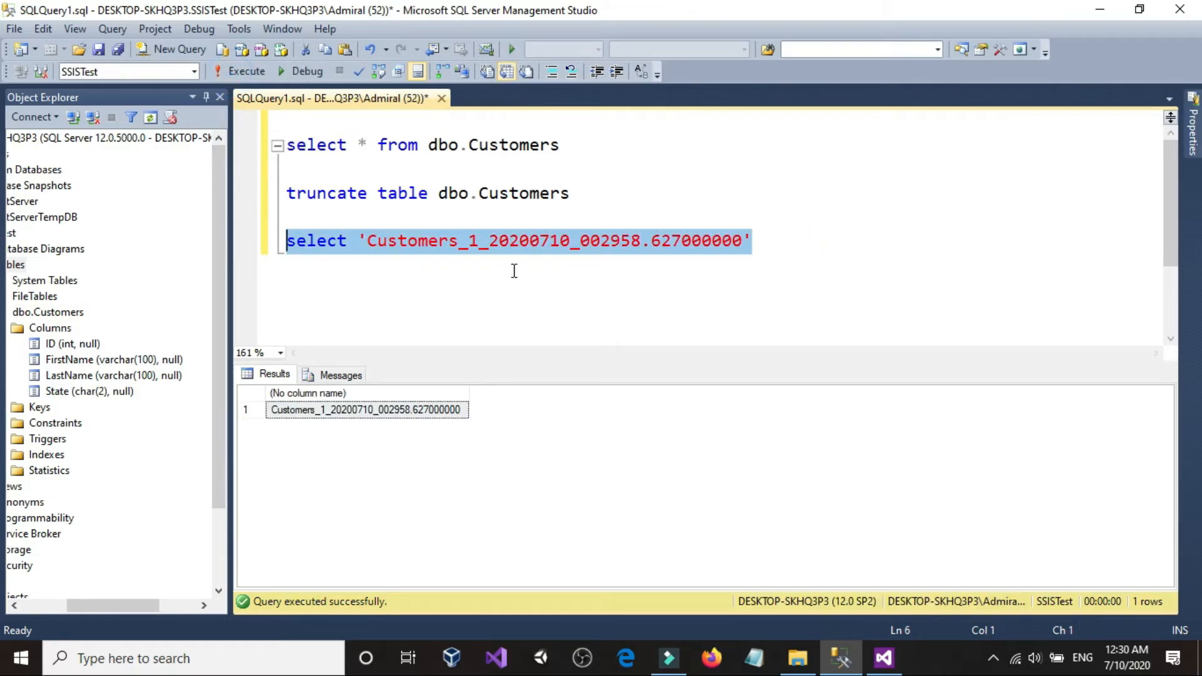
Examine the dot and the fractional seconds at the end of the selected file name string.
click(554, 268)
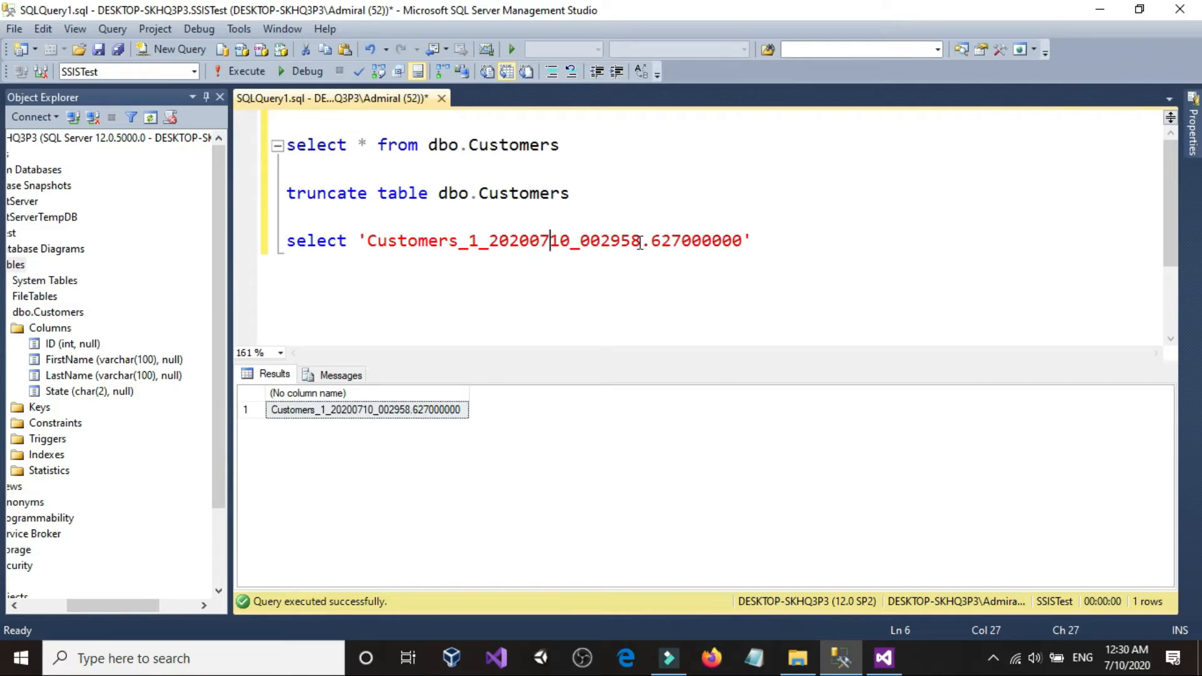
drag(641, 244, 741, 248)
click(741, 246)
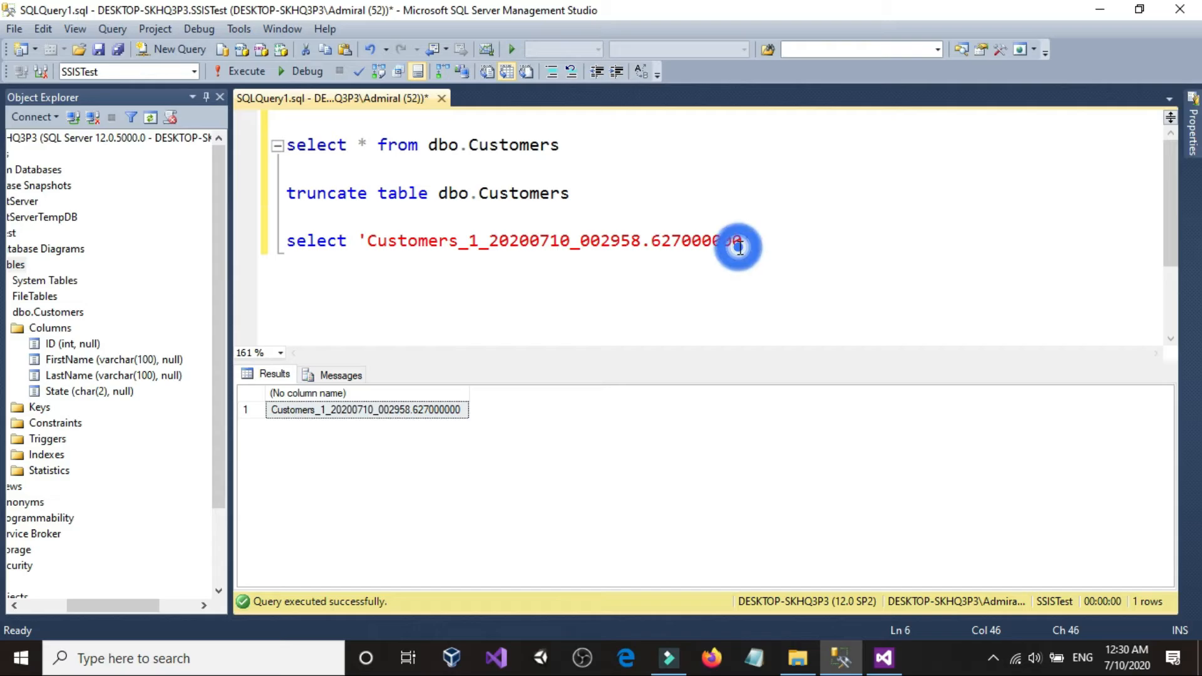
click(370, 276)
click(787, 258)
key(Return)
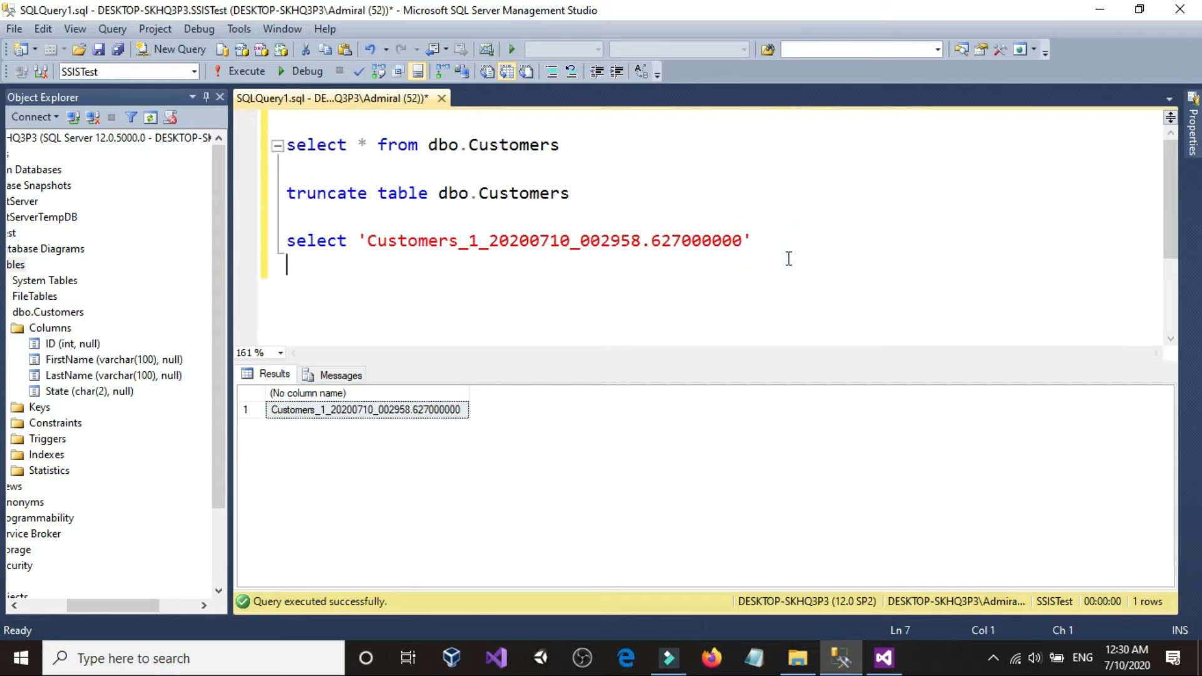
text(substring)
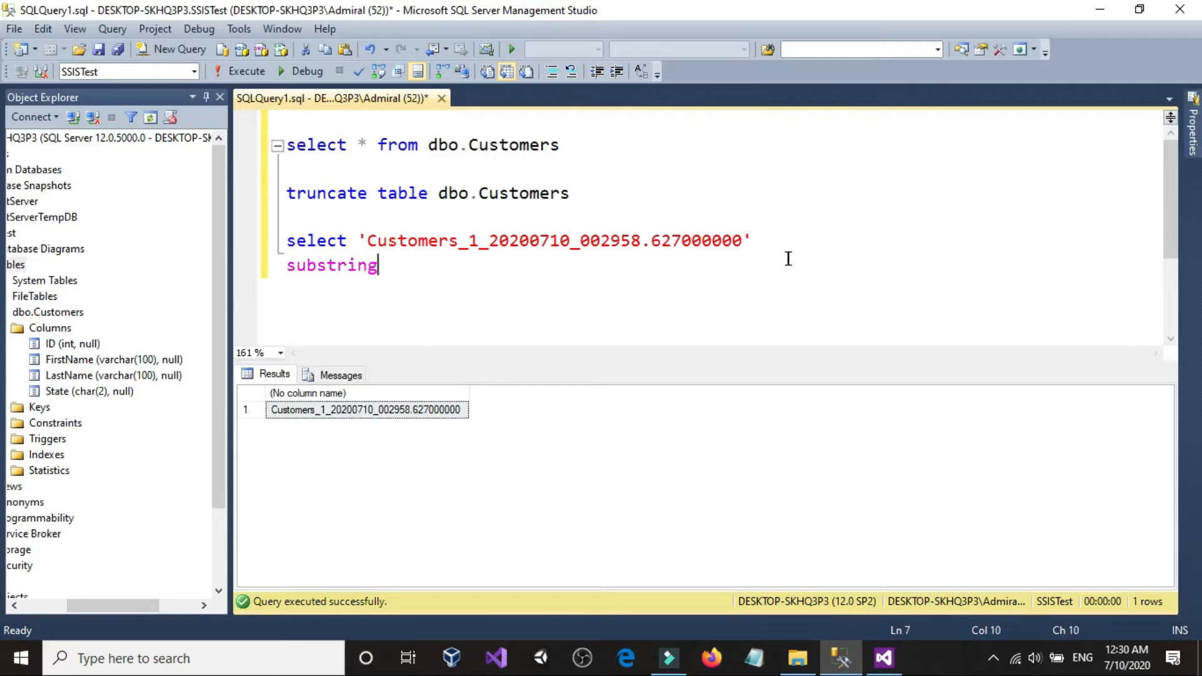
drag(397, 265, 259, 279)
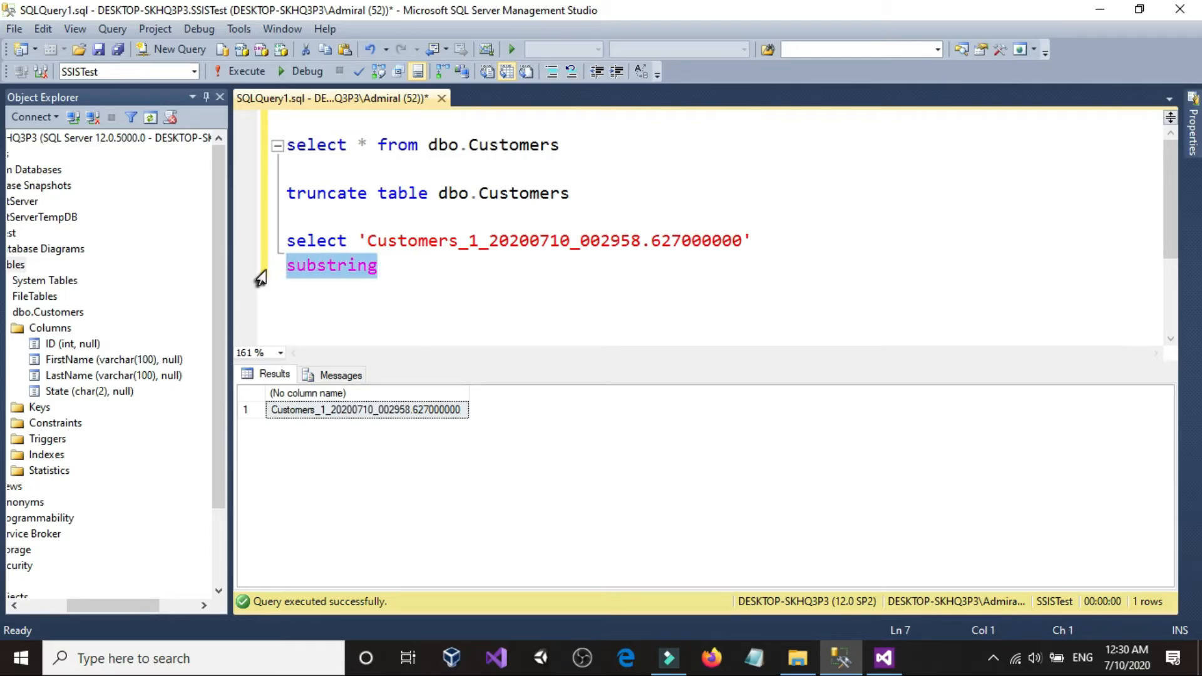
key(Delete)
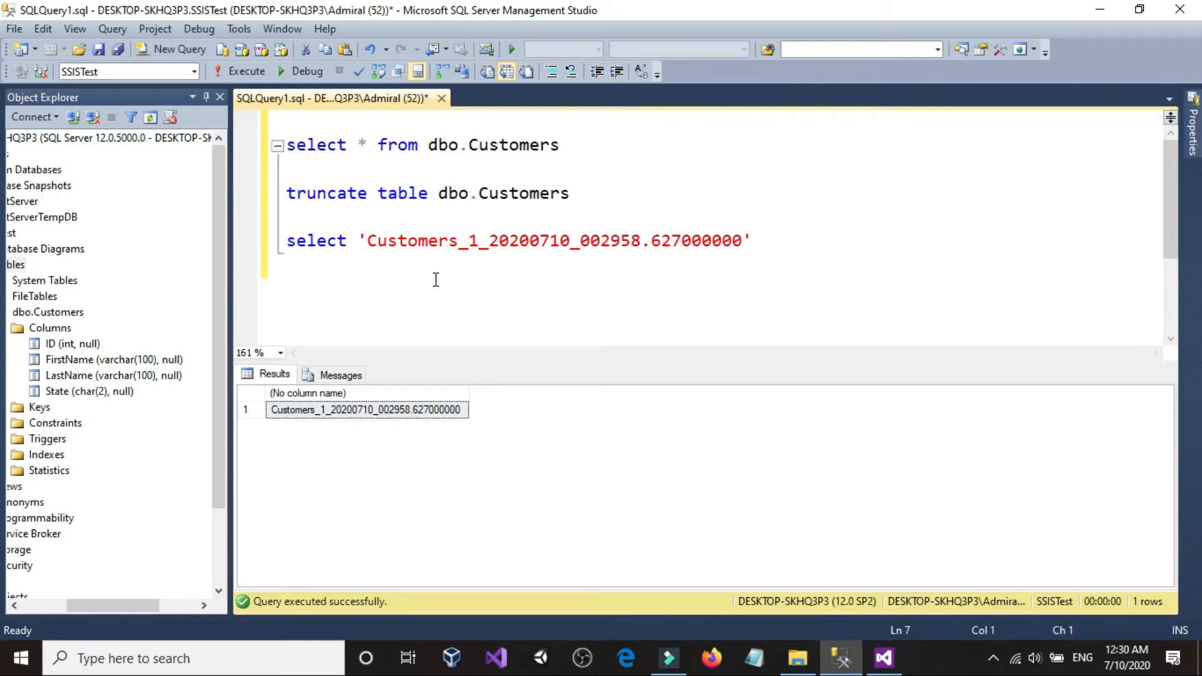
Examine the file name prefix, the date-time part and the fractional digits in the select statement's string.
click(490, 252)
drag(479, 248, 371, 242)
click(518, 245)
click(492, 247)
drag(492, 248, 642, 249)
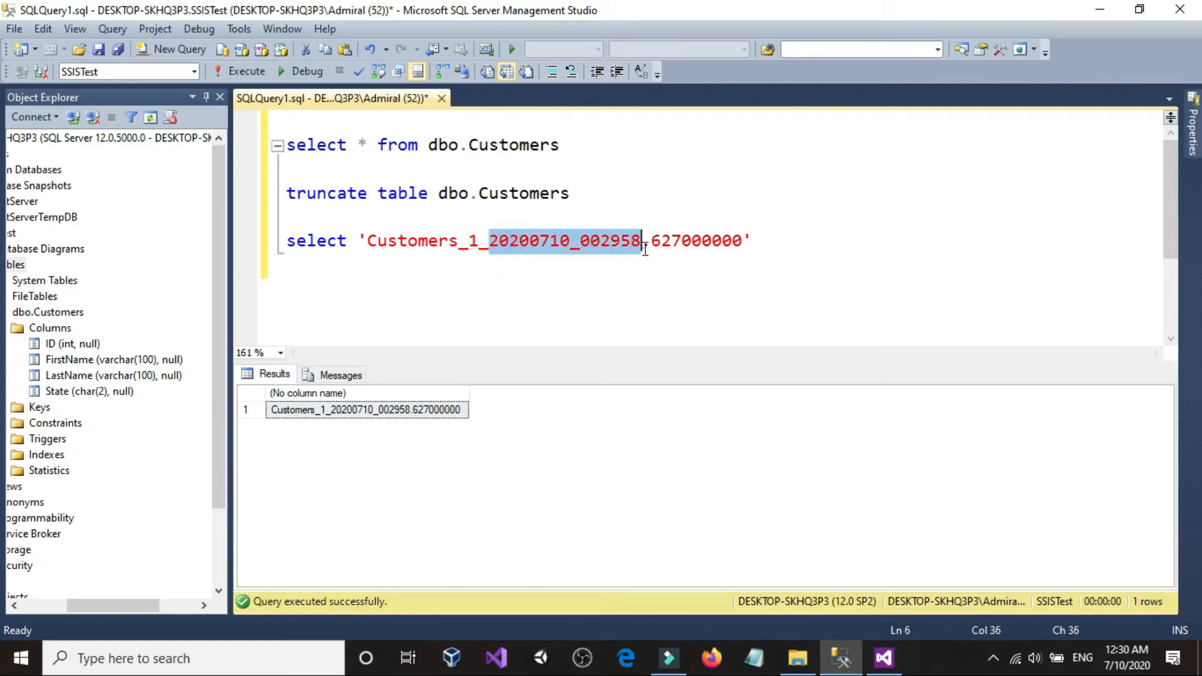
double_click(652, 248)
click(708, 249)
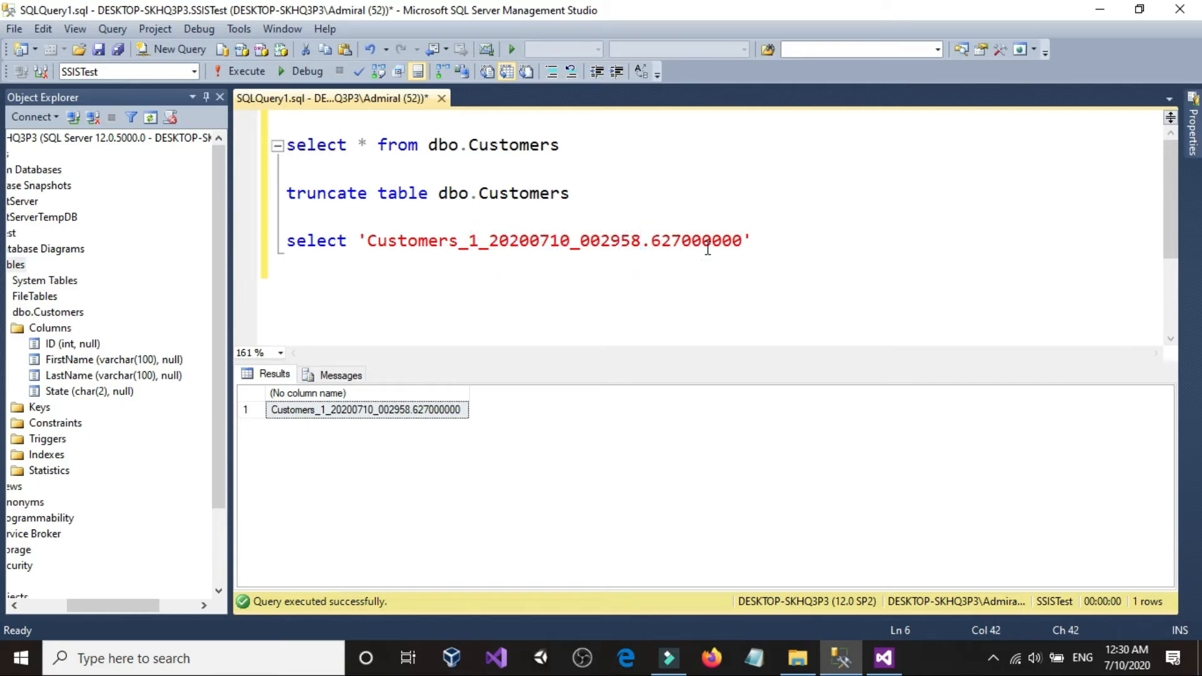
click(753, 244)
click(356, 241)
text(l)
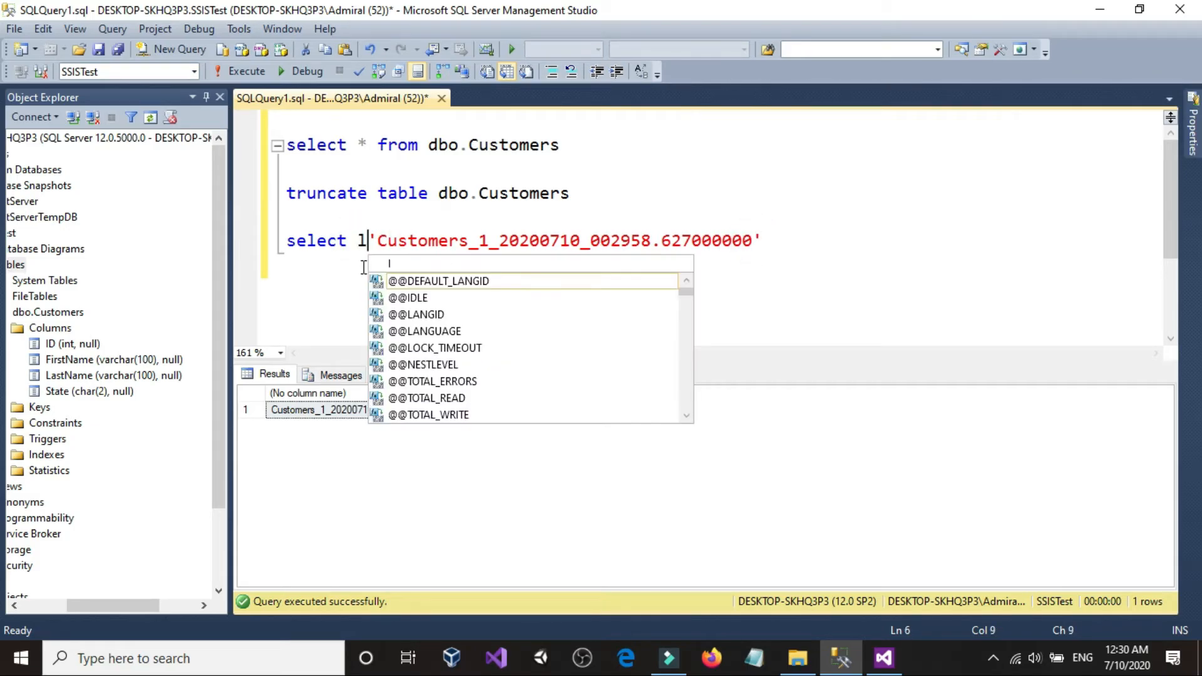
key(BackSpace)
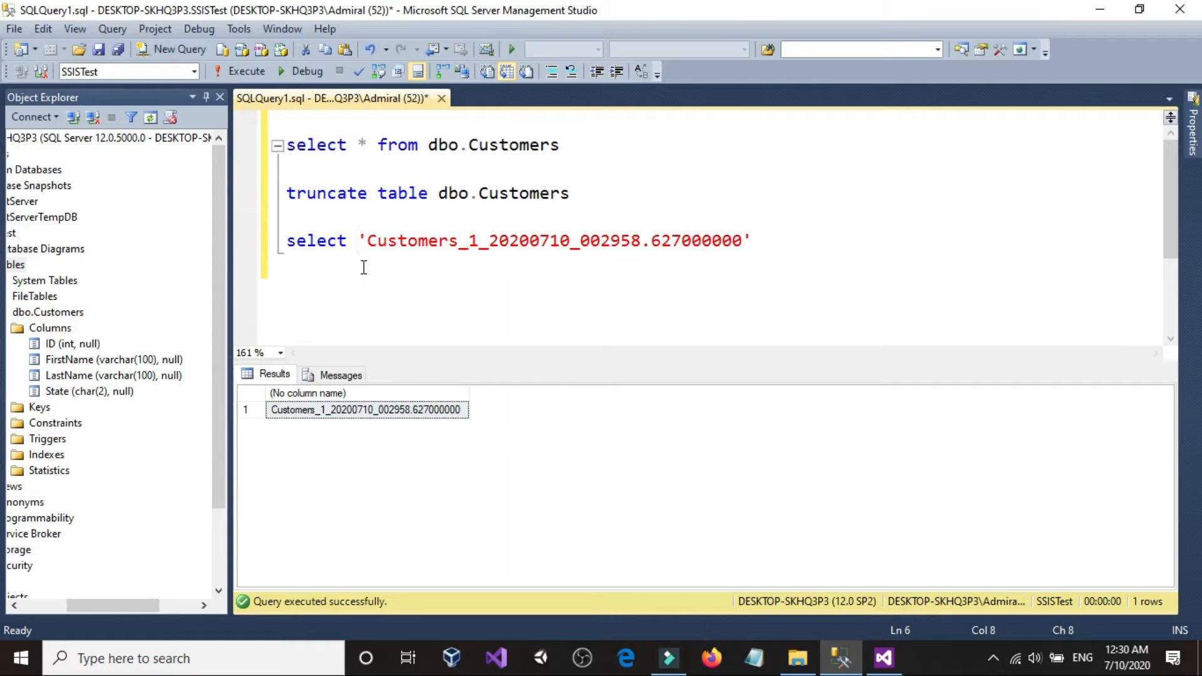
Switch back to Visual Studio's Expression Builder, re-evaluate the expression and copy only the date-time part of the evaluated path.
click(884, 658)
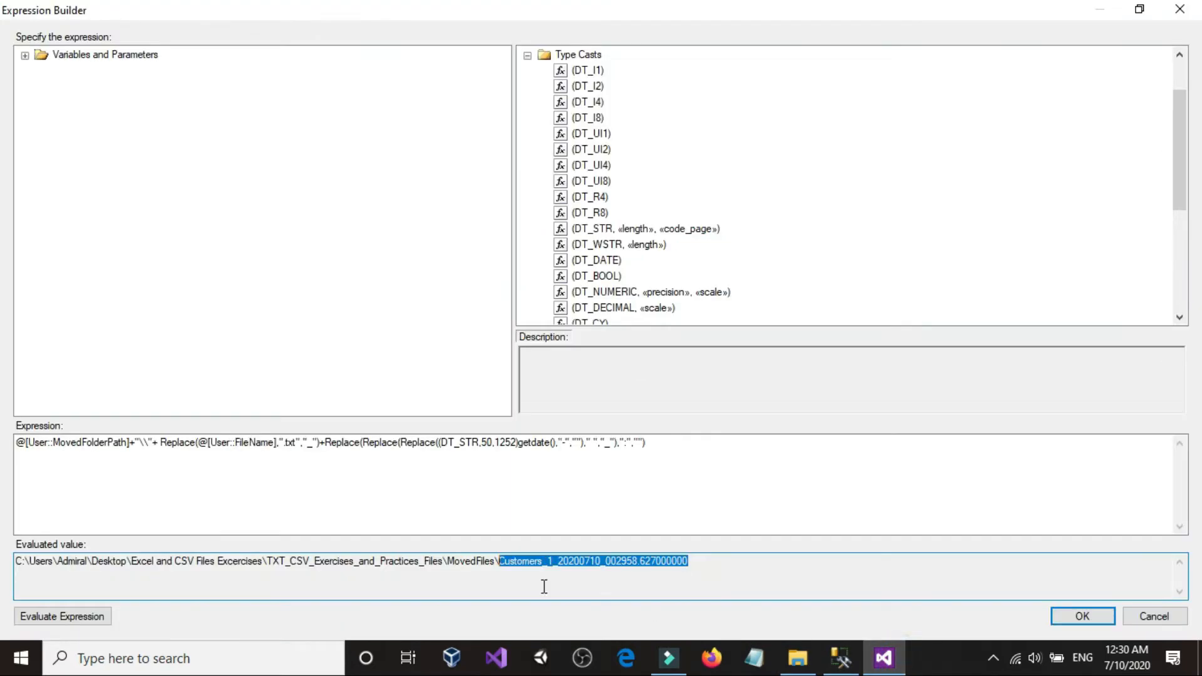
click(543, 561)
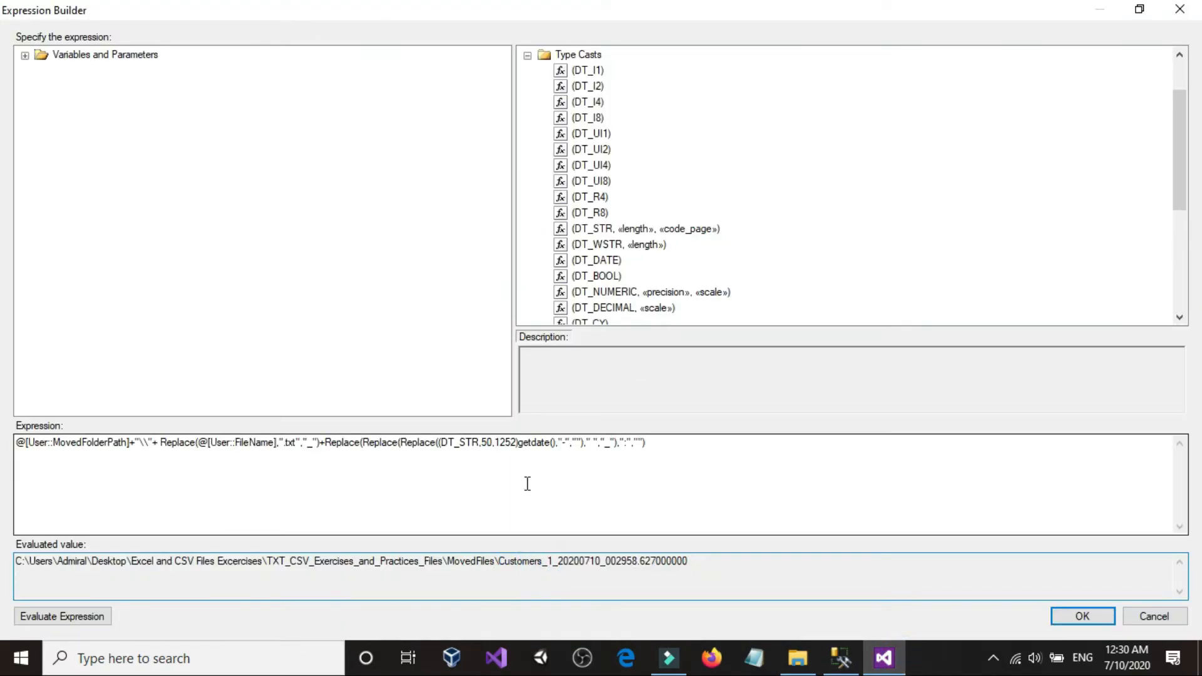
click(72, 616)
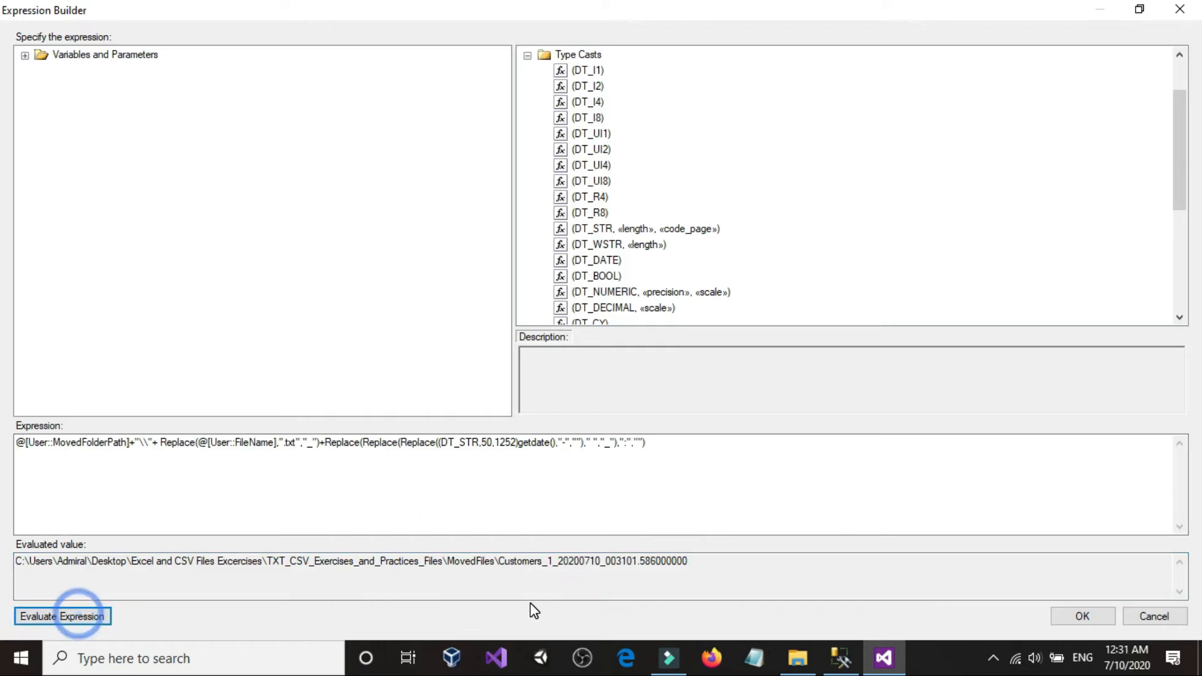
click(553, 571)
drag(557, 571, 694, 567)
right_click(653, 567)
click(681, 427)
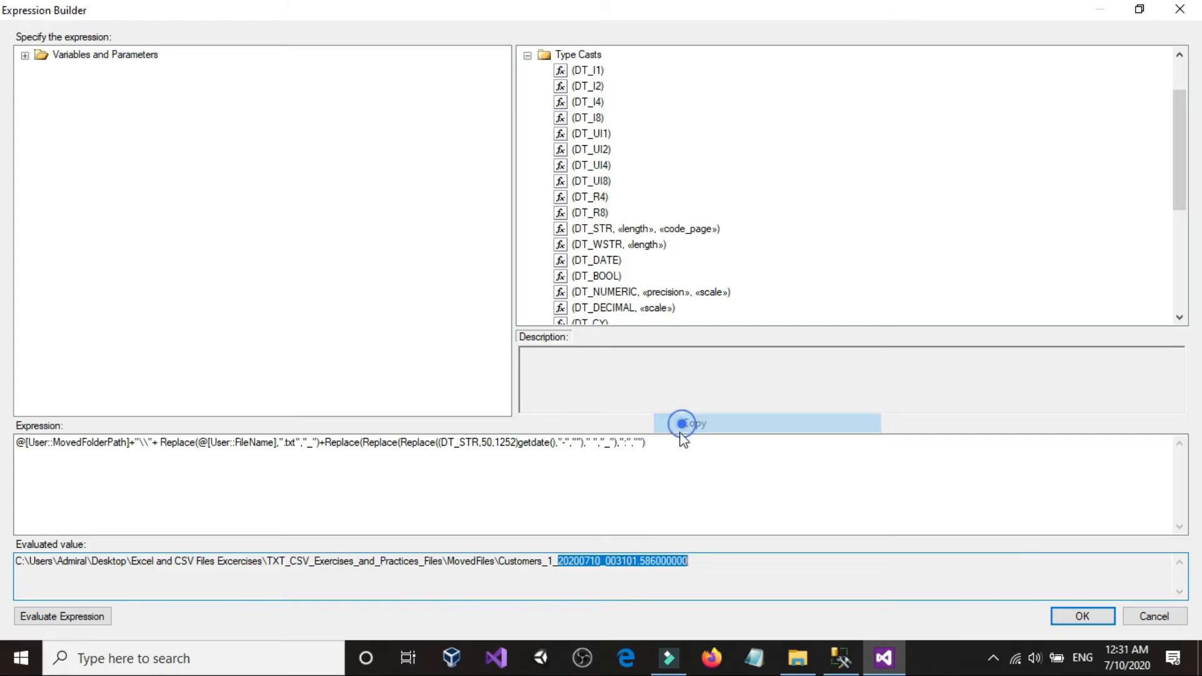
Switch to SQL Server Management Studio, replace the string in the last select statement with the copied date-time and execute that statement.
click(559, 565)
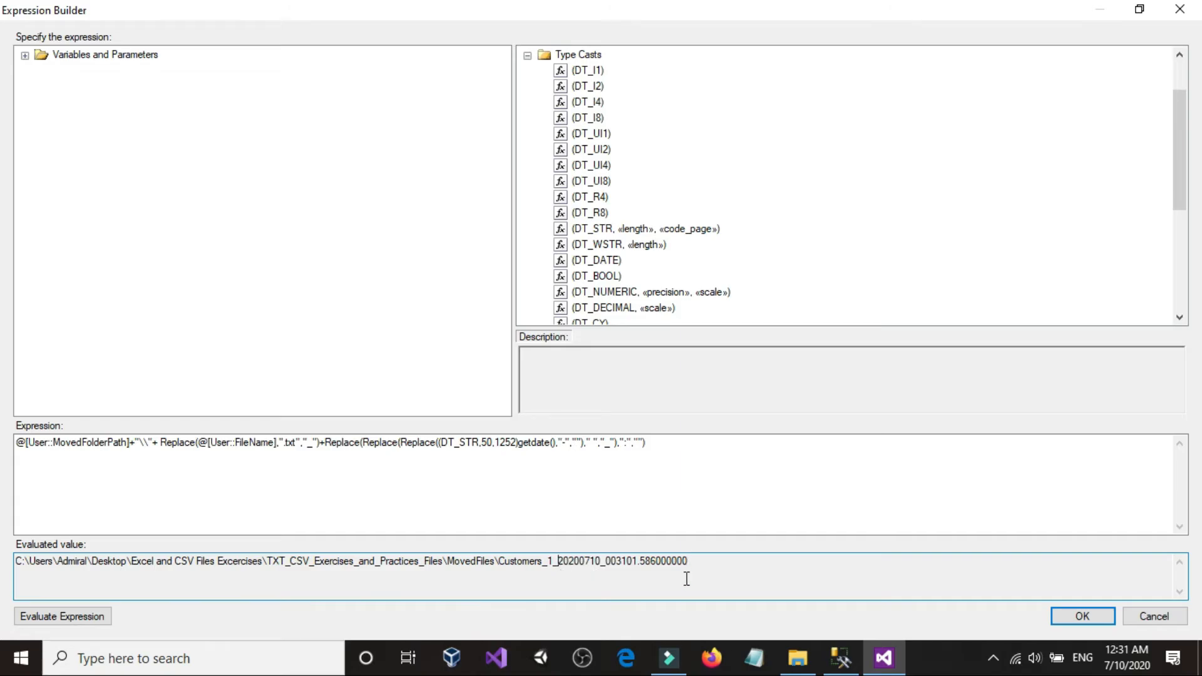
click(841, 657)
drag(368, 250, 798, 250)
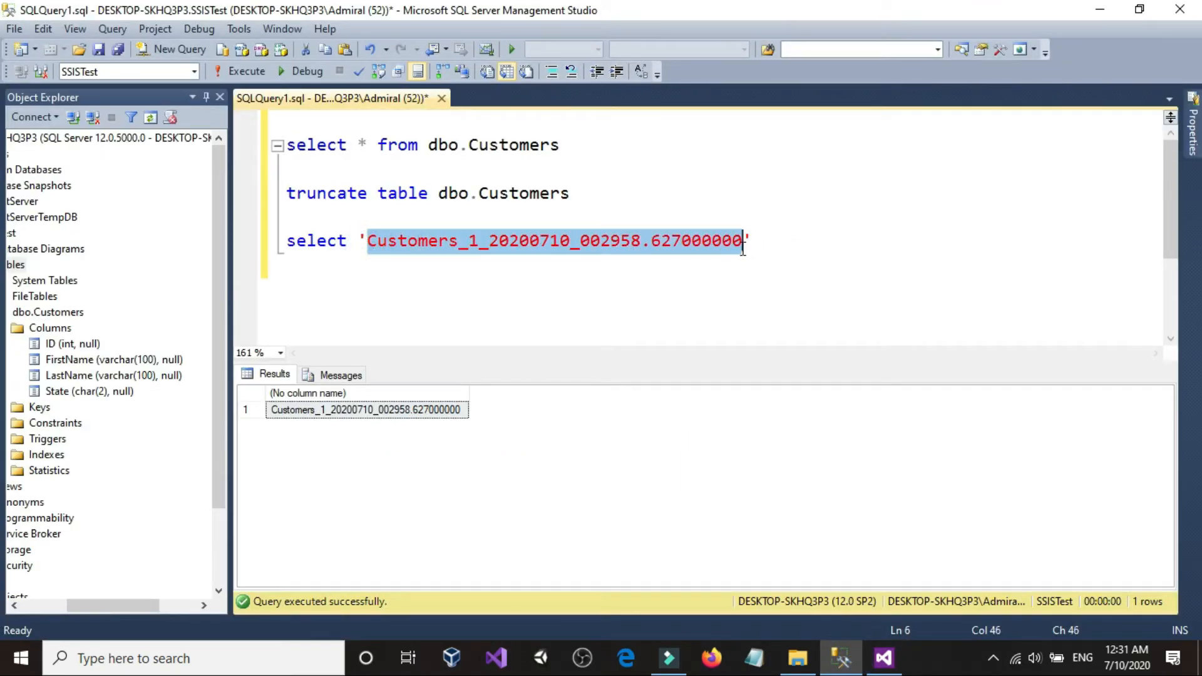
right_click(727, 247)
click(747, 304)
click(750, 271)
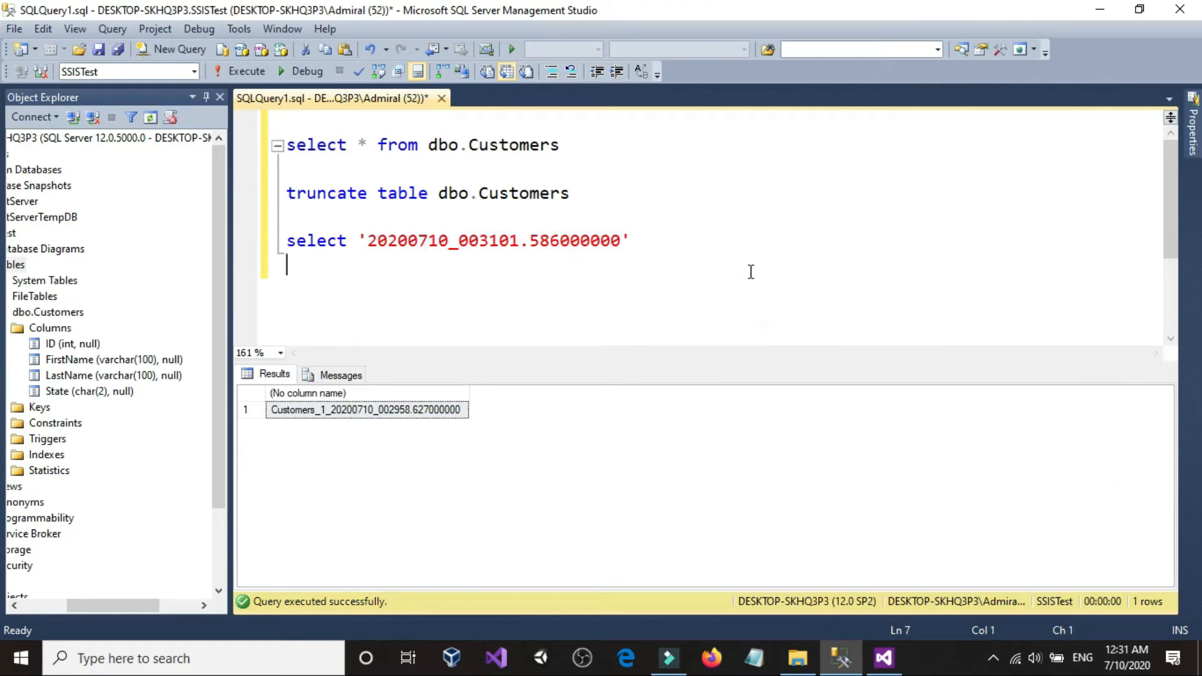
drag(648, 248, 278, 248)
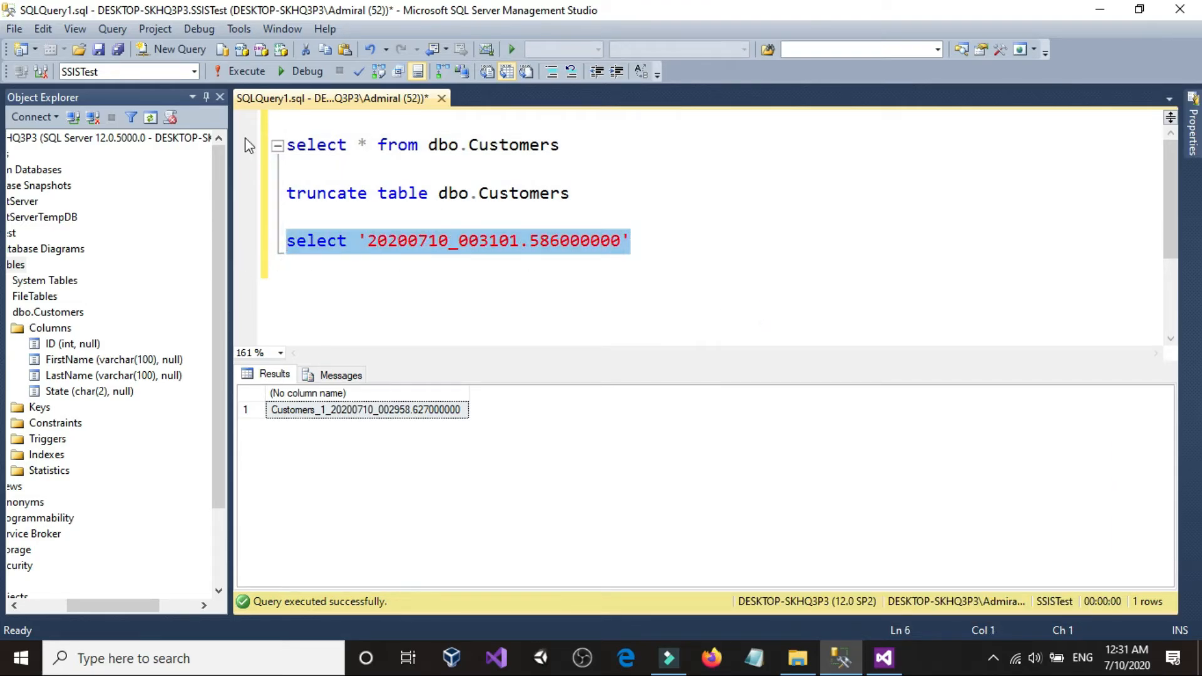
click(243, 70)
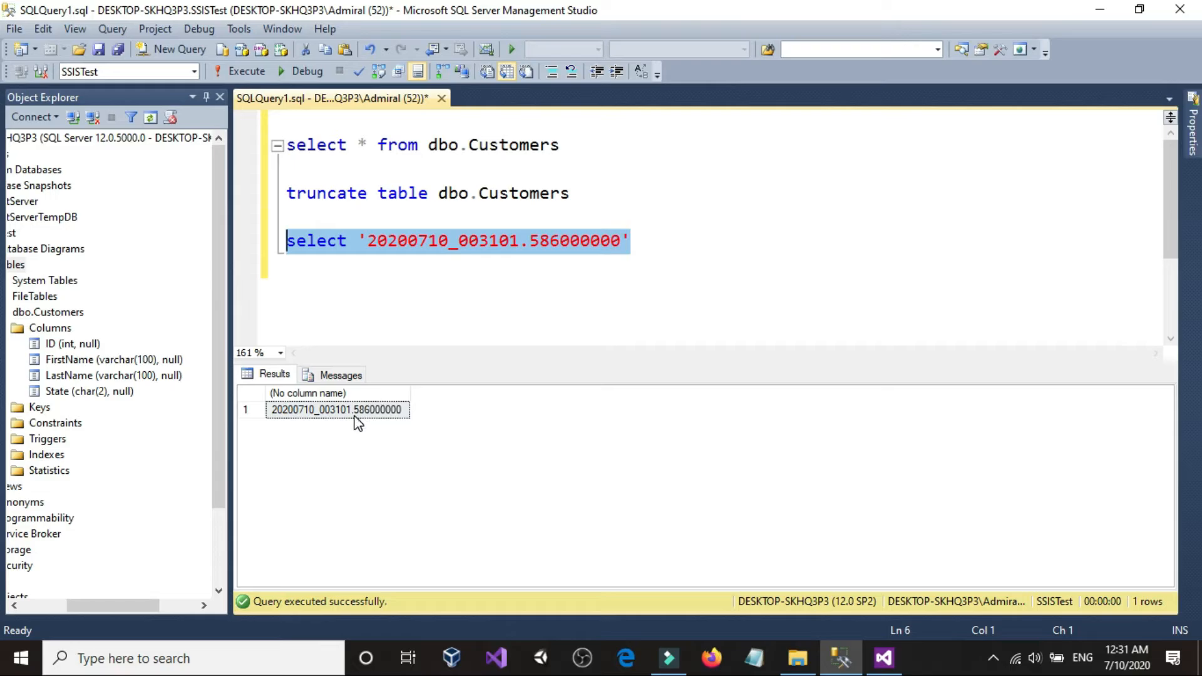
Wrap the date-time string of the select statement in len() and execute the statement to get the string's length.
click(521, 258)
click(525, 244)
double_click(567, 244)
click(544, 266)
click(355, 241)
text(len)
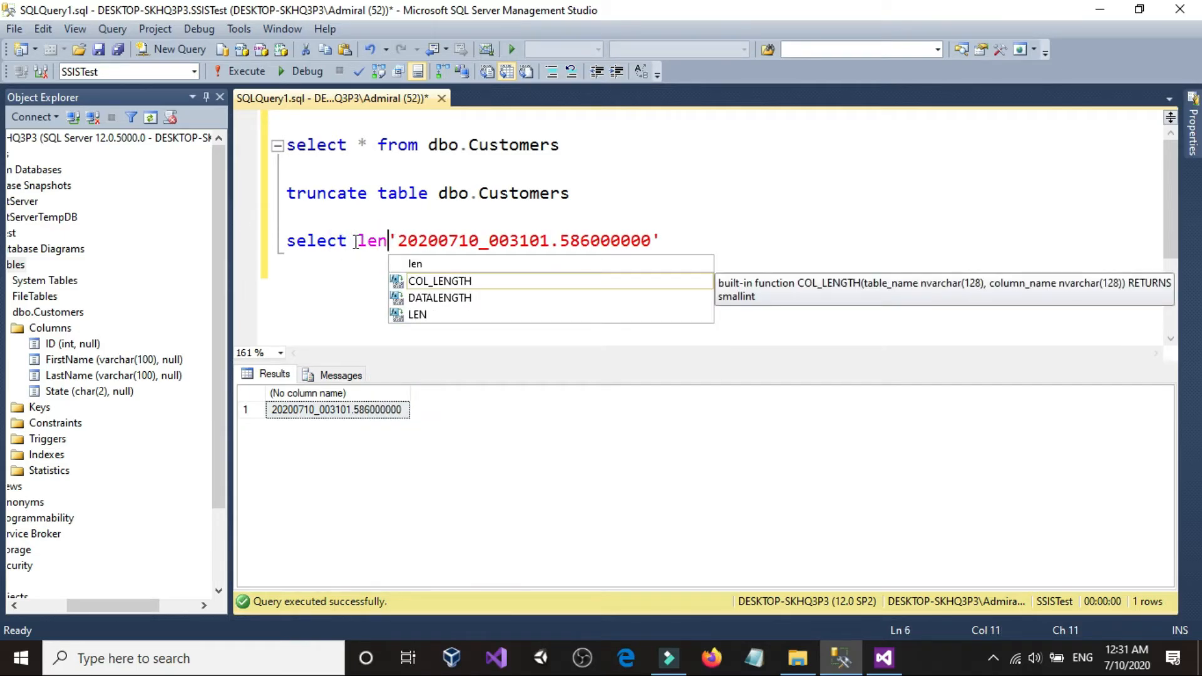
text(()
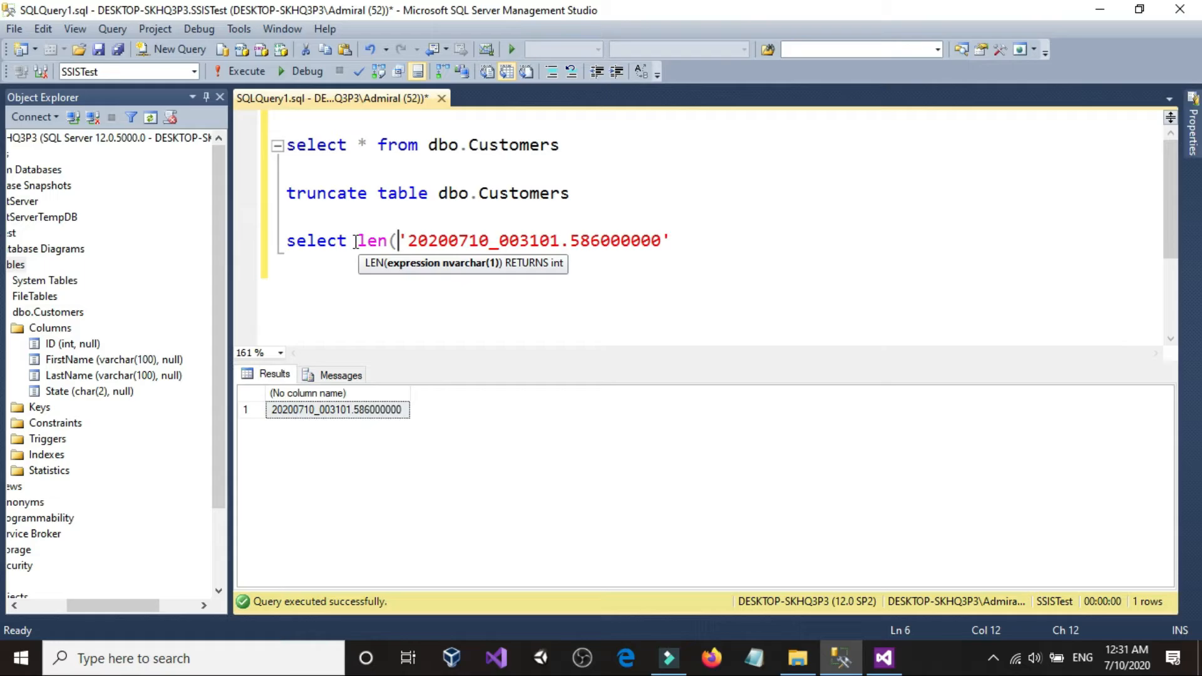
key(Delete)
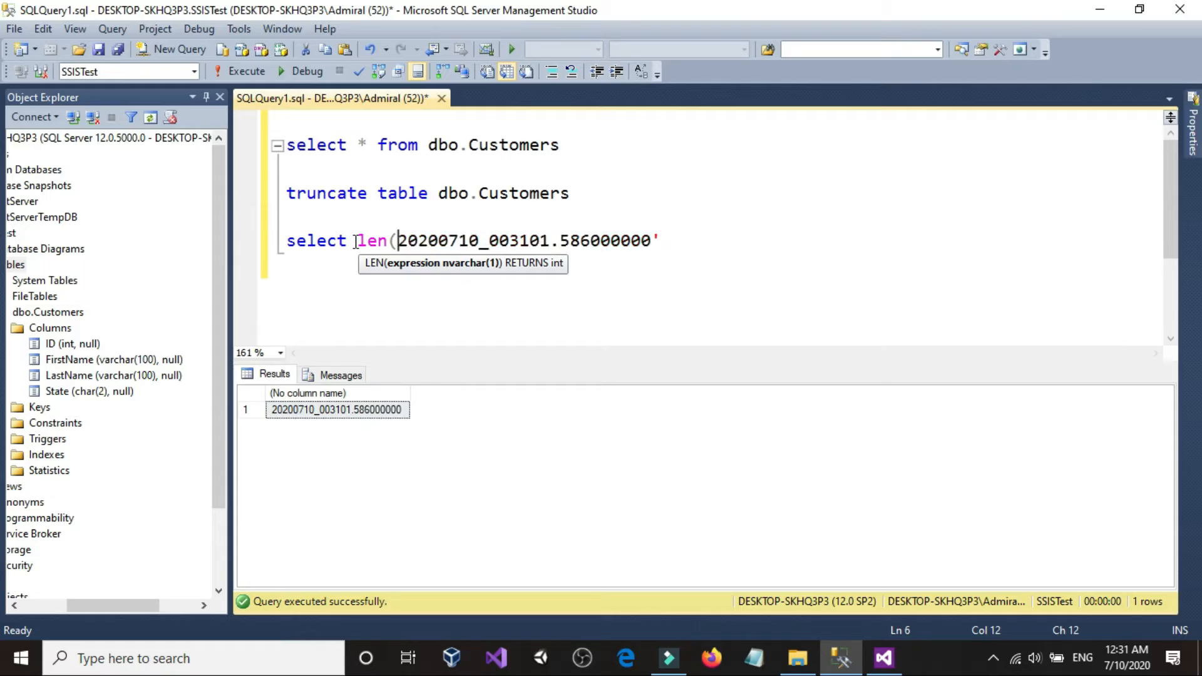
key(ctrl+z)
key(End)
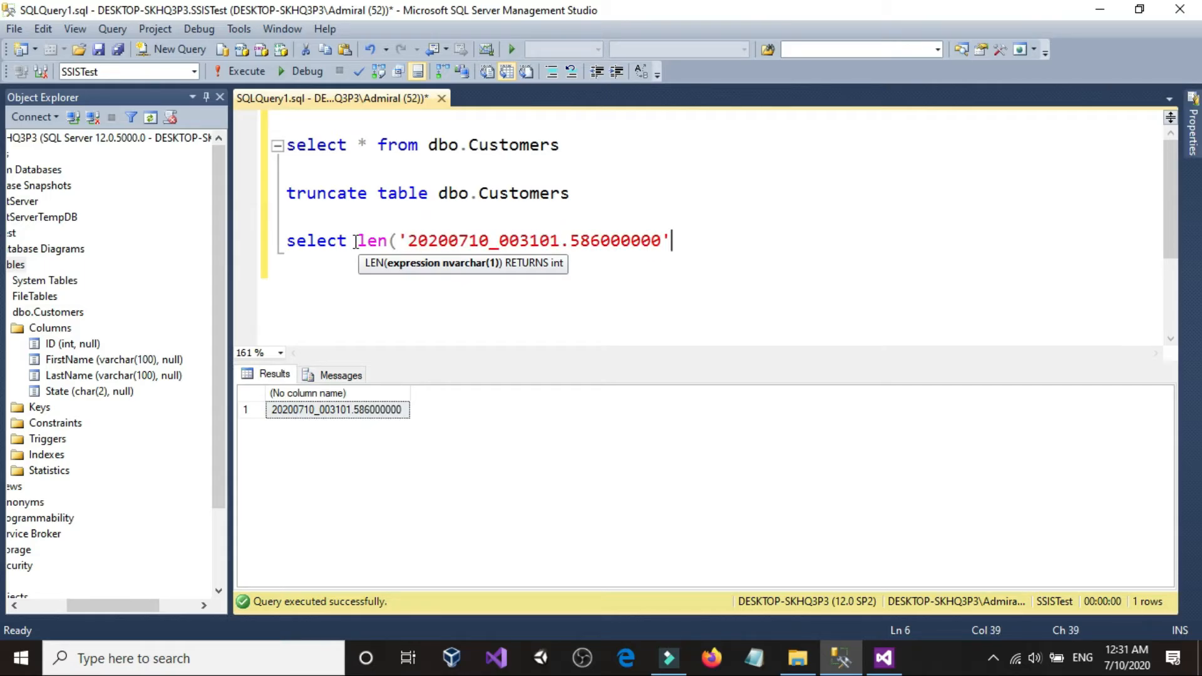
text())
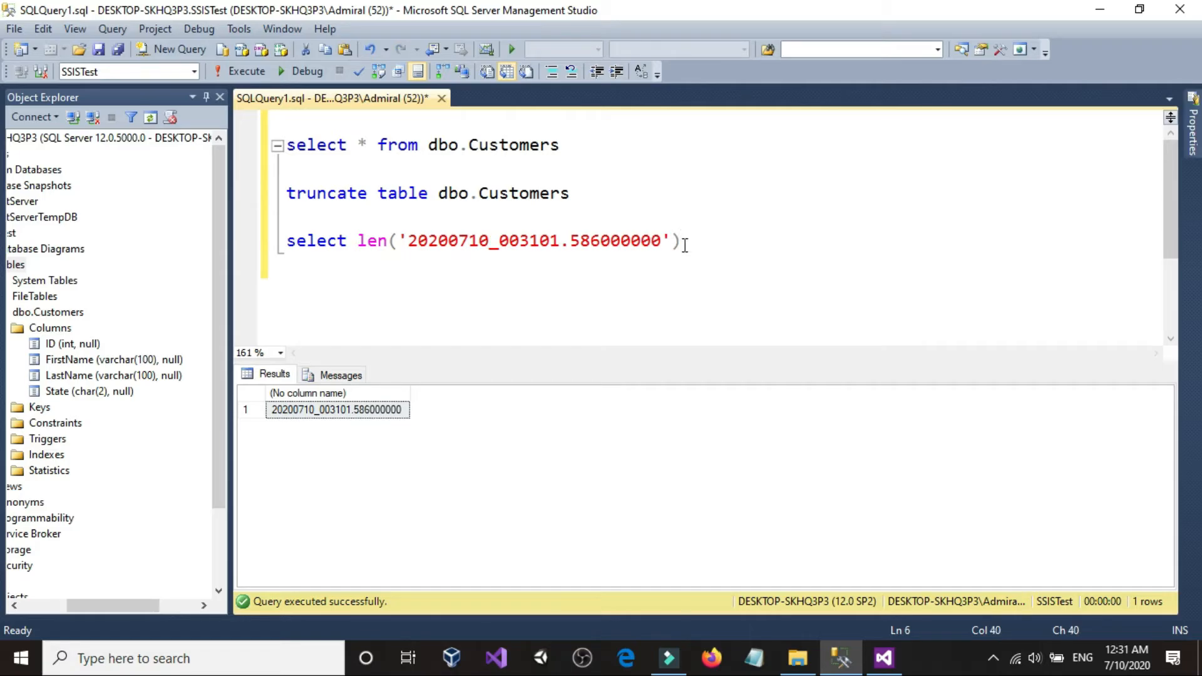
key(shift+Home)
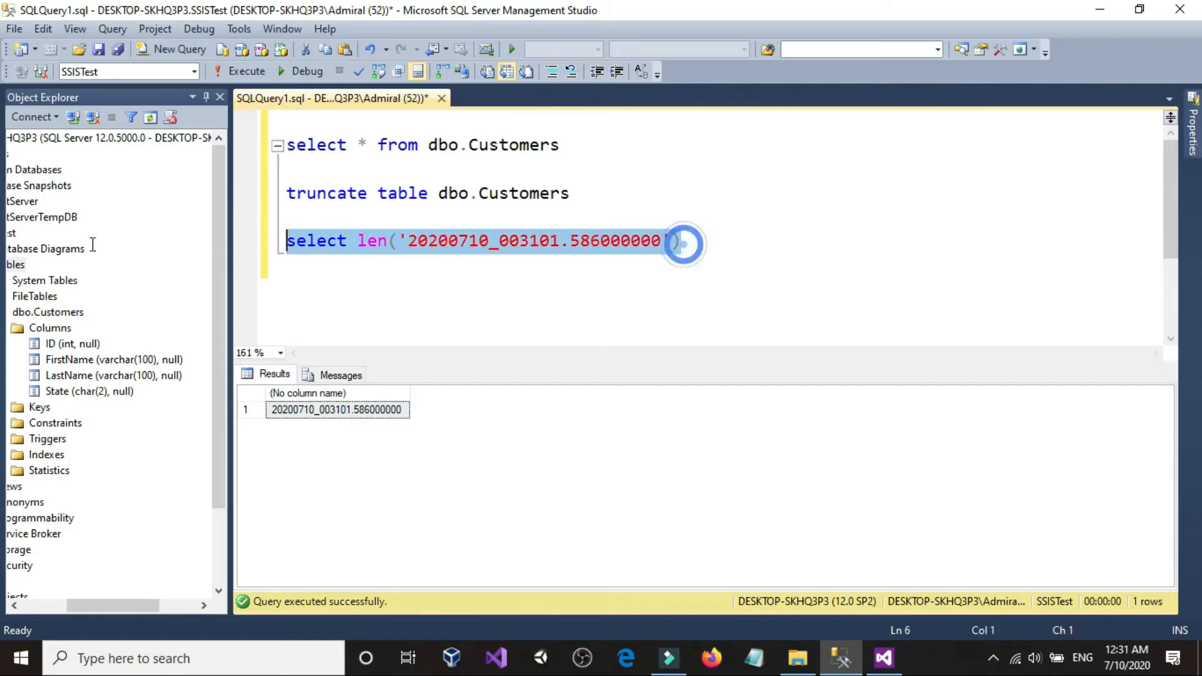
click(241, 75)
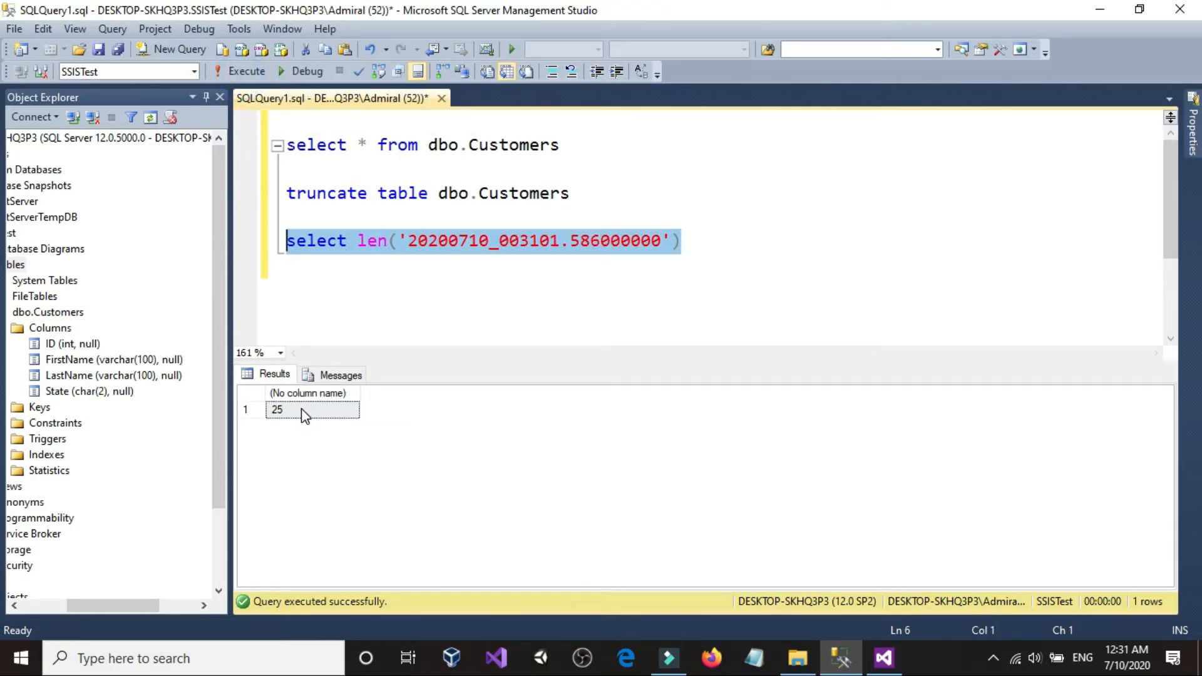
Remove the dot and fractional digits from the string inside len() and execute the statement to get the shortened length.
click(600, 268)
drag(560, 244, 252, 247)
key(Delete)
click(248, 75)
click(332, 284)
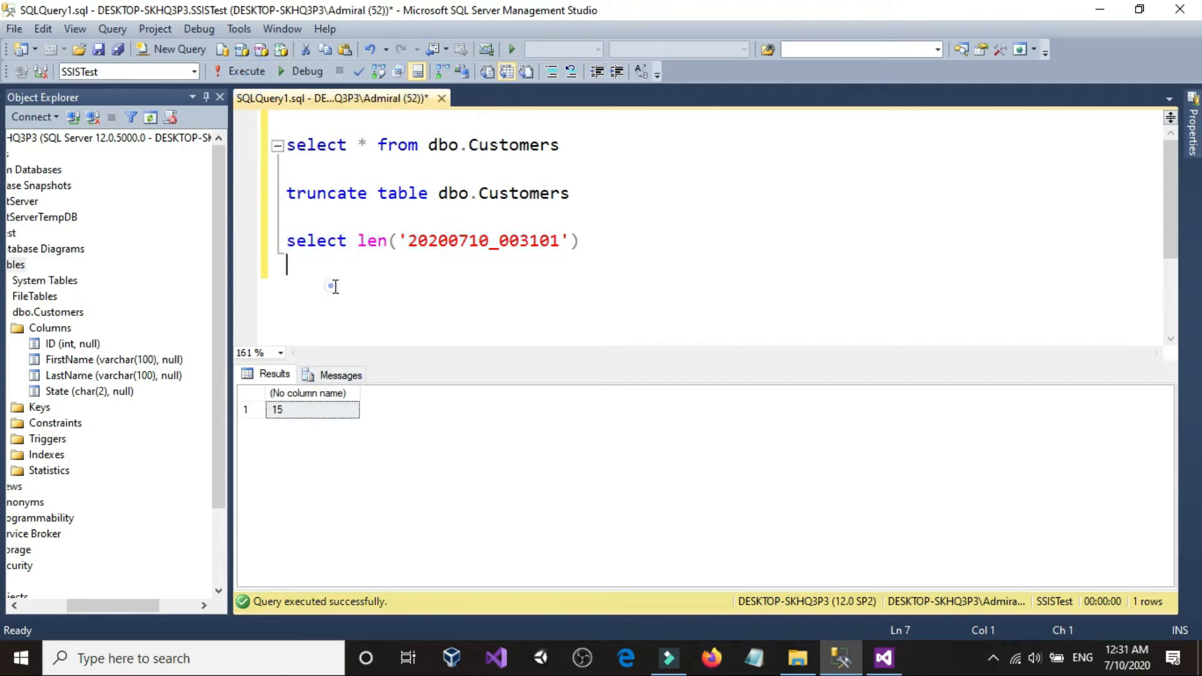
click(407, 243)
click(560, 245)
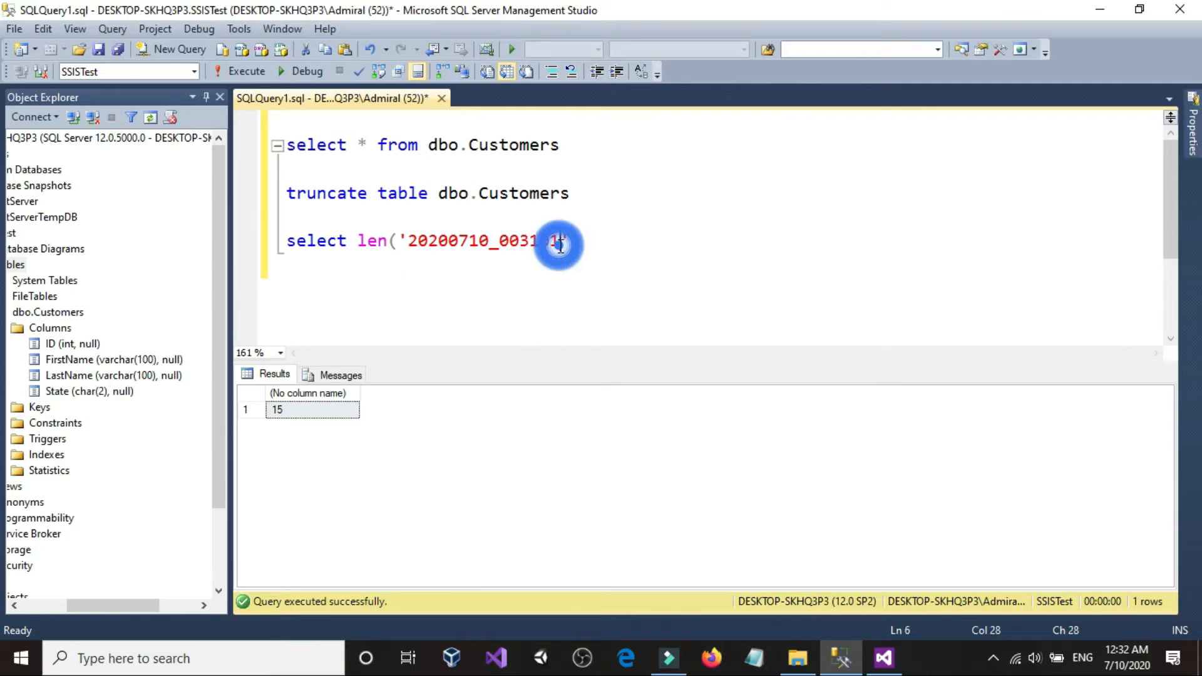
Switch back to Visual Studio's Expression Builder and wrap the nested date-time Replace calls in Substring with start 1 and length 15.
click(884, 657)
click(656, 446)
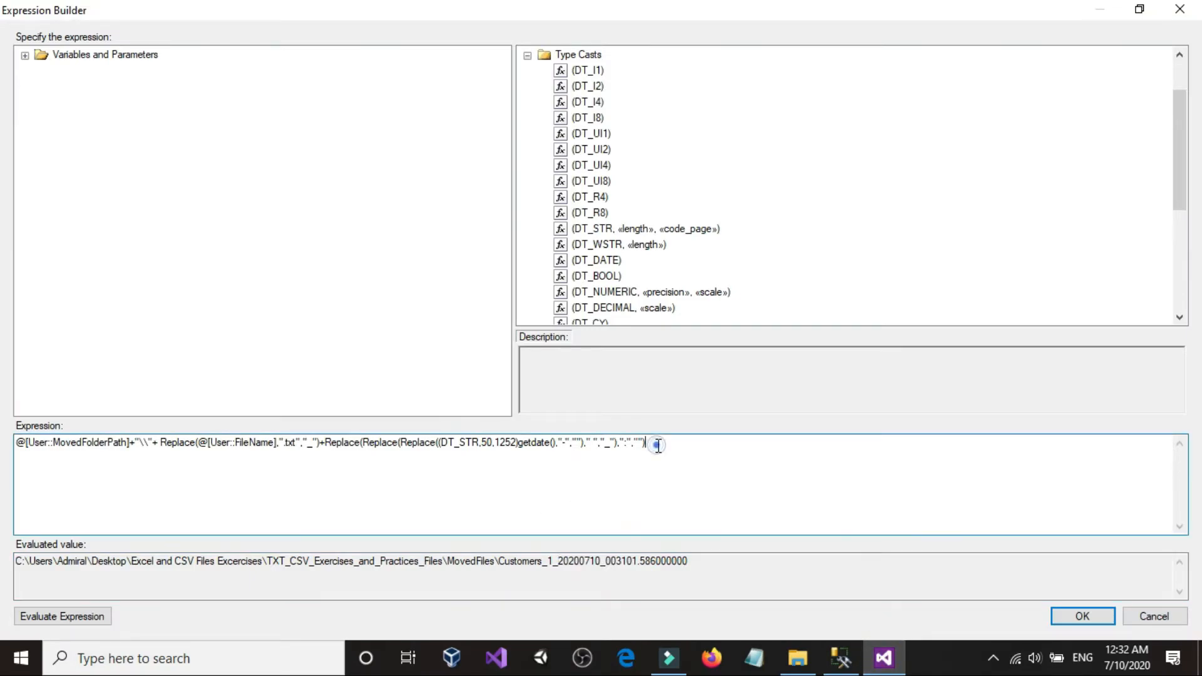
click(324, 445)
text(S)
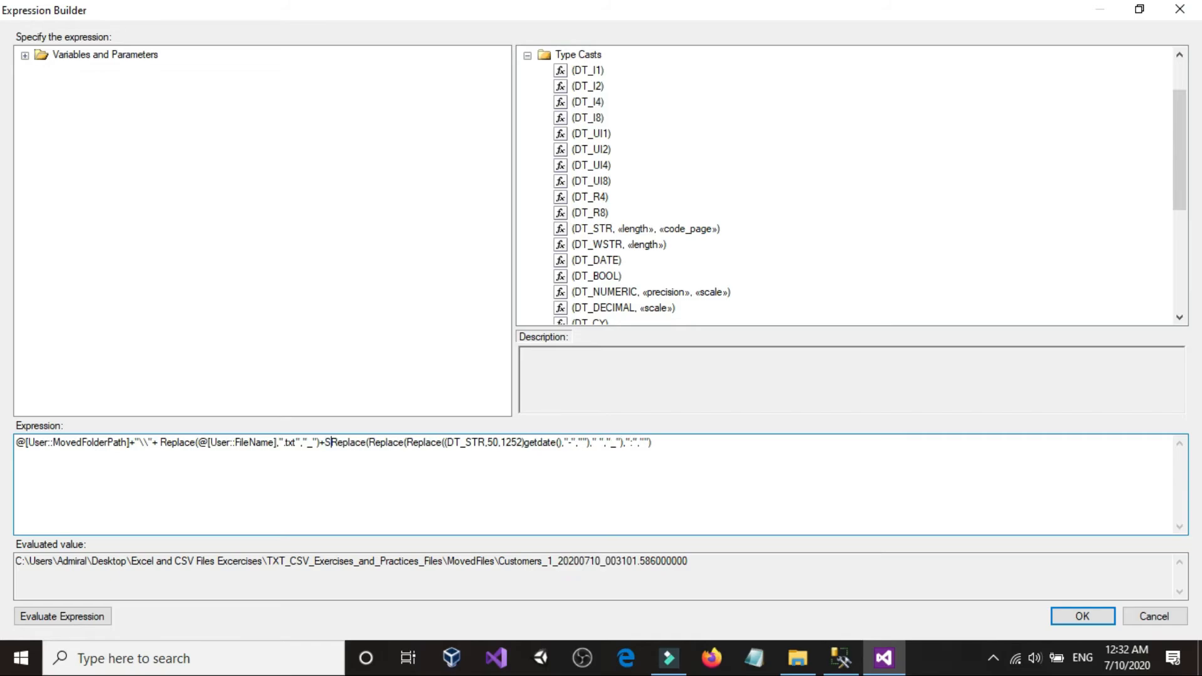
text(ubstr)
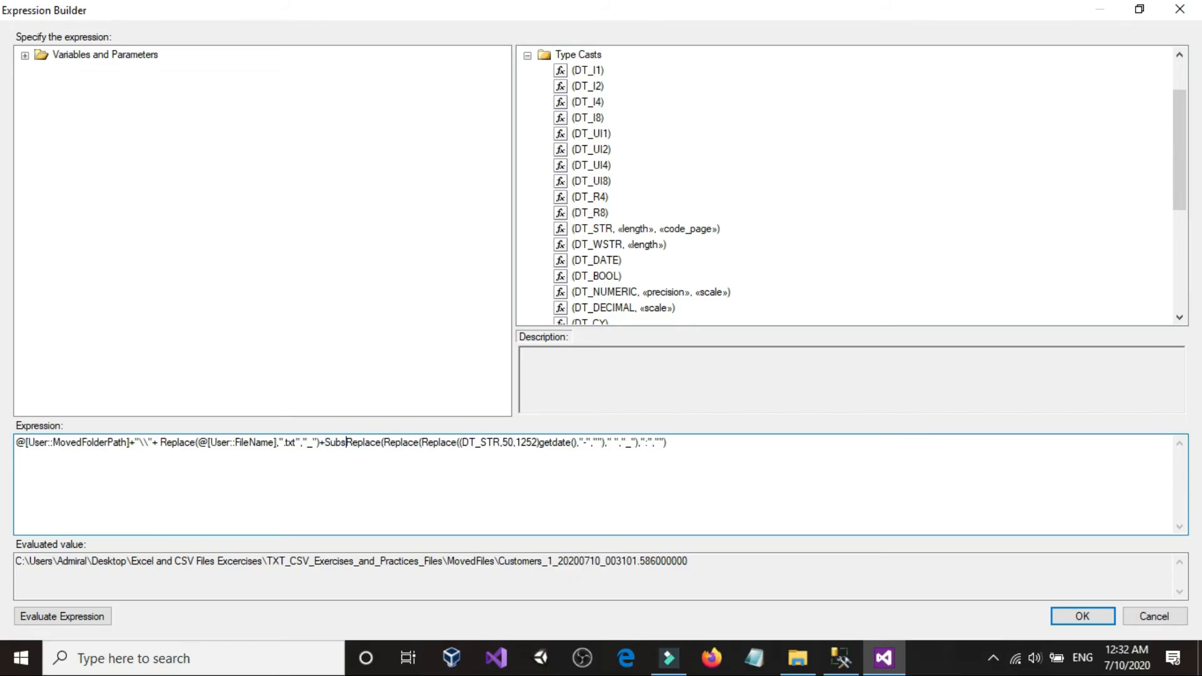
text(ing)
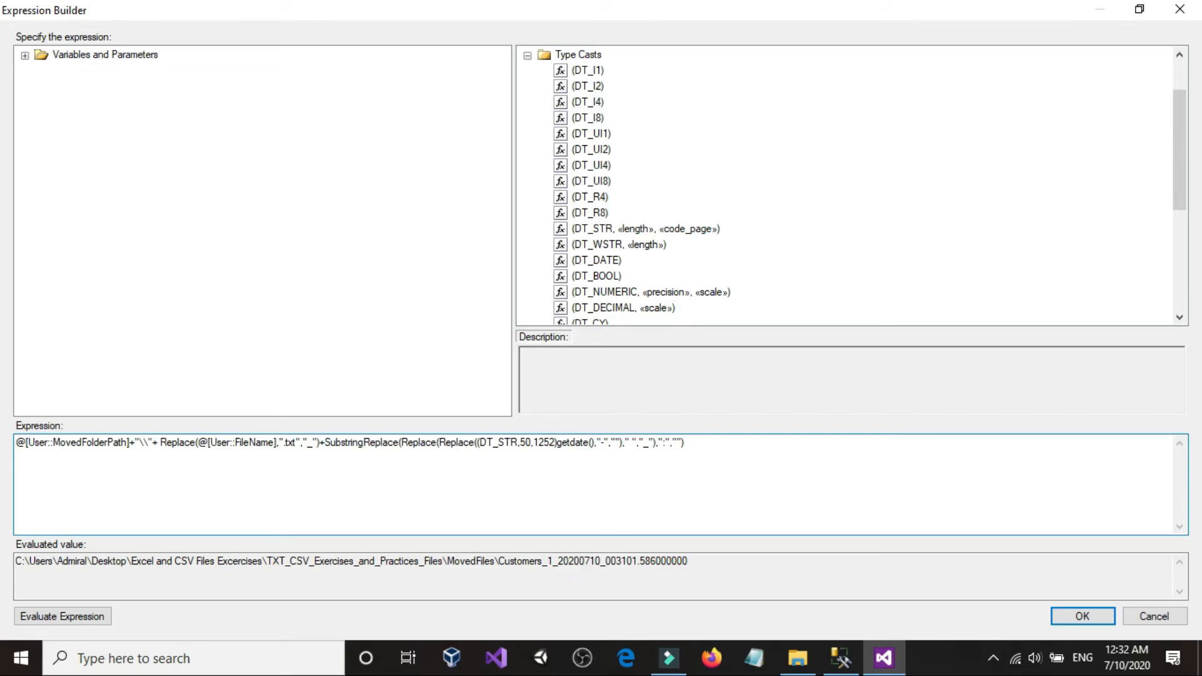
text(()
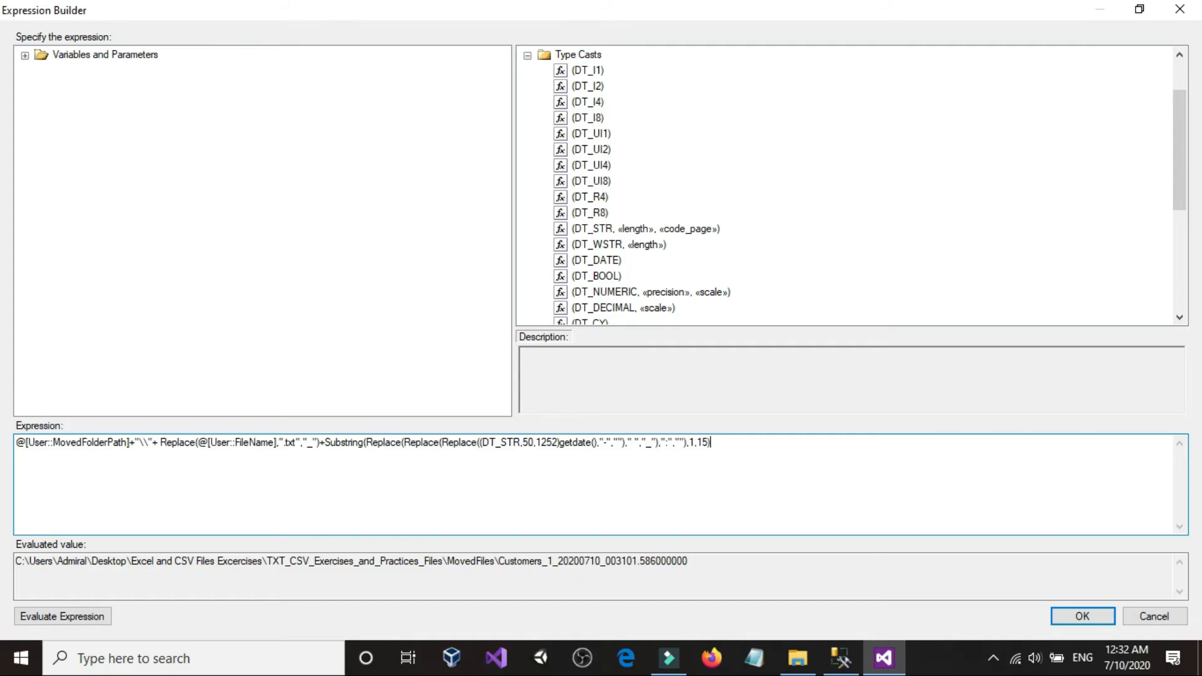
Evaluate the expression, check the date-time ending of the evaluated path, and accept the expression for MovedFolderFullPath.
click(51, 615)
drag(648, 561, 581, 563)
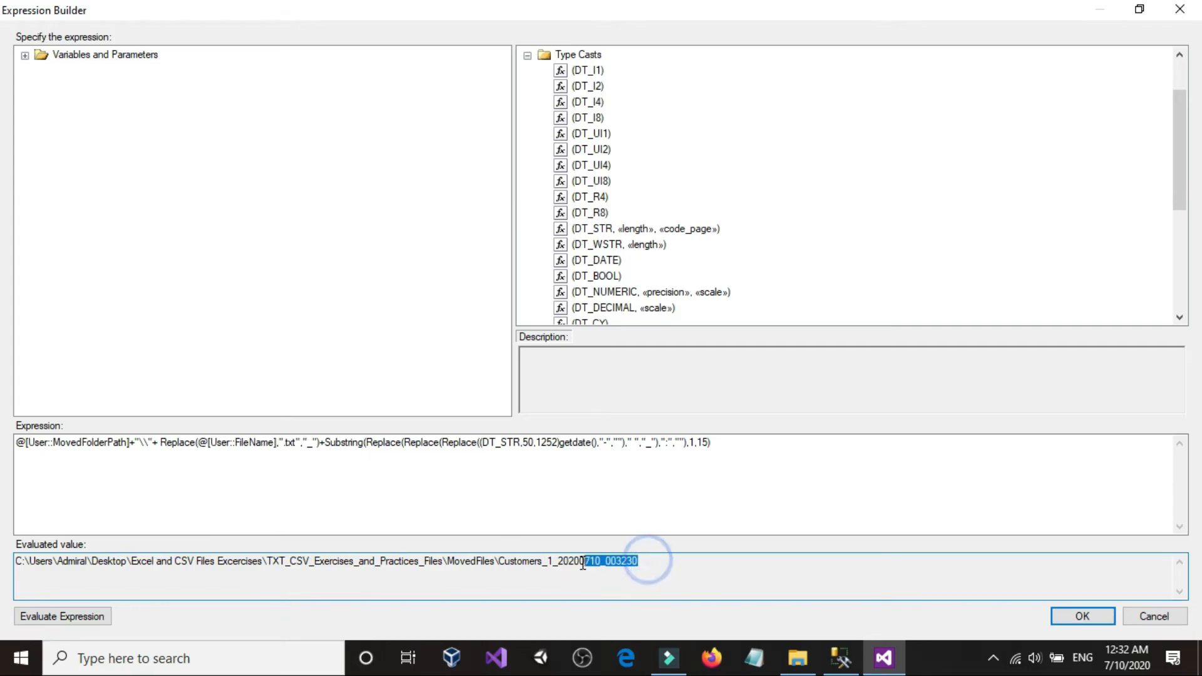
click(677, 527)
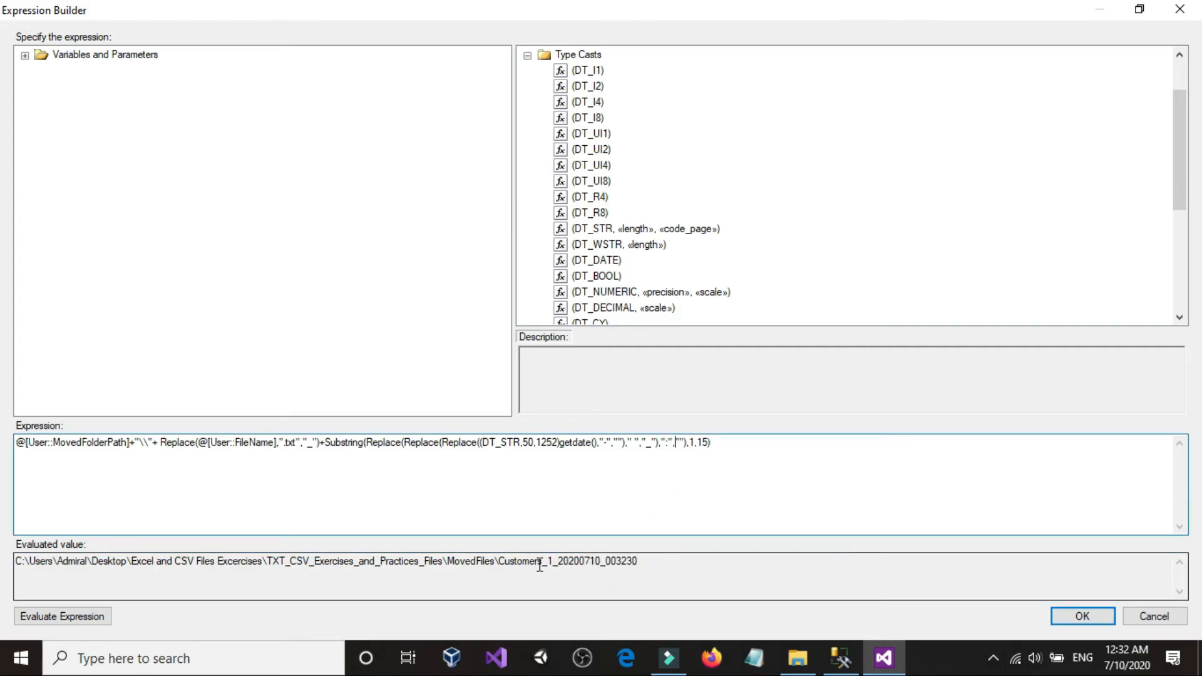
click(1081, 614)
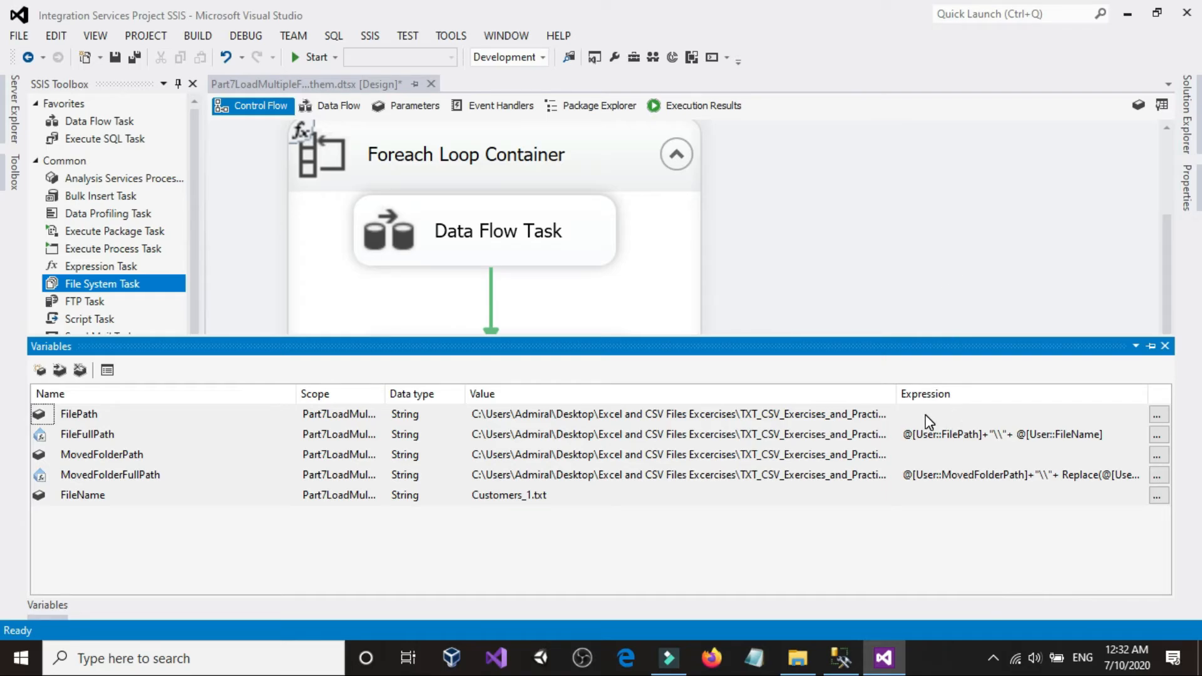
click(922, 232)
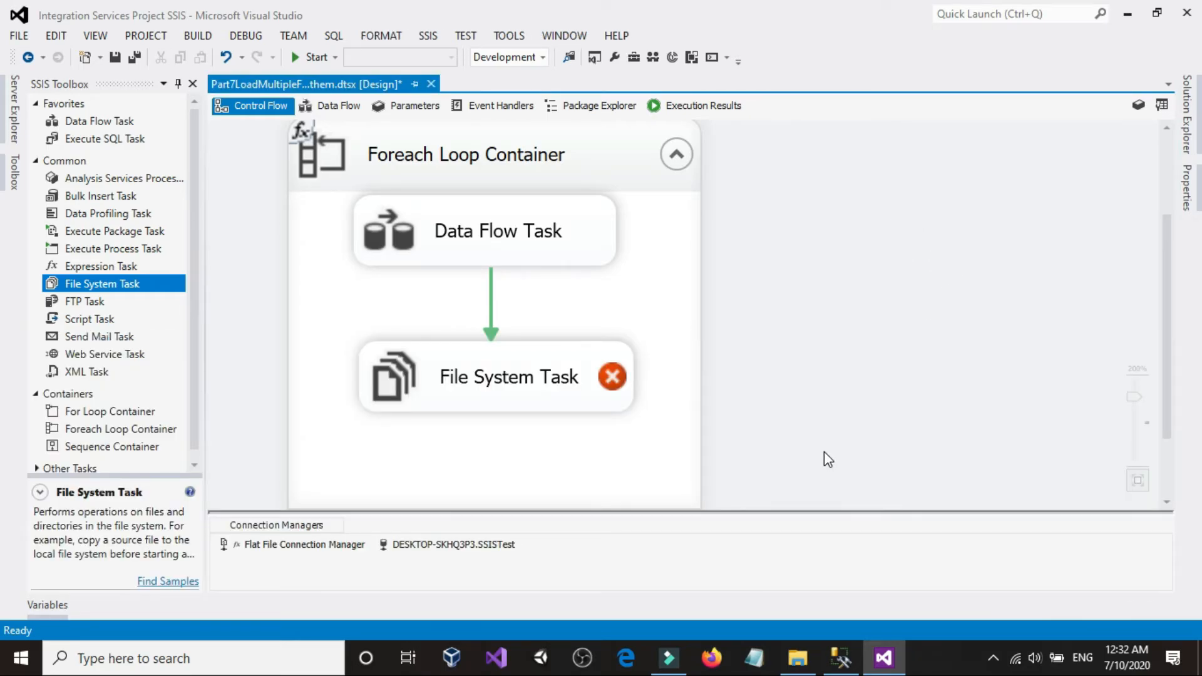
Open the File System Task for editing and set its operation to Rename file.
mouse_move(469, 386)
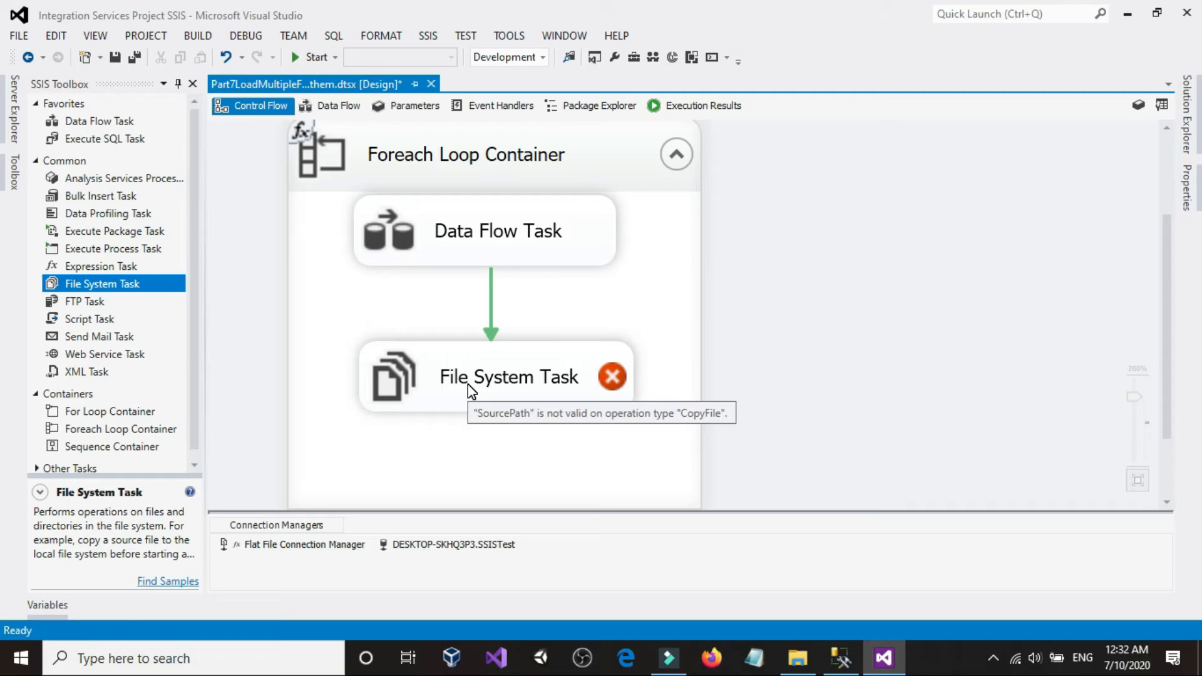
double_click(470, 388)
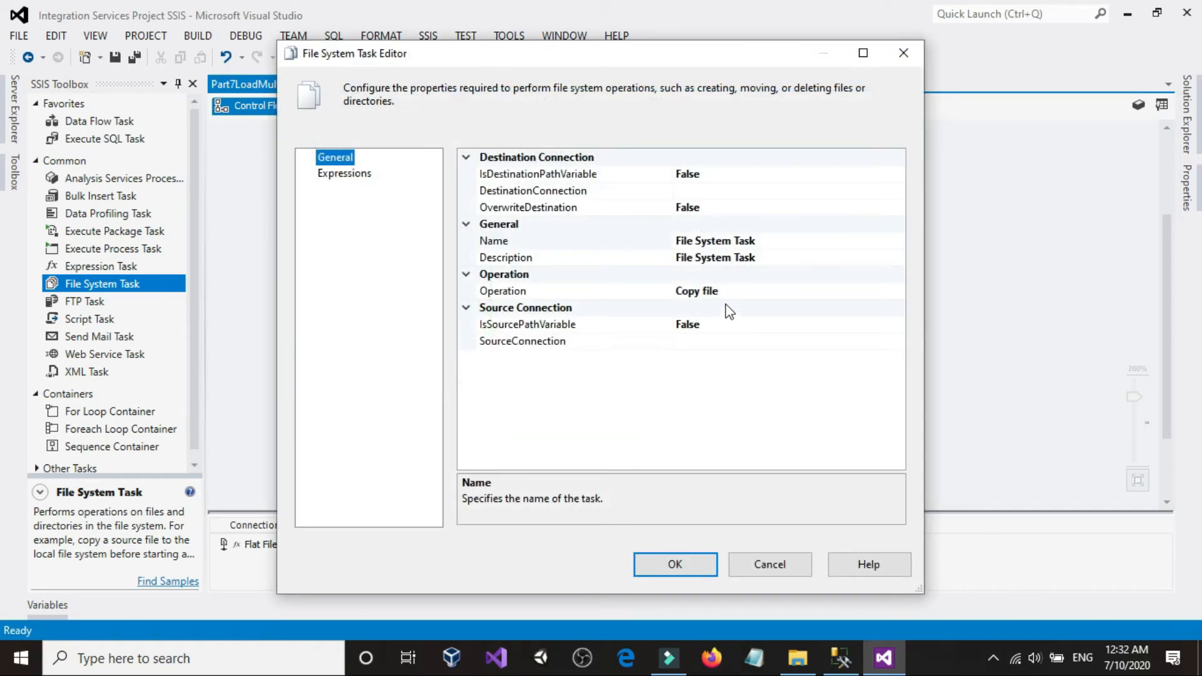
click(739, 291)
click(898, 291)
click(705, 436)
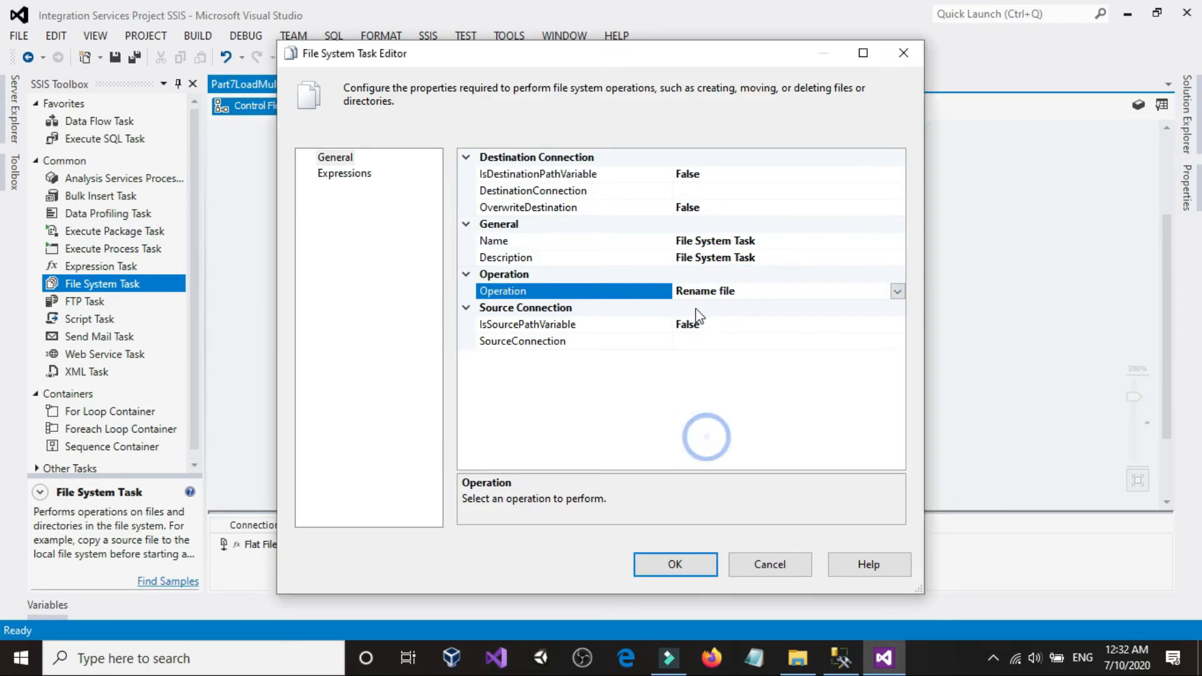
Set IsSourcePathVariable to True and choose User::FileFullPath as the task's source variable.
click(740, 323)
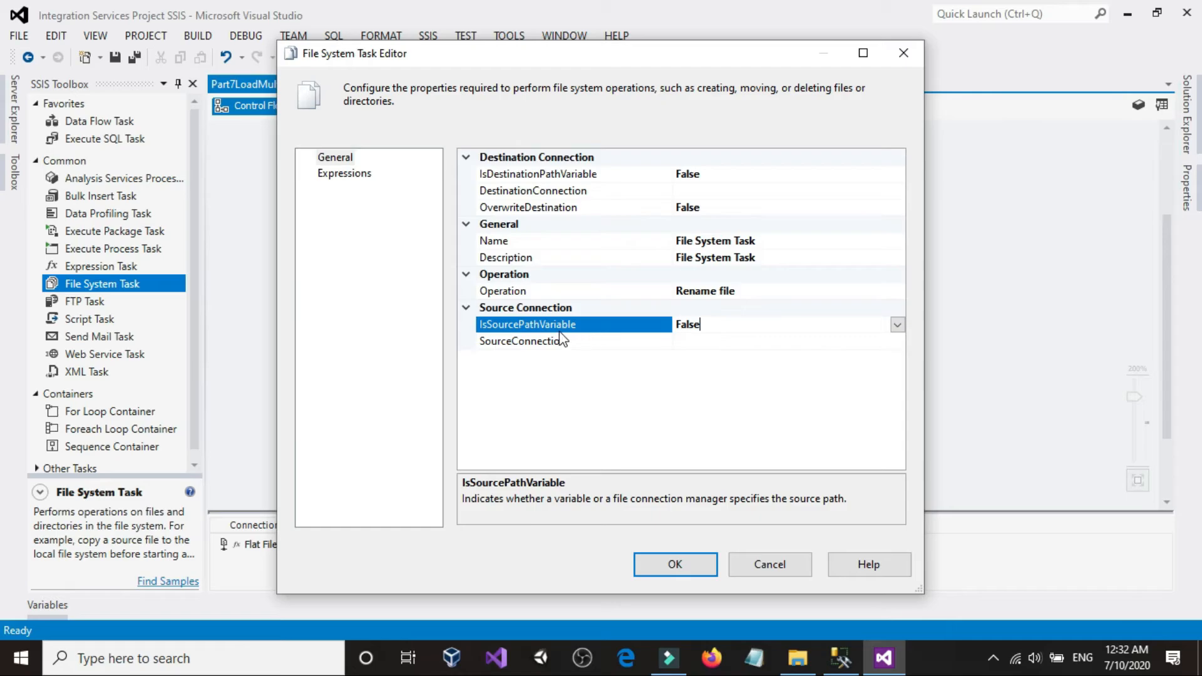
click(898, 324)
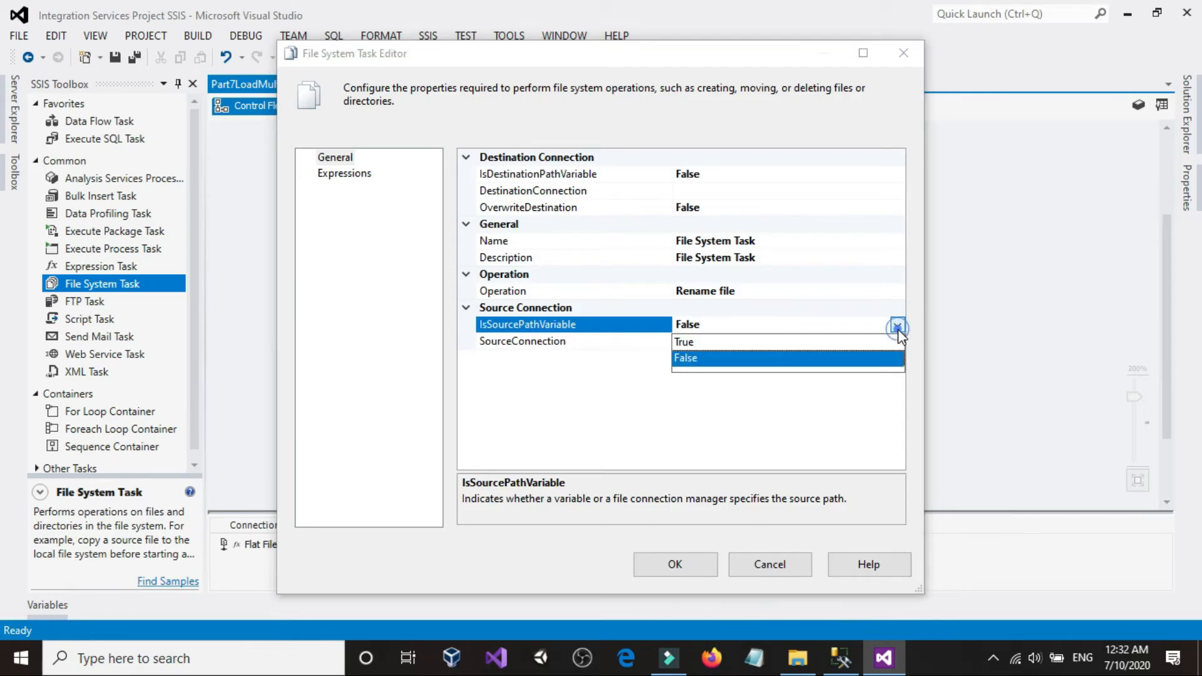
click(699, 342)
click(704, 342)
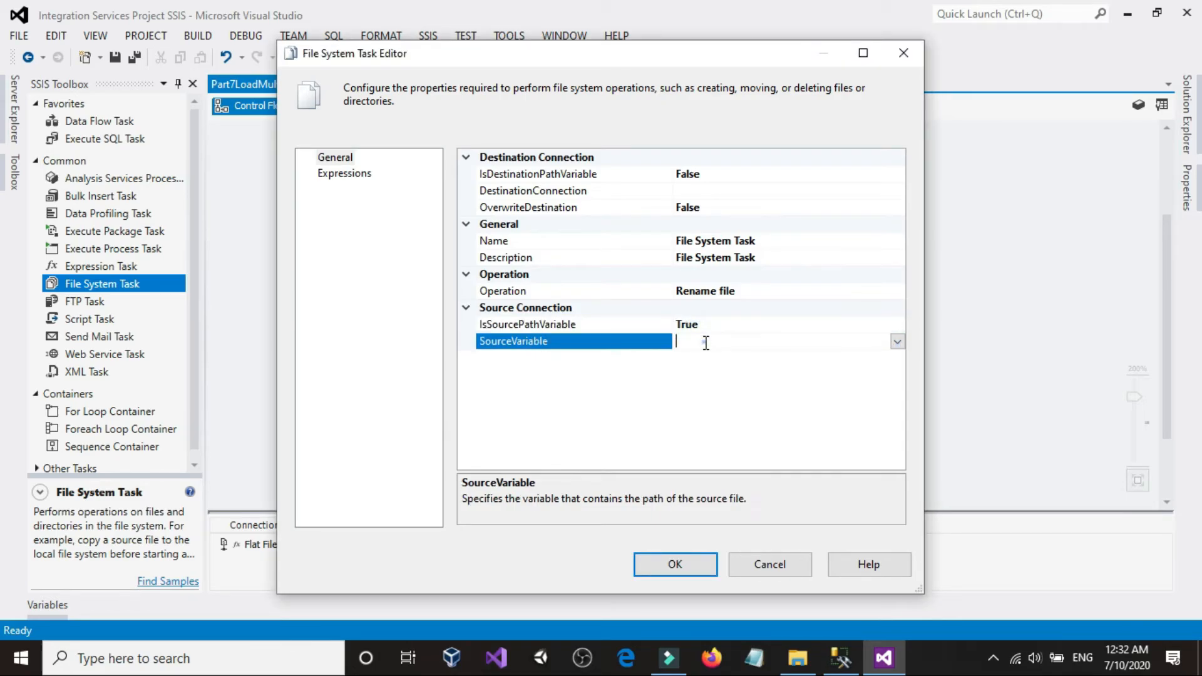
click(897, 342)
scroll(780, 485, down, 12)
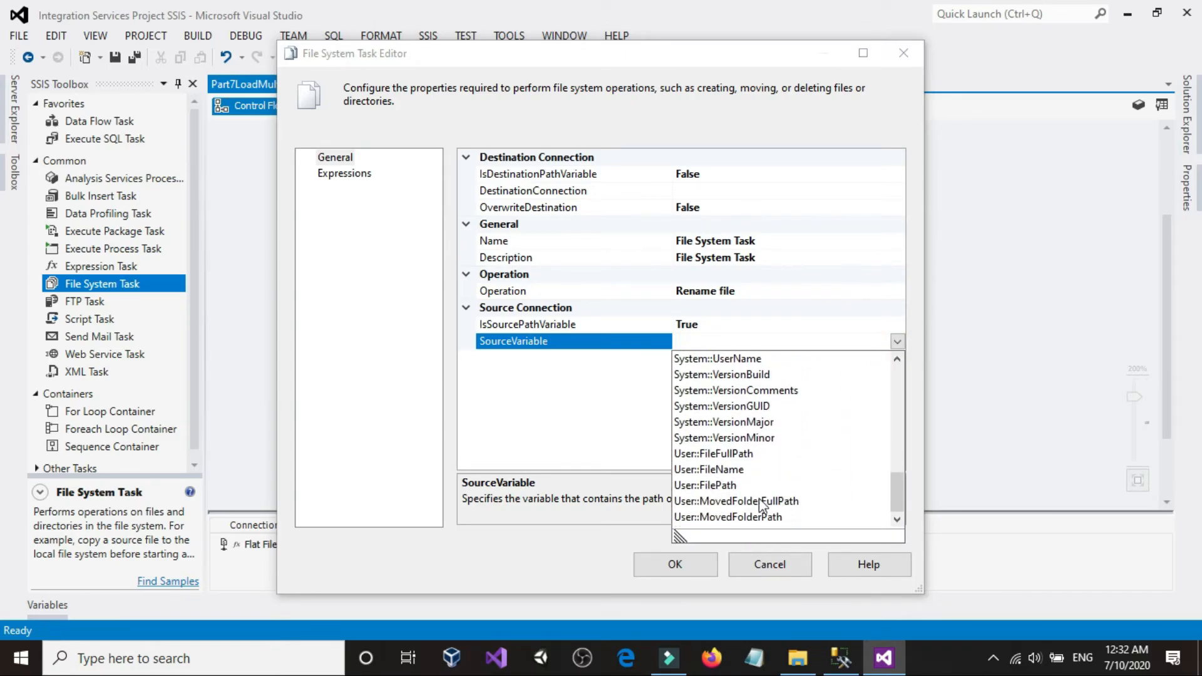
click(728, 454)
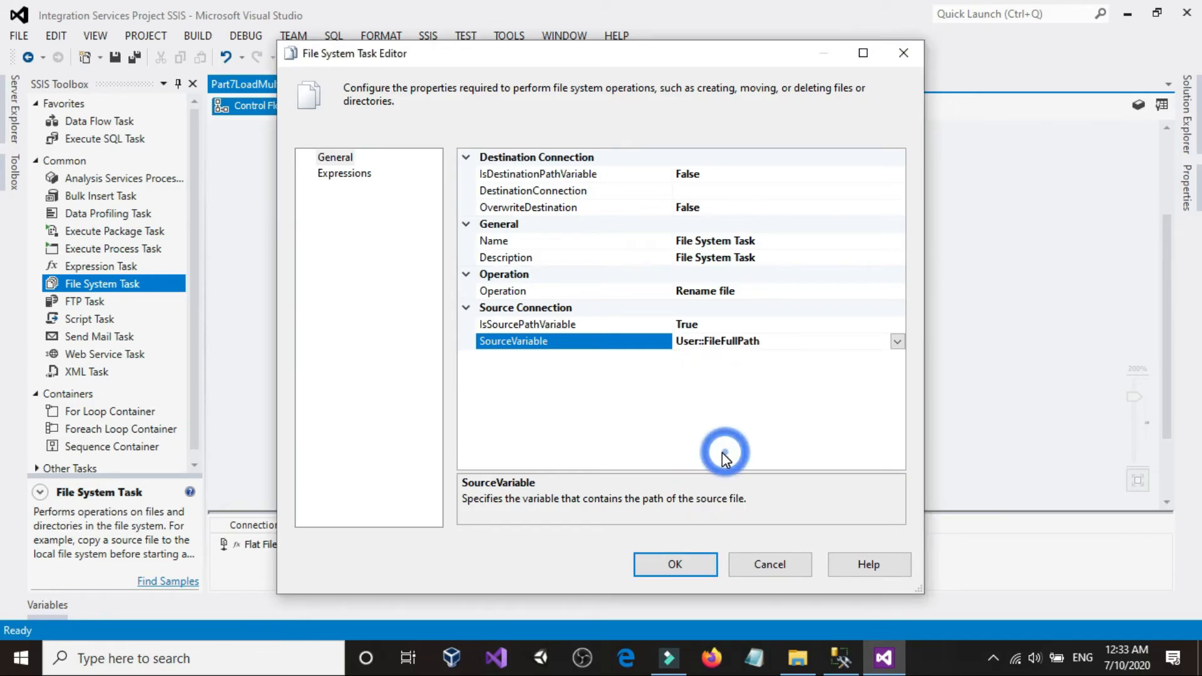
Set IsDestinationPathVariable to True and choose User::MovedFolderFullPath as the task's destination variable.
click(730, 174)
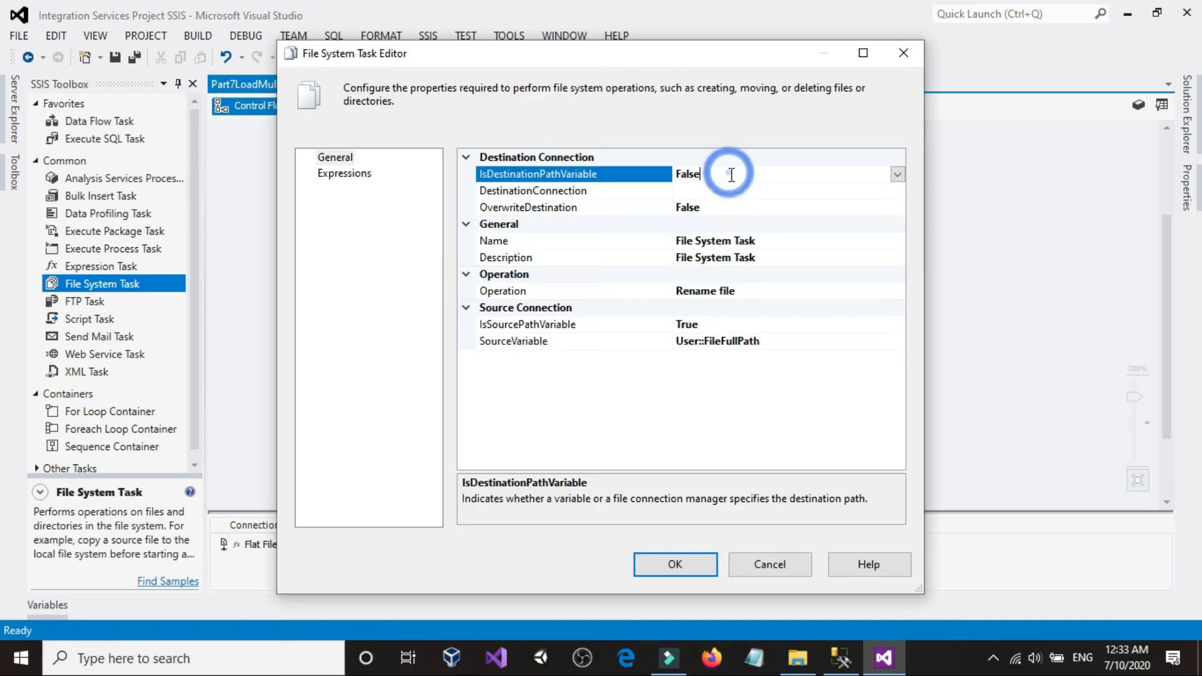
click(898, 174)
click(733, 189)
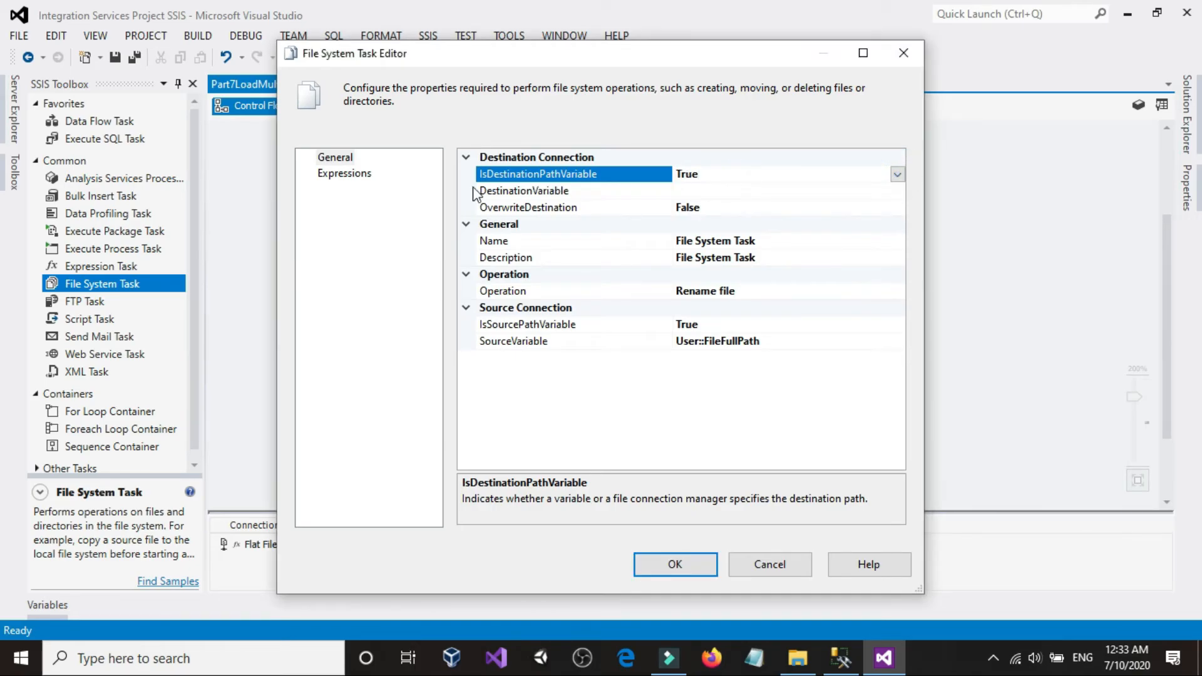
click(779, 190)
click(897, 192)
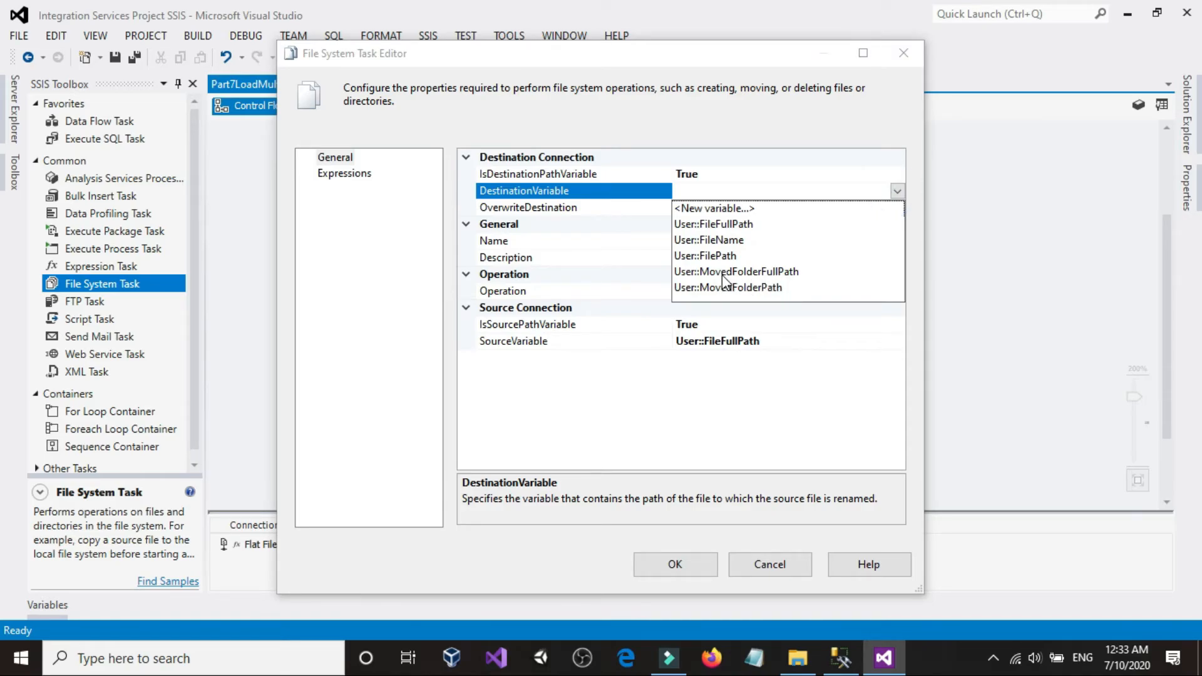
click(787, 273)
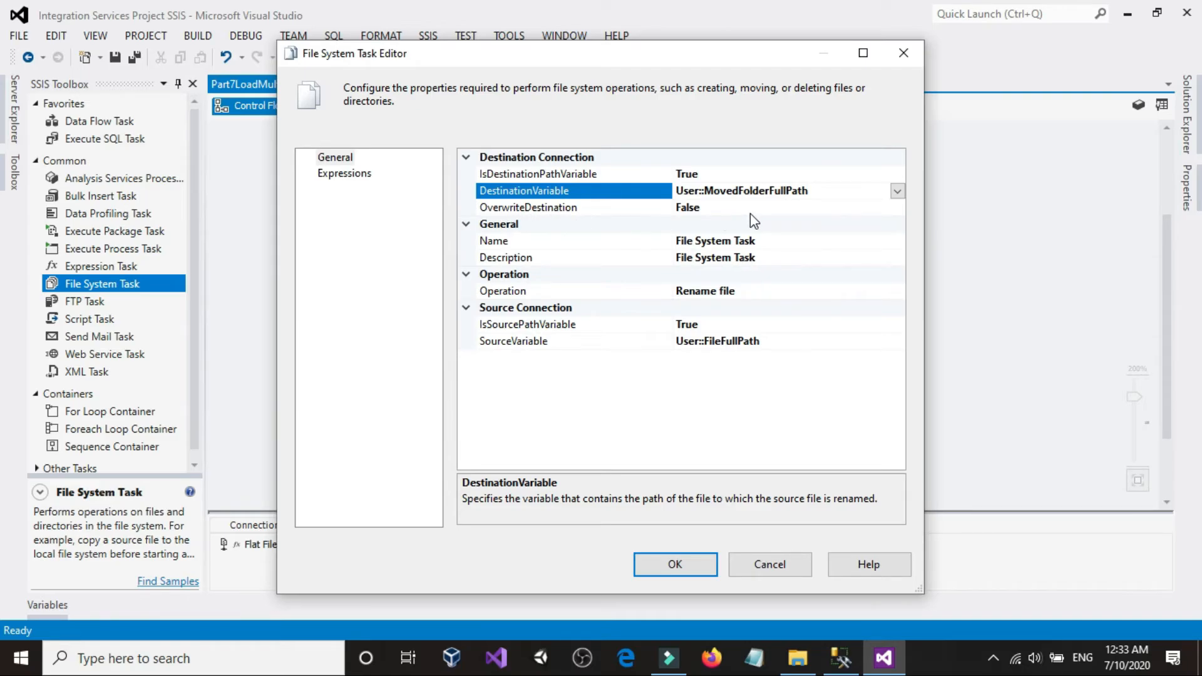
Look inside the MovedFiles folder in File Explorer and return to the File System Task Editor in Visual Studio.
click(797, 657)
double_click(231, 209)
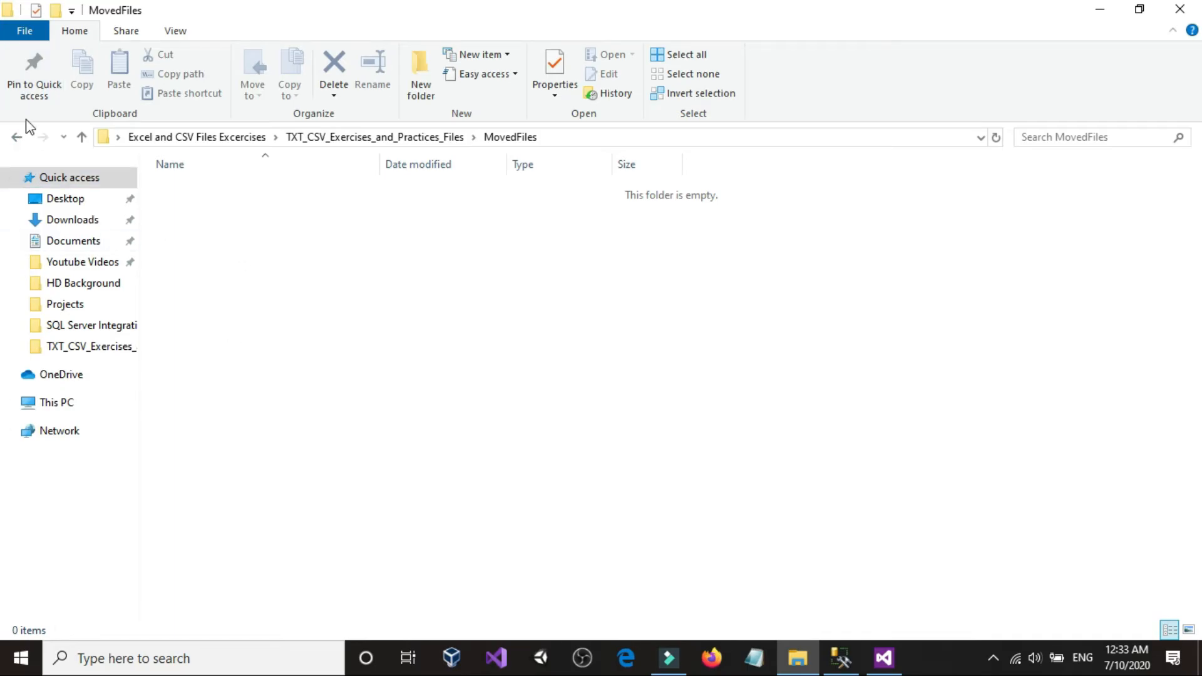
click(882, 657)
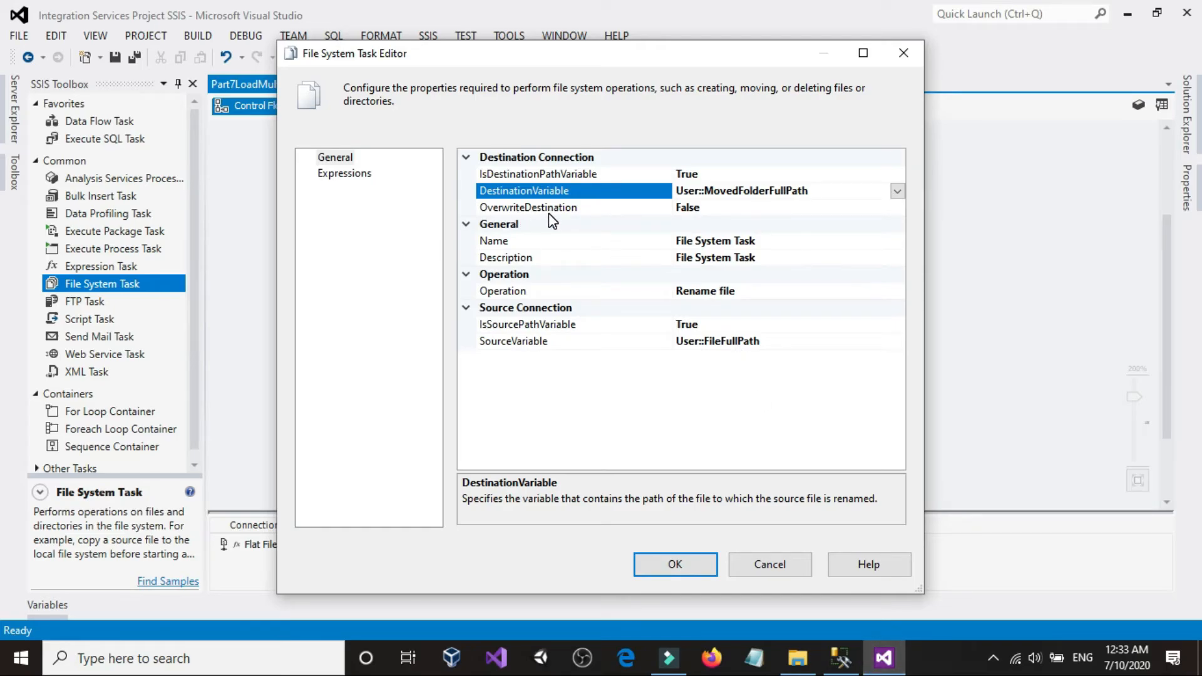
Set OverwriteDestination to True for the File System Task and accept the task's settings.
click(776, 209)
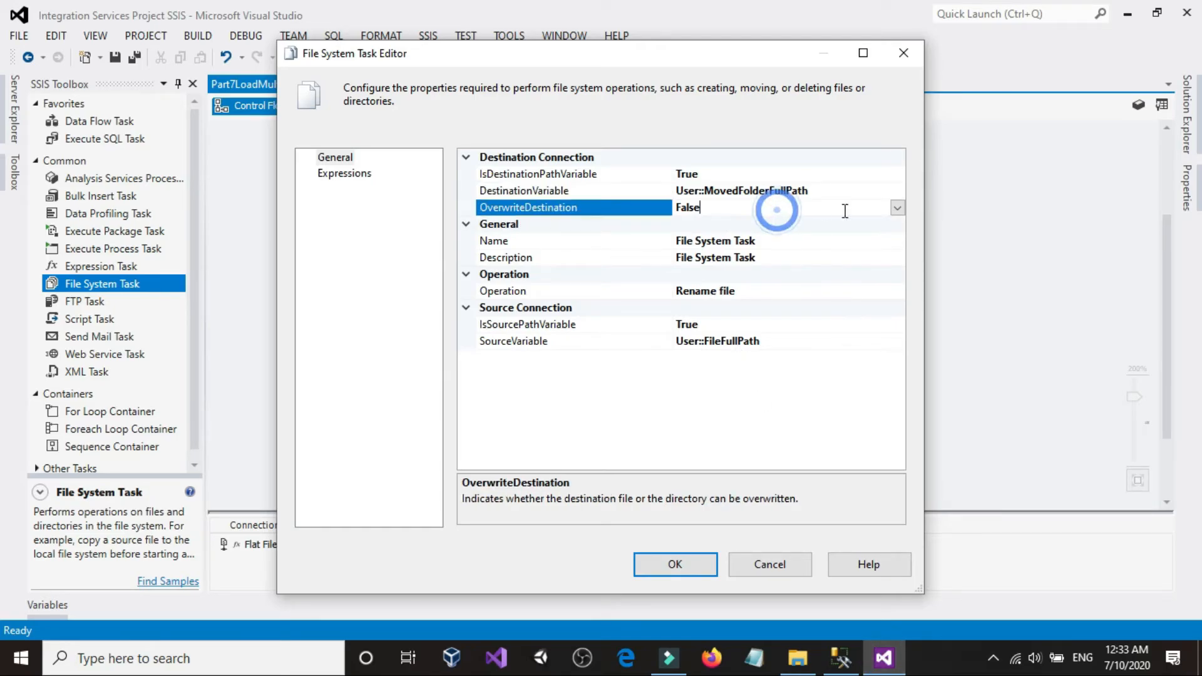
click(898, 208)
click(699, 224)
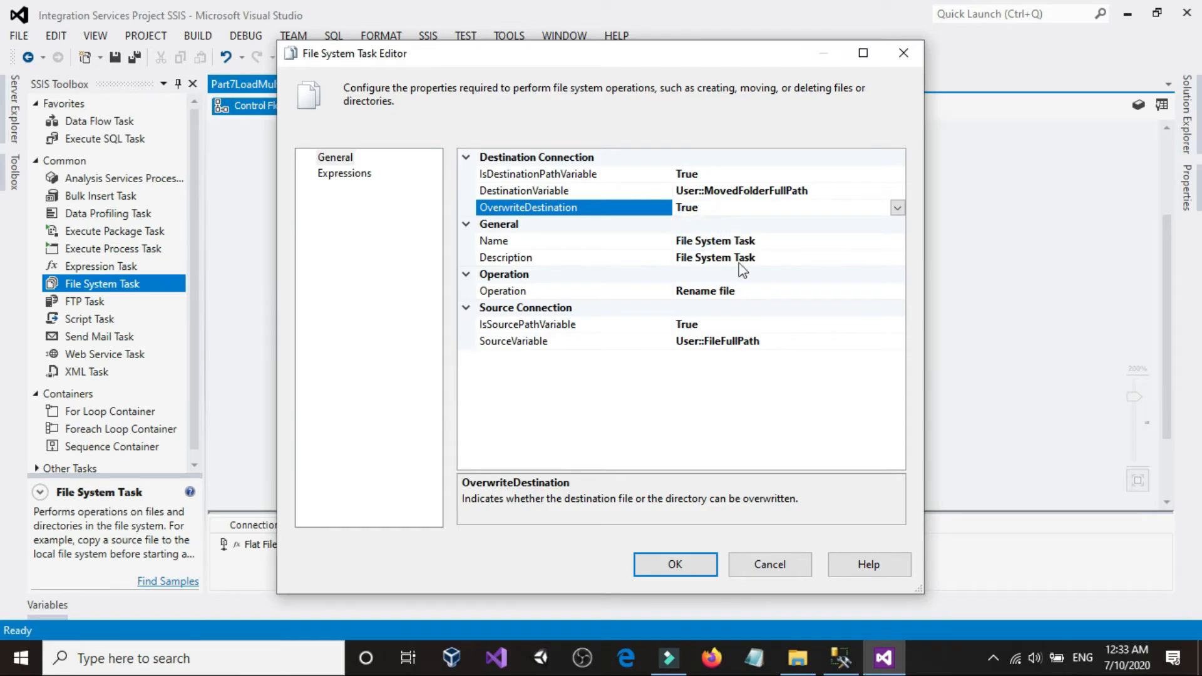
click(694, 564)
click(873, 416)
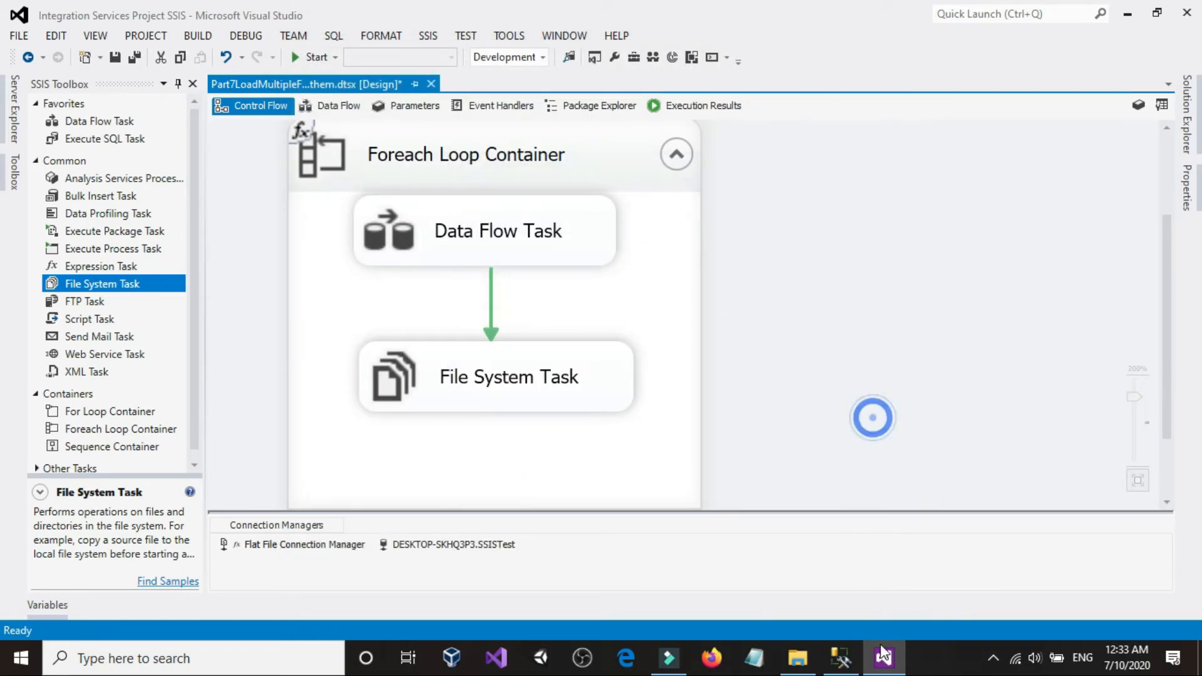
Check the source text files in the TXT_CSV_Exercises_and_Practices_Files folder in File Explorer.
click(797, 657)
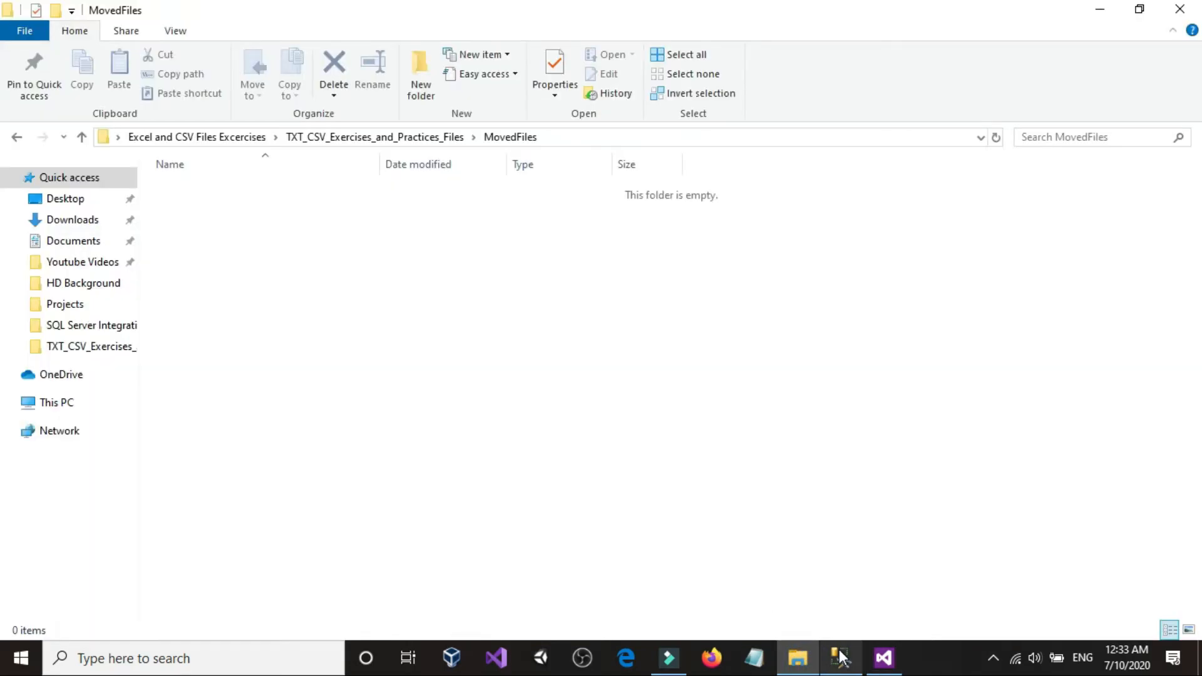
click(20, 137)
click(296, 406)
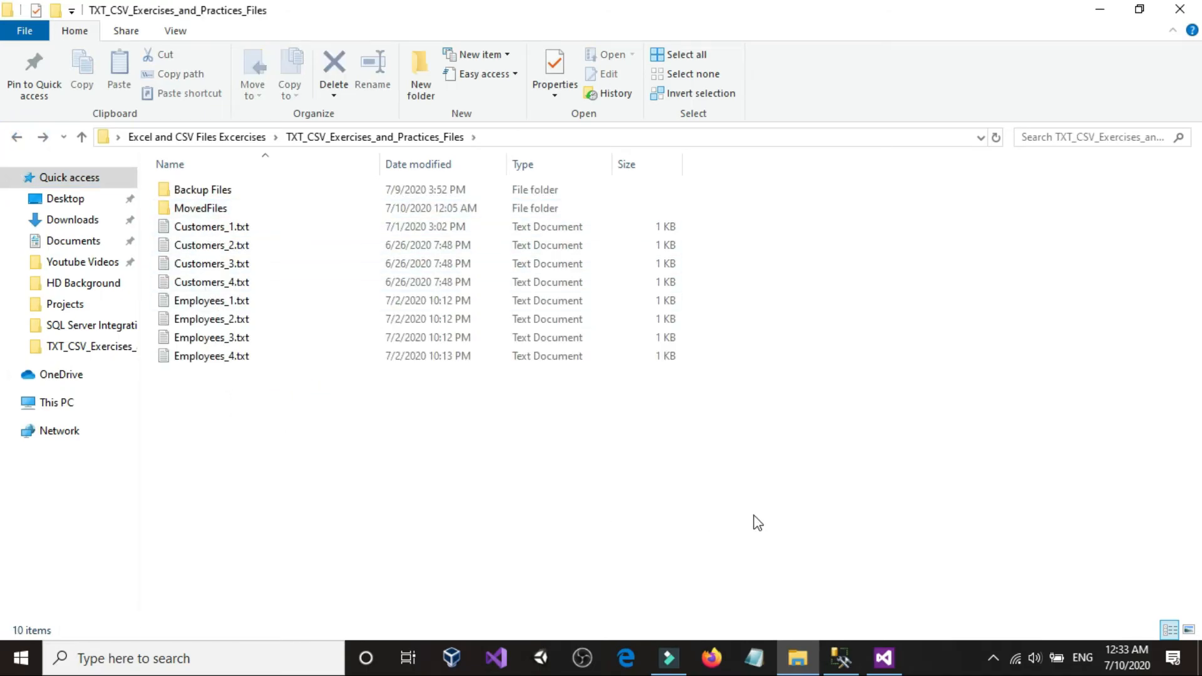
In SQL Server Management Studio, delete the select len query and run only select * from dbo.Customers.
click(841, 658)
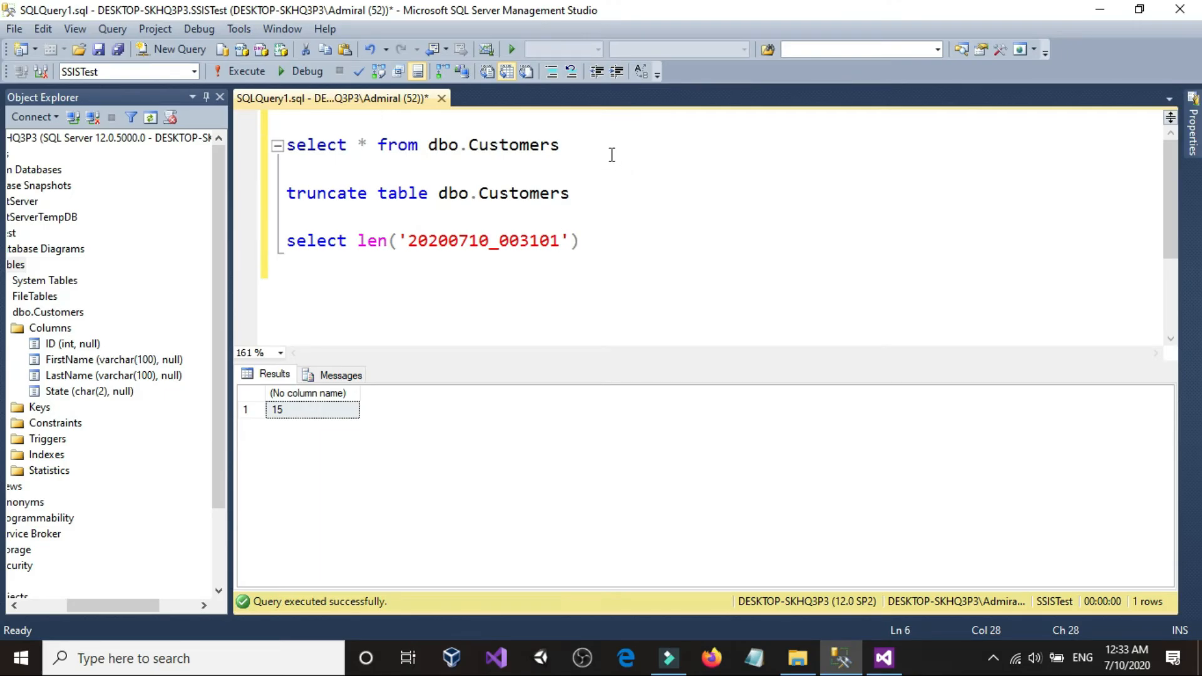
triple_click(609, 250)
key(BackSpace)
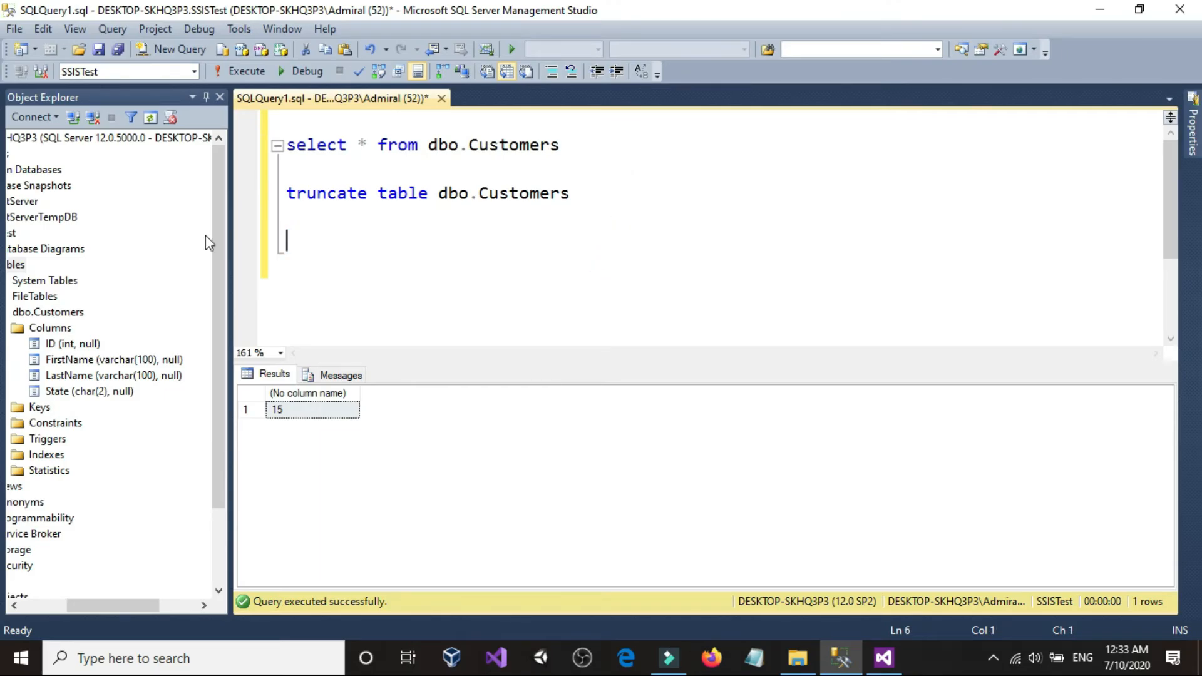
click(571, 150)
key(shift+Home)
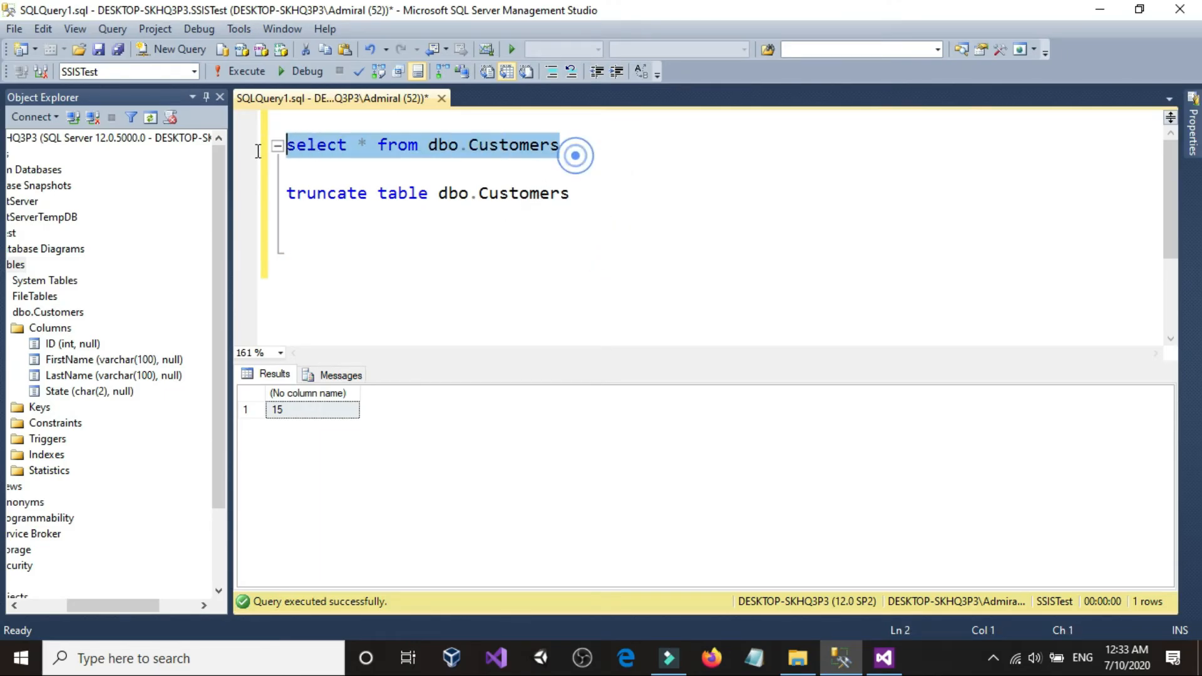
click(229, 76)
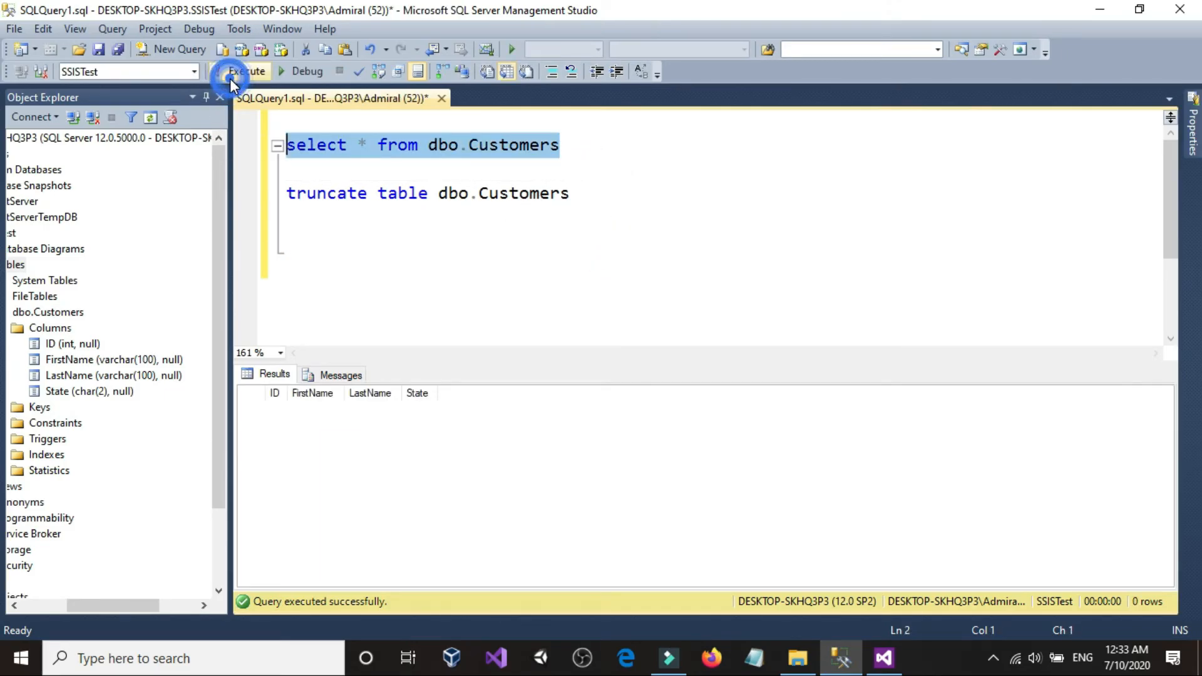
Switch to Visual Studio and start running the Part7 package.
click(868, 662)
click(812, 283)
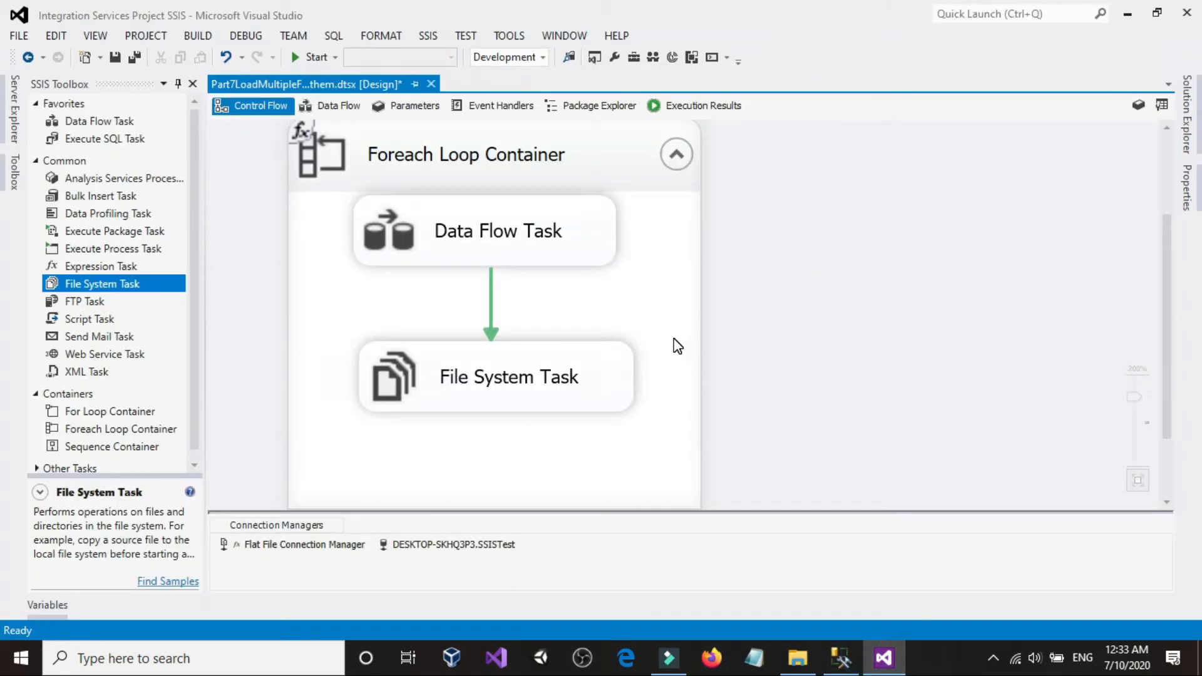
click(307, 57)
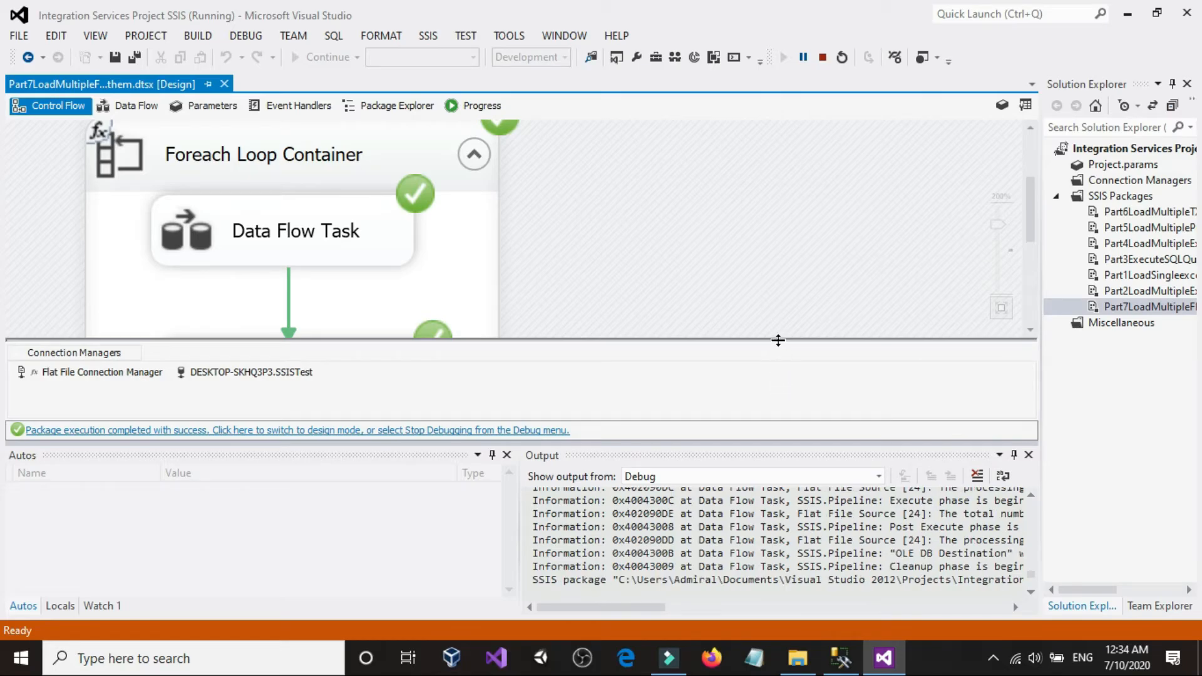
Enlarge the design area to inspect the execution status of both tasks, and stop debugging.
drag(778, 339, 778, 395)
scroll(624, 273, up, 1)
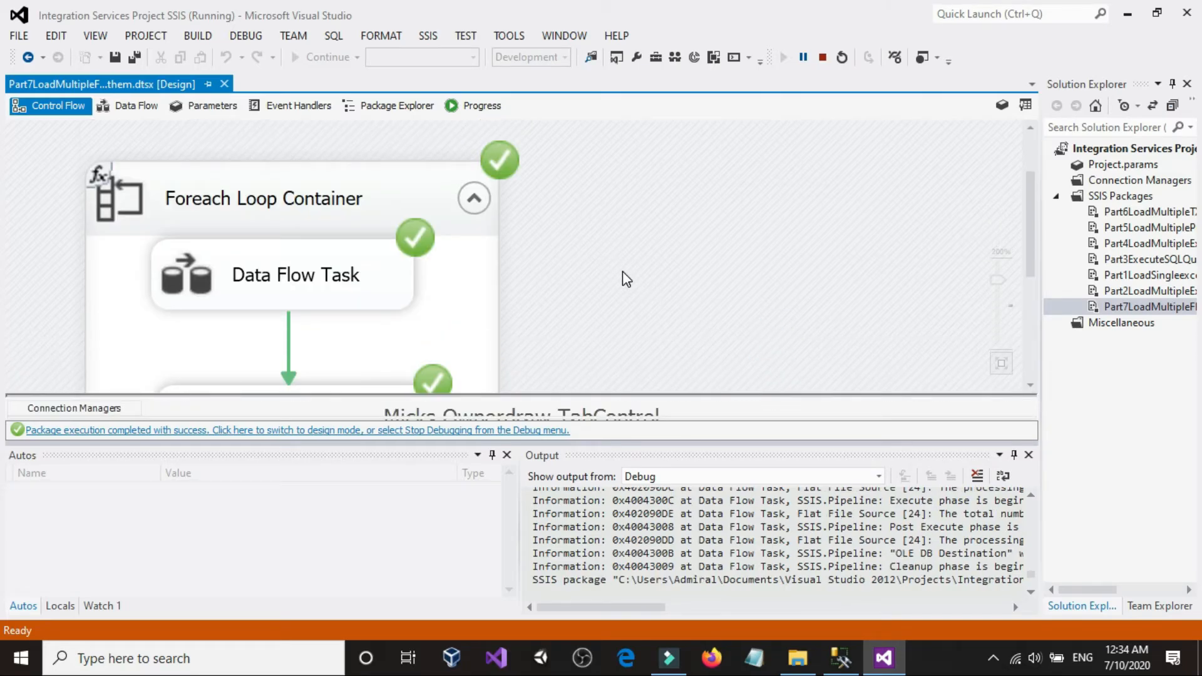
scroll(626, 279, down, 1)
ctrl+scroll(622, 272, down, 1)
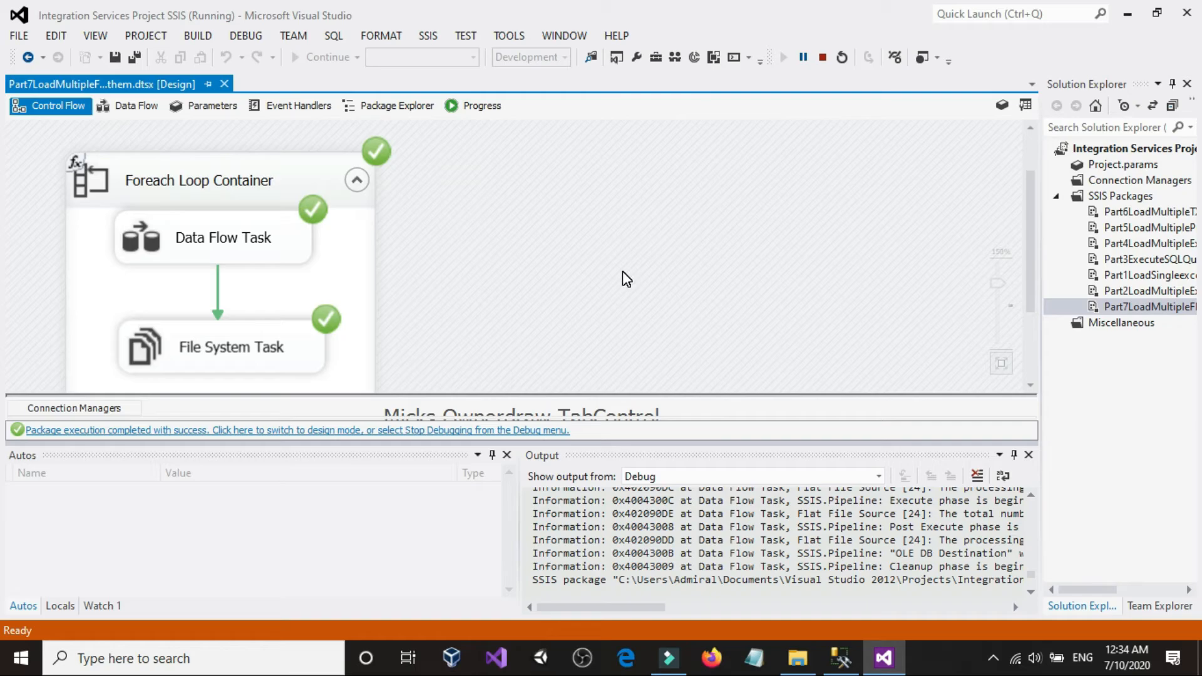
click(823, 57)
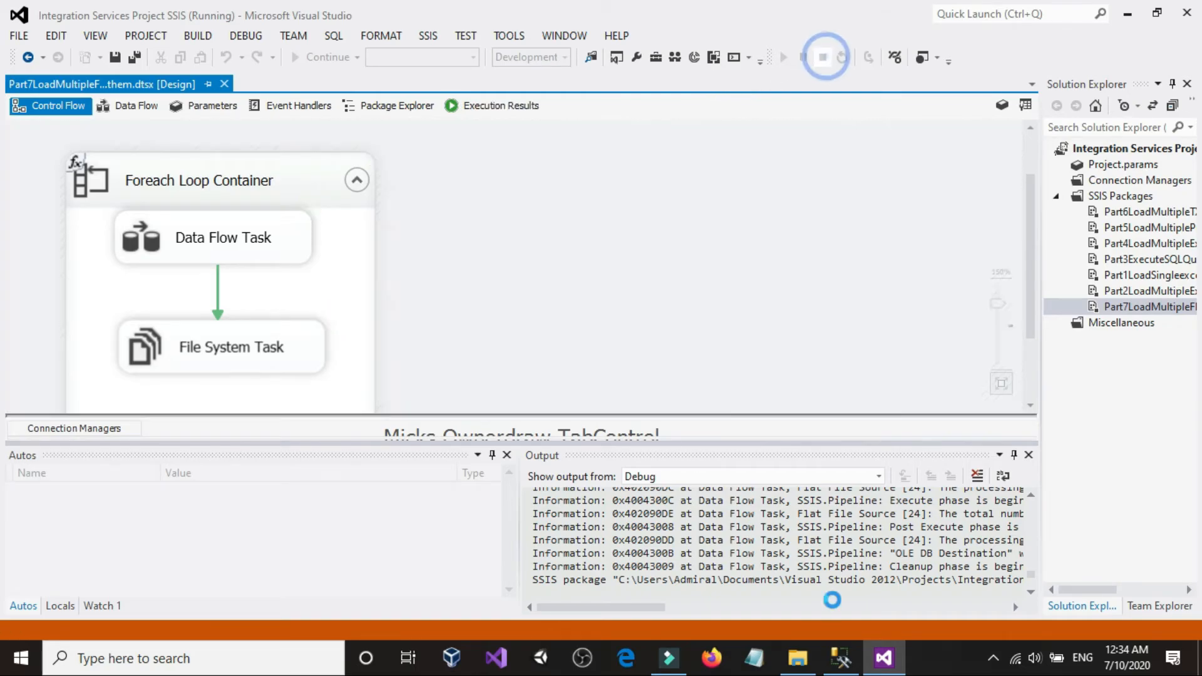
Rerun the dbo.Customers query in SQL Server Management Studio and review the loaded rows.
click(841, 657)
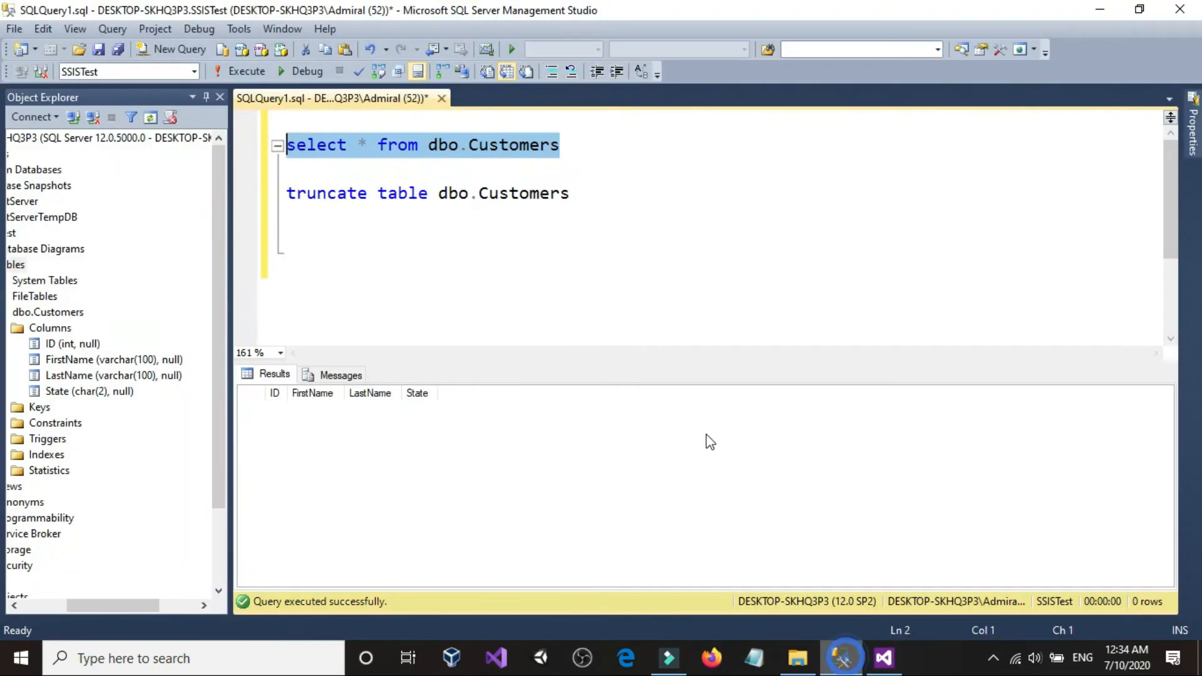
click(245, 71)
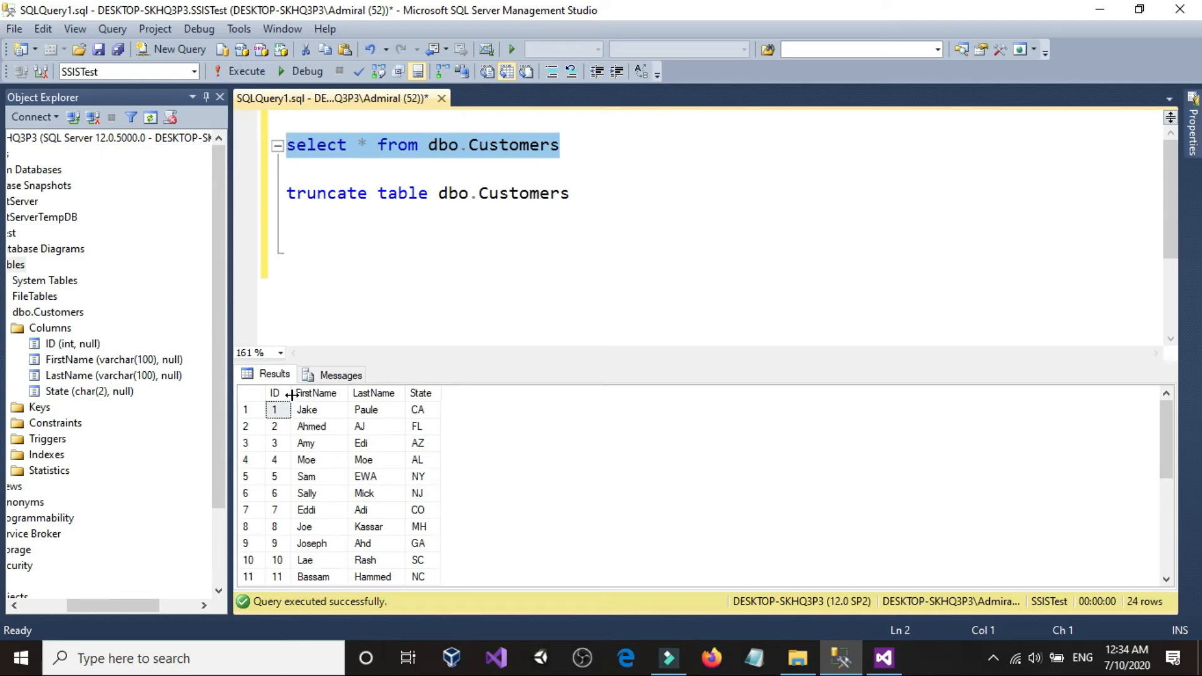
drag(291, 393, 310, 392)
mouse_move(1171, 448)
mouse_down()
mouse_move(1166, 563)
mouse_move(1168, 432)
mouse_up()
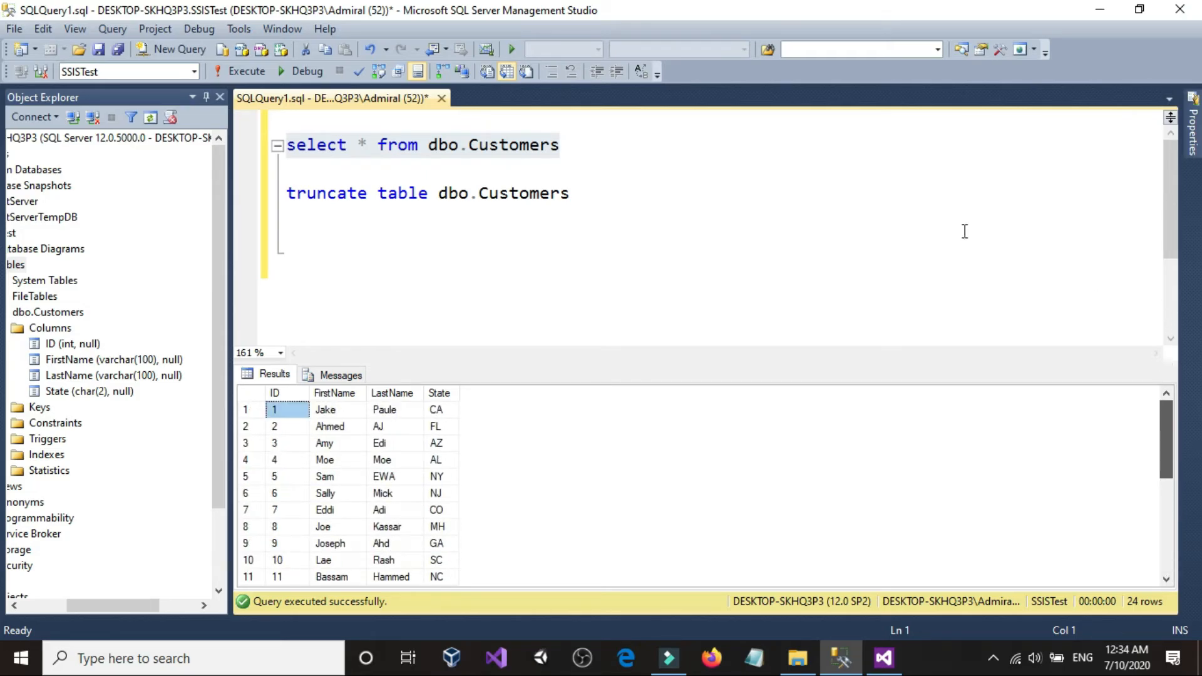
click(883, 204)
Check the renamed files in MovedFiles and the contents of its parent folder in File Explorer.
click(799, 661)
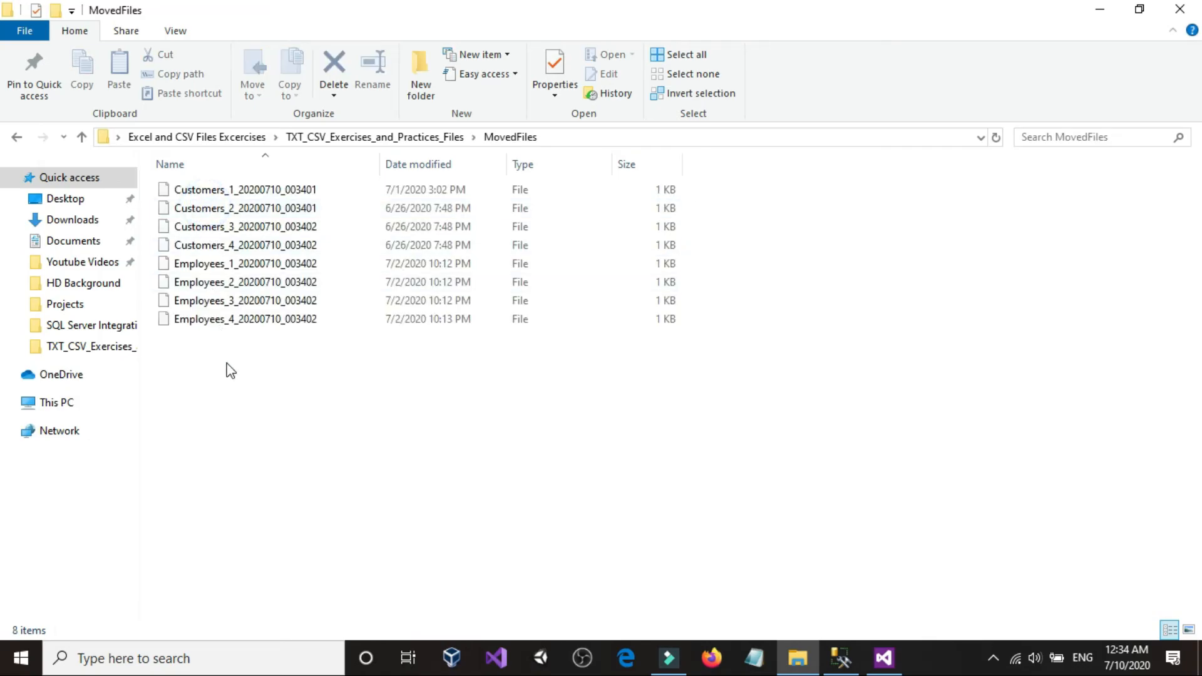
click(16, 138)
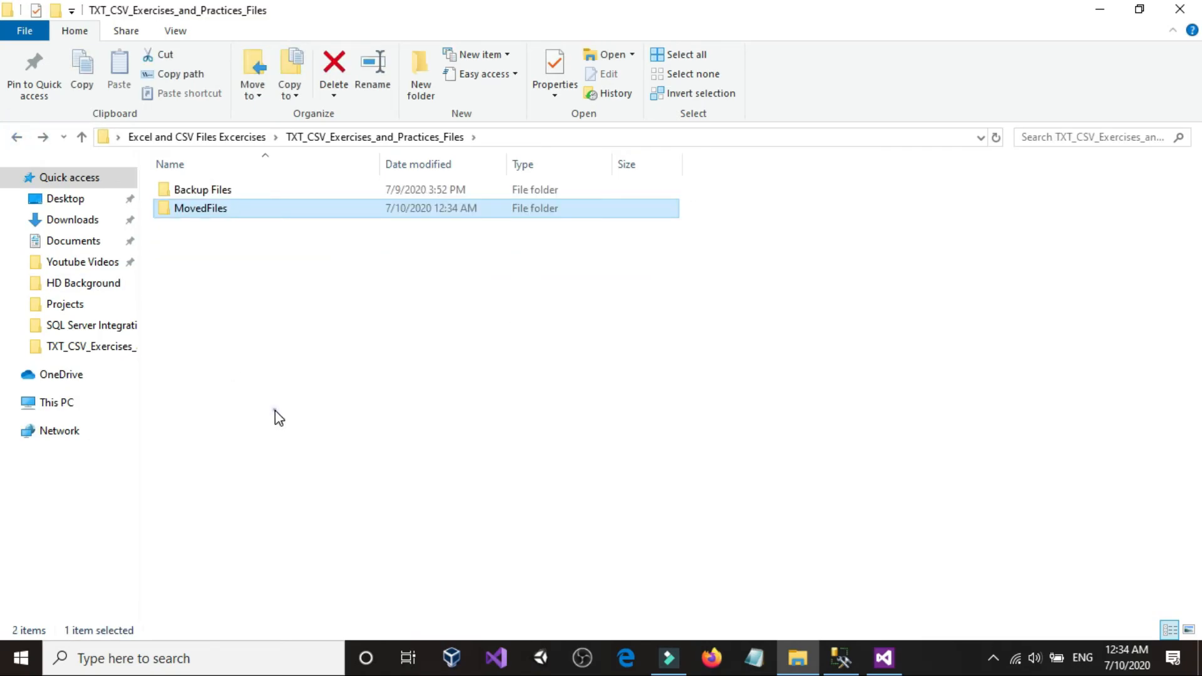
click(274, 414)
Permanently delete all the Customers and Employees files in the MovedFiles folder.
double_click(204, 211)
drag(228, 176, 216, 386)
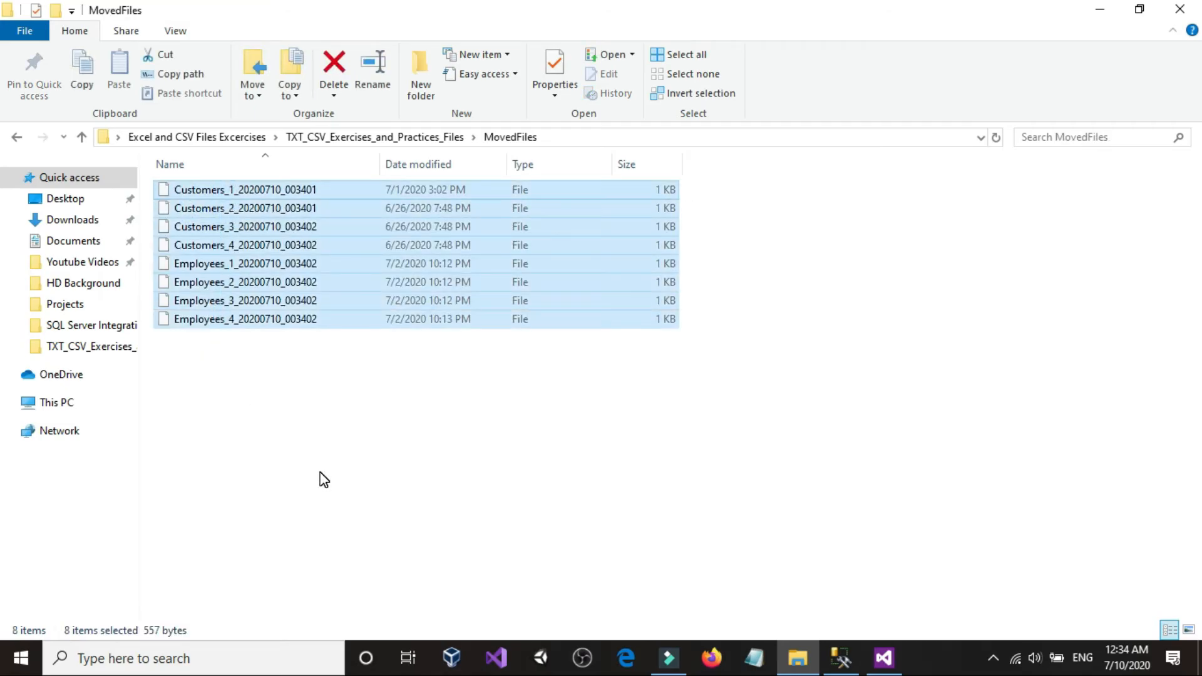
key(shift+Delete)
key(Return)
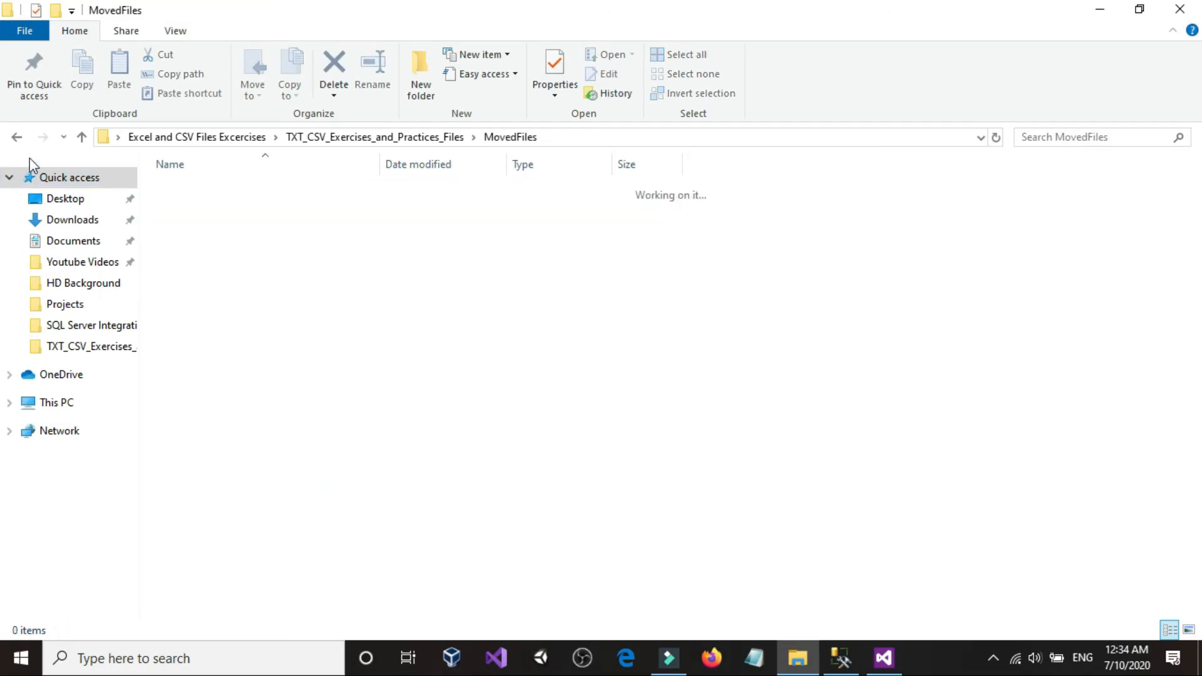
Return to the TXT_CSV_Exercises_and_Practices_Files folder and open its Backup Files subfolder.
click(19, 140)
click(294, 479)
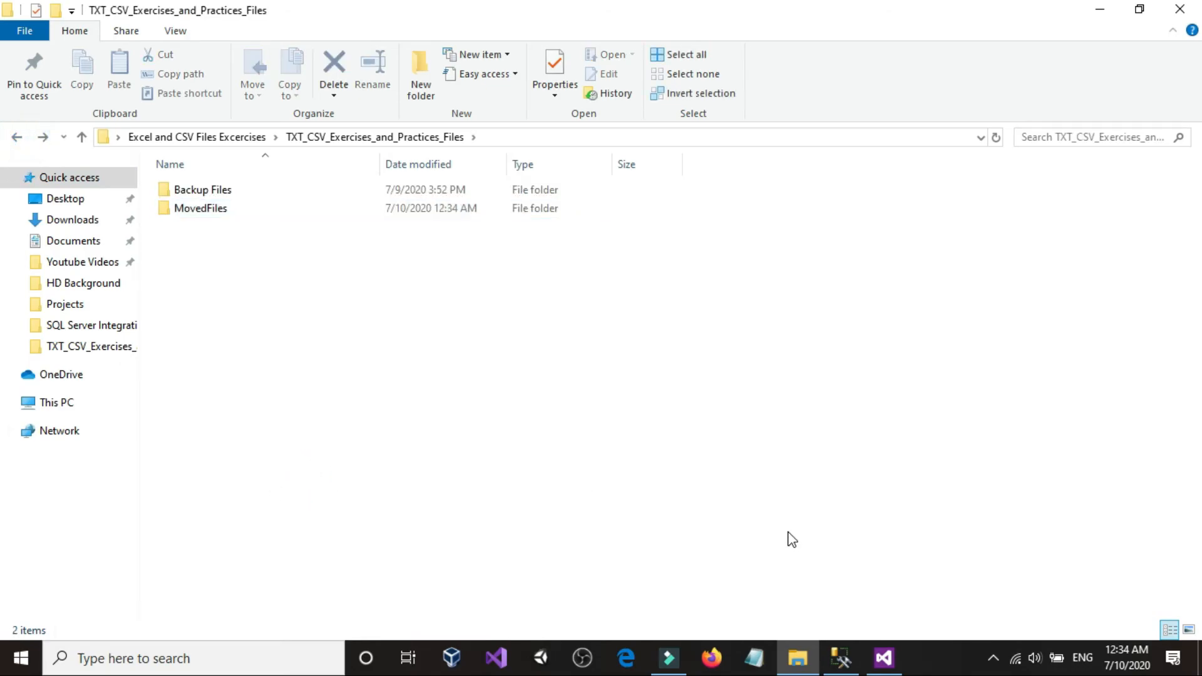
double_click(180, 191)
drag(242, 436, 225, 341)
key(ctrl+c)
key(ctrl+v)
key(ctrl+v)
click(792, 366)
key(ctrl+z)
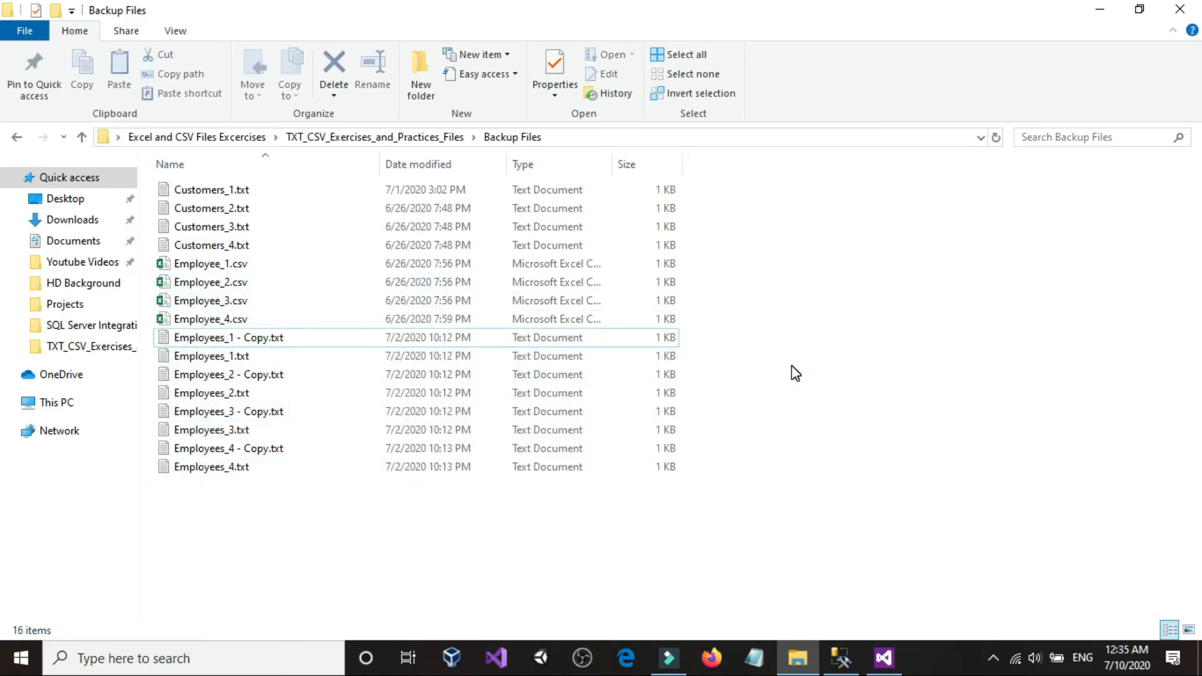
key(ctrl+z)
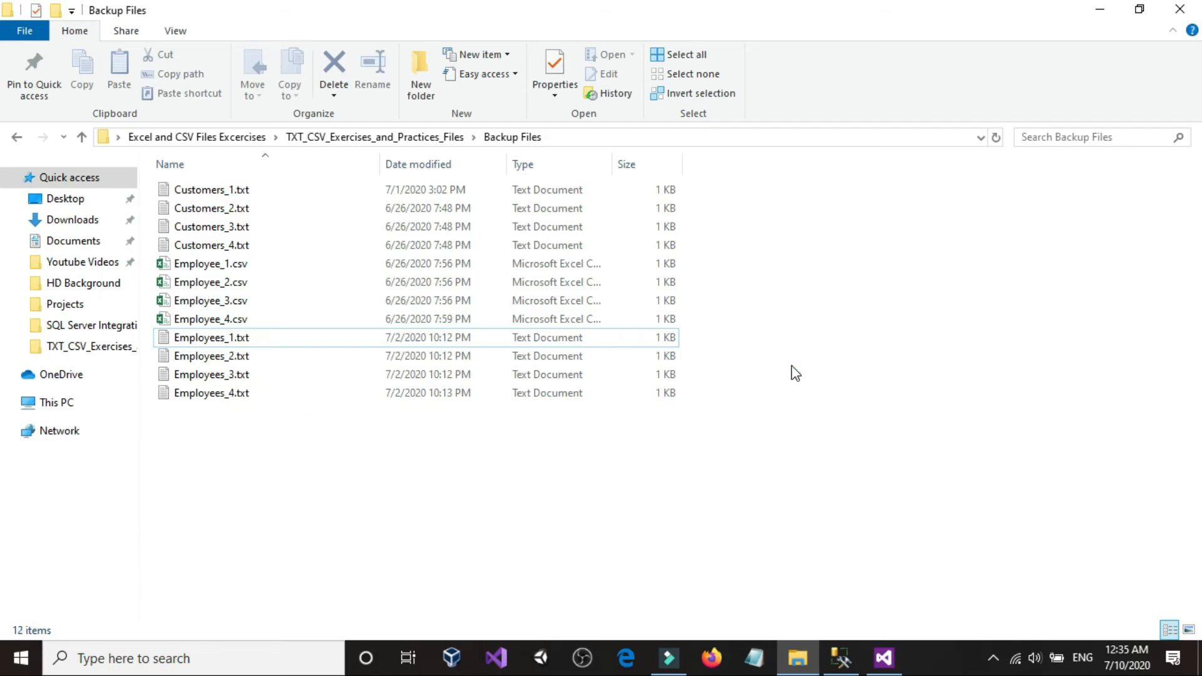
Copy the Customers_1 to 4 and Employees_1 to 4 text files from Backup Files into the TXT_CSV_Exercises_and_Practices_Files folder.
shift+click(194, 394)
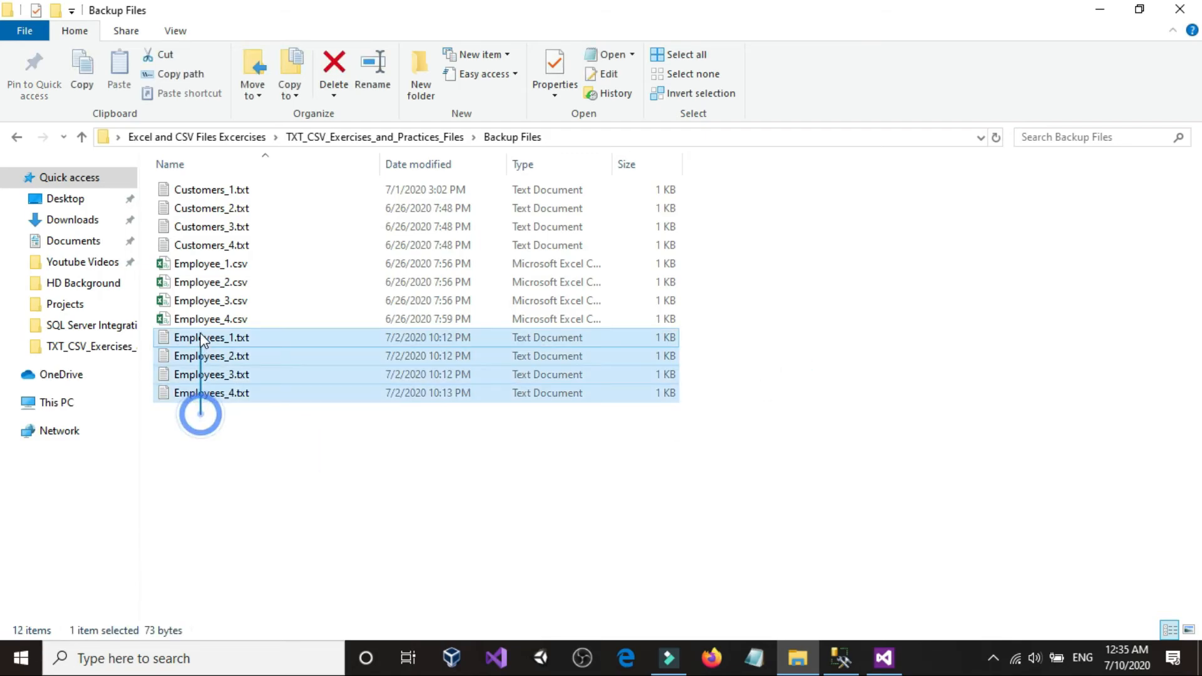
ctrl+click(216, 245)
ctrl+click(229, 227)
ctrl+click(229, 208)
ctrl+click(227, 191)
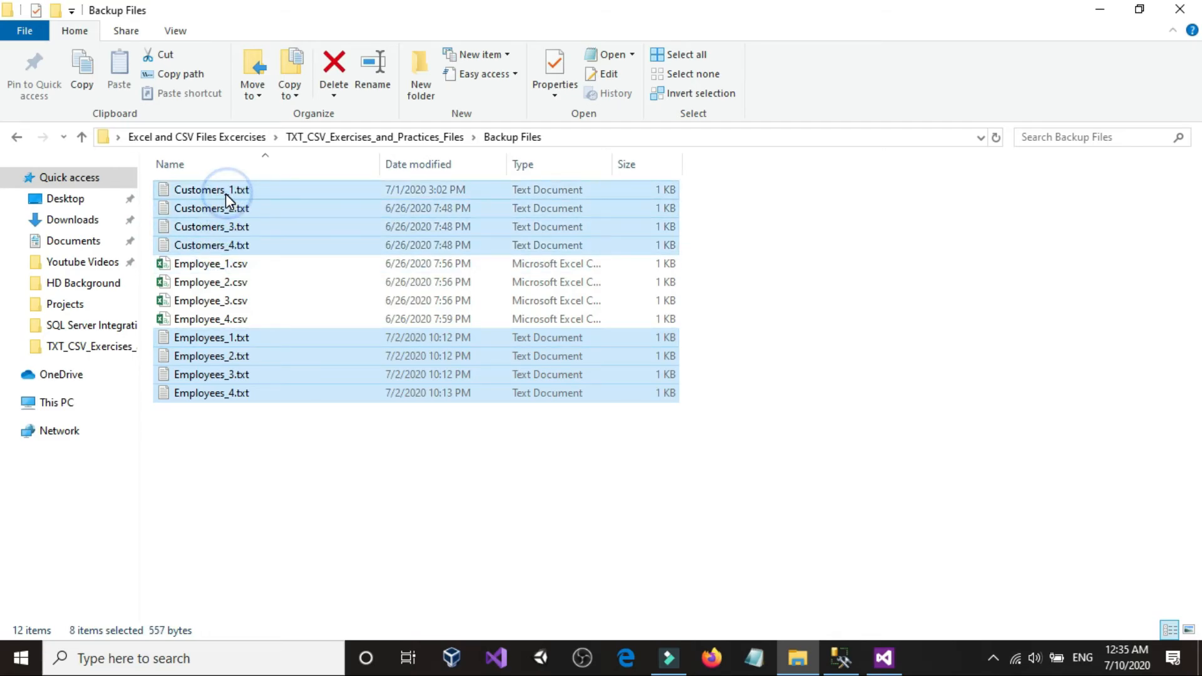
right_click(226, 195)
click(266, 479)
click(251, 470)
key(alt+Left)
right_click(216, 303)
click(256, 424)
click(279, 438)
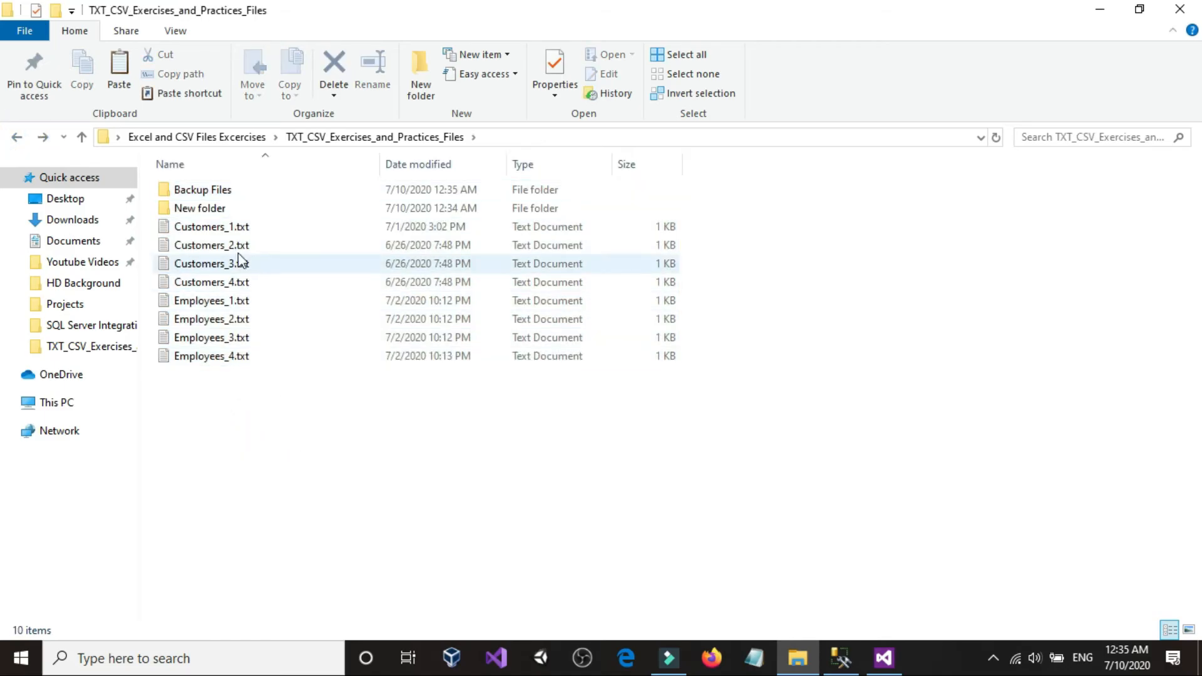
In Visual Studio, append +".txt" to the MovedFolderFullPath variable's expression, evaluate it, and check the end of the evaluated path.
click(878, 657)
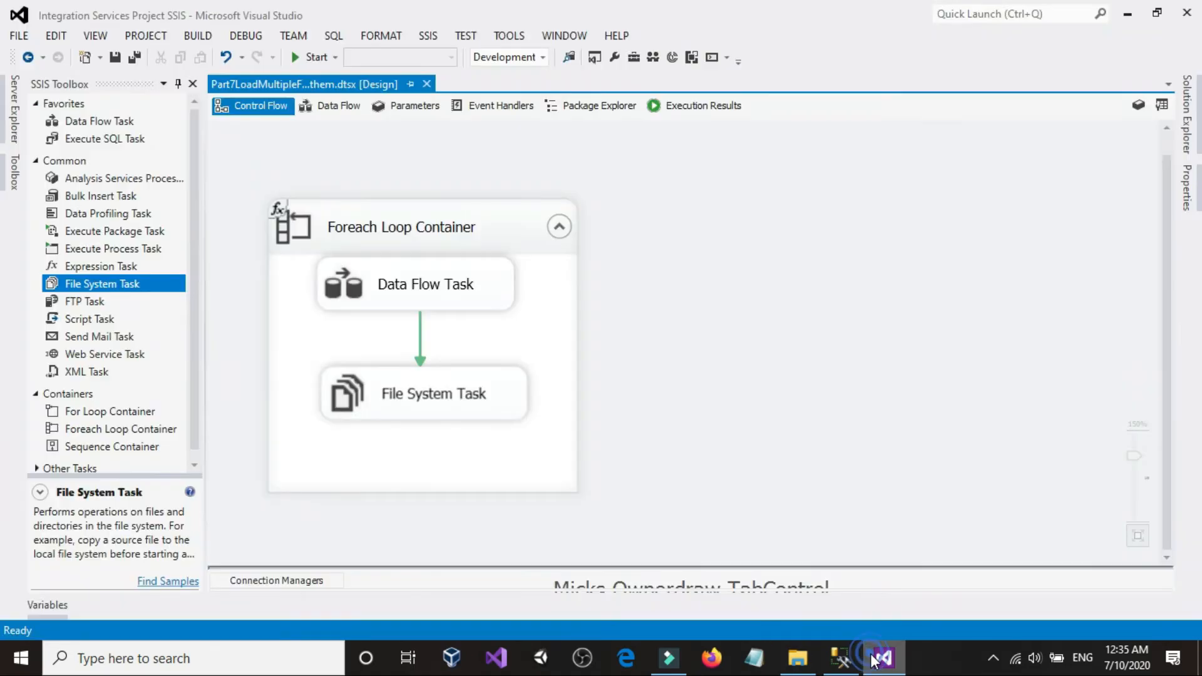
right_click(858, 213)
click(875, 253)
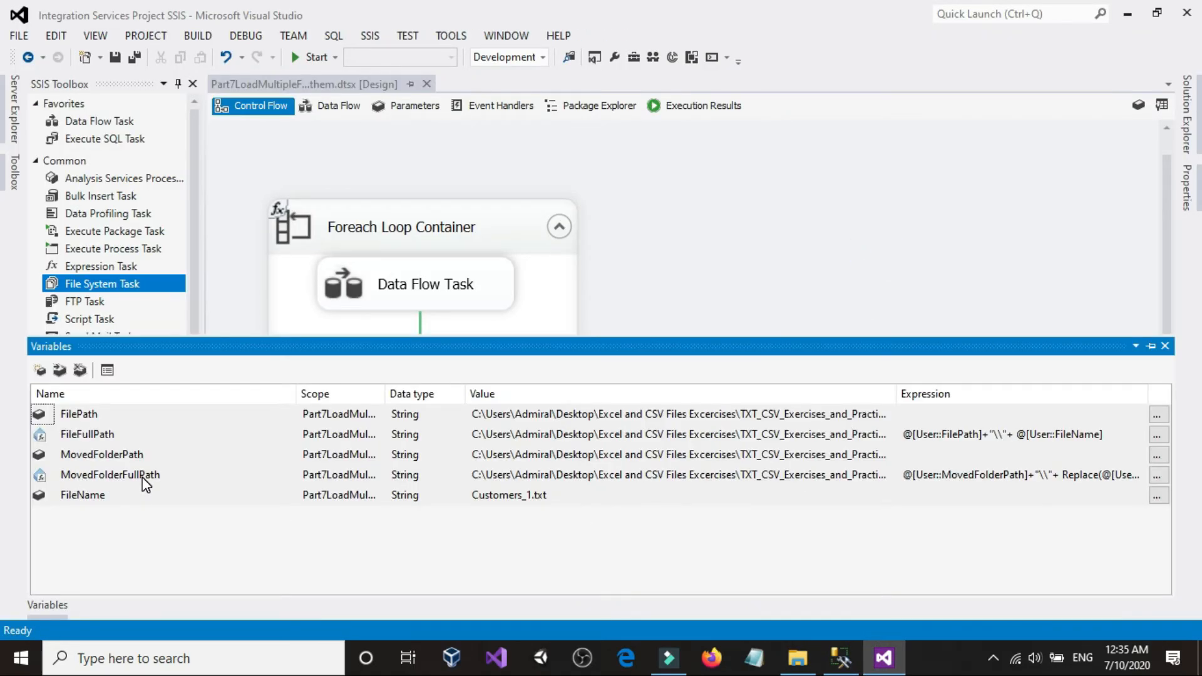
click(1156, 477)
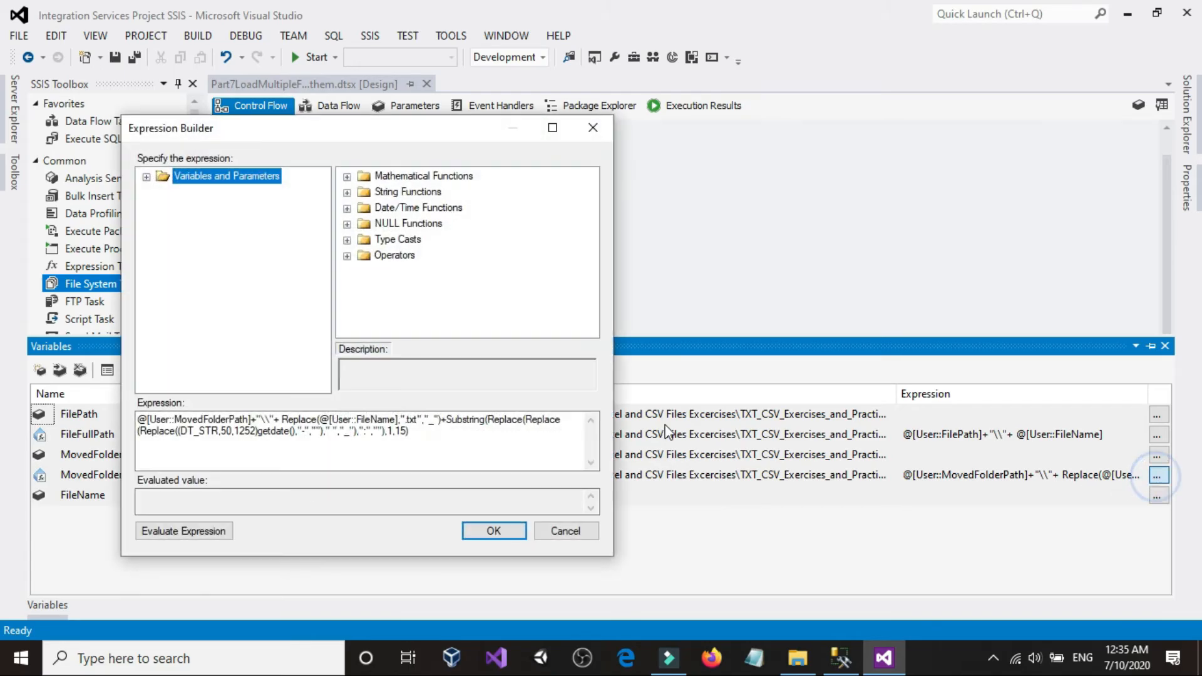
click(487, 432)
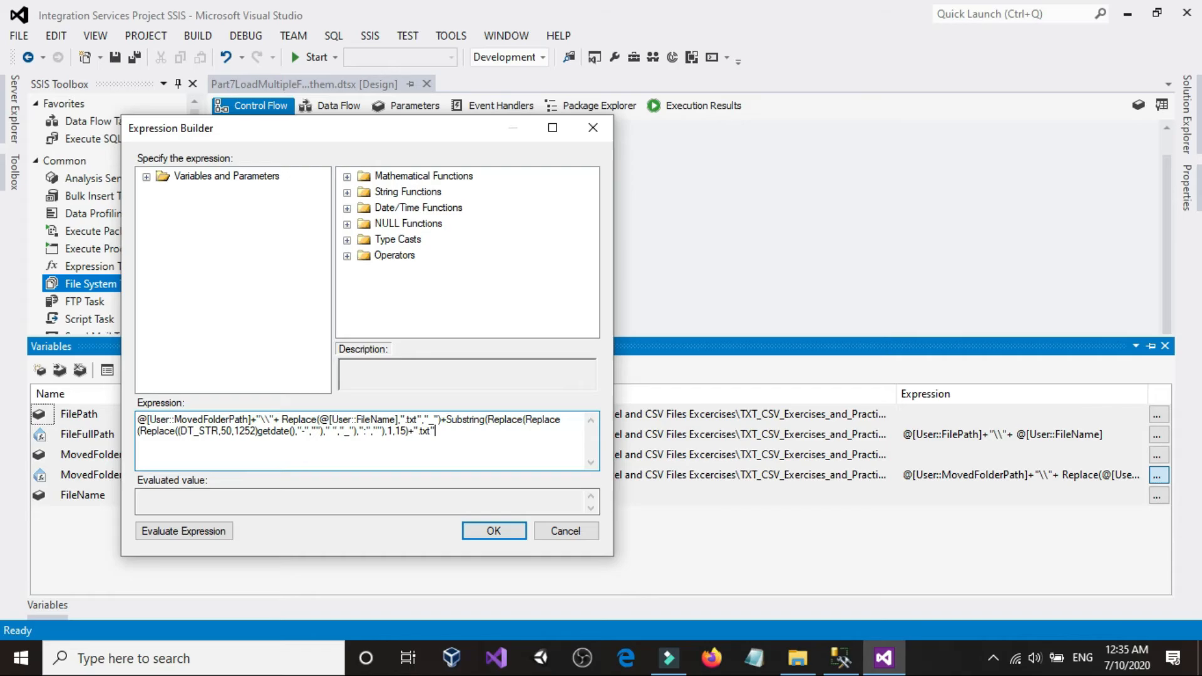
click(229, 530)
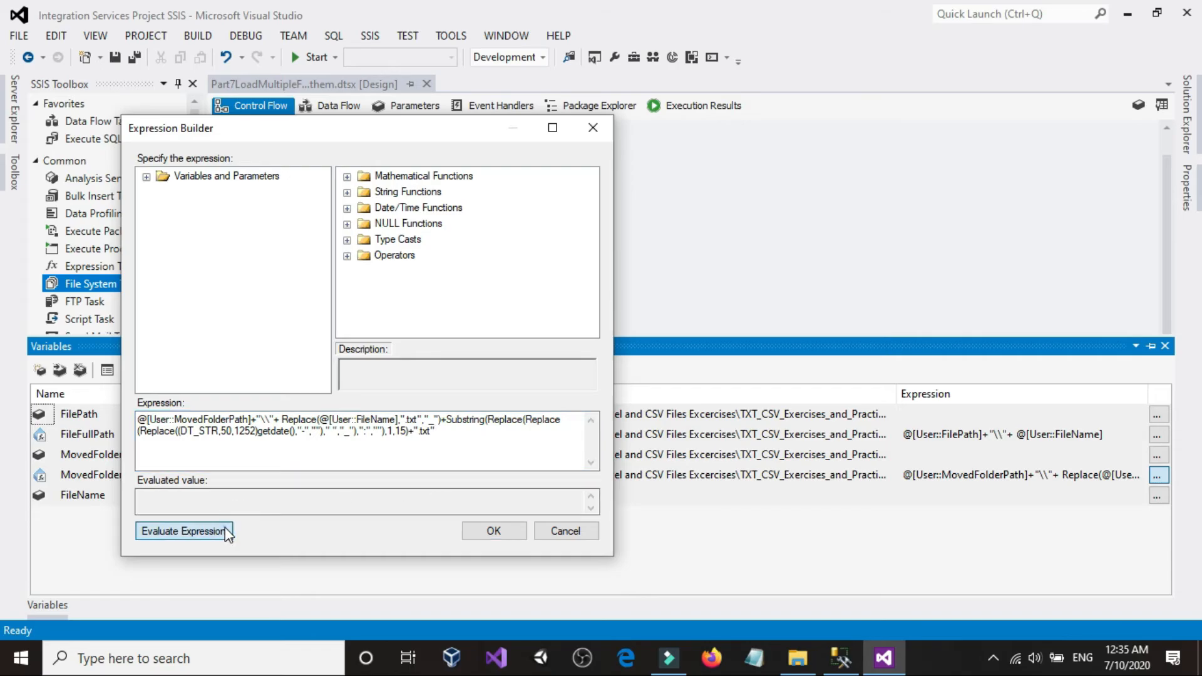
scroll(369, 508, down, 1)
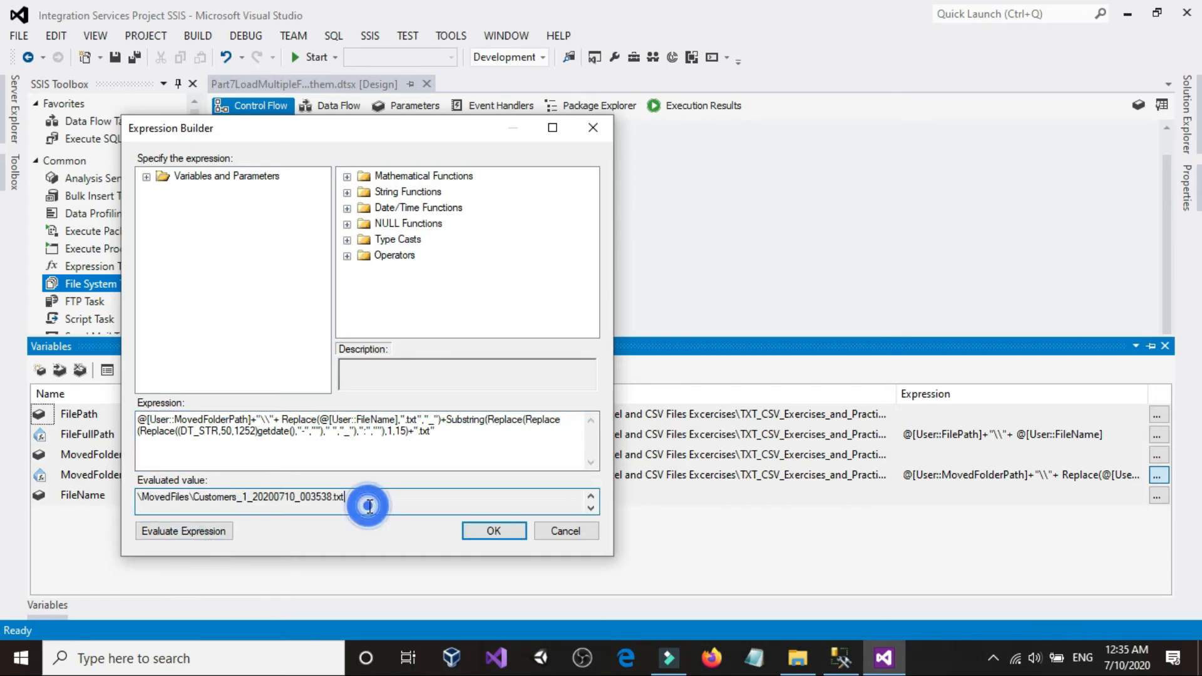
Accept the MovedFolderFullPath expression, and run the whole select and truncate script on dbo.Customers in SQL Server Management Studio.
click(485, 529)
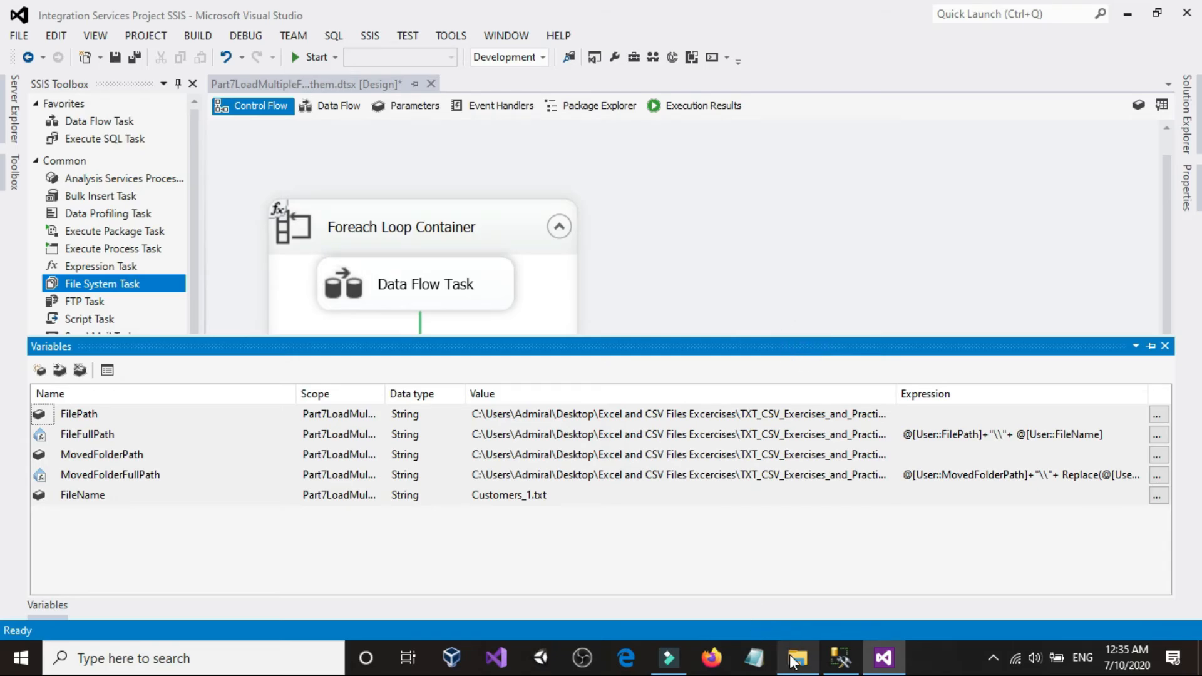
click(841, 658)
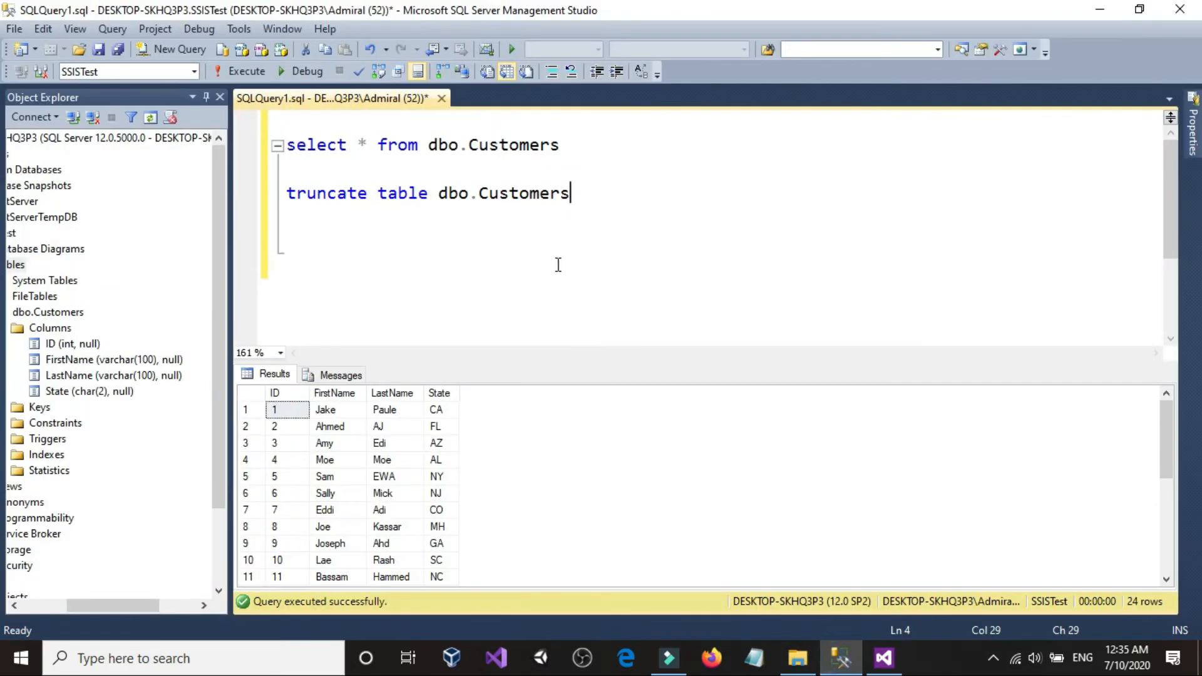
click(239, 74)
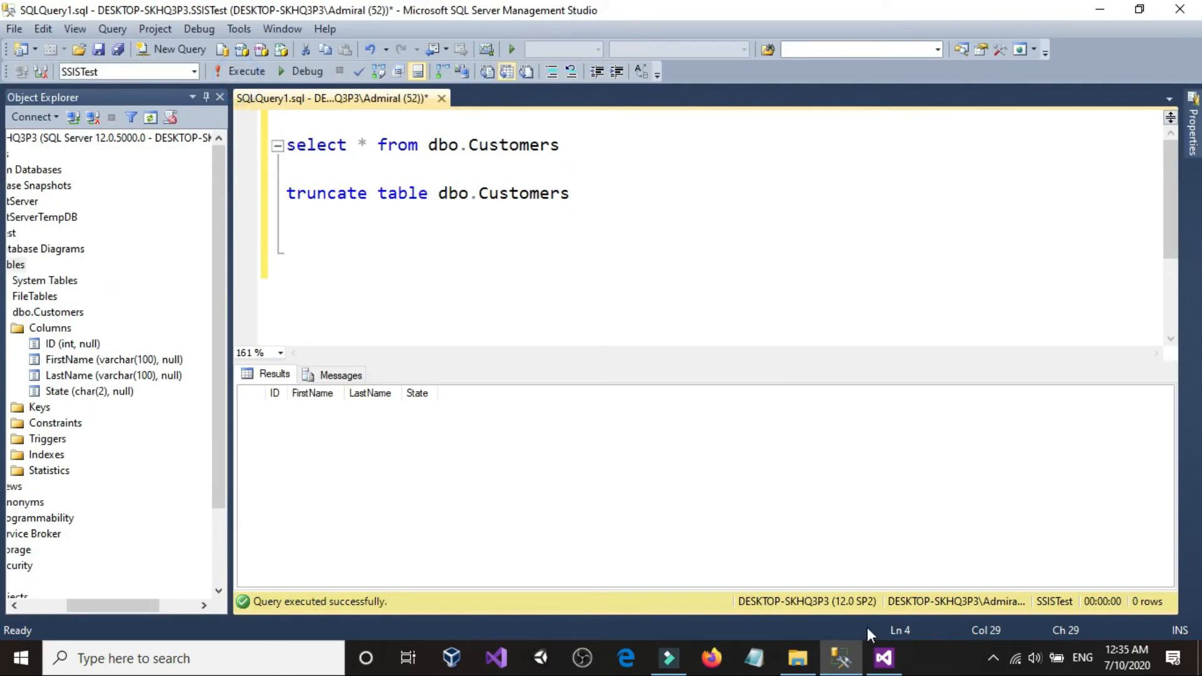
Check the source text files in File Explorer, run the Part7 package in Visual Studio, and stop debugging once it completes.
click(883, 657)
click(314, 61)
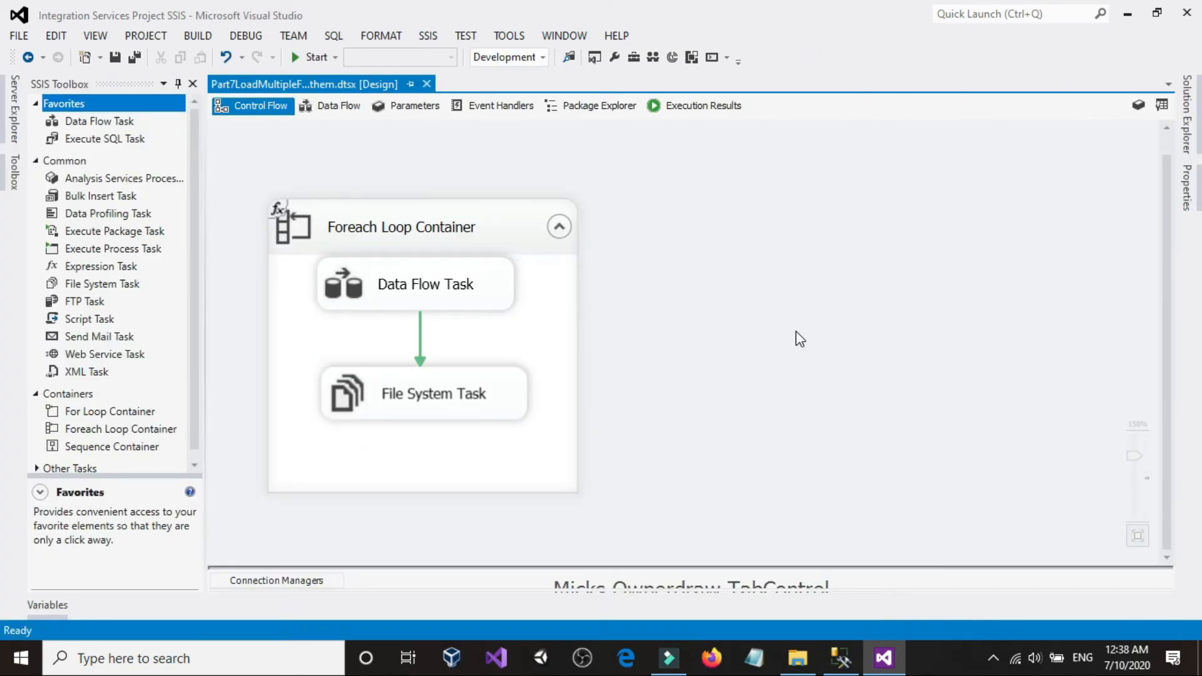
click(797, 658)
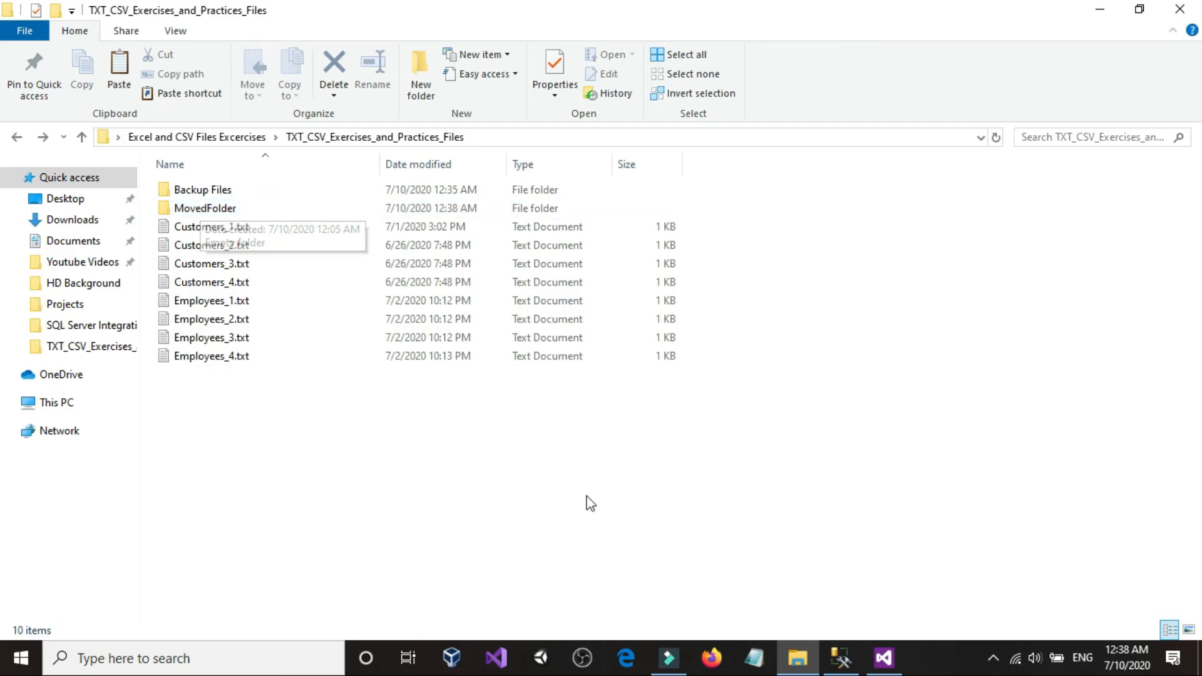
click(884, 648)
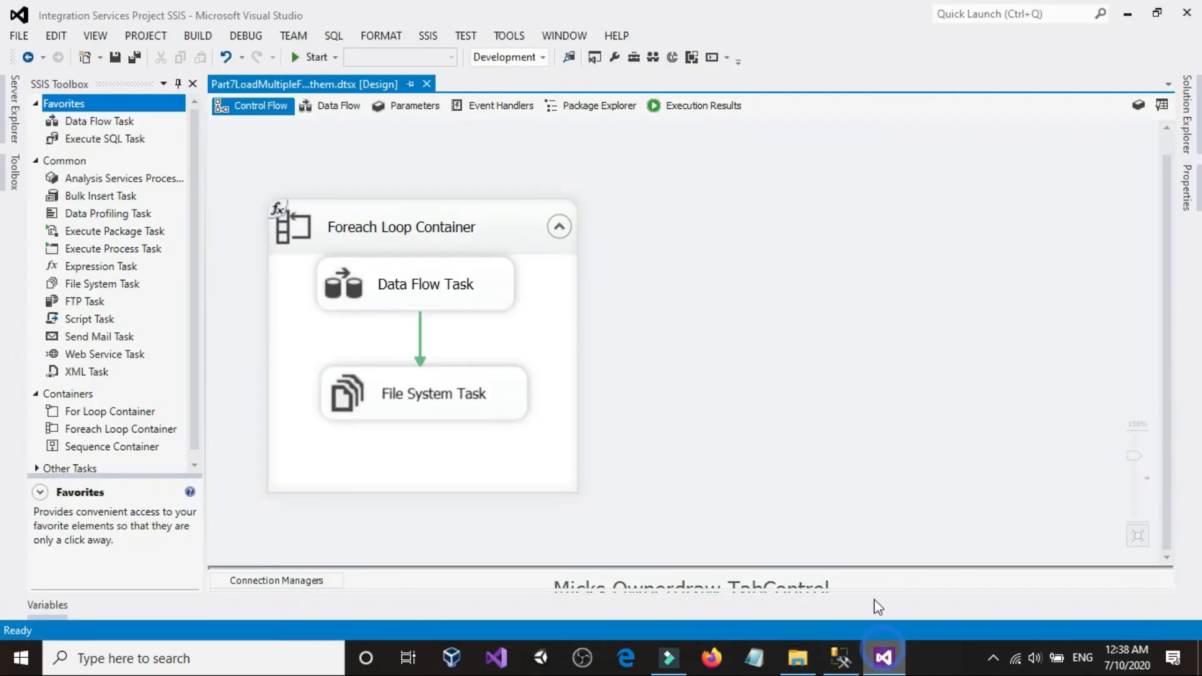
click(704, 370)
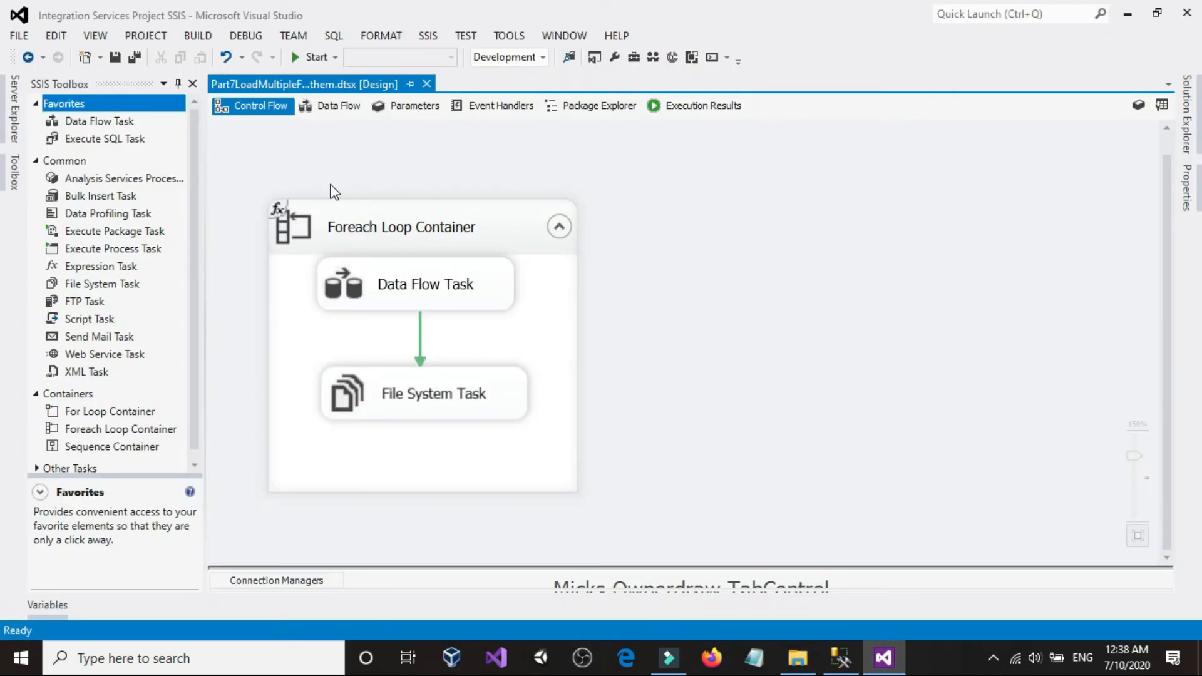
click(314, 57)
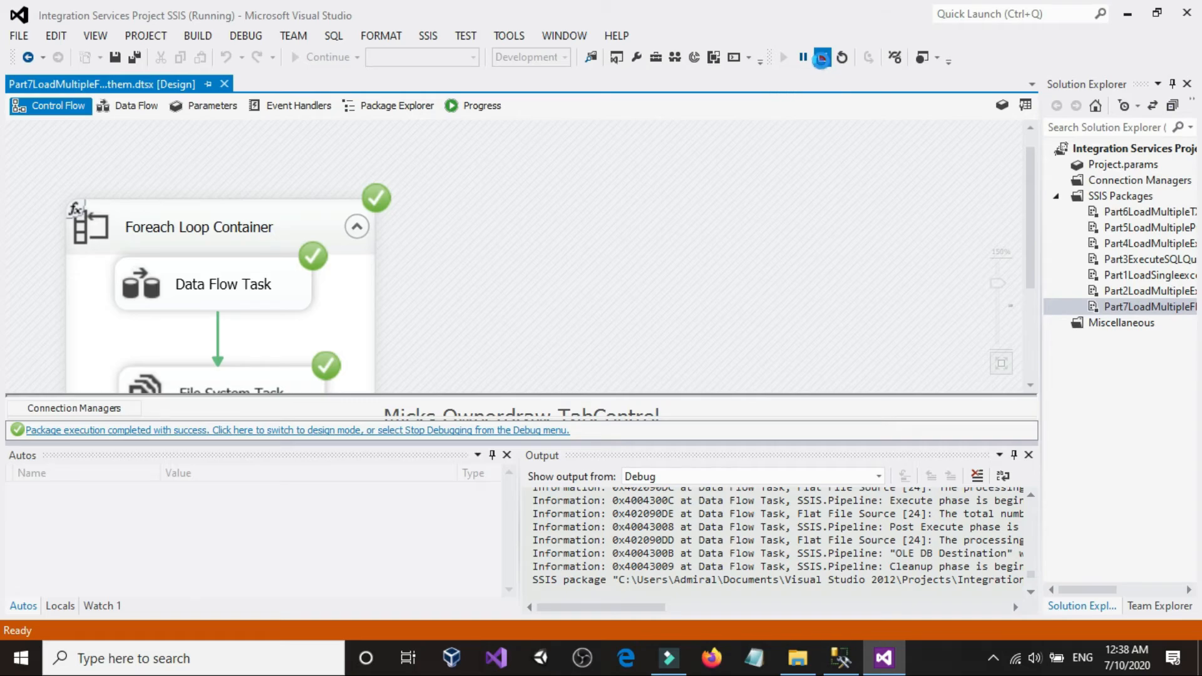
click(823, 57)
In SQL Server Management Studio, run only the select query on dbo.Customers and look through the returned rows.
click(841, 657)
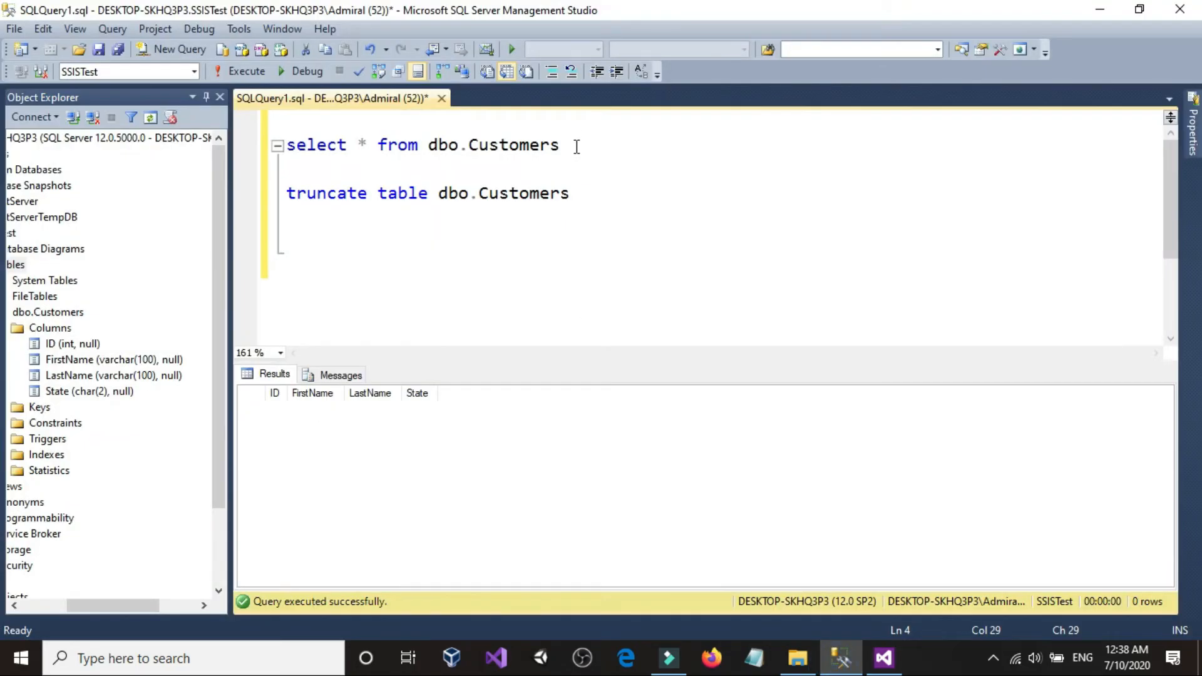
triple_click(577, 147)
click(241, 70)
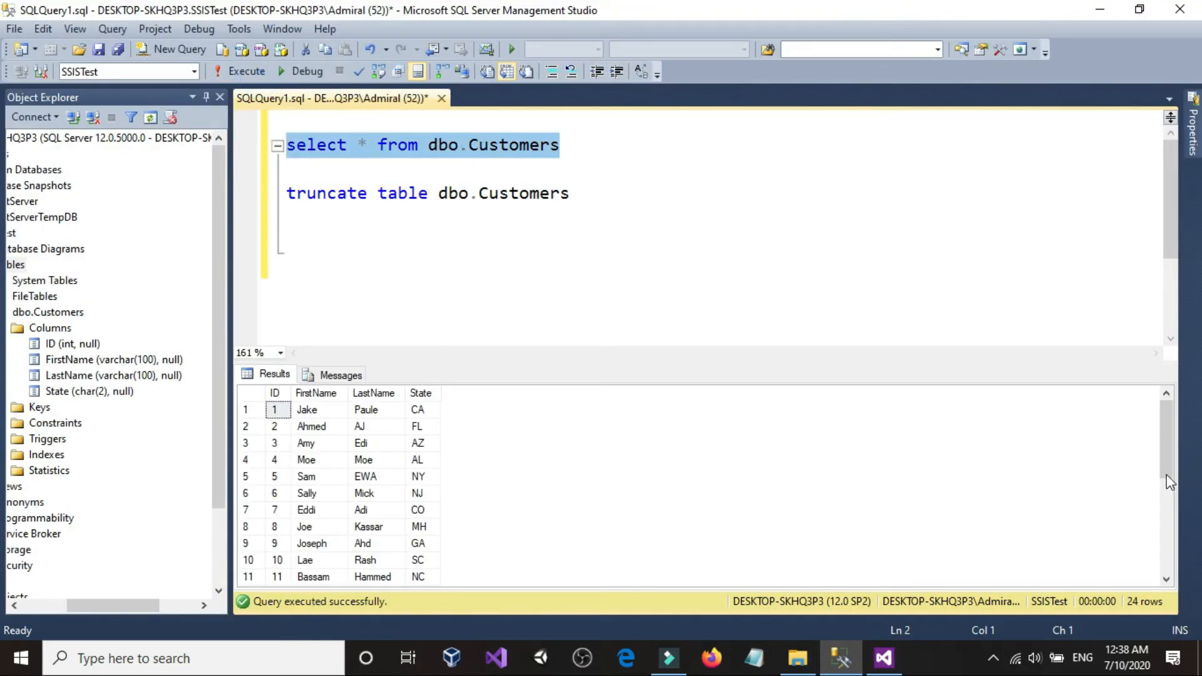
drag(293, 393, 357, 392)
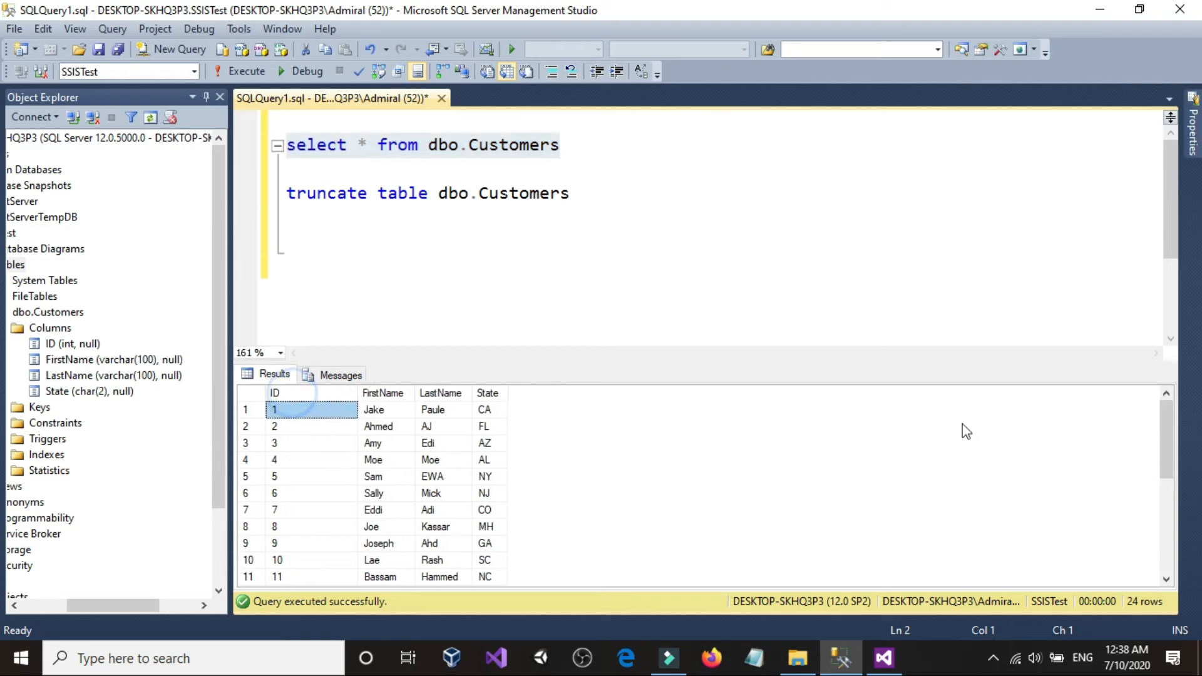
drag(1171, 422, 1171, 539)
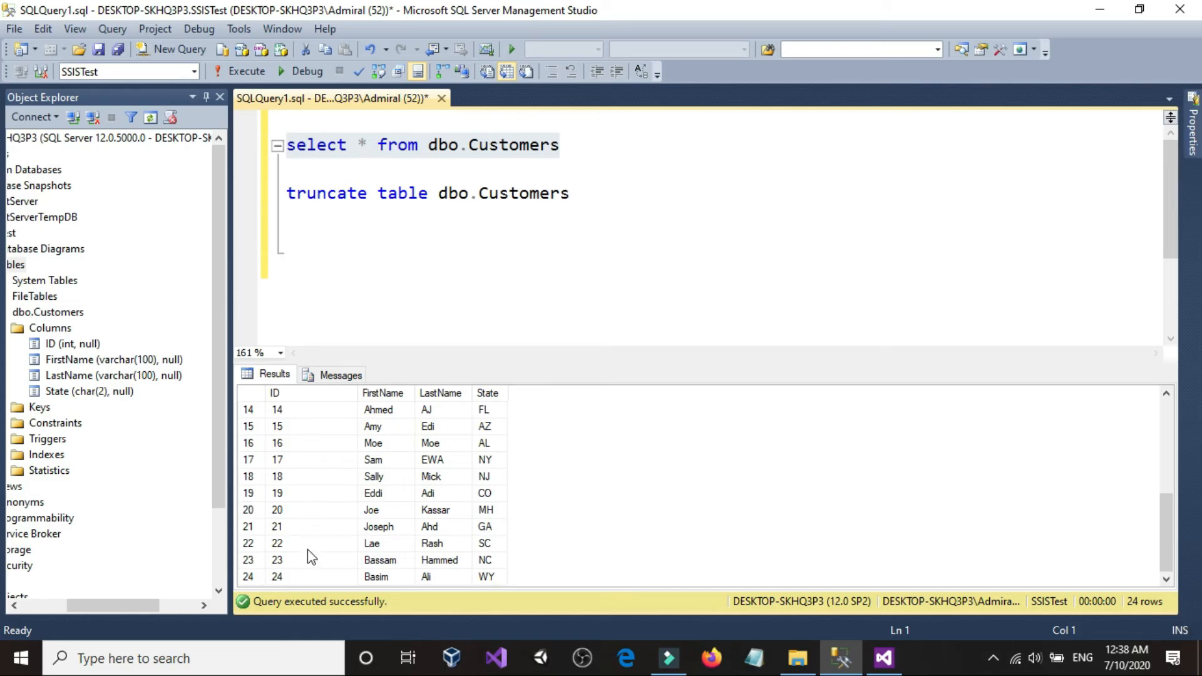
scroll(313, 557, up, 5)
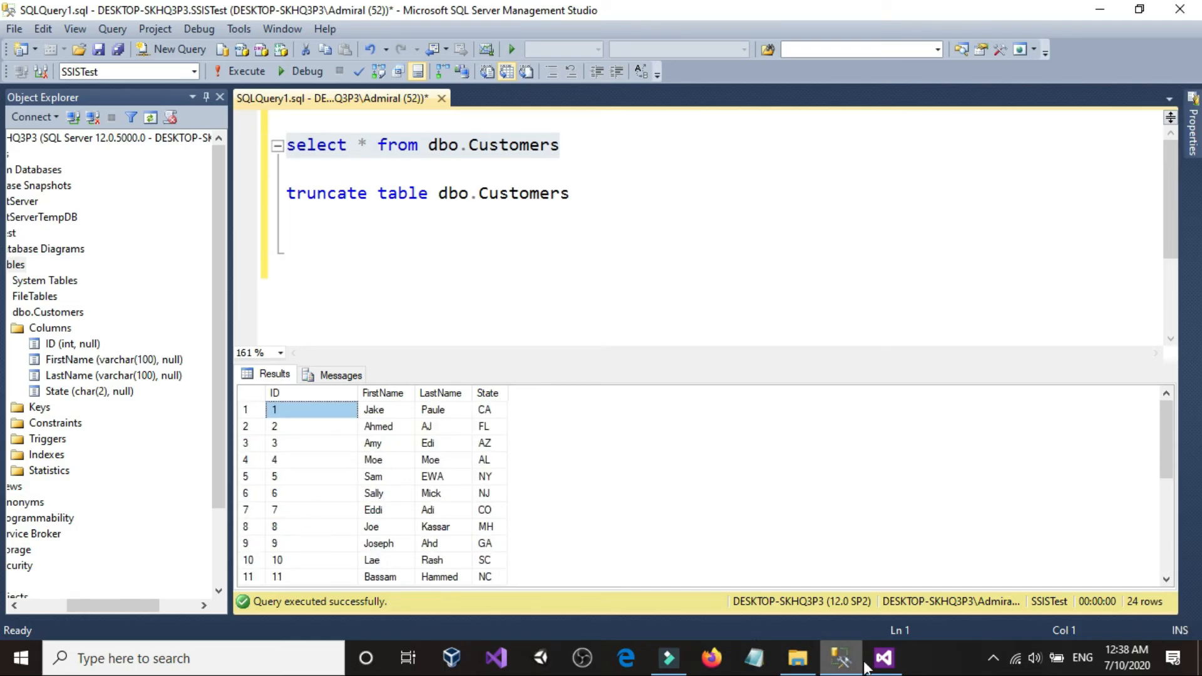
In File Explorer, open MovedFolder and examine the date-time suffix and .txt extension of the moved files' names.
click(883, 657)
click(798, 658)
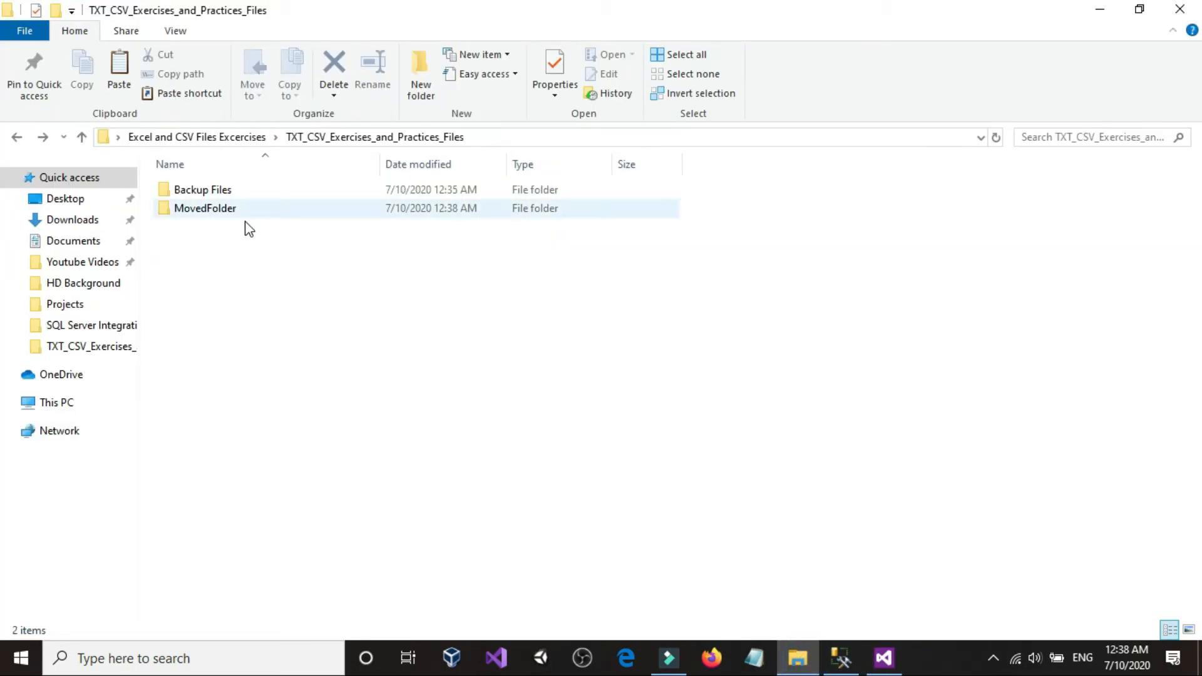
double_click(209, 209)
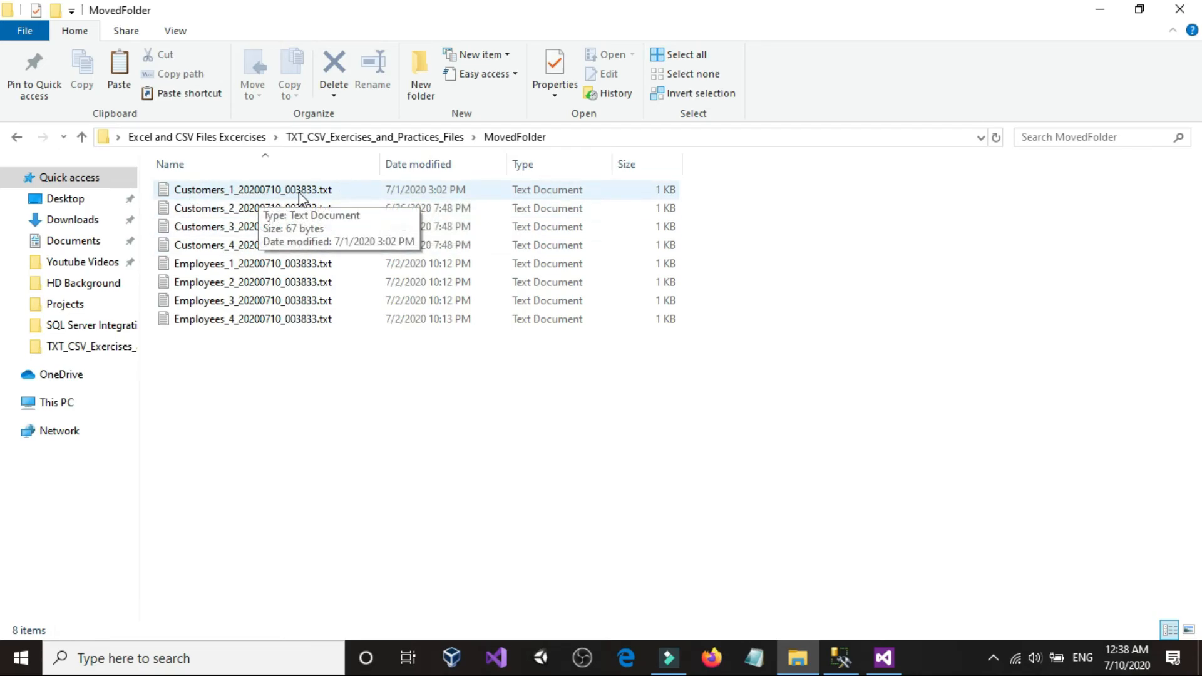
click(244, 191)
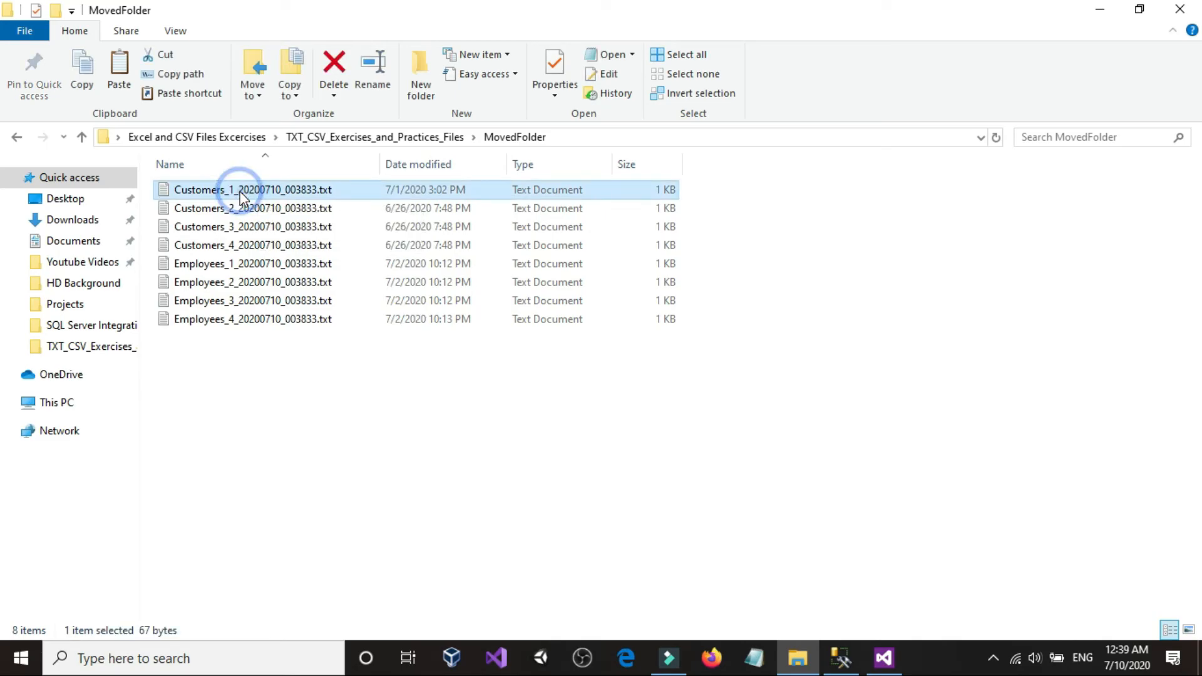
click(241, 191)
click(238, 190)
drag(285, 191, 326, 194)
click(325, 426)
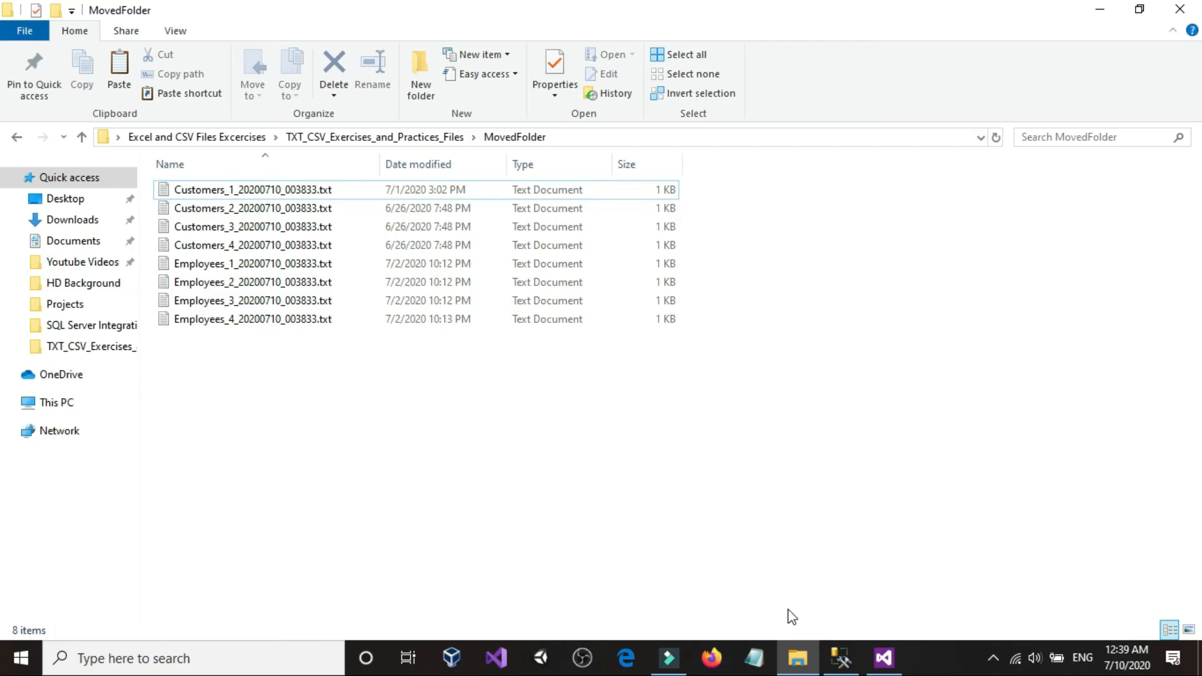
Permanently delete all the Customers and Employees text files in MovedFolder.
drag(273, 381, 256, 171)
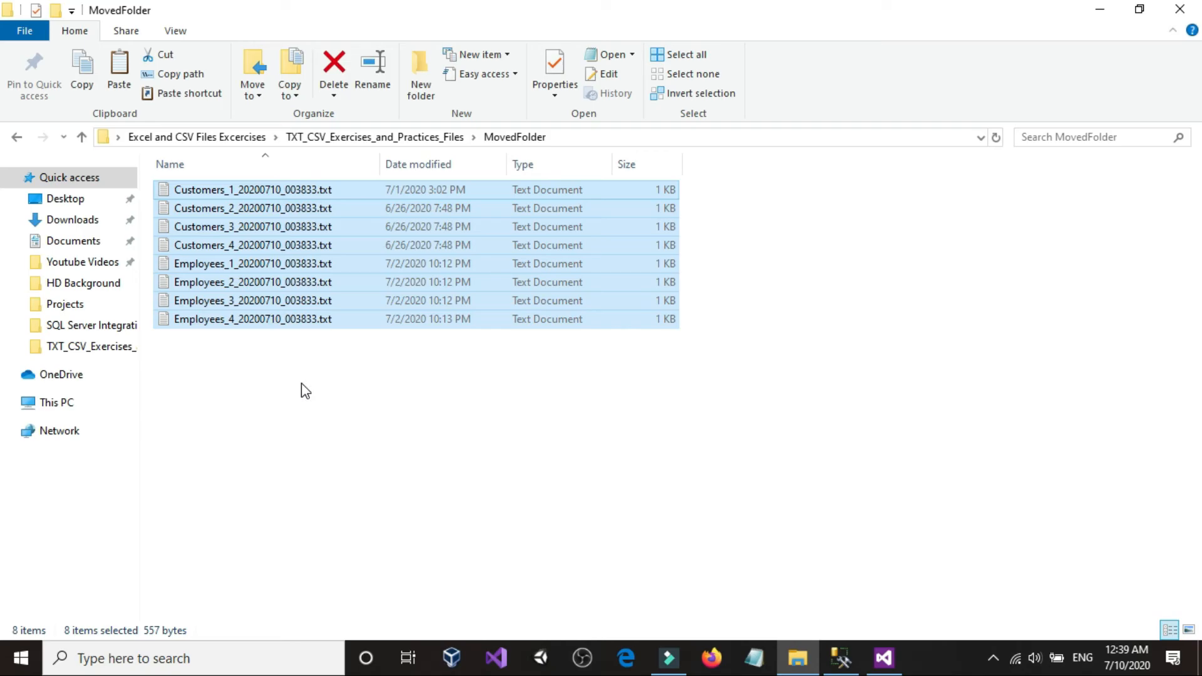
key(shift+Delete)
key(Return)
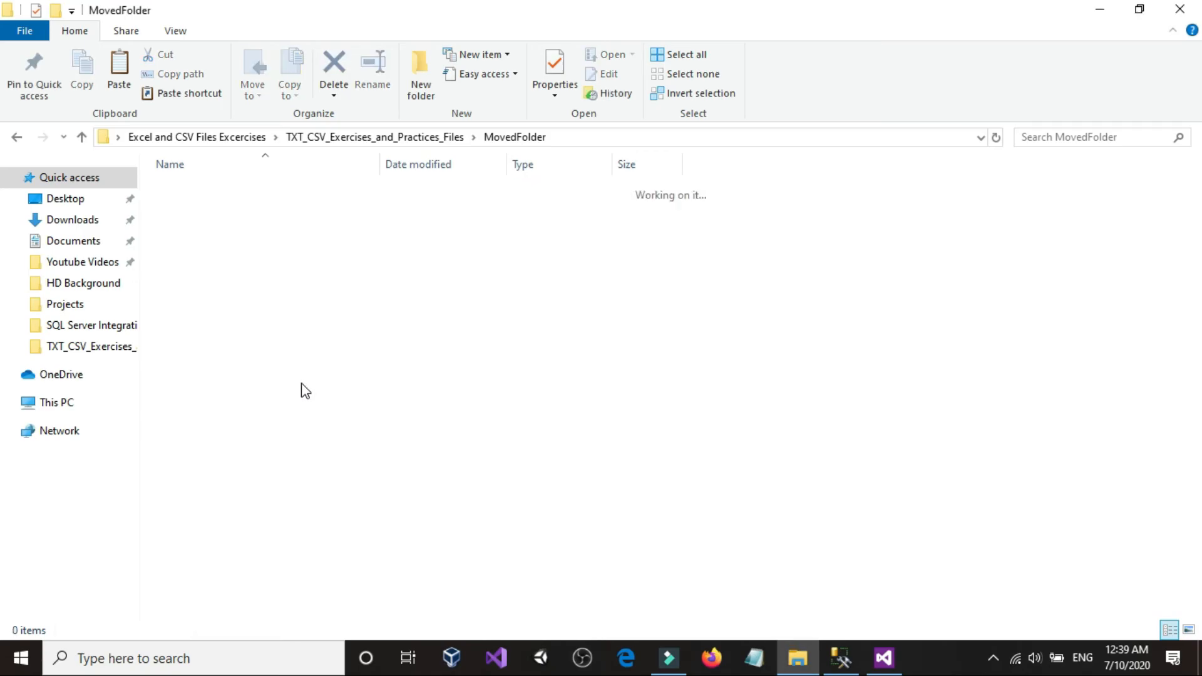
Copy the Customers_1 to 4 and Employees_1 to 4 text files from Backup Files into the TXT_CSV_Exercises_and_Practices_Files folder.
click(22, 139)
double_click(189, 187)
drag(214, 456, 211, 350)
ctrl+click(205, 245)
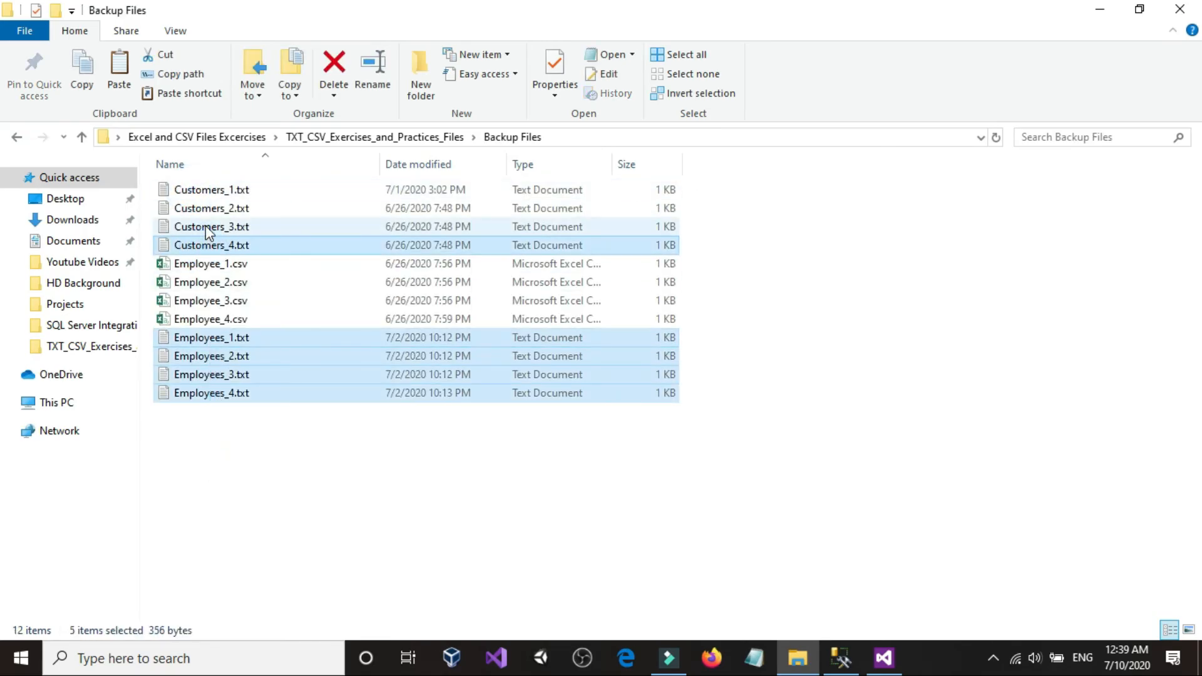
ctrl+click(211, 227)
ctrl+click(219, 209)
ctrl+click(220, 191)
right_click(216, 229)
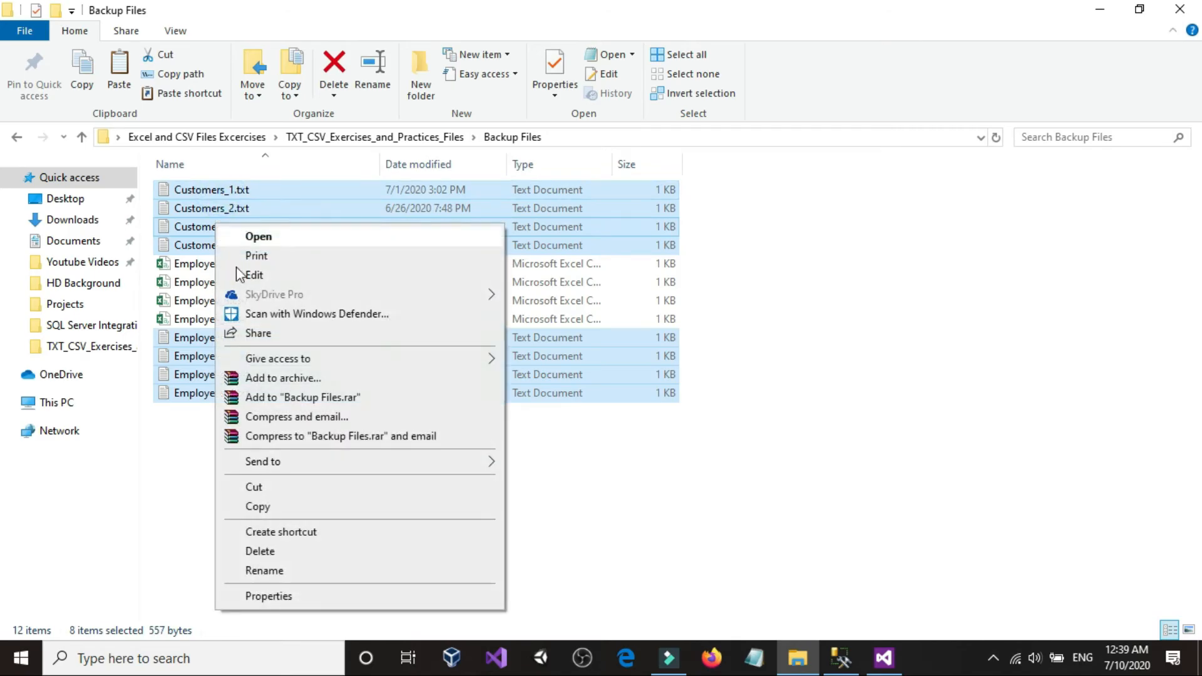
click(255, 506)
click(19, 142)
right_click(228, 290)
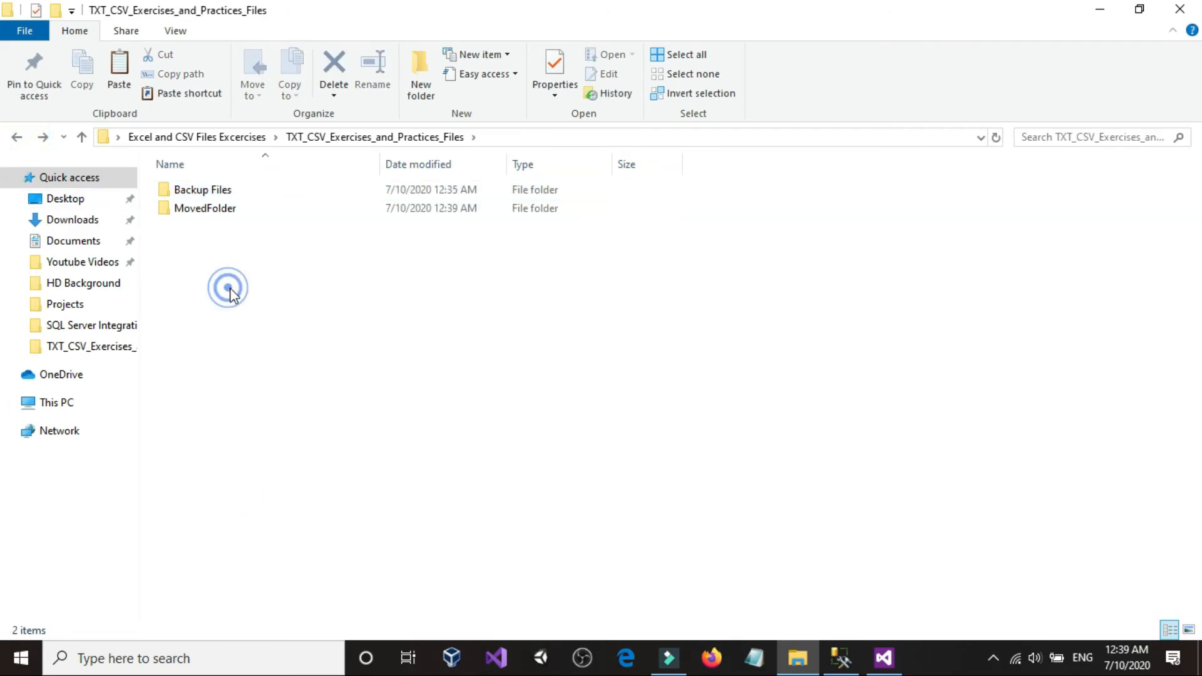
click(274, 411)
click(518, 443)
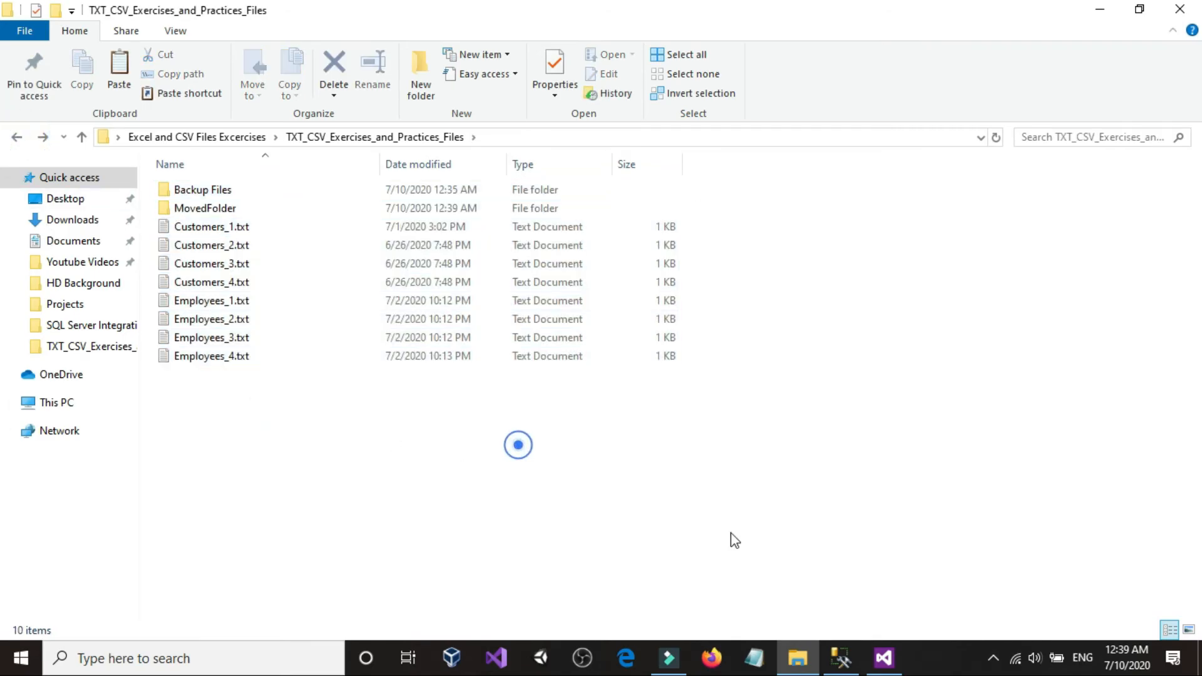
Switch to SQL Server Management Studio and run the full script again to truncate dbo.Customers.
click(839, 658)
click(569, 276)
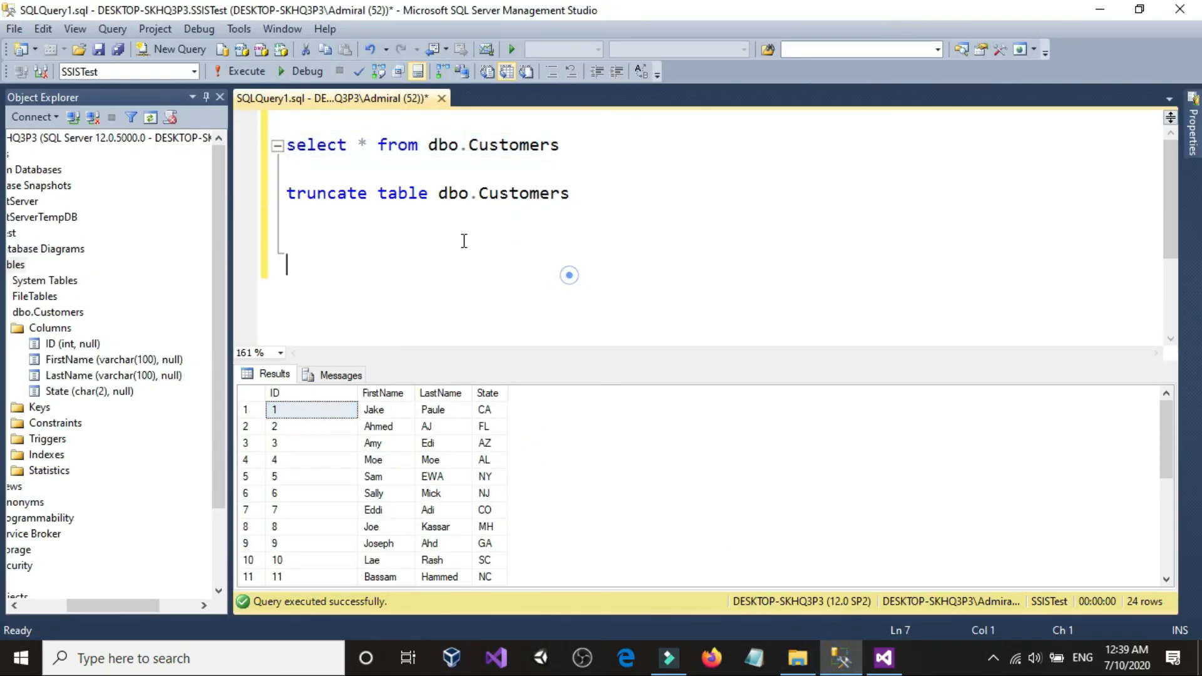
click(247, 70)
In Visual Studio, widen the Foreach Loop Container and rearrange its Data Flow Task and File System Task to free space on their right.
click(884, 657)
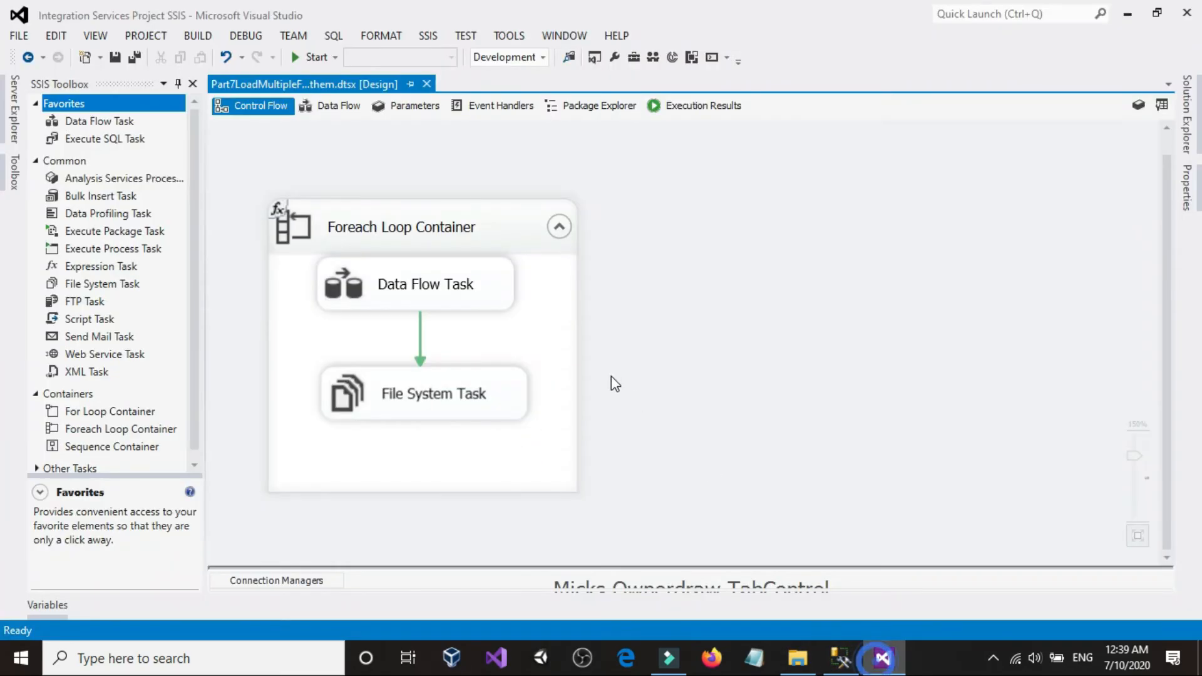
click(525, 249)
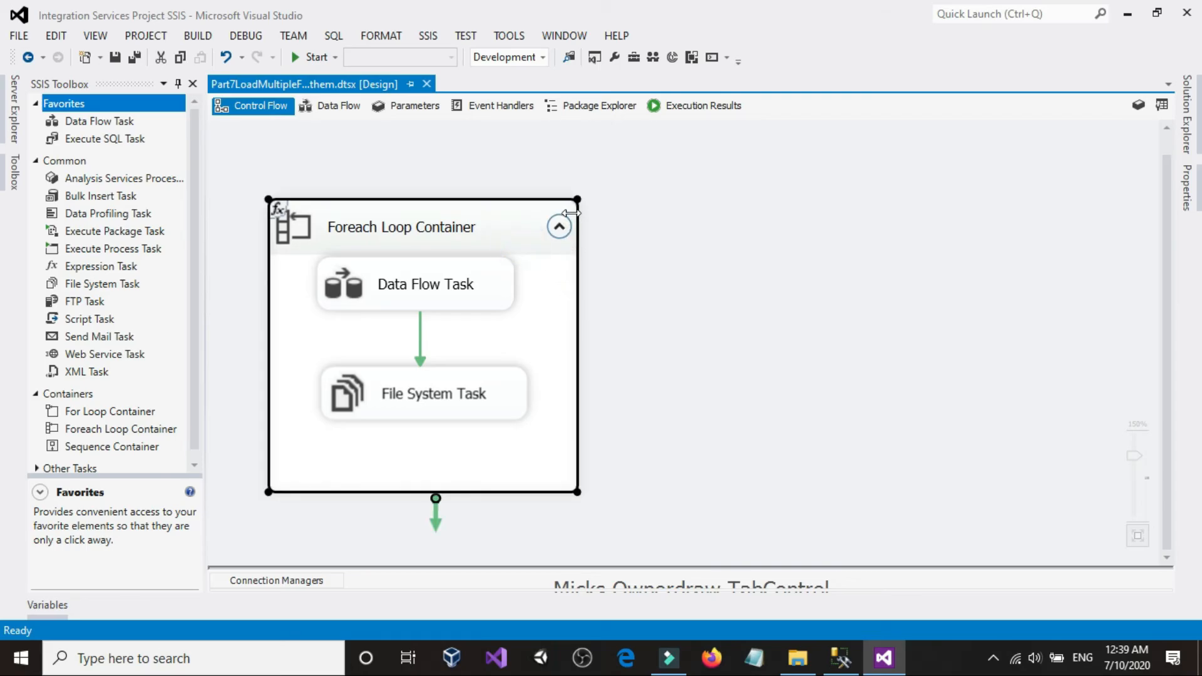
drag(576, 199, 808, 190)
drag(425, 409, 394, 424)
drag(423, 280, 410, 317)
drag(423, 397, 421, 424)
drag(424, 289, 481, 345)
drag(448, 410, 428, 438)
drag(483, 336, 473, 337)
click(665, 355)
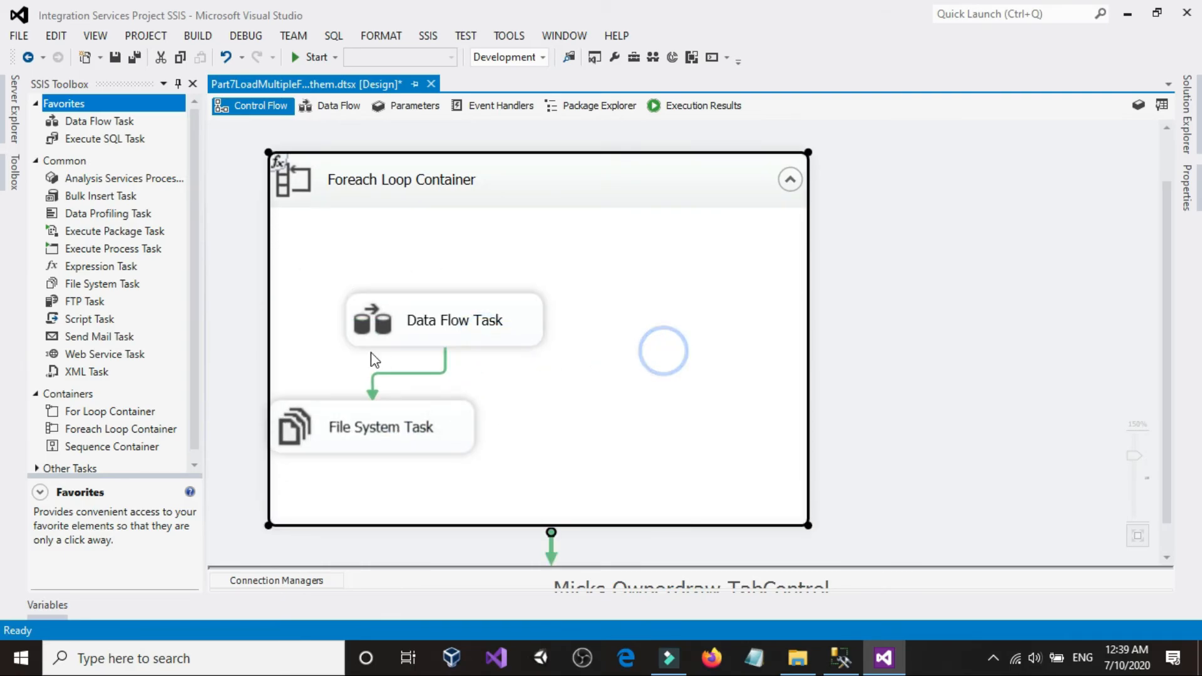
Add a Script Task to the Foreach Loop Container, connect its output to the Data Flow Task, and place it to the upper right.
drag(95, 326, 689, 267)
drag(702, 323, 505, 330)
drag(679, 290, 656, 277)
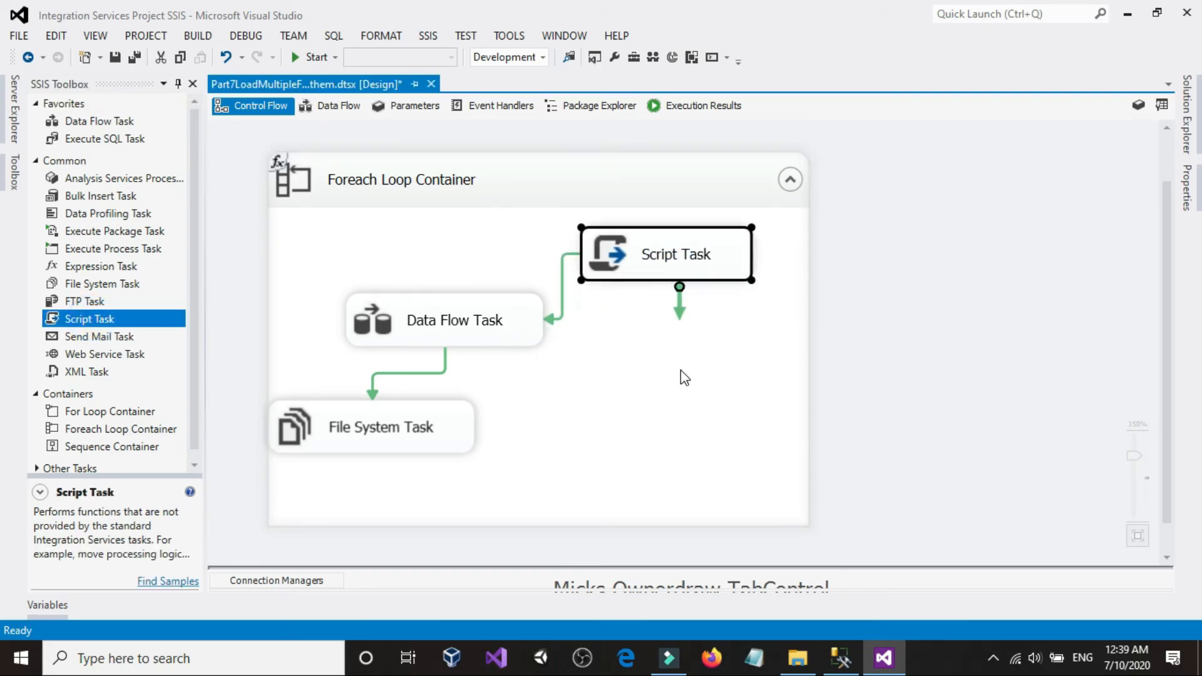
click(680, 369)
Open the Script Task for editing and choose Microsoft Visual C# 2012 as its script language.
double_click(664, 257)
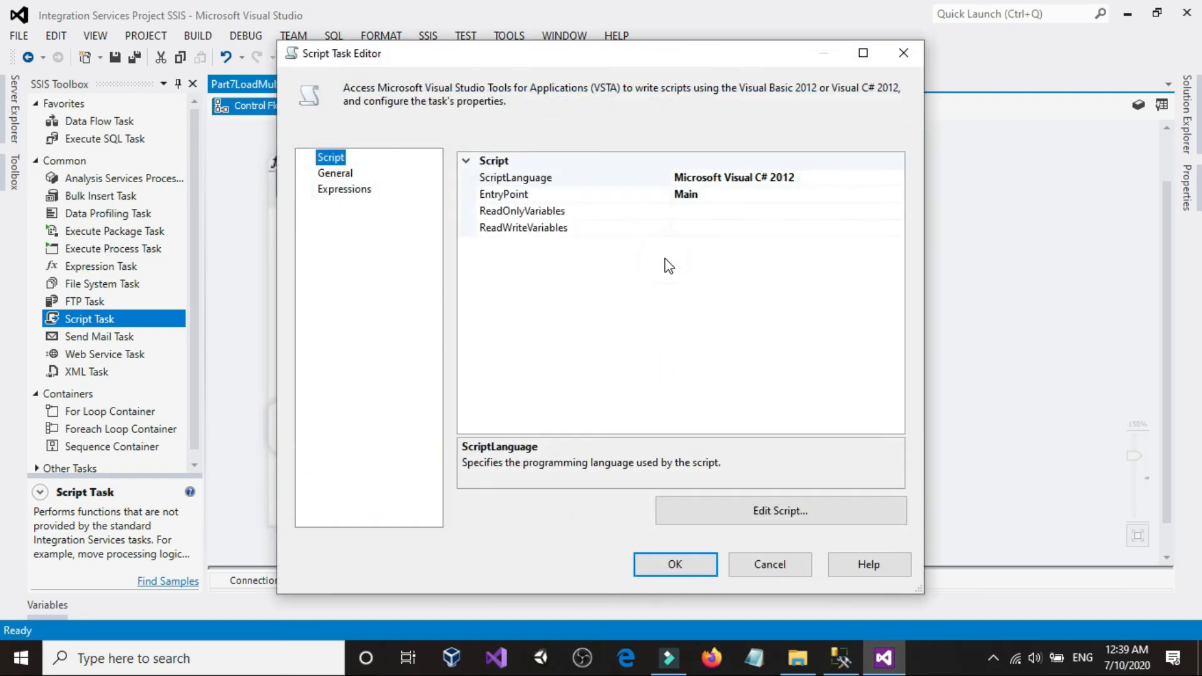
click(850, 177)
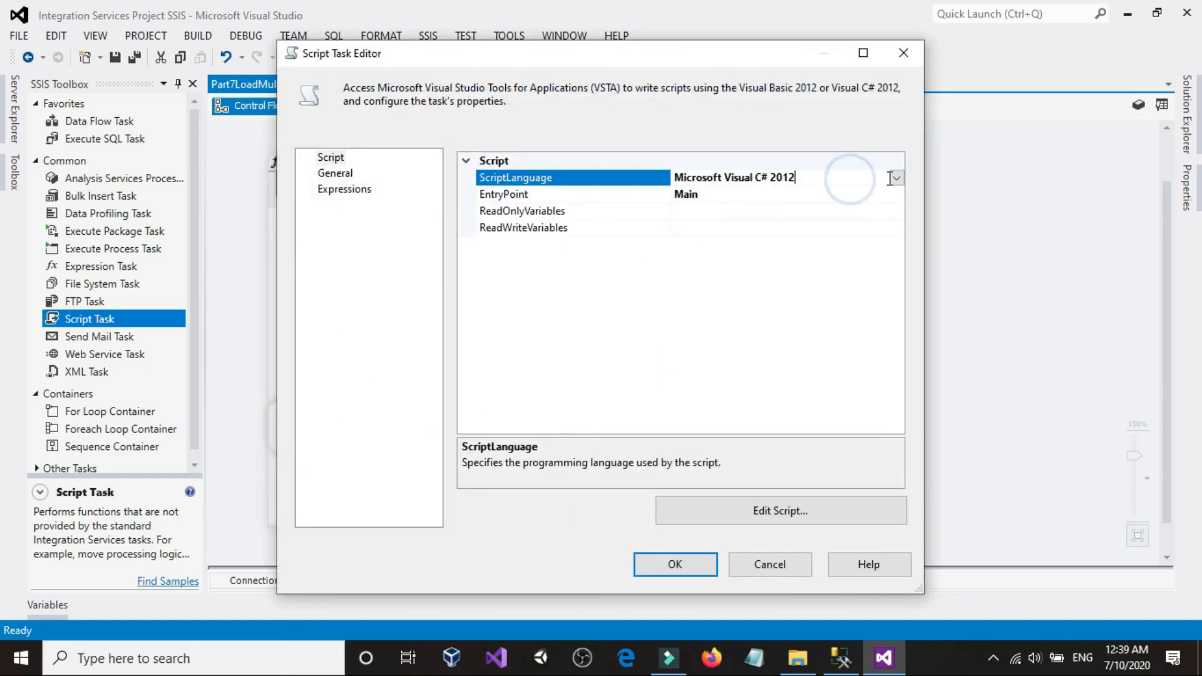
click(895, 178)
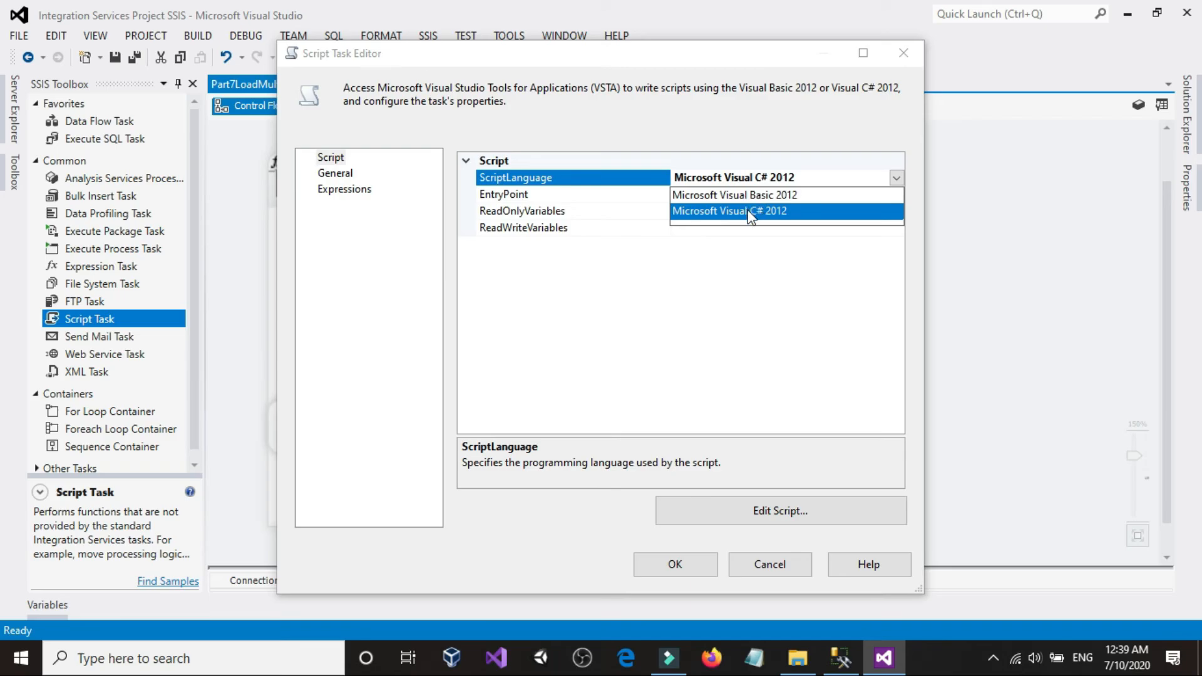
click(813, 216)
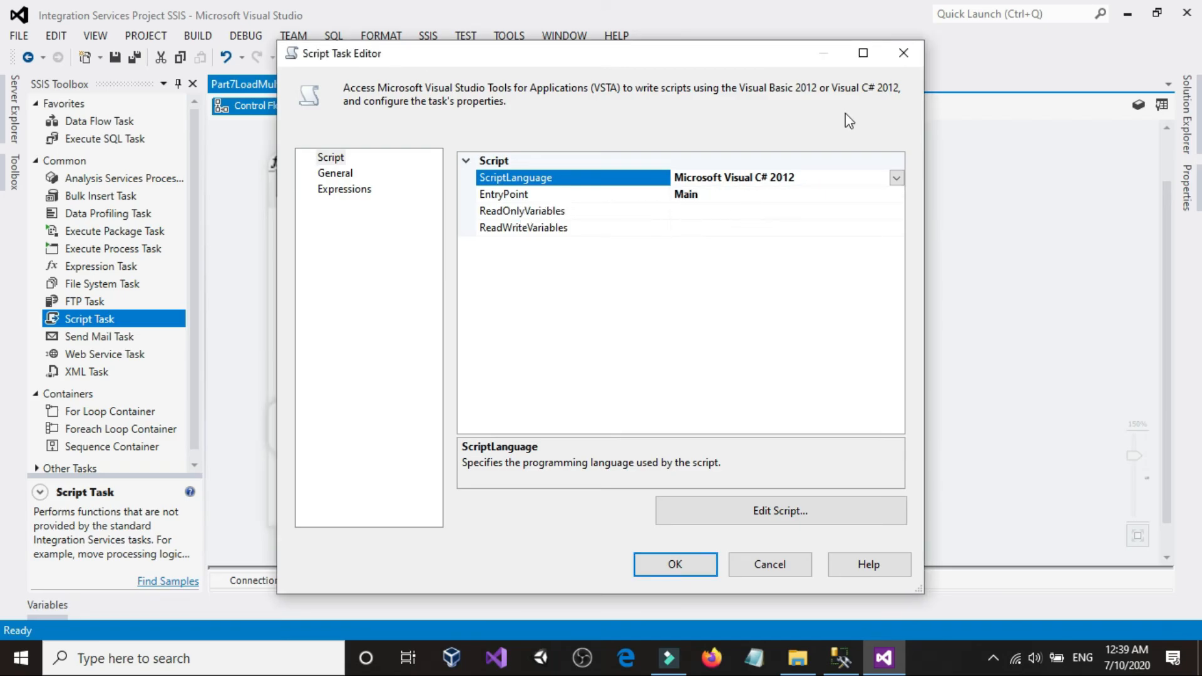
Assign User::FileName to the Script Task's ReadOnlyVariables.
click(701, 214)
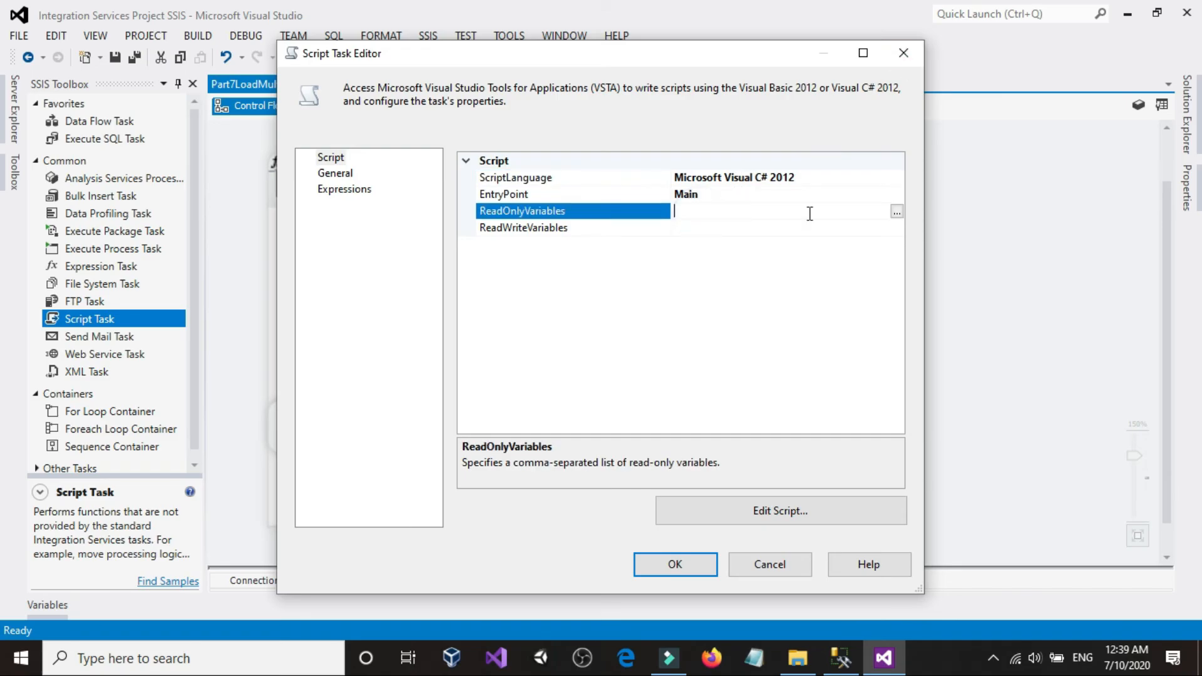
click(896, 212)
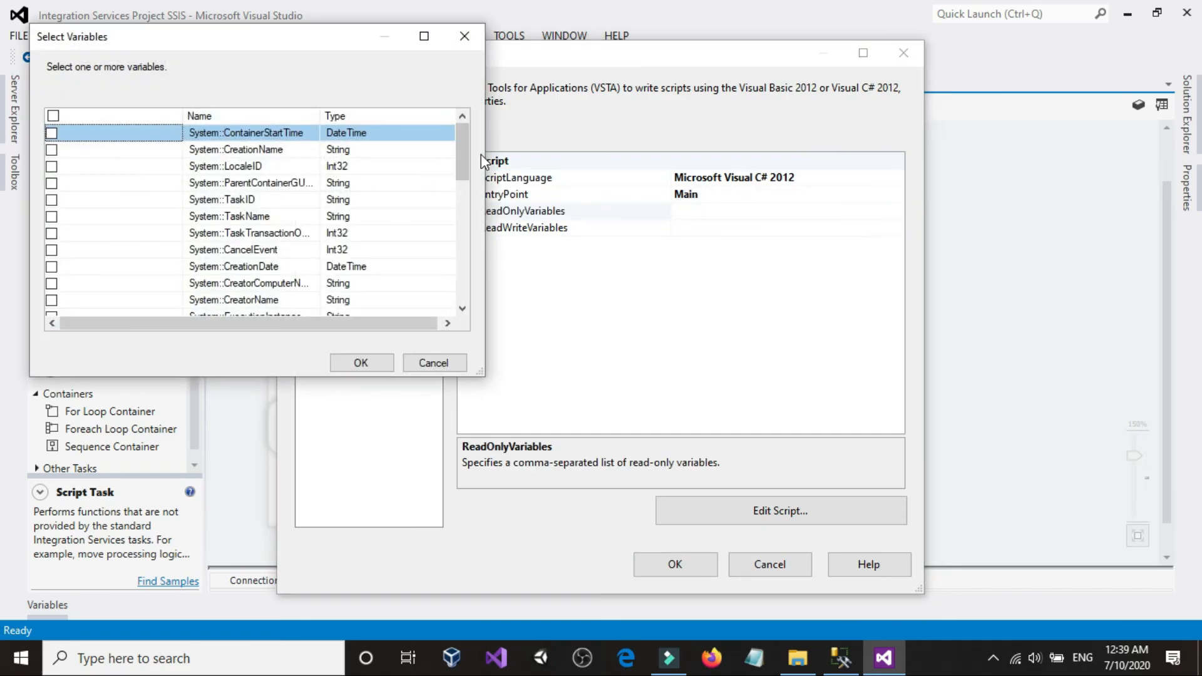
drag(464, 153, 456, 220)
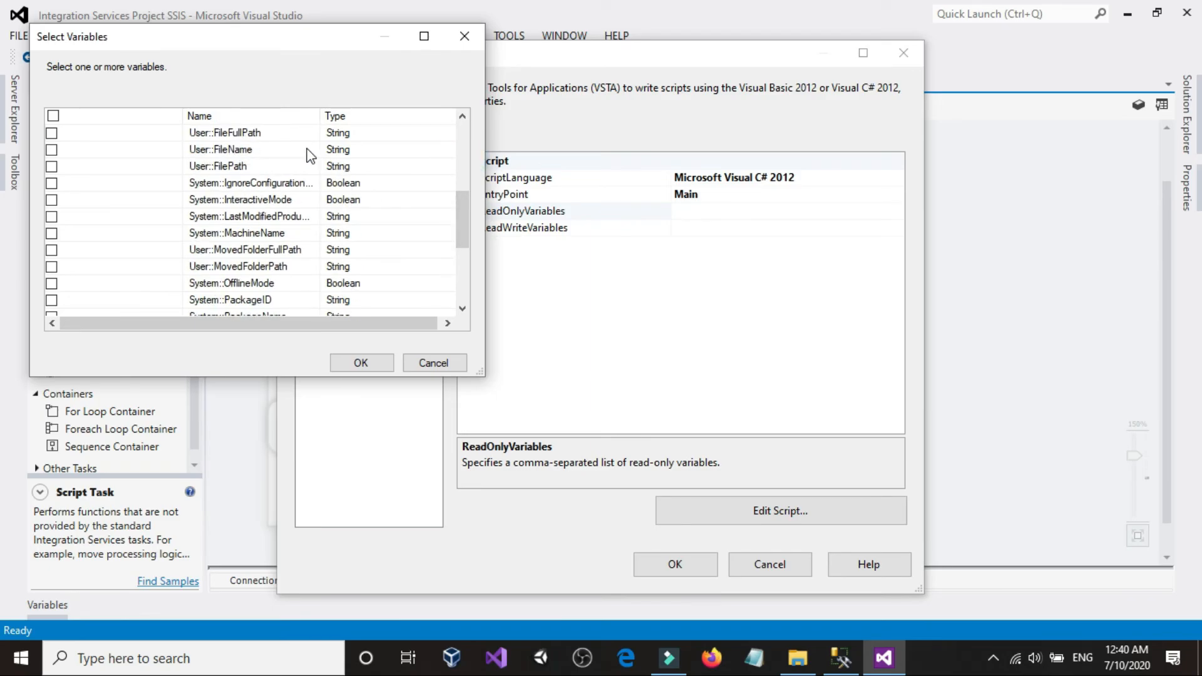
click(52, 150)
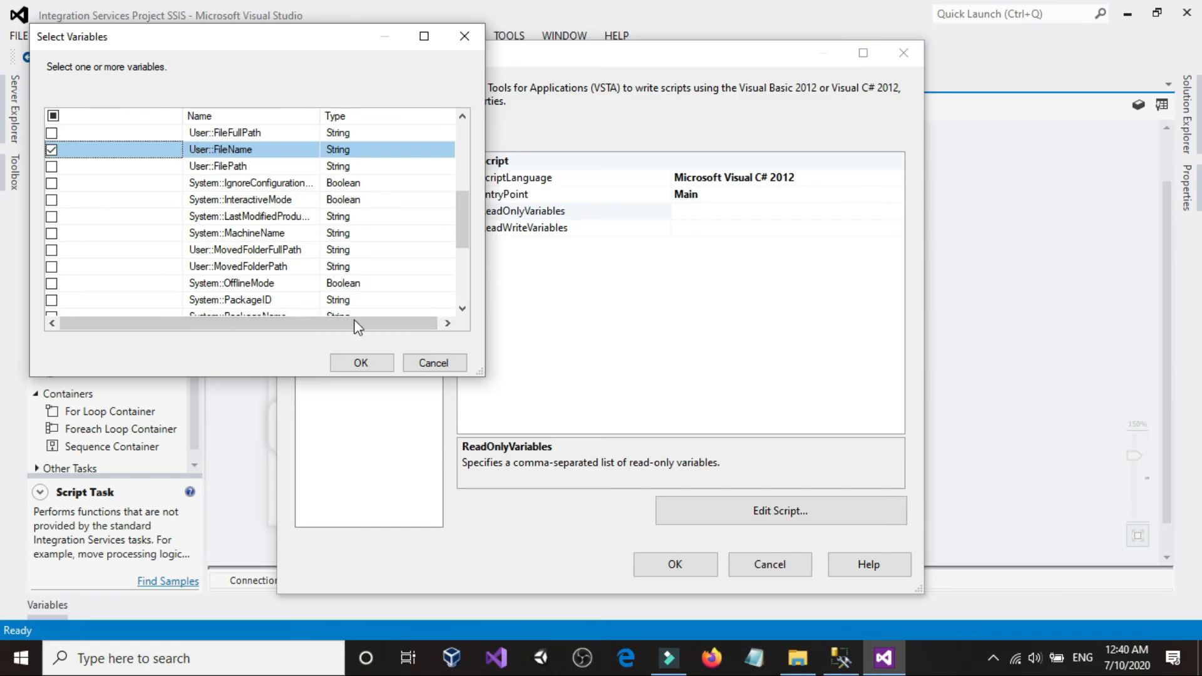
click(362, 364)
Open the task's script for editing and begin a MessageBox.Show( call under the TODO comment in Main().
click(759, 510)
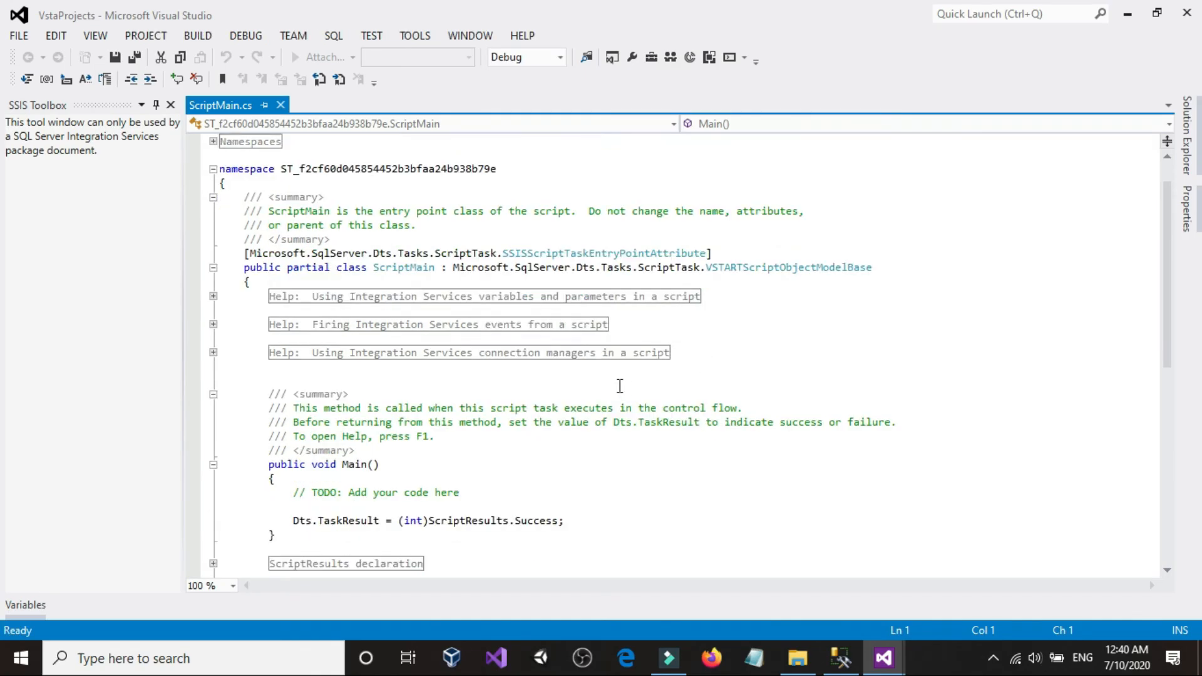
scroll(620, 386, down, 1)
click(365, 464)
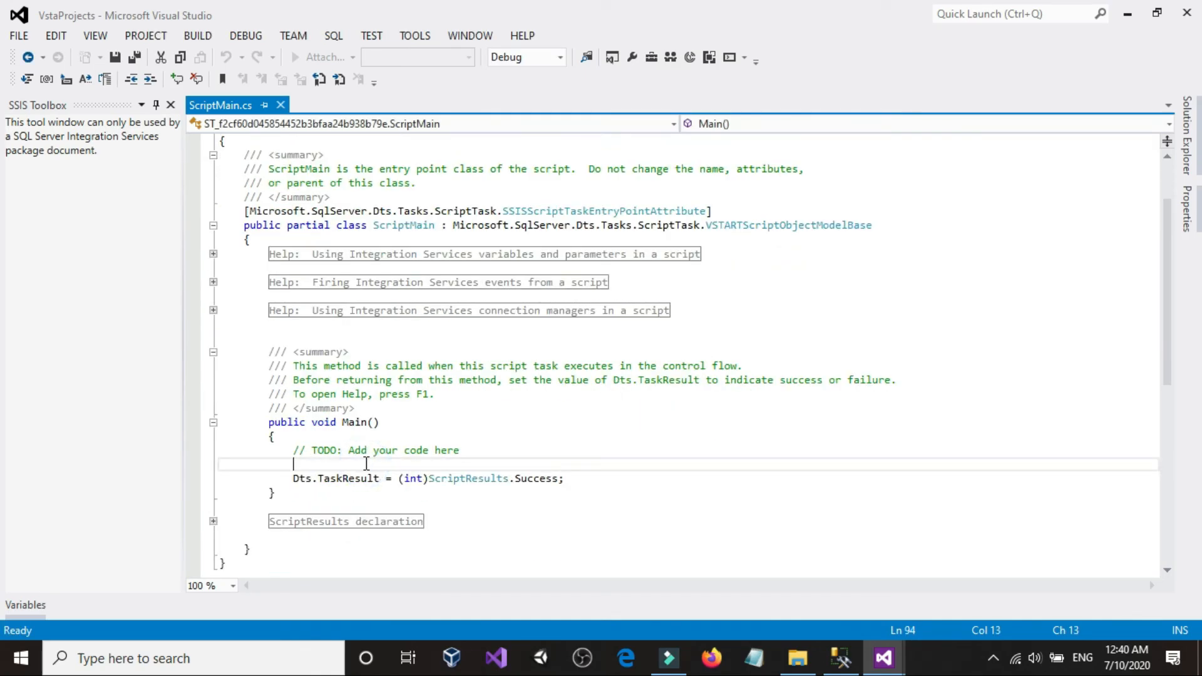
text(Messag)
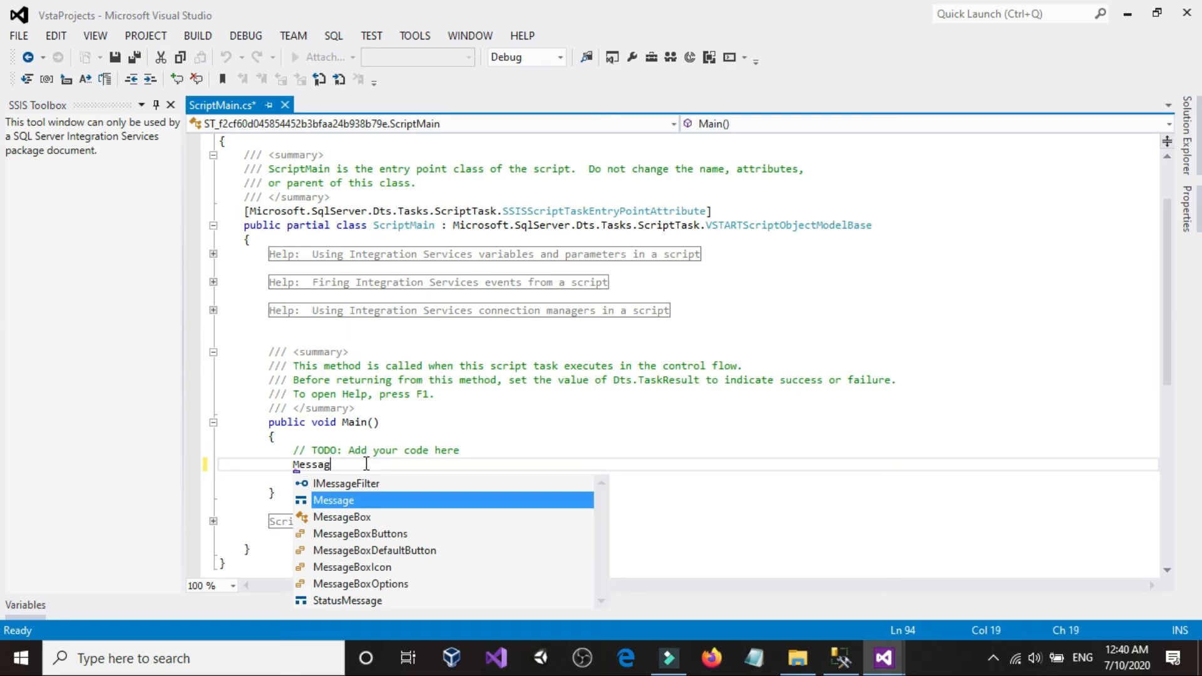
text(ebox)
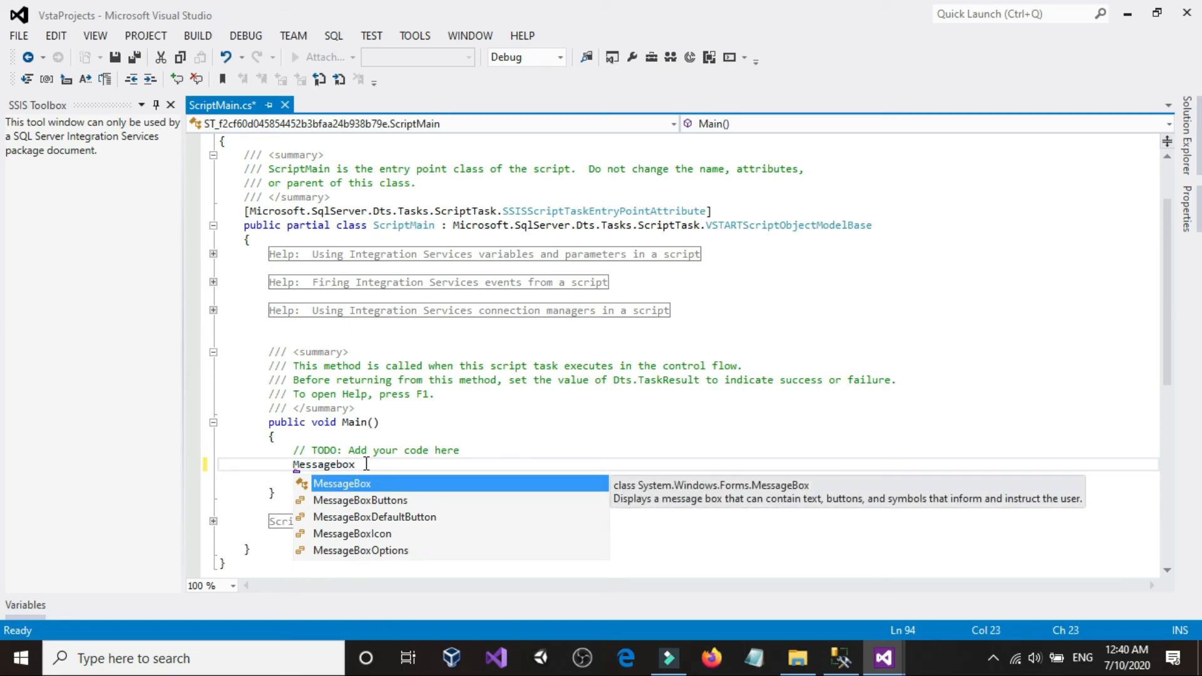
text(.show)
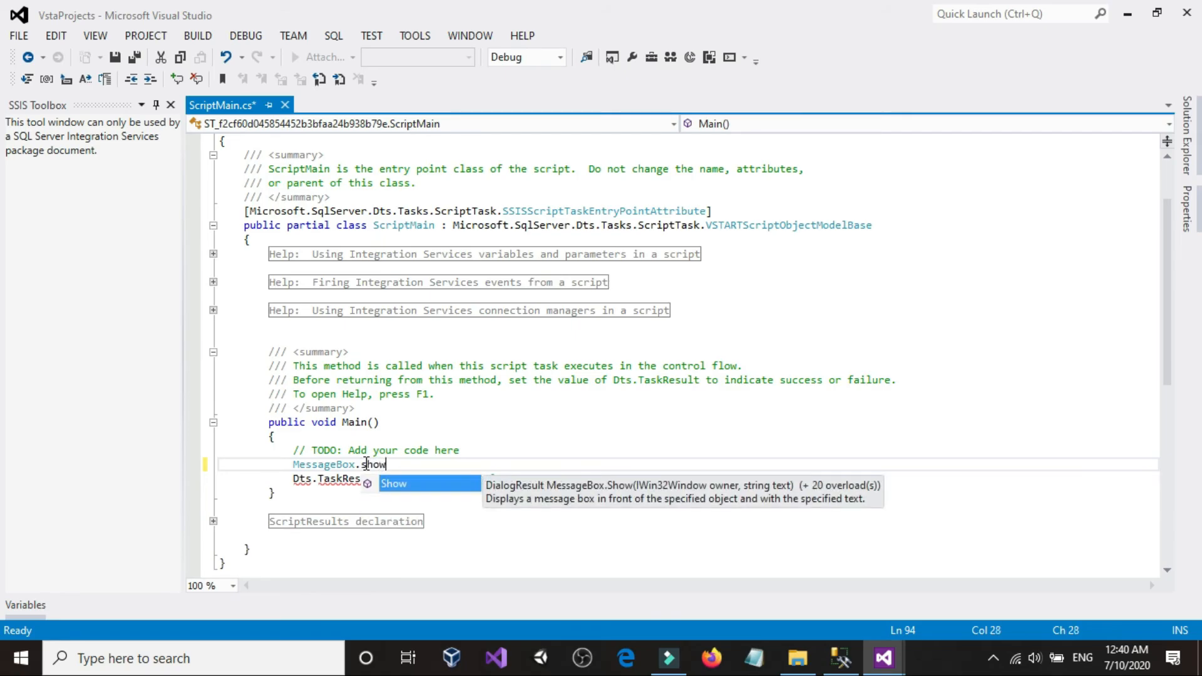
key(Tab)
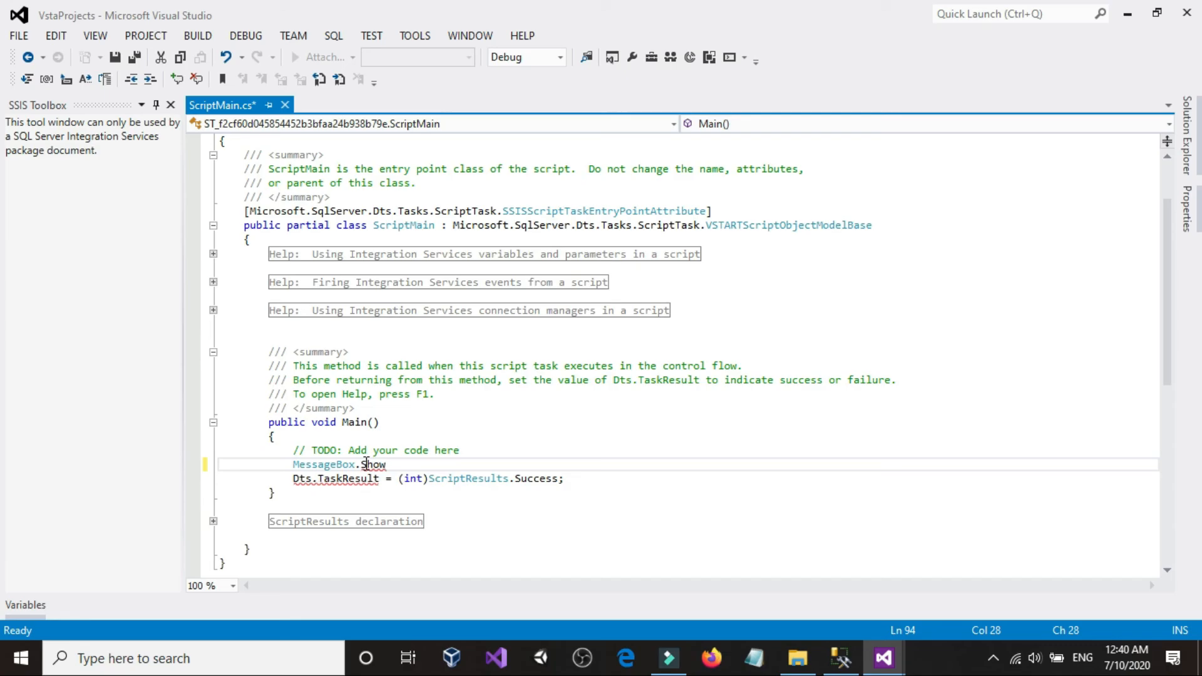
text(()
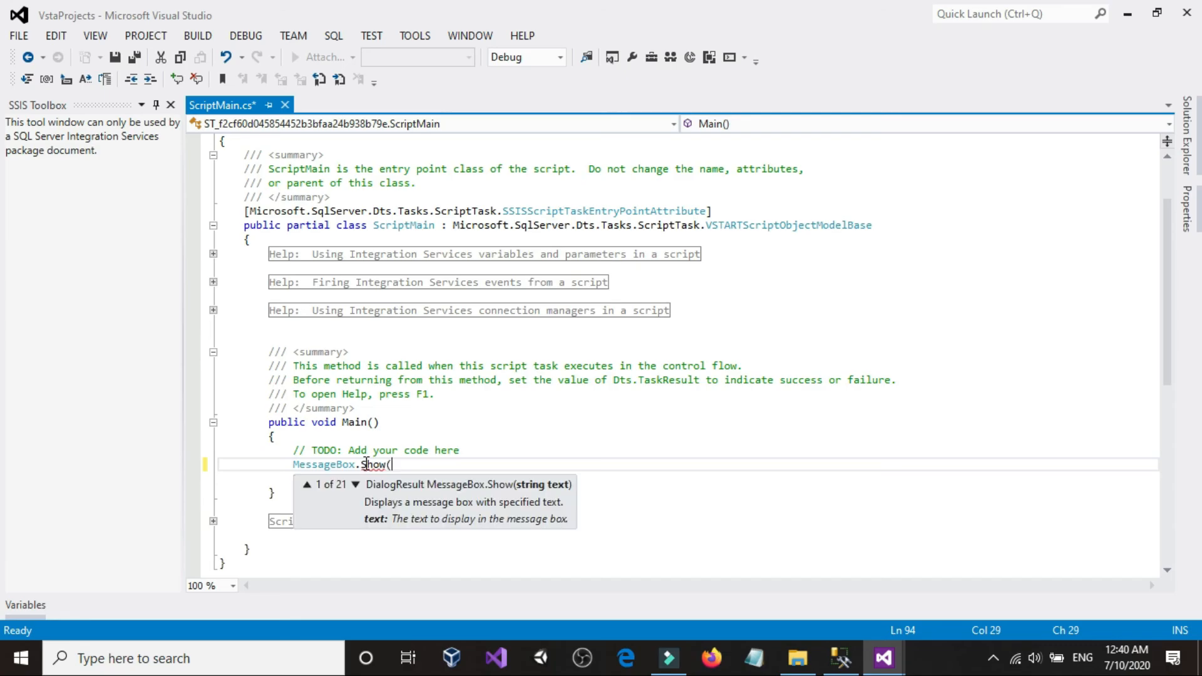
Complete the message box call with the argument Dts.Variables["User::FileName"].Value.ToString() and end the statement with a semicolon.
text(Dts.)
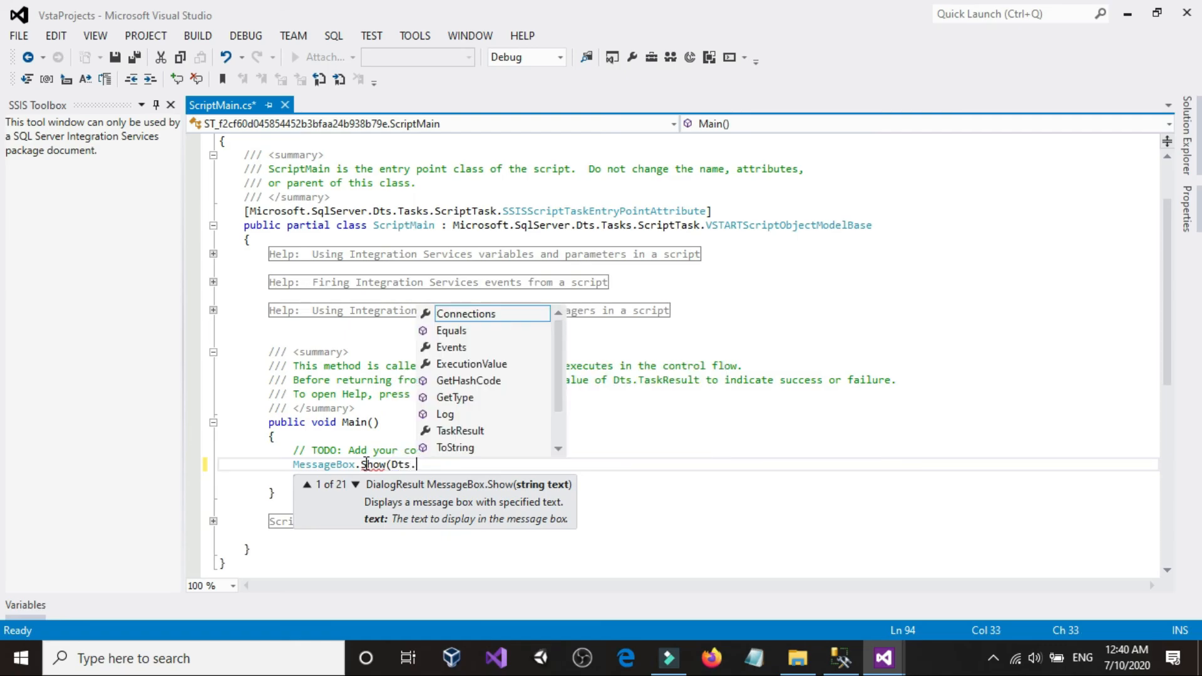
text(variables)
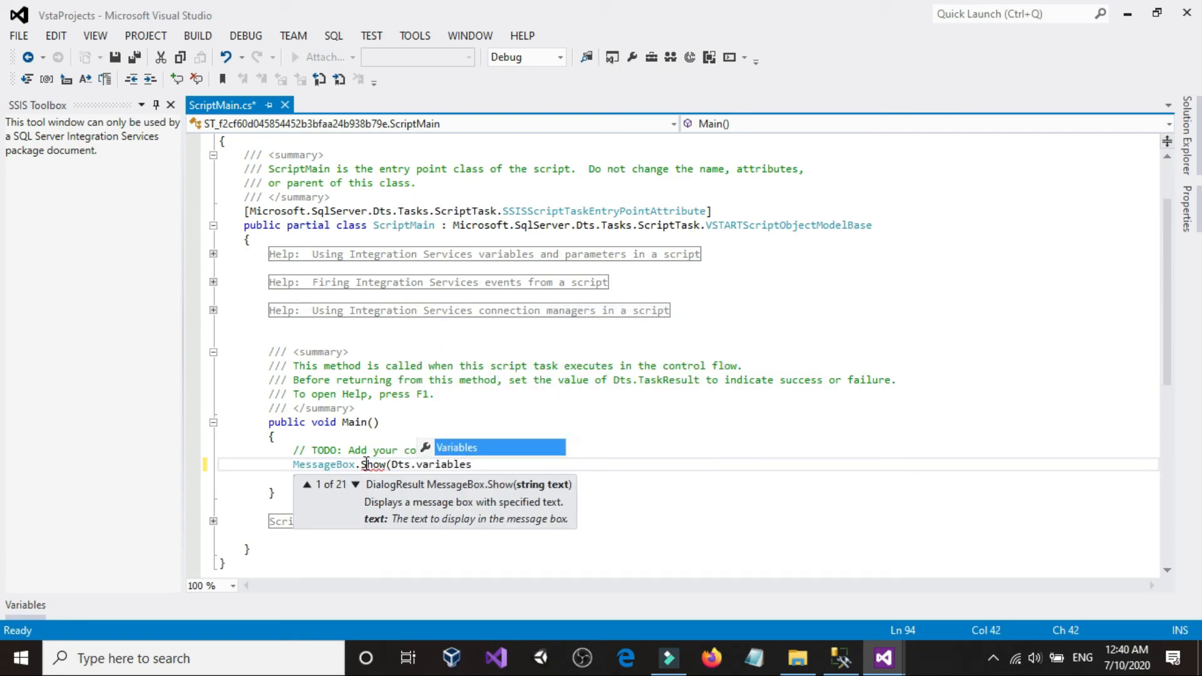
text([)
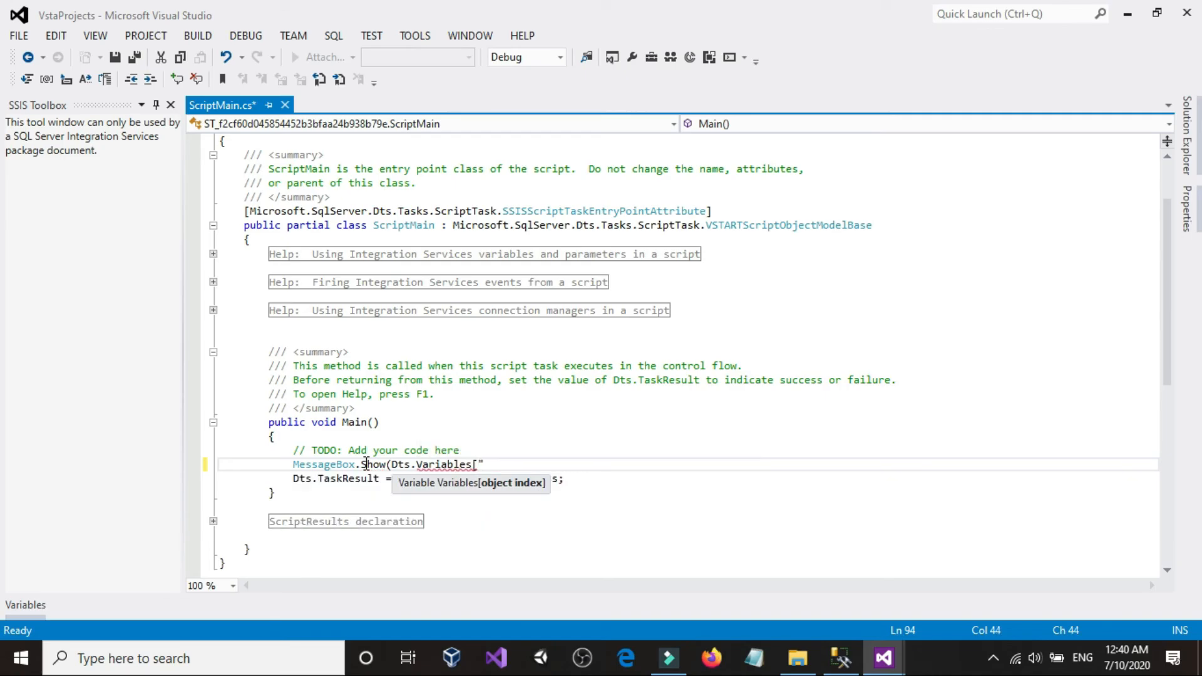
text("User::)
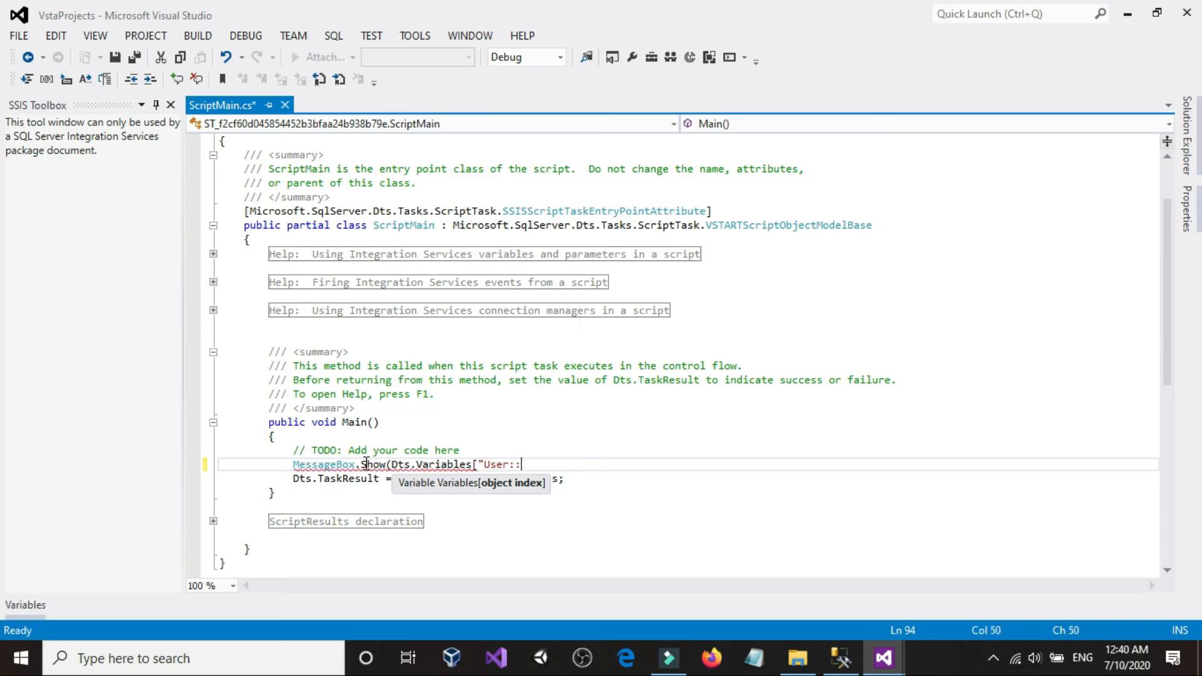
text(FileName")
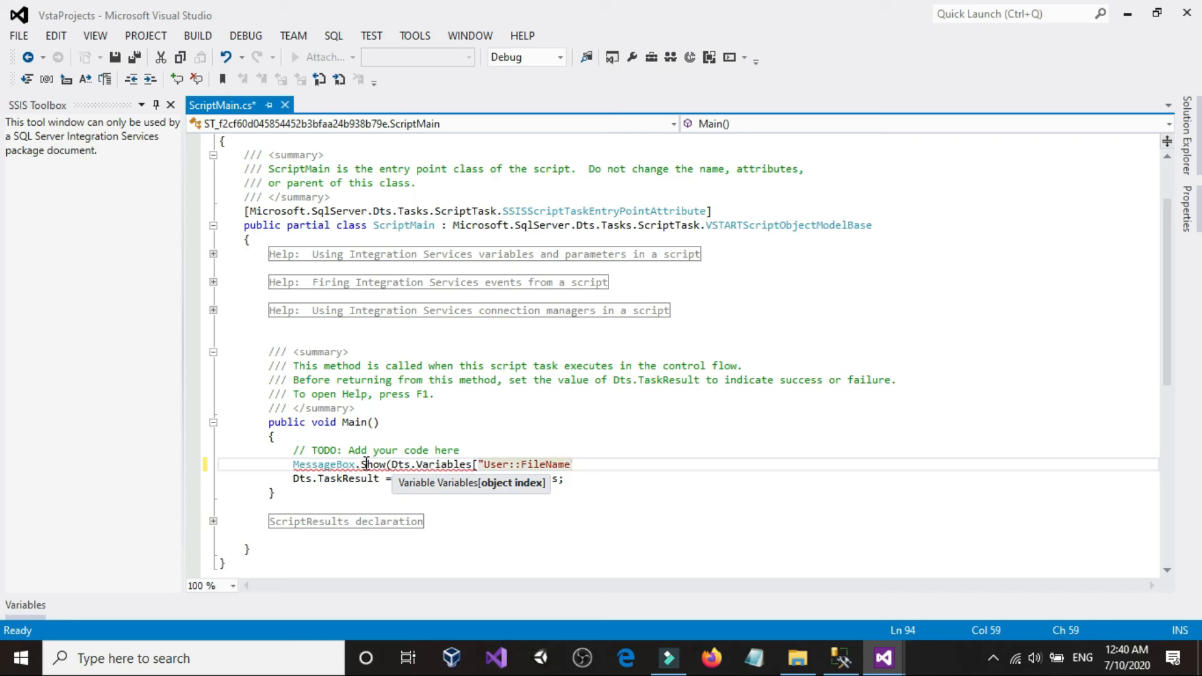
text(])
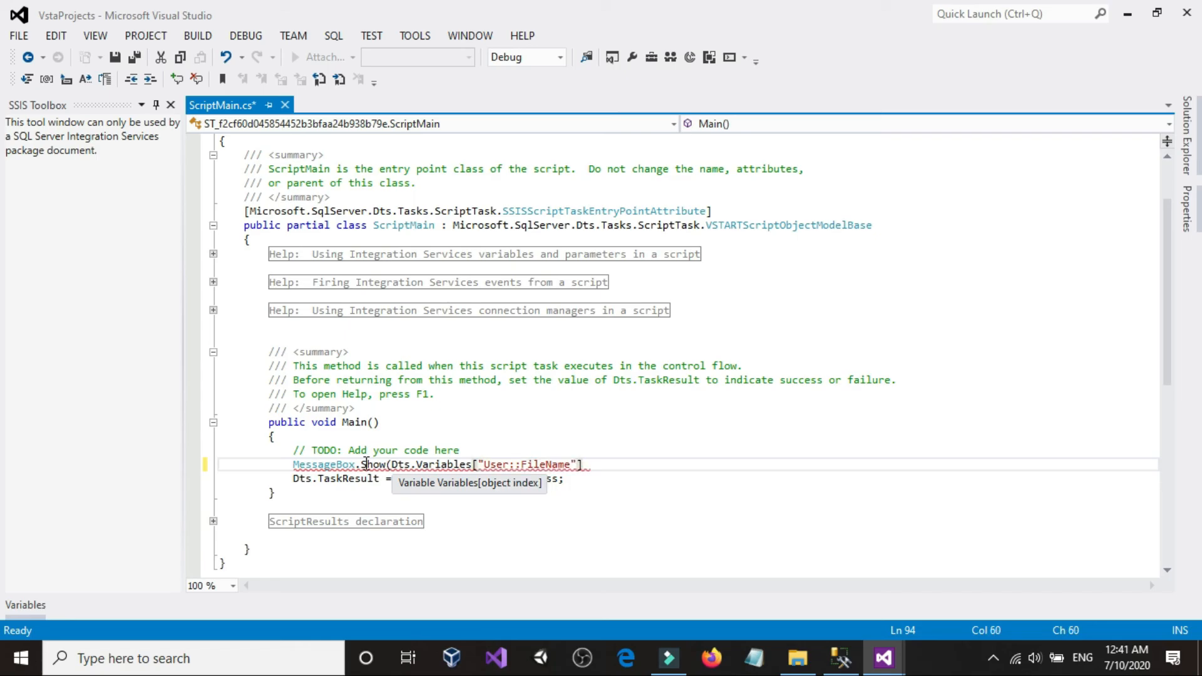
text(.value)
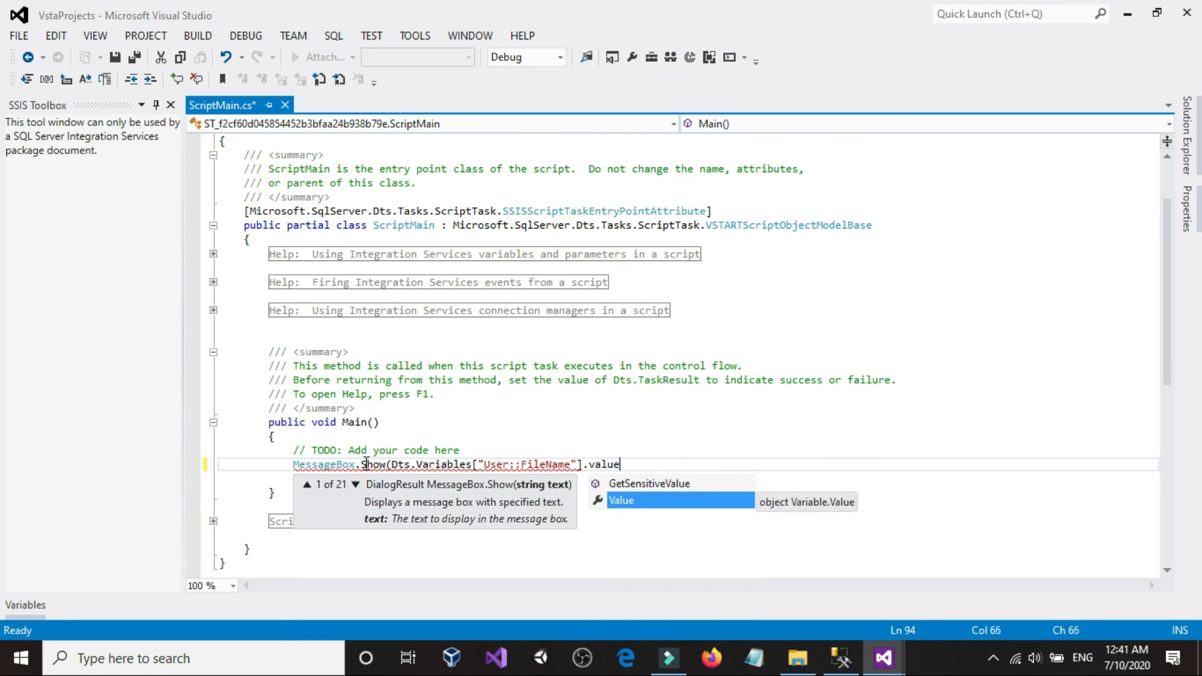
text(.)
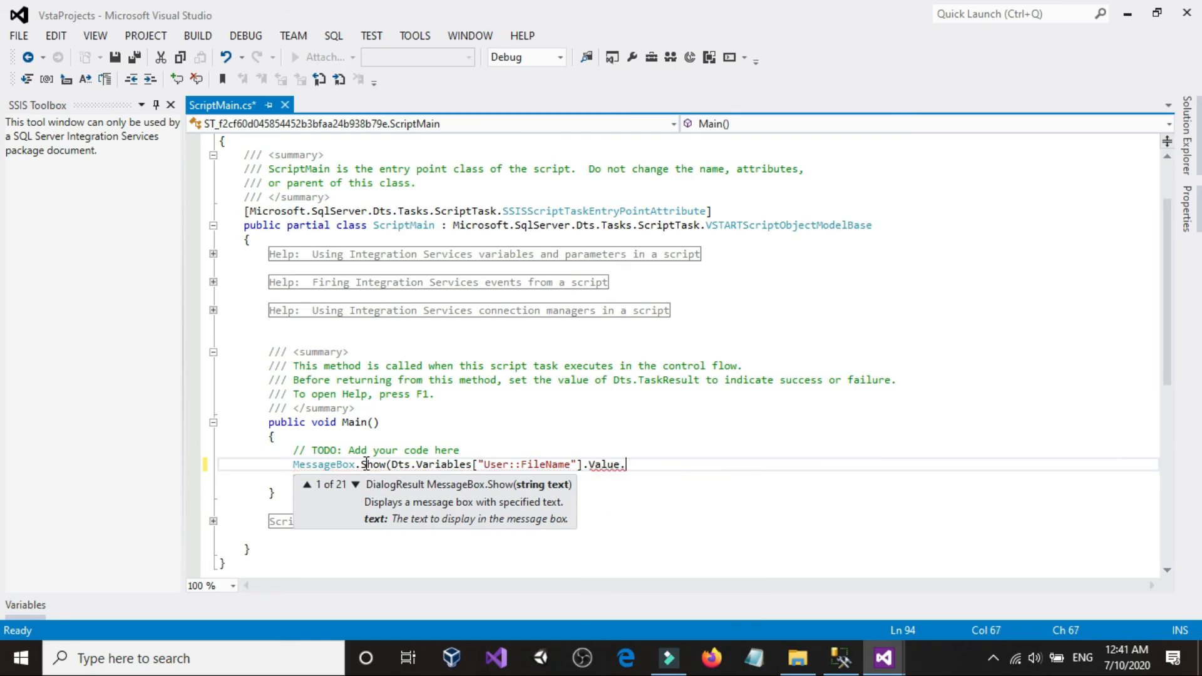
text(tostri)
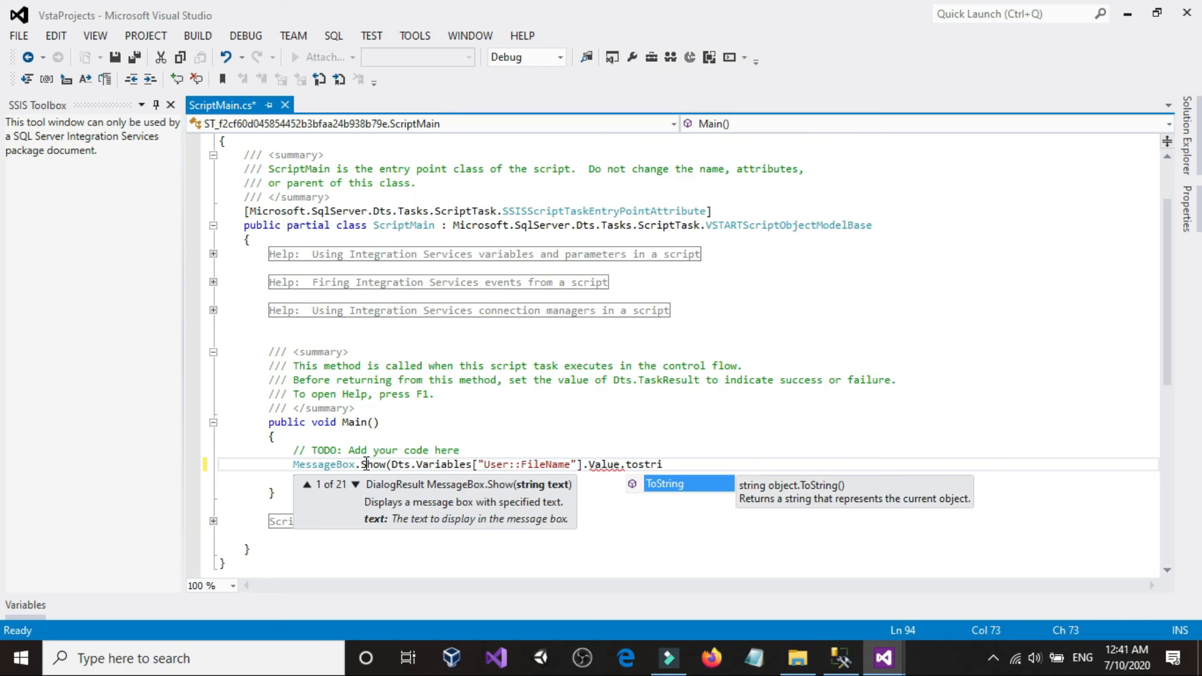
text(ng())
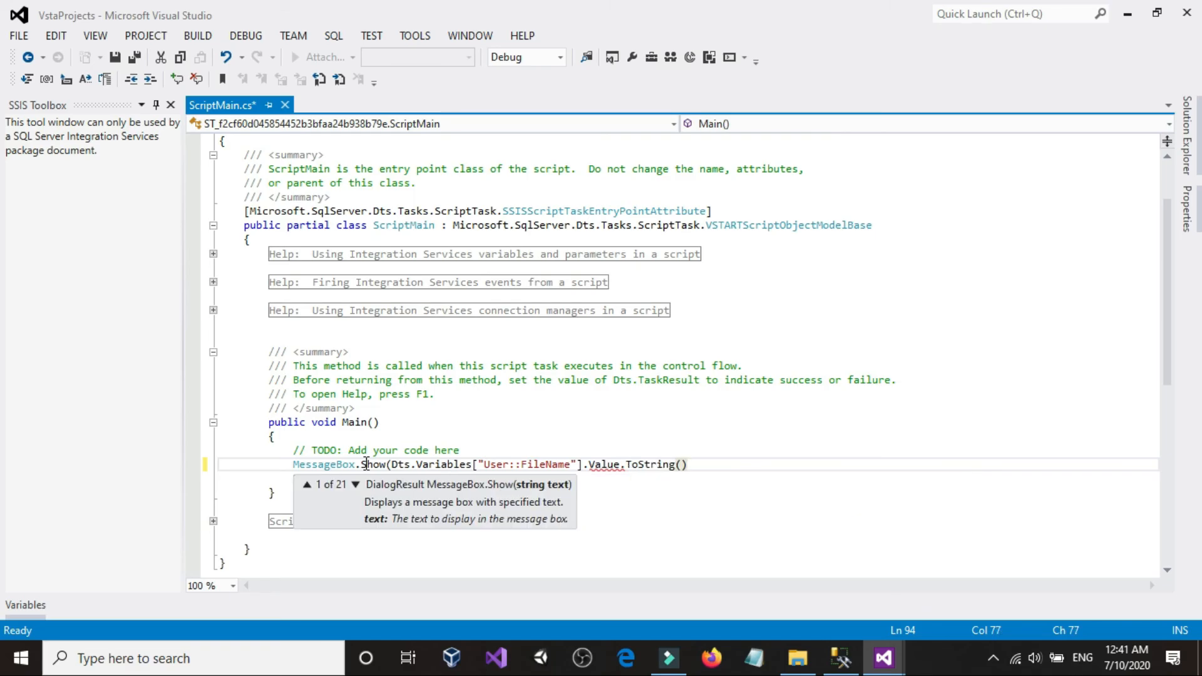
text())
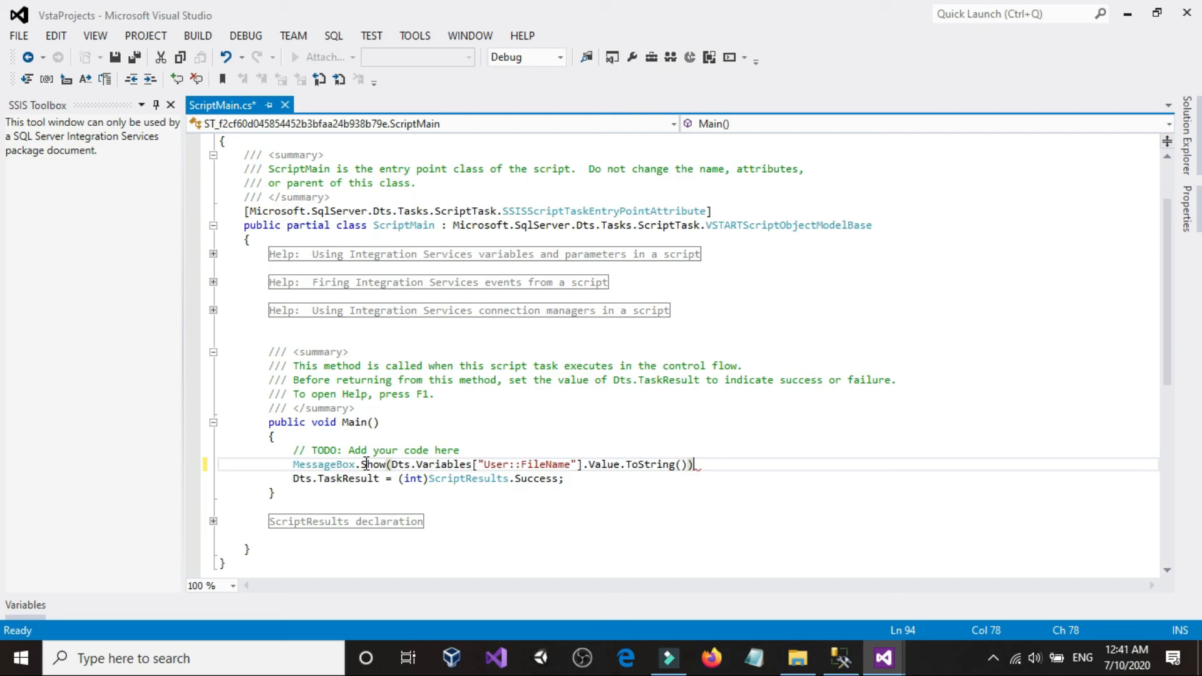
text(")
text(;)
Build and save the script project, close its editor window, and accept the Script Task settings.
click(198, 36)
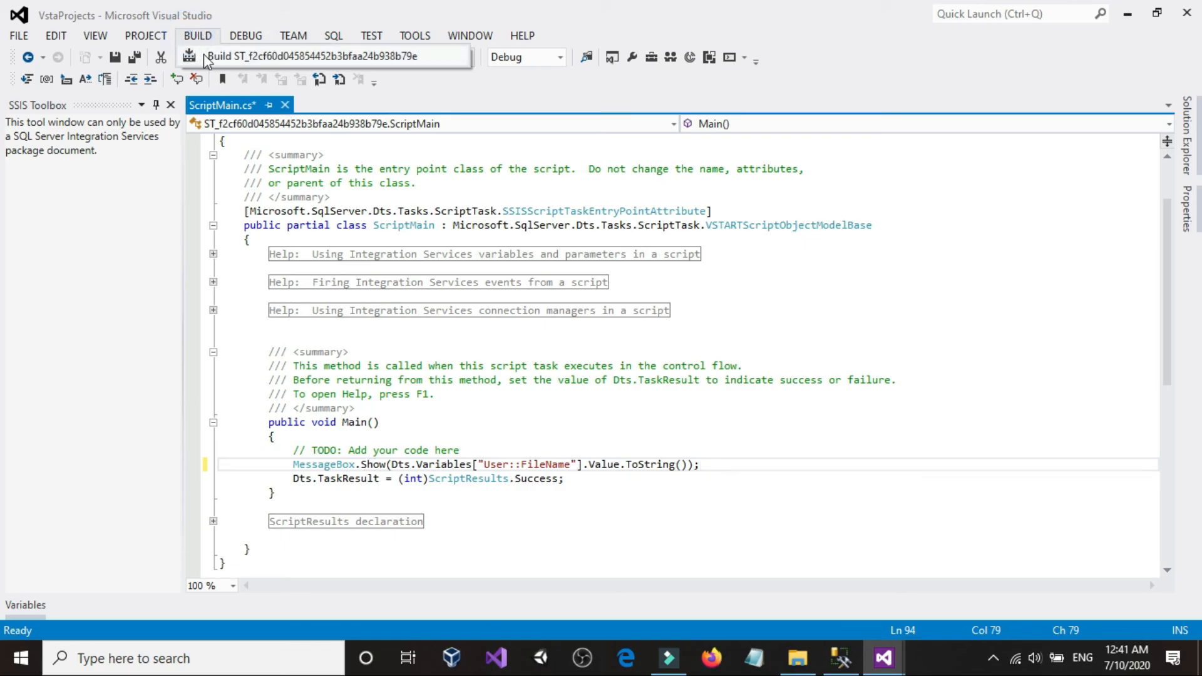
click(204, 53)
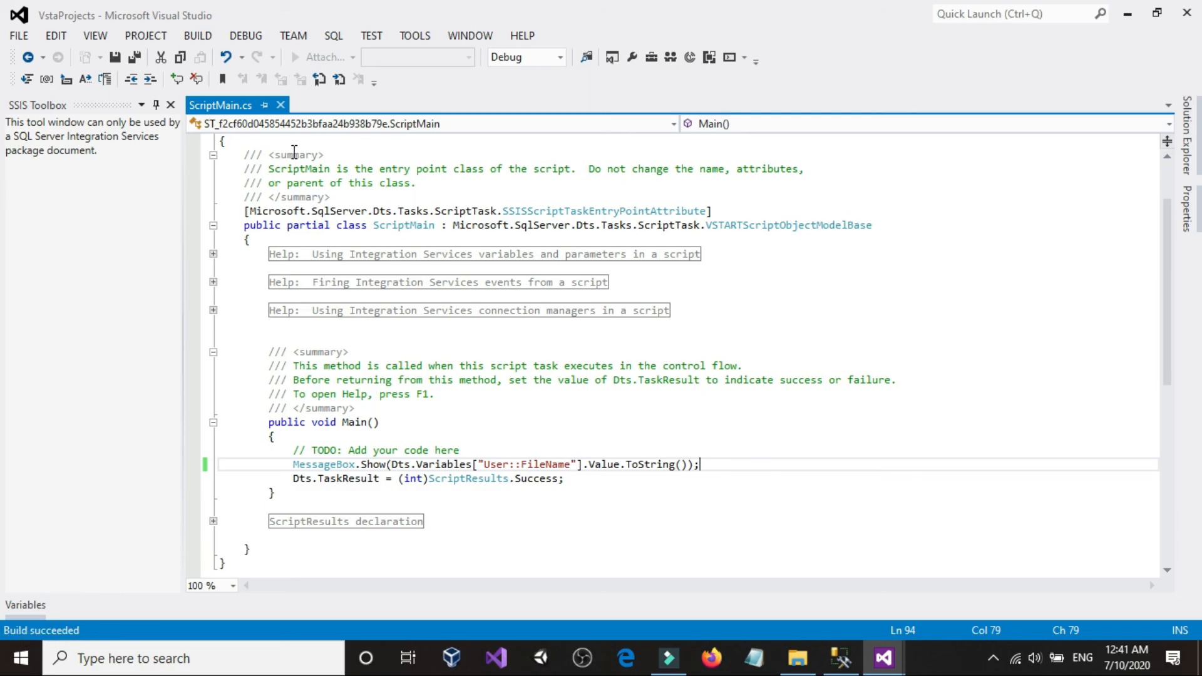
click(135, 57)
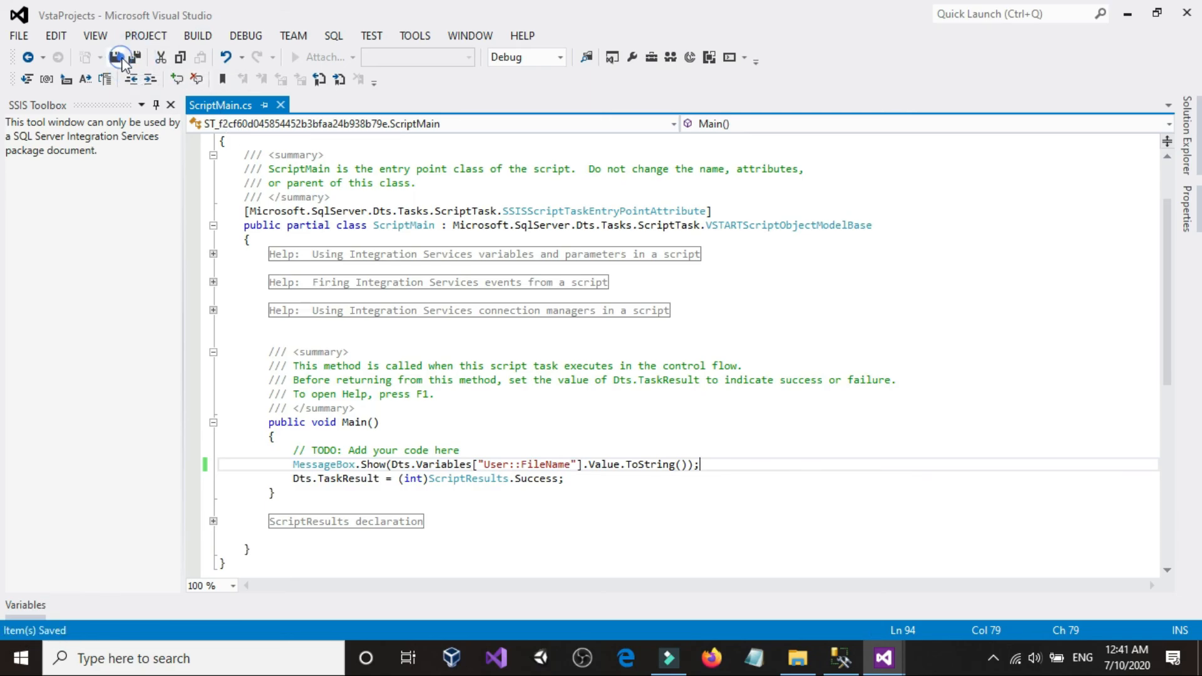
click(1191, 8)
click(670, 558)
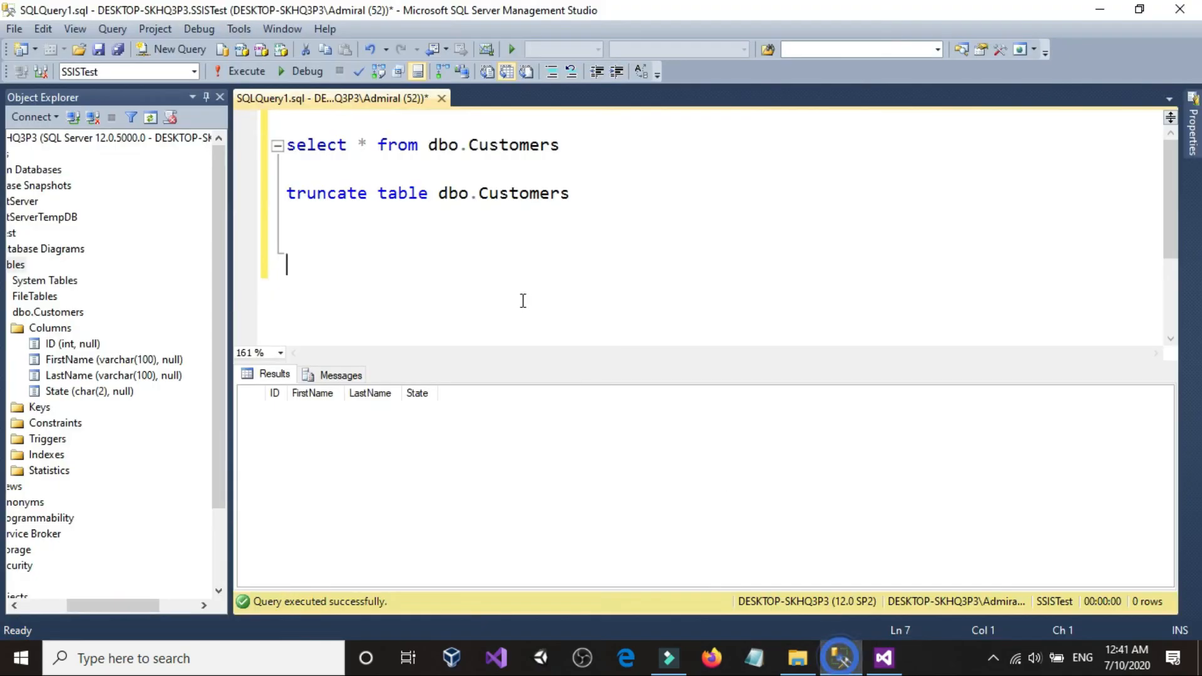
Switch to SQL Server Management Studio and execute the whole script to empty dbo.Customers before the test.
click(840, 656)
click(248, 72)
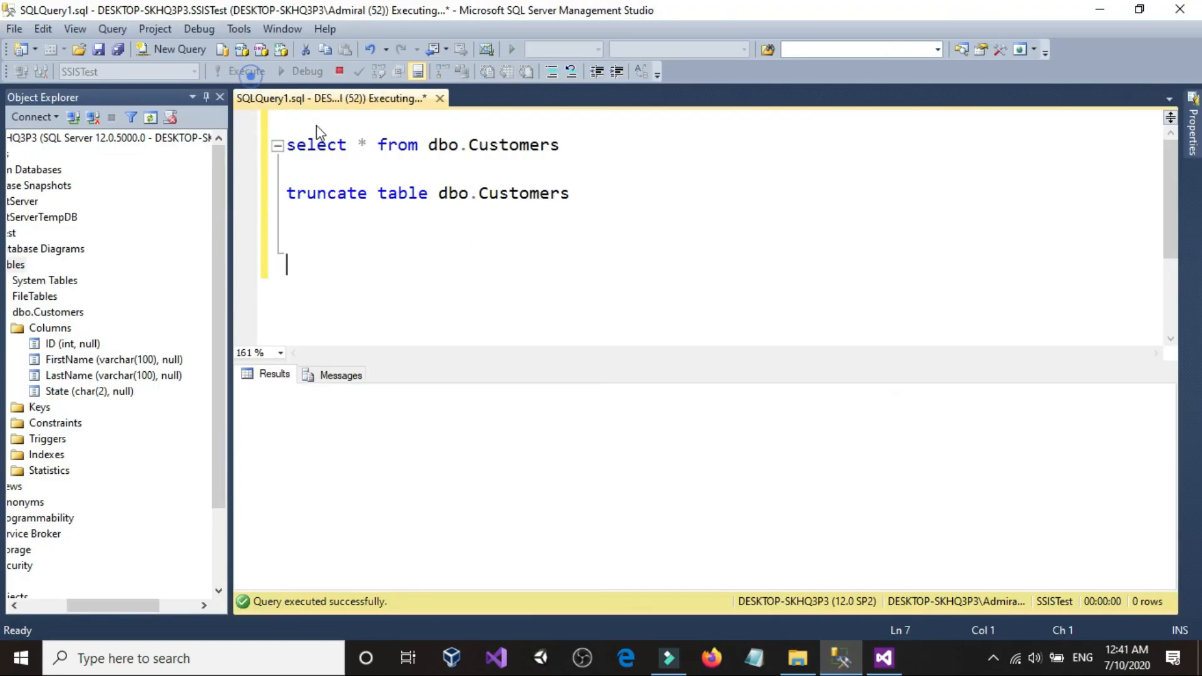
click(805, 657)
click(840, 656)
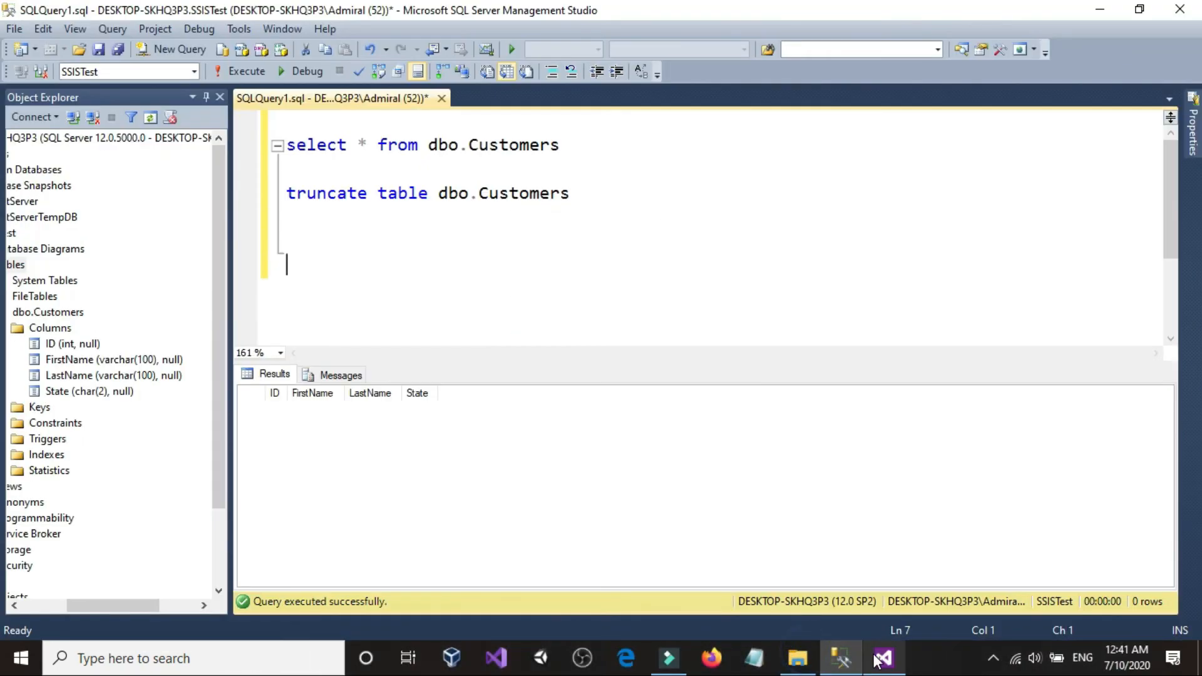
Switch to Visual Studio, start the package, and acknowledge the Script Task's message box for the first file.
click(883, 657)
click(919, 381)
scroll(916, 384, down, 2)
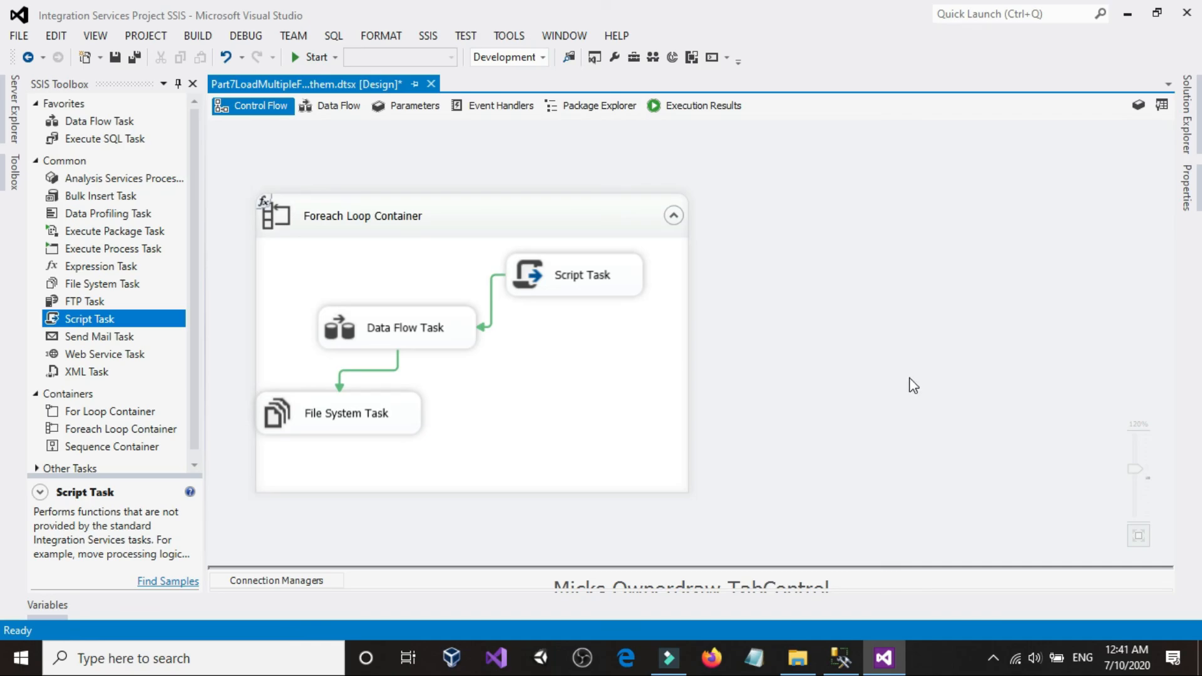
click(313, 57)
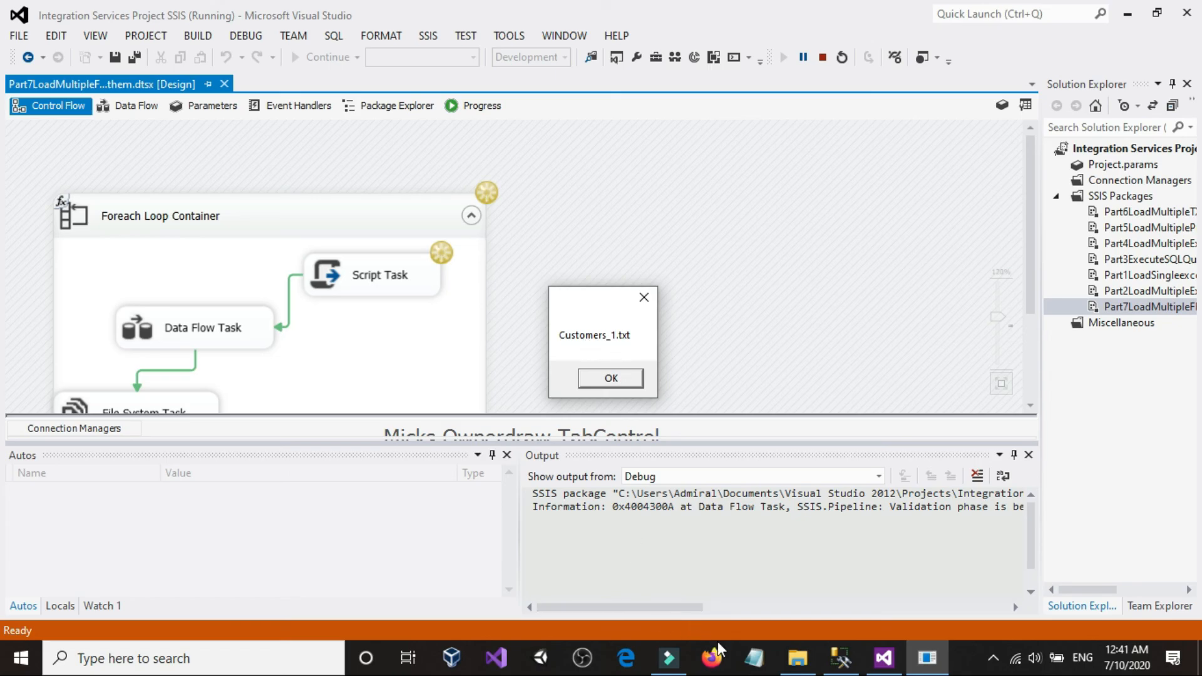
click(620, 382)
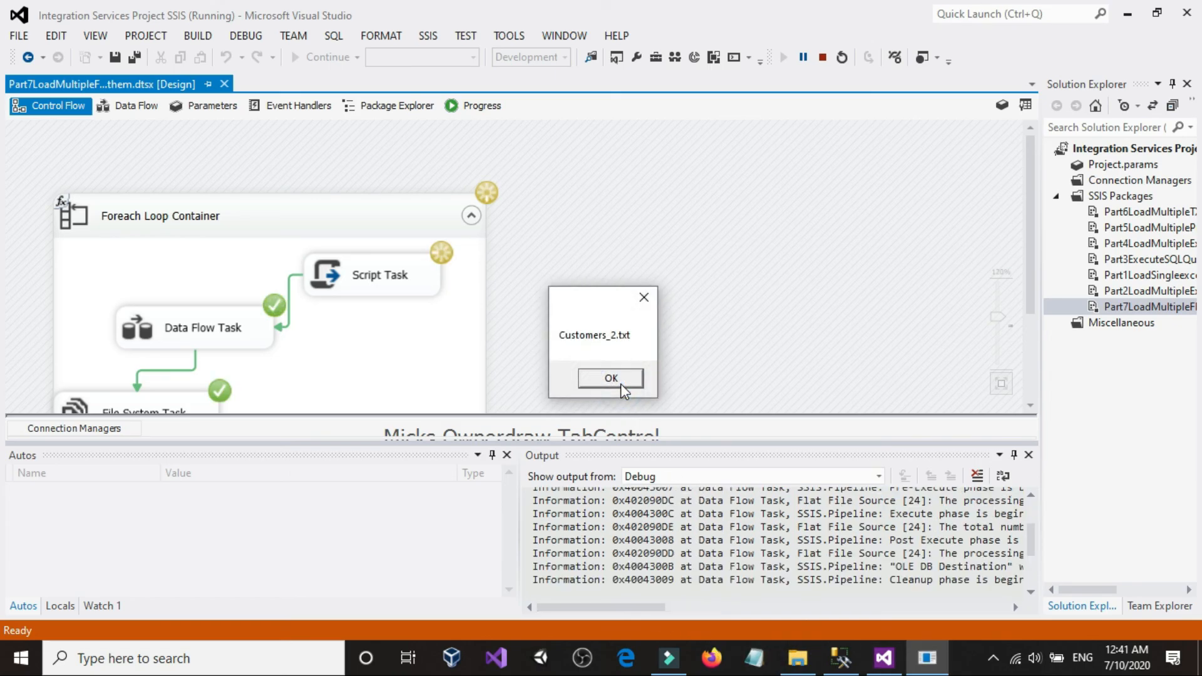
In SQL Server Management Studio, run only the dbo.Customers select query, acknowledge the Customers_2.txt message, and rerun the query to check the loaded rows.
click(841, 658)
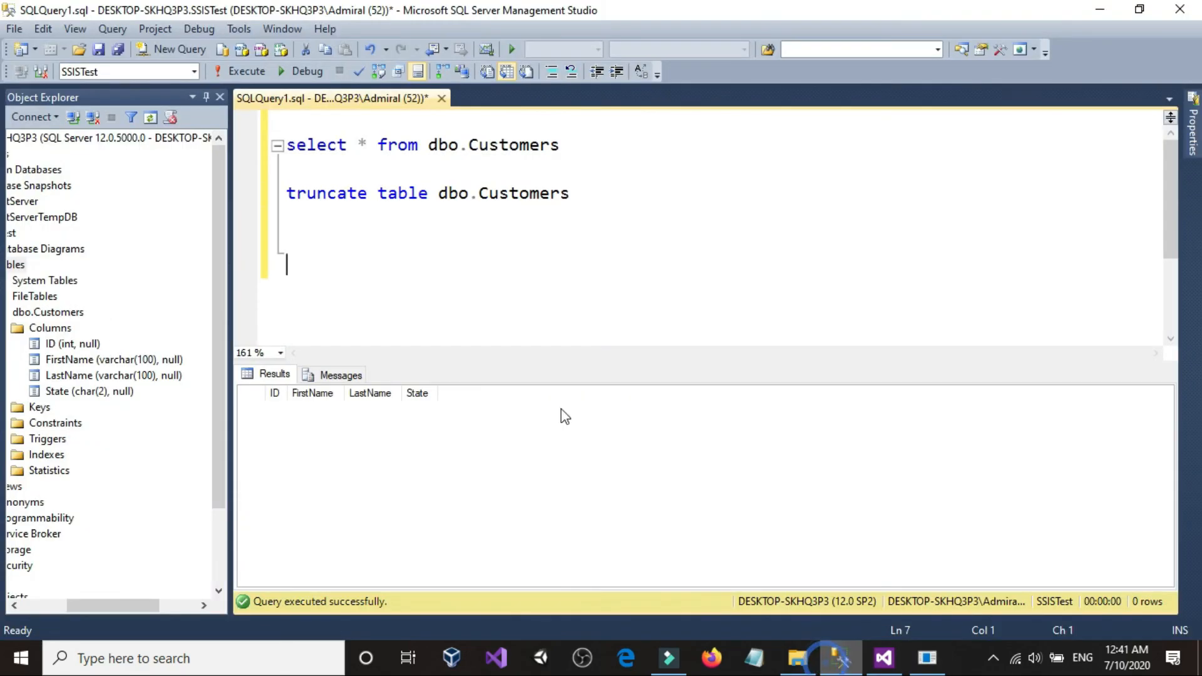
click(570, 153)
drag(570, 153, 220, 137)
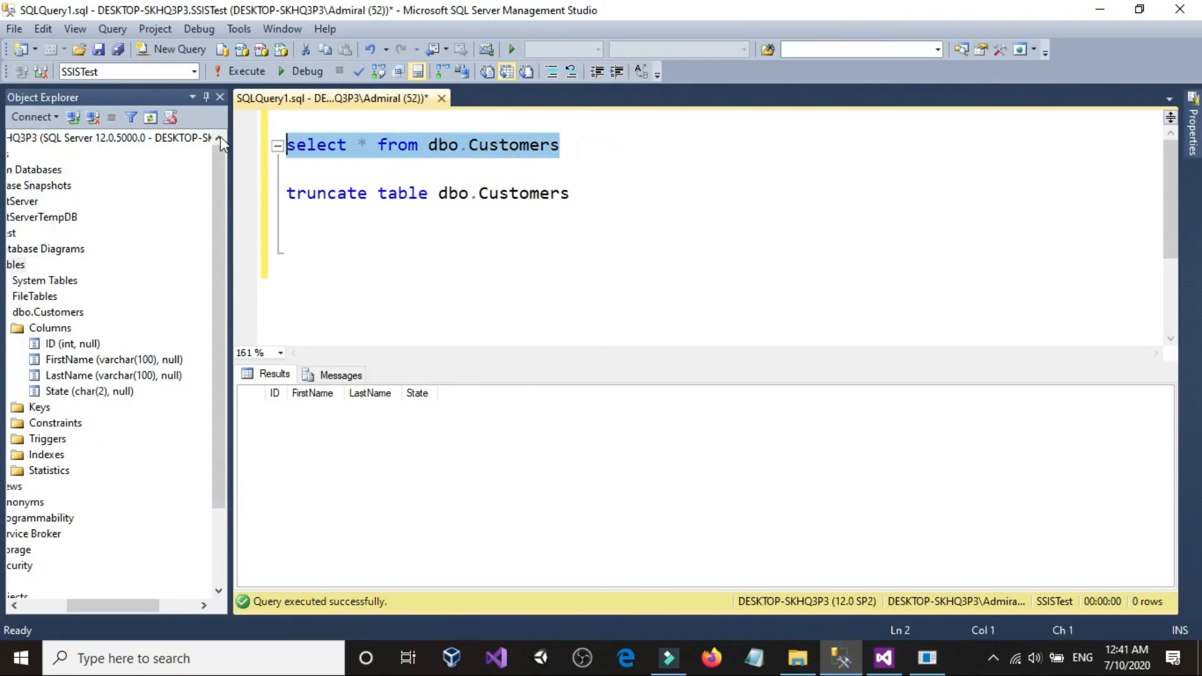
click(245, 78)
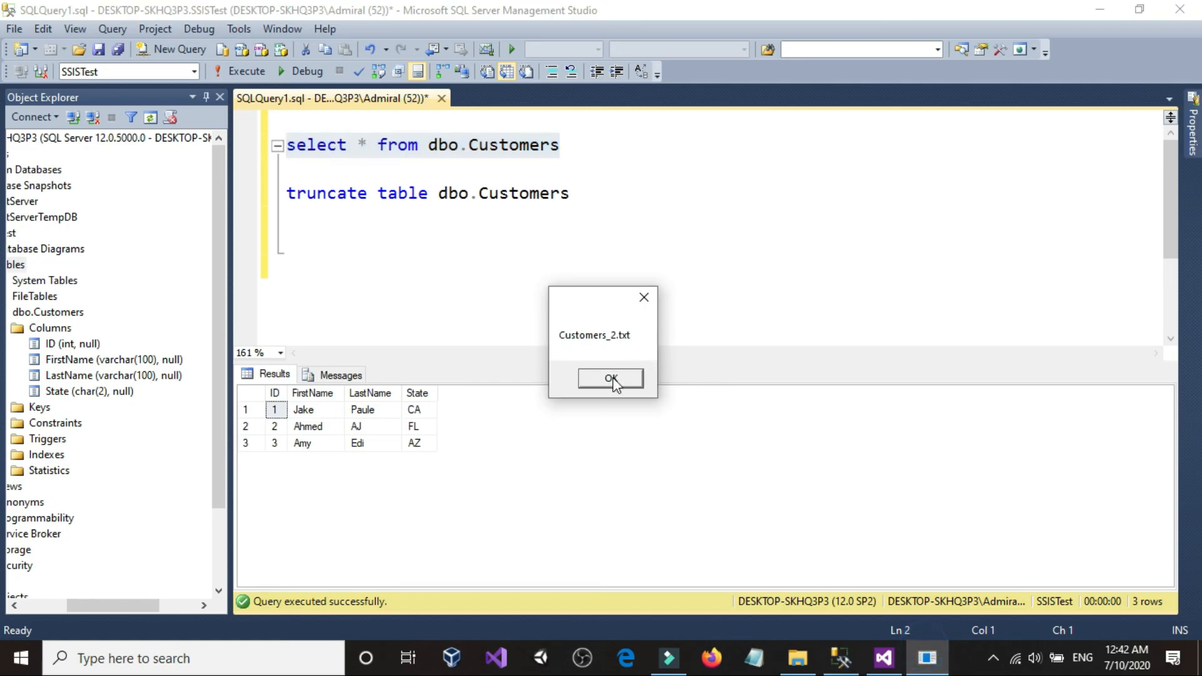
click(263, 72)
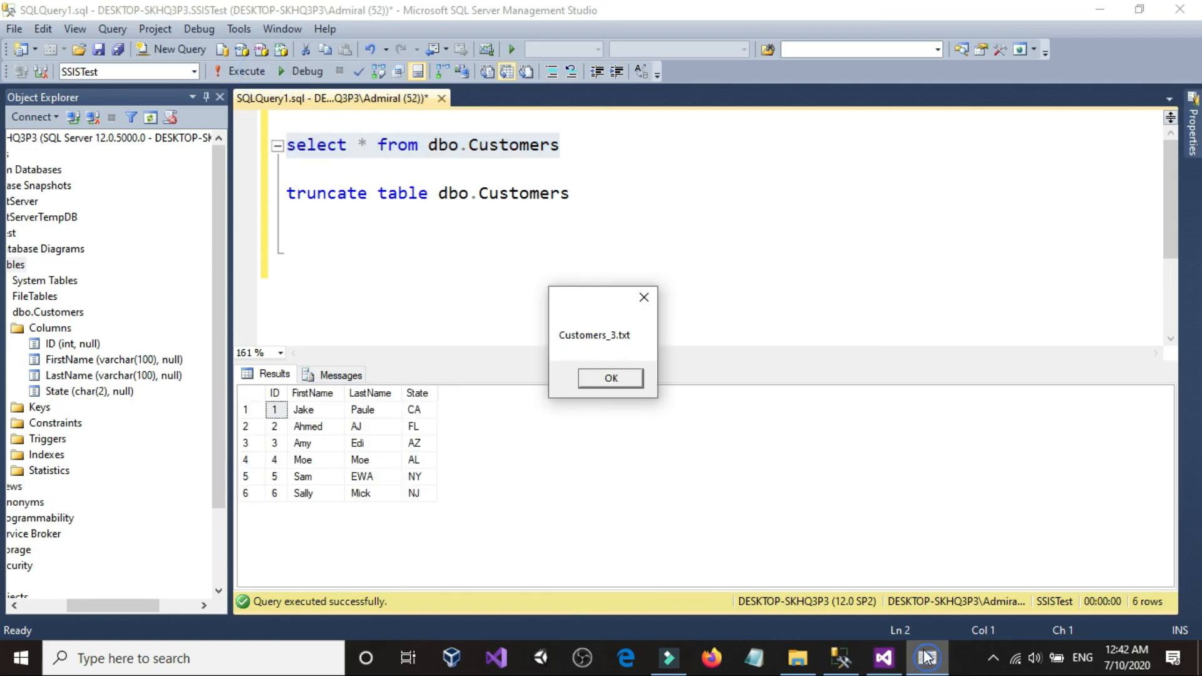
Acknowledge the Customers_3.txt message and rerun the dbo.Customers select query to check the newly loaded rows.
click(631, 379)
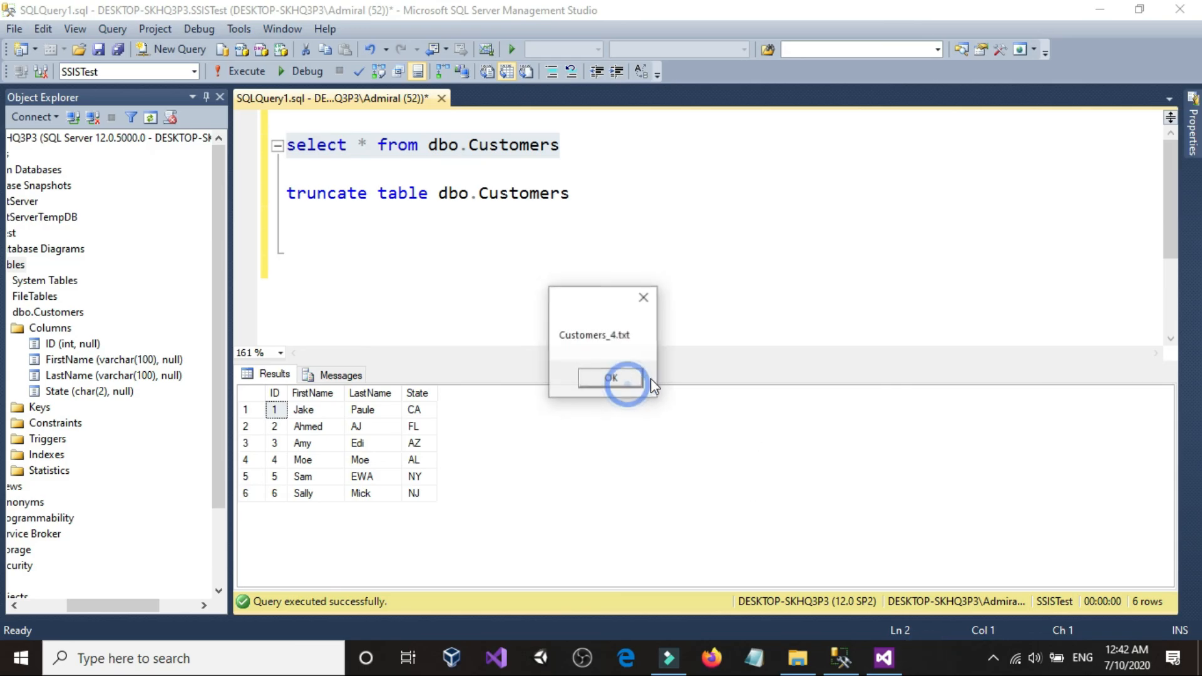
click(254, 71)
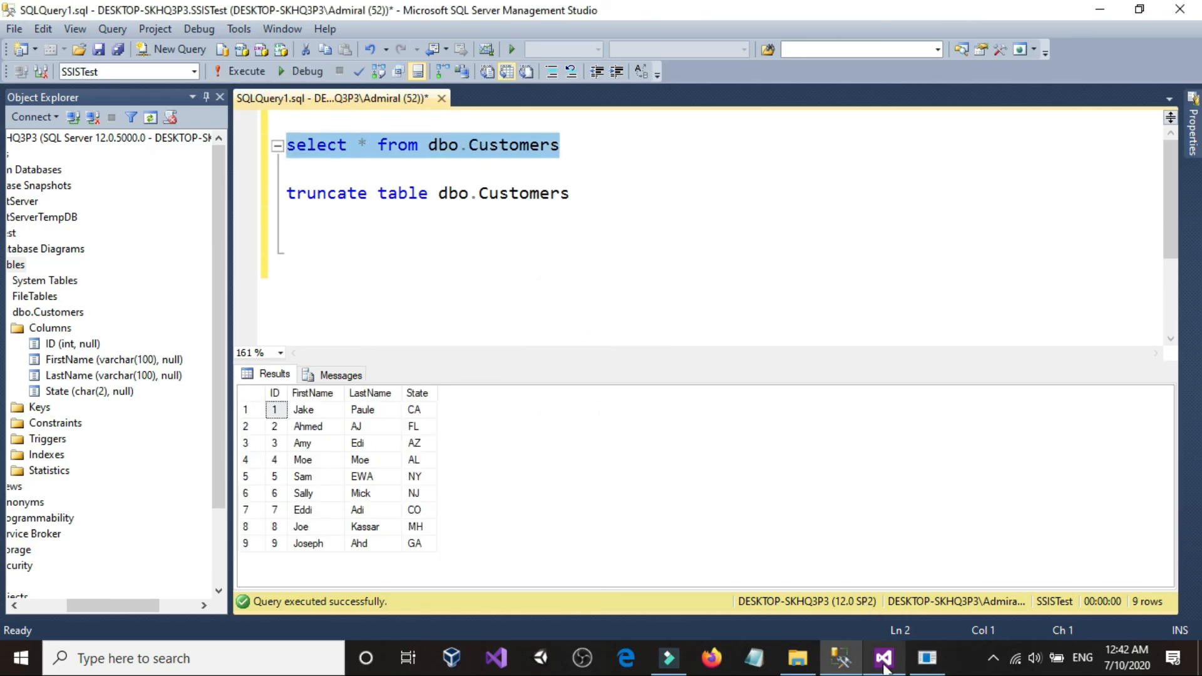
Bring the Customers_4.txt message forward and acknowledge it and all remaining Employees file messages so the package can finish.
click(920, 665)
click(642, 380)
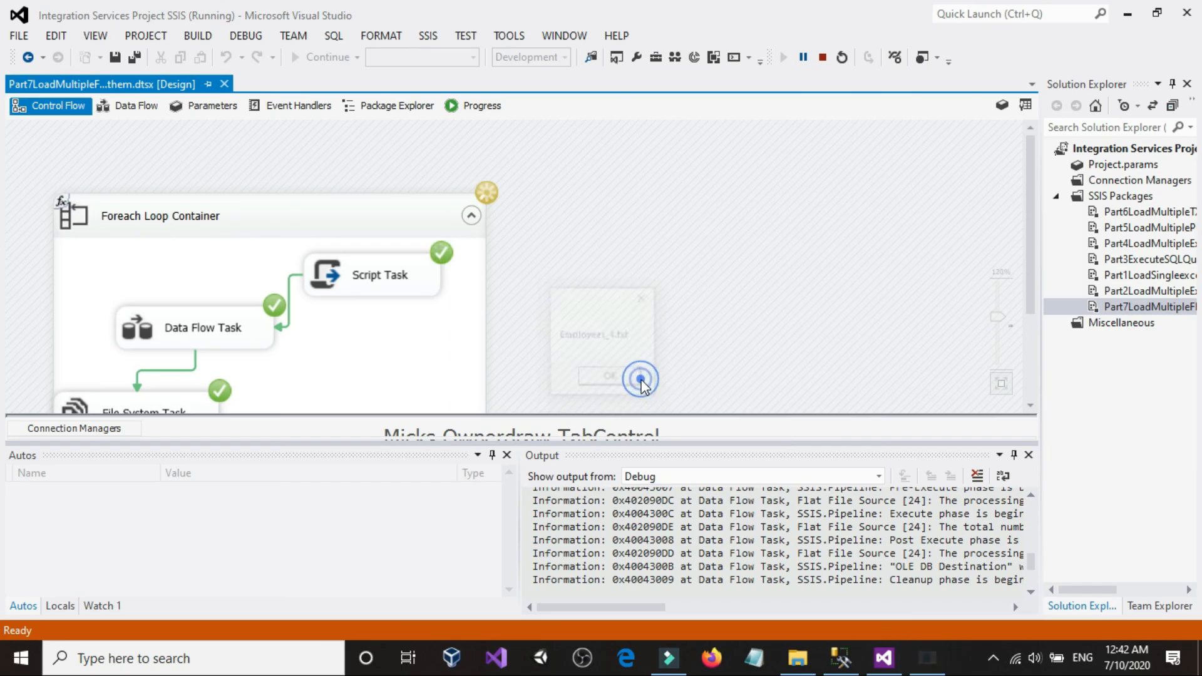
click(610, 377)
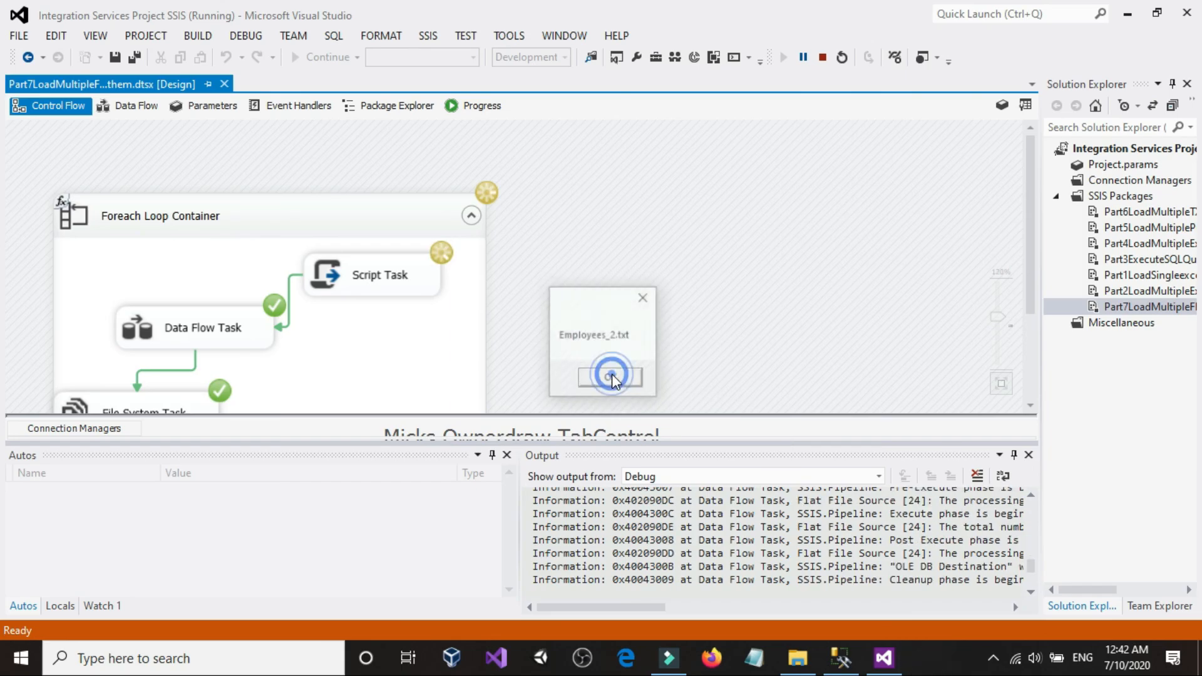
click(613, 379)
click(612, 379)
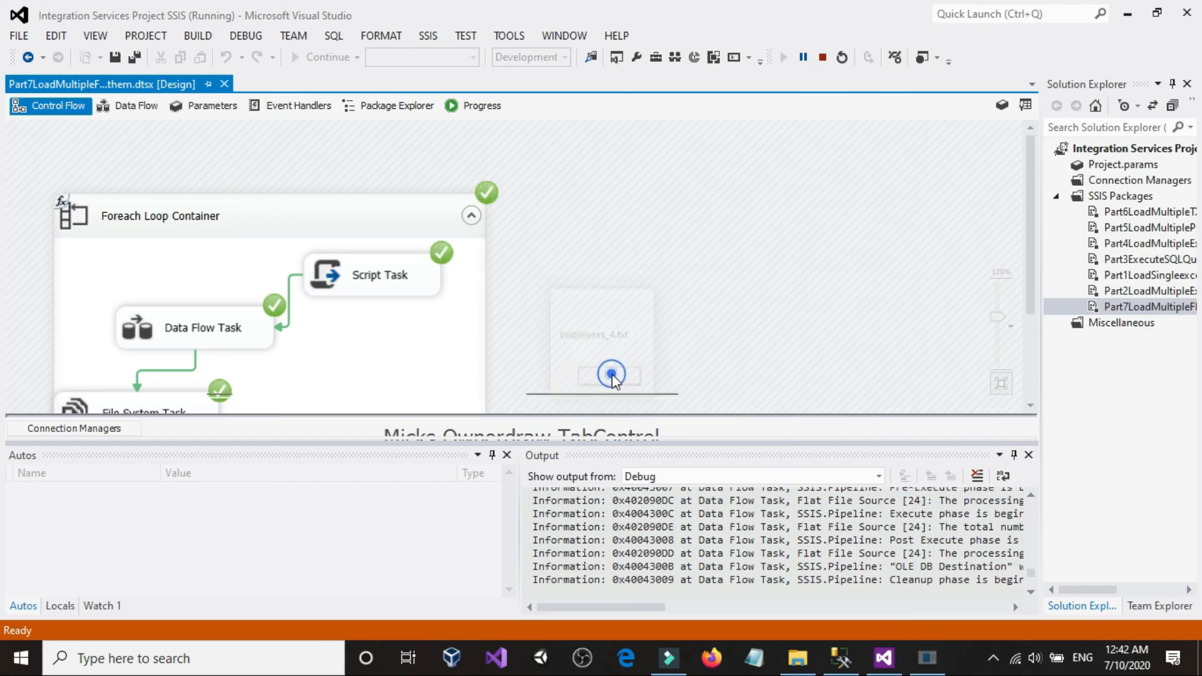
Switch to SQL Server Management Studio, rerun the dbo.Customers select query, and review the results through the last row.
click(841, 657)
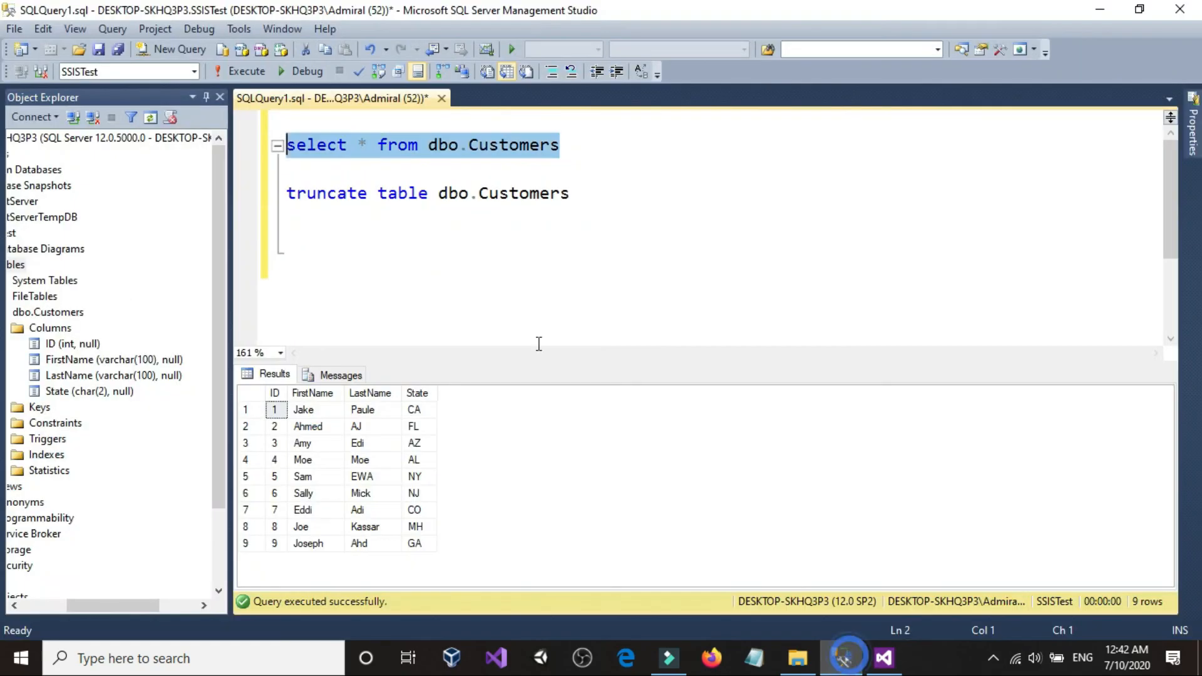
click(241, 70)
click(595, 249)
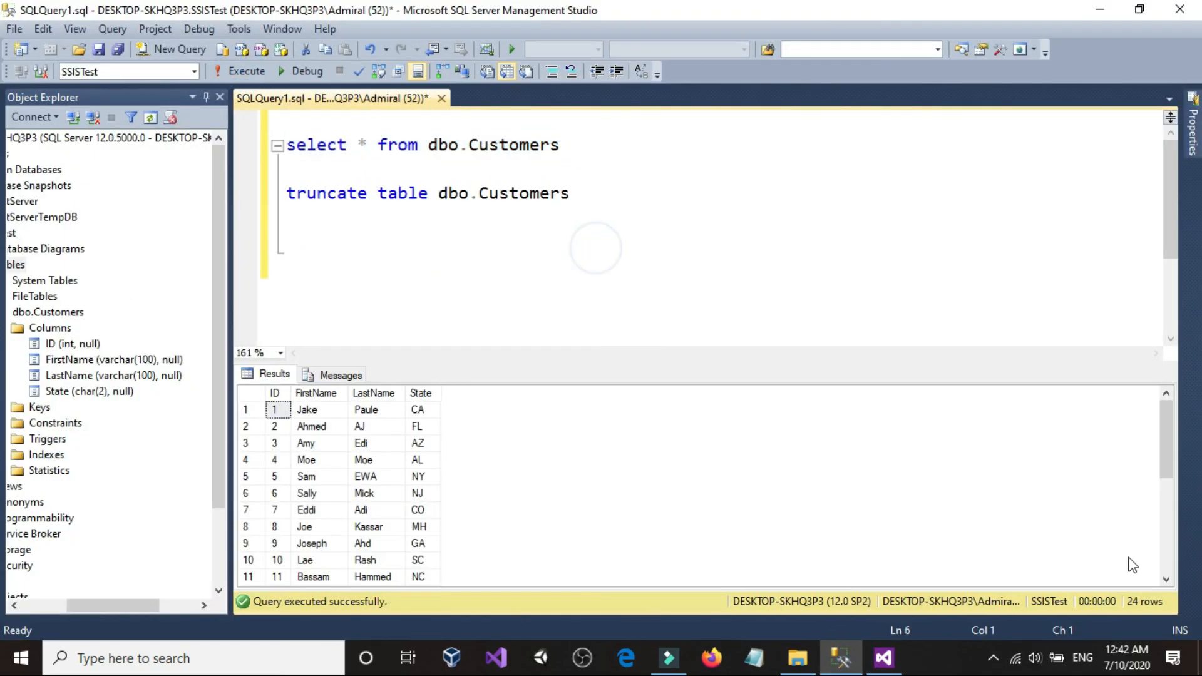
drag(1163, 434, 1164, 531)
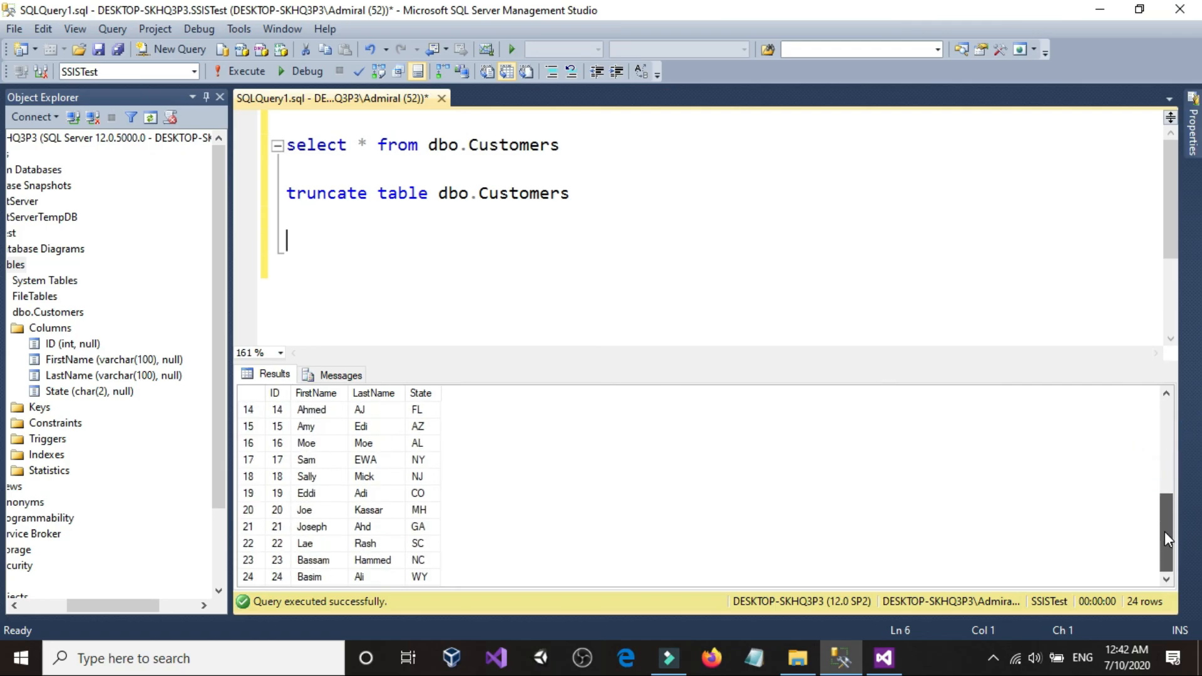
Switch to Visual Studio and stop debugging the package to return to design mode.
click(883, 658)
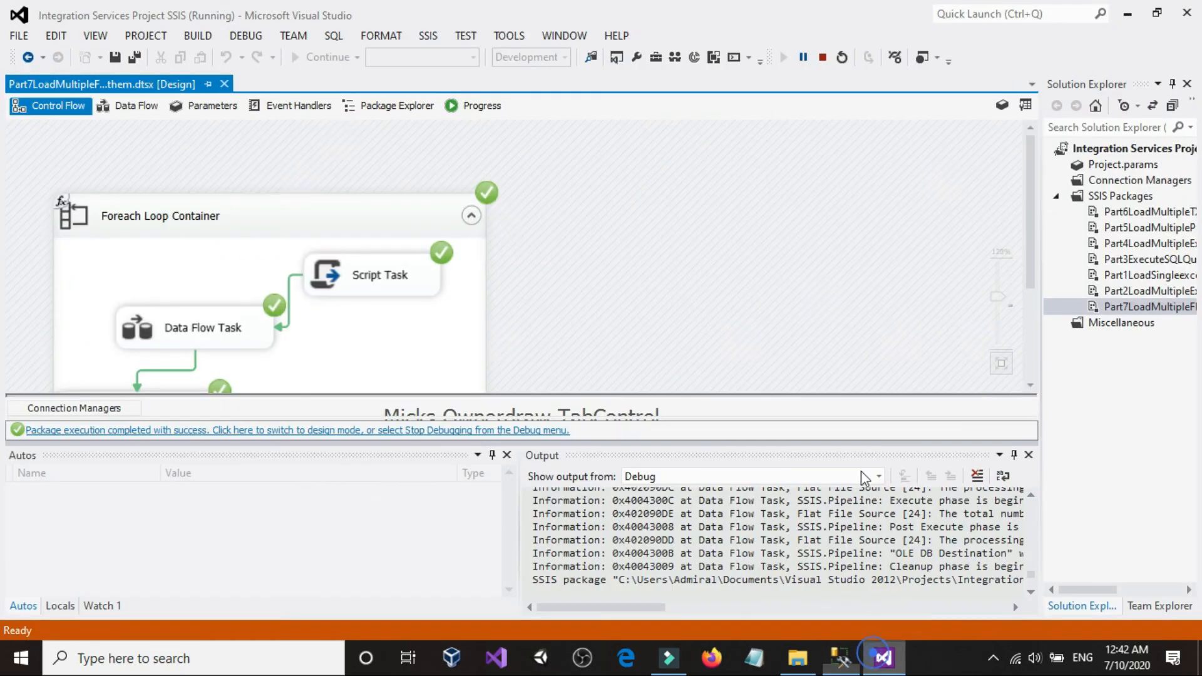
click(822, 57)
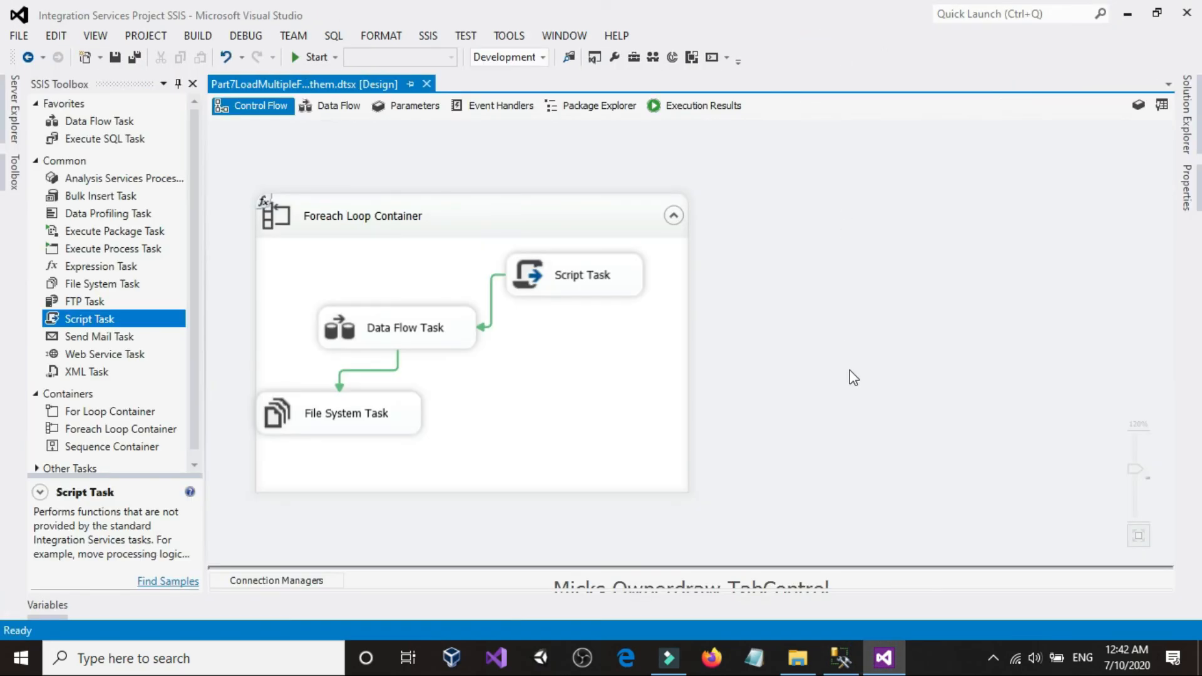